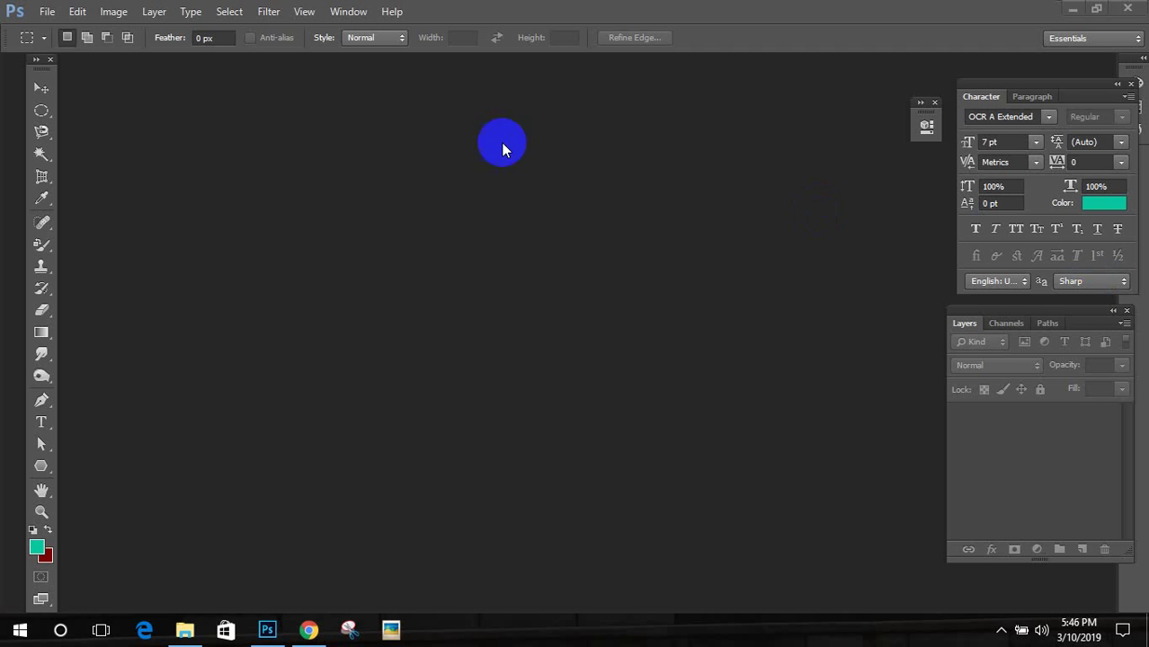
Step: Open IMG_2102 copy.jpg from New folder (7) on the Desktop
{"action": "left_click", "coordinate": [45, 13]}
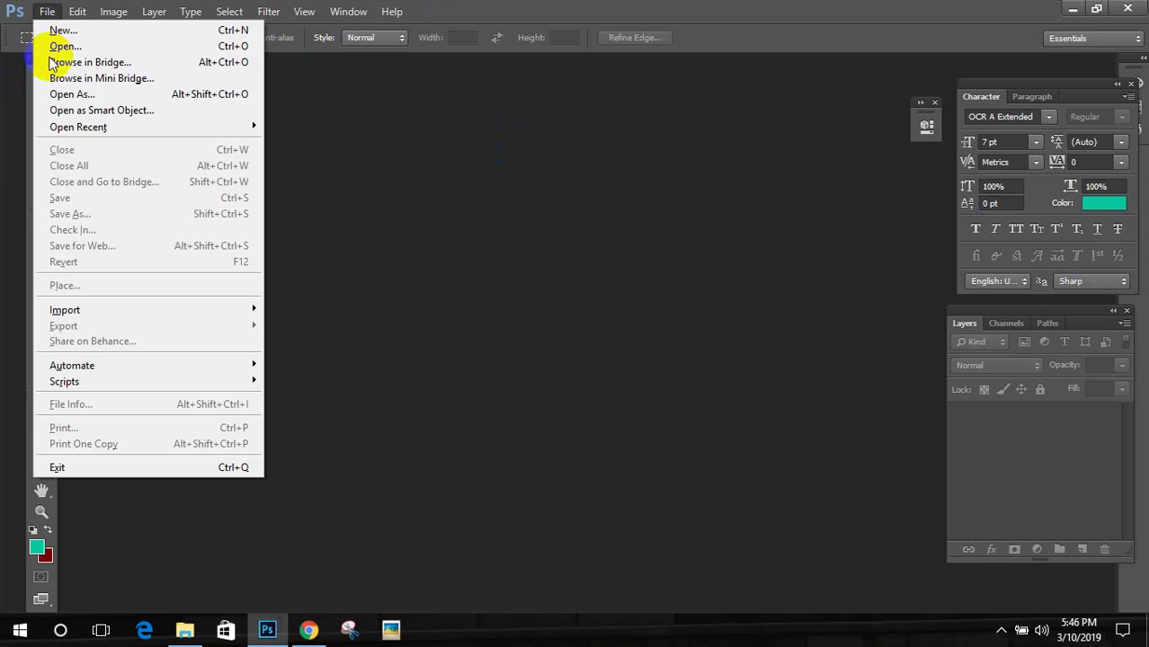
{"action": "left_click", "coordinate": [67, 45]}
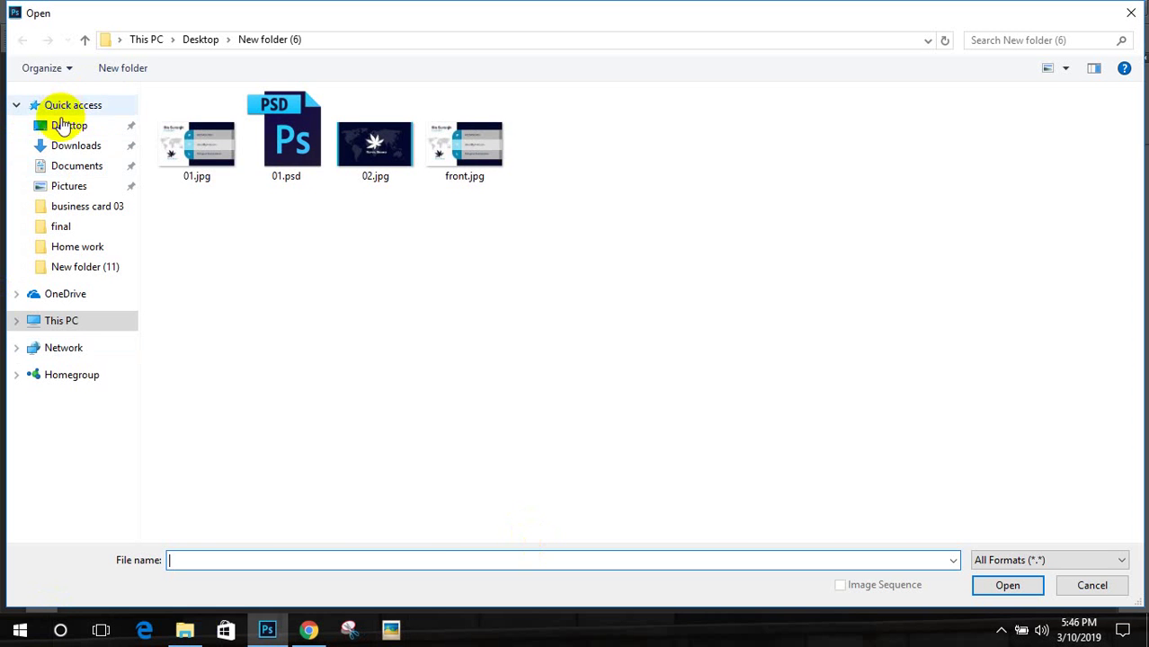
{"action": "left_click", "coordinate": [65, 131]}
{"action": "left_click", "coordinate": [291, 141]}
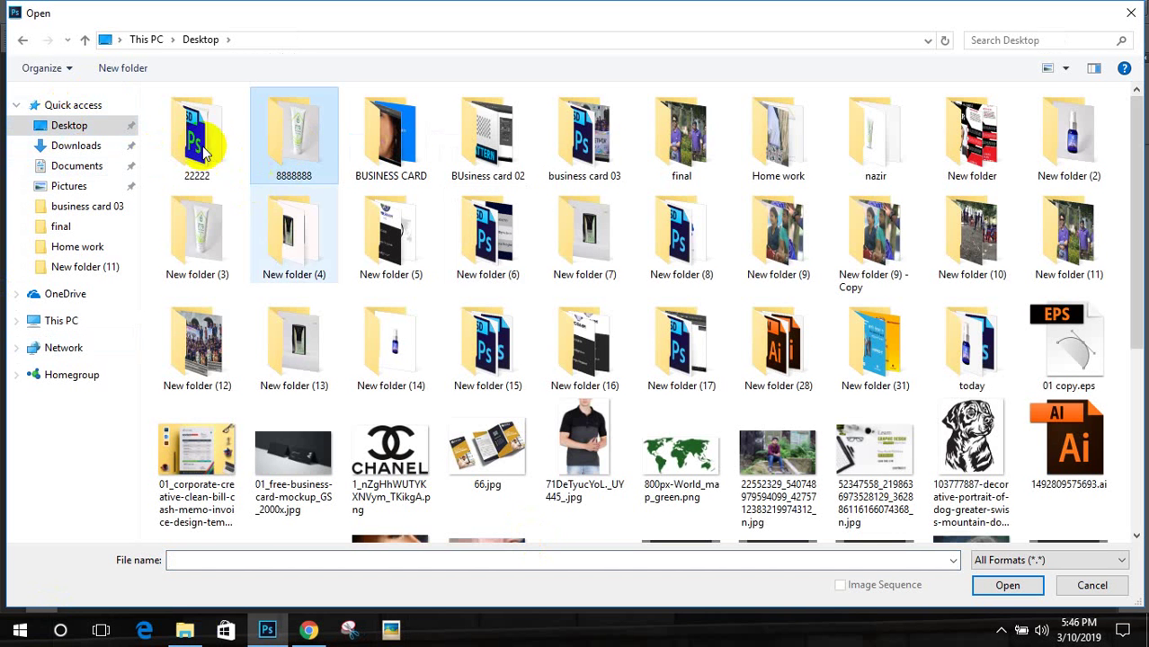
{"action": "double_click", "coordinate": [597, 235]}
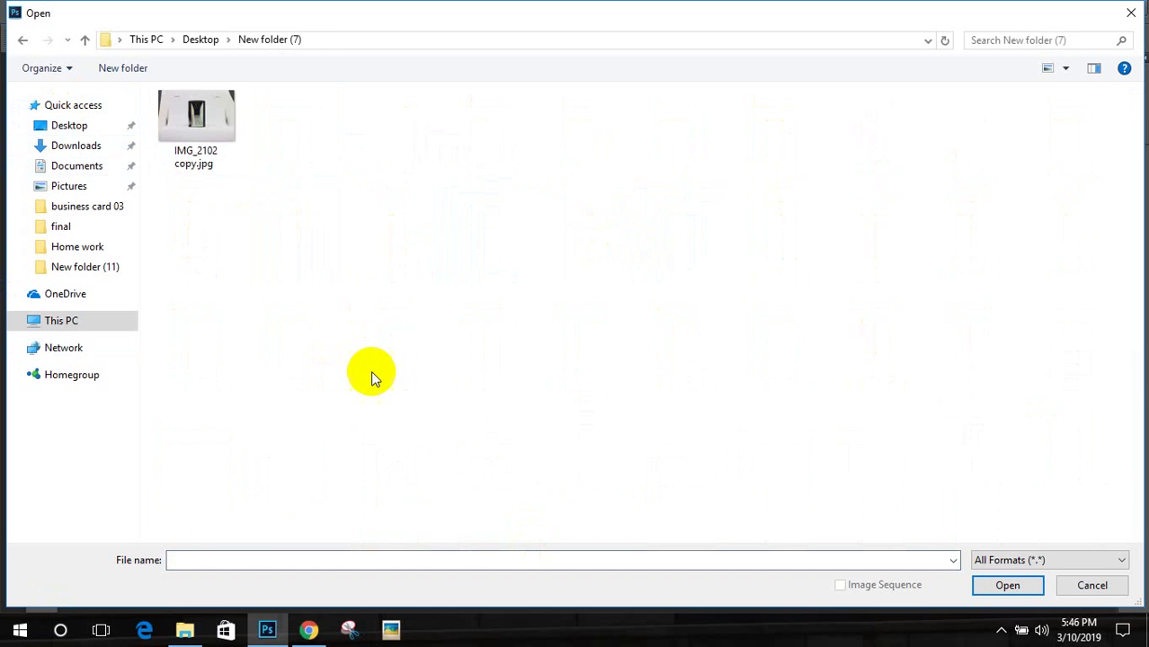
{"action": "left_click", "coordinate": [202, 151]}
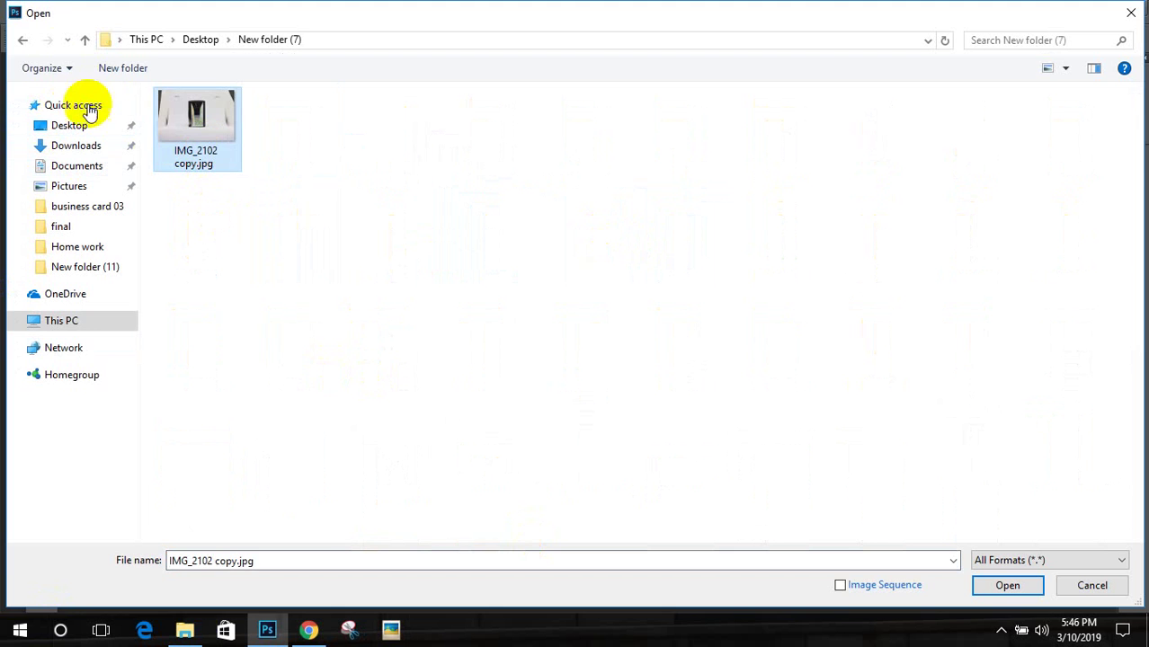
{"action": "double_click", "coordinate": [173, 106]}
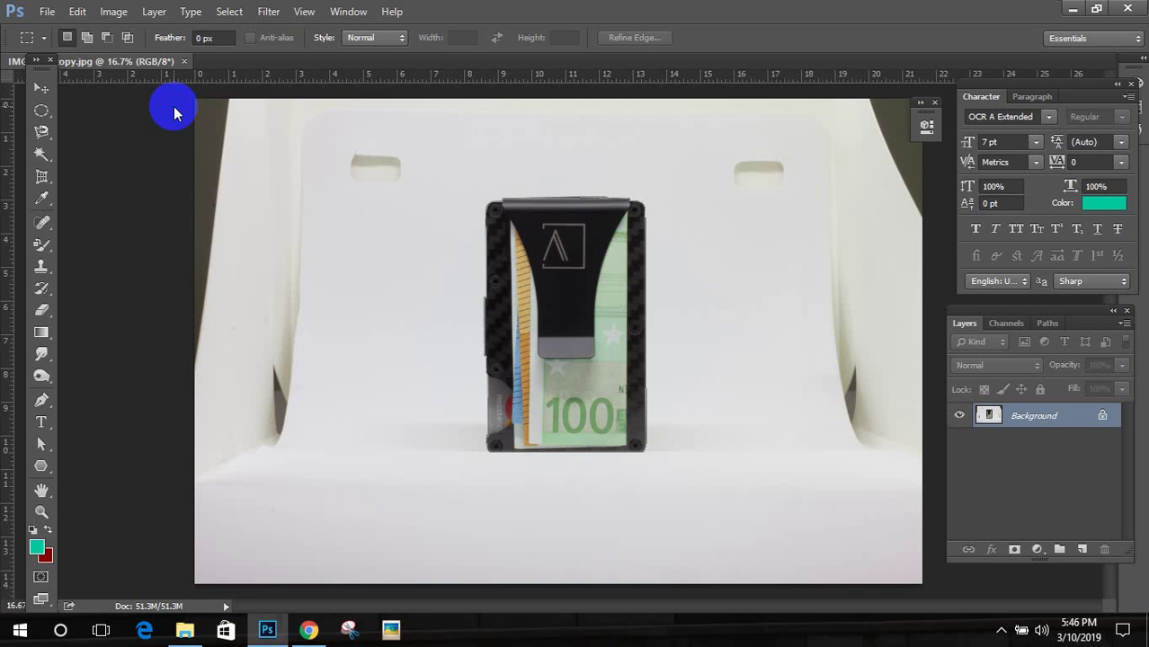
Step: Open Organic_Beauty copy.jpg from the 8888888 folder on the Desktop
{"action": "left_click", "coordinate": [47, 13]}
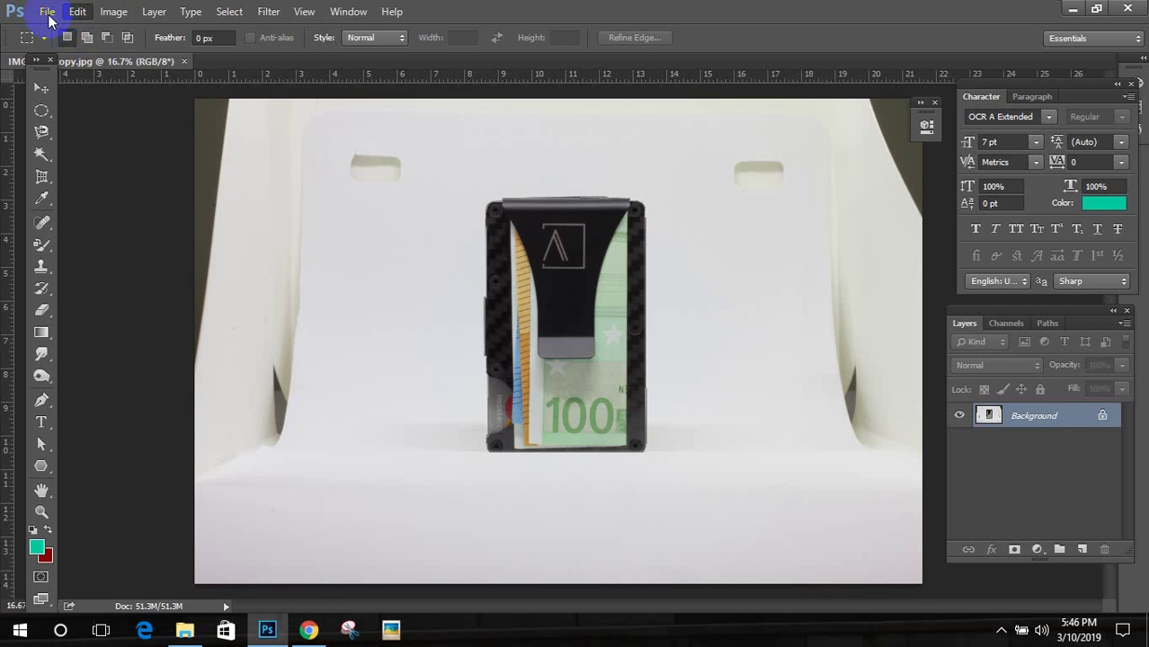
{"action": "left_click", "coordinate": [66, 44]}
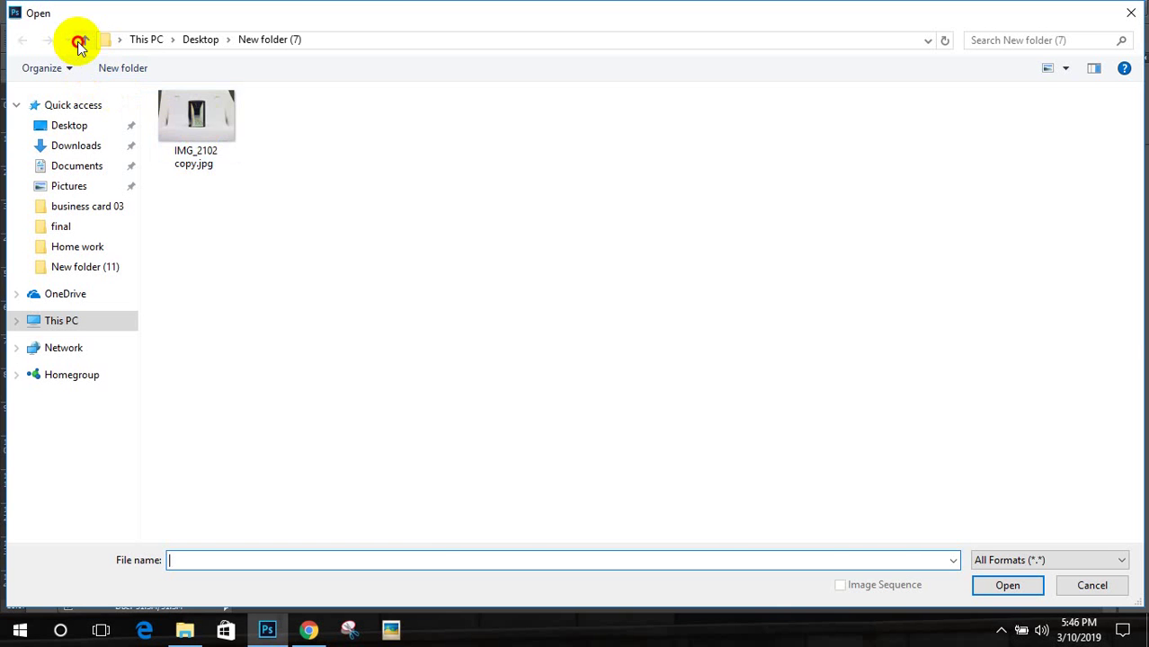
{"action": "left_click", "coordinate": [79, 43]}
{"action": "double_click", "coordinate": [283, 126]}
{"action": "double_click", "coordinate": [191, 129]}
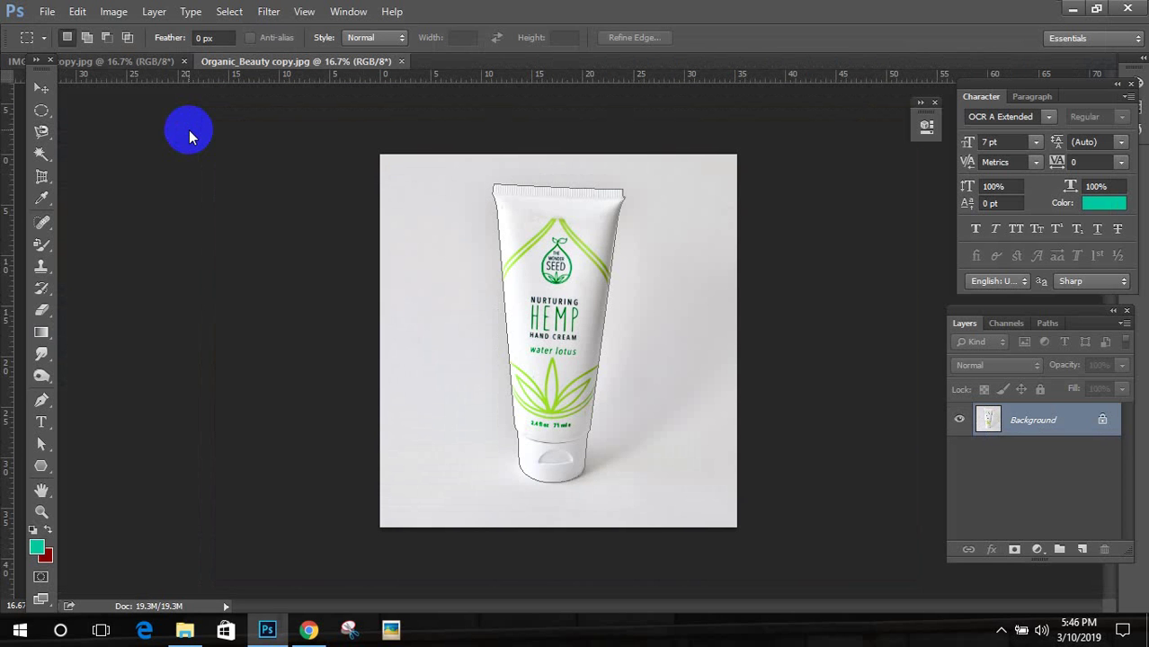
Step: Copy the hand cream image into the wallet photo document with the Move tool
{"action": "left_click", "coordinate": [40, 89]}
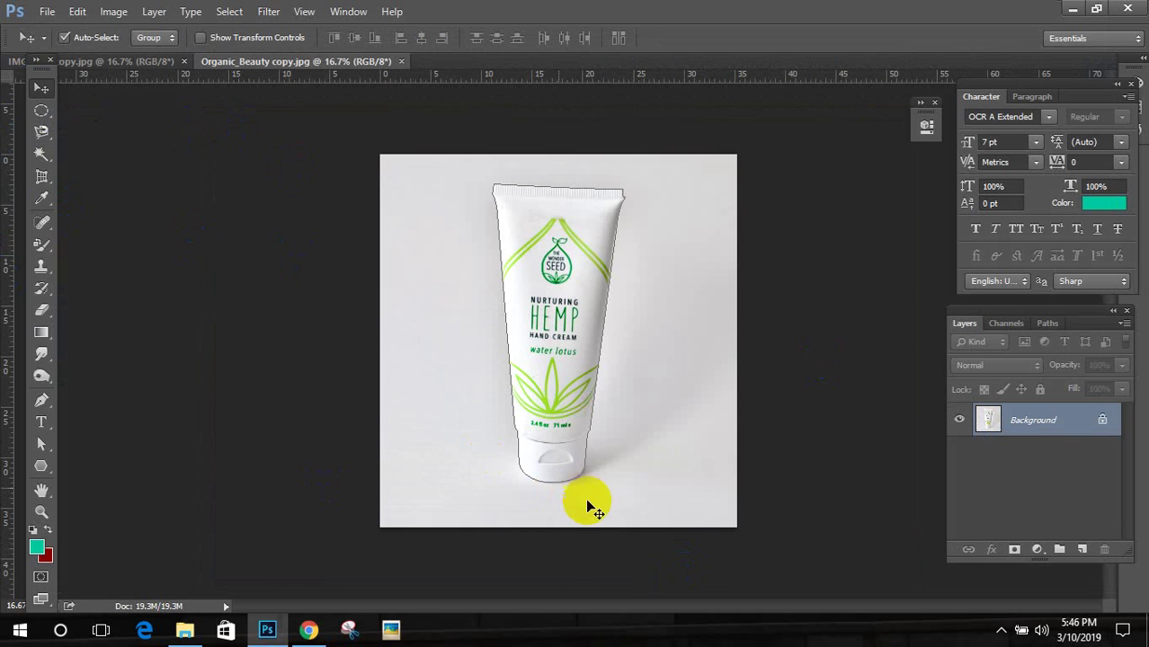
{"action": "left_click_drag", "start_coordinate": [545, 254], "coordinate": [566, 232]}
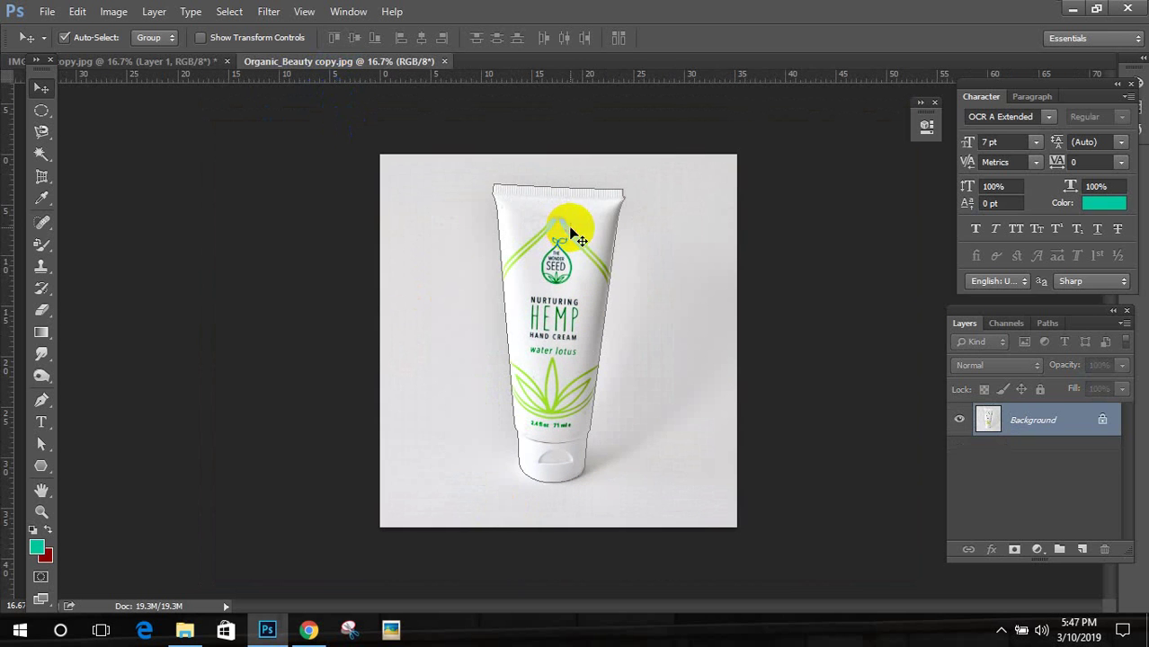
Step: Open Organic_Beauty copy.psd from the 22222 folder on the Desktop
{"action": "left_click", "coordinate": [47, 11]}
{"action": "left_click", "coordinate": [85, 46]}
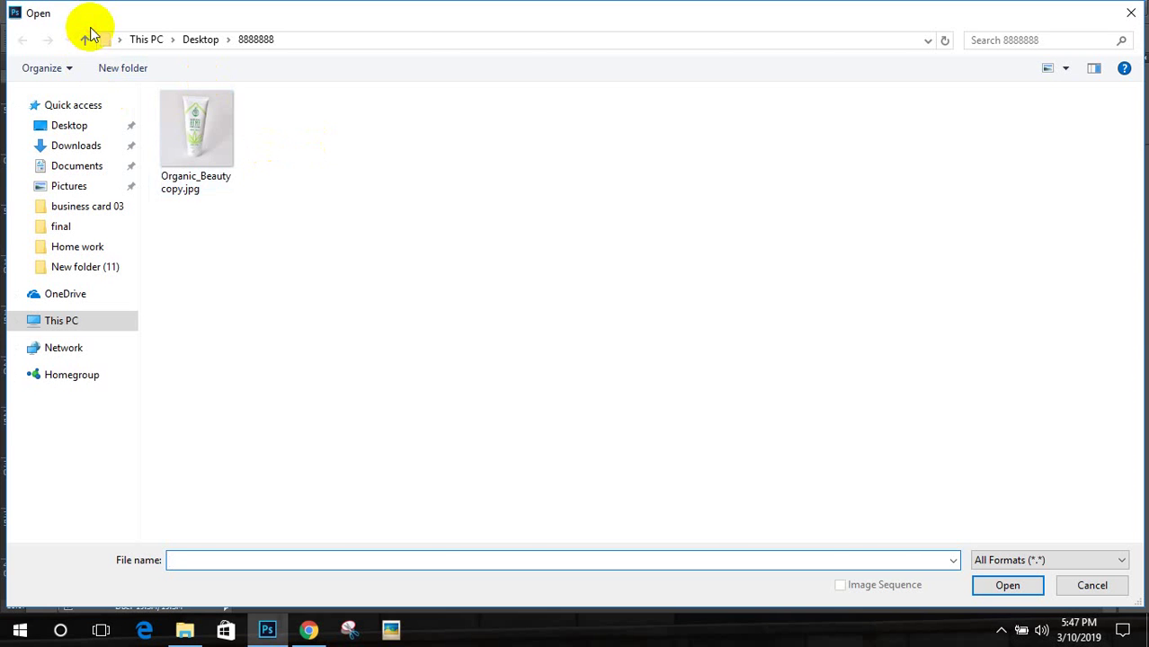
{"action": "left_click", "coordinate": [86, 40]}
{"action": "double_click", "coordinate": [222, 152]}
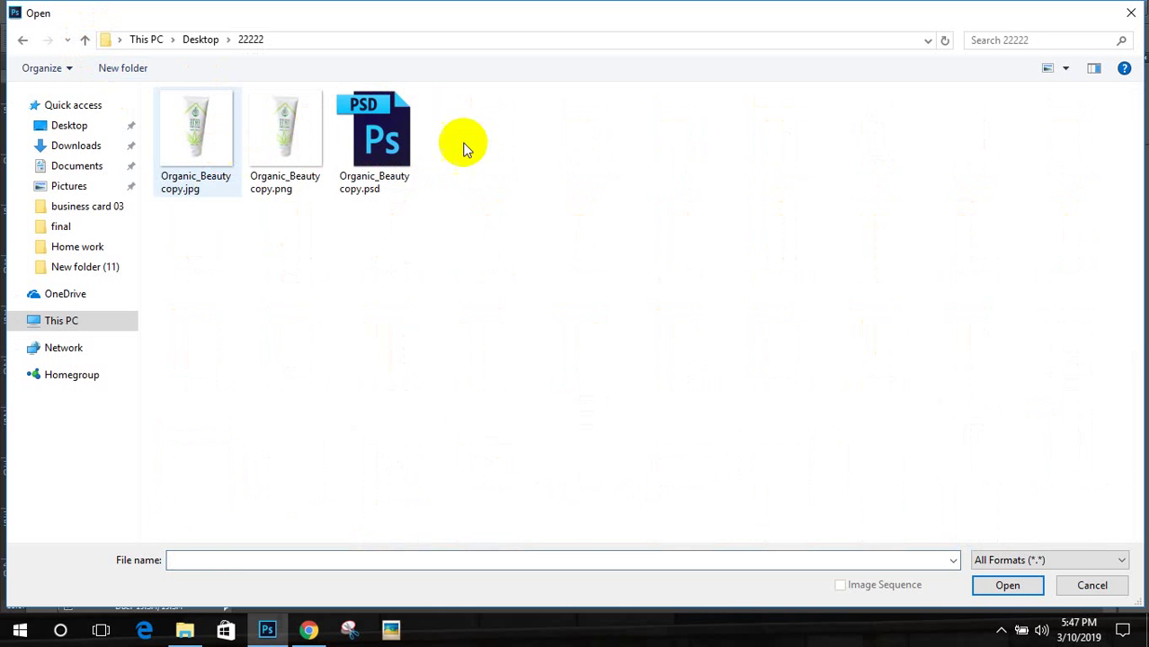
{"action": "left_click", "coordinate": [388, 148]}
{"action": "double_click", "coordinate": [388, 148]}
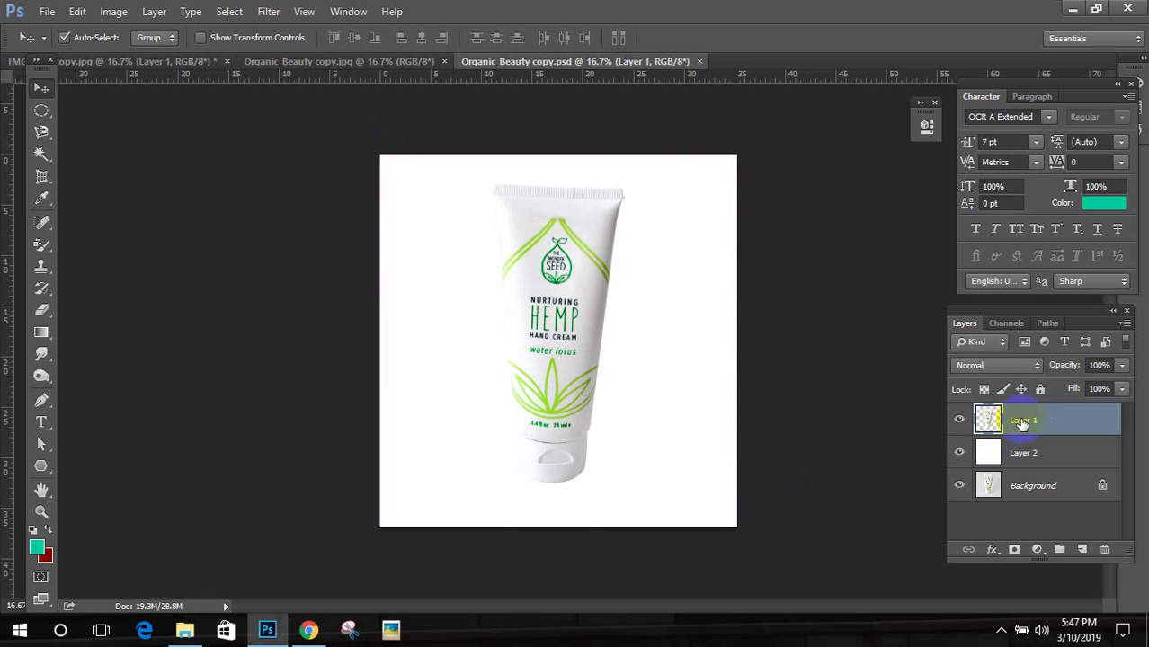
Step: Shift the cut-out tube on Layer 1 across the white canvas with the Move tool
{"action": "left_click_drag", "start_coordinate": [598, 230], "coordinate": [423, 283]}
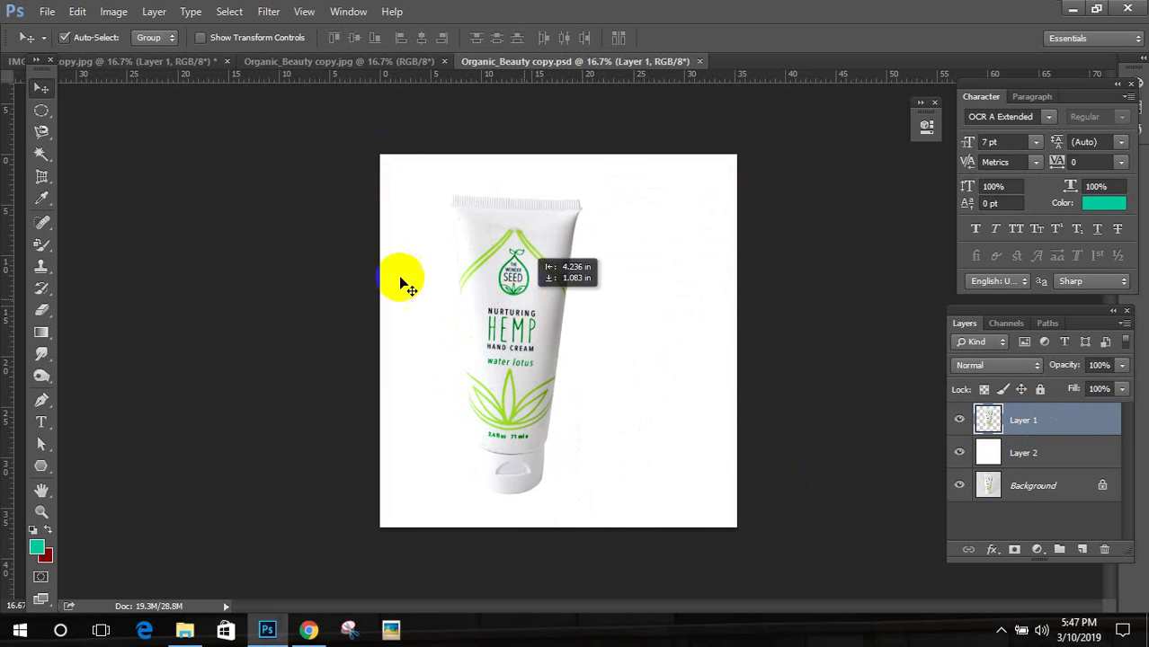
{"action": "left_click", "coordinate": [40, 90]}
{"action": "left_click_drag", "start_coordinate": [529, 319], "coordinate": [610, 310]}
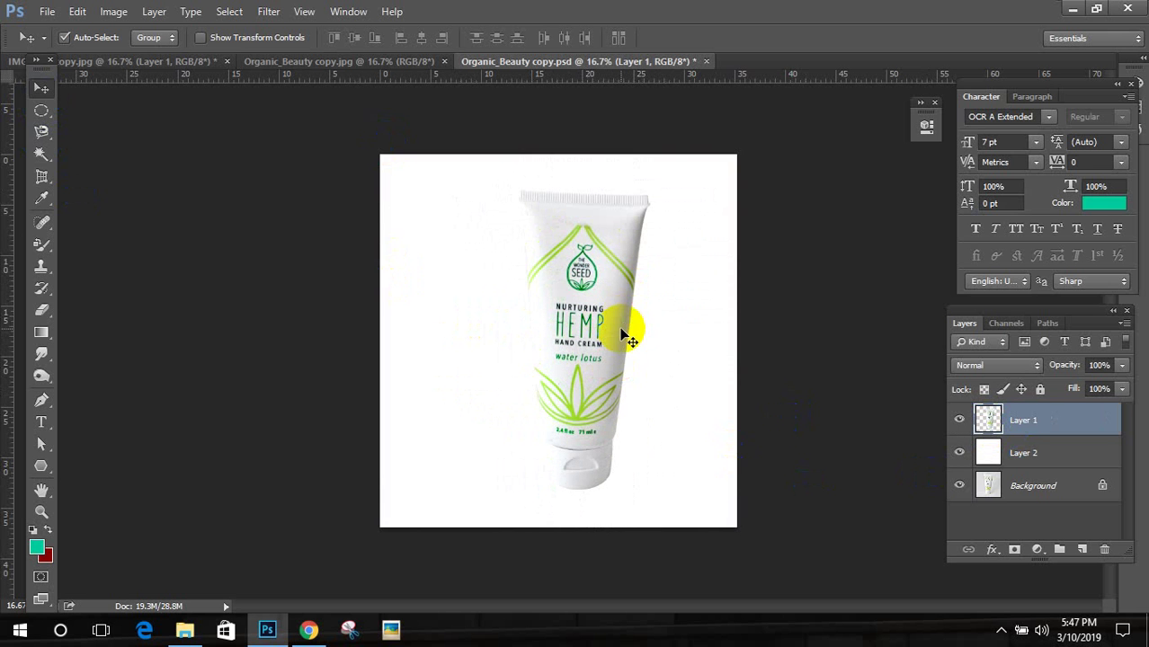
Step: Return to the wallet photo document and move the copied hand cream image toward the photo's left side
{"action": "left_click", "coordinate": [334, 61]}
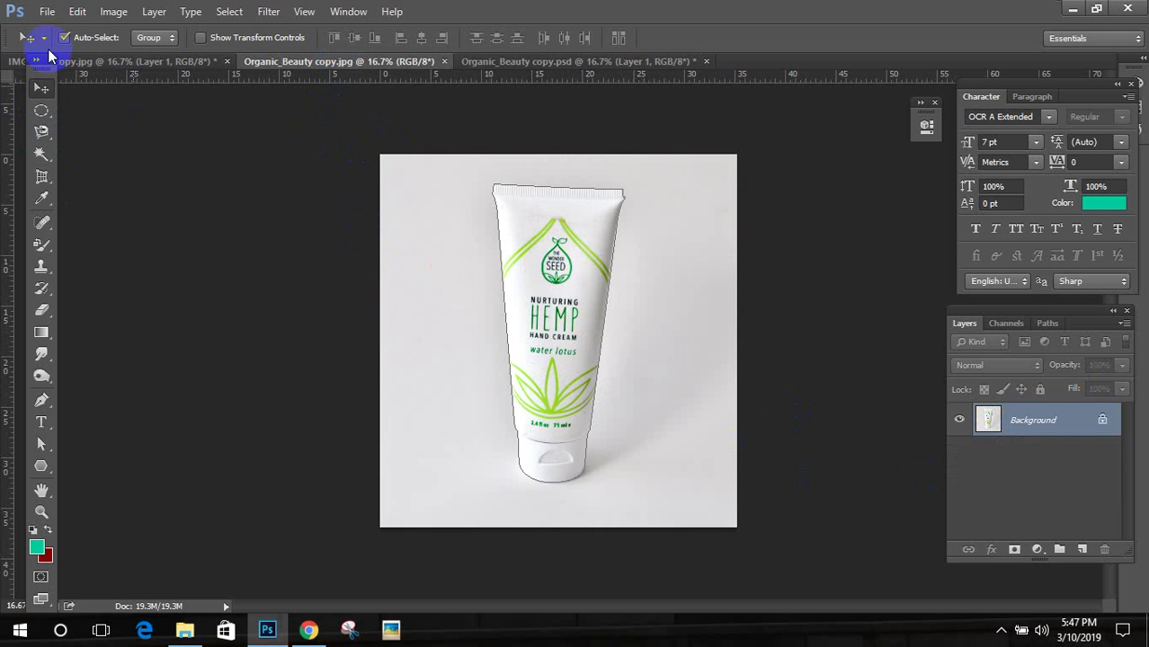
{"action": "left_click", "coordinate": [106, 63]}
{"action": "left_click_drag", "start_coordinate": [480, 273], "coordinate": [291, 336]}
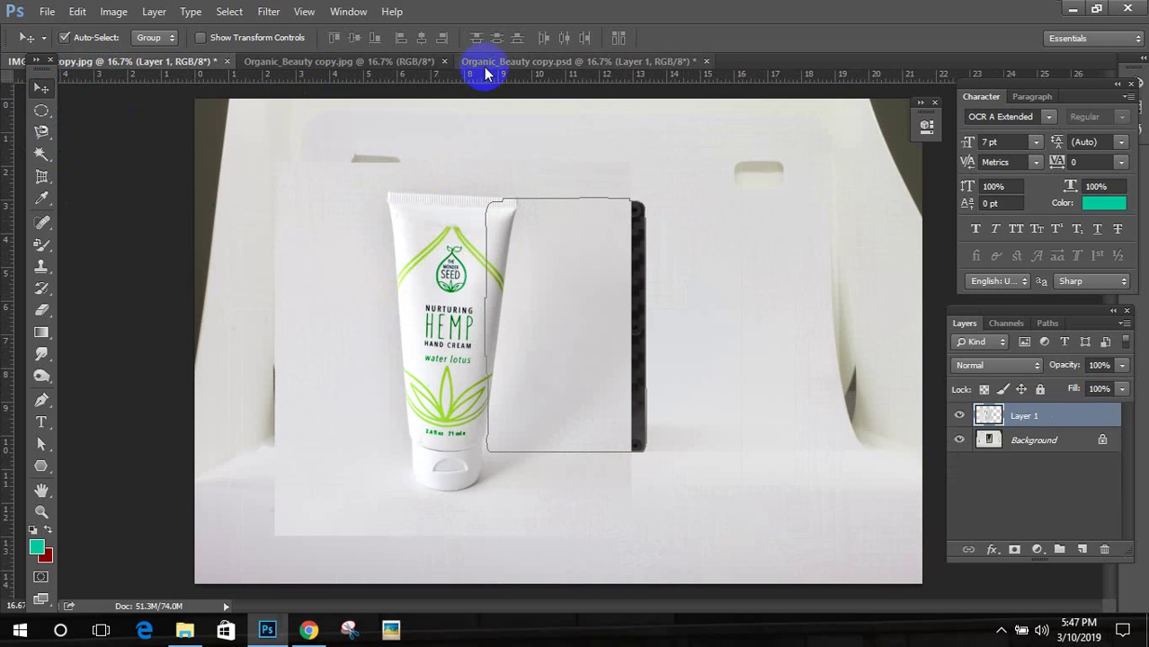
Step: Move the cut-out tube to the right side of the canvas in Organic_Beauty copy.psd and close that document
{"action": "left_click_drag", "start_coordinate": [484, 67], "coordinate": [628, 245]}
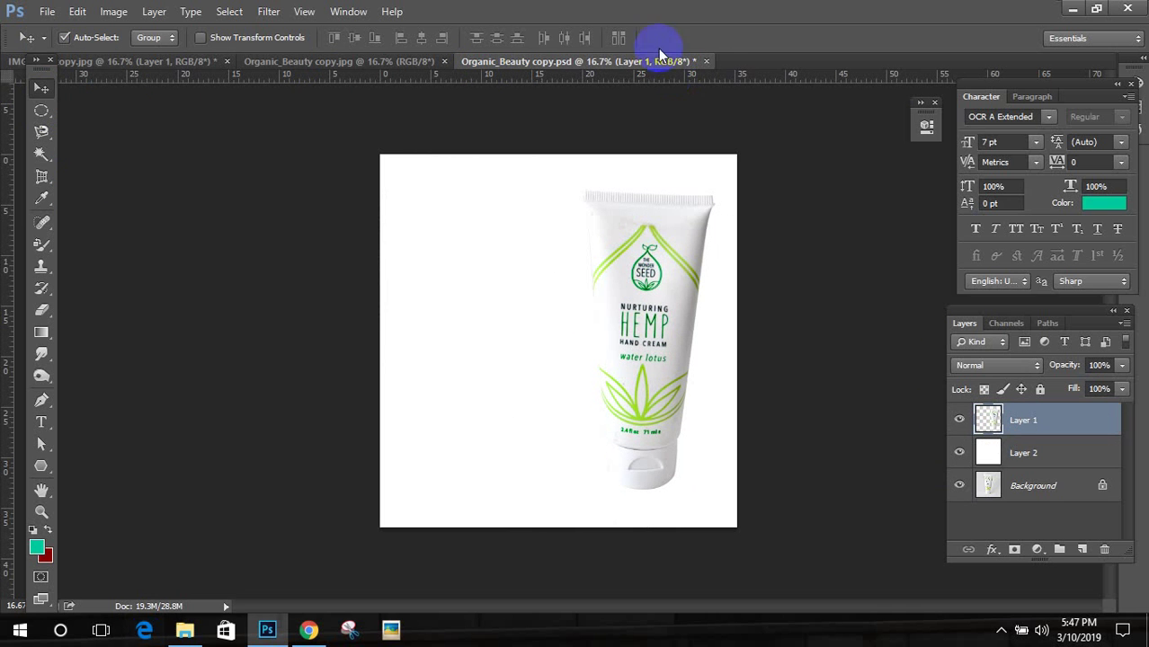
{"action": "left_click", "coordinate": [707, 66]}
{"action": "left_click", "coordinate": [571, 247]}
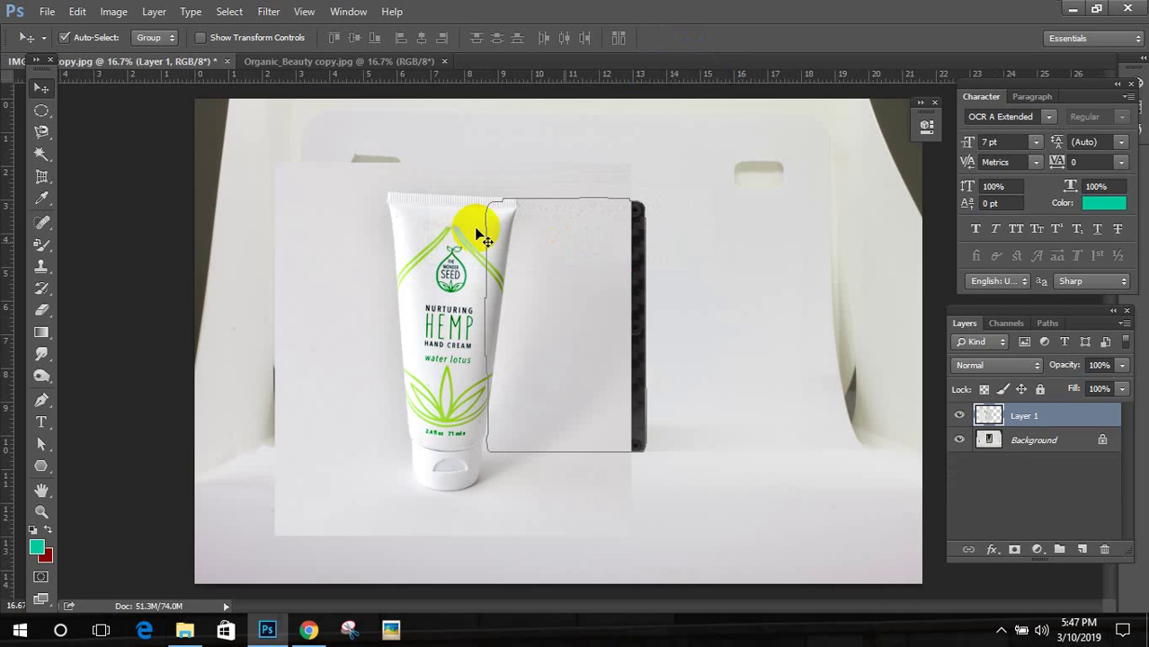
Step: Move the copied hand cream image to the wallet photo's lower-left corner and delete its layer
{"action": "left_click_drag", "start_coordinate": [470, 210], "coordinate": [250, 369]}
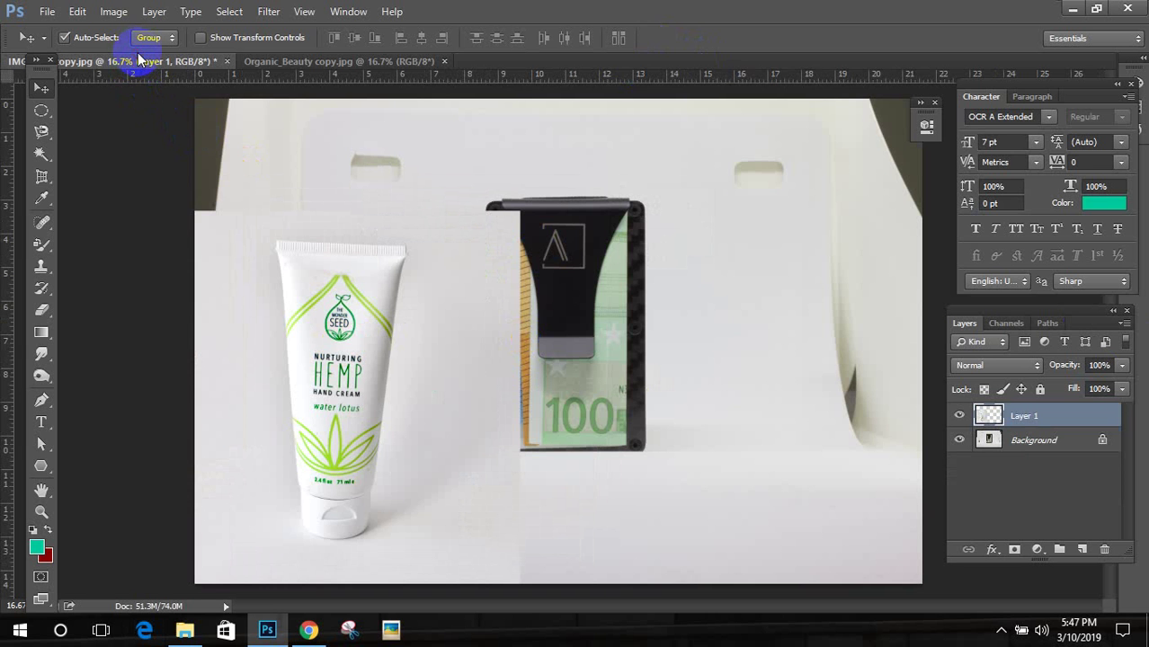
{"action": "left_click", "coordinate": [283, 64]}
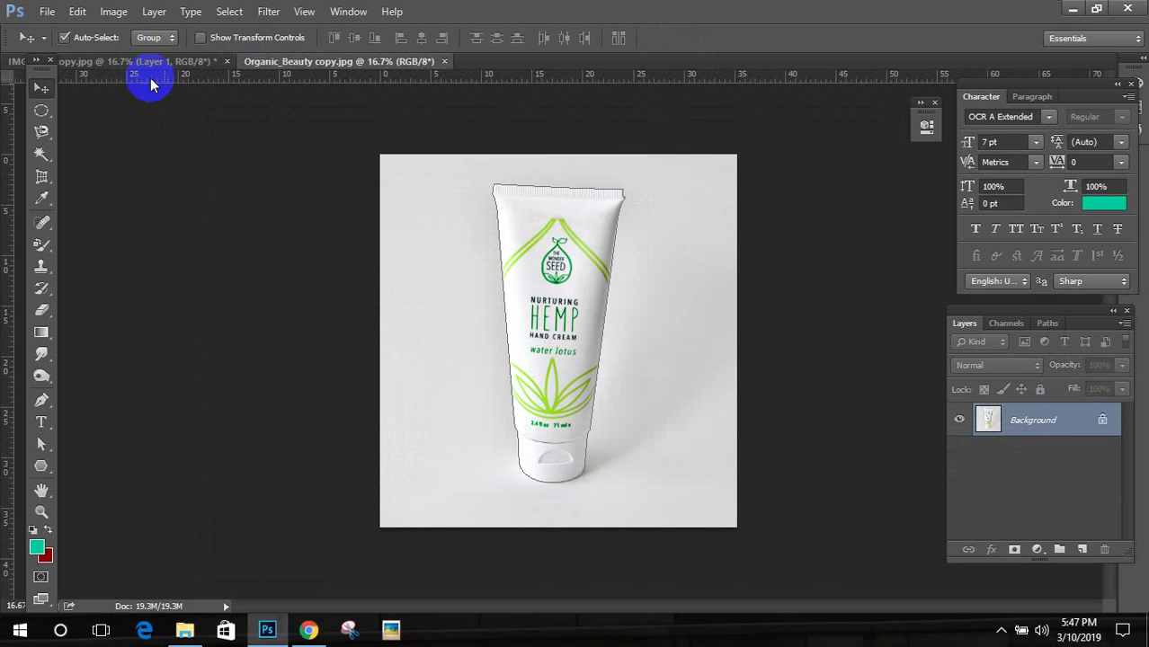
{"action": "key", "text": "ctrl+Tab"}
{"action": "key", "text": "Delete"}
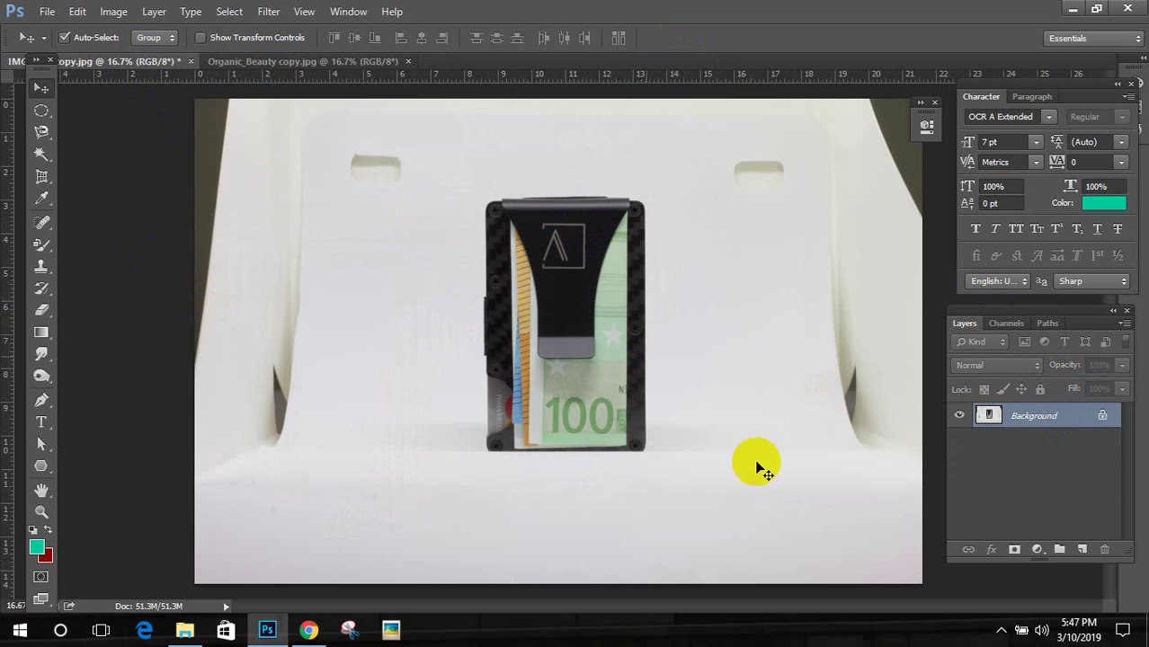
Step: Select the white backdrop around the wallet with the Magic Wand at tolerance 70 and clear the selection
{"action": "left_click", "coordinate": [40, 155]}
{"action": "left_click", "coordinate": [452, 356]}
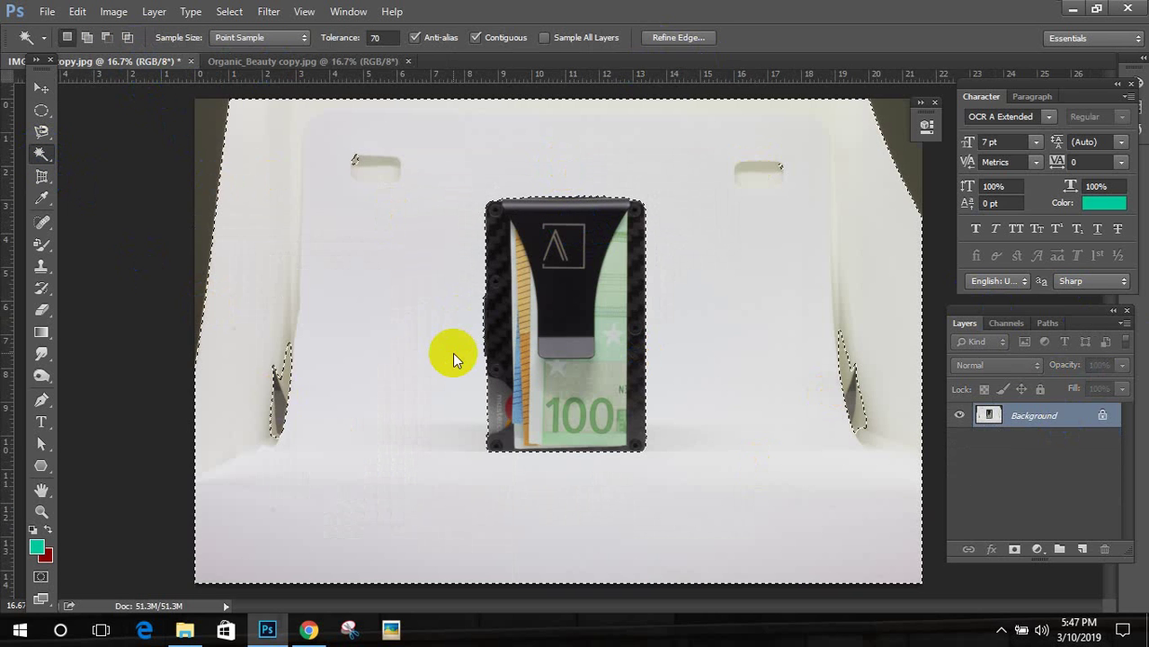
{"action": "key", "text": "ctrl+a"}
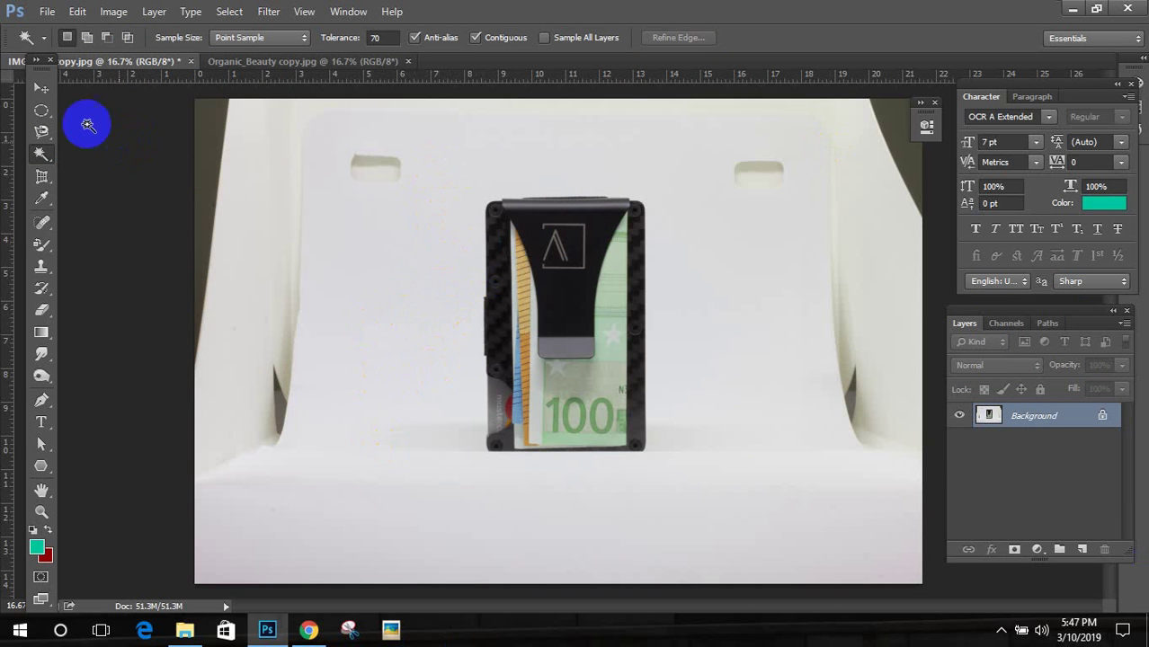
Step: Try the Move tool on the wallet photo and switch to the Rectangular Marquee tool
{"action": "left_click", "coordinate": [43, 87]}
{"action": "left_click", "coordinate": [501, 315]}
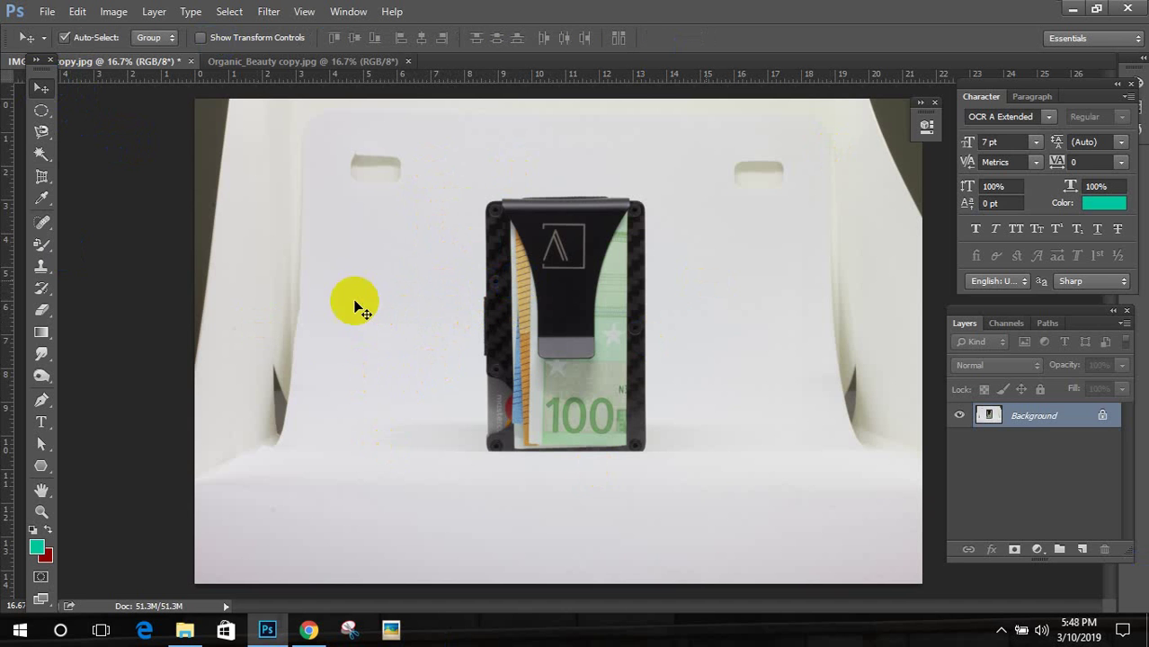
{"action": "left_click", "coordinate": [41, 109]}
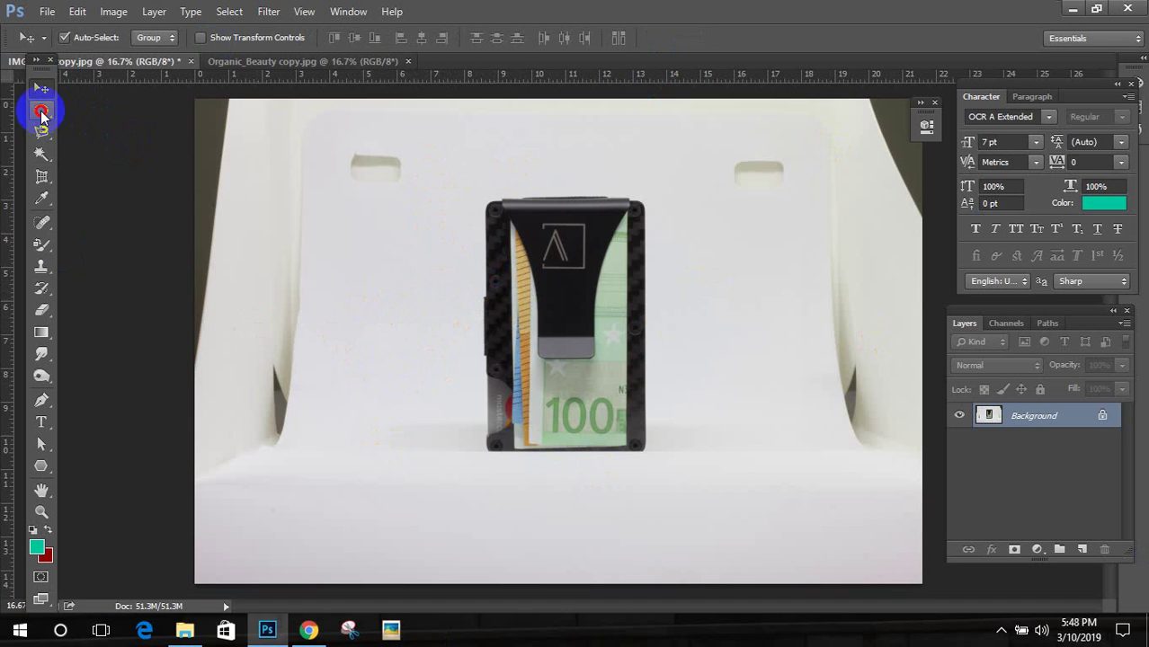
{"action": "left_click", "coordinate": [111, 106]}
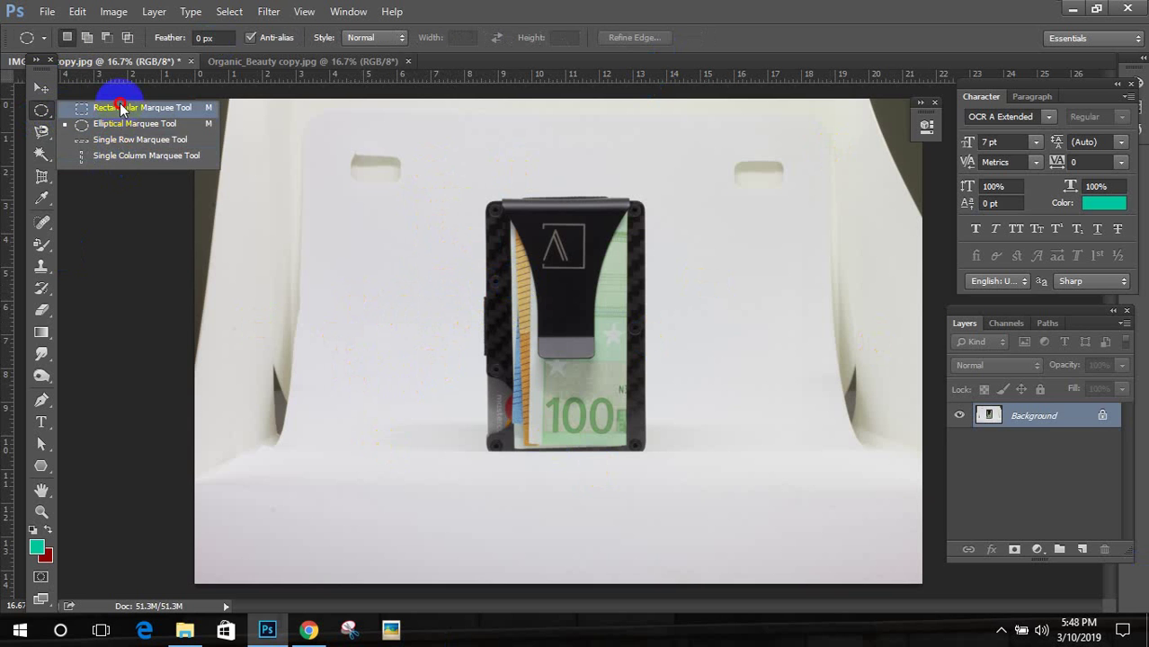
{"action": "key", "text": "ctrl+minus"}
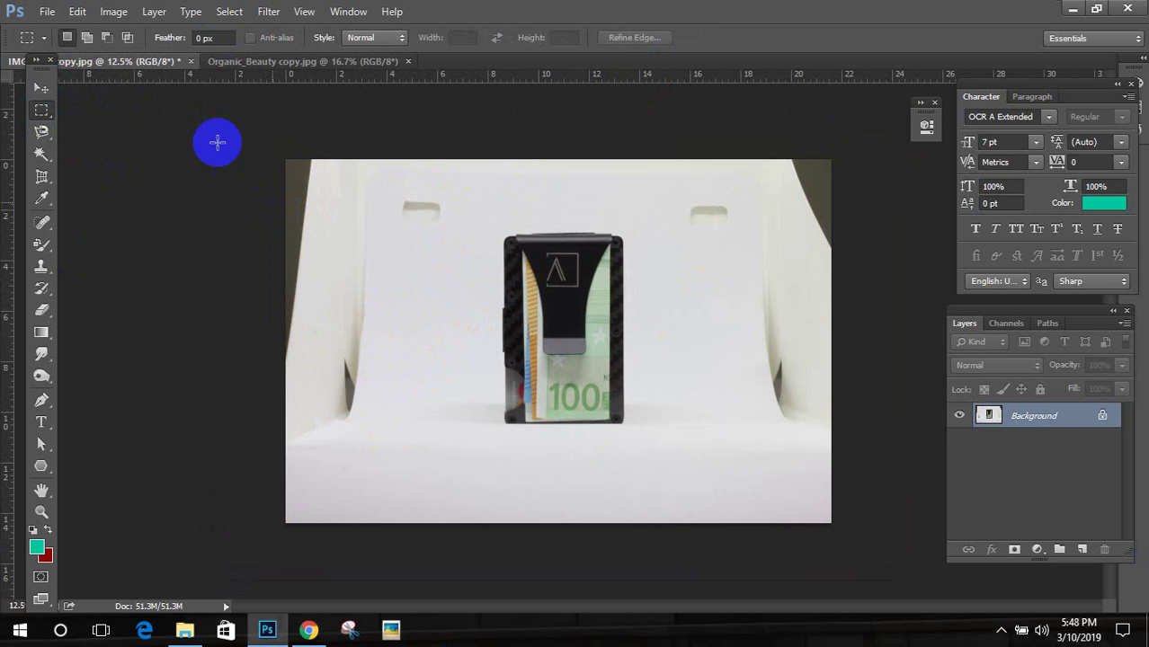
{"action": "left_click", "coordinate": [47, 110]}
{"action": "left_click_drag", "start_coordinate": [49, 114], "coordinate": [72, 115]}
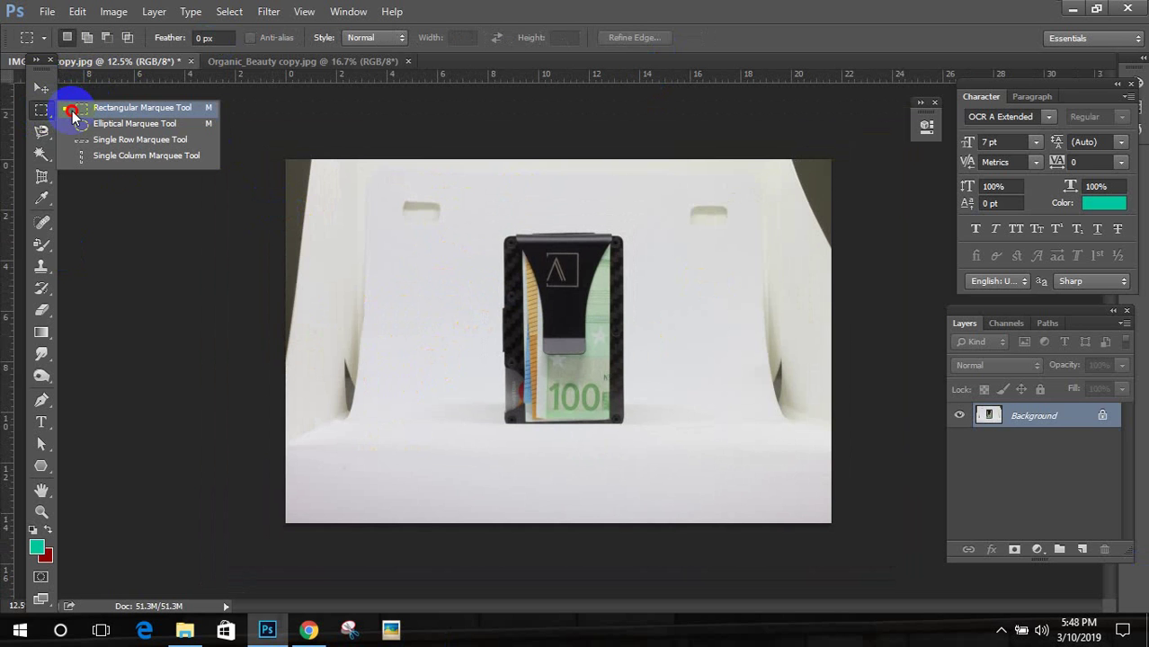
{"action": "left_click_drag", "start_coordinate": [72, 115], "coordinate": [72, 115]}
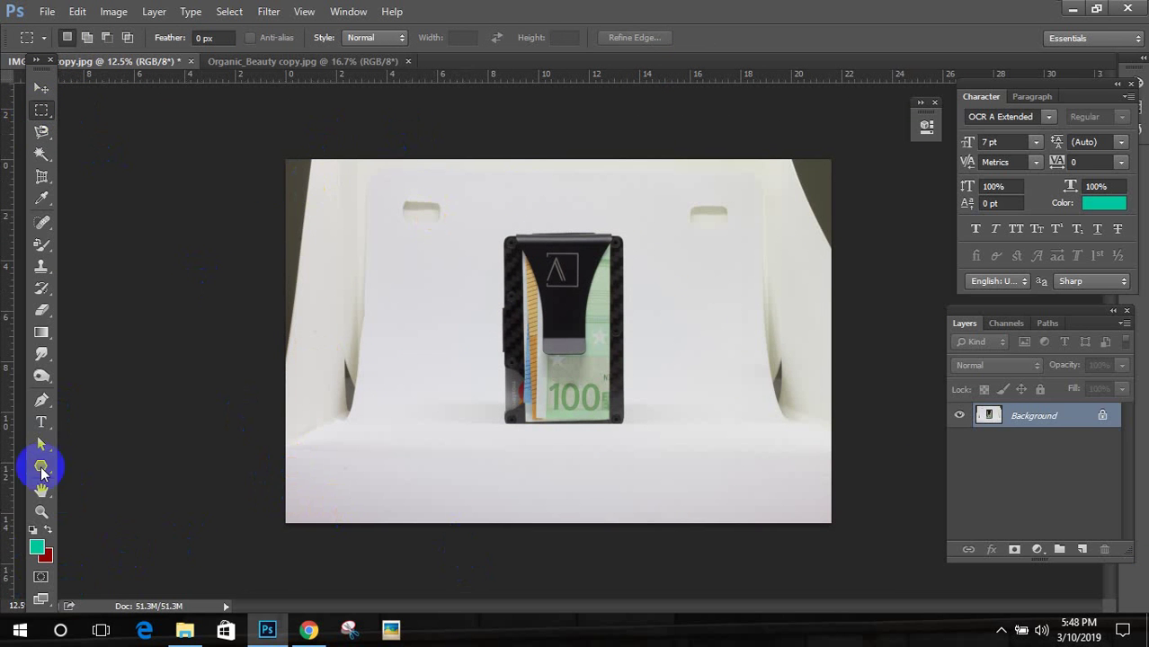
Step: Draw a teal-filled rectangular shape about 1024 by 3552 px with the Pen tool, covering the wallet photo's left edge
{"action": "left_click", "coordinate": [40, 401]}
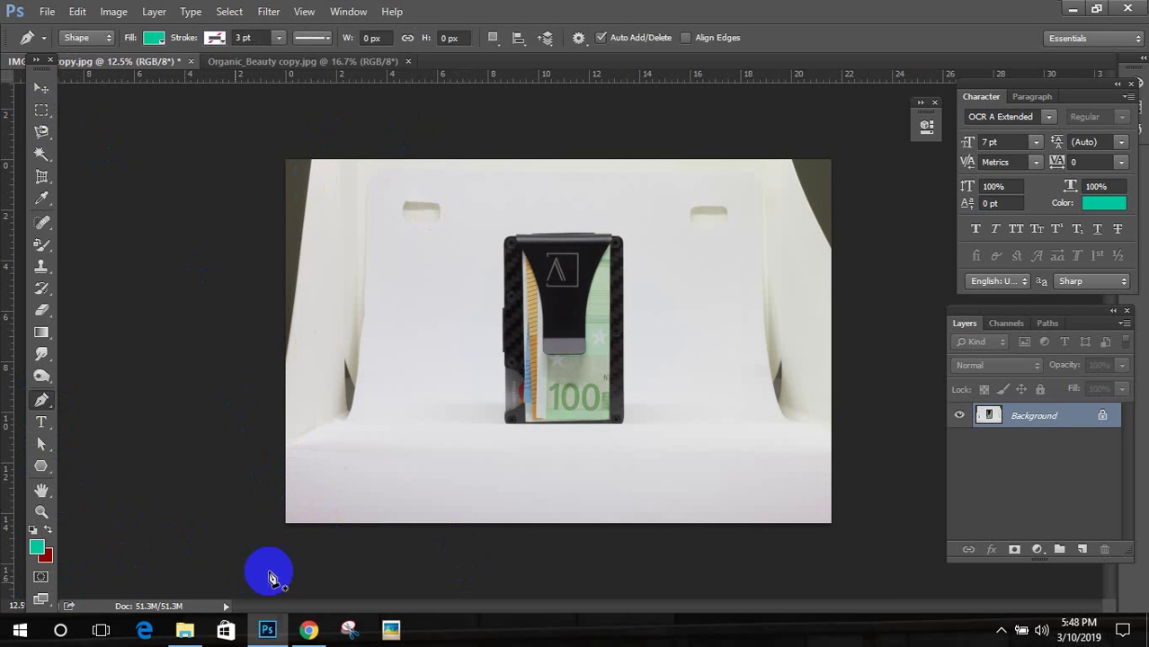
{"action": "left_click", "coordinate": [284, 525]}
{"action": "left_click", "coordinate": [287, 159]}
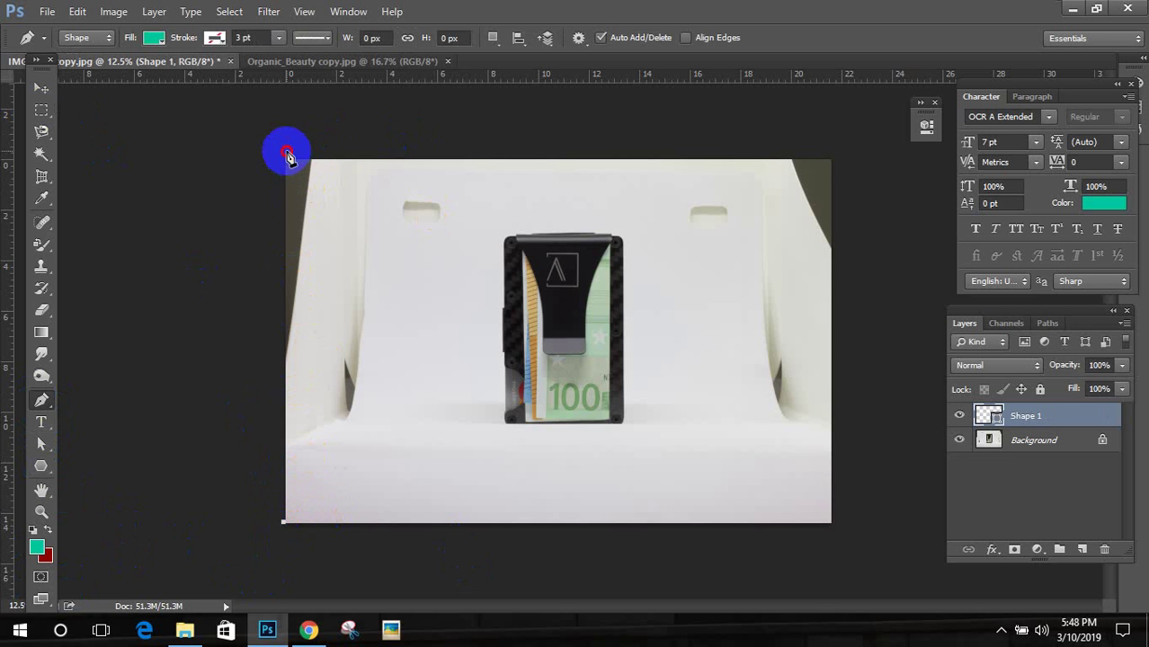
{"action": "left_click", "coordinate": [391, 152]}
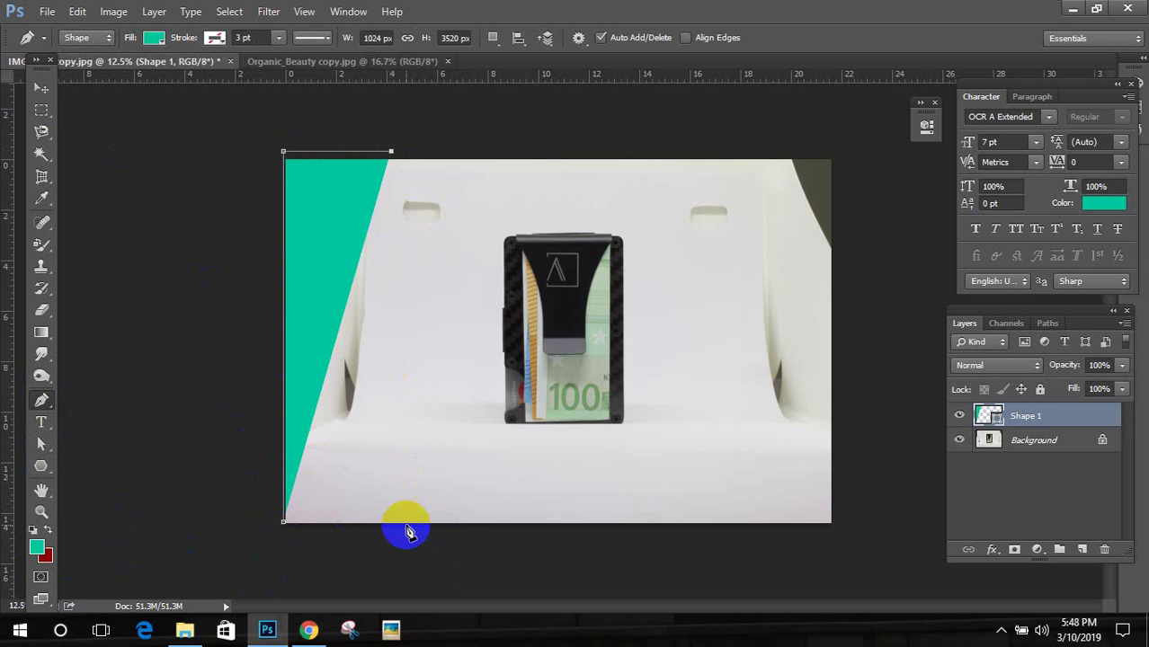
{"action": "left_click", "coordinate": [392, 525]}
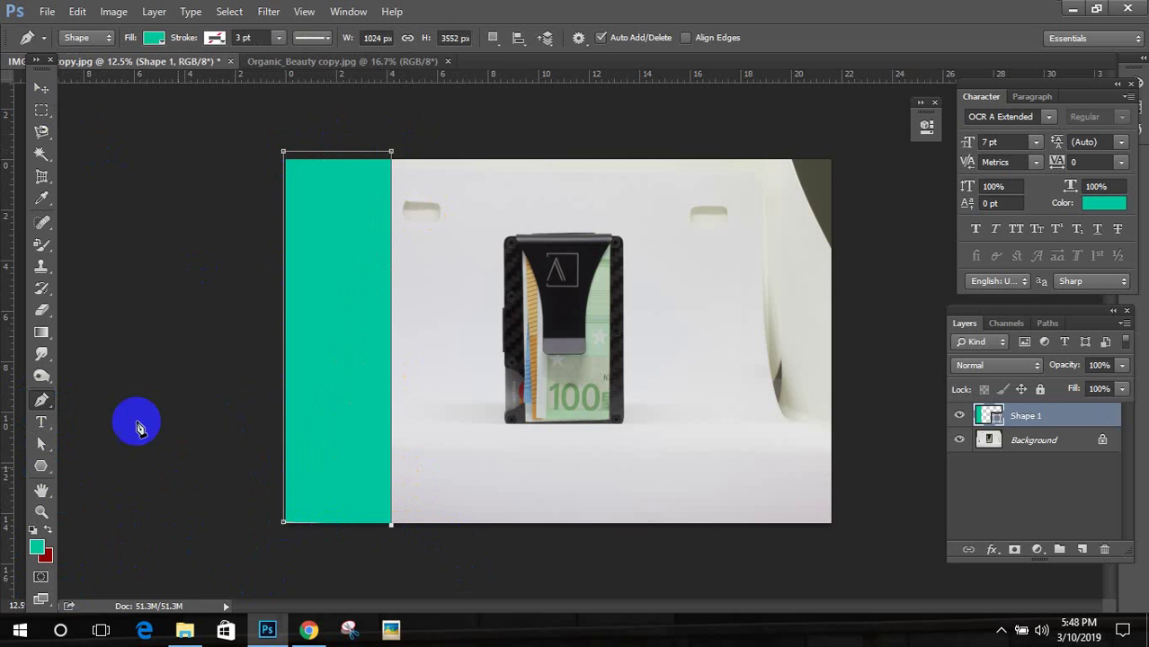
Step: Delete the teal rectangular shape layer and set the Pen tool to Path mode
{"action": "left_click", "coordinate": [42, 88]}
{"action": "key", "text": "Delete"}
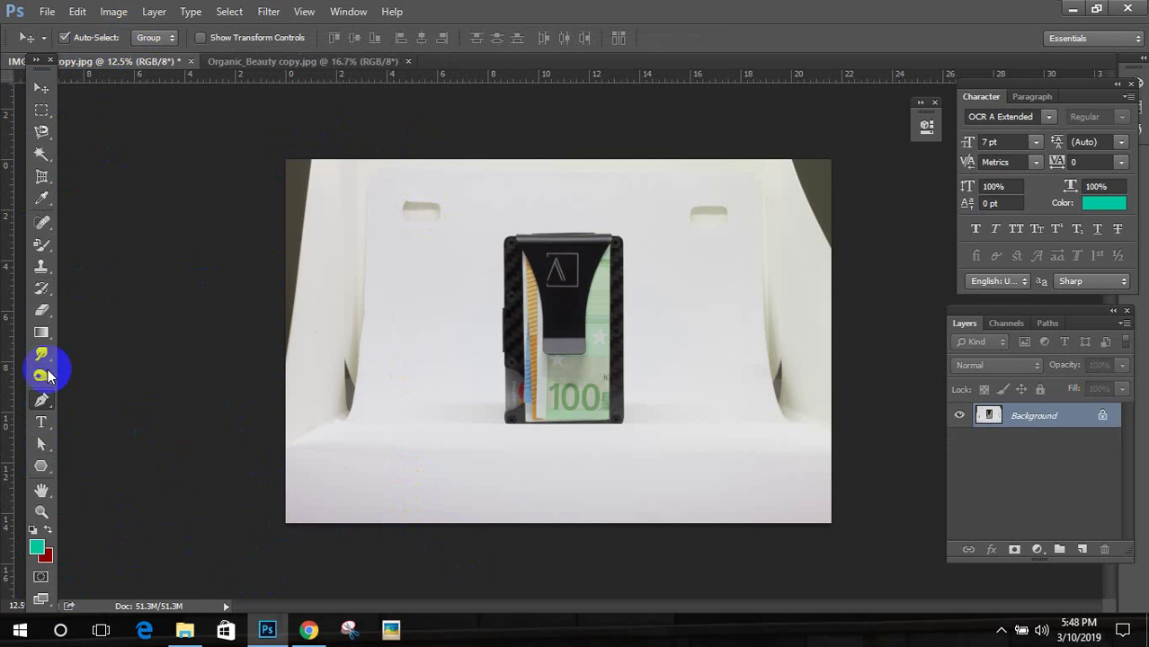
{"action": "left_click", "coordinate": [41, 400]}
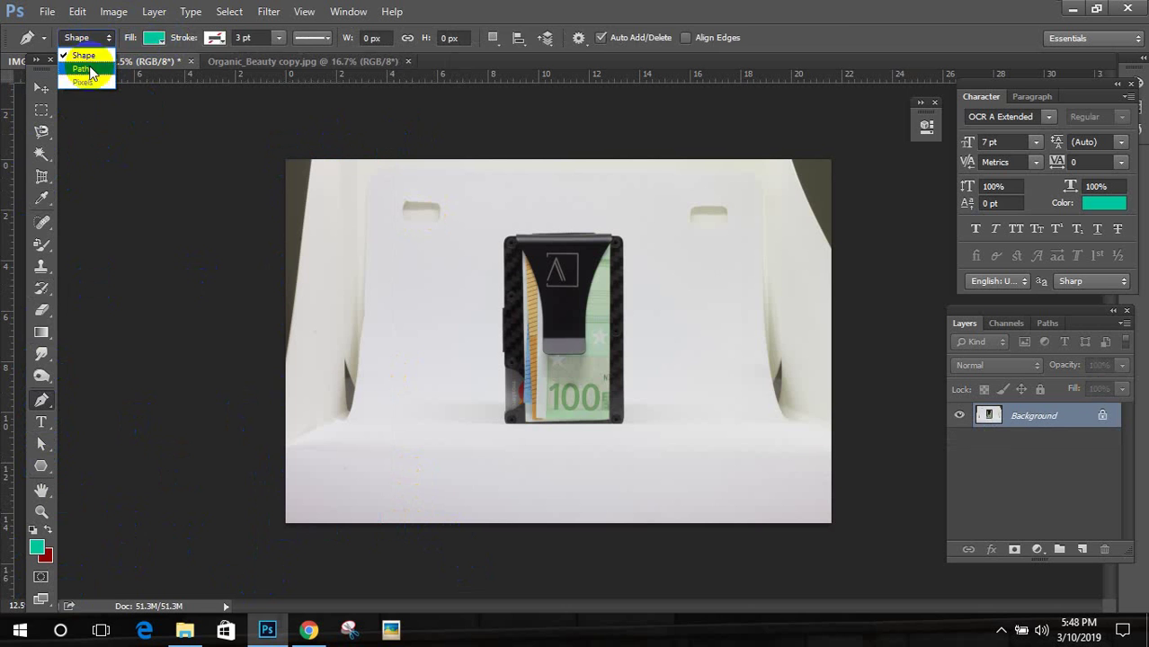
{"action": "left_click", "coordinate": [80, 69]}
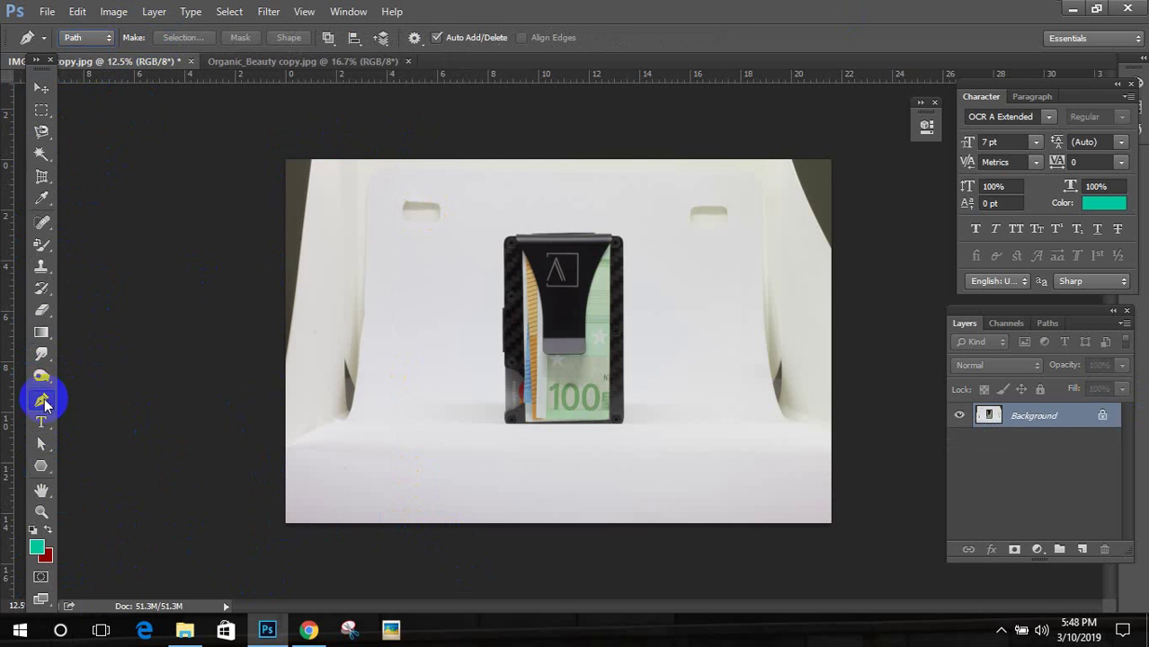
Step: Outline the photo's left strip with a closed four-point Pen path, convert the path to a selection and clear it
{"action": "left_click", "coordinate": [268, 524]}
{"action": "left_click", "coordinate": [265, 144]}
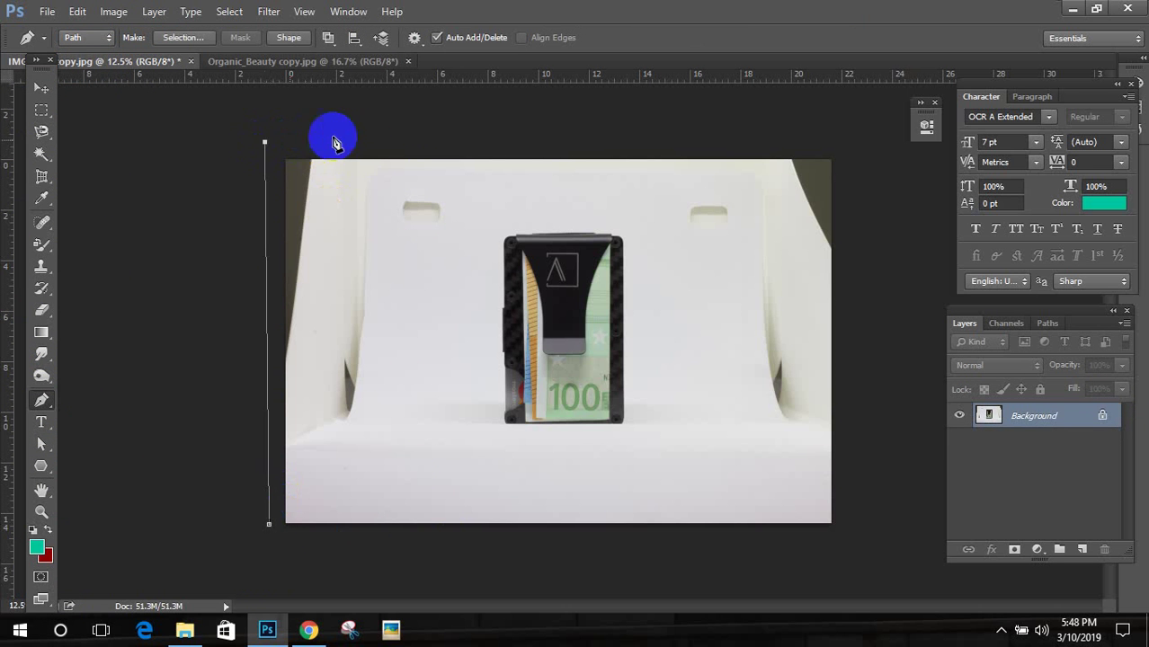
{"action": "left_click", "coordinate": [364, 146]}
{"action": "left_click", "coordinate": [351, 546]}
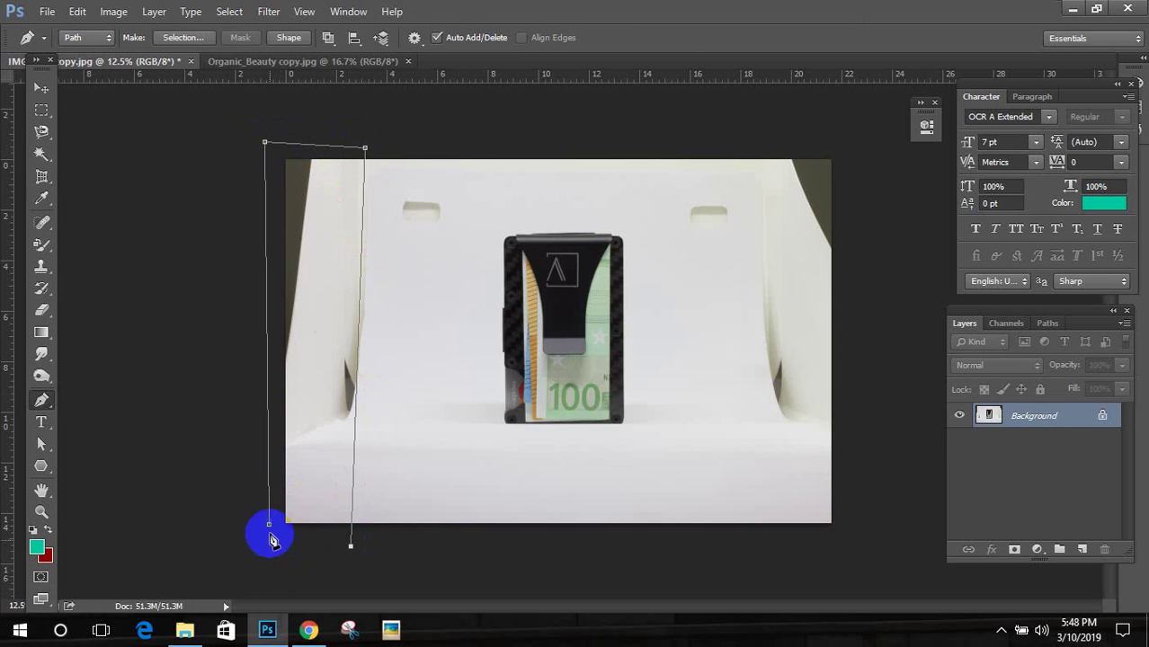
{"action": "left_click", "coordinate": [269, 525]}
{"action": "key", "text": "ctrl+Return"}
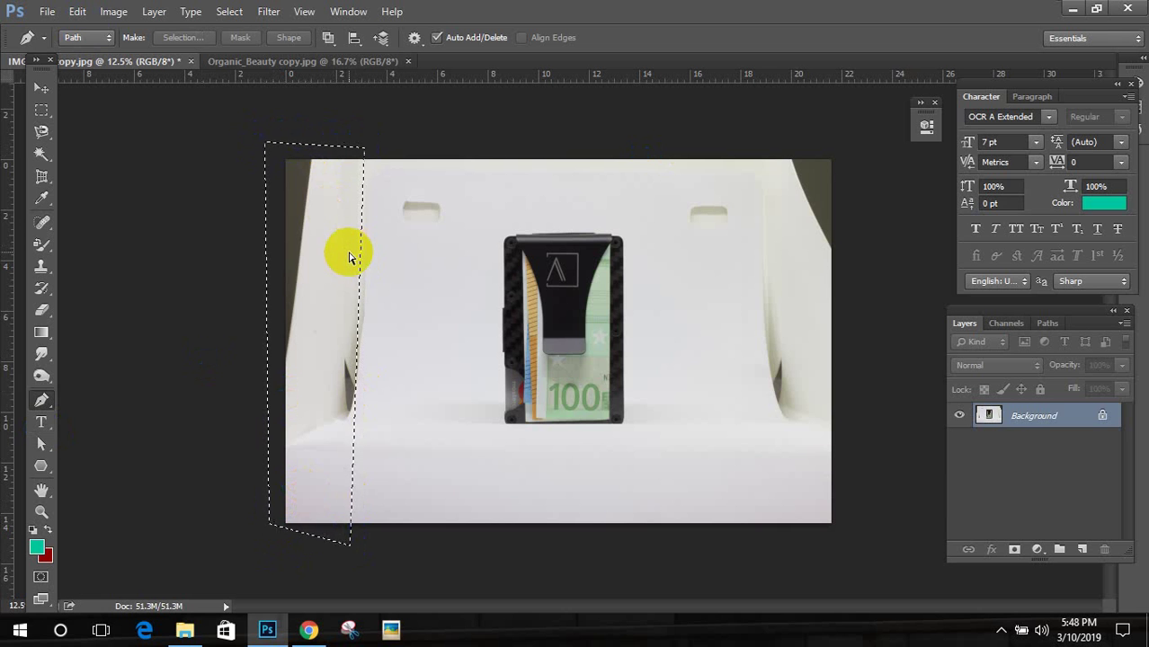
{"action": "key", "text": "ctrl+d"}
Step: Select the photo's left and right edge strips together with the Rectangular Marquee tool and clear the selection
{"action": "left_click", "coordinate": [41, 115]}
{"action": "left_click_drag", "start_coordinate": [40, 115], "coordinate": [141, 112]}
{"action": "left_click_drag", "start_coordinate": [278, 163], "coordinate": [383, 575]}
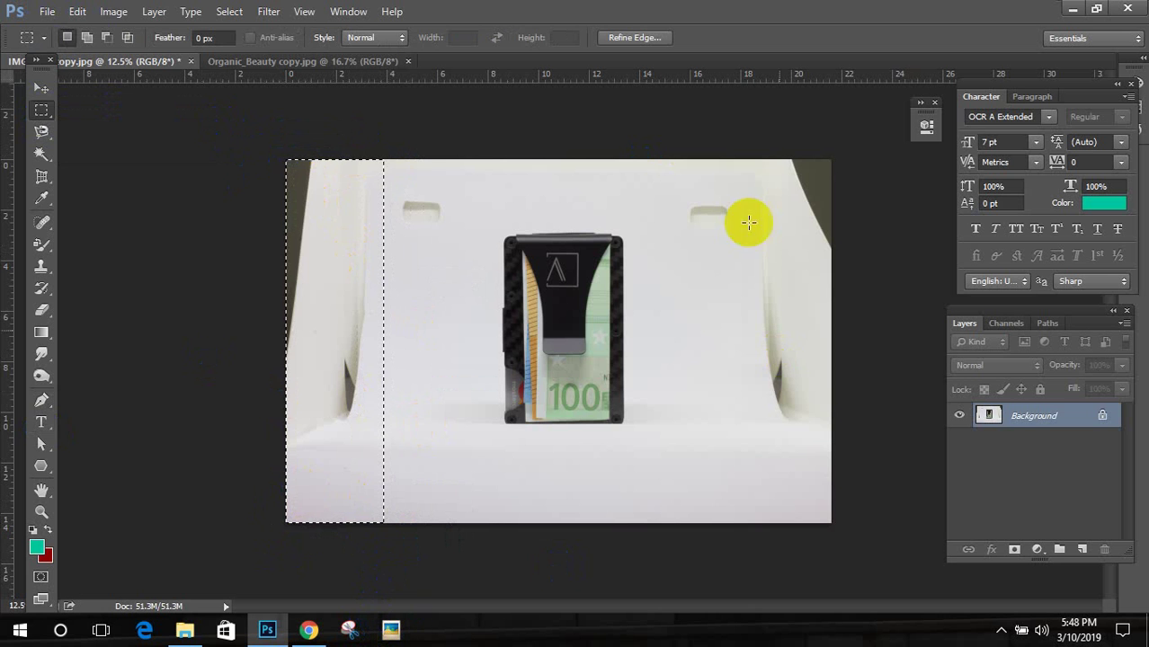
{"action": "left_click_drag", "start_coordinate": [739, 126], "coordinate": [521, 432]}
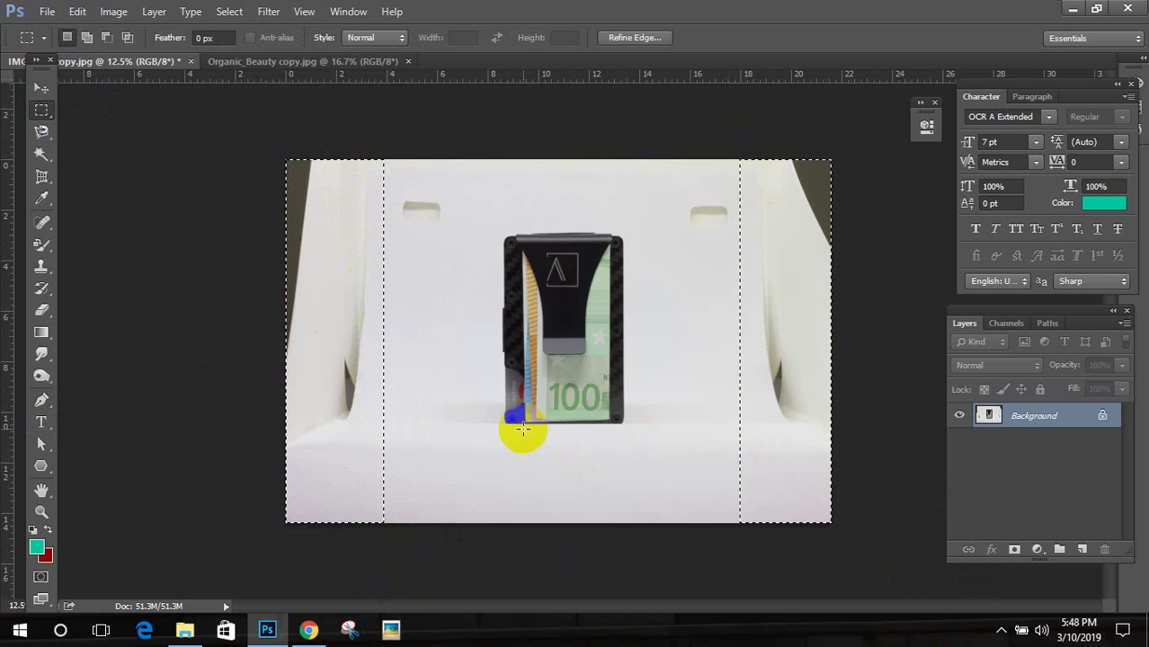
{"action": "left_click", "coordinate": [427, 370]}
Step: Build a frame-shaped selection around the wallet by combining rectangular marquees over the photo's right, left, upper and lower edges
{"action": "left_click_drag", "start_coordinate": [289, 166], "coordinate": [442, 540]}
{"action": "left_click_drag", "start_coordinate": [716, 158], "coordinate": [995, 596]}
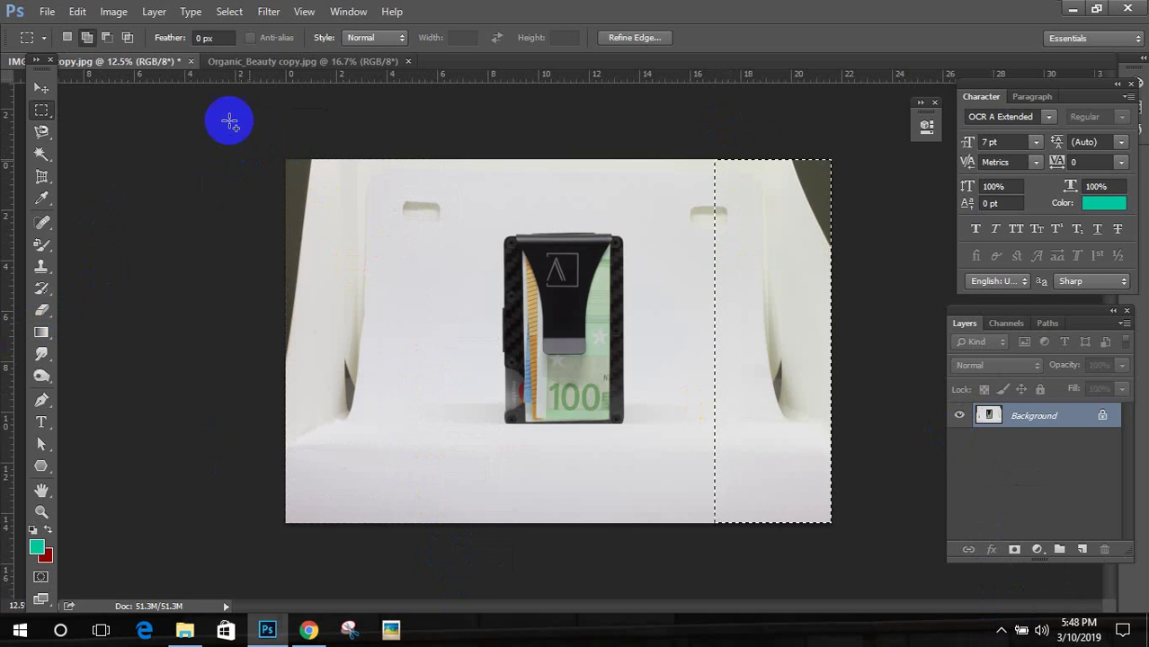
{"action": "left_click_drag", "start_coordinate": [287, 162], "coordinate": [383, 540]}
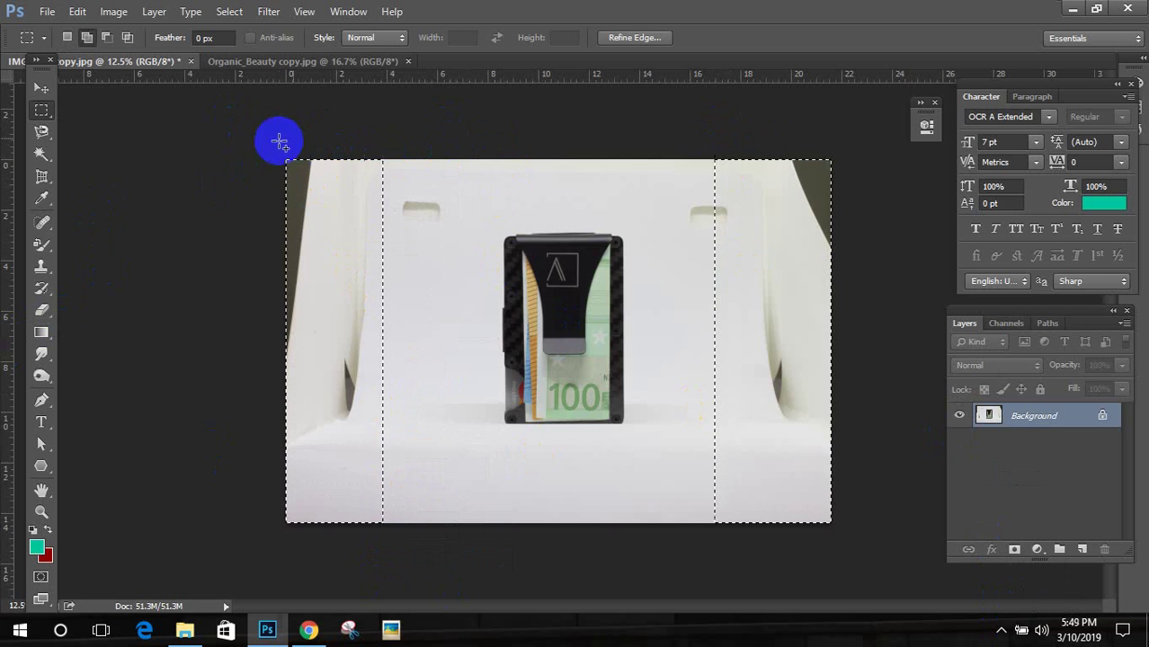
{"action": "left_click_drag", "start_coordinate": [284, 158], "coordinate": [856, 219]}
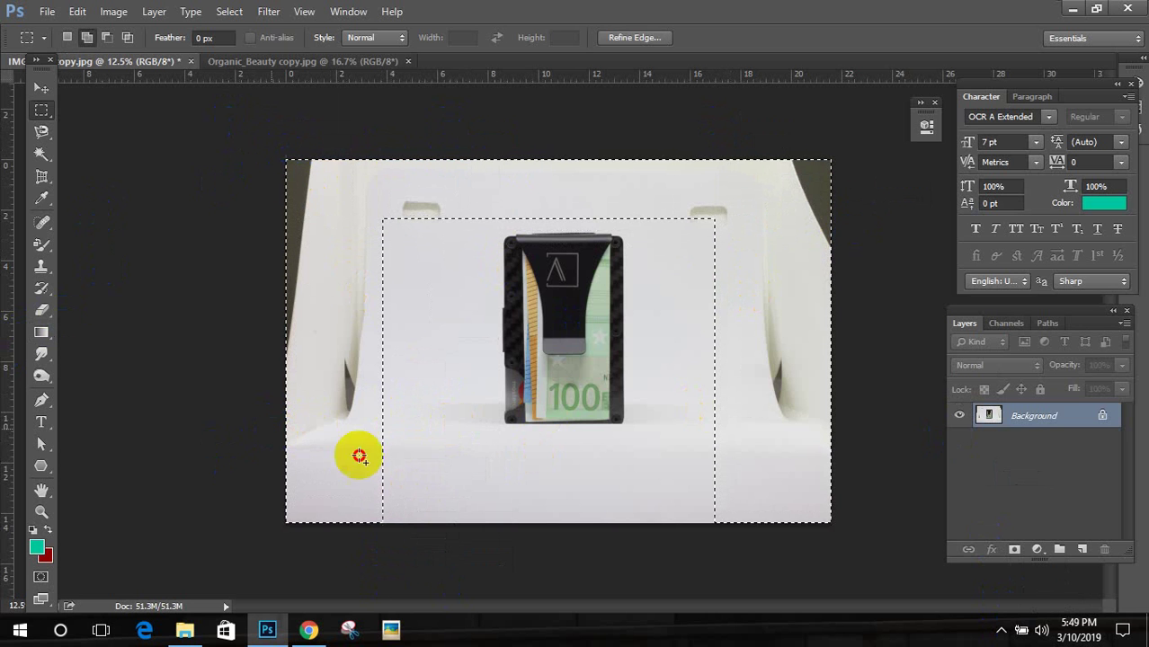
{"action": "left_click_drag", "start_coordinate": [284, 429], "coordinate": [730, 637]}
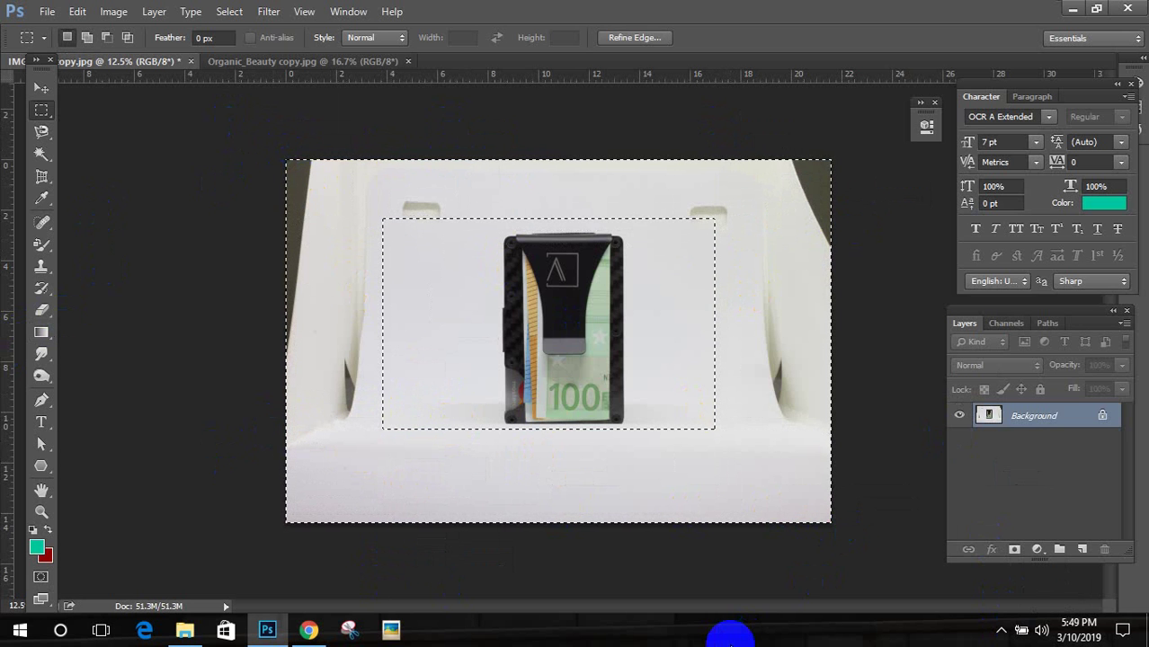
Step: Try filling the frame-shaped selection with the background color at 100% opacity in Normal mode, and undo the fill and deselect
{"action": "key", "text": "shift+BackSpace"}
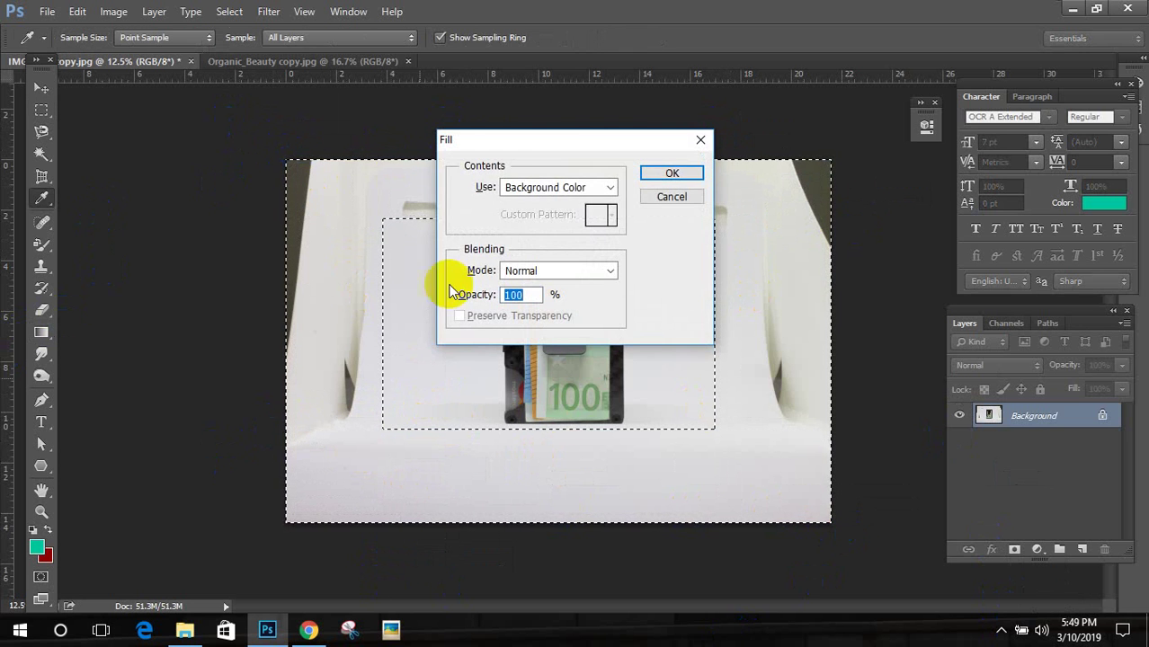
{"action": "left_click", "coordinate": [545, 186]}
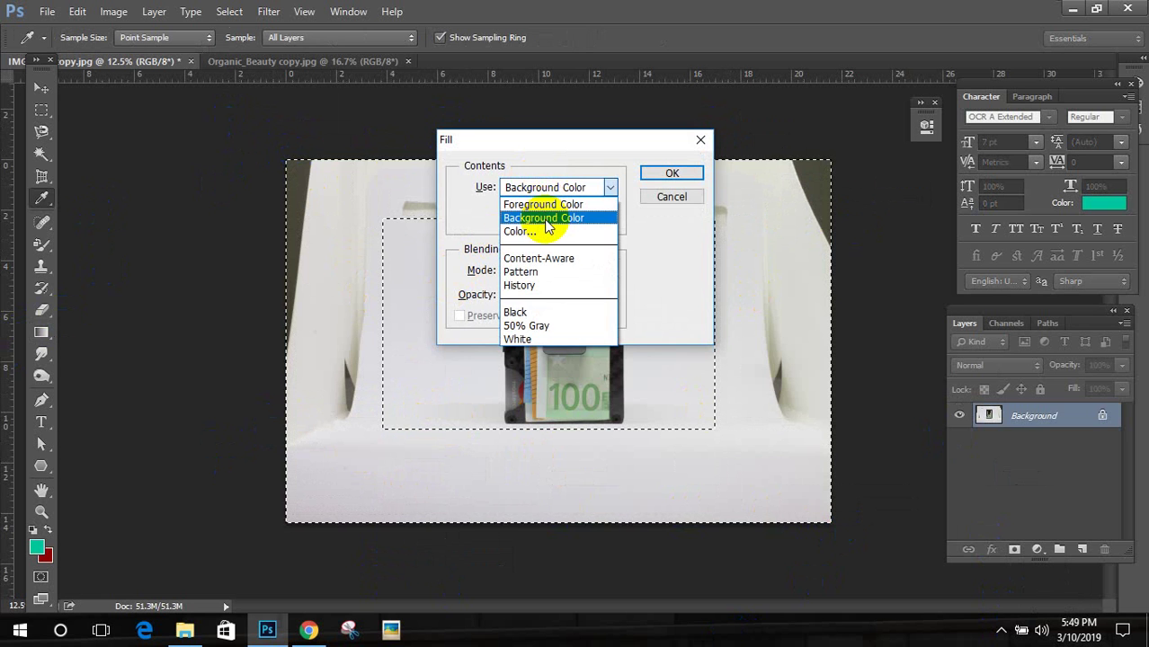
{"action": "left_click", "coordinate": [545, 219]}
{"action": "left_click", "coordinate": [671, 173]}
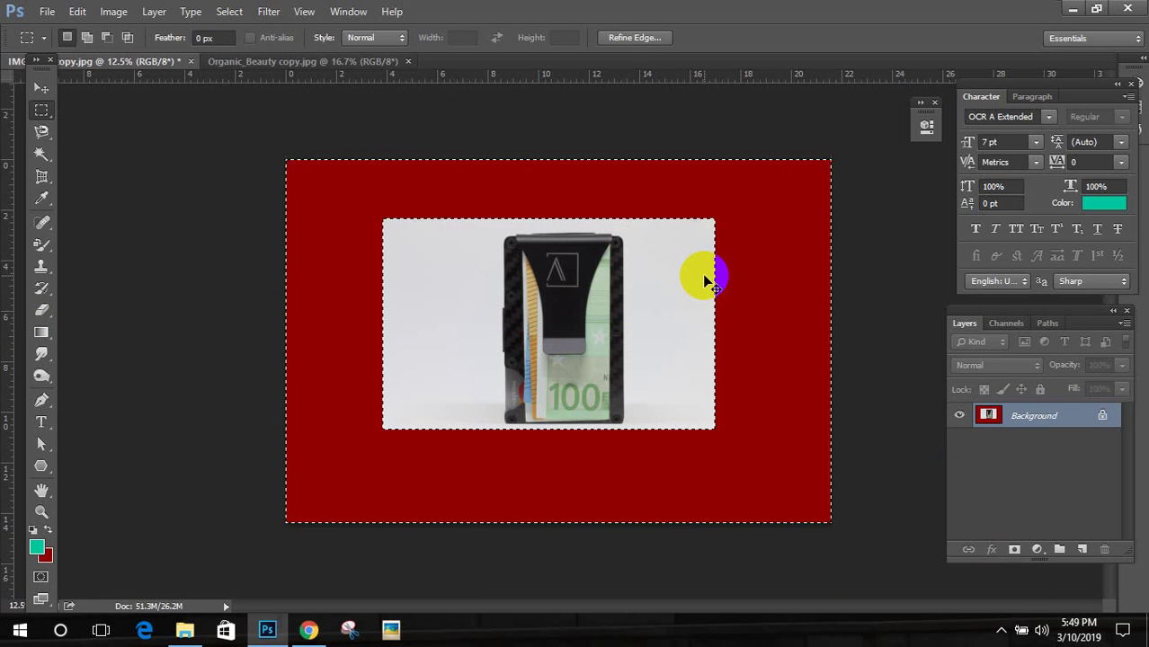
{"action": "key", "text": "ctrl+z"}
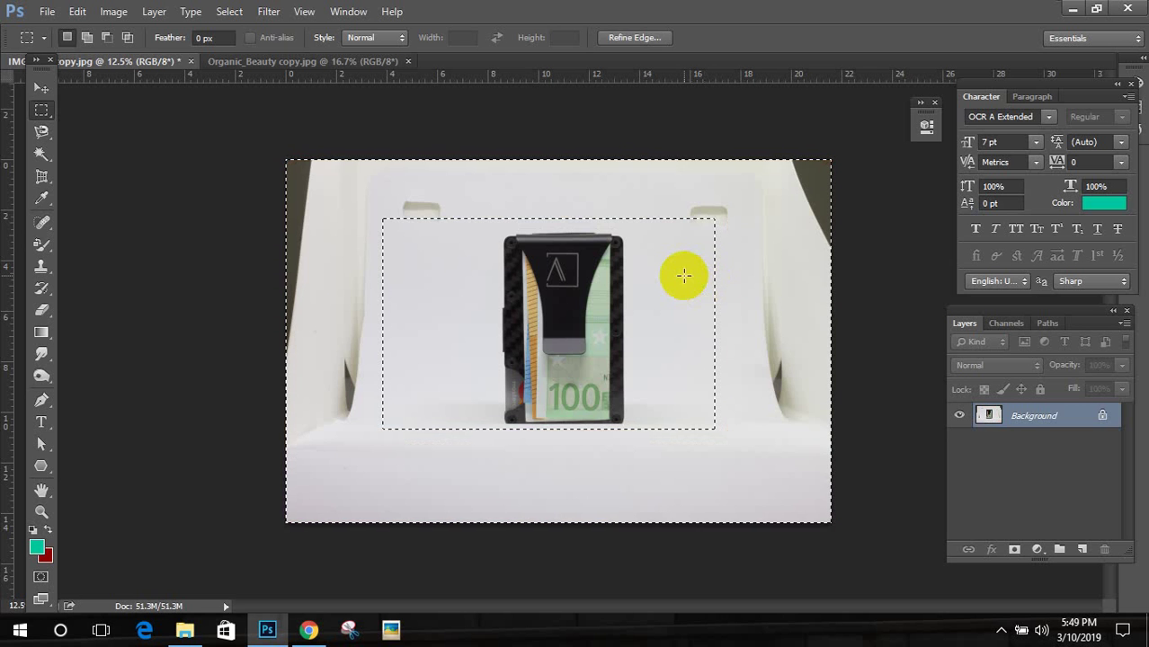
{"action": "key", "text": "ctrl+d"}
Step: Draw a rectangular marquee over the left part of the photo and clear the selection
{"action": "left_click_drag", "start_coordinate": [259, 106], "coordinate": [448, 577]}
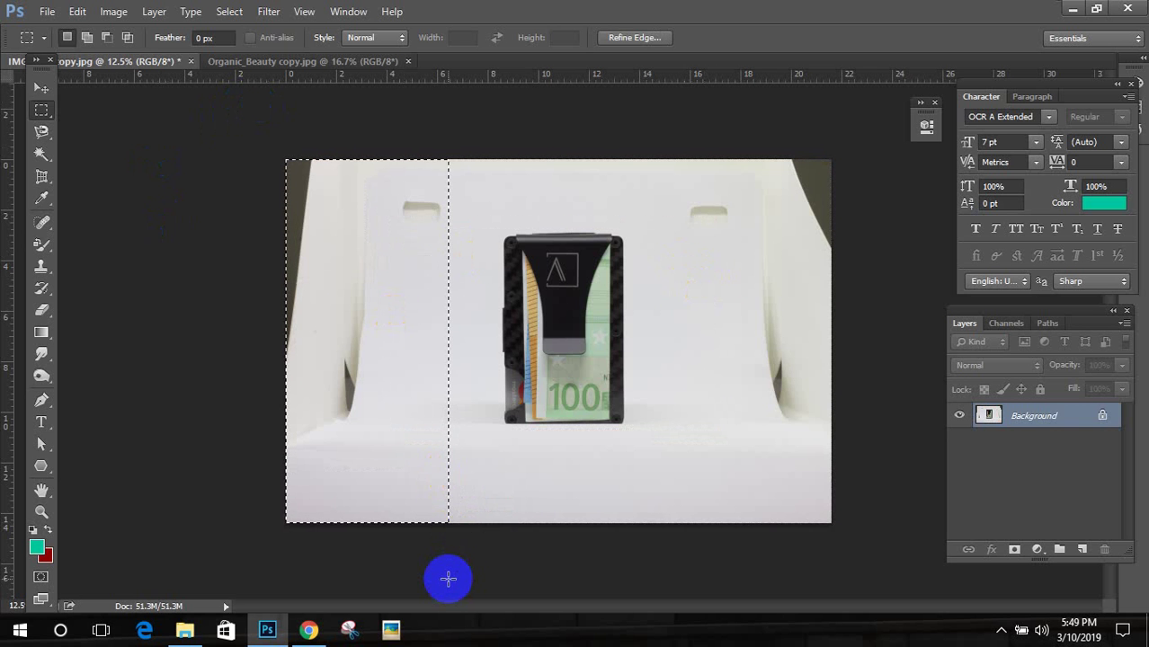
{"action": "left_click", "coordinate": [454, 586]}
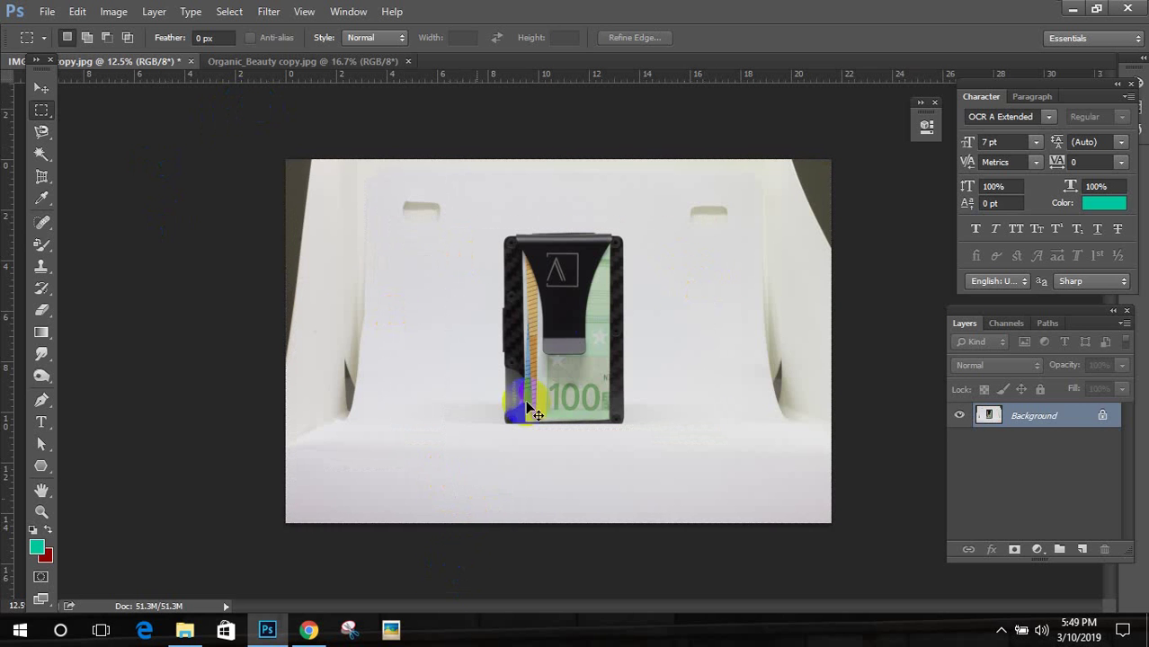
{"action": "key", "text": "ctrl+plus"}
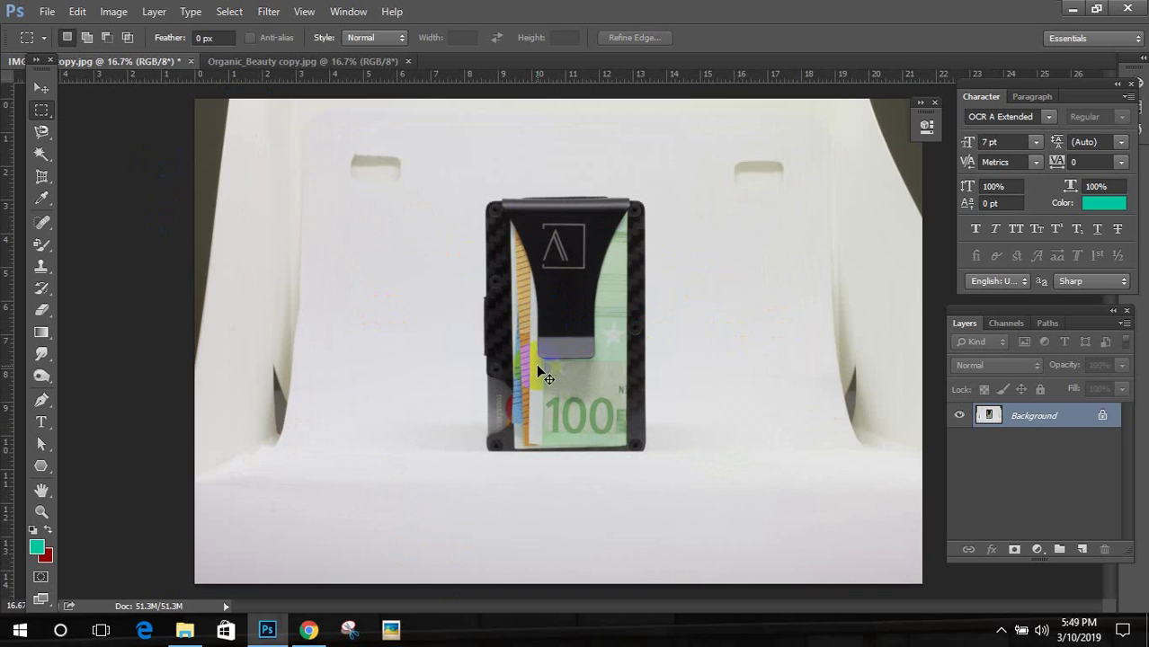
{"action": "key", "text": "ctrl+minus"}
Step: Try placing copies of the marquee-selected right edge strip across the photo with the Move tool, and undo them
{"action": "left_click_drag", "start_coordinate": [733, 117], "coordinate": [917, 577]}
{"action": "left_click", "coordinate": [40, 87]}
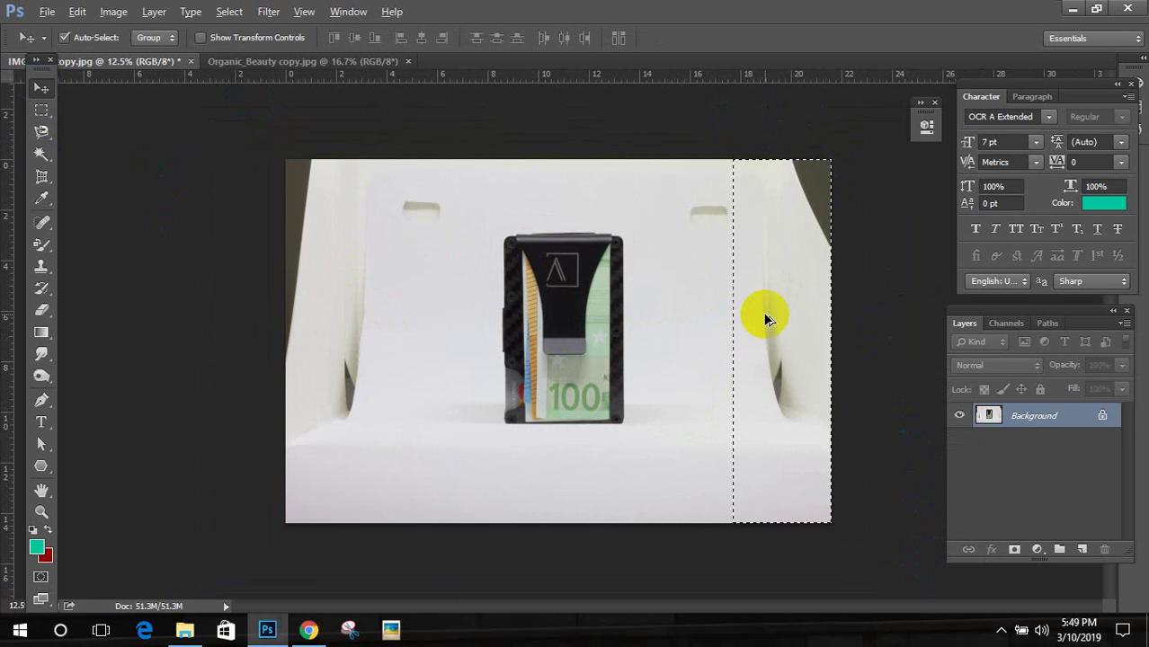
{"action": "left_click_drag", "start_coordinate": [766, 319], "coordinate": [435, 342]}
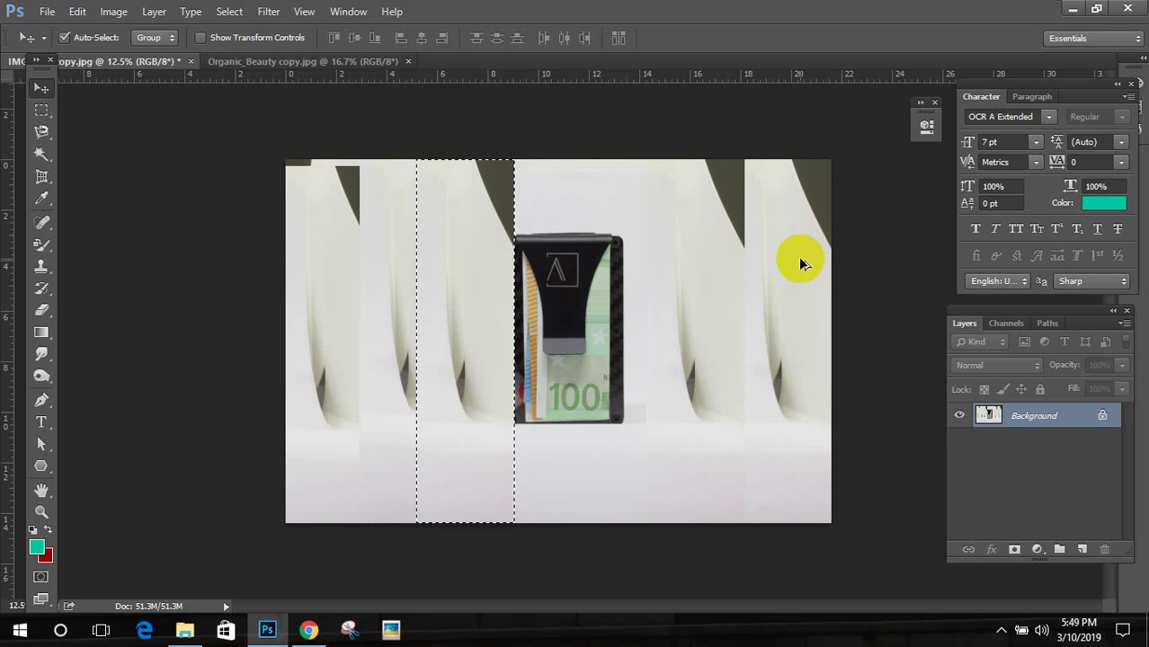
{"action": "key", "text": "ctrl+alt+z"}
{"action": "key", "text": "ctrl+alt+z"}
{"action": "key", "text": "ctrl+alt+z"}
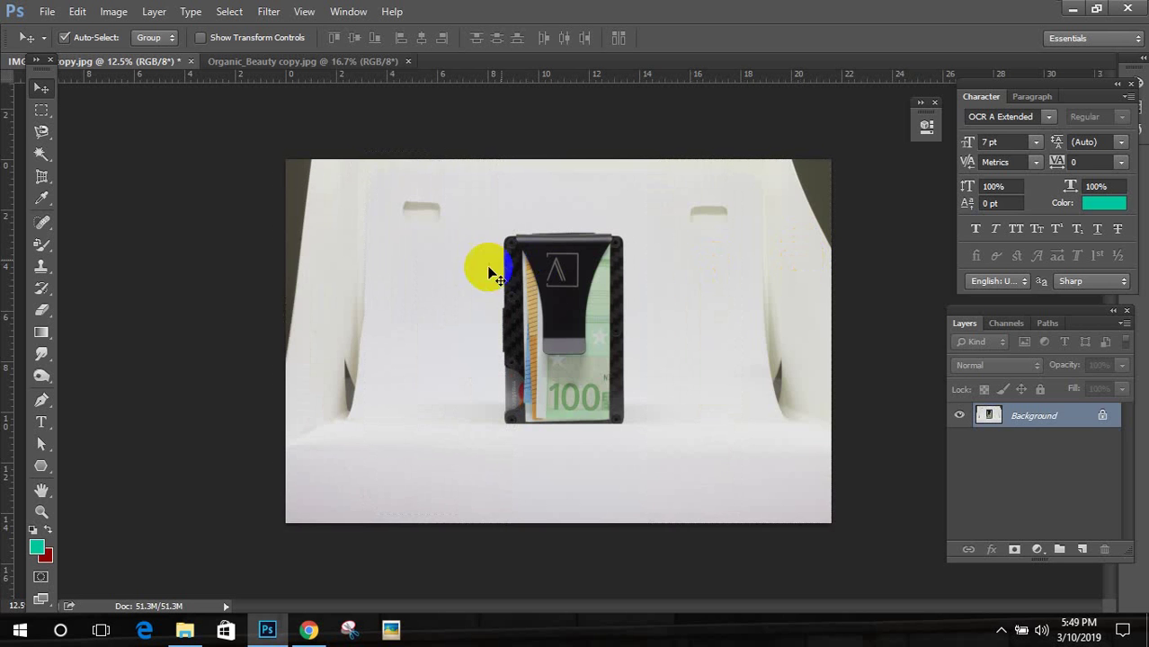
Step: Select a rectangle around the wallet and try brightening it with a Curves point at input 105, output 151
{"action": "key", "text": "ctrl+plus"}
{"action": "key", "text": "m"}
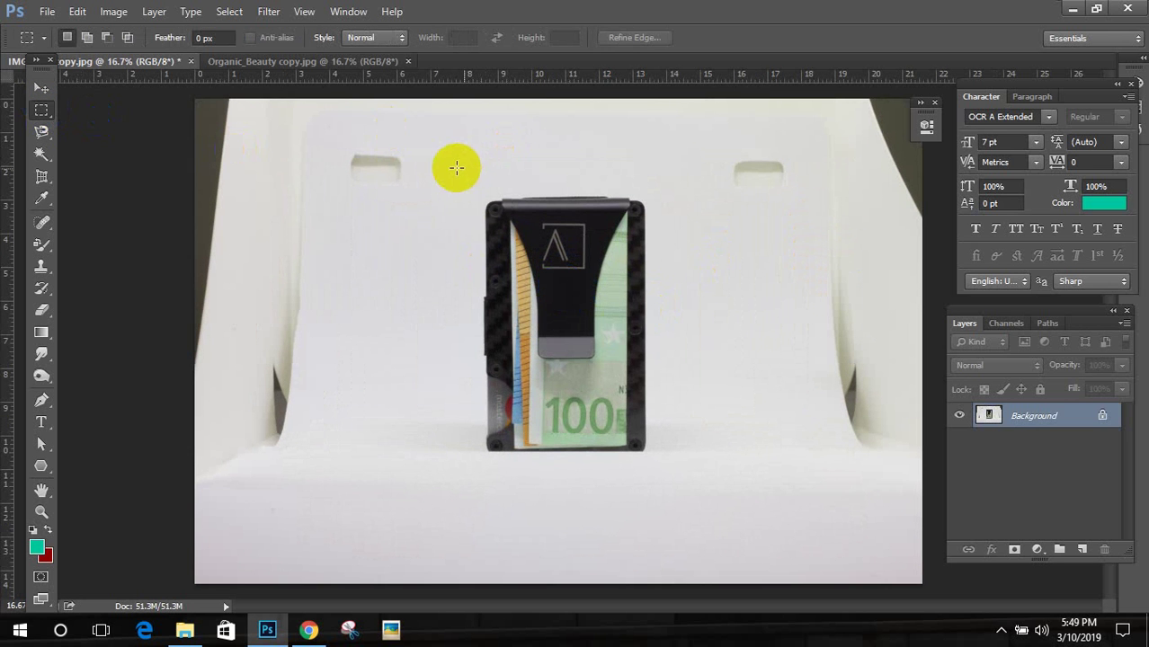
{"action": "left_click_drag", "start_coordinate": [455, 167], "coordinate": [677, 478]}
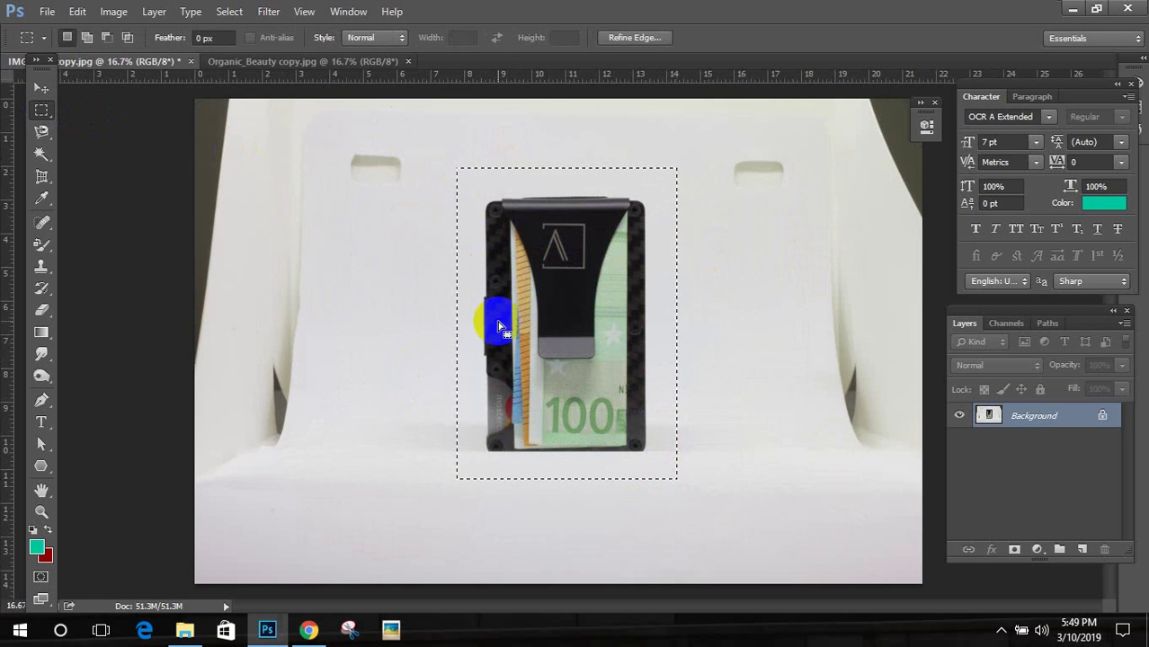
{"action": "key", "text": "ctrl+m"}
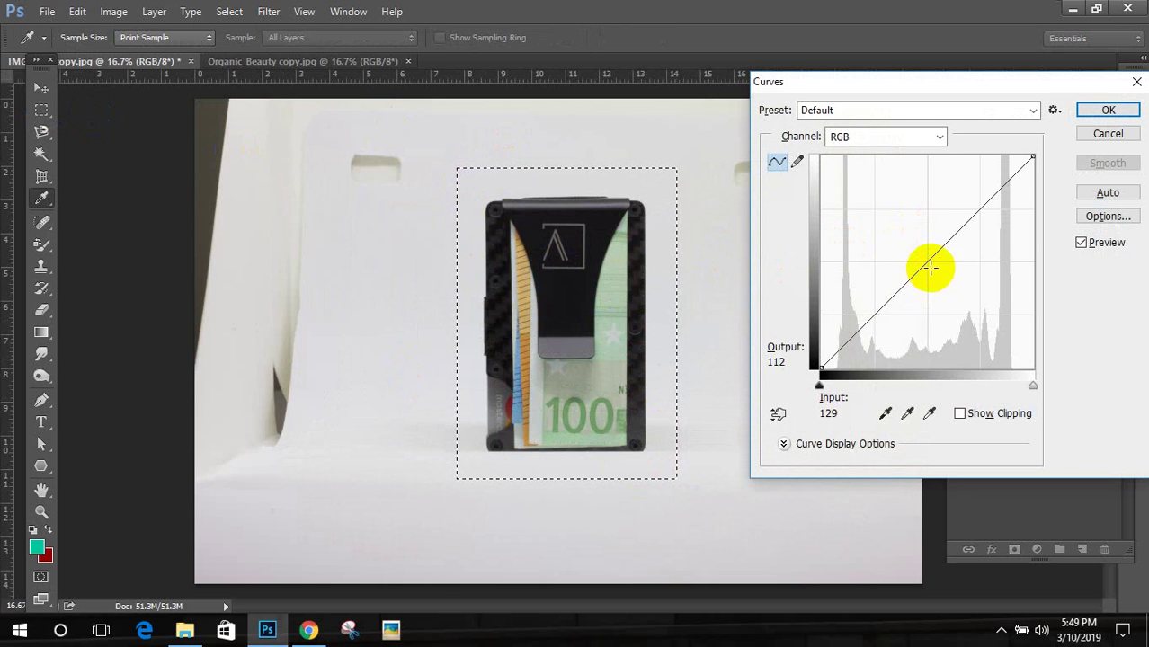
{"action": "left_click_drag", "start_coordinate": [930, 267], "coordinate": [908, 242]}
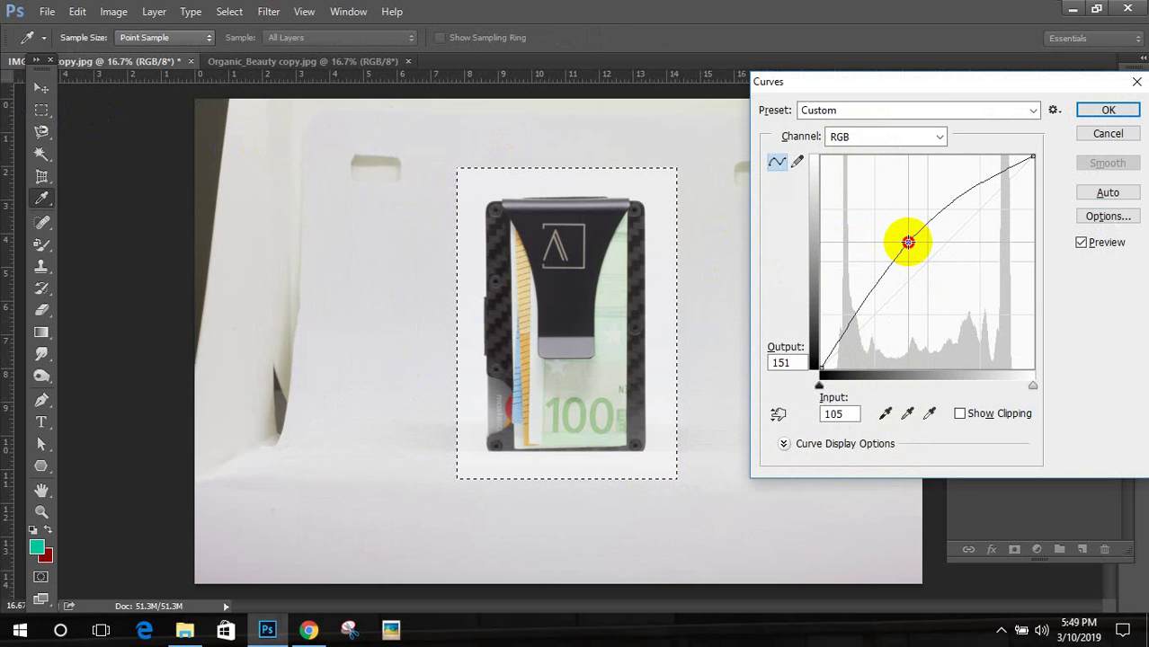
{"action": "left_click", "coordinate": [1107, 110]}
{"action": "key", "text": "m"}
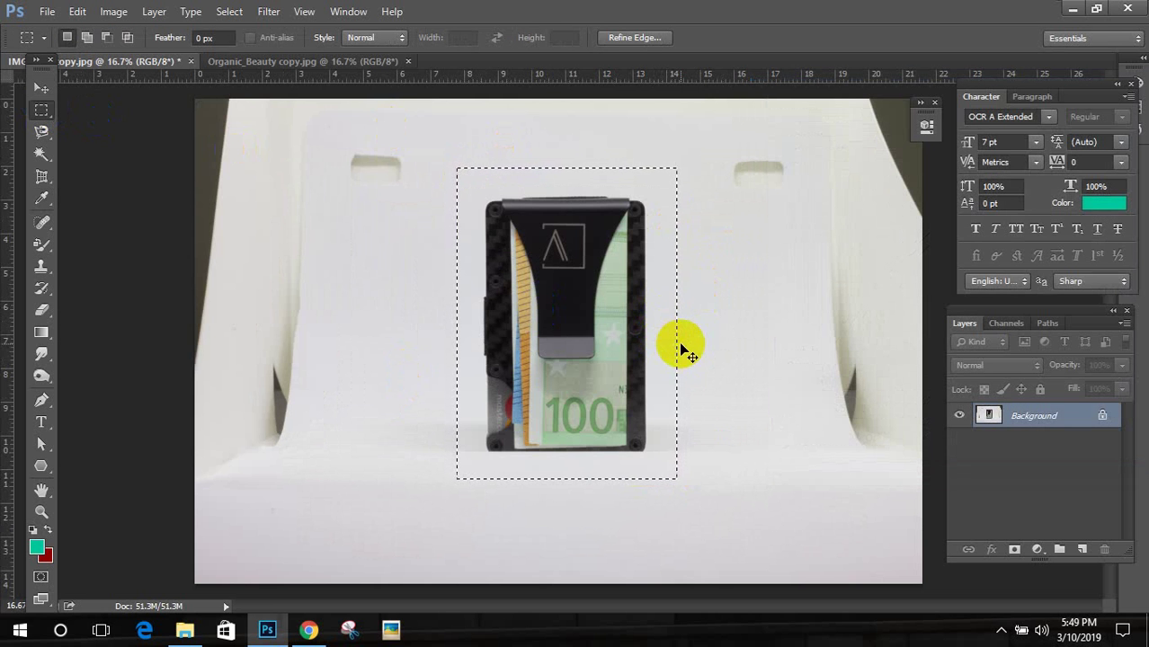
{"action": "left_click", "coordinate": [680, 352]}
Step: Select a circle over the wallet's money clip with the Elliptical Marquee tool and try darkening it with Curves at input 147, output 109
{"action": "right_click", "coordinate": [41, 109]}
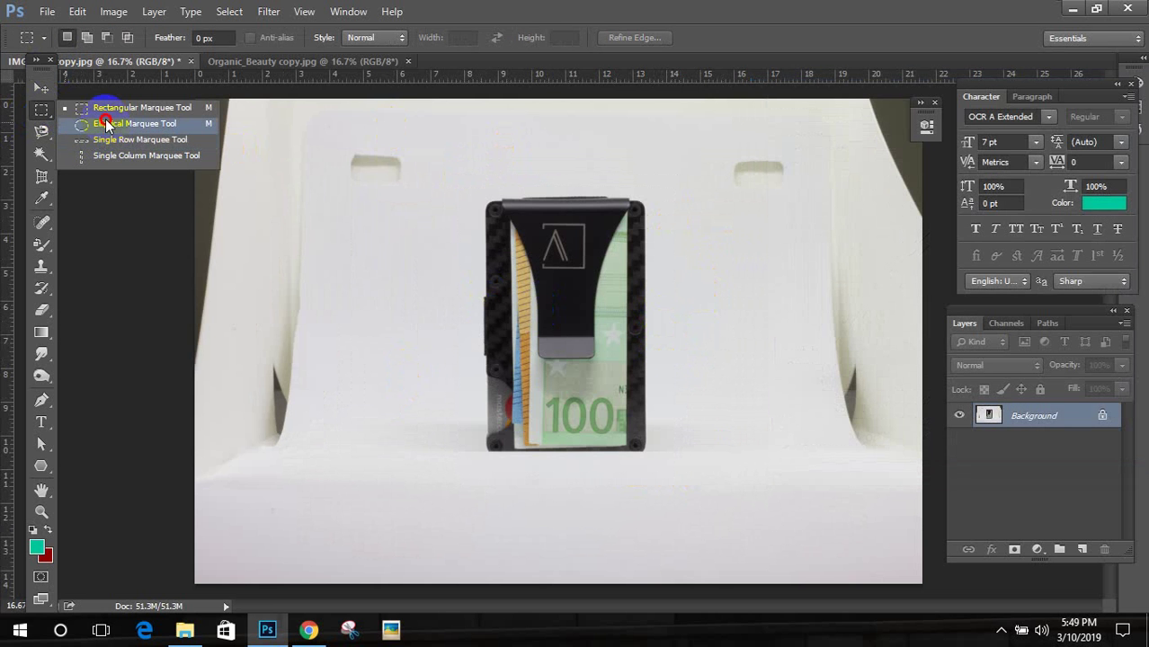
{"action": "left_click", "coordinate": [126, 124]}
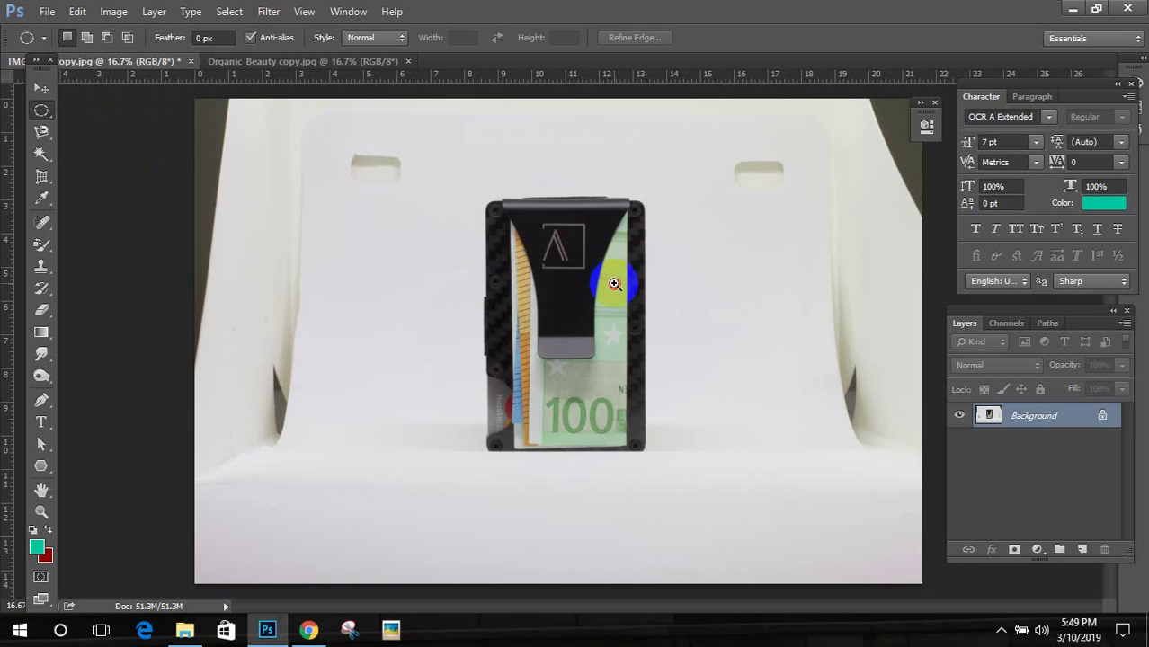
{"action": "scroll", "coordinate": [614, 282], "scroll_direction": "up", "scroll_amount": 1}
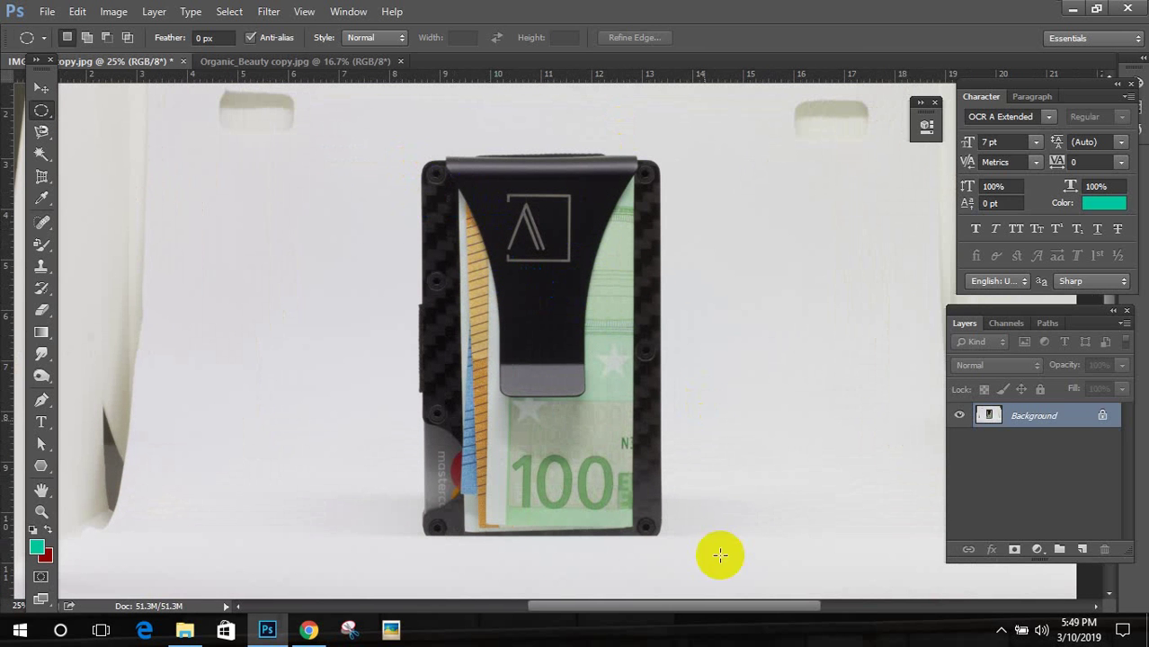
{"action": "left_click_drag", "start_coordinate": [474, 248], "coordinate": [635, 454]}
{"action": "key", "text": "ctrl+m"}
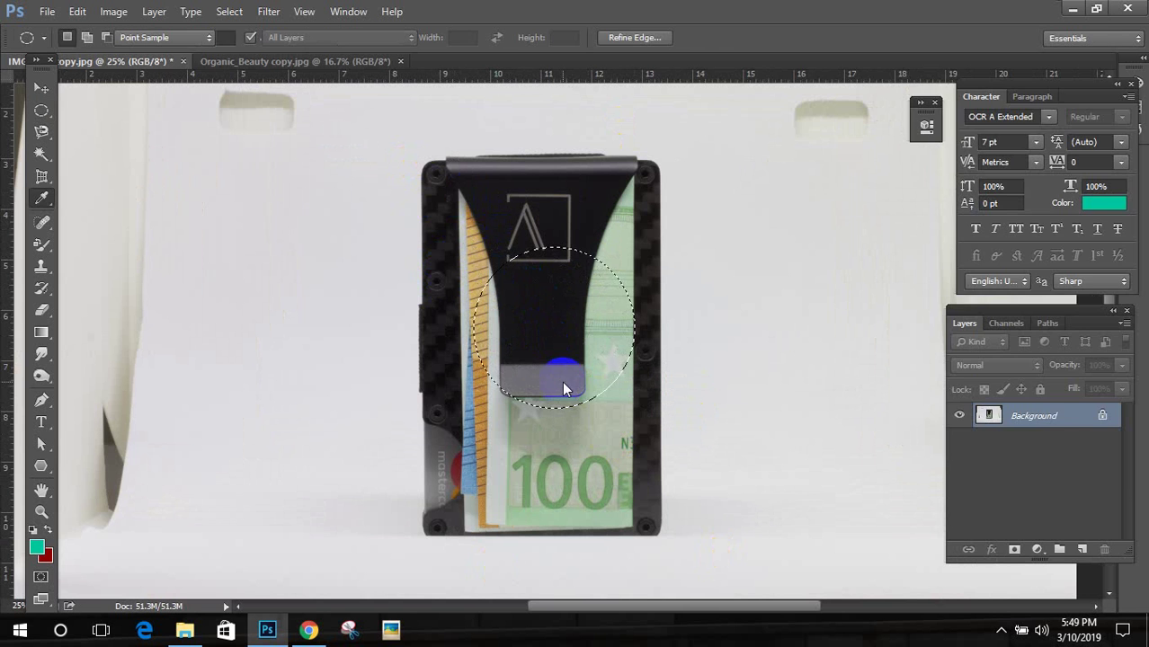
{"action": "mouse_move", "coordinate": [936, 255]}
{"action": "left_mouse_down"}
{"action": "mouse_move", "coordinate": [915, 247]}
{"action": "mouse_move", "coordinate": [962, 299]}
{"action": "mouse_move", "coordinate": [944, 277]}
{"action": "left_mouse_up"}
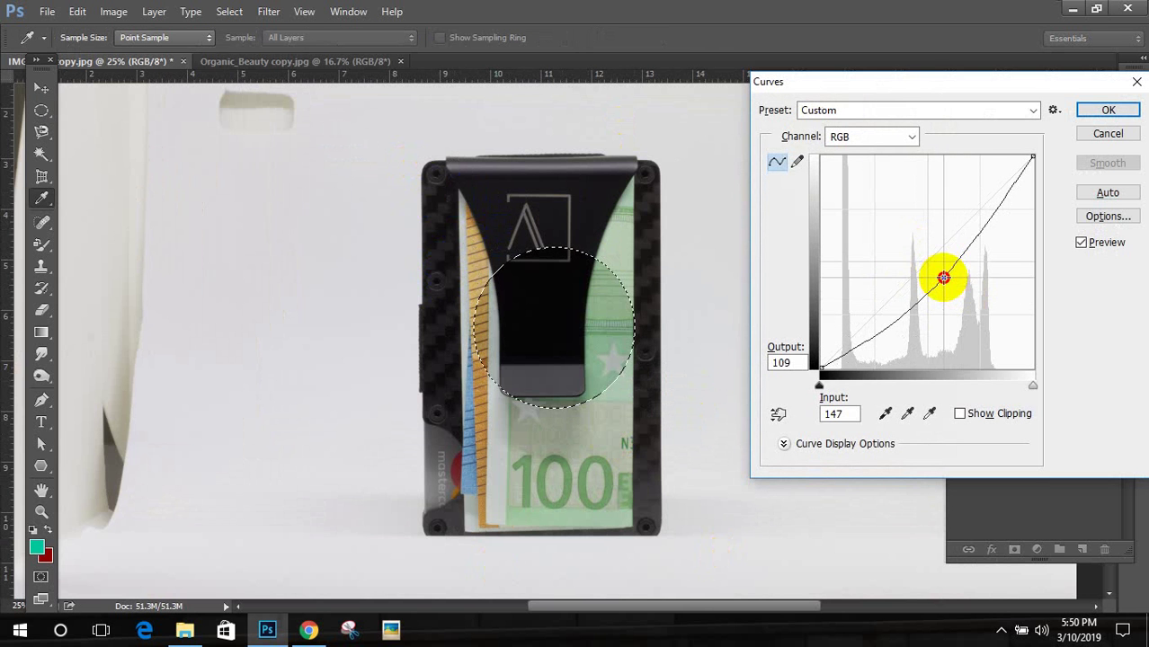
{"action": "left_click", "coordinate": [1107, 134]}
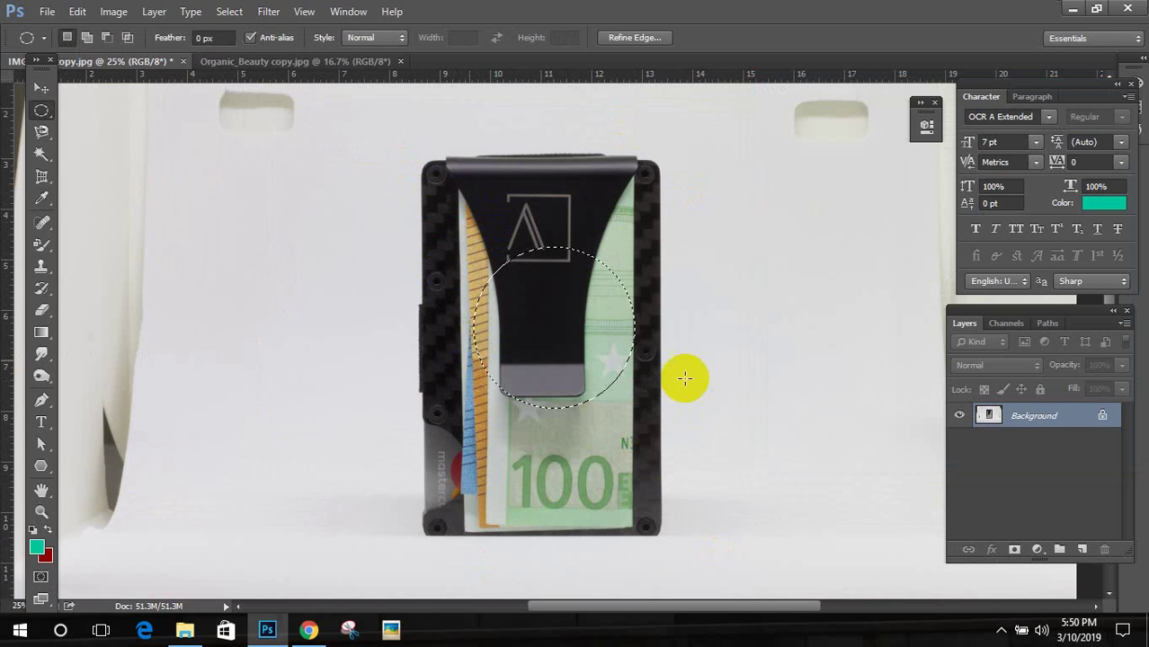
{"action": "left_click", "coordinate": [519, 296]}
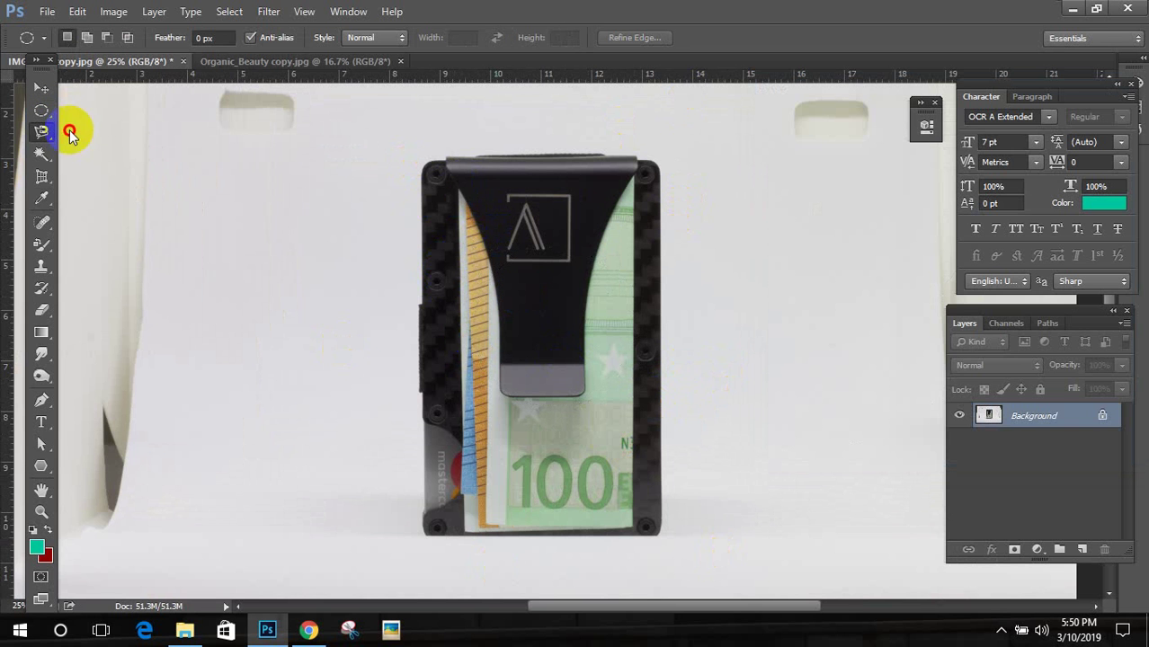
Step: Trace a freehand selection around the whole wallet with the Lasso tool and clear the selection
{"action": "left_click_drag", "start_coordinate": [40, 131], "coordinate": [117, 135]}
{"action": "scroll", "coordinate": [454, 472], "scroll_direction": "up", "scroll_amount": 1}
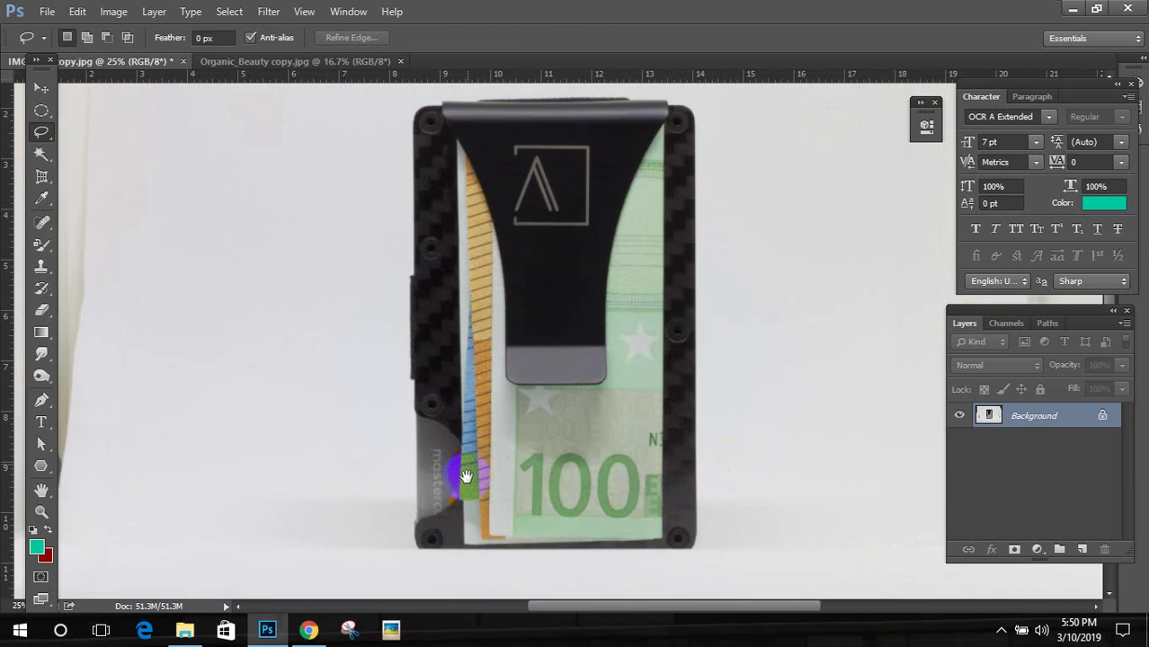
{"action": "scroll", "coordinate": [467, 487], "scroll_direction": "down", "scroll_amount": 1}
{"action": "left_click_drag", "start_coordinate": [464, 497], "coordinate": [462, 509]}
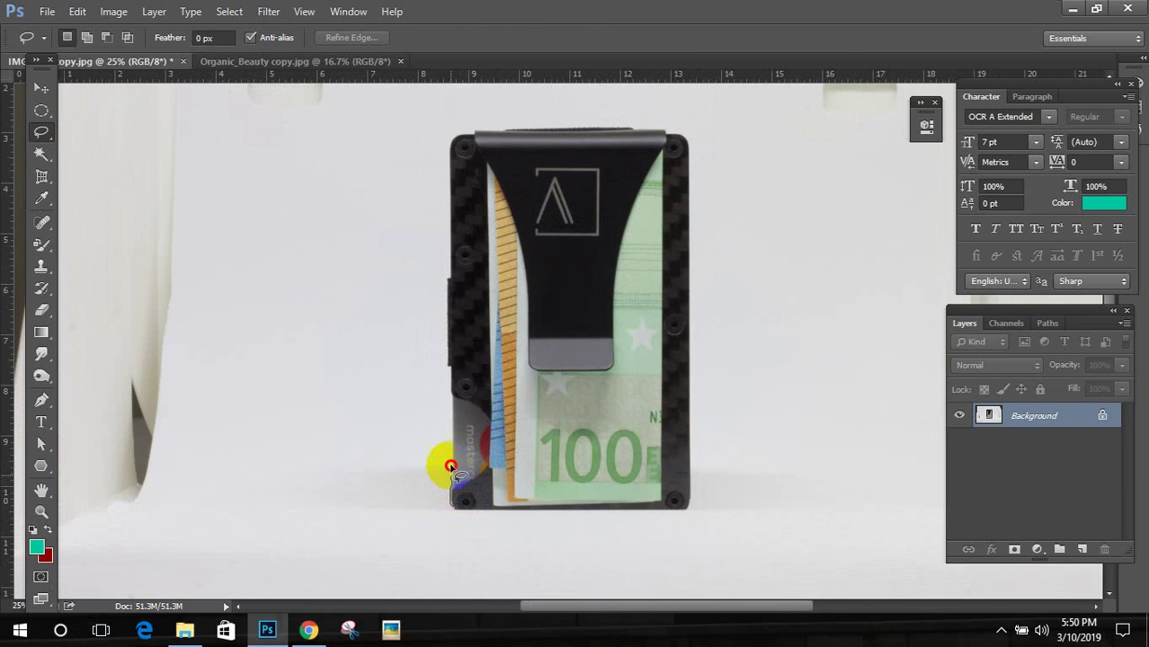
{"action": "mouse_move", "coordinate": [450, 466]}
{"action": "left_mouse_down"}
{"action": "mouse_move", "coordinate": [441, 274]}
{"action": "mouse_move", "coordinate": [454, 127]}
{"action": "mouse_move", "coordinate": [674, 127]}
{"action": "mouse_move", "coordinate": [691, 141]}
{"action": "mouse_move", "coordinate": [700, 260]}
{"action": "mouse_move", "coordinate": [695, 511]}
{"action": "mouse_move", "coordinate": [609, 520]}
{"action": "mouse_move", "coordinate": [454, 512]}
{"action": "left_mouse_up"}
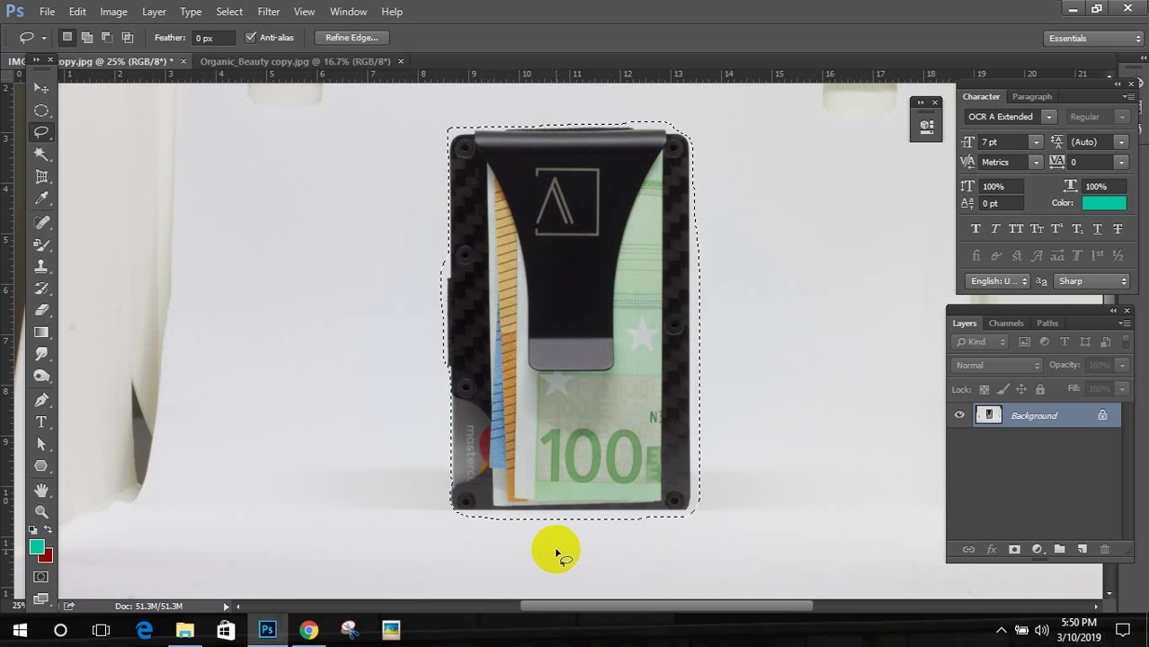
{"action": "key", "text": "ctrl+d"}
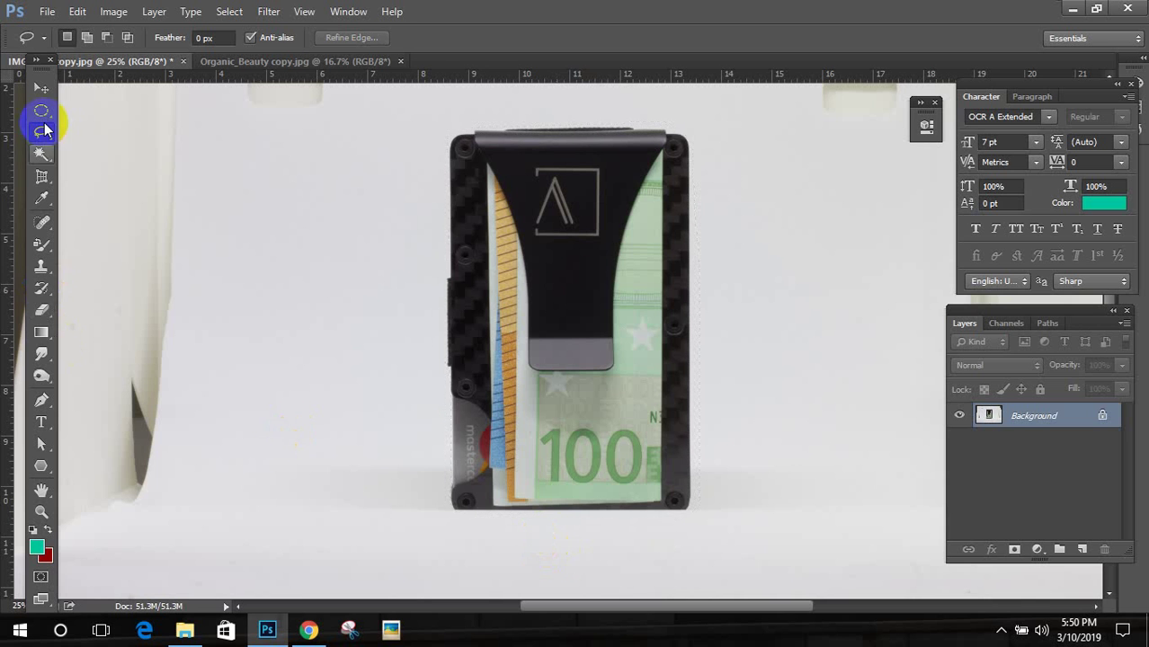
Step: Outline the wallet with straight segments using the Polygonal Lasso tool, close the selection and clear it
{"action": "left_click_drag", "start_coordinate": [51, 143], "coordinate": [111, 154]}
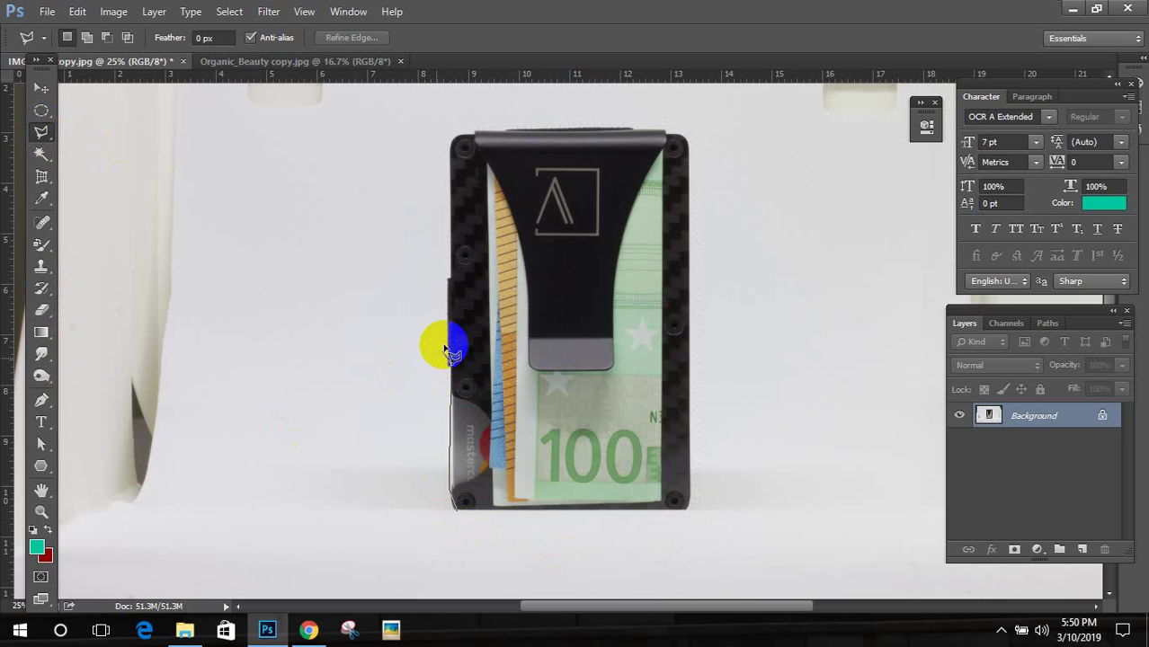
{"action": "left_click", "coordinate": [456, 147]}
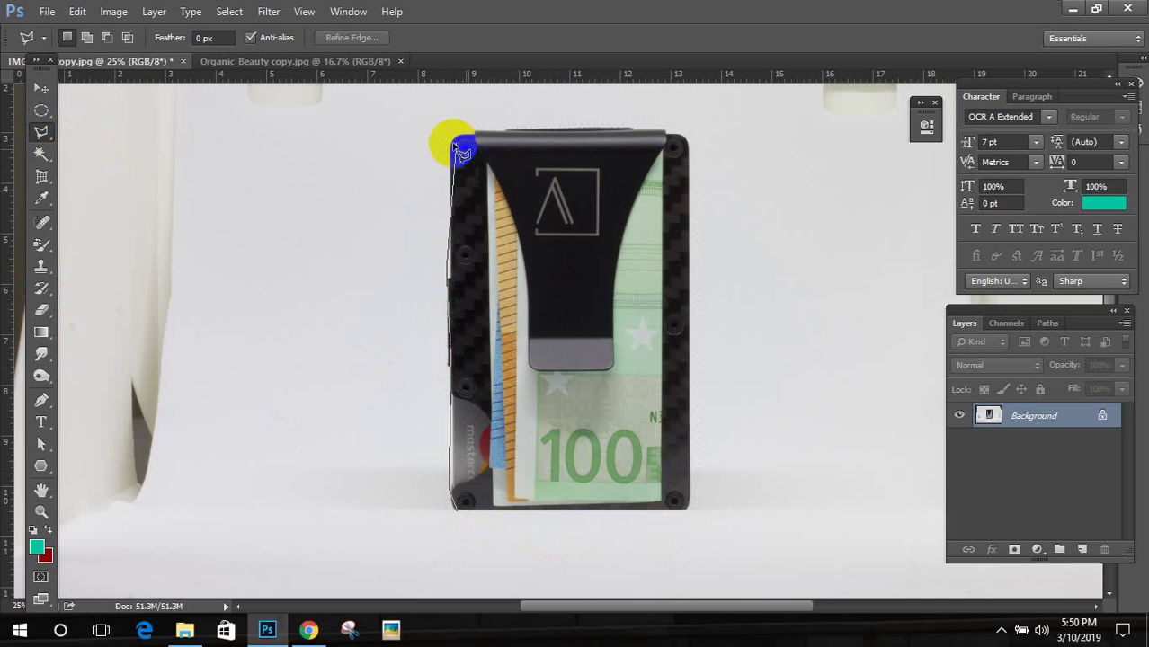
{"action": "left_click", "coordinate": [465, 141]}
{"action": "left_click", "coordinate": [550, 133]}
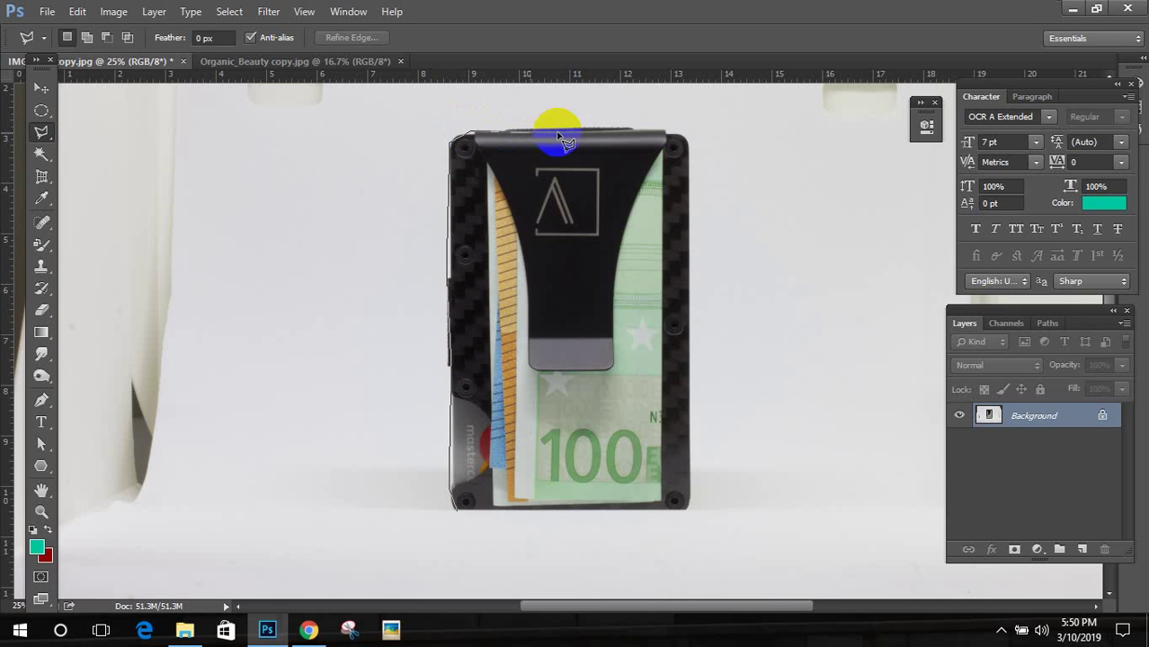
{"action": "left_click", "coordinate": [621, 135]}
{"action": "left_click", "coordinate": [680, 144]}
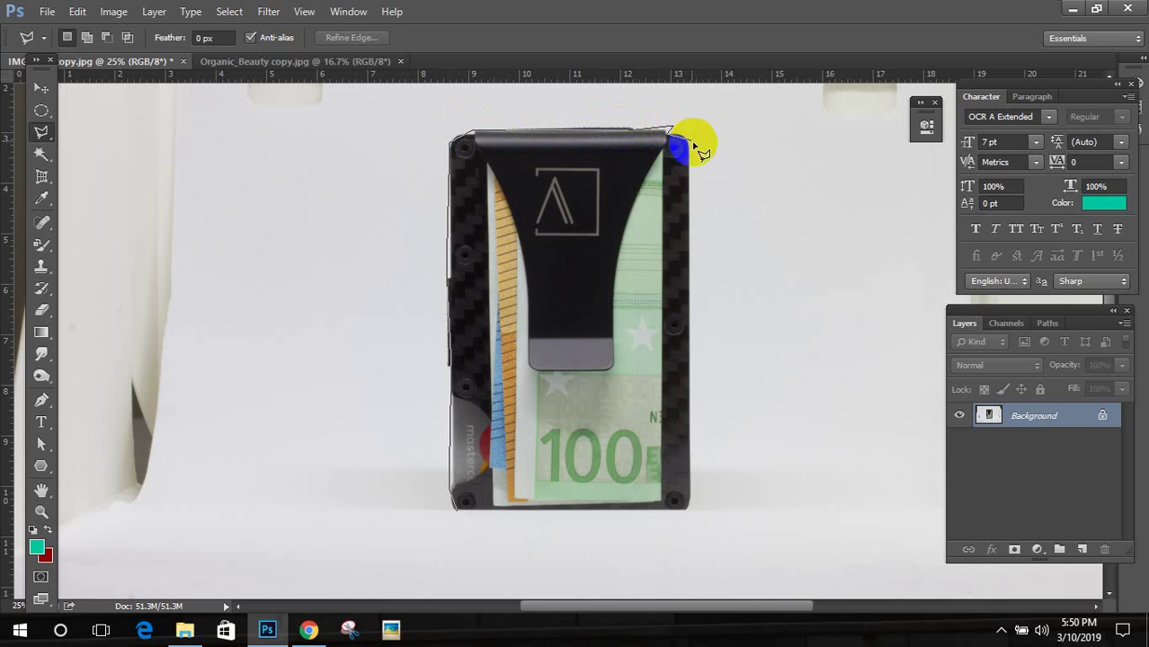
{"action": "left_click", "coordinate": [683, 390]}
{"action": "left_click", "coordinate": [685, 477]}
{"action": "left_click", "coordinate": [683, 502]}
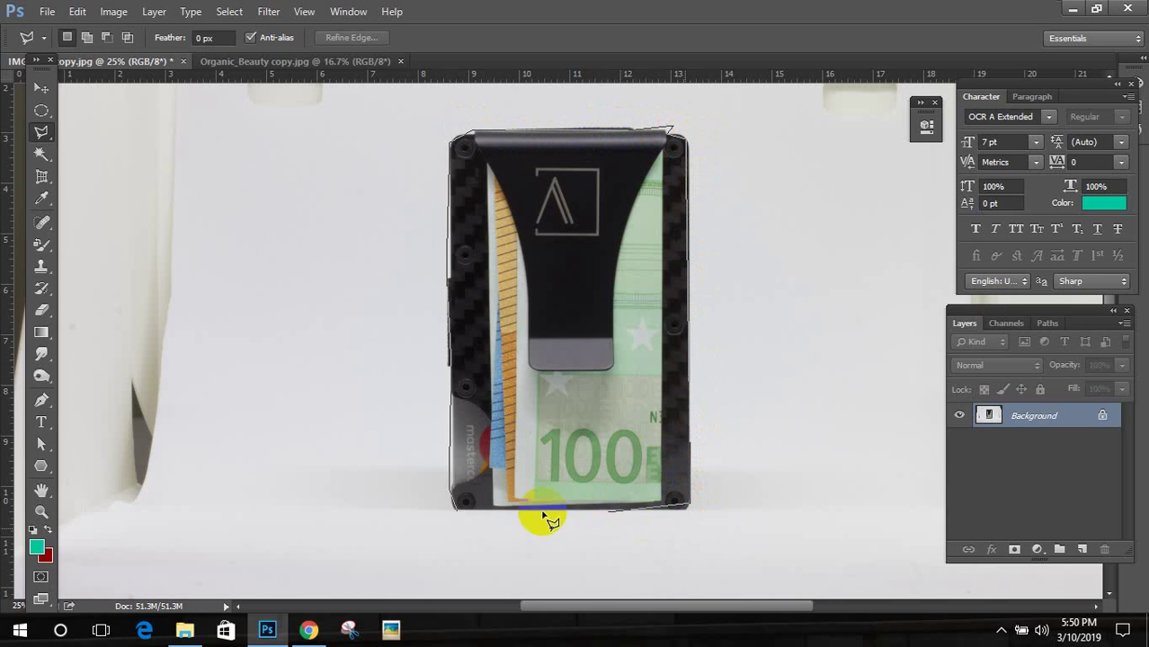
{"action": "left_click", "coordinate": [464, 504]}
{"action": "double_click", "coordinate": [464, 505]}
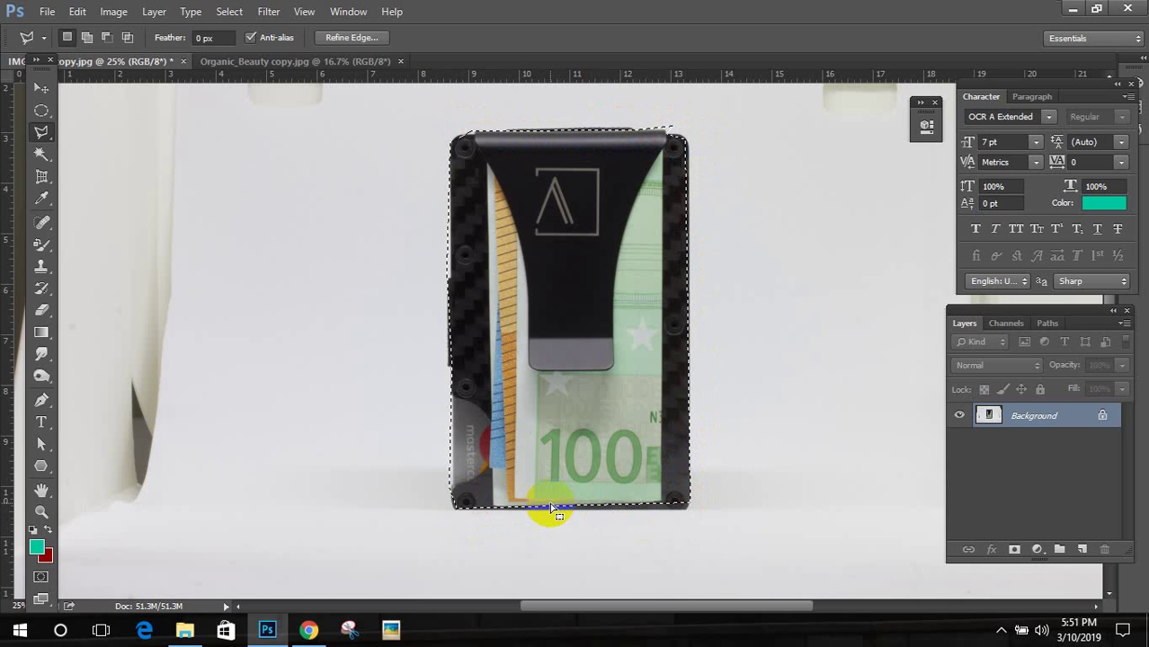
{"action": "left_click", "coordinate": [601, 247]}
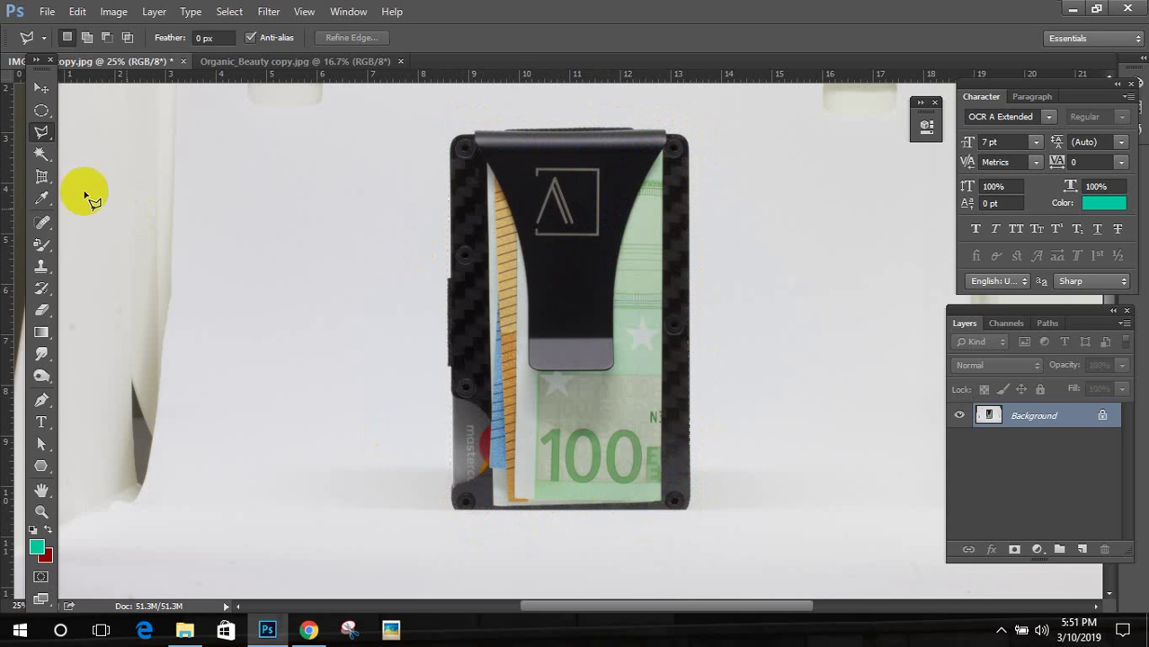
Step: Trace the wallet's edges with the Magnetic Lasso tool and close the outline into a selection at its lower-left corner
{"action": "left_click", "coordinate": [41, 126]}
{"action": "left_click", "coordinate": [115, 167]}
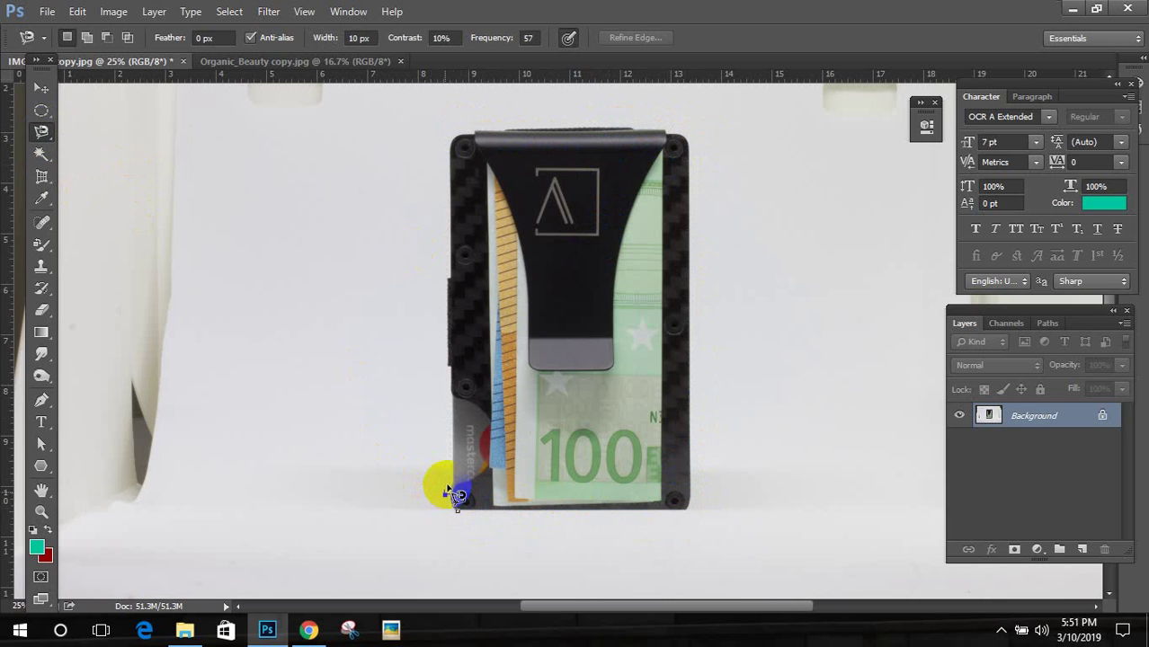
{"action": "left_click", "coordinate": [454, 376]}
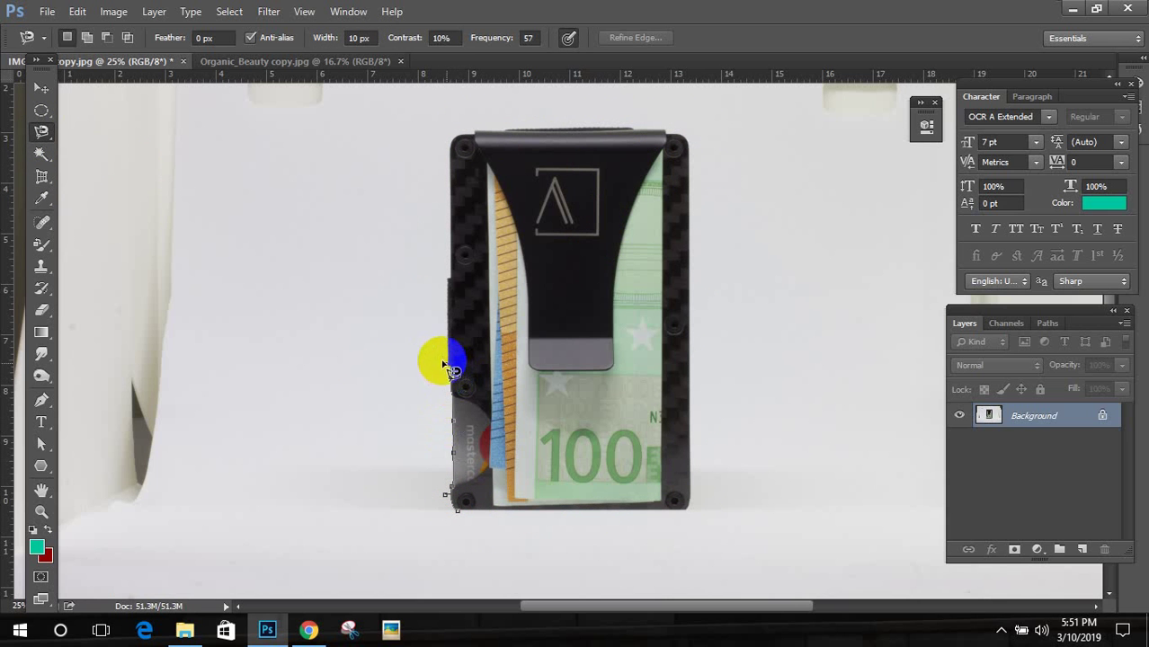
{"action": "left_click", "coordinate": [457, 312]}
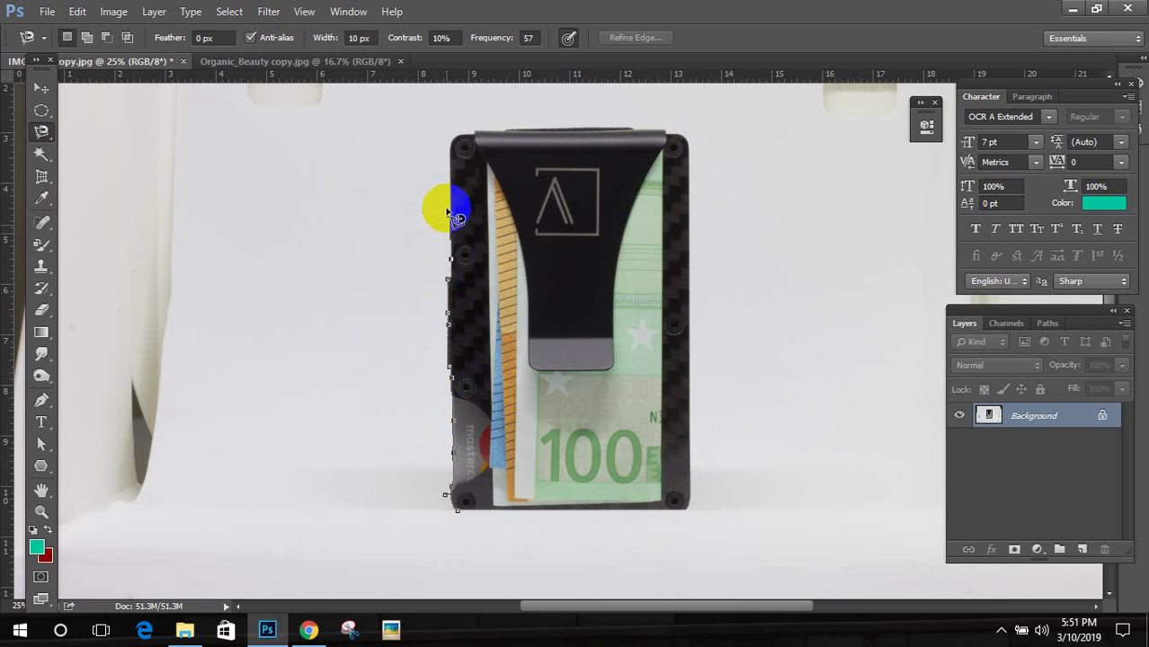
{"action": "left_click", "coordinate": [457, 158]}
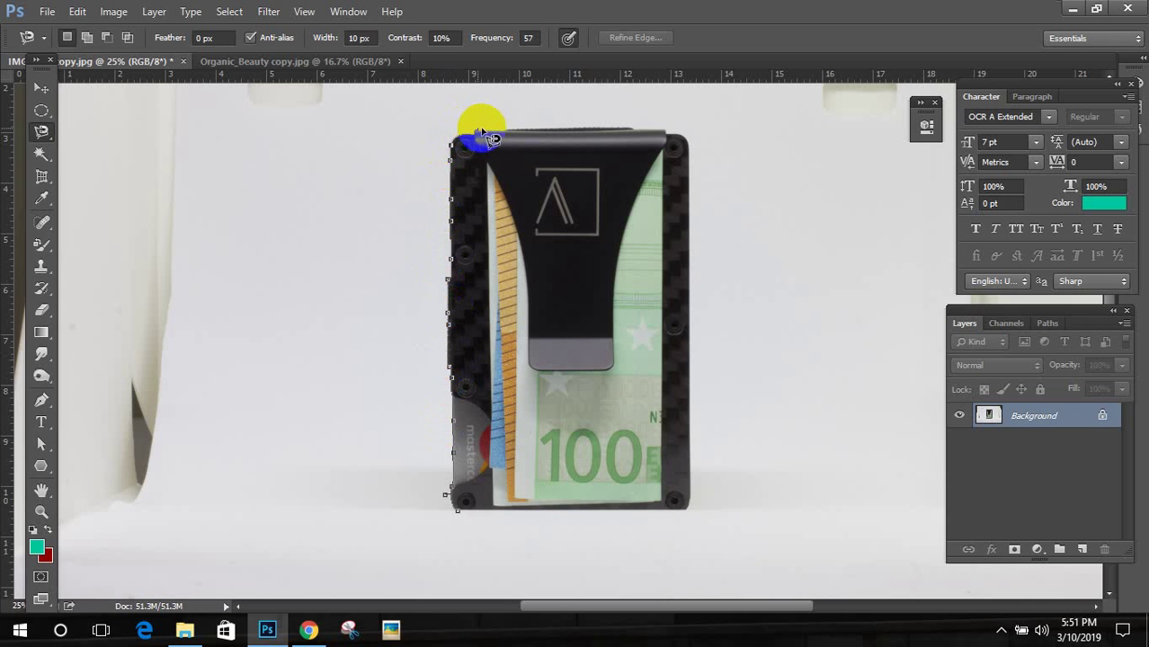
{"action": "left_click", "coordinate": [647, 133]}
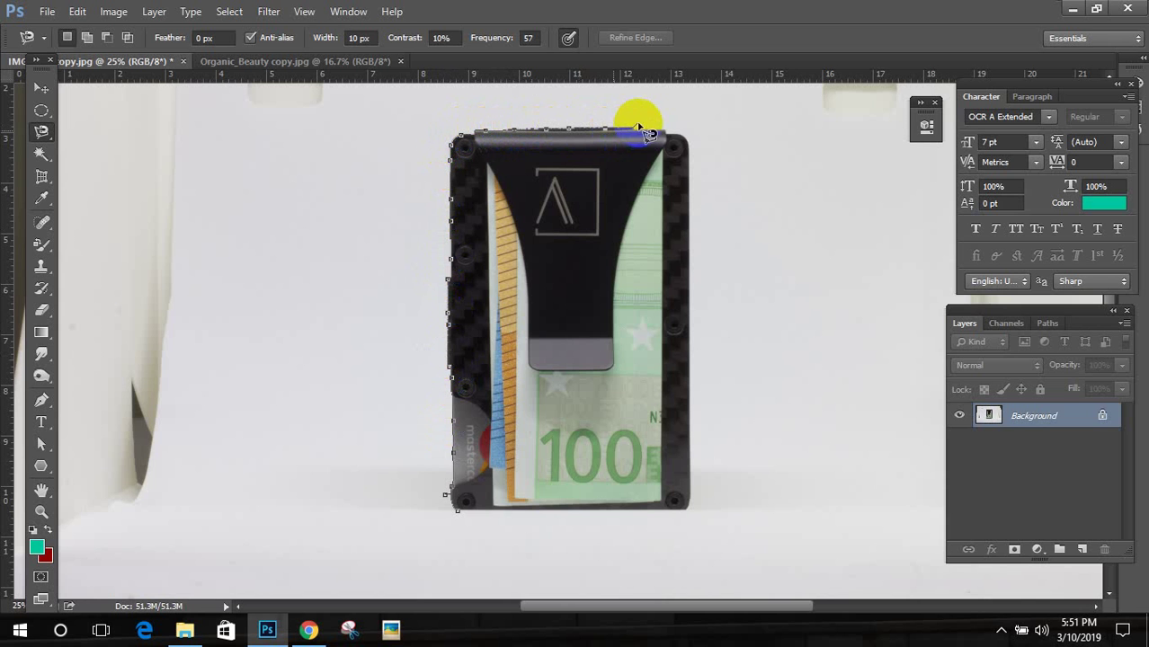
{"action": "mouse_move", "coordinate": [692, 160]}
{"action": "left_mouse_down"}
{"action": "mouse_move", "coordinate": [690, 507]}
{"action": "mouse_move", "coordinate": [632, 506]}
{"action": "left_mouse_up"}
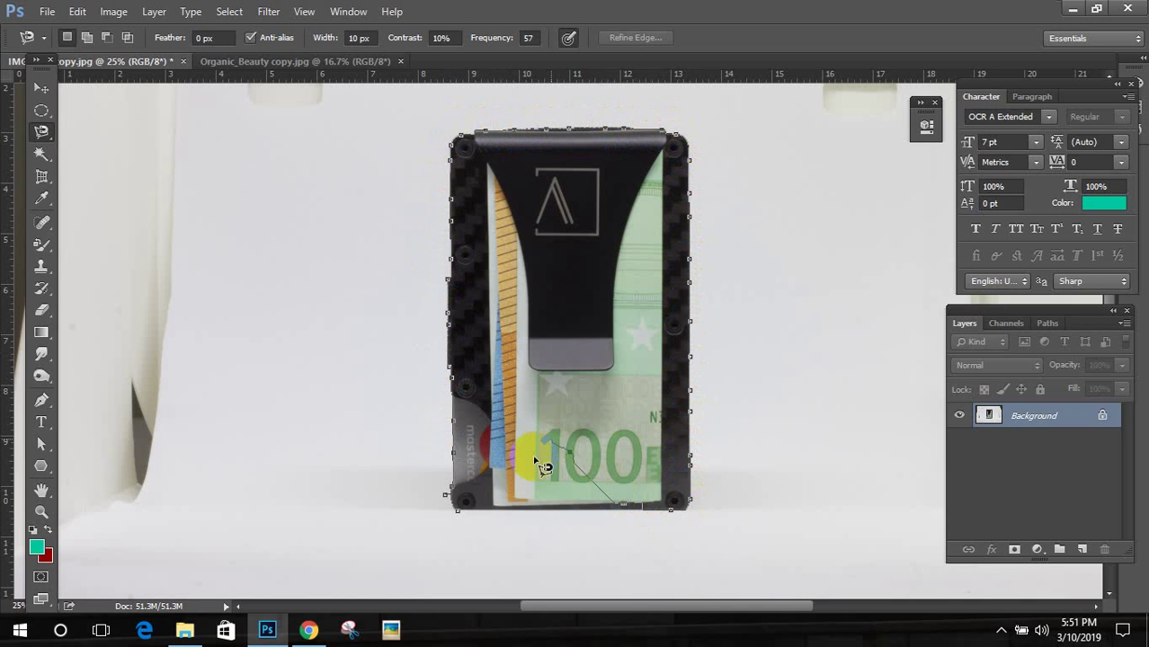
{"action": "mouse_move", "coordinate": [479, 494]}
{"action": "left_mouse_down"}
{"action": "mouse_move", "coordinate": [454, 518]}
{"action": "mouse_move", "coordinate": [484, 513]}
{"action": "left_mouse_up"}
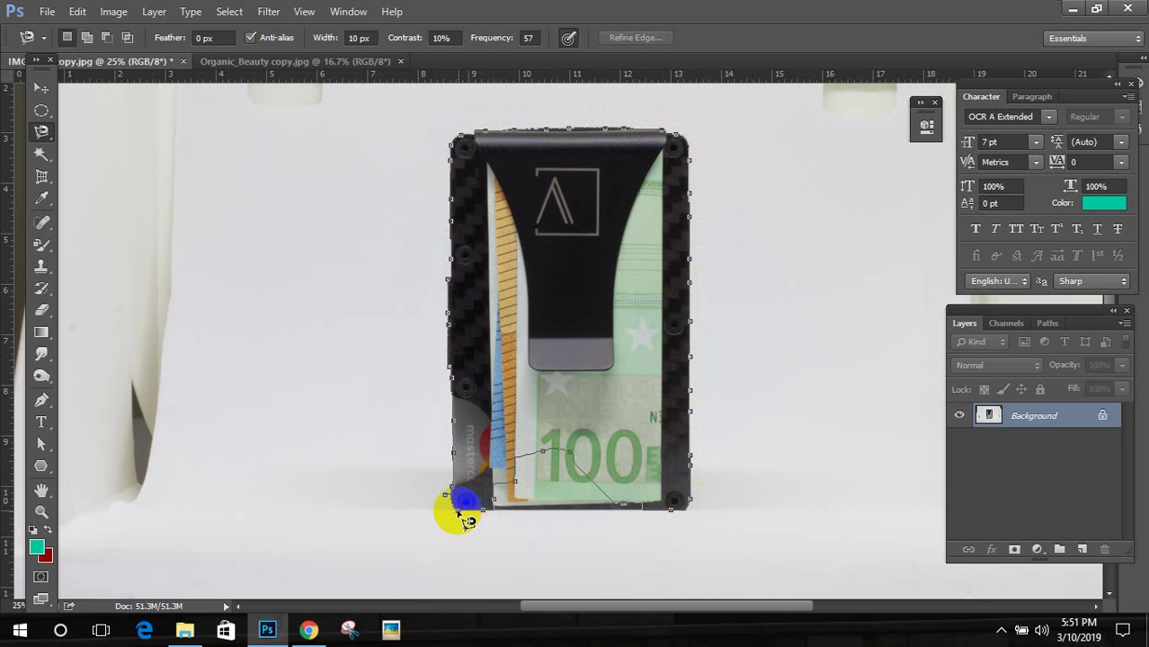
{"action": "left_click", "coordinate": [458, 515]}
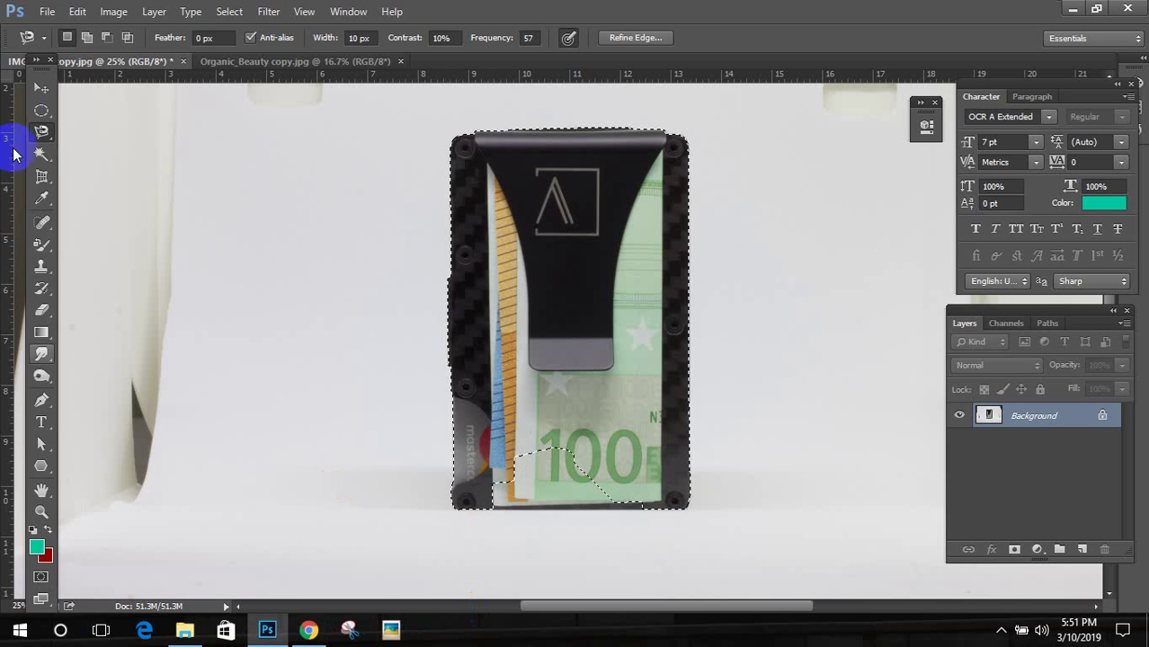
Step: Activate the Magic Wand tool and open product-image-246948025.jpg from the Home work folder on the Desktop
{"action": "left_click_drag", "start_coordinate": [41, 152], "coordinate": [90, 166]}
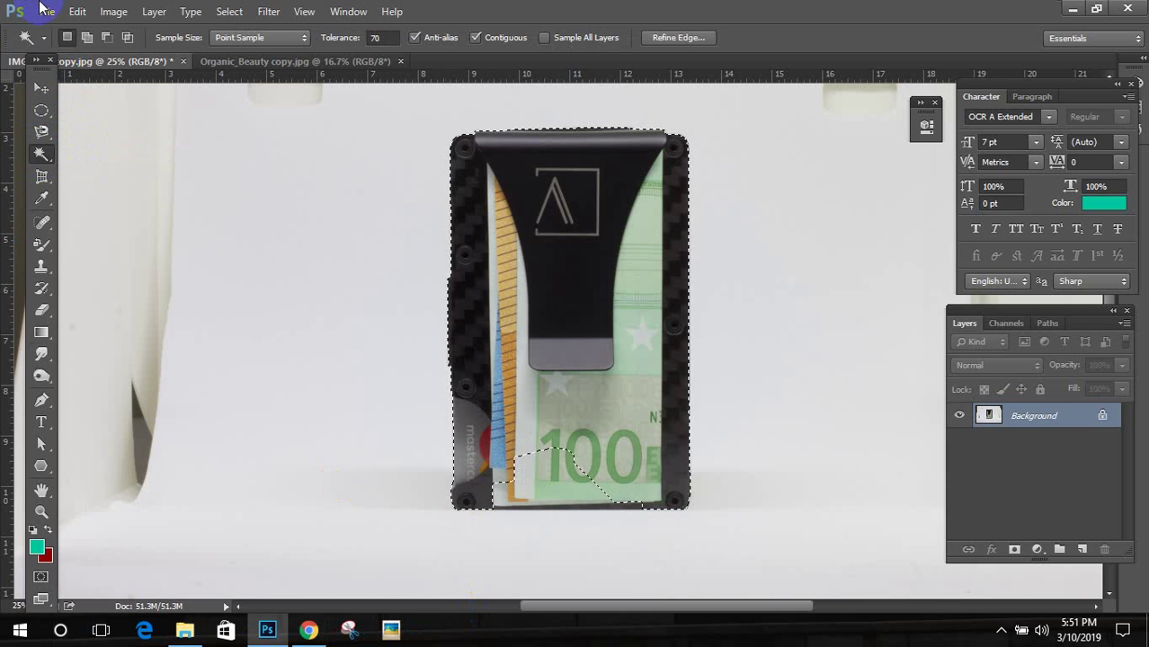
{"action": "left_click", "coordinate": [47, 11]}
{"action": "left_click", "coordinate": [68, 45]}
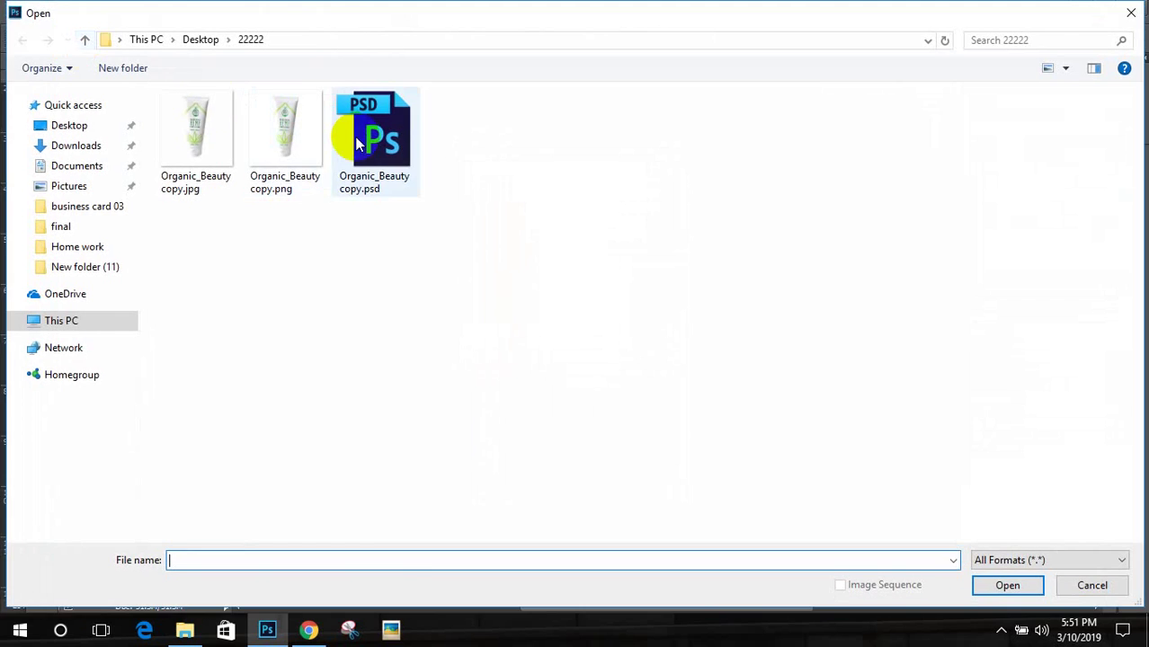
{"action": "left_click", "coordinate": [84, 43]}
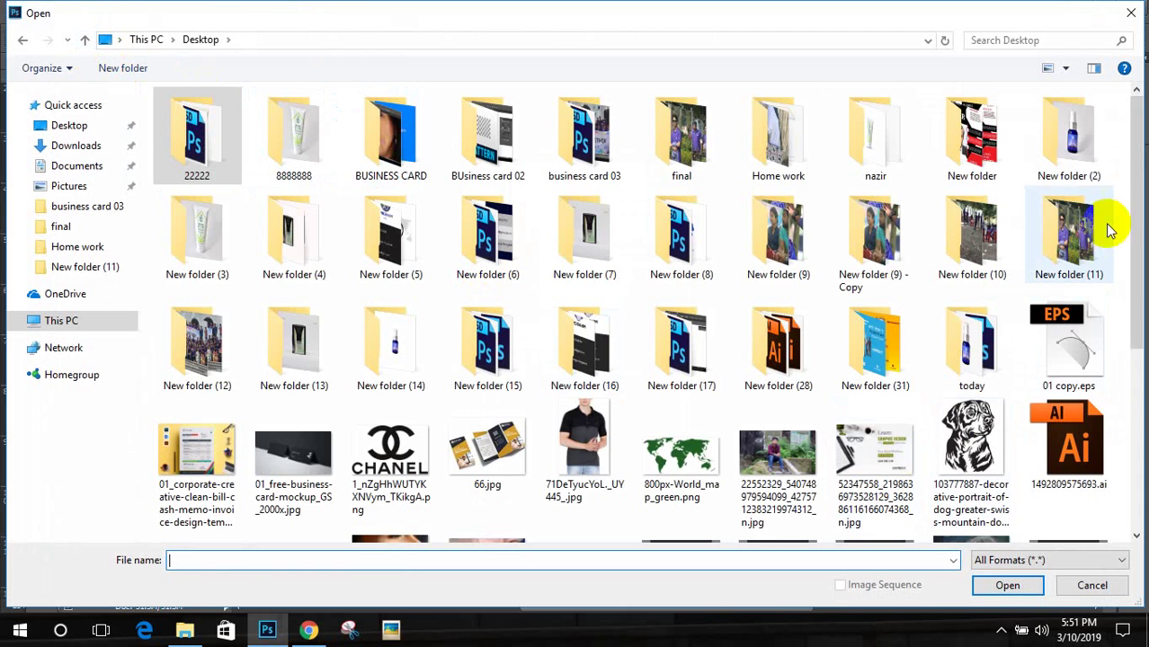
{"action": "scroll", "coordinate": [1140, 301], "scroll_direction": "down", "scroll_amount": 3}
{"action": "scroll", "coordinate": [1140, 302], "scroll_direction": "up", "scroll_amount": 3}
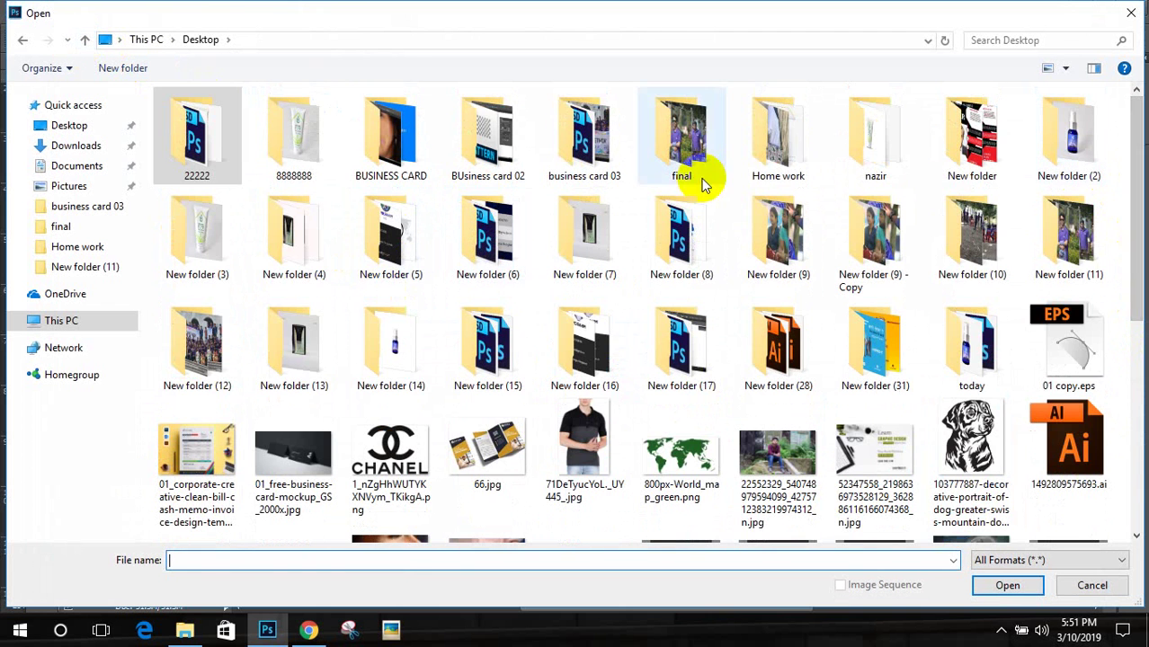
{"action": "double_click", "coordinate": [794, 149]}
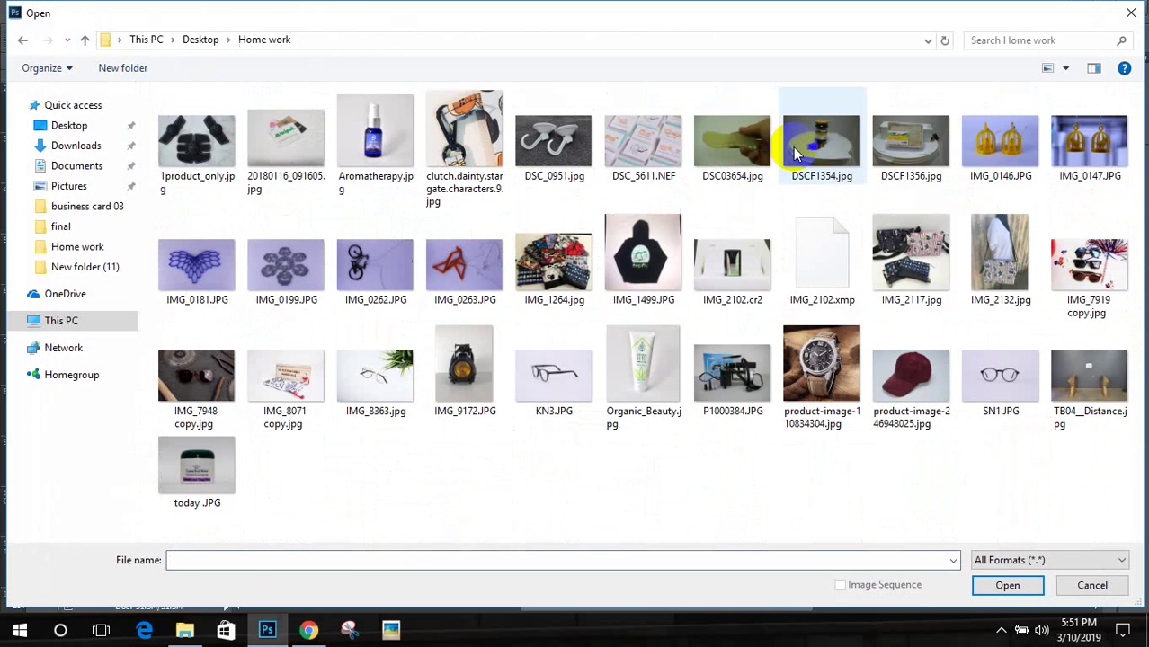
{"action": "double_click", "coordinate": [908, 377]}
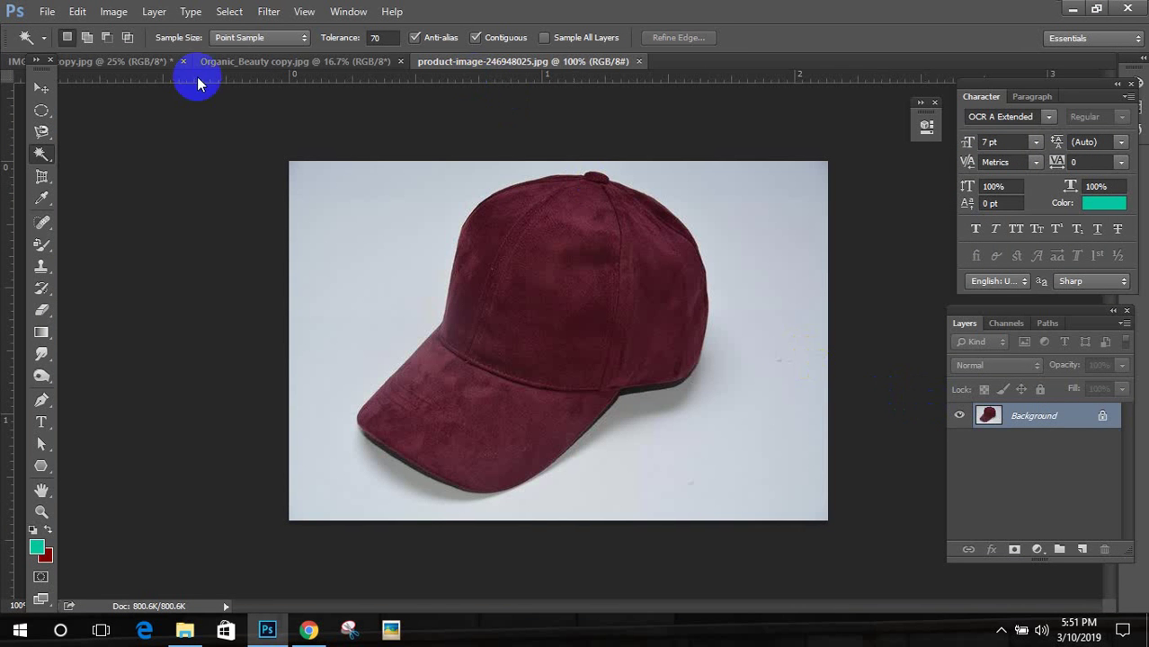
Step: Set the Magic Wand tolerance to 32
{"action": "left_click", "coordinate": [392, 37]}
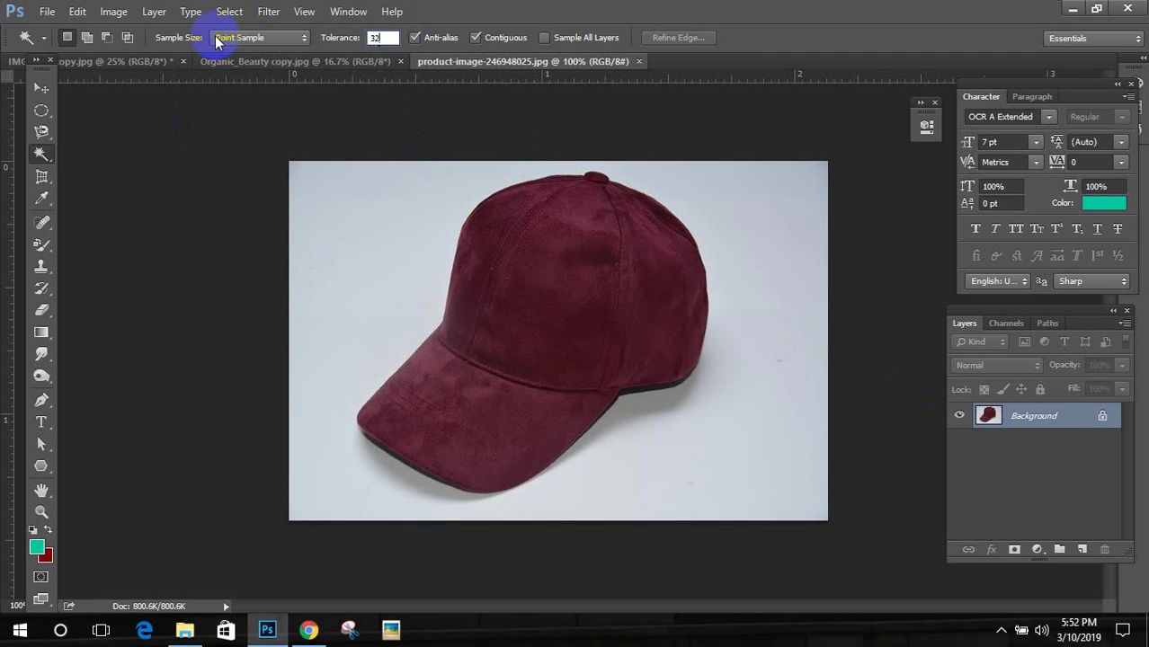
{"action": "key", "text": "Return"}
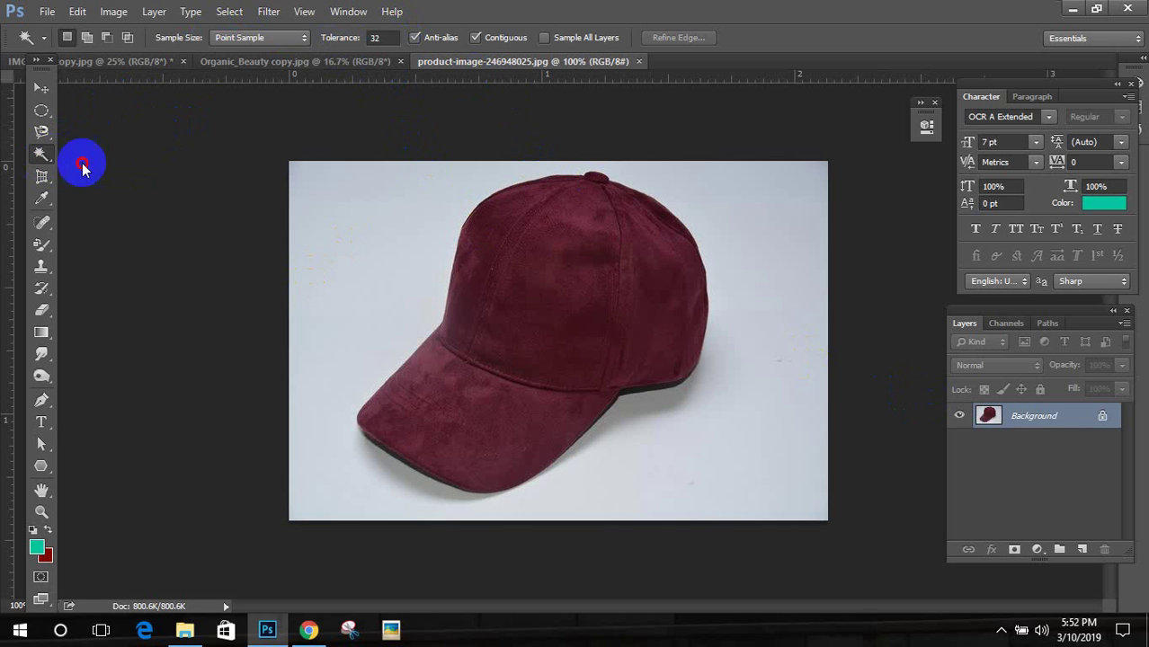
Step: Select the light background around the cap with the Quick Selection tool, enlarging the brush to 80
{"action": "right_click", "coordinate": [45, 156]}
{"action": "left_click", "coordinate": [153, 149]}
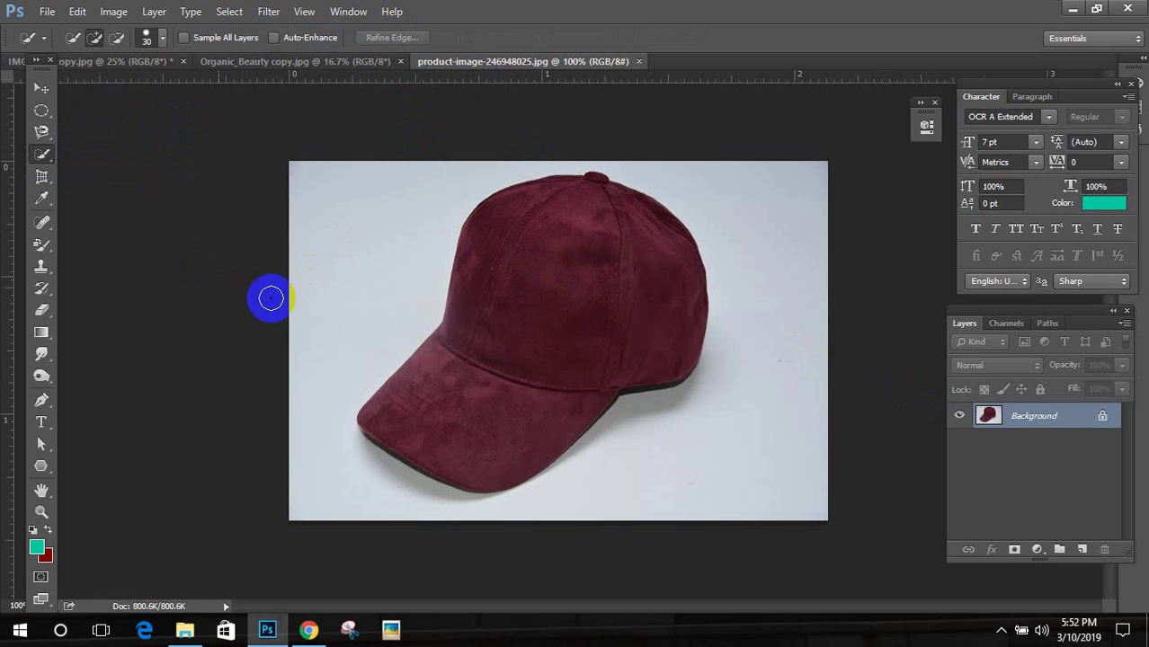
{"action": "left_click", "coordinate": [337, 242]}
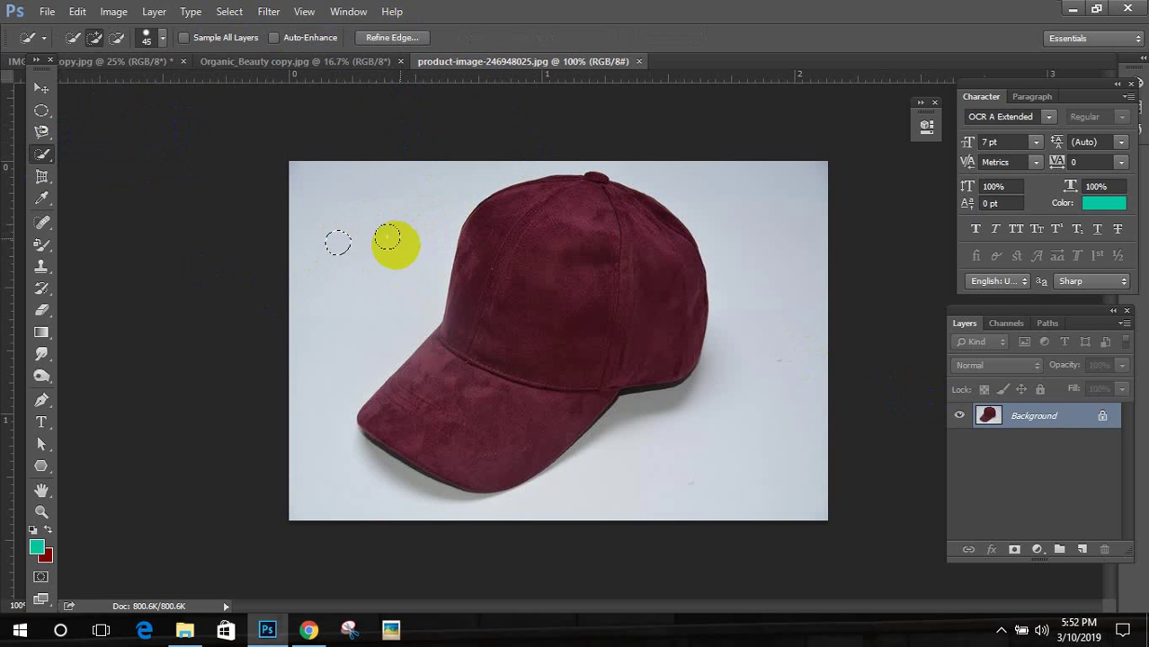
{"action": "key", "text": "bracketright"}
{"action": "key", "text": "bracketright"}
{"action": "key", "text": "bracketright"}
{"action": "key", "text": "bracketright"}
{"action": "key", "text": "bracketright"}
{"action": "mouse_move", "coordinate": [364, 277]}
{"action": "left_mouse_down"}
{"action": "mouse_move", "coordinate": [352, 176]}
{"action": "mouse_move", "coordinate": [317, 243]}
{"action": "mouse_move", "coordinate": [347, 190]}
{"action": "mouse_move", "coordinate": [301, 238]}
{"action": "mouse_move", "coordinate": [500, 503]}
{"action": "mouse_move", "coordinate": [523, 523]}
{"action": "mouse_move", "coordinate": [599, 526]}
{"action": "mouse_move", "coordinate": [686, 417]}
{"action": "mouse_move", "coordinate": [767, 391]}
{"action": "mouse_move", "coordinate": [826, 174]}
{"action": "left_mouse_up"}
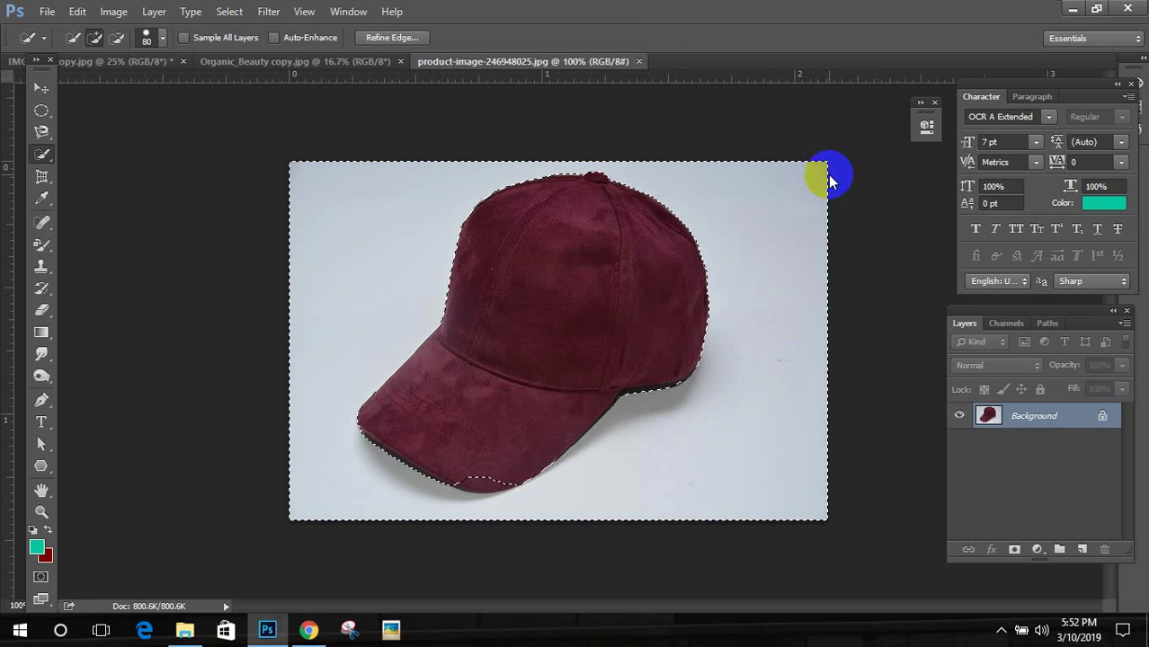
Step: Subtract the front edge of the cap's brim from the background selection with the Quick Selection brush
{"action": "scroll", "coordinate": [487, 464], "scroll_direction": "up", "scroll_amount": 1}
{"action": "left_click_drag", "start_coordinate": [487, 464], "coordinate": [471, 260]}
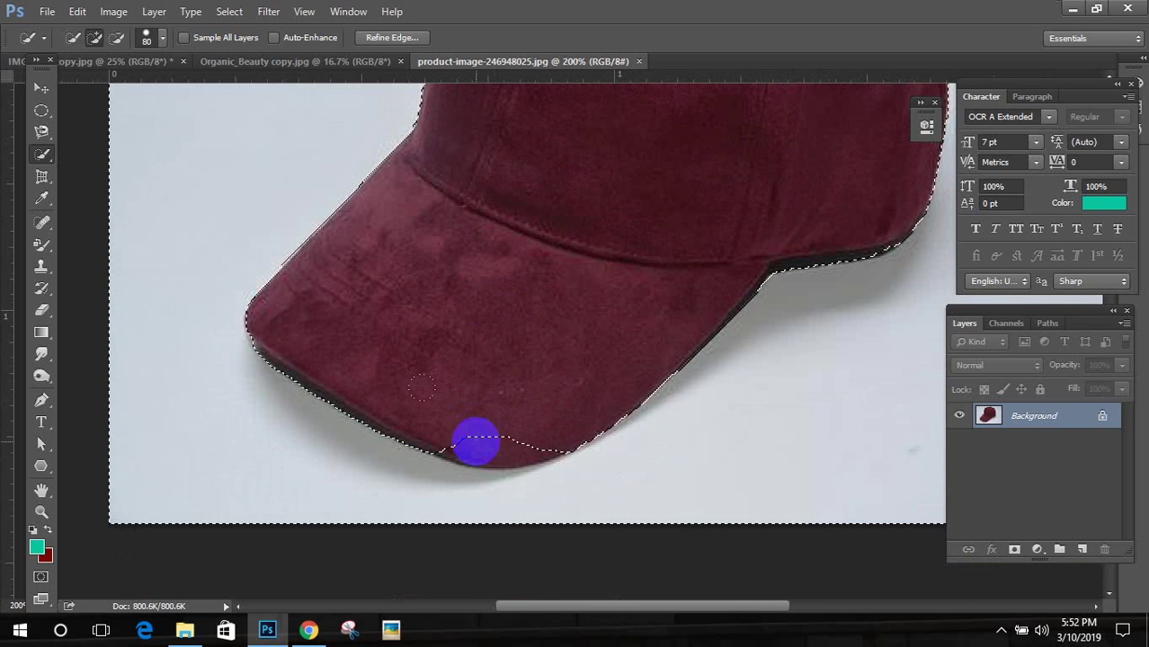
{"action": "left_click_drag", "start_coordinate": [475, 441], "coordinate": [576, 372]}
{"action": "mouse_move", "coordinate": [559, 392]}
{"action": "left_mouse_down"}
{"action": "mouse_move", "coordinate": [650, 401]}
{"action": "mouse_move", "coordinate": [725, 296]}
{"action": "mouse_move", "coordinate": [744, 394]}
{"action": "left_mouse_up"}
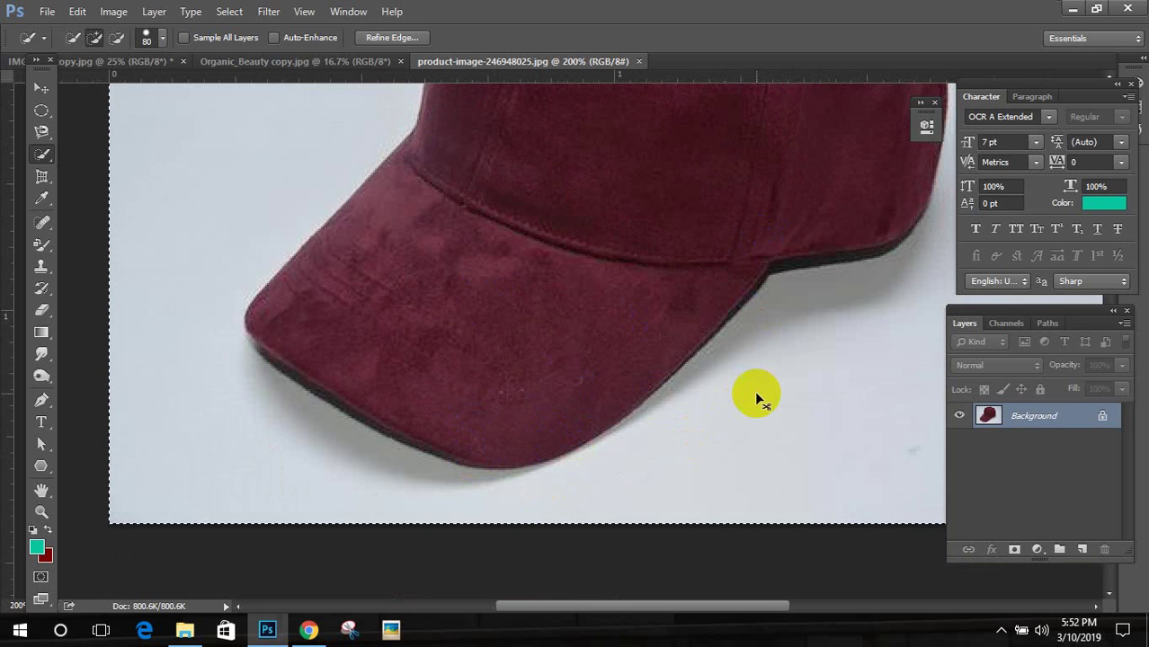
{"action": "left_click", "coordinate": [598, 317]}
{"action": "key", "text": "ctrl+minus"}
{"action": "key", "text": "ctrl+minus"}
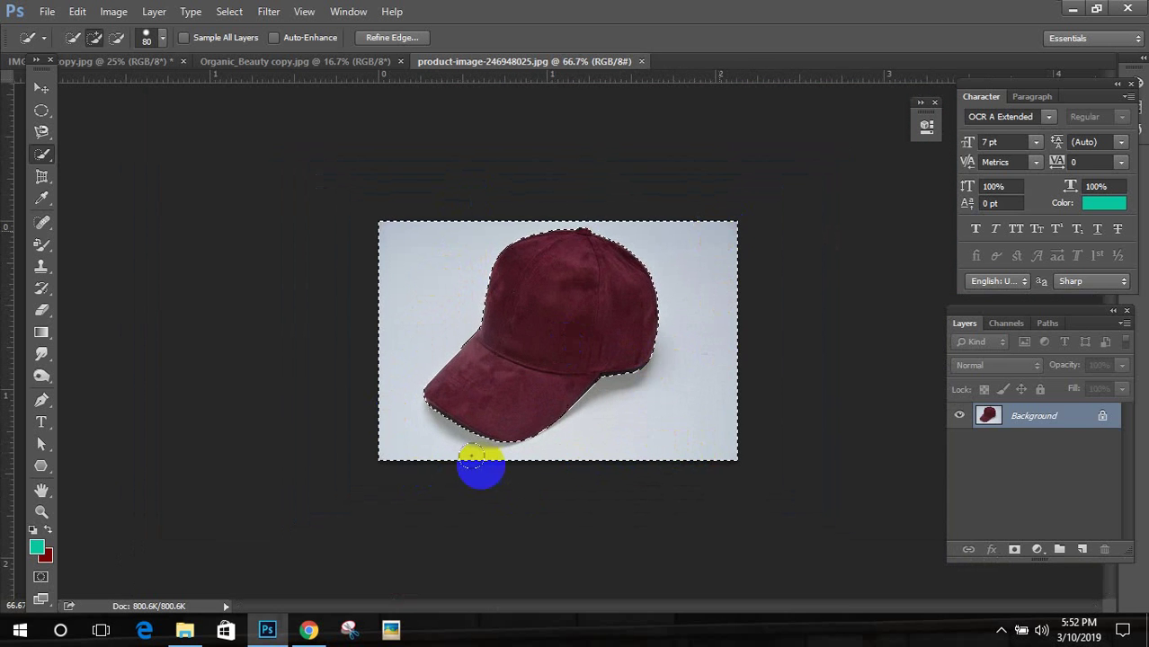
{"action": "left_click", "coordinate": [567, 291]}
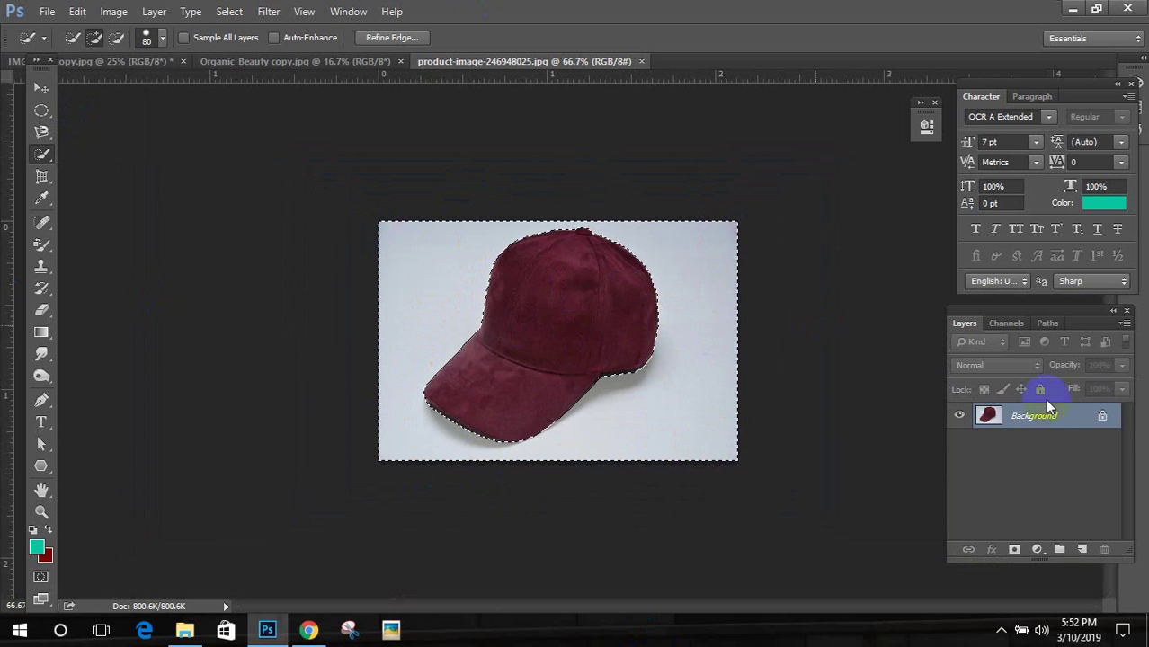
Step: Convert the Background into a regular layer and delete the selected light area around the cap
{"action": "double_click", "coordinate": [1099, 415]}
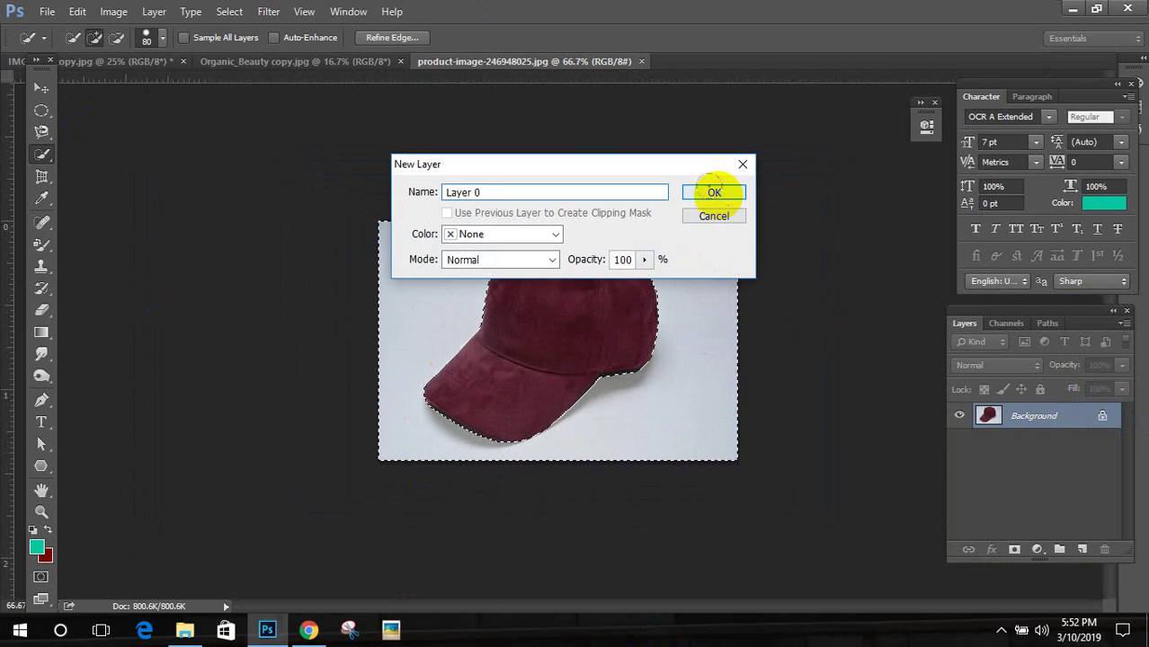
{"action": "left_click", "coordinate": [716, 191]}
{"action": "key", "text": "Delete"}
{"action": "key", "text": "ctrl+d"}
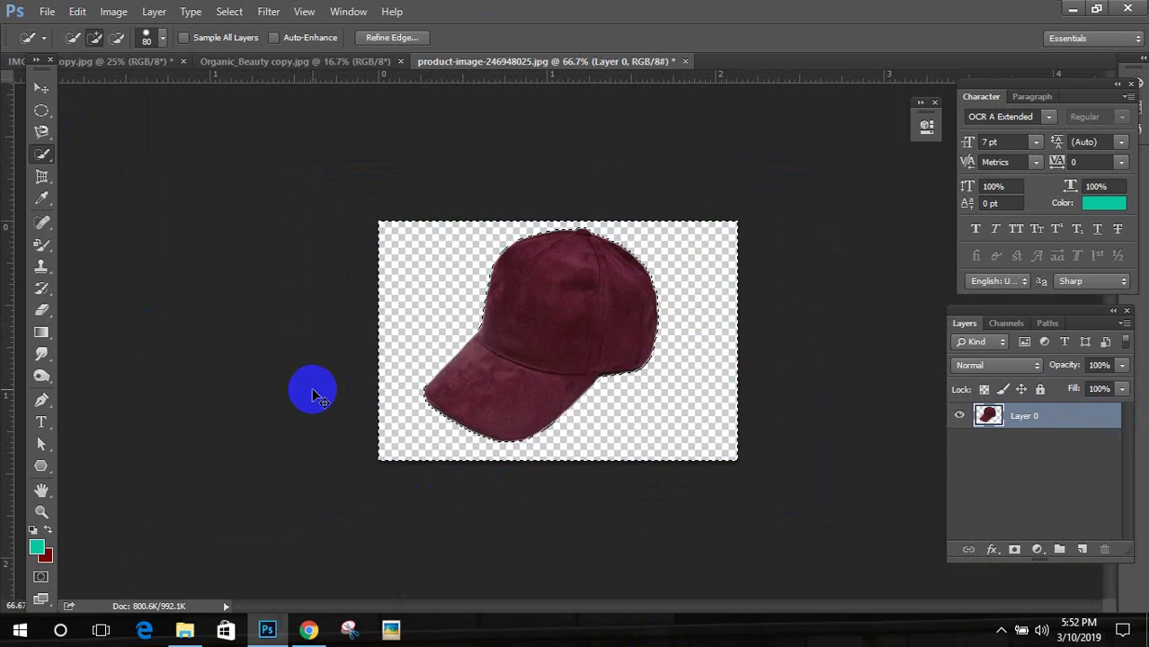
{"action": "scroll", "coordinate": [372, 391], "scroll_direction": "up", "scroll_amount": 3}
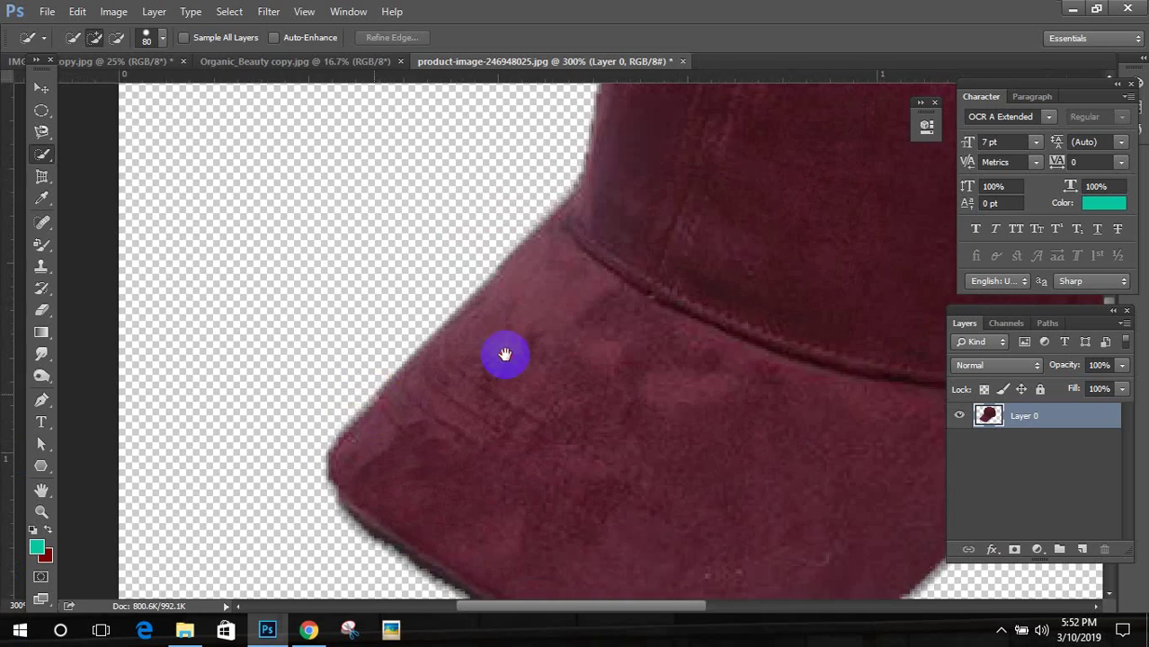
{"action": "left_click_drag", "start_coordinate": [506, 351], "coordinate": [754, 249]}
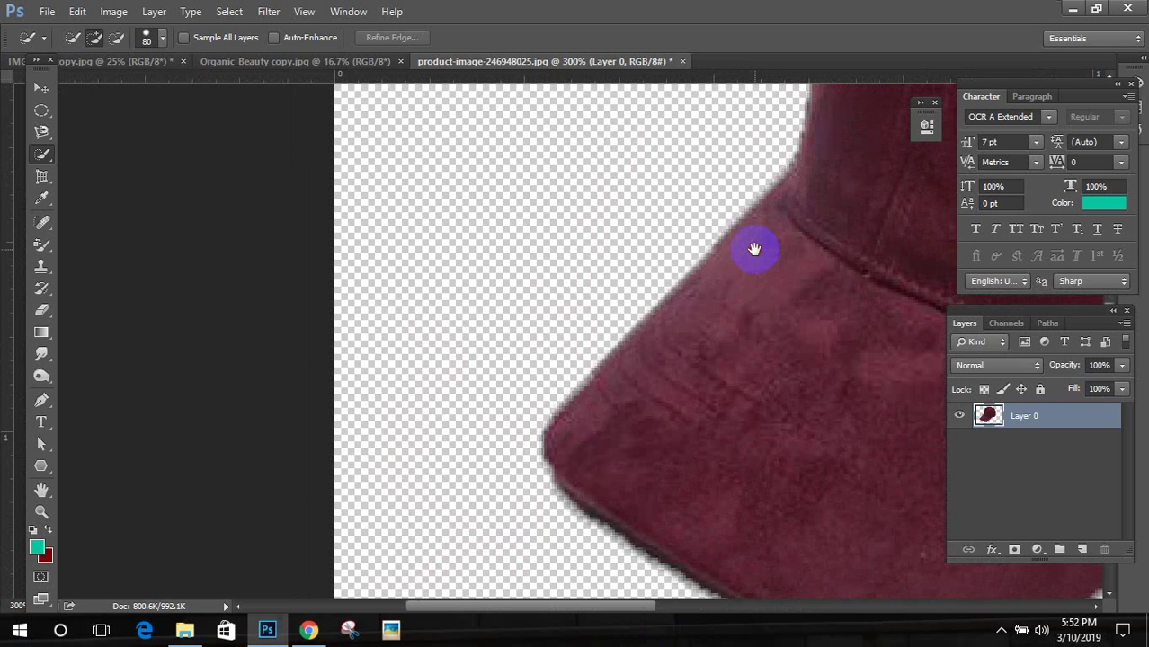
Step: Undo the background deletion and layer conversion, and clear the selection around the cap
{"action": "key", "text": "ctrl+alt+z"}
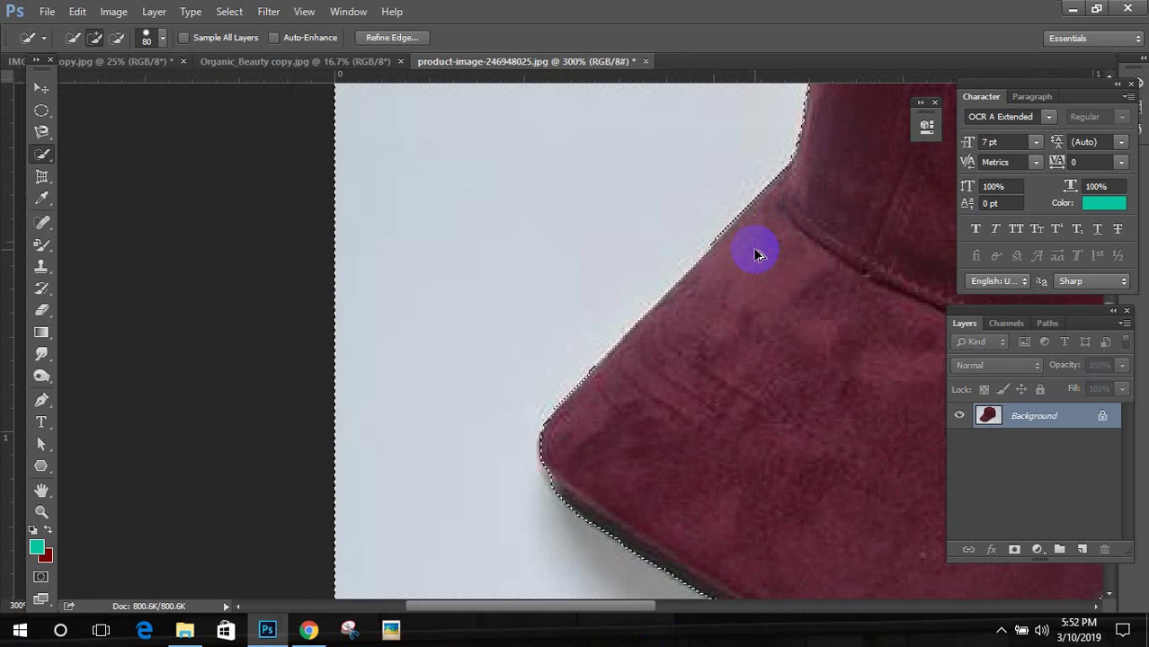
{"action": "key", "text": "ctrl+d"}
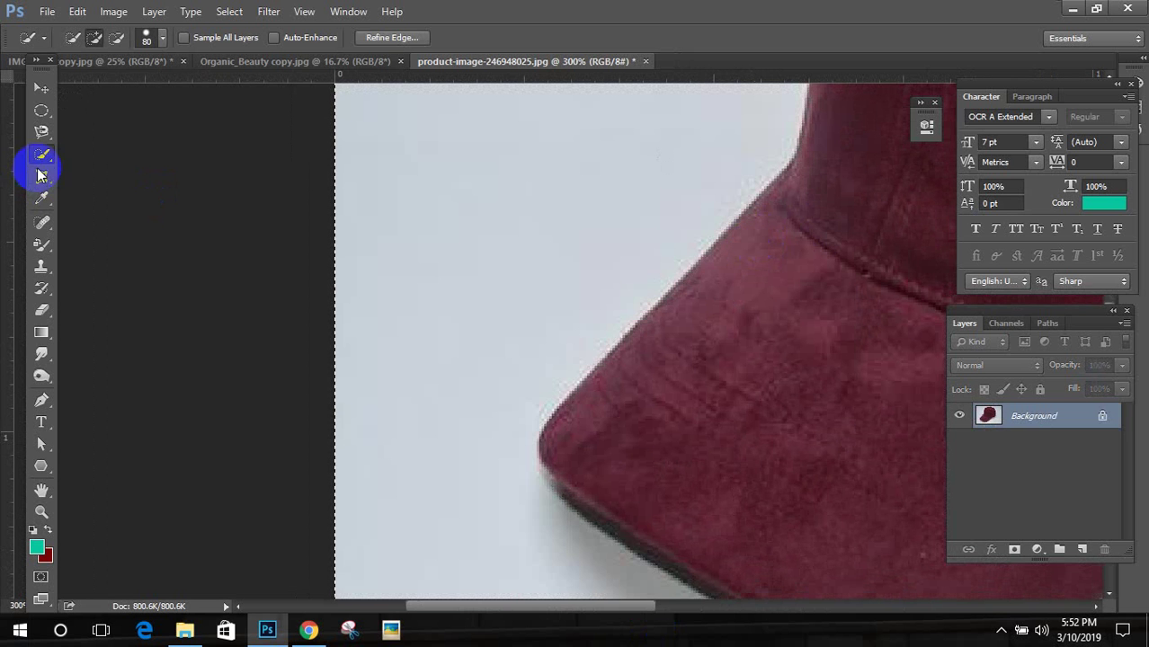
Step: Select the light background around the cap with the Magic Wand tool at tolerance 32
{"action": "left_click_drag", "start_coordinate": [42, 154], "coordinate": [101, 176]}
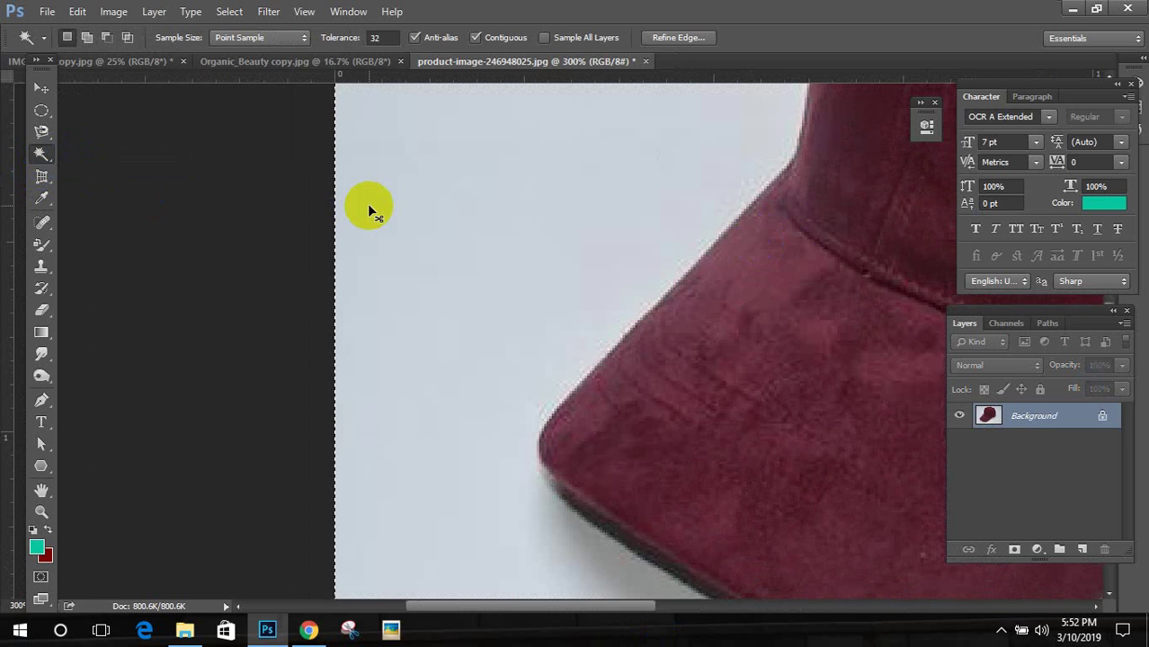
{"action": "scroll", "coordinate": [367, 203], "scroll_direction": "down", "scroll_amount": 2}
{"action": "left_click", "coordinate": [413, 241]}
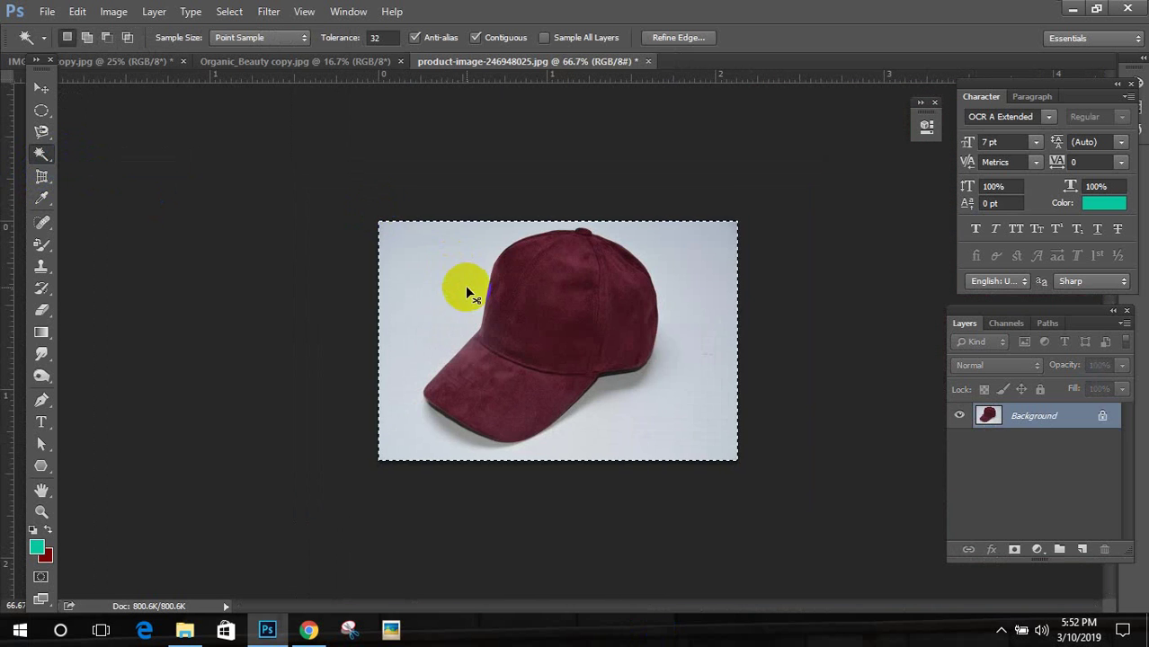
{"action": "key", "text": "ctrl+d"}
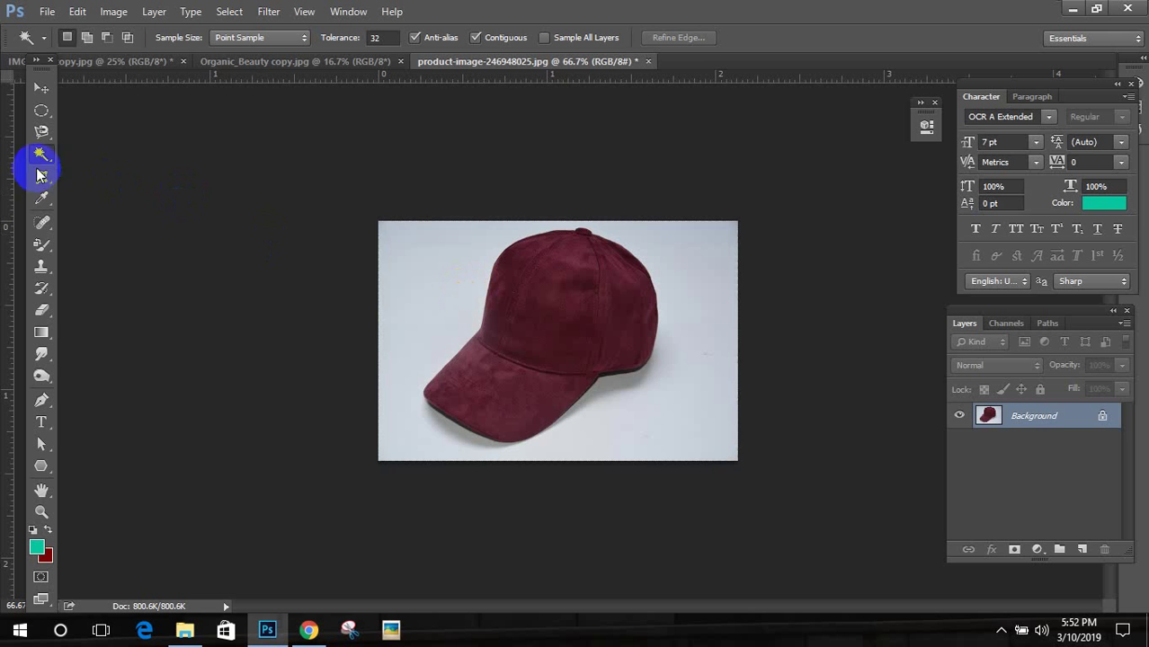
{"action": "left_click", "coordinate": [429, 286]}
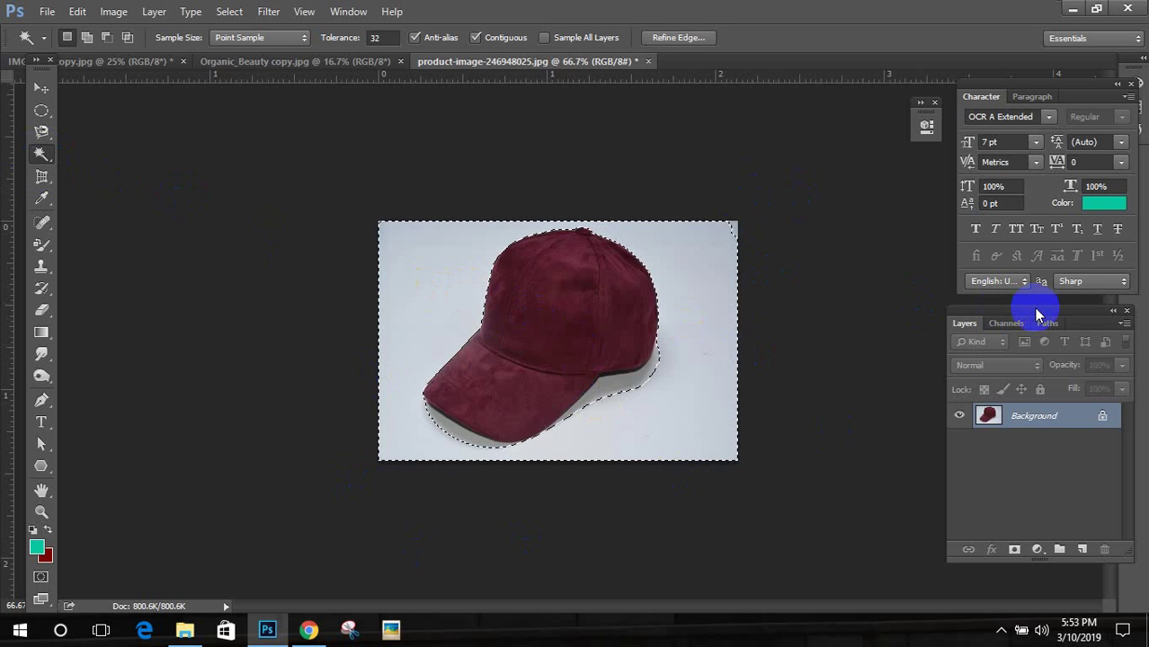
Step: Set the Magic Wand tolerance to 50 and reselect the light background around the cap
{"action": "left_click", "coordinate": [378, 37]}
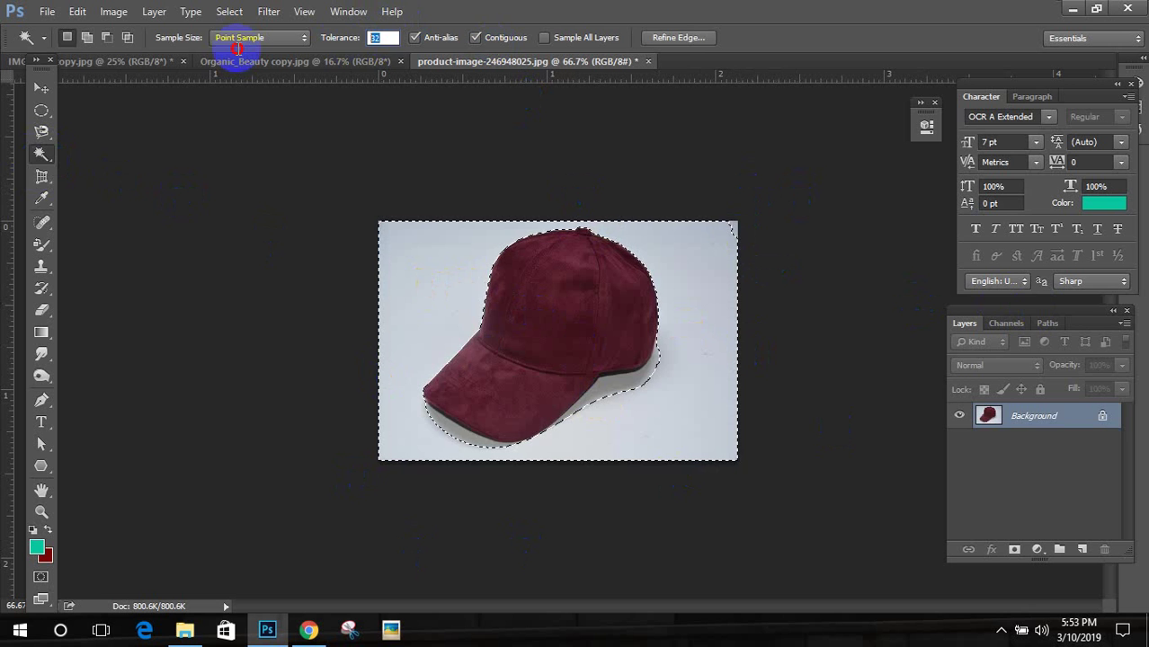
{"action": "type", "text": "50"}
{"action": "left_click", "coordinate": [328, 108]}
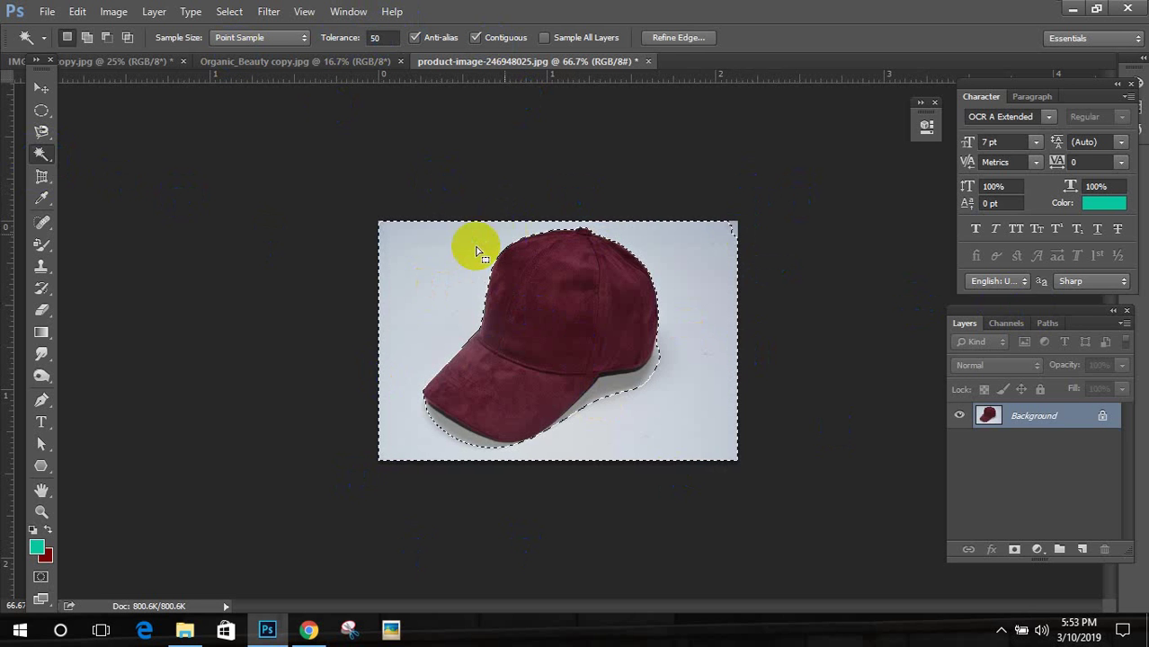
{"action": "key", "text": "ctrl+d"}
{"action": "left_click", "coordinate": [455, 256]}
Step: Add the grey shadow areas beneath the cap to the background selection with the Magic Wand
{"action": "key", "text": "ctrl+plus"}
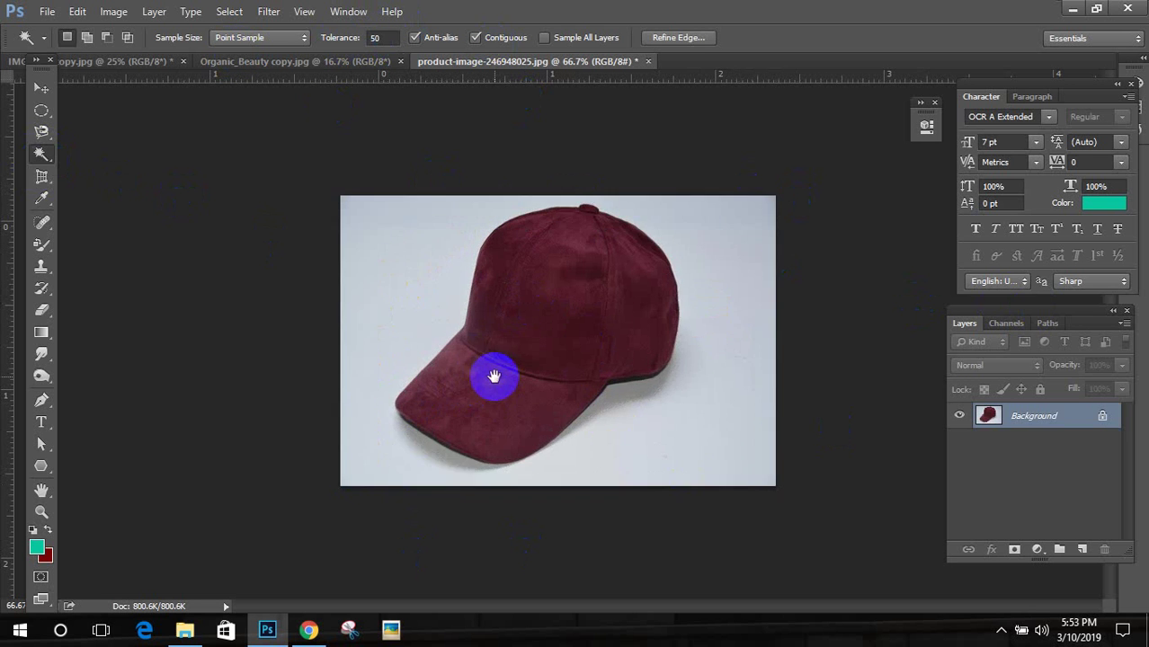
{"action": "left_click", "coordinate": [666, 395], "text": "ctrl"}
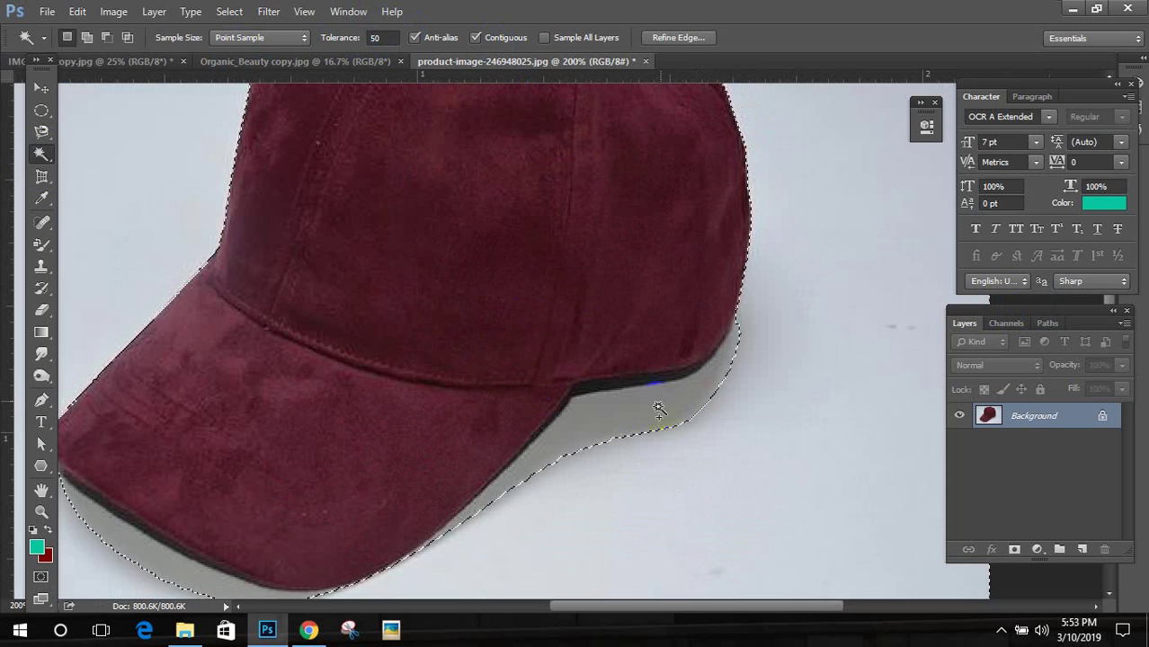
{"action": "left_click", "coordinate": [698, 364], "text": "shift"}
Step: Fill the selected area around the cap with the dark red background color at 100% opacity, and deselect
{"action": "left_click_drag", "start_coordinate": [710, 380], "coordinate": [514, 367]}
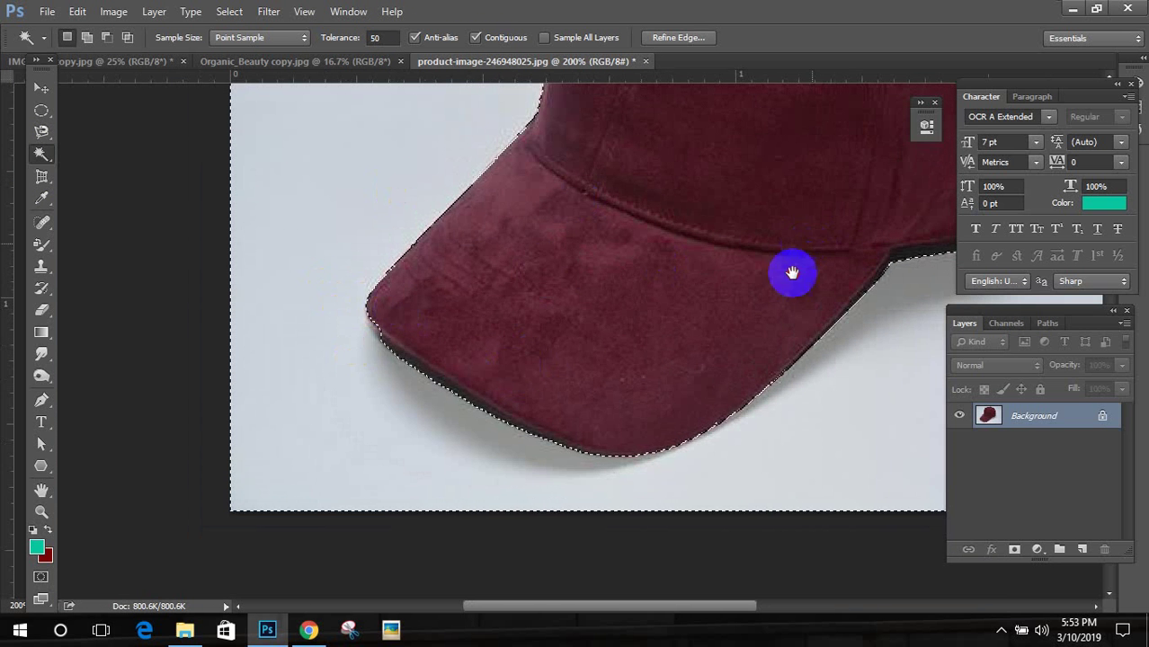
{"action": "left_click_drag", "start_coordinate": [792, 271], "coordinate": [557, 439]}
{"action": "key", "text": "shift+F5"}
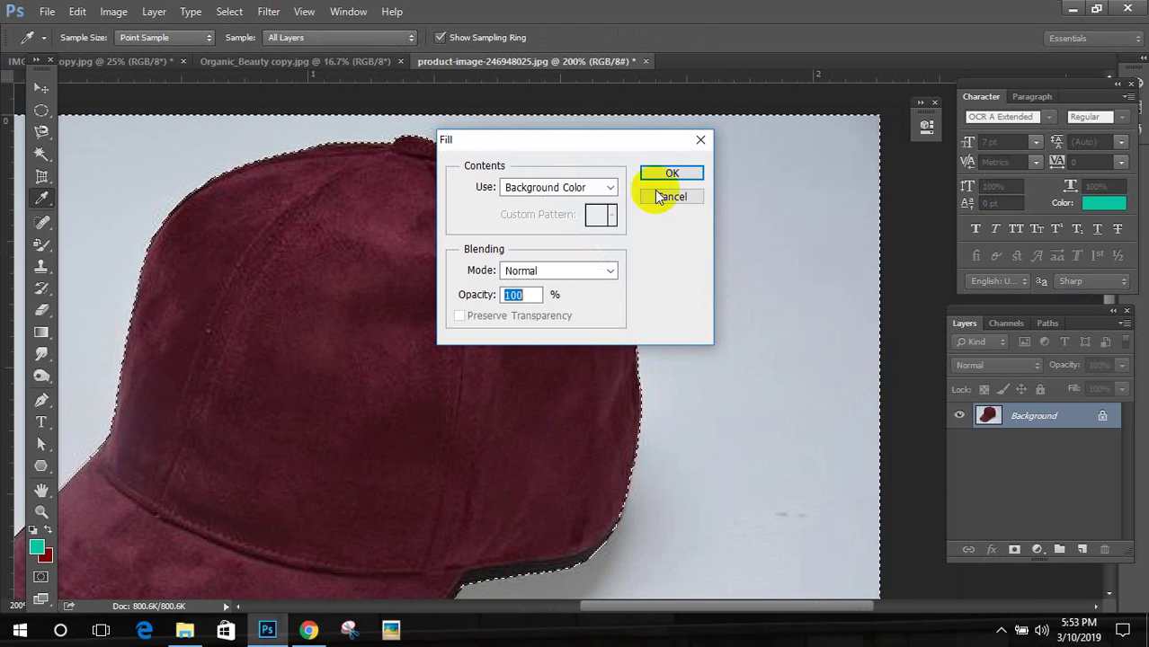
{"action": "left_click", "coordinate": [672, 174]}
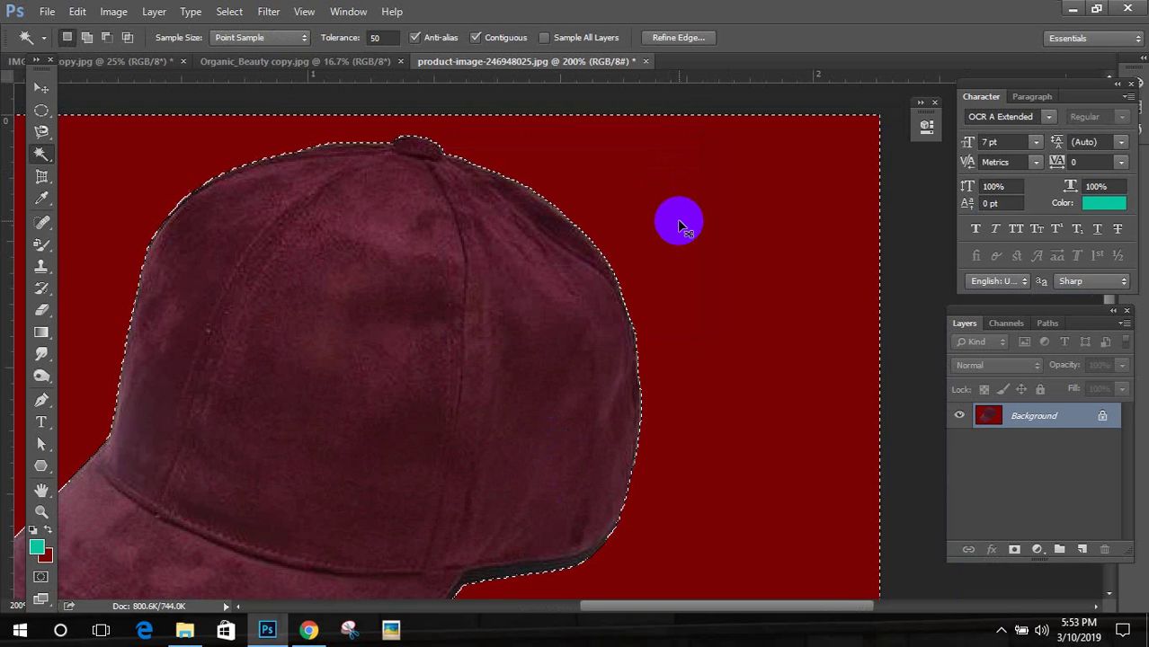
{"action": "key", "text": "ctrl+d"}
Step: Examine the cap's outline against the red fill up close, from the top button to the brim's front edge
{"action": "left_click", "coordinate": [289, 235]}
{"action": "left_click_drag", "start_coordinate": [487, 195], "coordinate": [514, 379]}
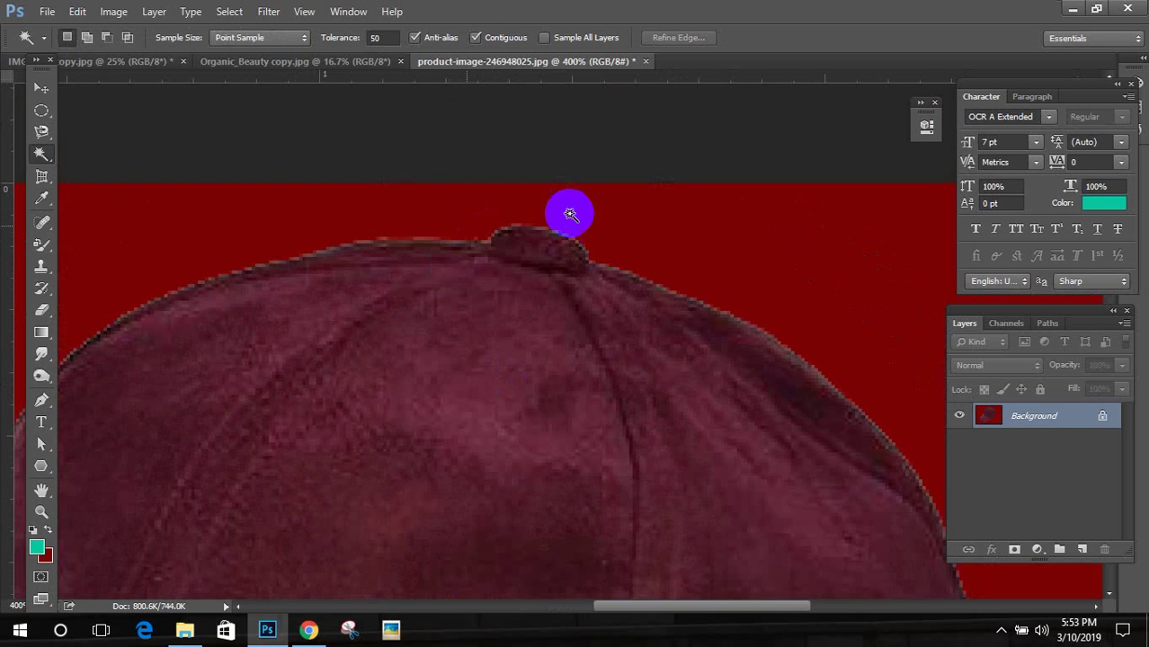
{"action": "left_click_drag", "start_coordinate": [441, 195], "coordinate": [601, 179]}
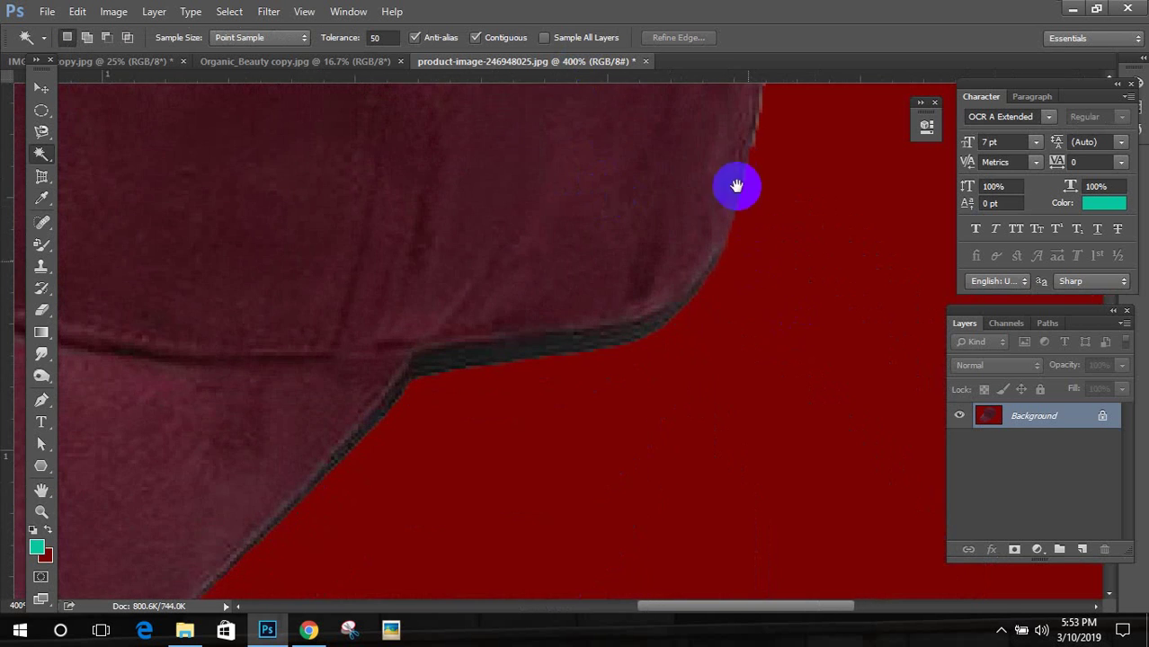
{"action": "left_click_drag", "start_coordinate": [739, 185], "coordinate": [683, 368]}
{"action": "left_click_drag", "start_coordinate": [695, 320], "coordinate": [797, 146]}
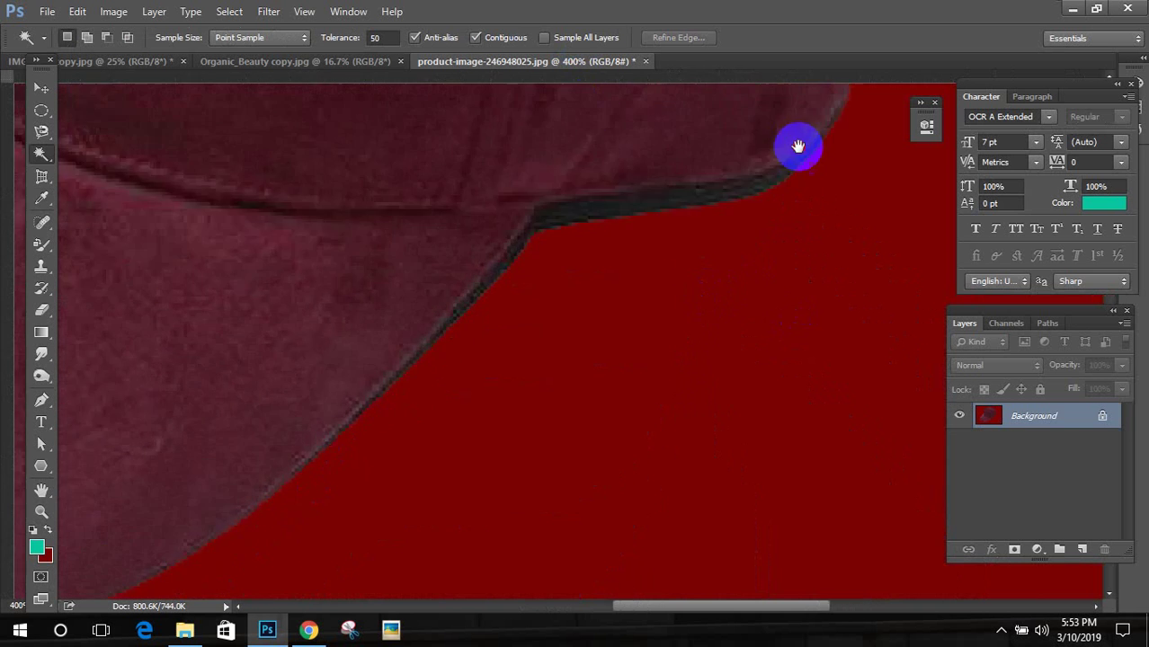
{"action": "left_click_drag", "start_coordinate": [378, 503], "coordinate": [862, 231]}
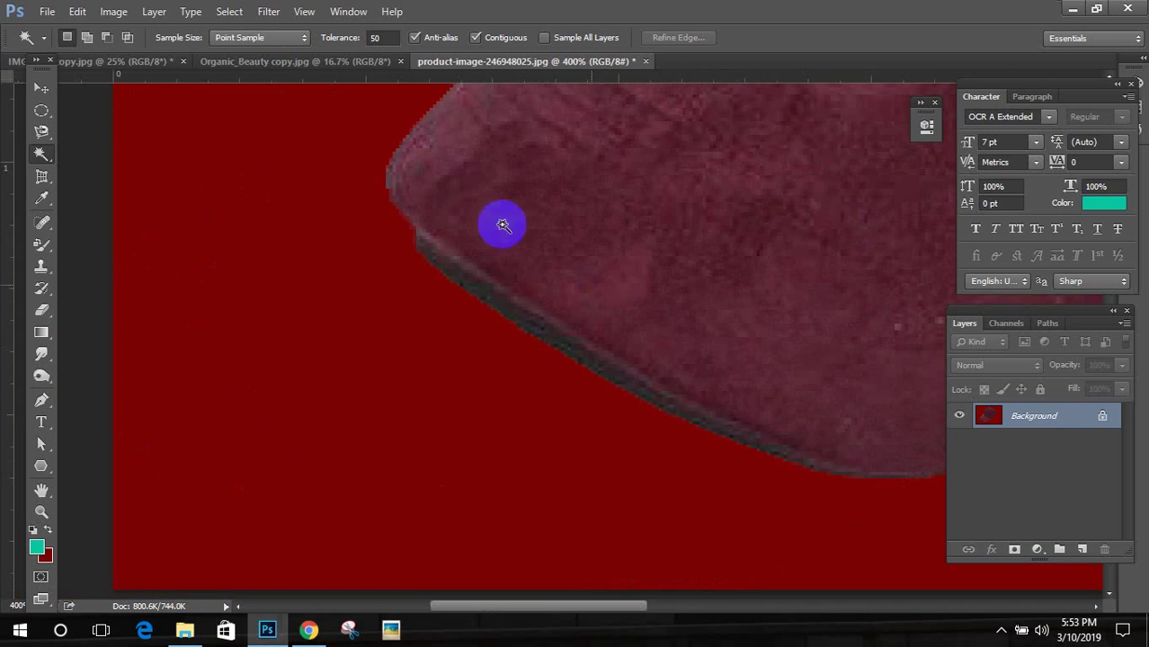
{"action": "left_click_drag", "start_coordinate": [500, 225], "coordinate": [688, 373]}
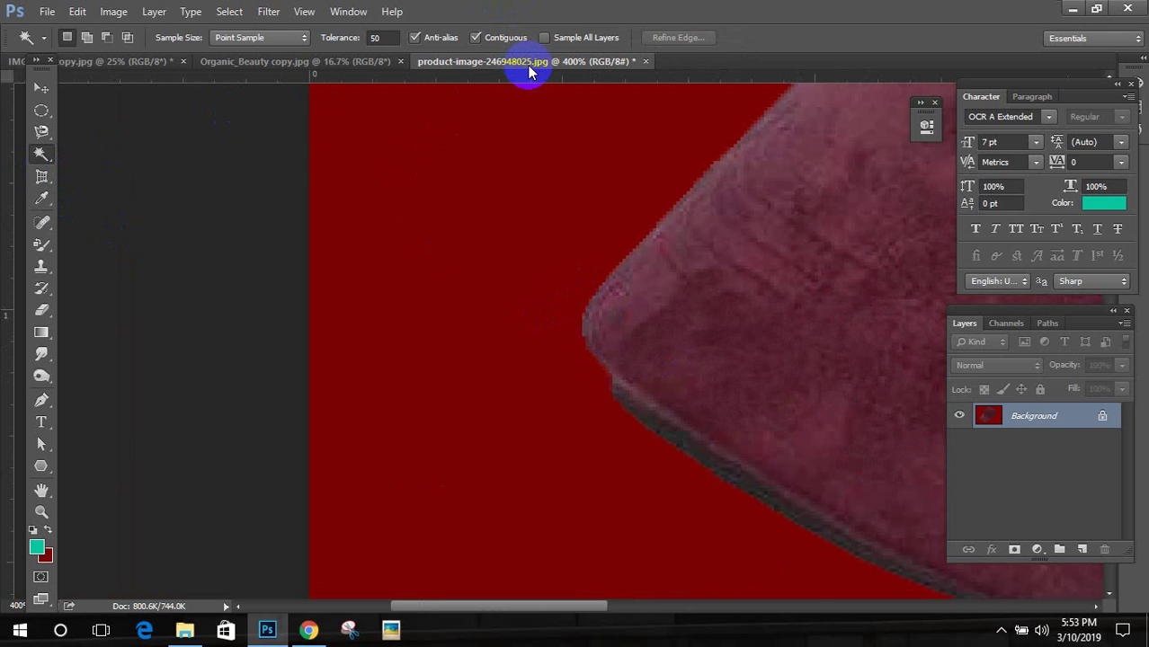
Step: Close all three open images, the cap, Organic_Beauty copy.jpg and the wallet photo, without saving
{"action": "left_click", "coordinate": [644, 61]}
{"action": "left_click", "coordinate": [582, 249]}
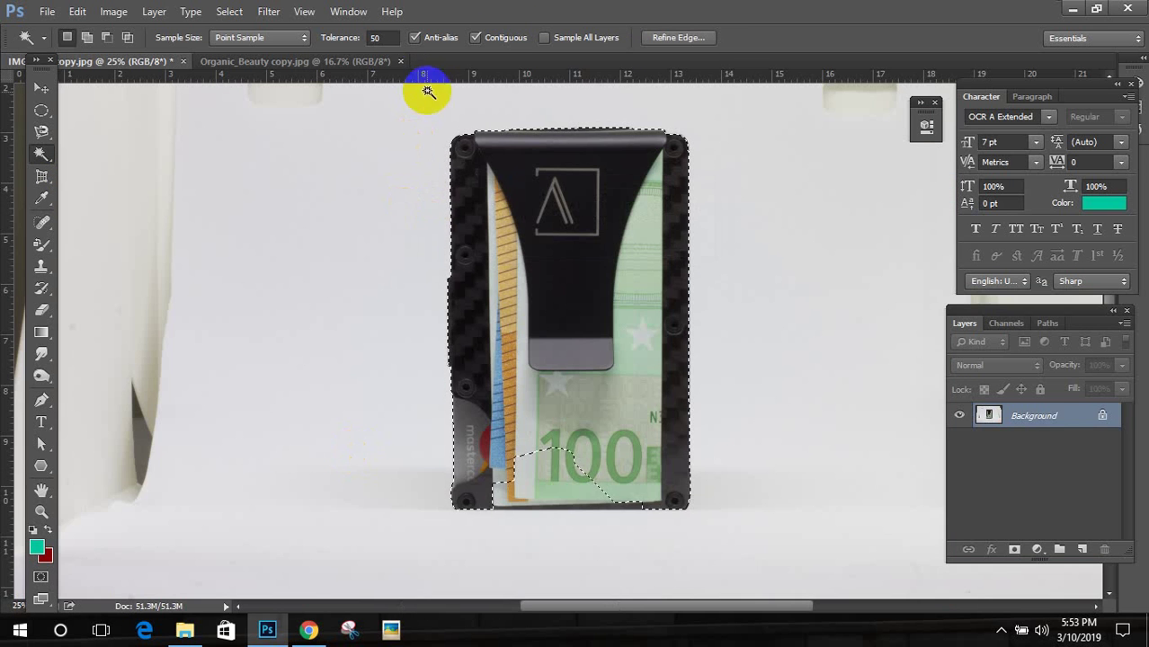
{"action": "left_click", "coordinate": [400, 62]}
{"action": "left_click", "coordinate": [183, 61]}
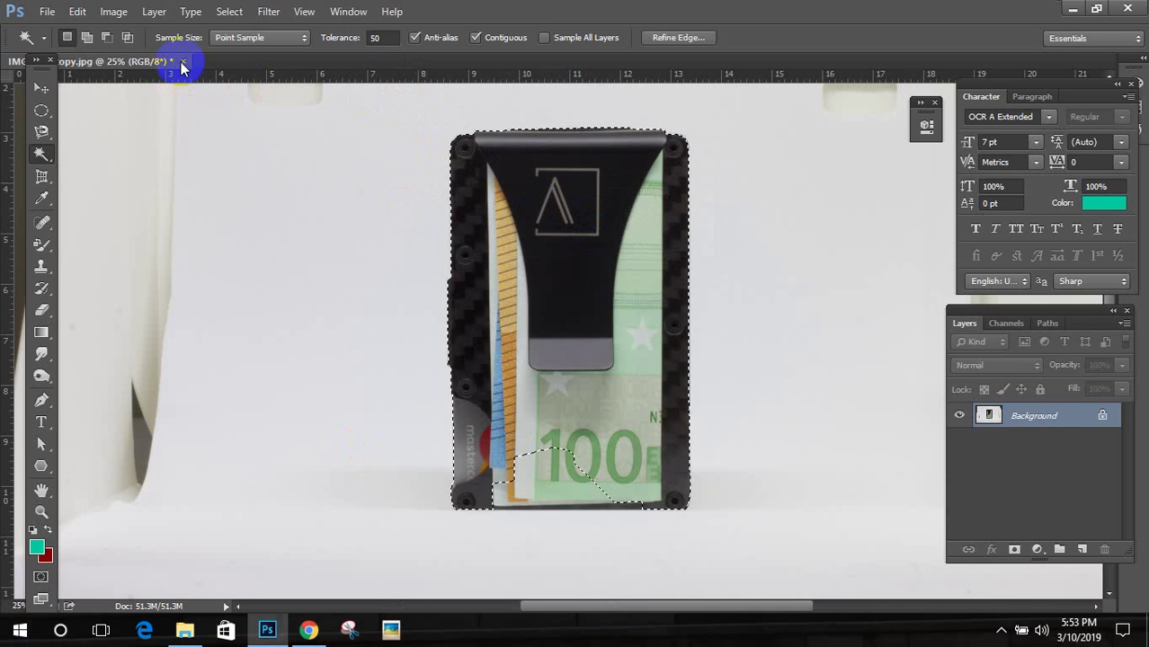
{"action": "left_click", "coordinate": [579, 248]}
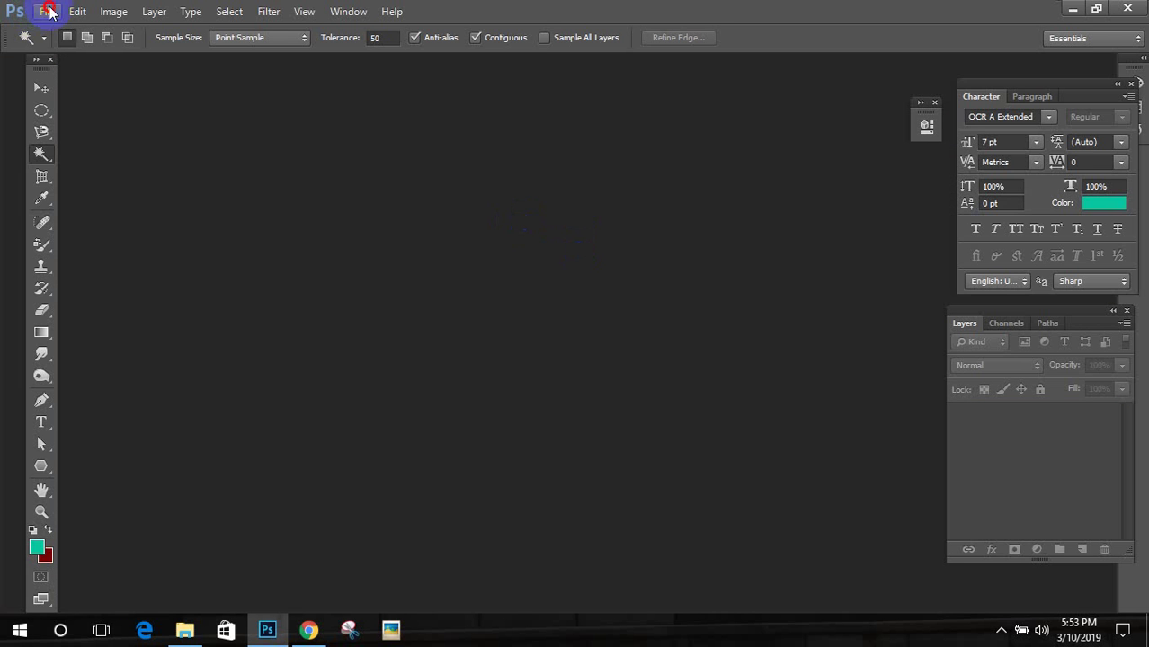
Step: Open IMG_9172.JPG from the Home work folder on the Desktop
{"action": "left_click", "coordinate": [49, 12]}
{"action": "left_click", "coordinate": [77, 45]}
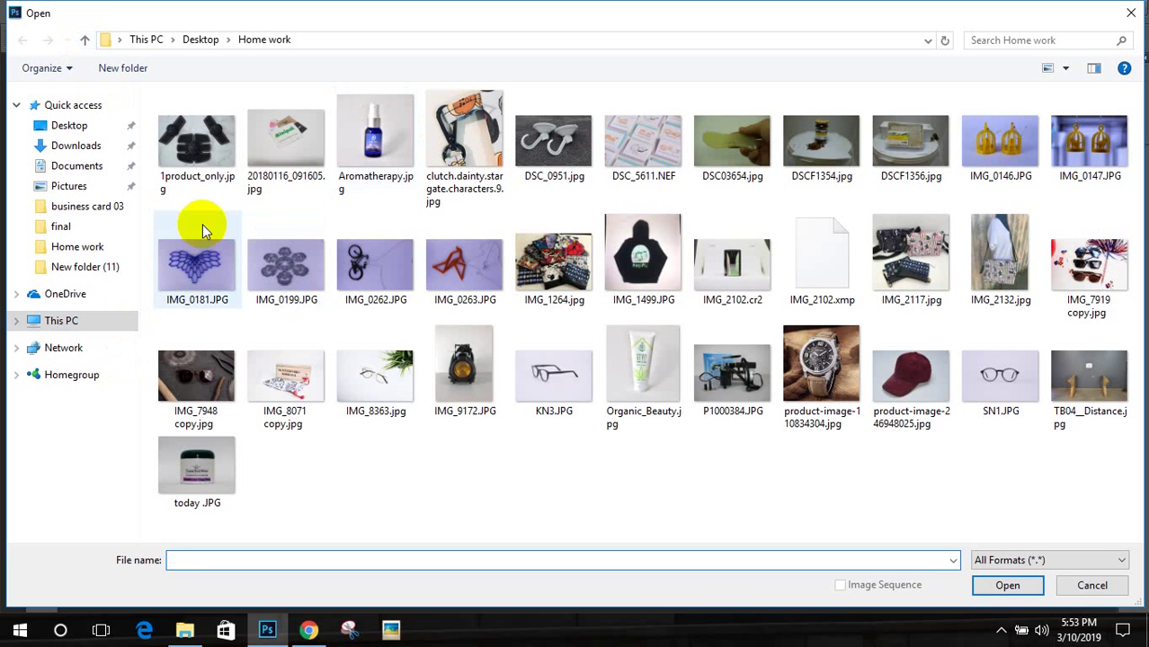
{"action": "left_click", "coordinate": [1093, 586]}
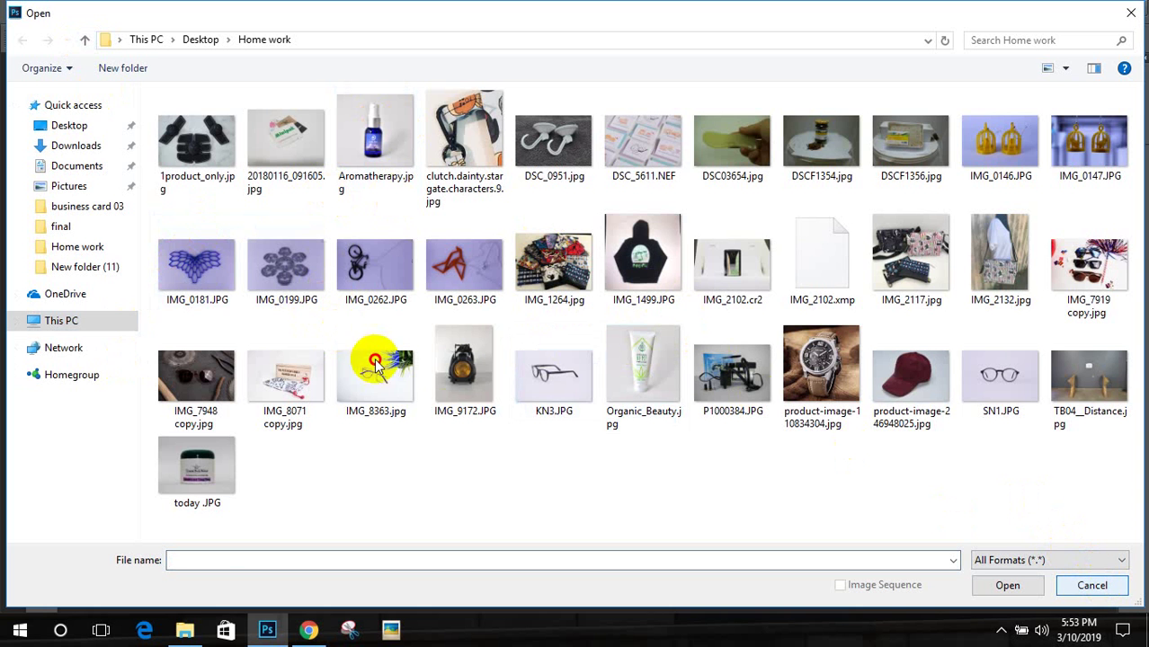
{"action": "double_click", "coordinate": [465, 385]}
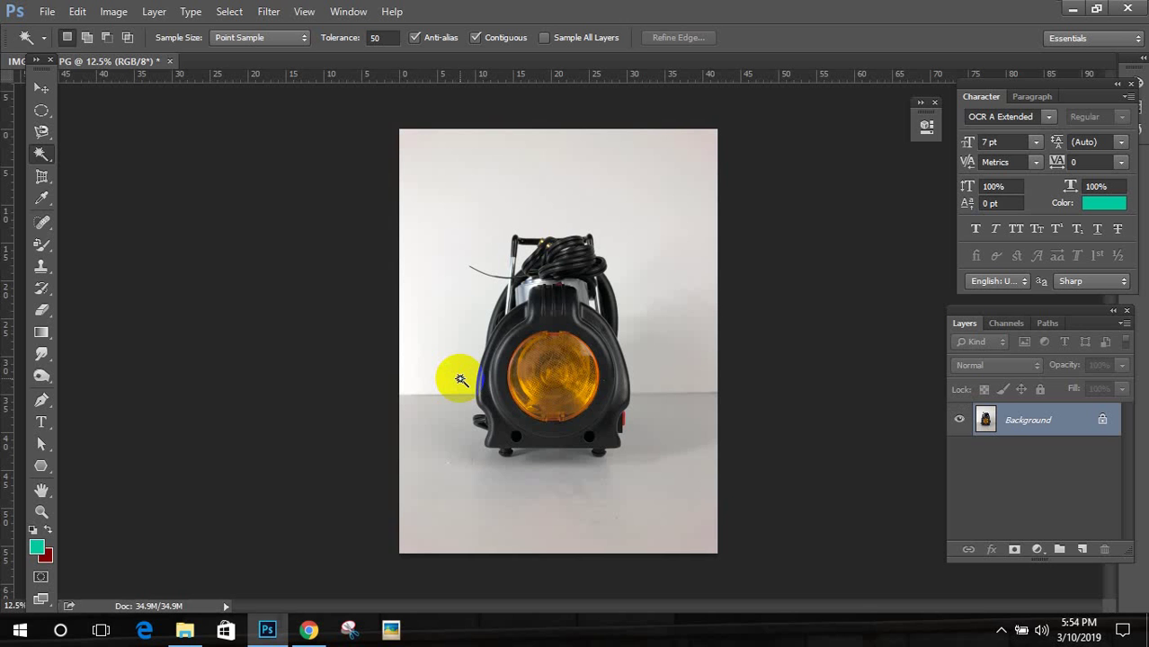
Step: Crop the lamp photo to a square with the Crop tool, using a 500 by 500 ratio
{"action": "left_click_drag", "start_coordinate": [41, 177], "coordinate": [79, 173]}
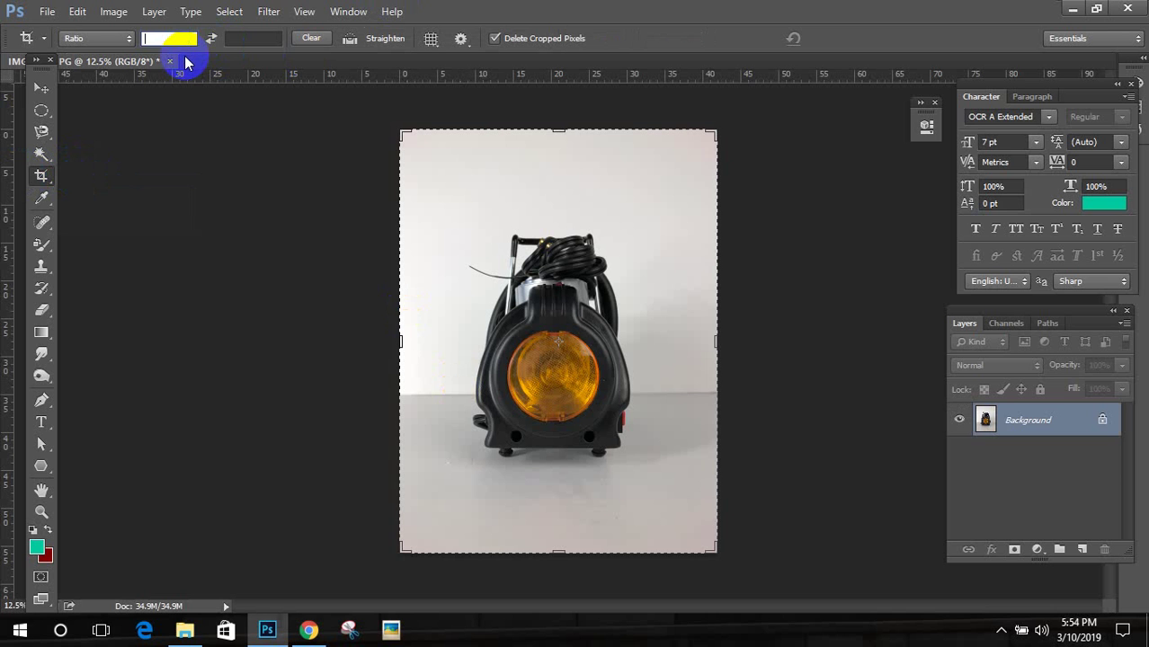
{"action": "type", "text": "500"}
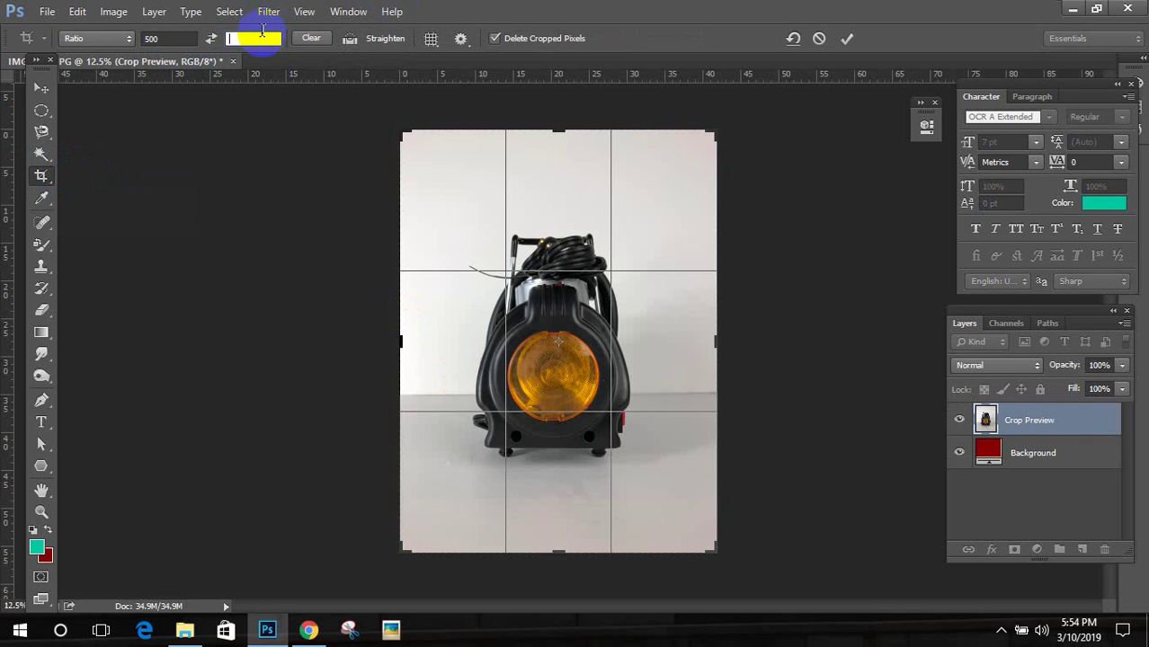
{"action": "type", "text": "500"}
{"action": "key", "text": "Return"}
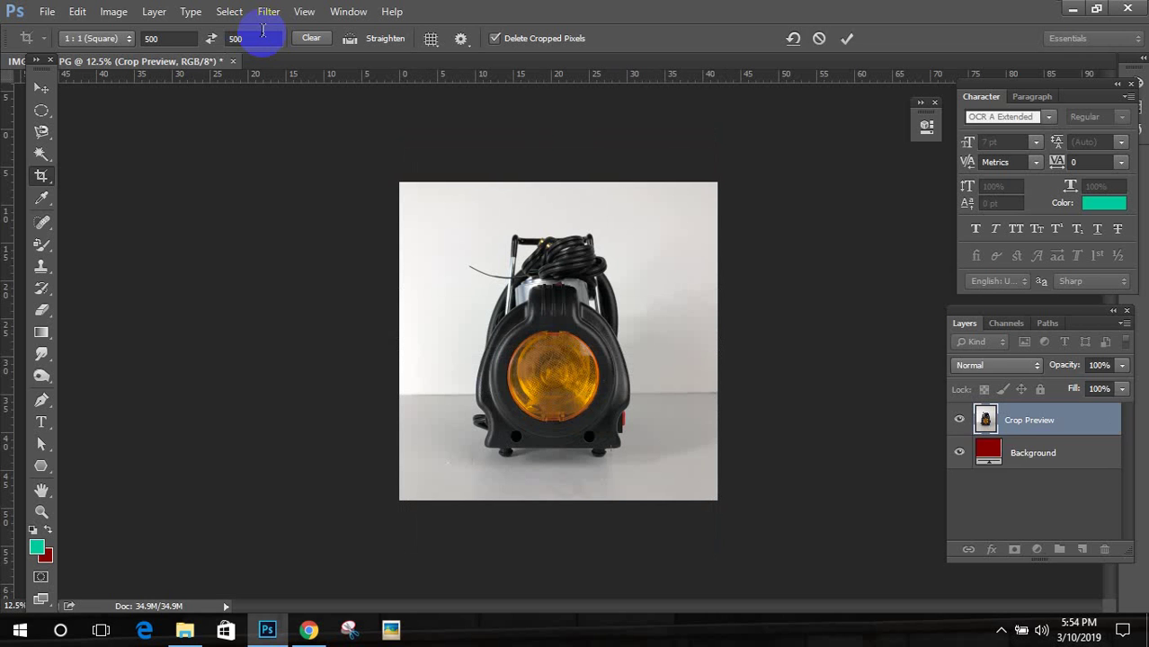
Step: Resize the cropped lamp photo to 500 by 500 pixels at a resolution of 300 pixels per inch
{"action": "left_click", "coordinate": [116, 18]}
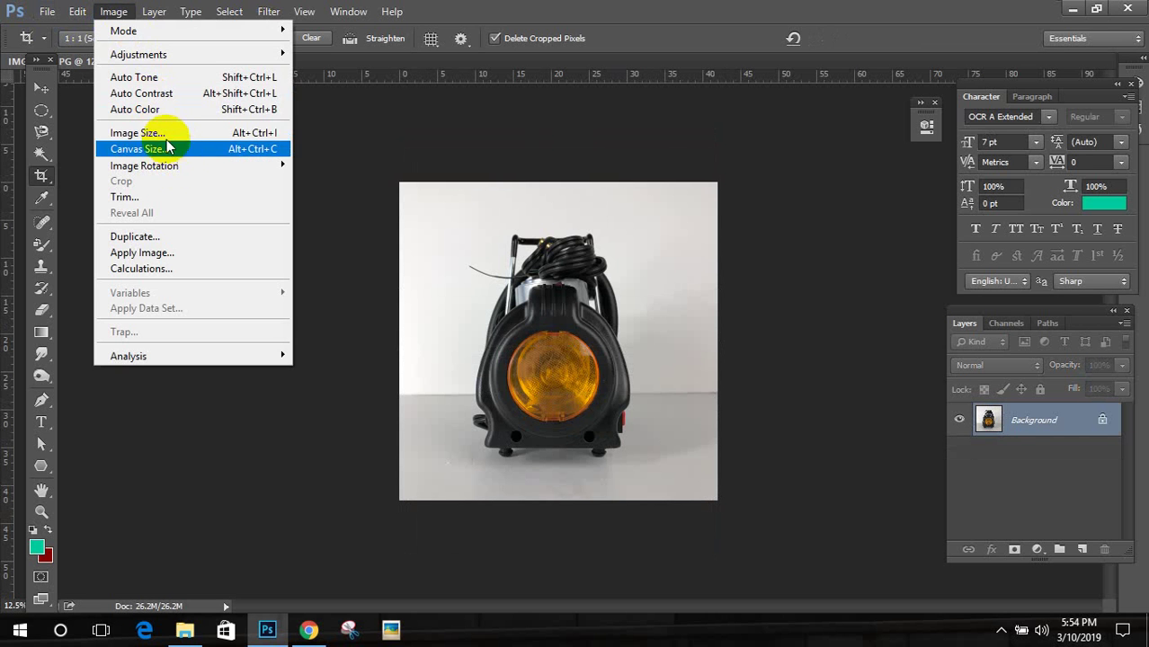
{"action": "left_click", "coordinate": [156, 131]}
{"action": "type", "text": "500"}
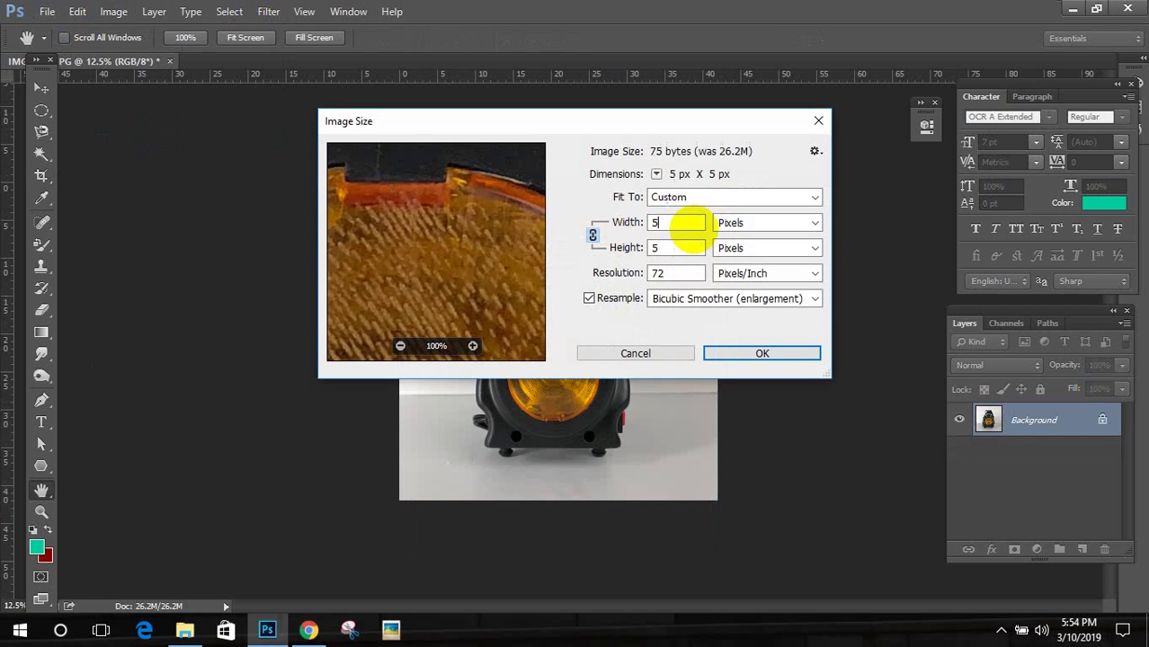
{"action": "left_click", "coordinate": [453, 282]}
{"action": "key", "text": "Tab"}
{"action": "key", "text": "Tab"}
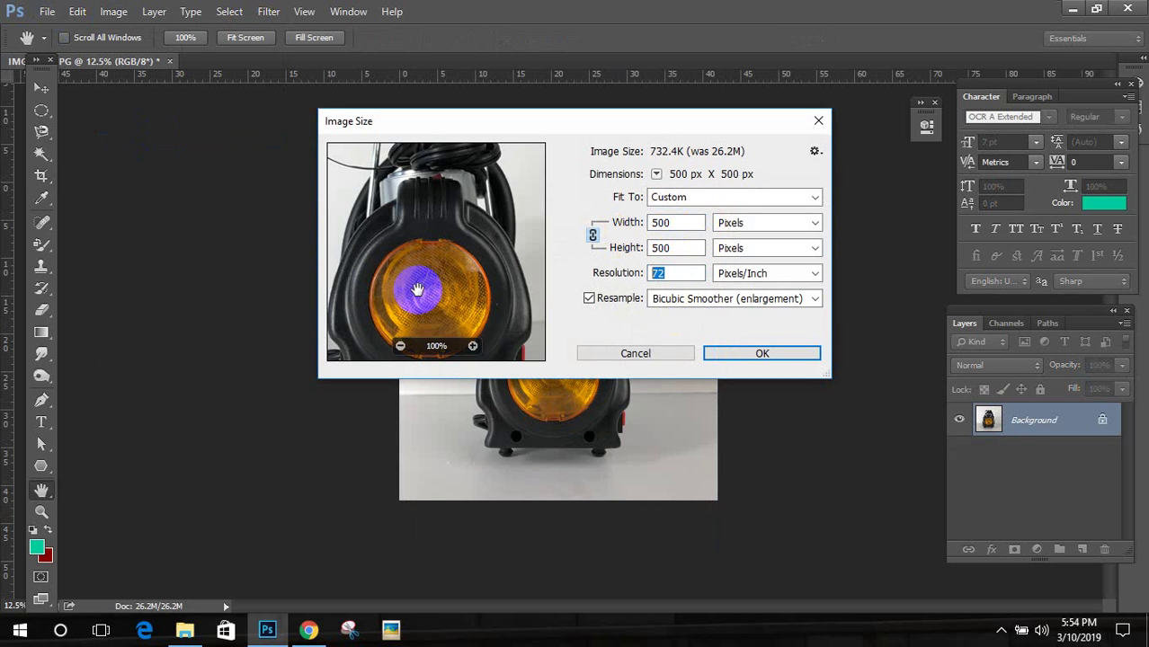
{"action": "type", "text": "300"}
{"action": "left_click", "coordinate": [151, 183]}
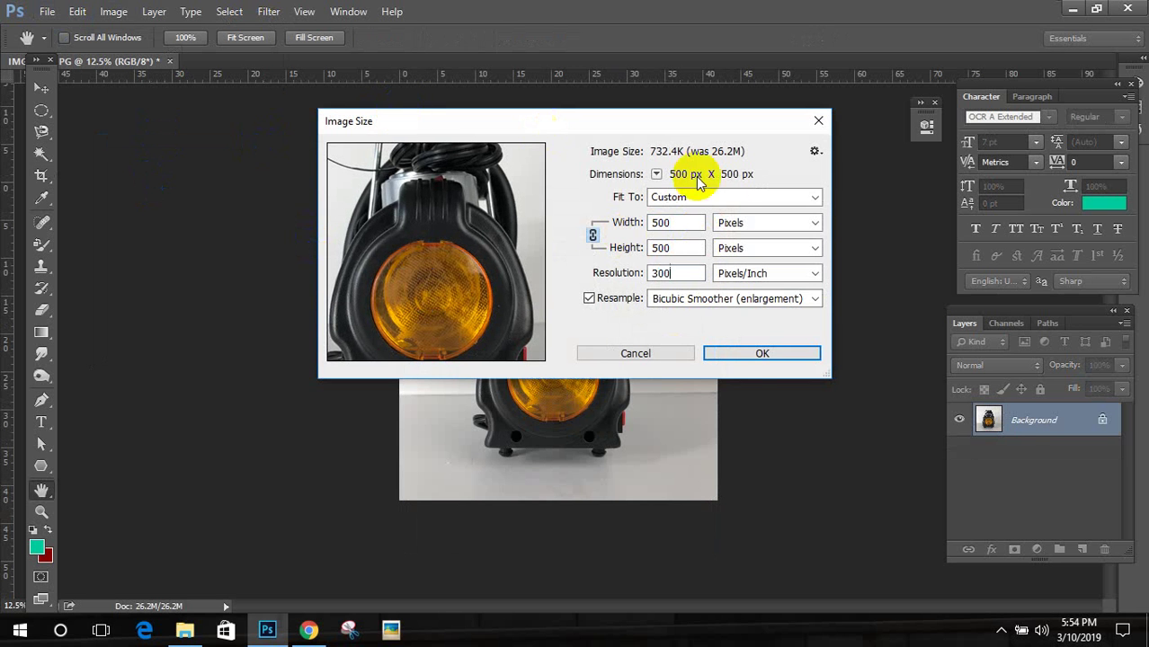
{"action": "left_click", "coordinate": [752, 353]}
{"action": "key", "text": "c"}
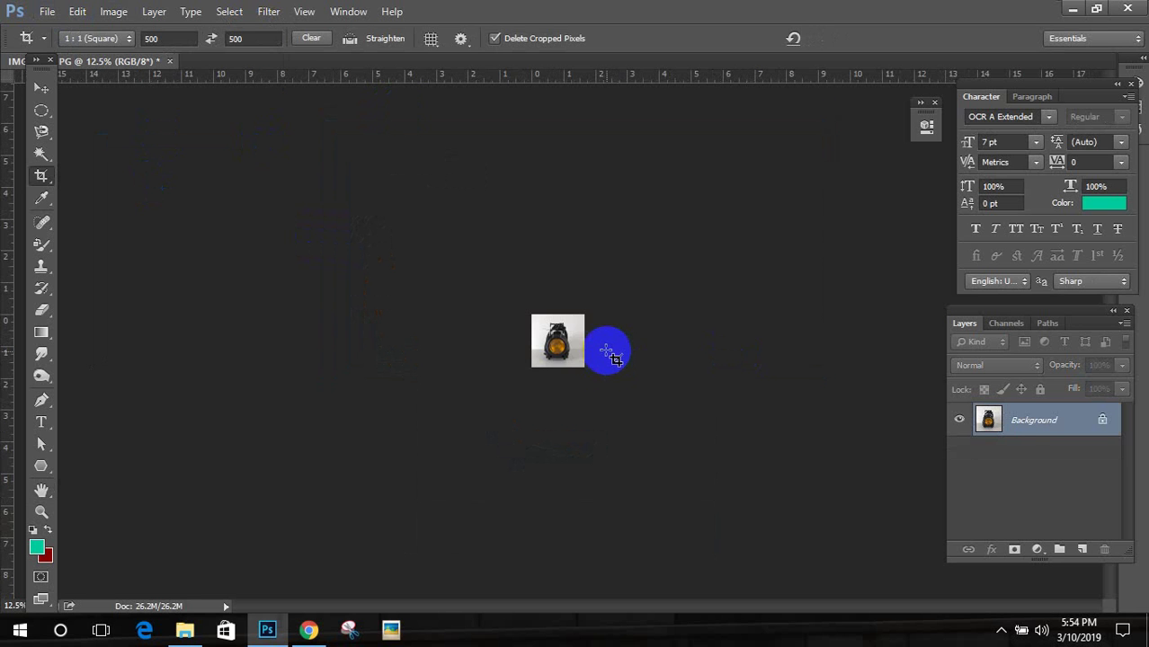
{"action": "scroll", "coordinate": [559, 342], "scroll_direction": "up", "scroll_amount": 6}
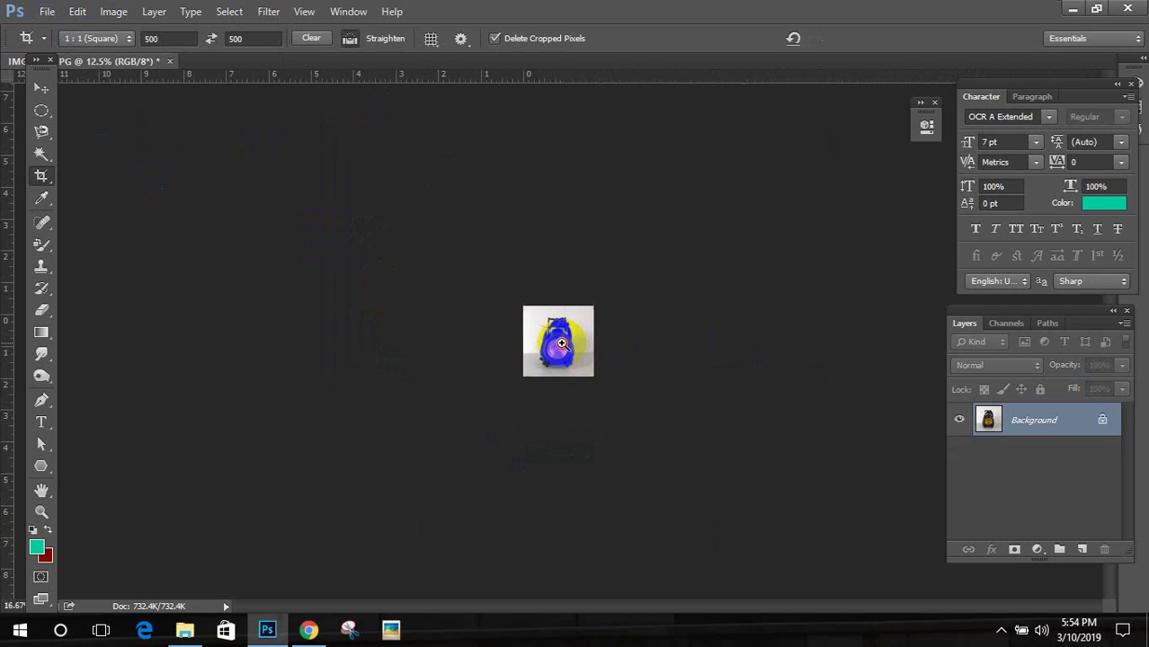
Step: Undo the resize and the square crop of the lamp photo
{"action": "key", "text": "ctrl+z"}
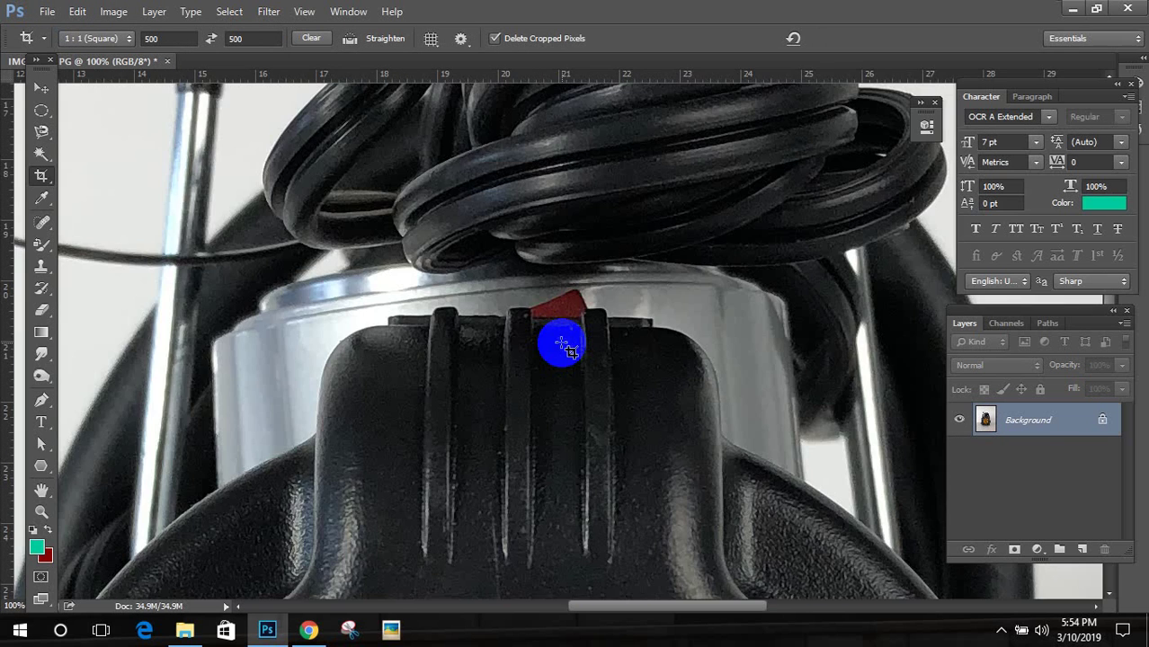
{"action": "scroll", "coordinate": [562, 344], "scroll_direction": "down", "scroll_amount": 5}
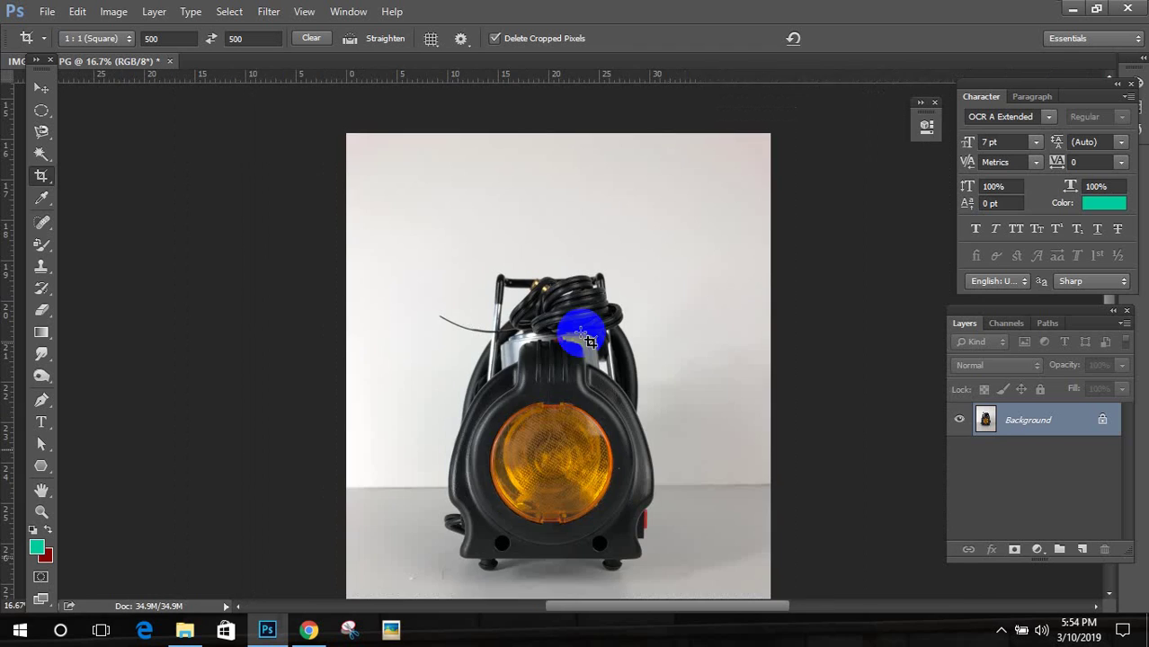
{"action": "scroll", "coordinate": [580, 241], "scroll_direction": "up", "scroll_amount": 1}
{"action": "scroll", "coordinate": [679, 234], "scroll_direction": "down", "scroll_amount": 1}
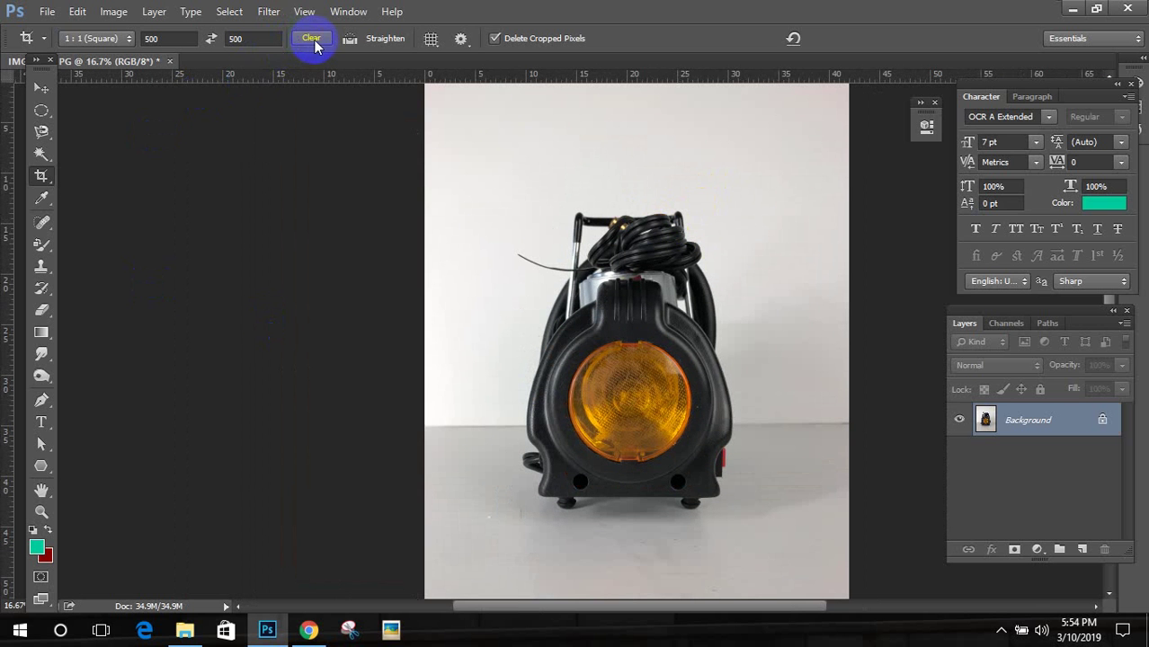
Step: Clear the crop ratio and crop the lamp photo freely, trimming all four sides closer to the lamp
{"action": "left_click_drag", "start_coordinate": [608, 115], "coordinate": [577, 531]}
{"action": "left_click_drag", "start_coordinate": [569, 583], "coordinate": [557, 523]}
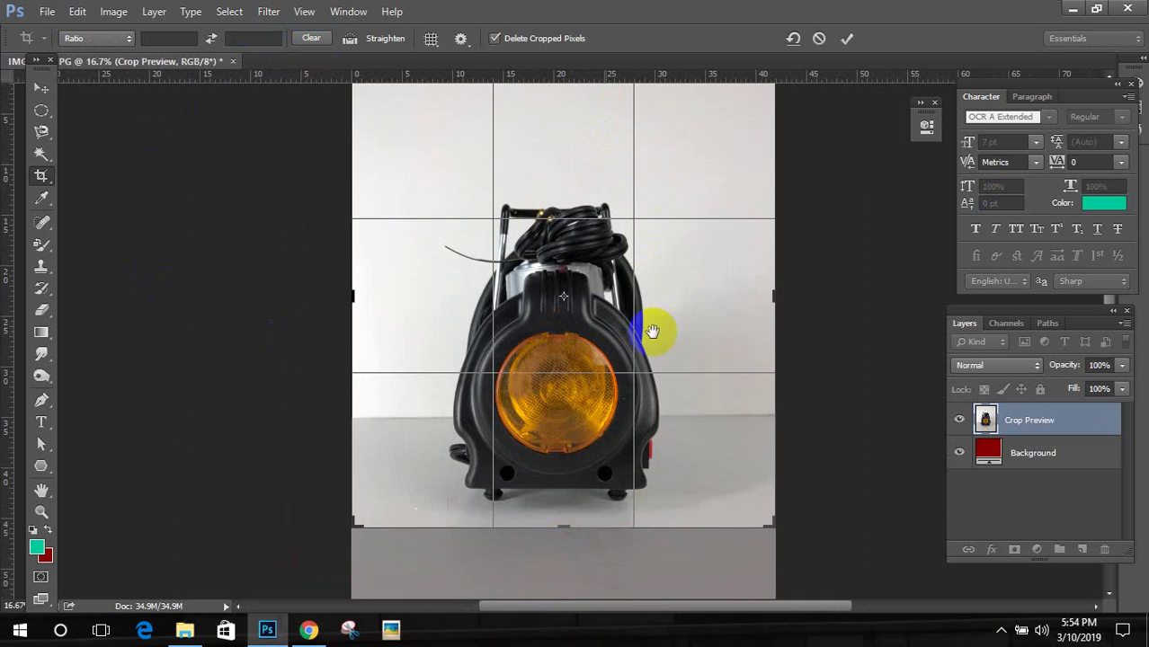
{"action": "left_click_drag", "start_coordinate": [558, 157], "coordinate": [559, 219]}
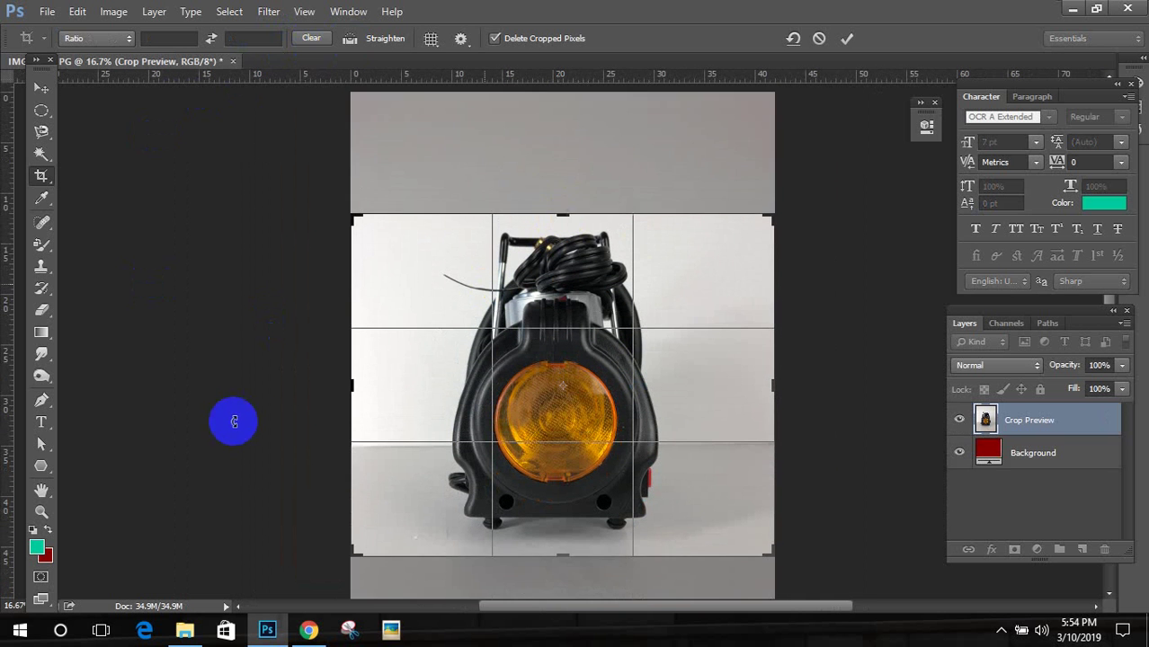
{"action": "left_click_drag", "start_coordinate": [351, 386], "coordinate": [380, 385]}
{"action": "left_click_drag", "start_coordinate": [762, 364], "coordinate": [706, 390]}
{"action": "key", "text": "Return"}
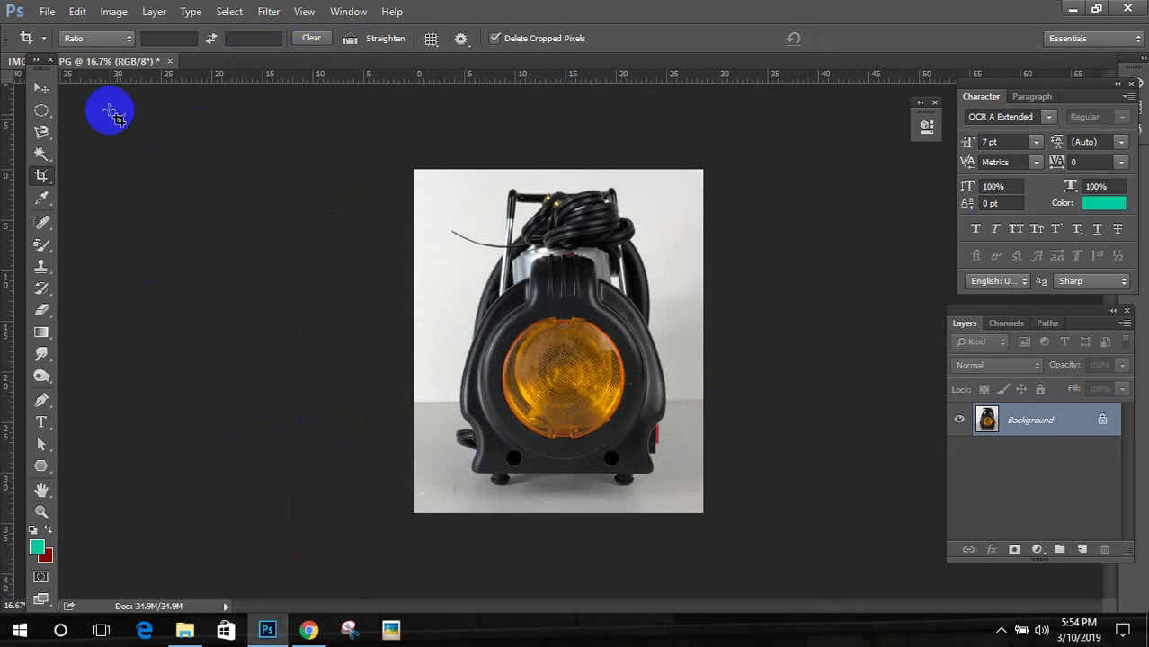
Step: Open the group photo DSC_0137.JPG from New folder (12) on the Desktop
{"action": "left_click", "coordinate": [47, 10]}
{"action": "left_click", "coordinate": [63, 46]}
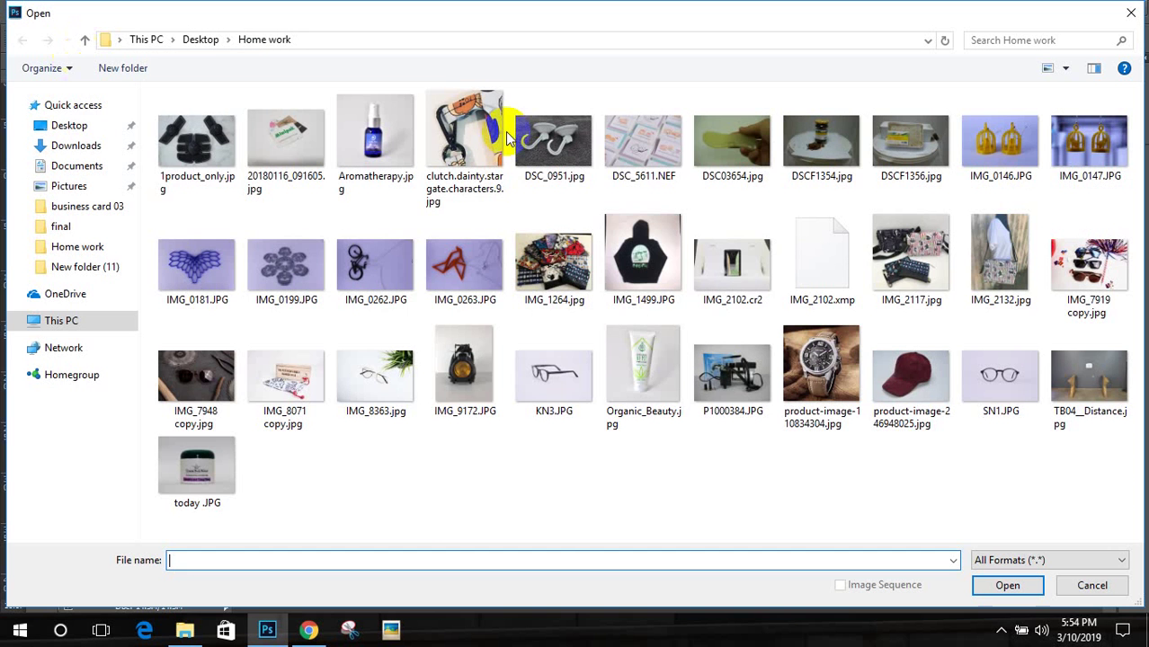
{"action": "left_click", "coordinate": [72, 125]}
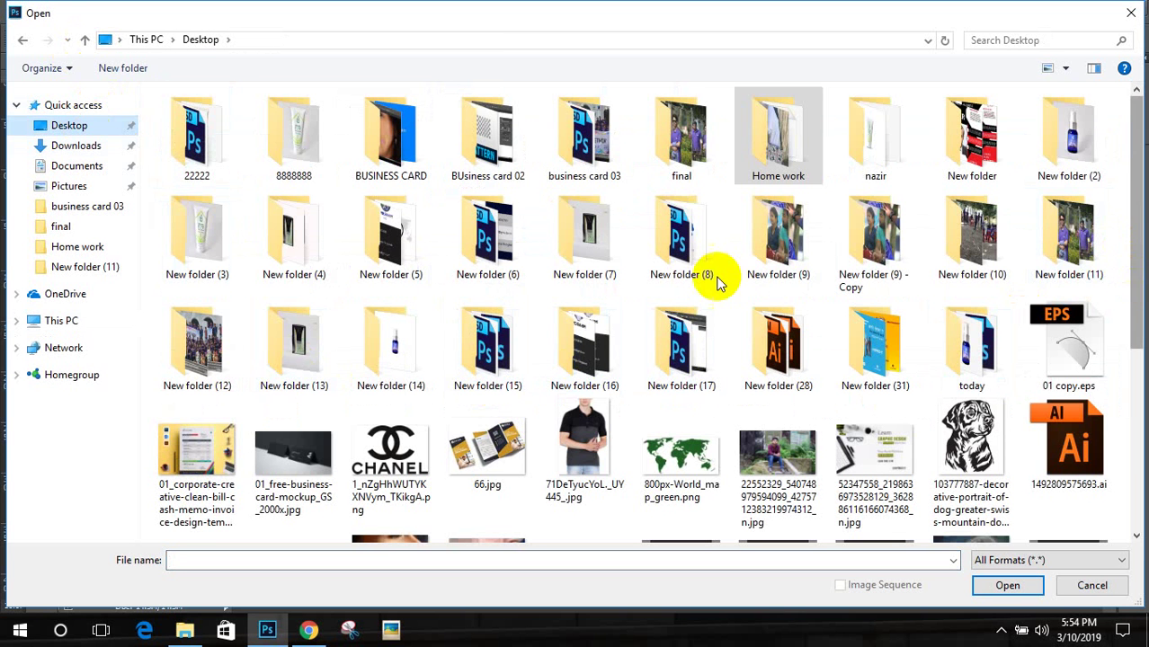
{"action": "double_click", "coordinate": [220, 355]}
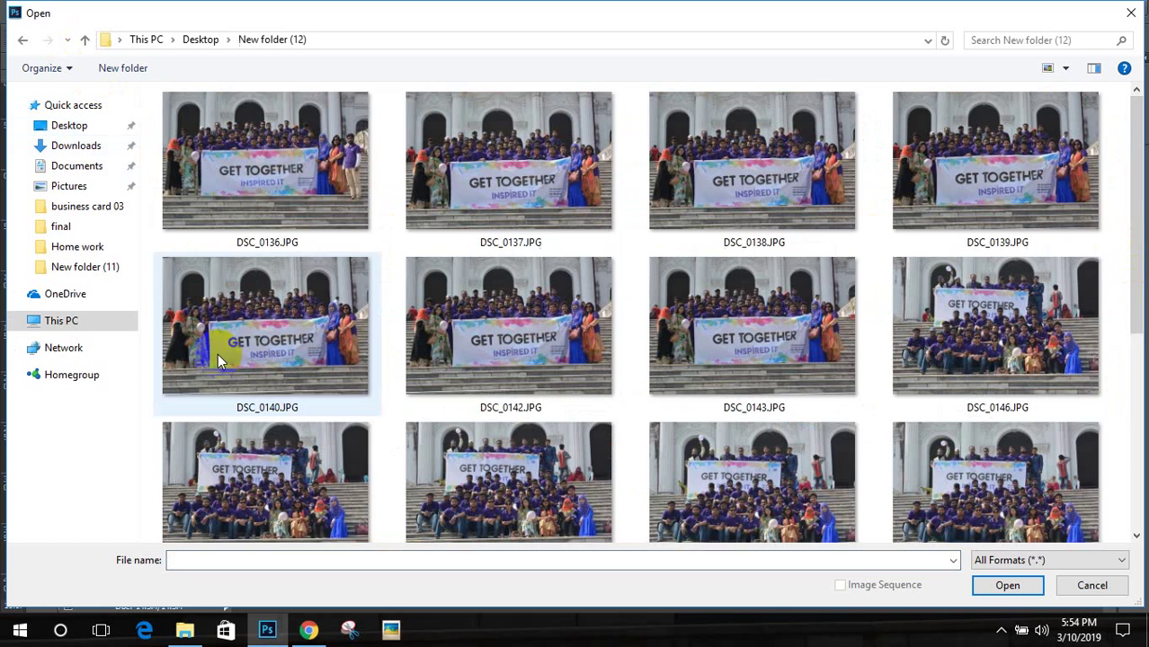
{"action": "left_click", "coordinate": [547, 153]}
{"action": "double_click", "coordinate": [547, 154]}
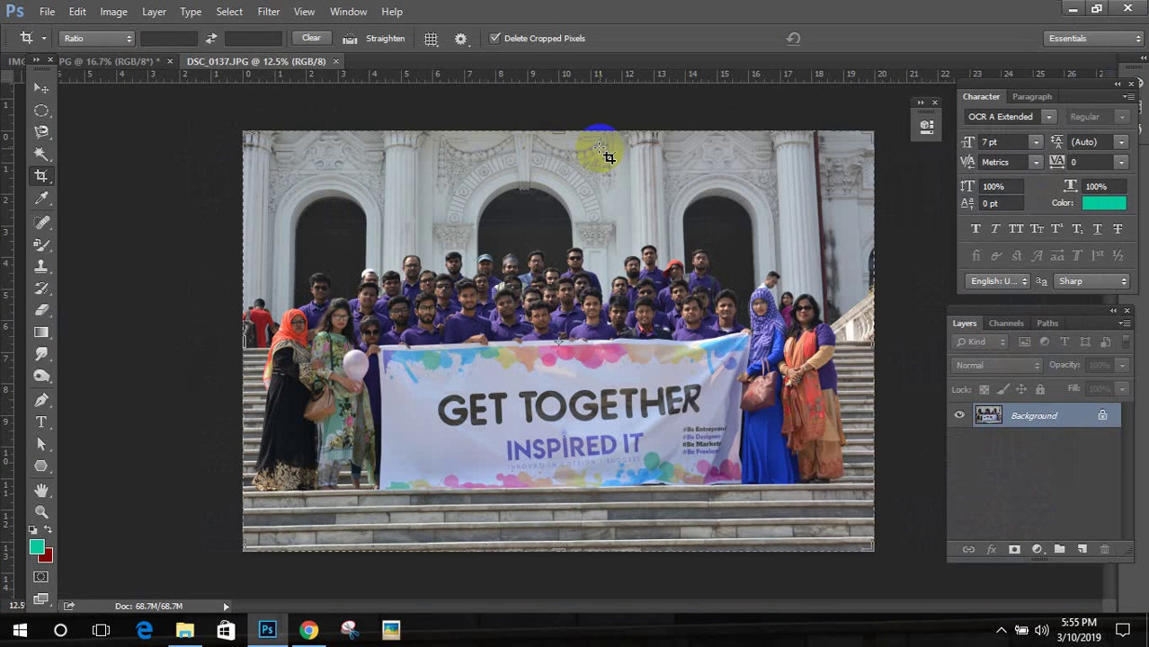
Step: Try cropping only the upper strip of the group photo, down to the tops of the dark doorways
{"action": "left_click", "coordinate": [522, 212]}
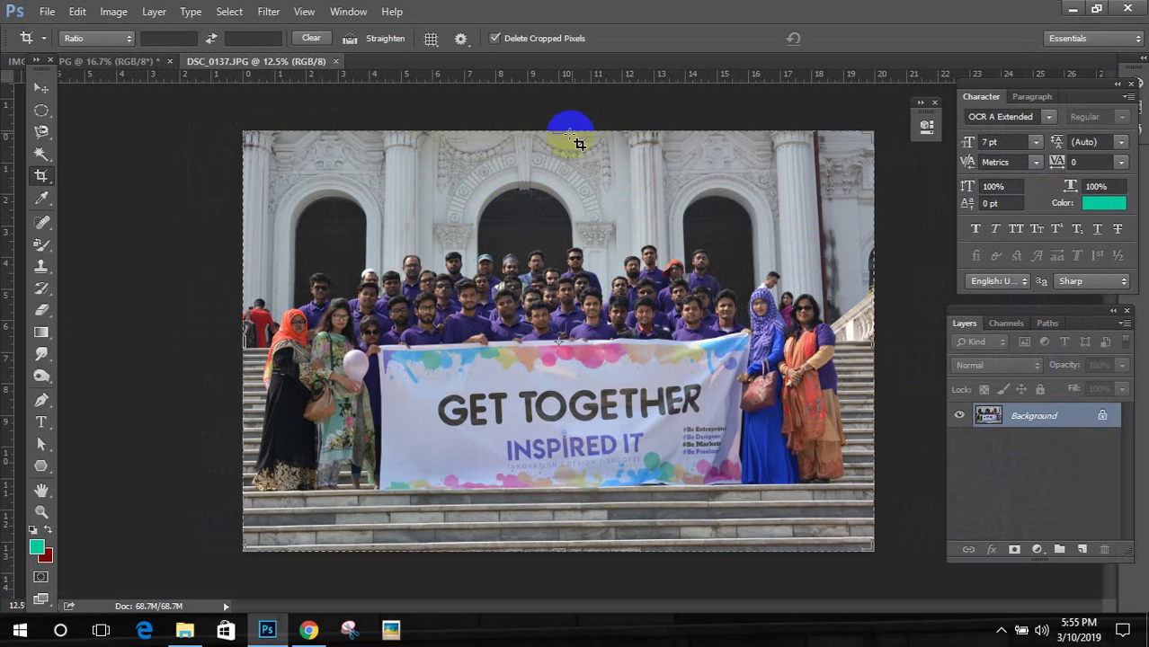
{"action": "left_click_drag", "start_coordinate": [561, 134], "coordinate": [557, 177]}
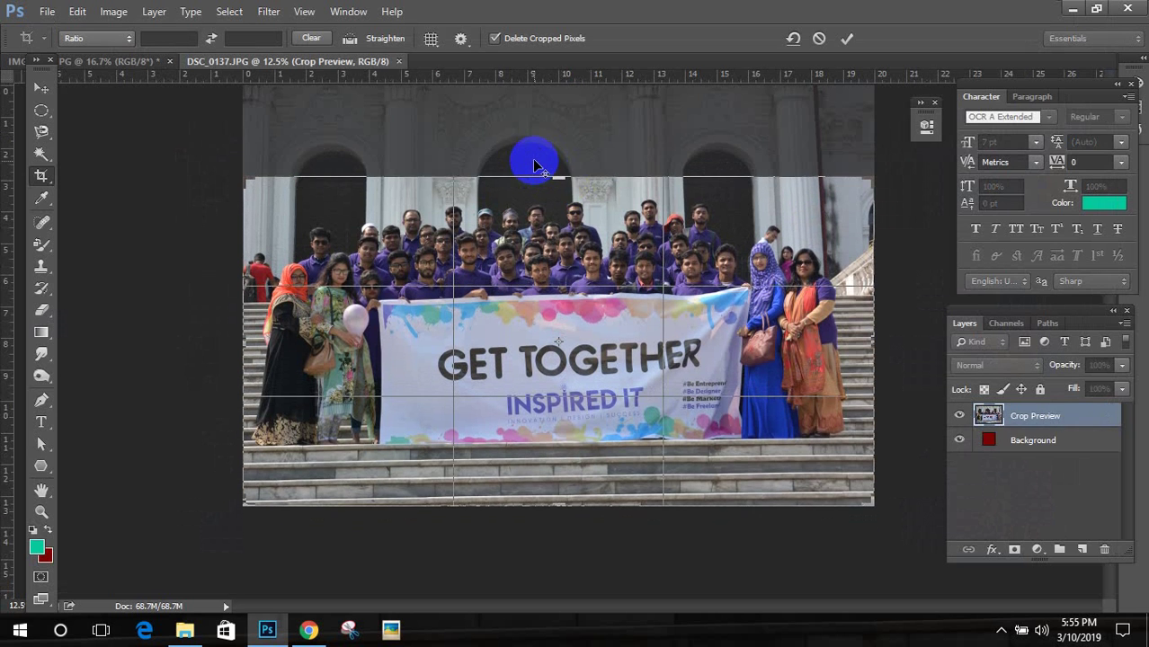
{"action": "key", "text": "Return"}
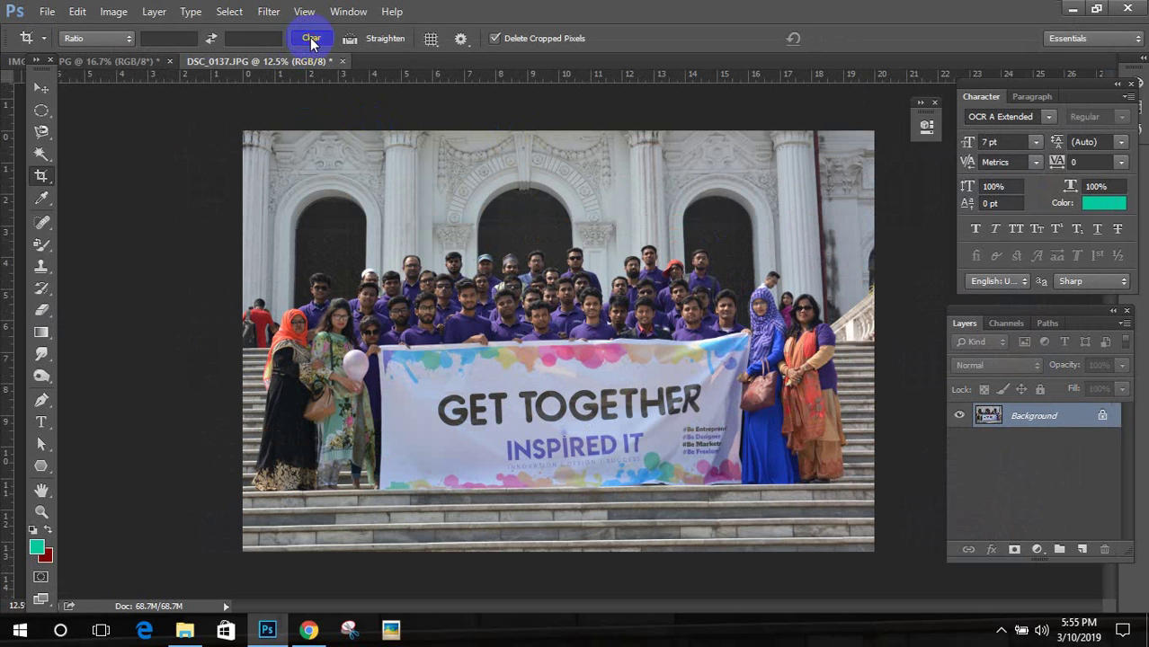
{"action": "left_click", "coordinate": [162, 39]}
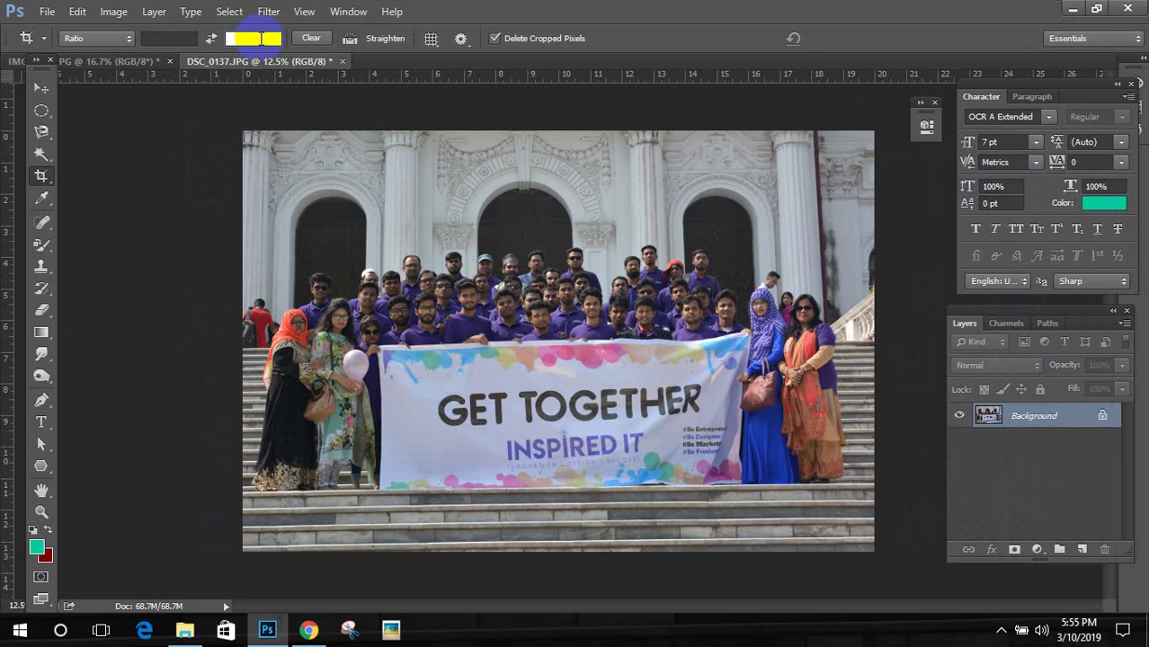
Step: Crop the group photo on all four sides so the frame sits closer around the people and the banner
{"action": "left_click", "coordinate": [482, 166]}
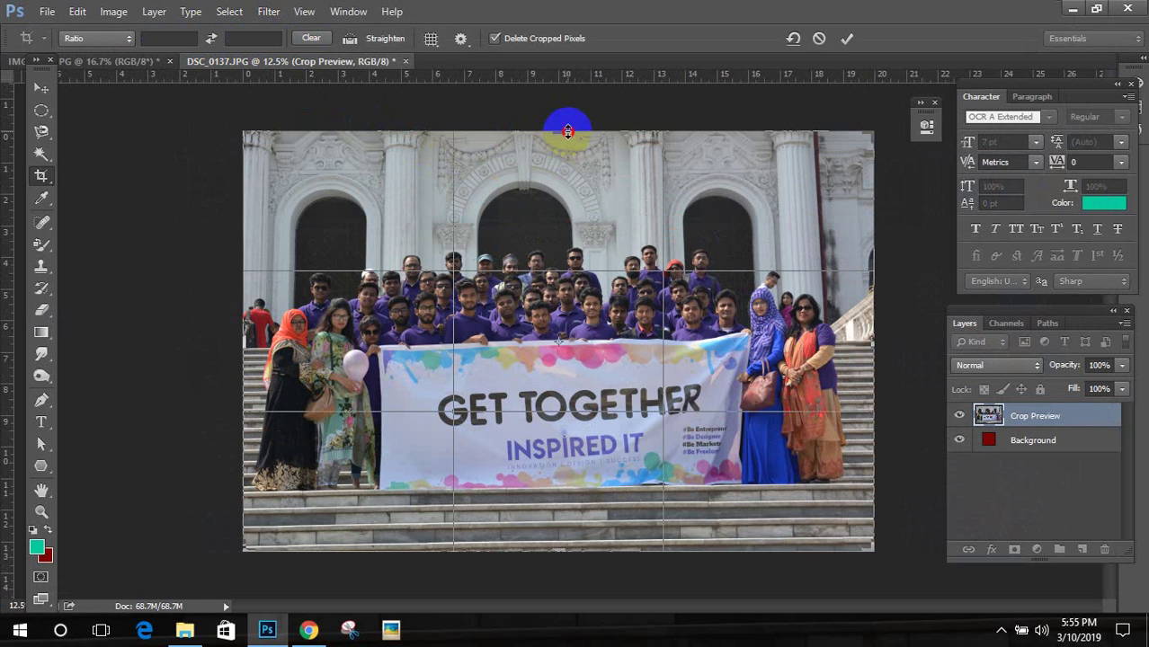
{"action": "left_click_drag", "start_coordinate": [562, 141], "coordinate": [552, 175]}
{"action": "left_click_drag", "start_coordinate": [562, 515], "coordinate": [598, 493]}
{"action": "left_click_drag", "start_coordinate": [873, 355], "coordinate": [860, 355]}
{"action": "left_click_drag", "start_coordinate": [256, 341], "coordinate": [261, 347]}
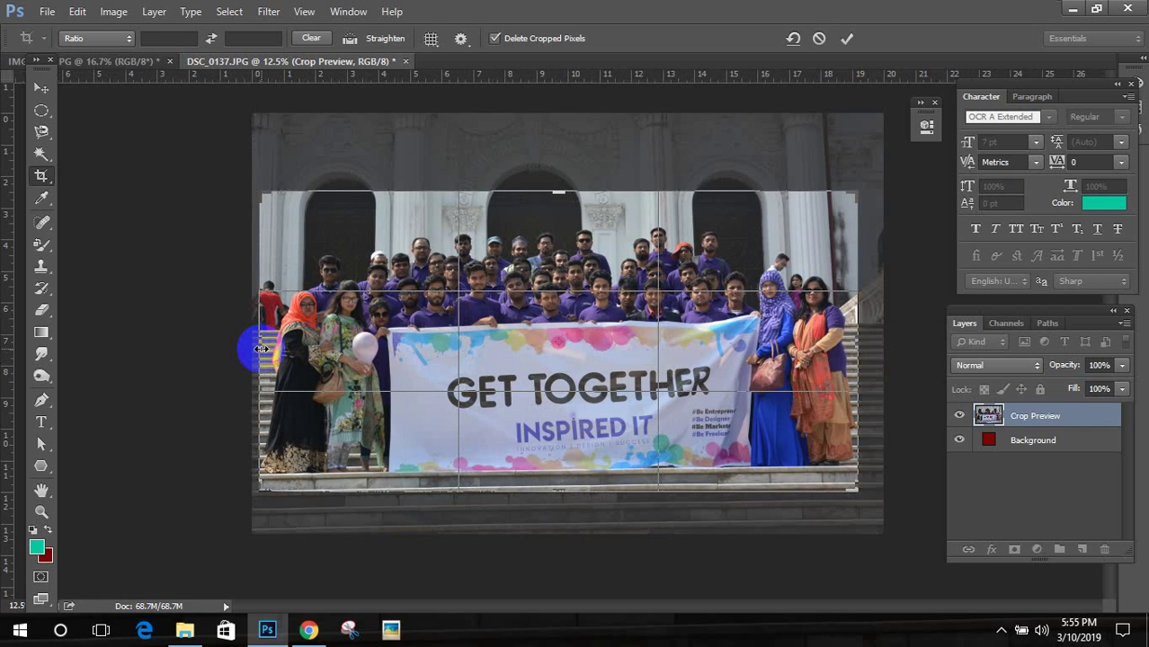
{"action": "key", "text": "Return"}
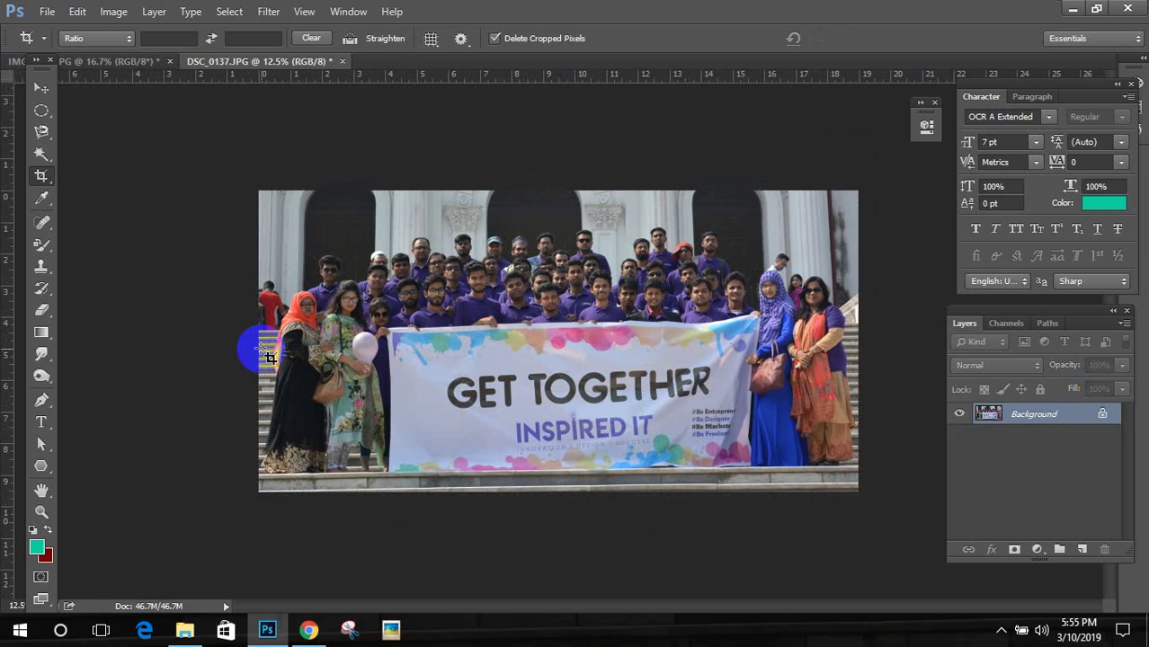
Step: Close the group photo DSC_0137.JPG and the lamp photo IMG_9172.JPG without saving
{"action": "left_click", "coordinate": [343, 62]}
{"action": "left_click", "coordinate": [580, 246]}
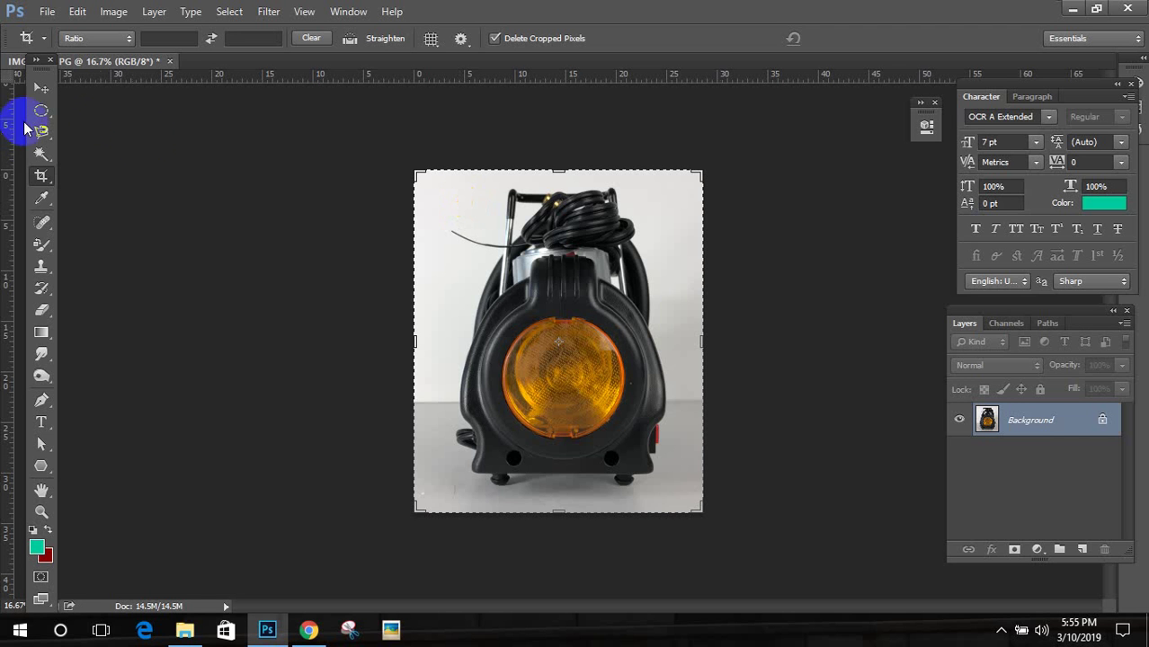
{"action": "left_click", "coordinate": [275, 210]}
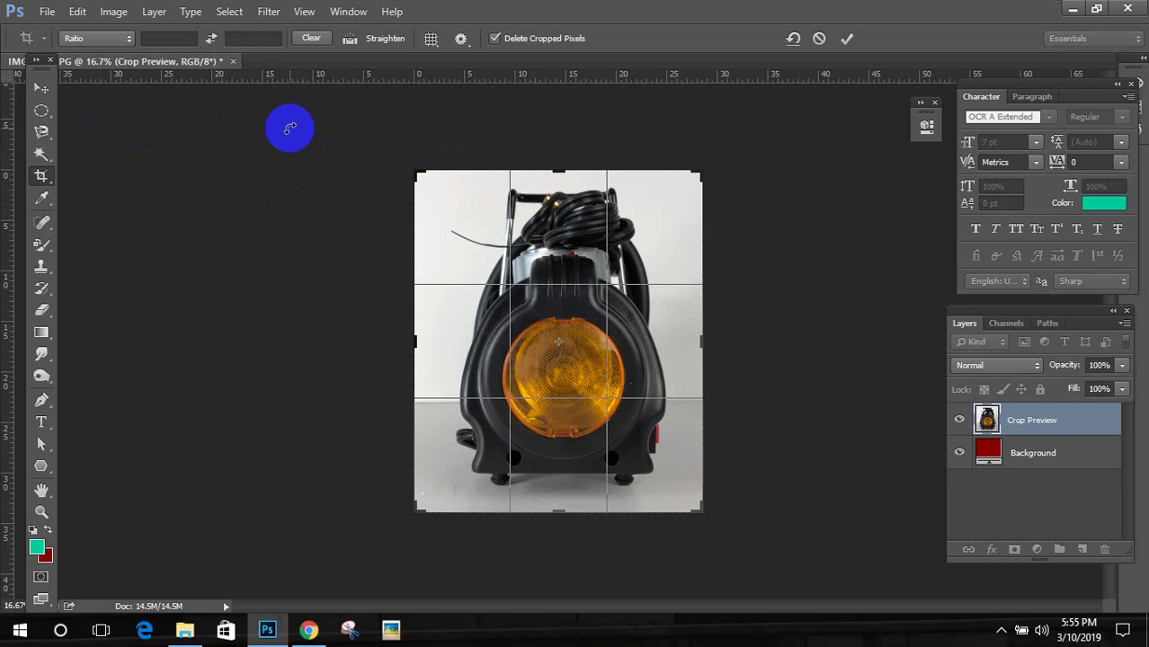
{"action": "key", "text": "Return"}
{"action": "left_click", "coordinate": [169, 61]}
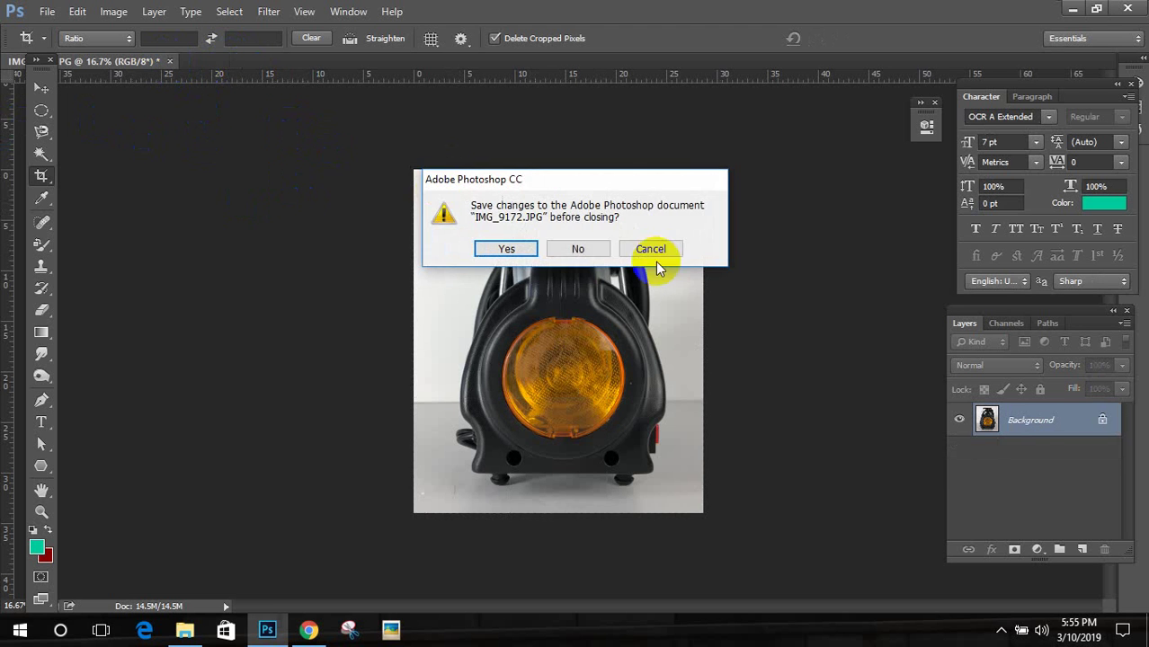
{"action": "left_click", "coordinate": [584, 247]}
Step: Open the business card mockup JPG from the Desktop
{"action": "left_click", "coordinate": [46, 11]}
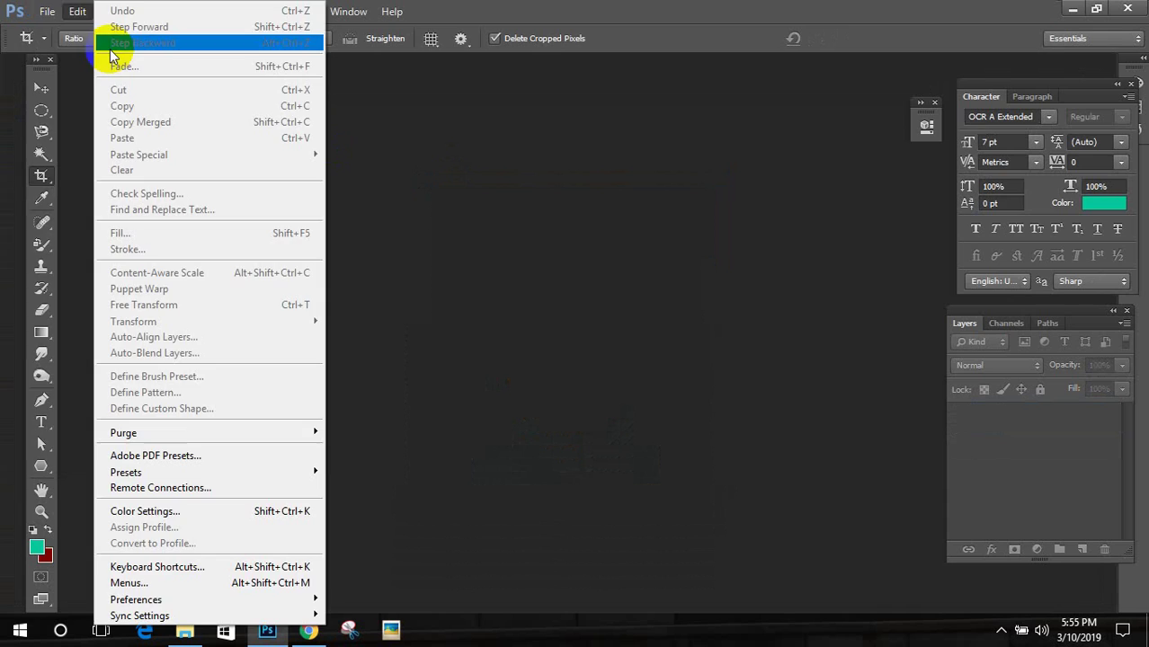
{"action": "left_click", "coordinate": [80, 52]}
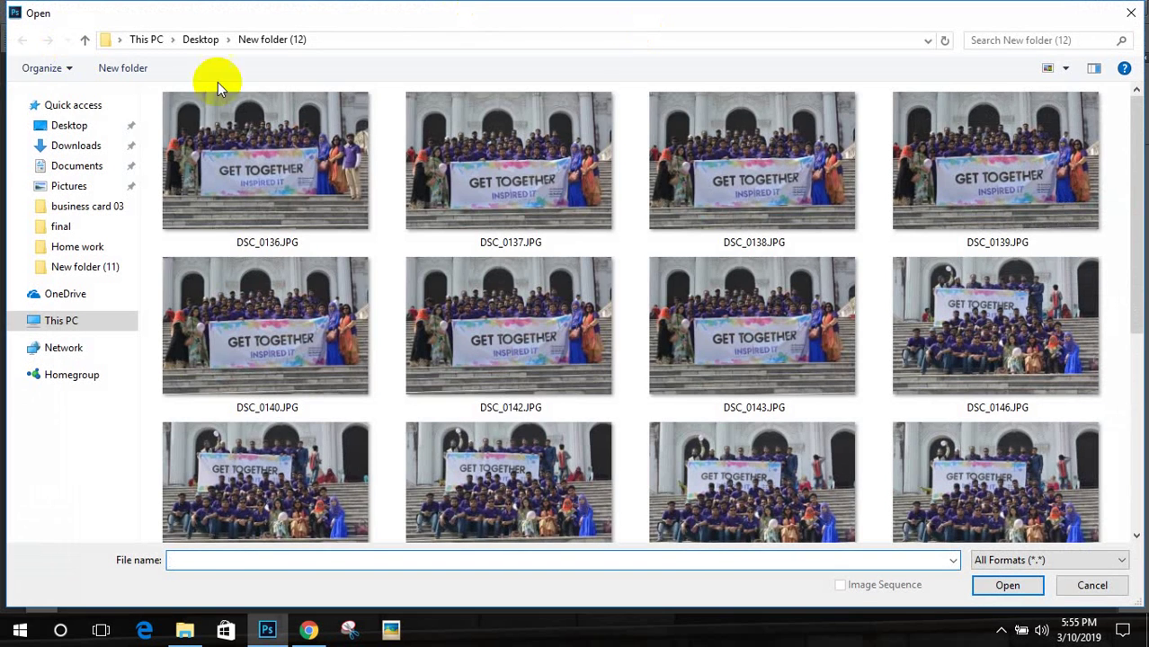
{"action": "left_click", "coordinate": [67, 126]}
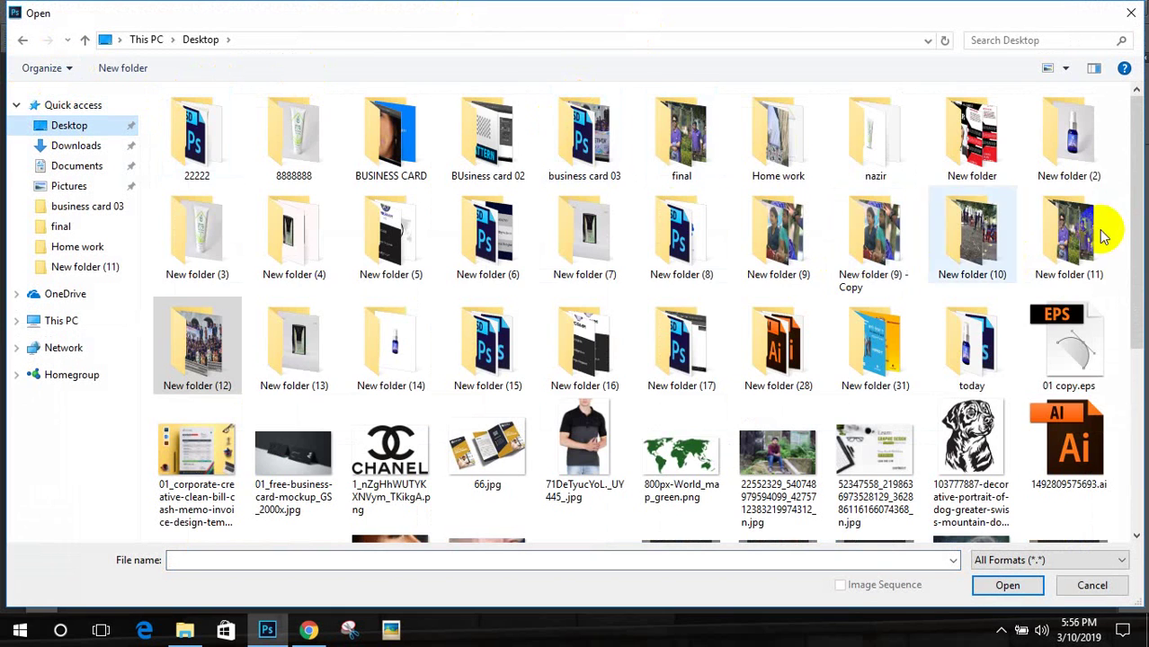
{"action": "left_click_drag", "start_coordinate": [1138, 256], "coordinate": [1140, 474]}
{"action": "double_click", "coordinate": [293, 465]}
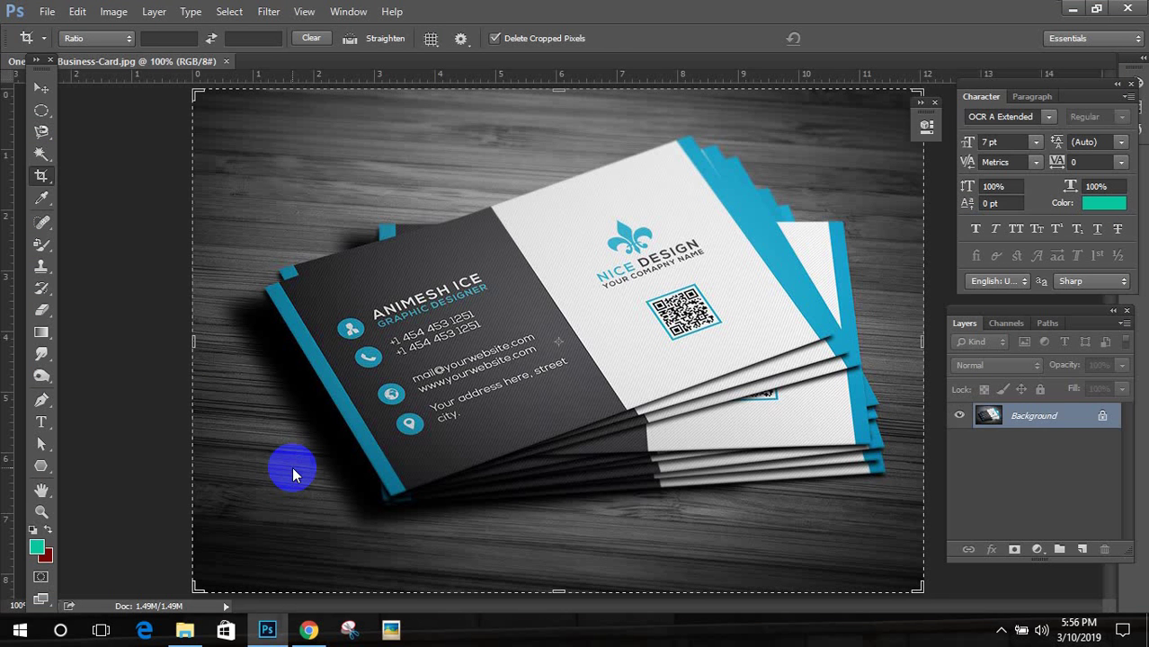
Step: Try a Perspective Crop on only a thin strip along the top business card's upper edge
{"action": "left_click", "coordinate": [40, 88]}
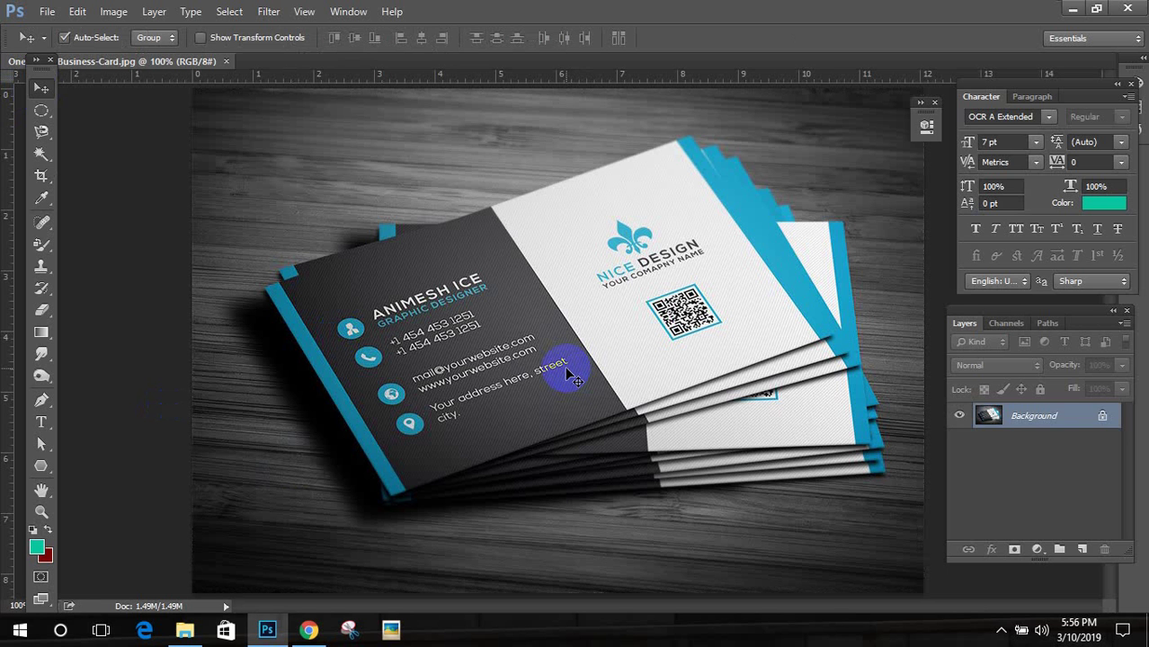
{"action": "left_click_drag", "start_coordinate": [41, 173], "coordinate": [98, 195]}
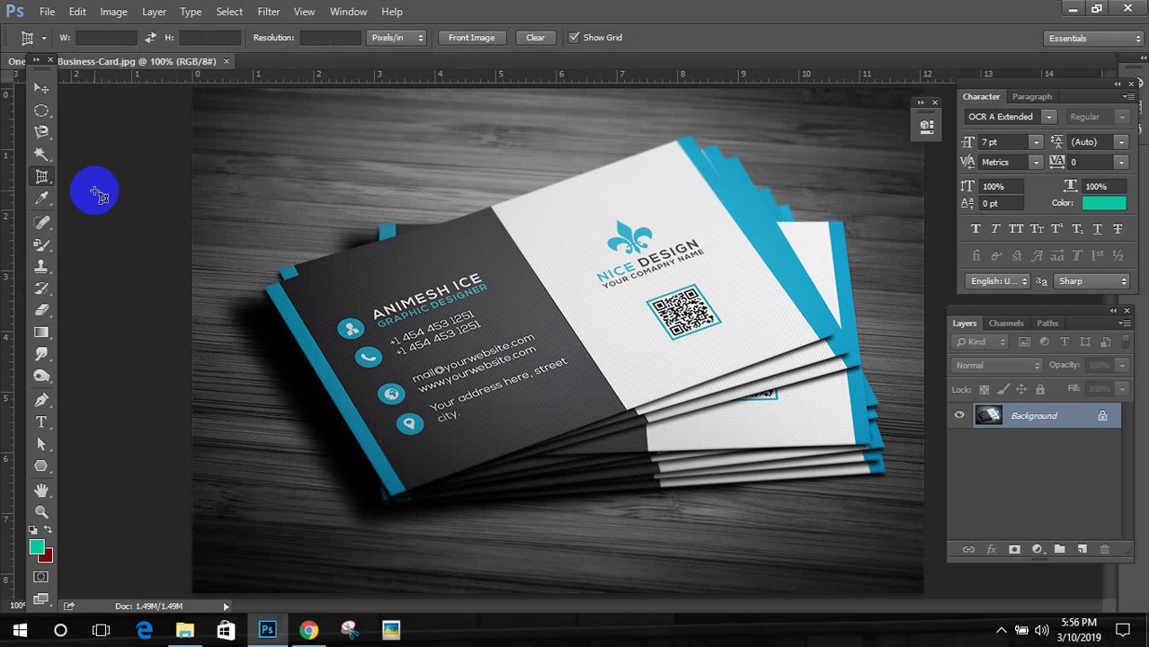
{"action": "left_click", "coordinate": [266, 292]}
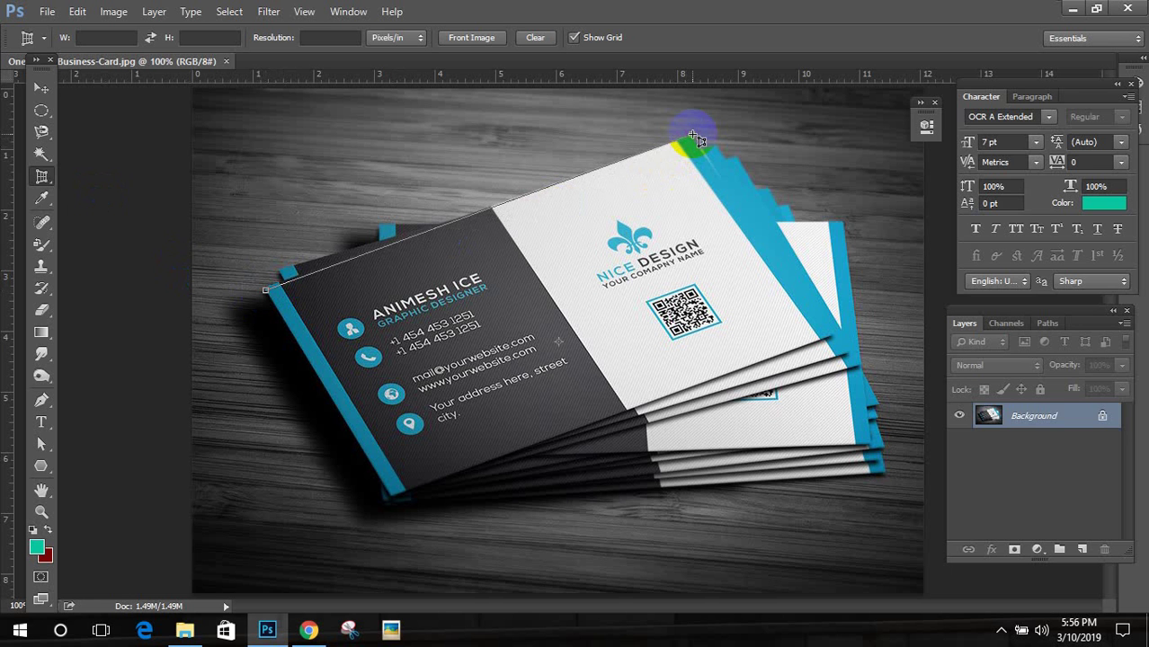
{"action": "left_click", "coordinate": [693, 137]}
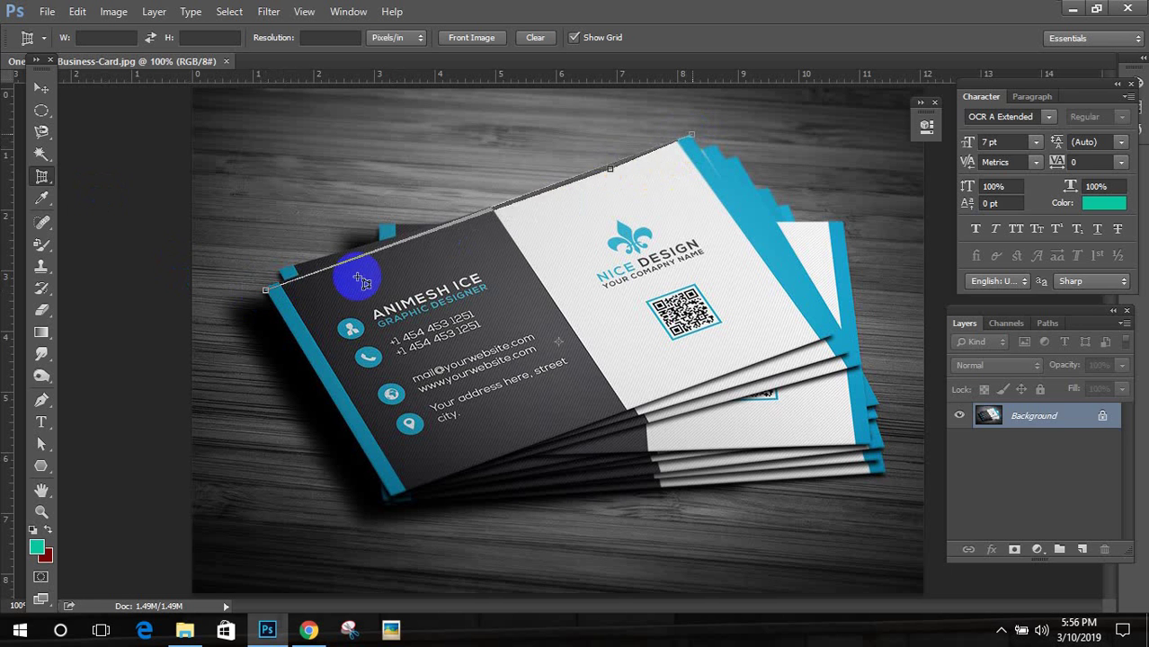
{"action": "left_click", "coordinate": [286, 303]}
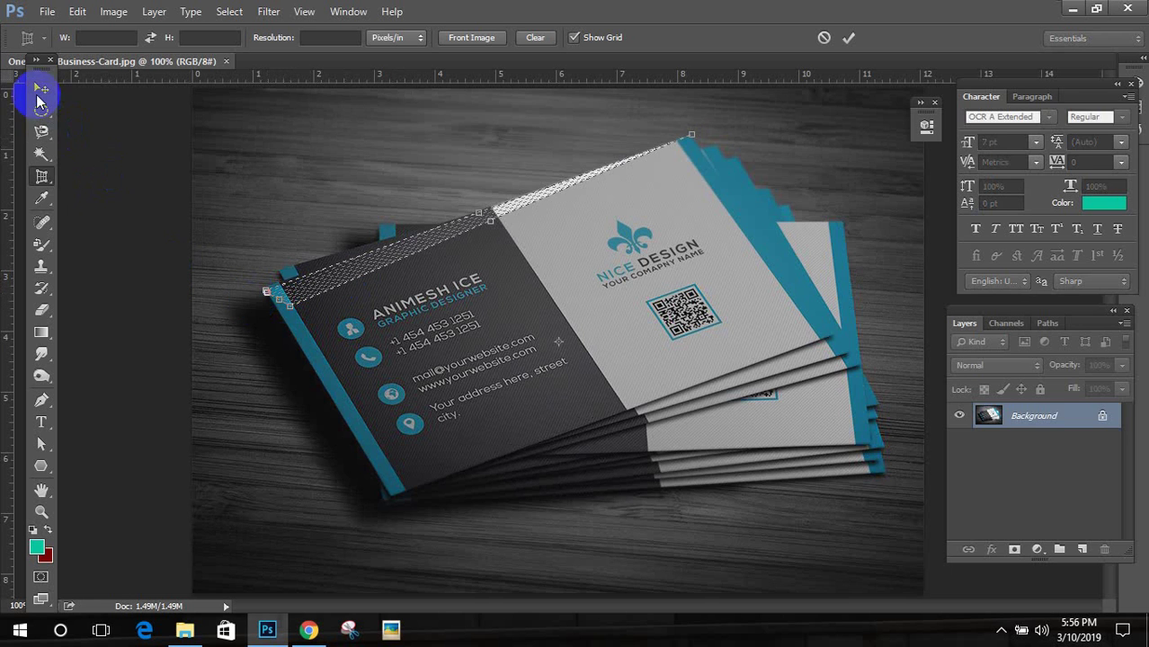
{"action": "left_click", "coordinate": [39, 95]}
{"action": "left_click", "coordinate": [587, 245]}
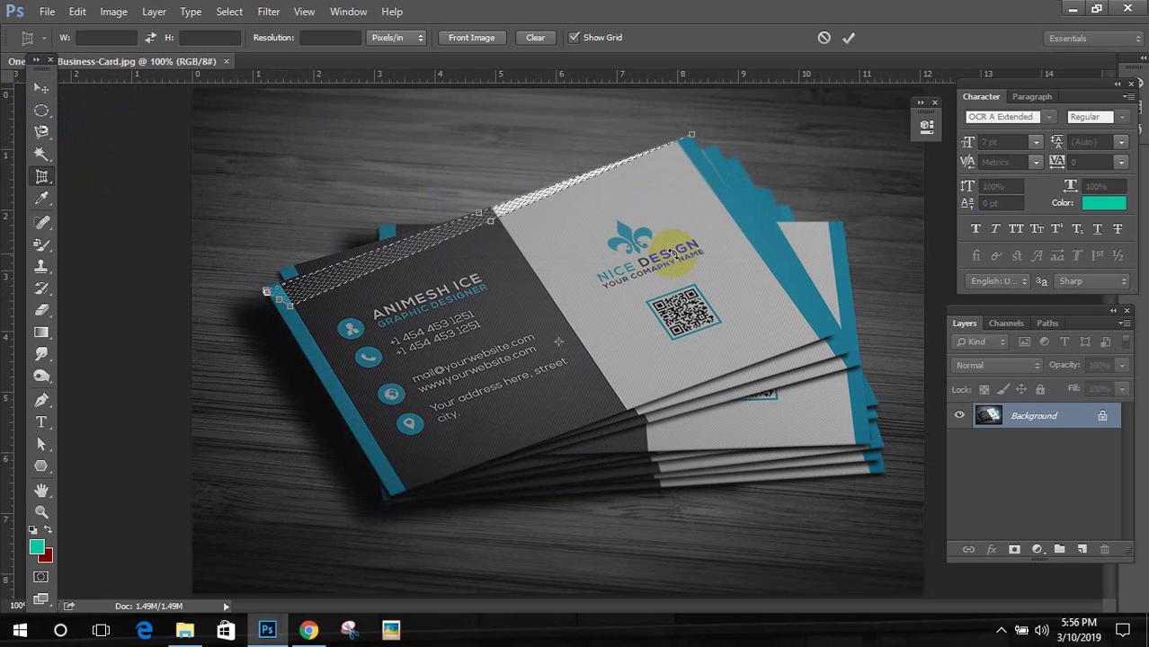
{"action": "double_click", "coordinate": [568, 217]}
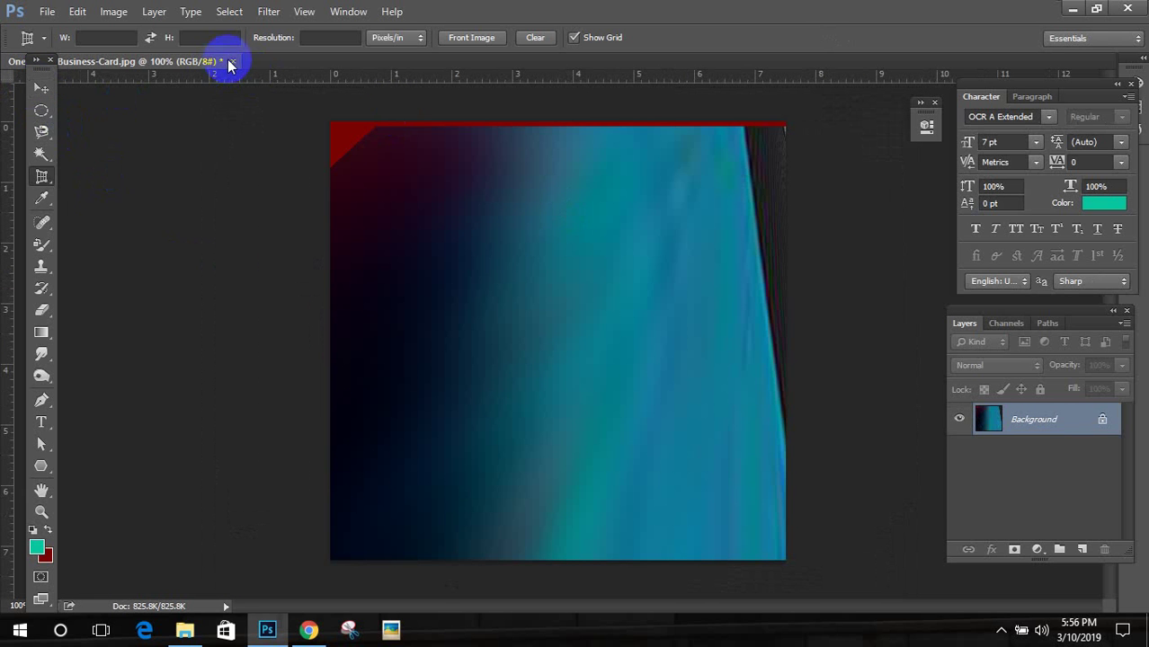
Step: Close One-Sided-Business-Card.jpg without saving and reopen the original from the Desktop
{"action": "left_click", "coordinate": [230, 61]}
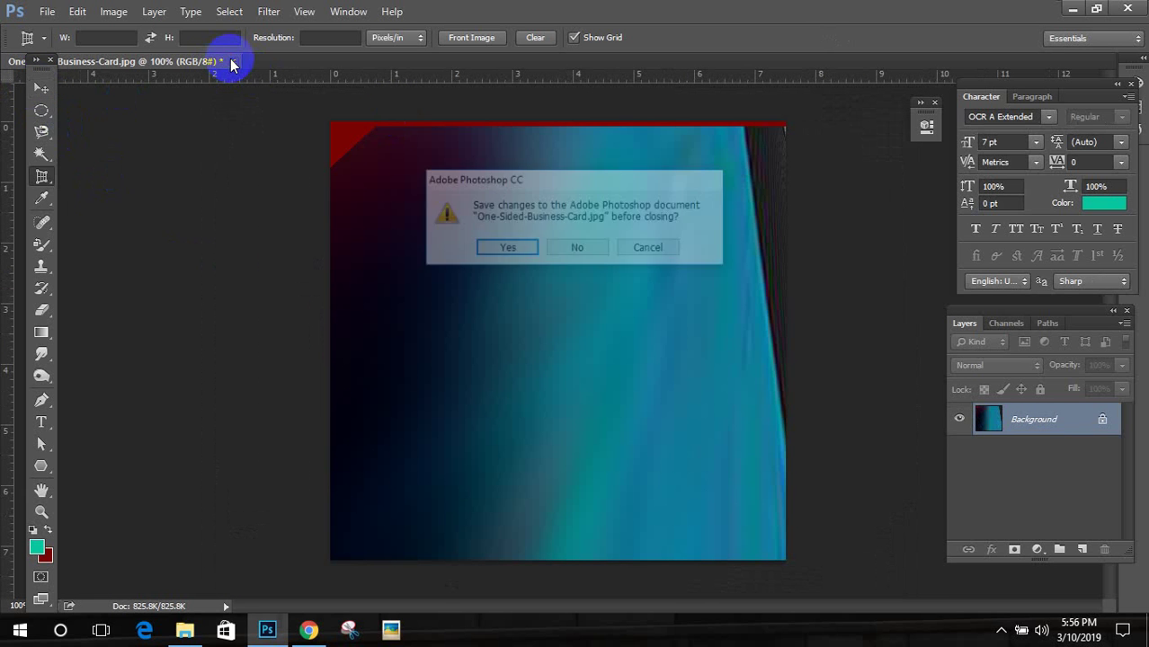
{"action": "left_click", "coordinate": [586, 253]}
{"action": "left_click", "coordinate": [43, 11]}
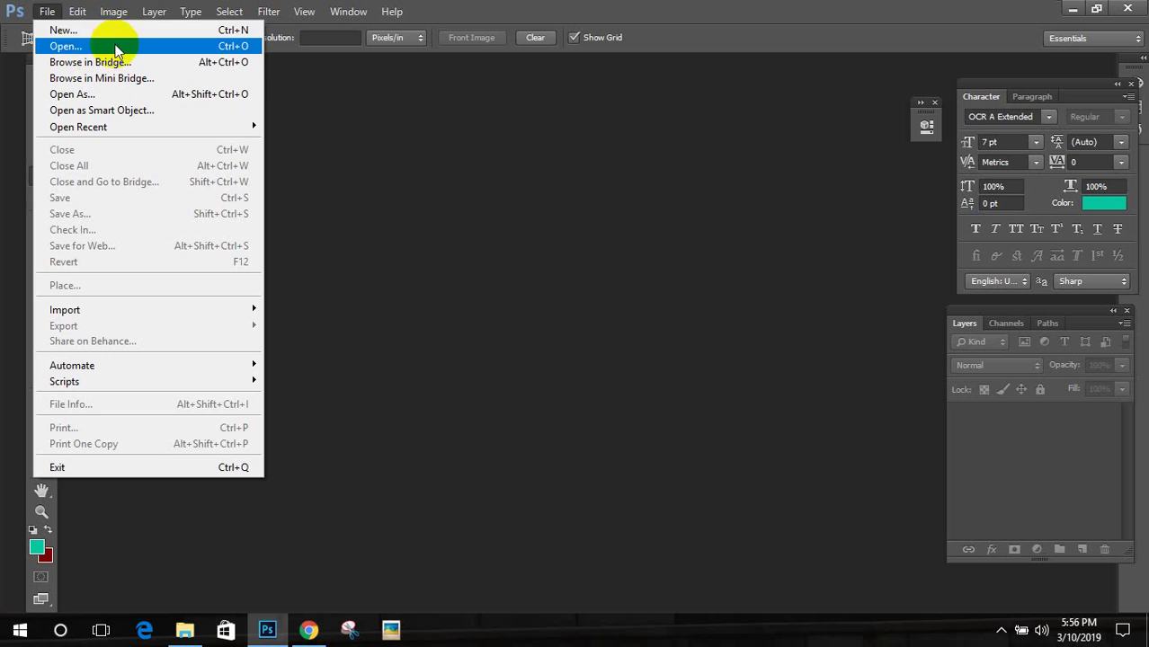
{"action": "left_click", "coordinate": [490, 233]}
{"action": "left_click", "coordinate": [45, 12]}
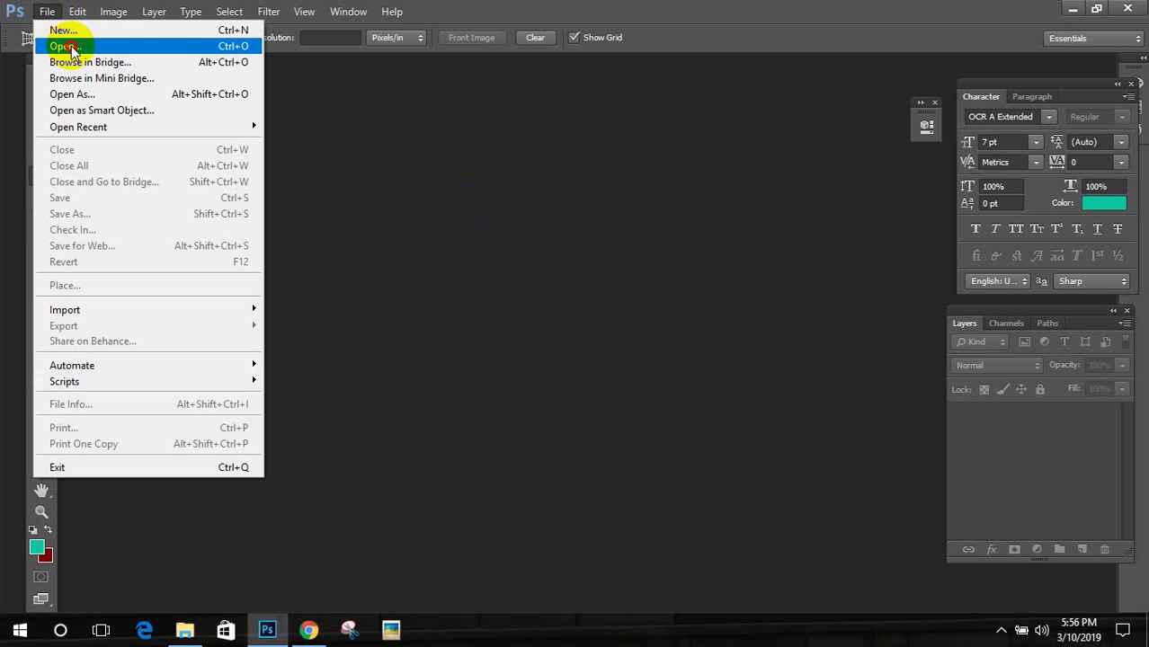
{"action": "left_click", "coordinate": [61, 44]}
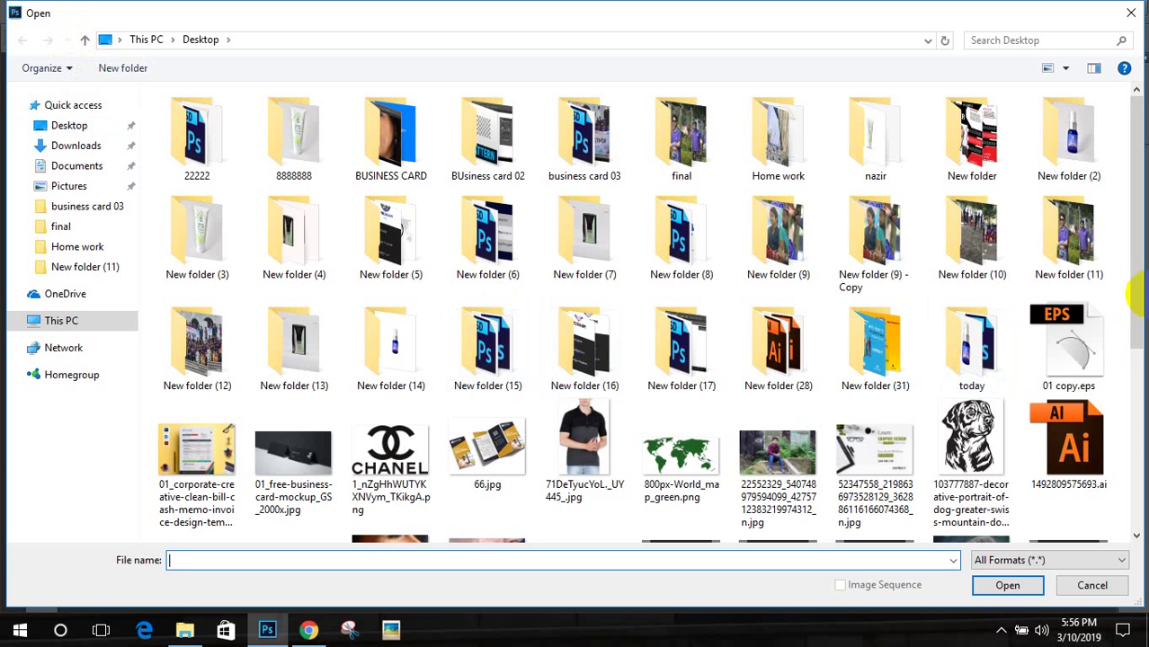
{"action": "left_click_drag", "start_coordinate": [1137, 241], "coordinate": [1142, 430]}
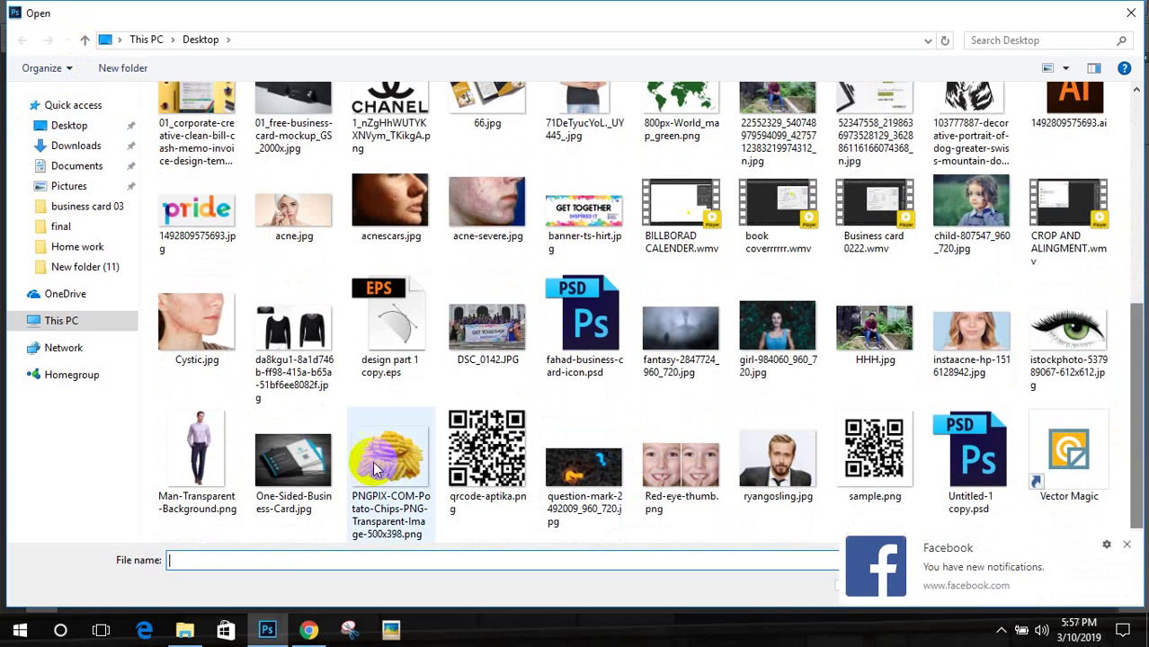
{"action": "double_click", "coordinate": [294, 499]}
{"action": "left_click", "coordinate": [1126, 544]}
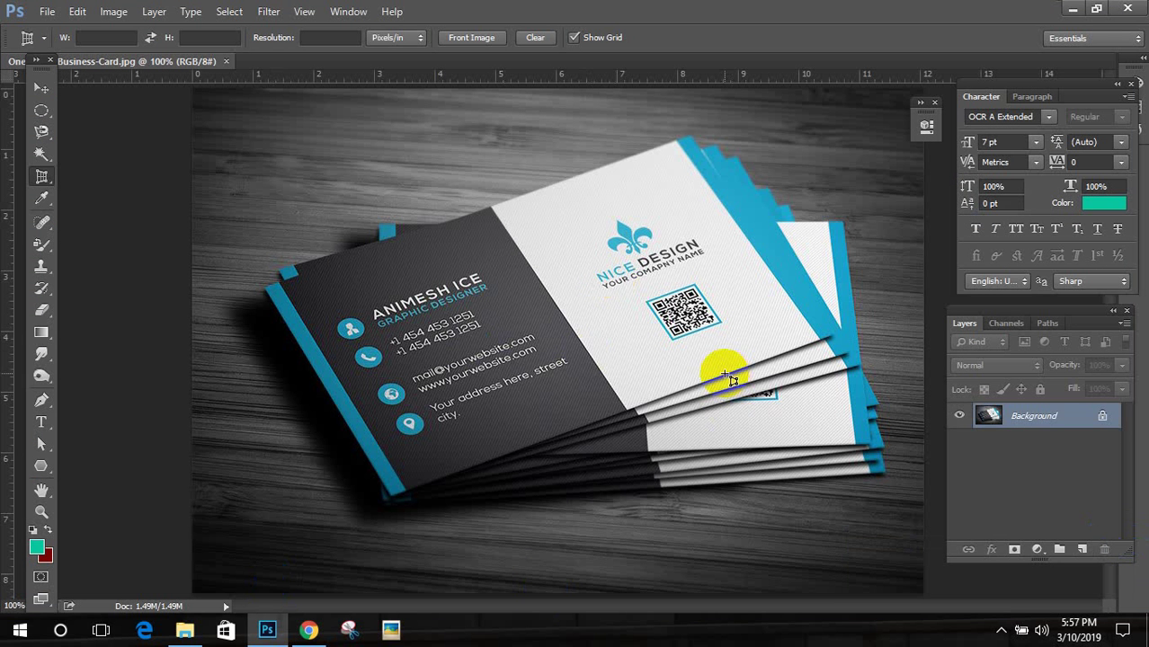
Step: Straighten the top business card with a Perspective Crop placed on its four outer corners
{"action": "left_click", "coordinate": [43, 176]}
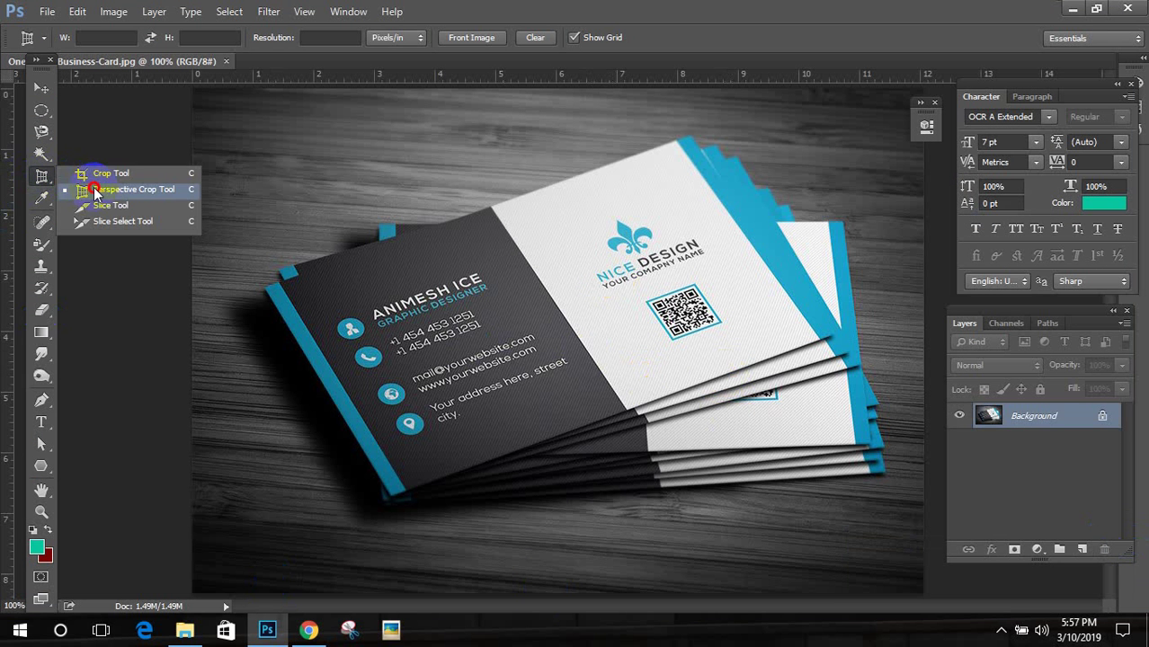
{"action": "left_click", "coordinate": [63, 185]}
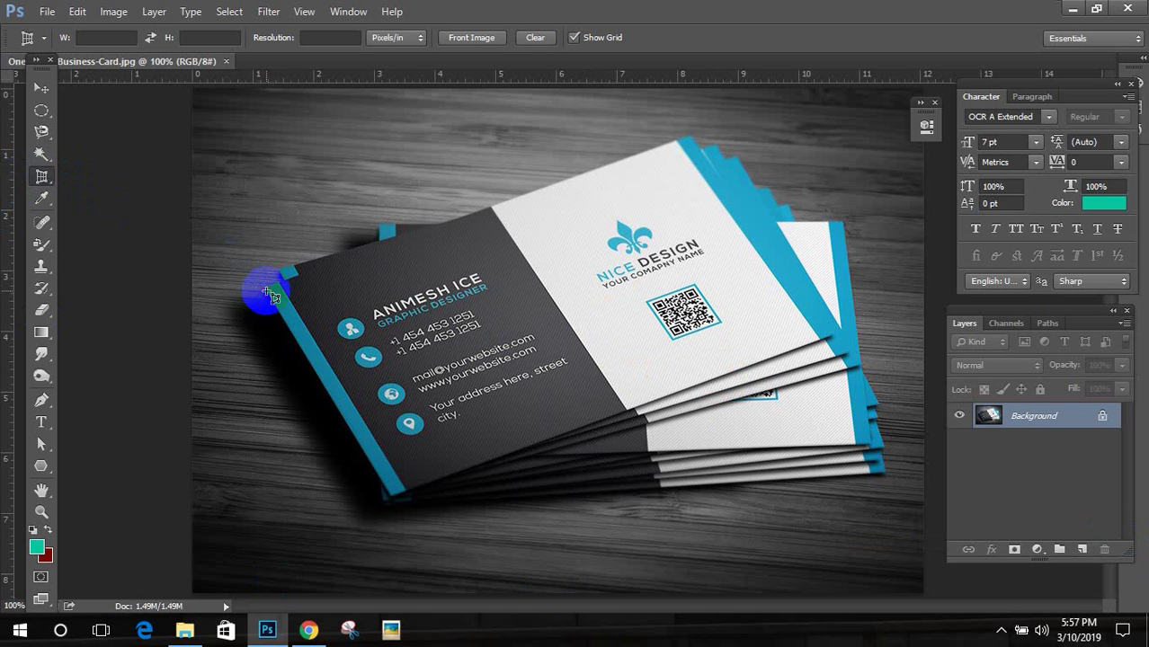
{"action": "left_click", "coordinate": [687, 139]}
{"action": "left_click", "coordinate": [820, 343]}
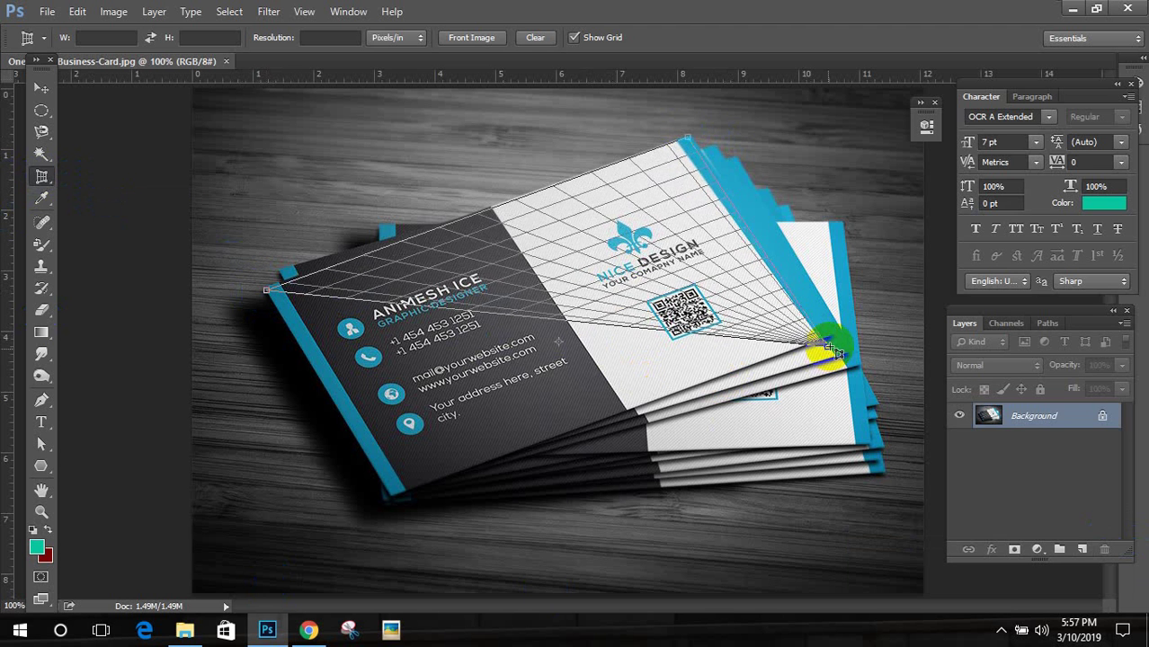
{"action": "left_click_drag", "start_coordinate": [405, 470], "coordinate": [393, 499]}
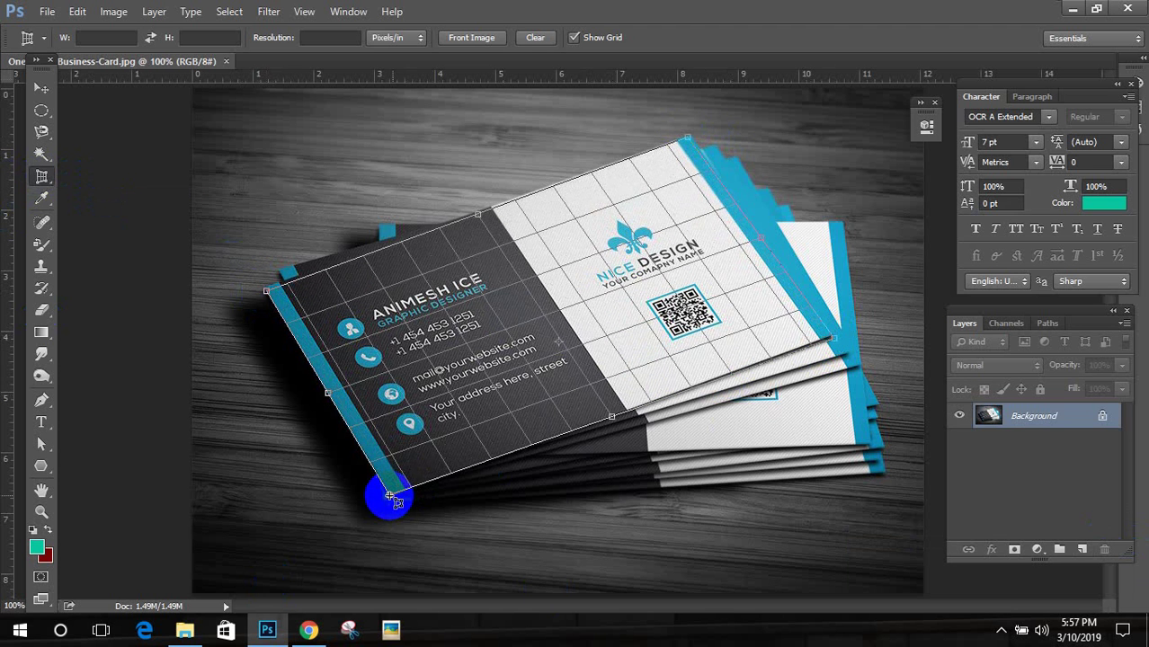
{"action": "left_click", "coordinate": [391, 497]}
{"action": "key", "text": "Return"}
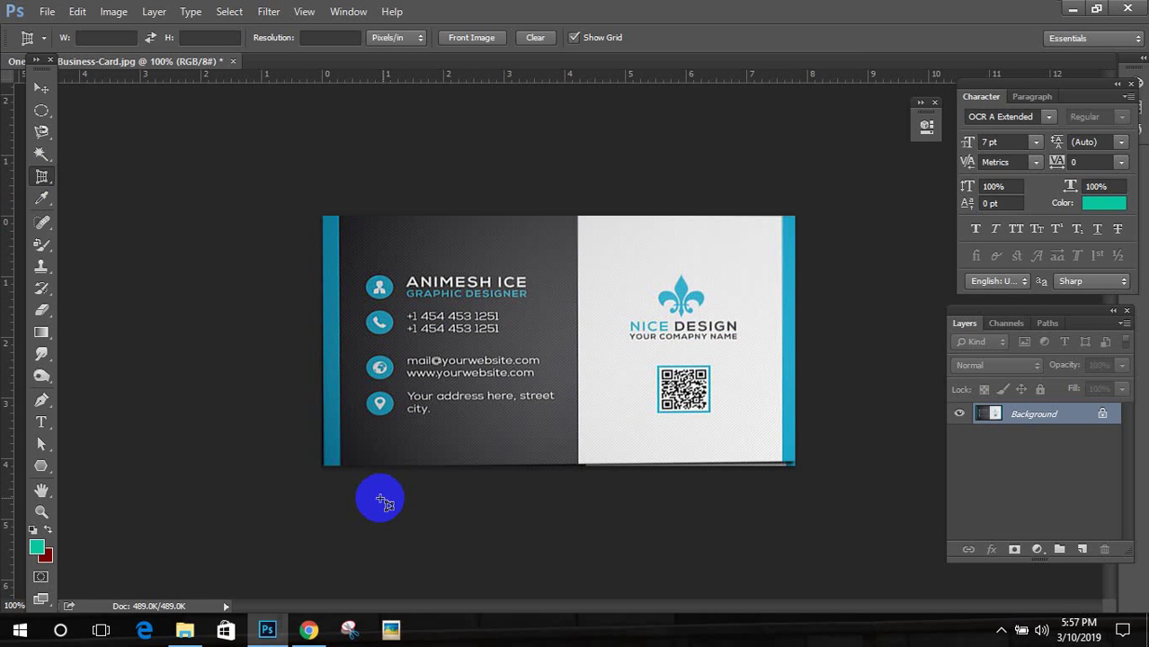
Step: Open the trifold brochure mockup 66.jpg from the Desktop
{"action": "left_click", "coordinate": [45, 11]}
{"action": "left_click", "coordinate": [69, 37]}
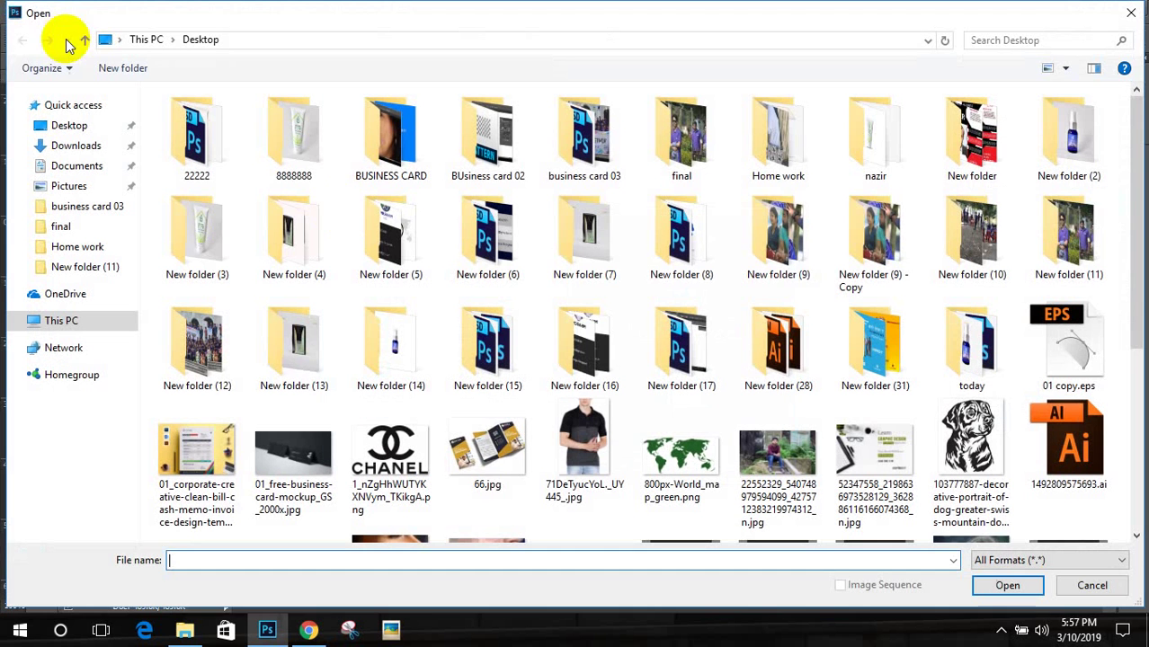
{"action": "left_click_drag", "start_coordinate": [1131, 257], "coordinate": [1135, 440]}
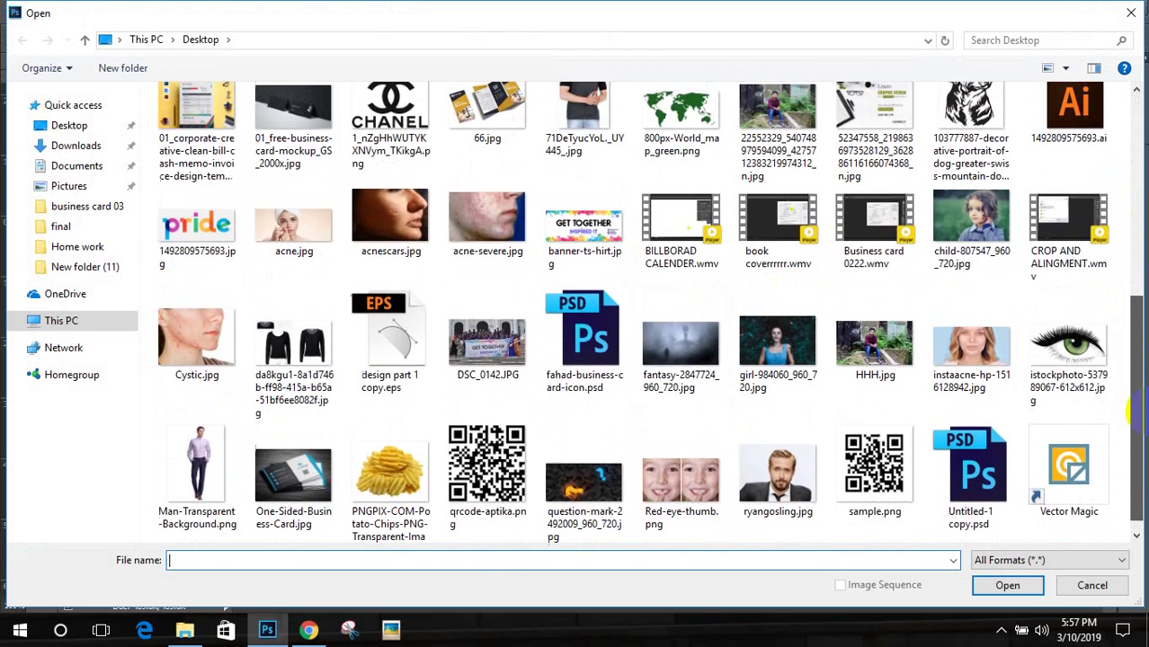
{"action": "scroll", "coordinate": [1115, 293], "scroll_direction": "up", "scroll_amount": 1}
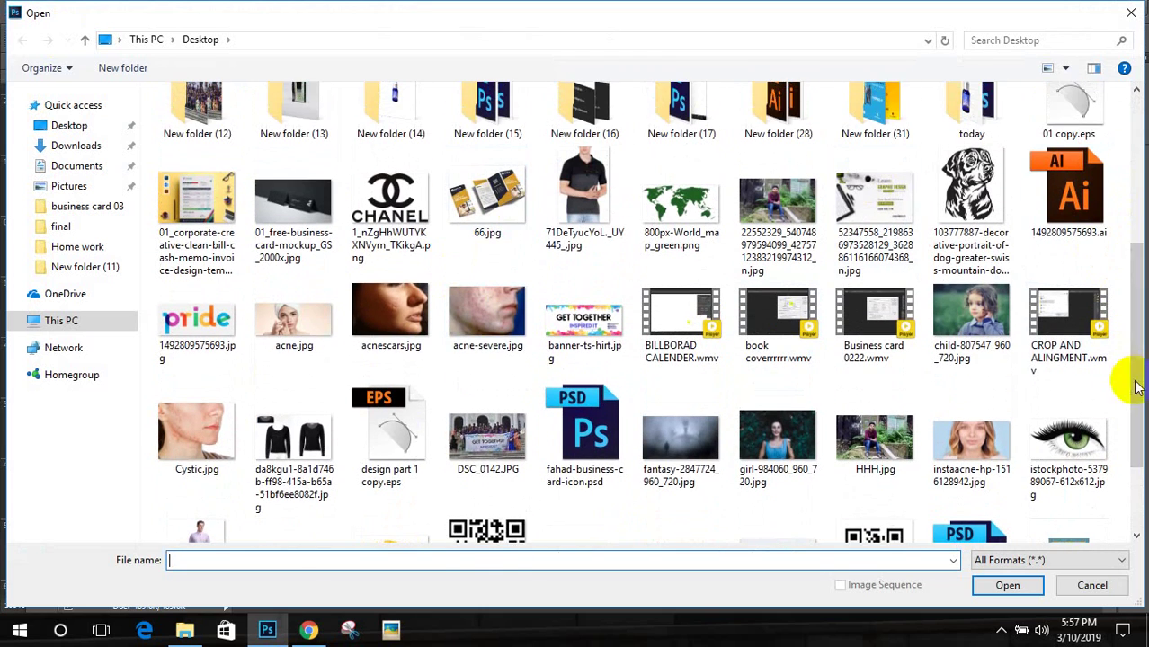
{"action": "left_click_drag", "start_coordinate": [1137, 372], "coordinate": [1140, 475]}
{"action": "scroll", "coordinate": [1138, 431], "scroll_direction": "up", "scroll_amount": 2}
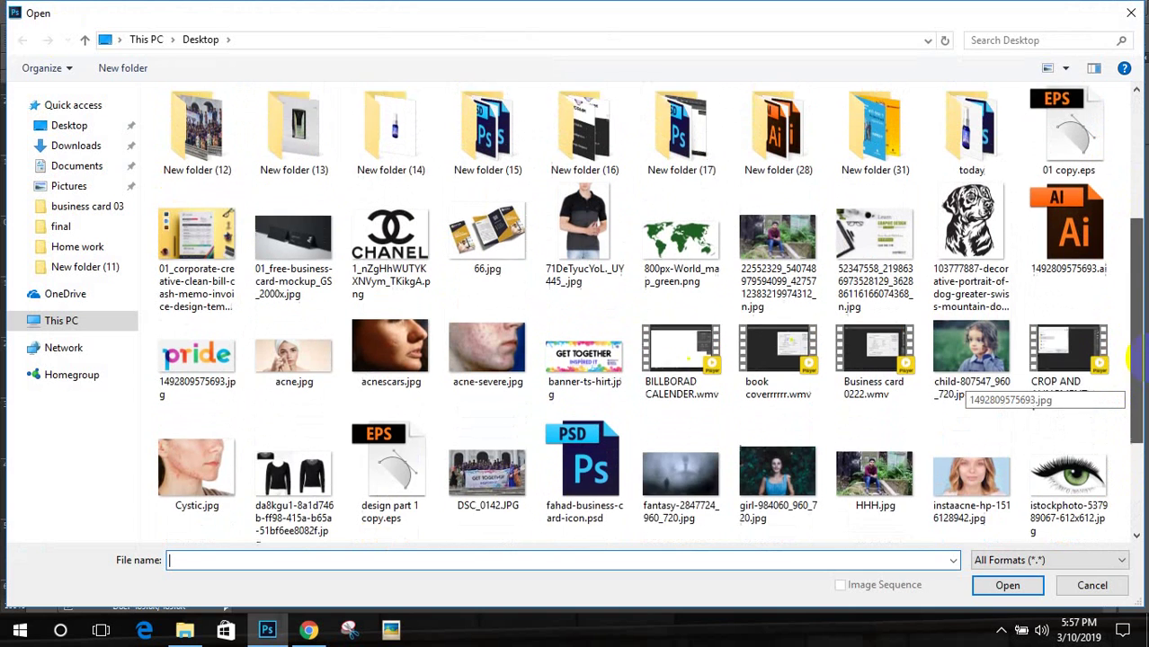
{"action": "left_click", "coordinate": [500, 232]}
{"action": "double_click", "coordinate": [500, 232]}
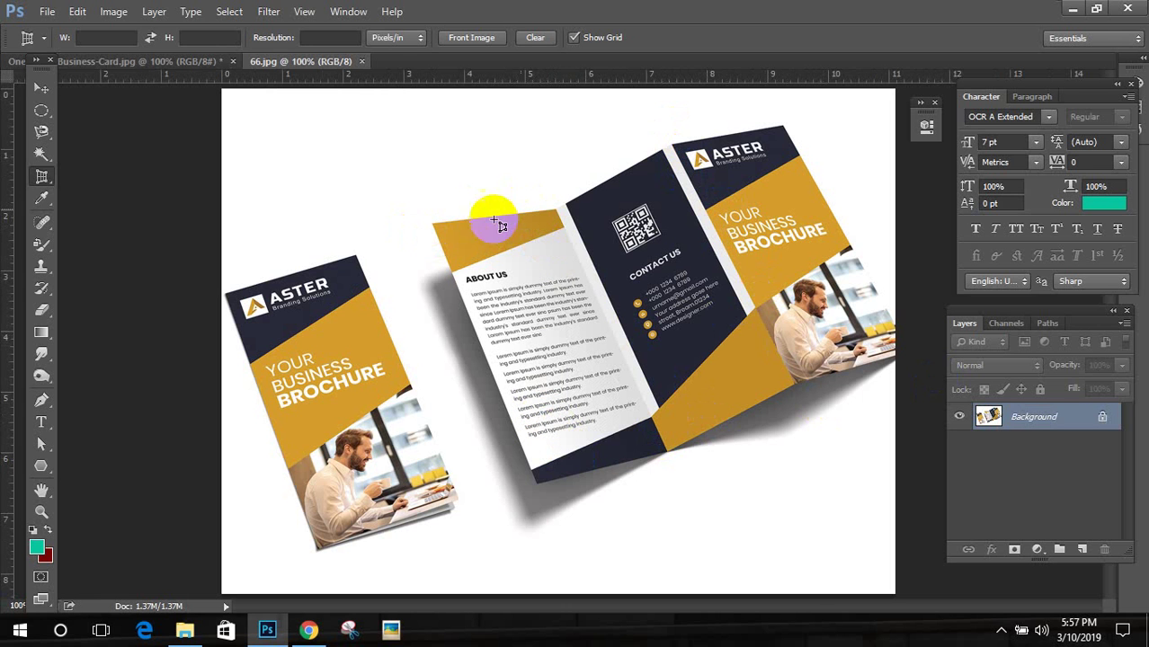
Step: Isolate and straighten the open brochure's ABOUT US panel with a Perspective Crop on its four corners
{"action": "left_click", "coordinate": [431, 228]}
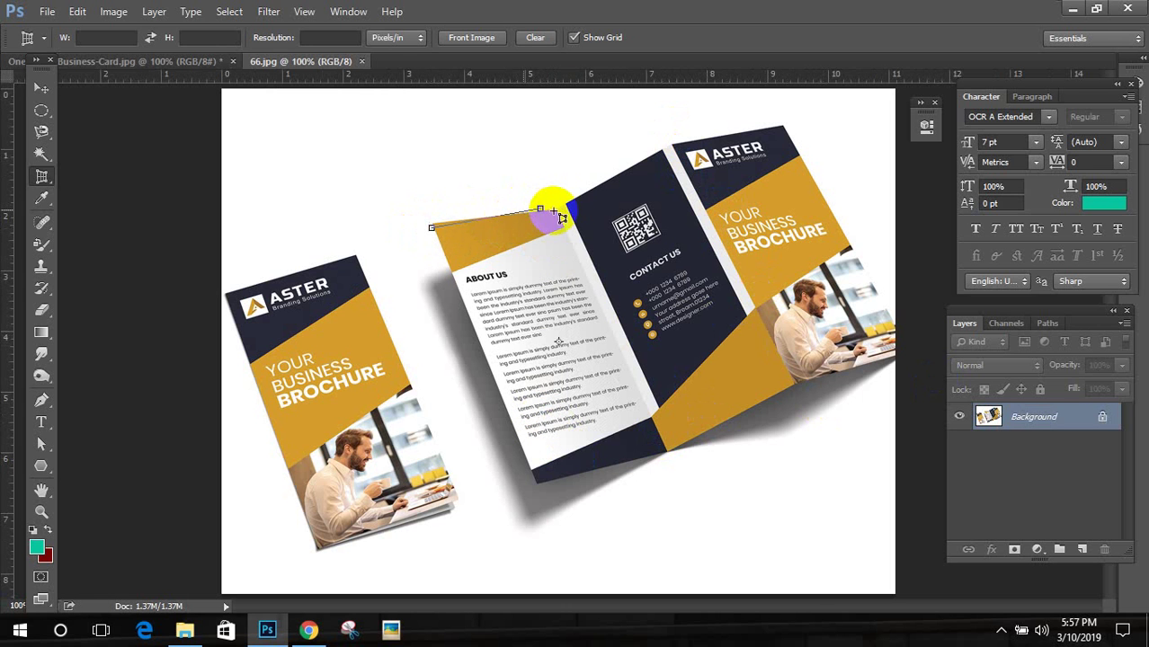
{"action": "left_click", "coordinate": [556, 213]}
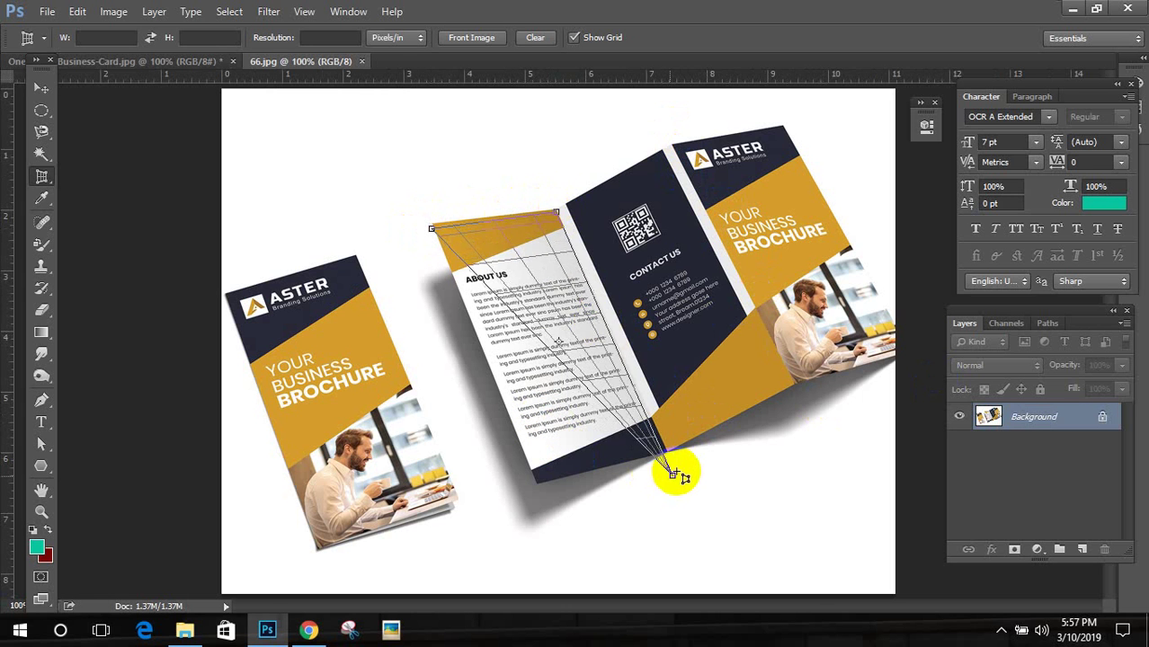
{"action": "left_click", "coordinate": [669, 452]}
{"action": "left_click_drag", "start_coordinate": [549, 488], "coordinate": [544, 490]}
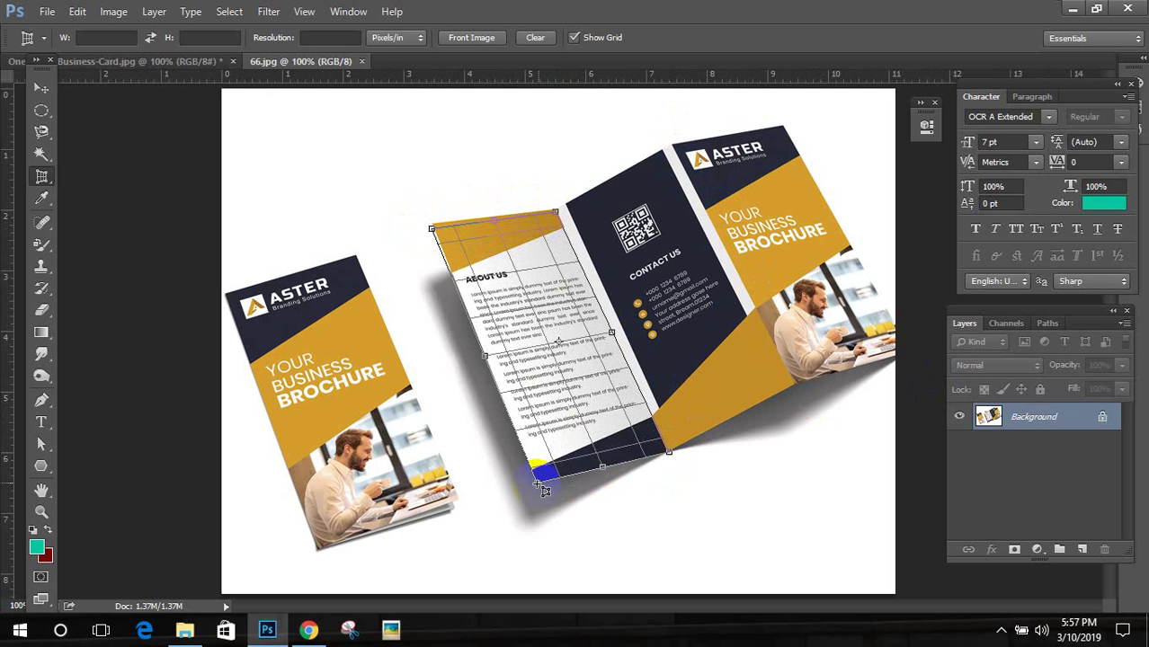
{"action": "double_click", "coordinate": [537, 488]}
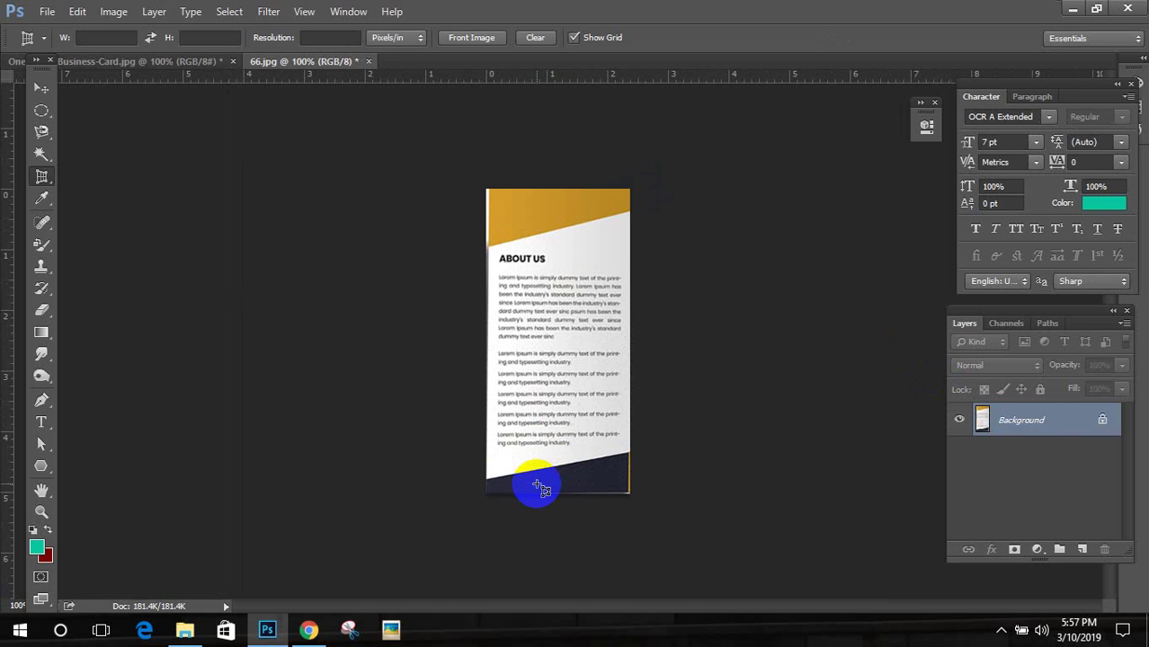
Step: Examine the cropped ABOUT US panel and its text up close and at full size
{"action": "left_click", "coordinate": [503, 432]}
{"action": "left_click", "coordinate": [530, 211]}
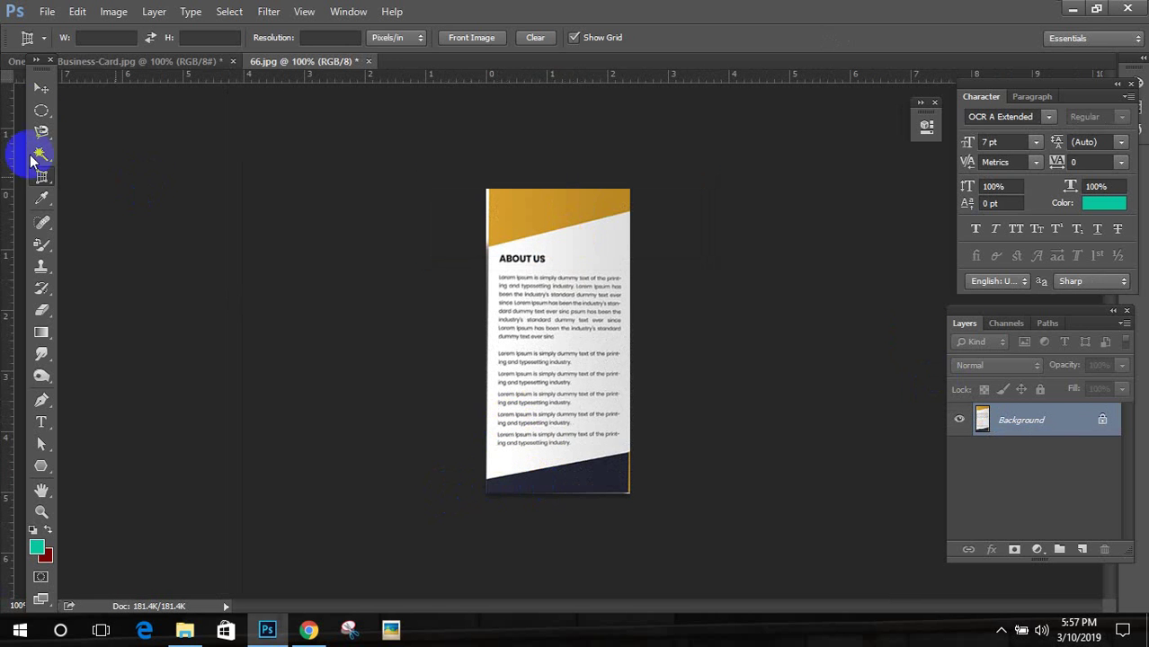
{"action": "left_click", "coordinate": [40, 88]}
{"action": "left_click_drag", "start_coordinate": [457, 298], "coordinate": [392, 324]}
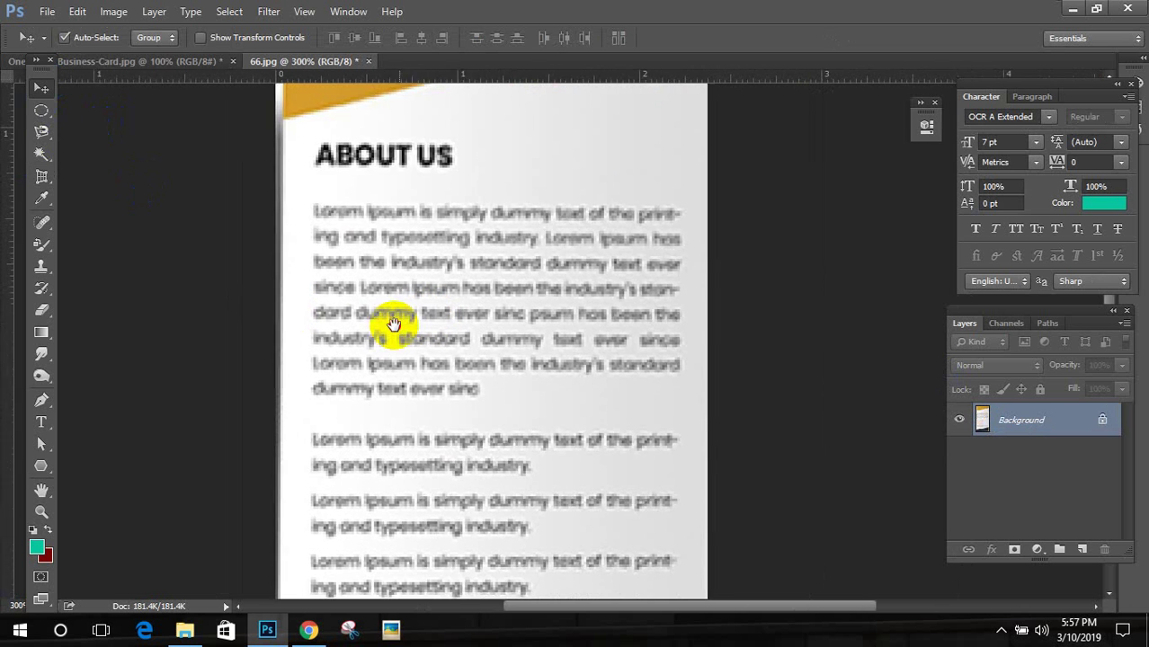
{"action": "key", "text": "ctrl+minus"}
{"action": "key", "text": "ctrl+minus"}
{"action": "key", "text": "ctrl+minus"}
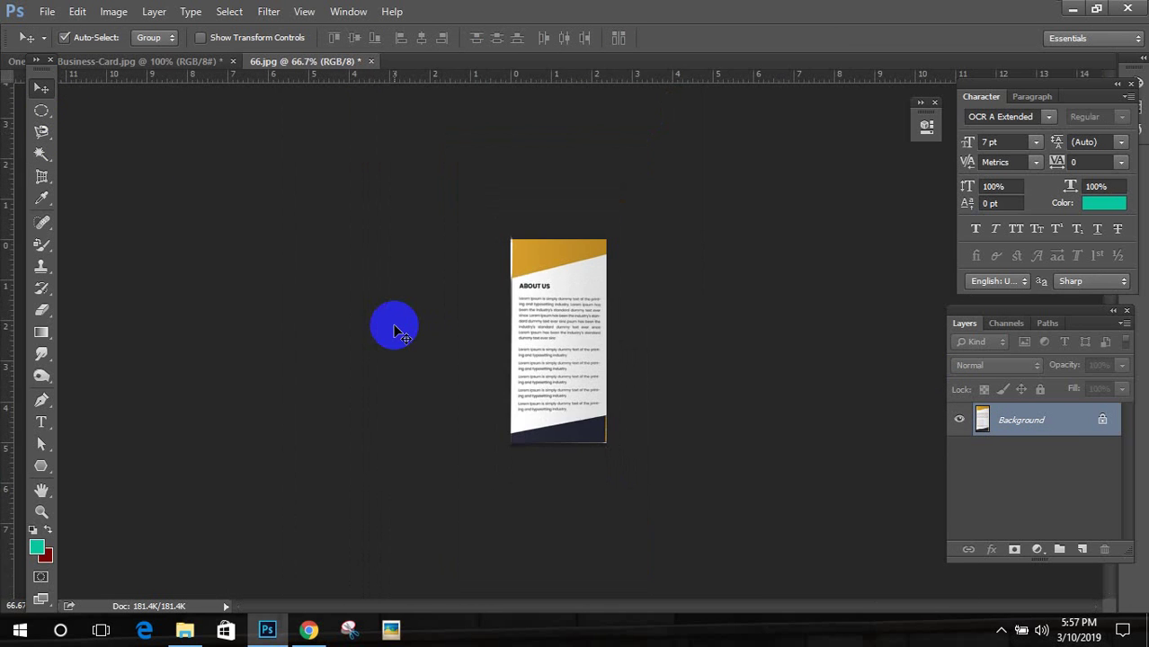
{"action": "key", "text": "ctrl+plus"}
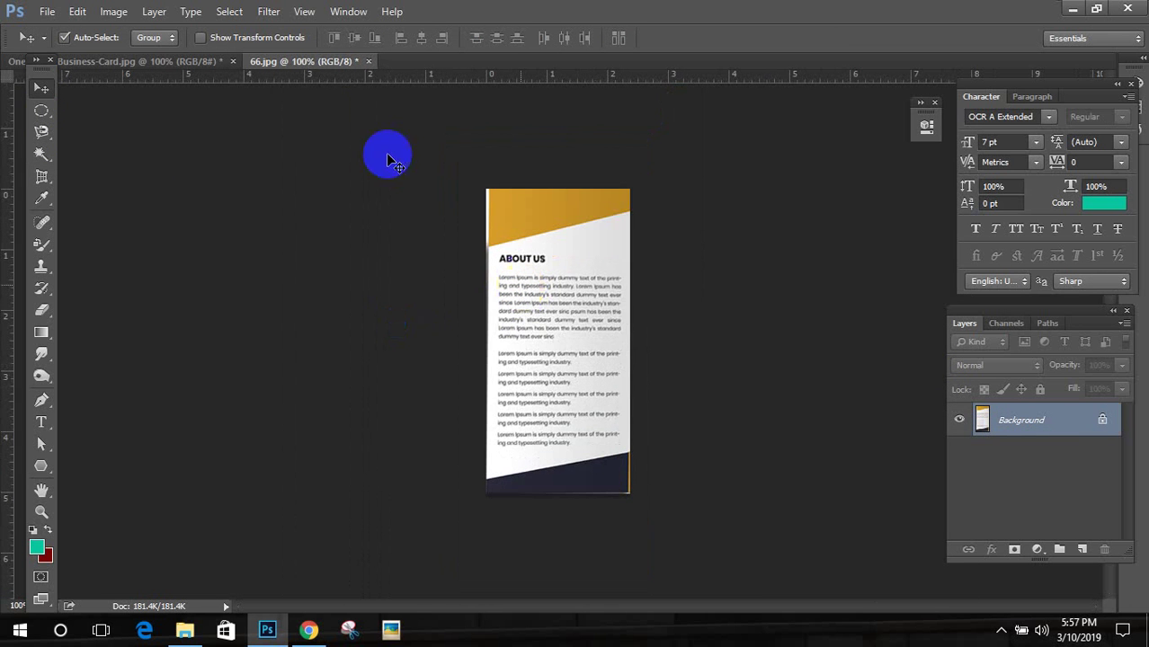
Step: Close 66.jpg and One-Sided-Business-Card.jpg without saving either one
{"action": "left_click", "coordinate": [368, 61]}
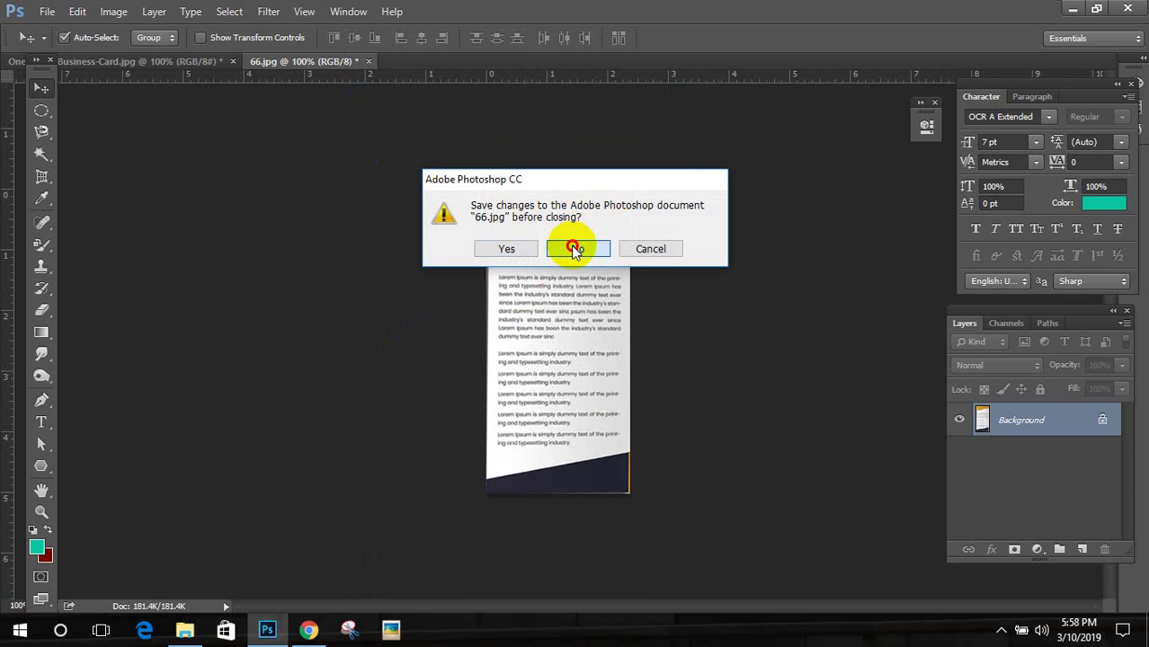
{"action": "left_click", "coordinate": [577, 248]}
{"action": "left_click", "coordinate": [232, 61]}
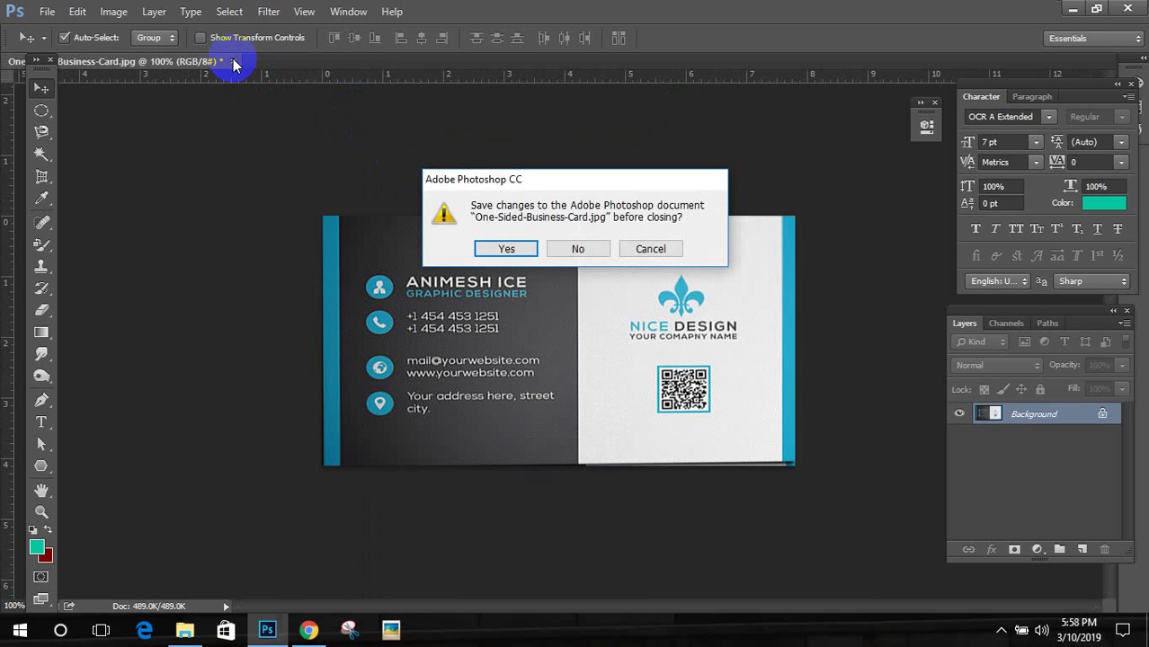
{"action": "left_click", "coordinate": [577, 249]}
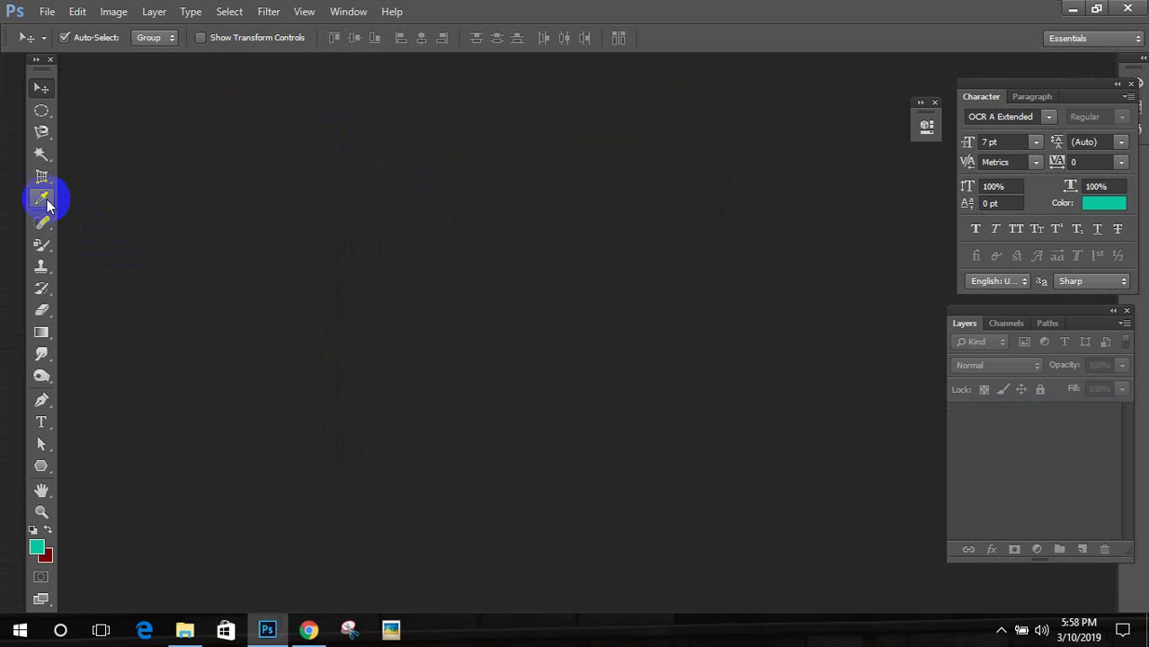
Step: Open the Desktop photo of the man seated on outdoor steps, the JPG whose name starts with 22552329
{"action": "left_click", "coordinate": [47, 11]}
{"action": "left_click", "coordinate": [71, 44]}
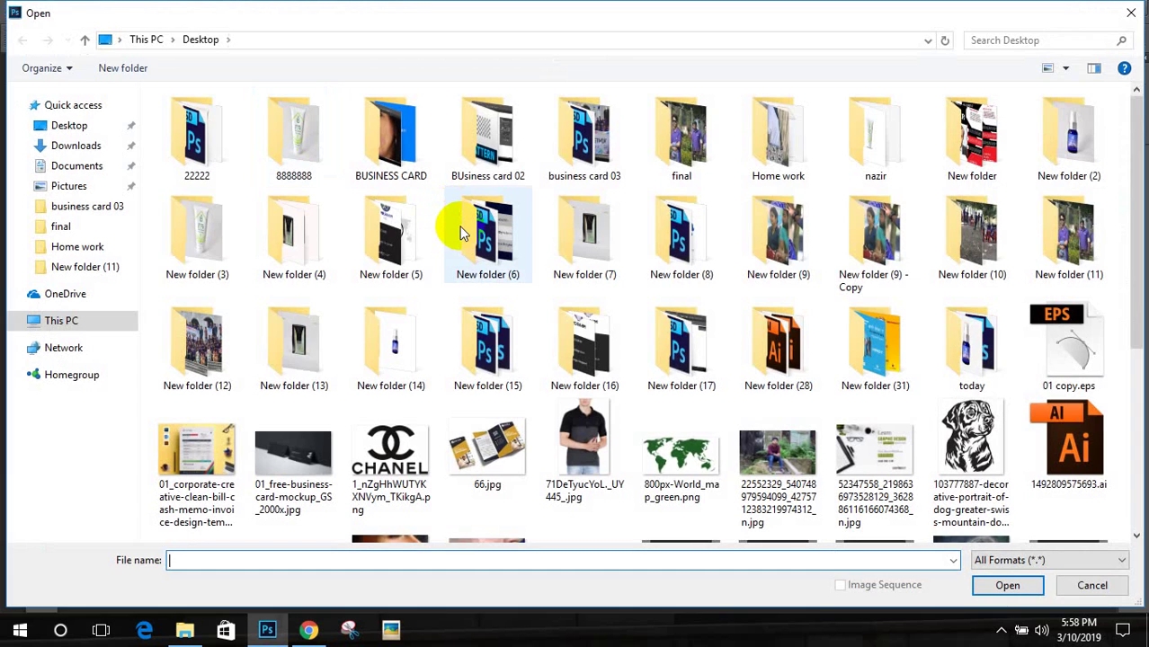
{"action": "double_click", "coordinate": [775, 468]}
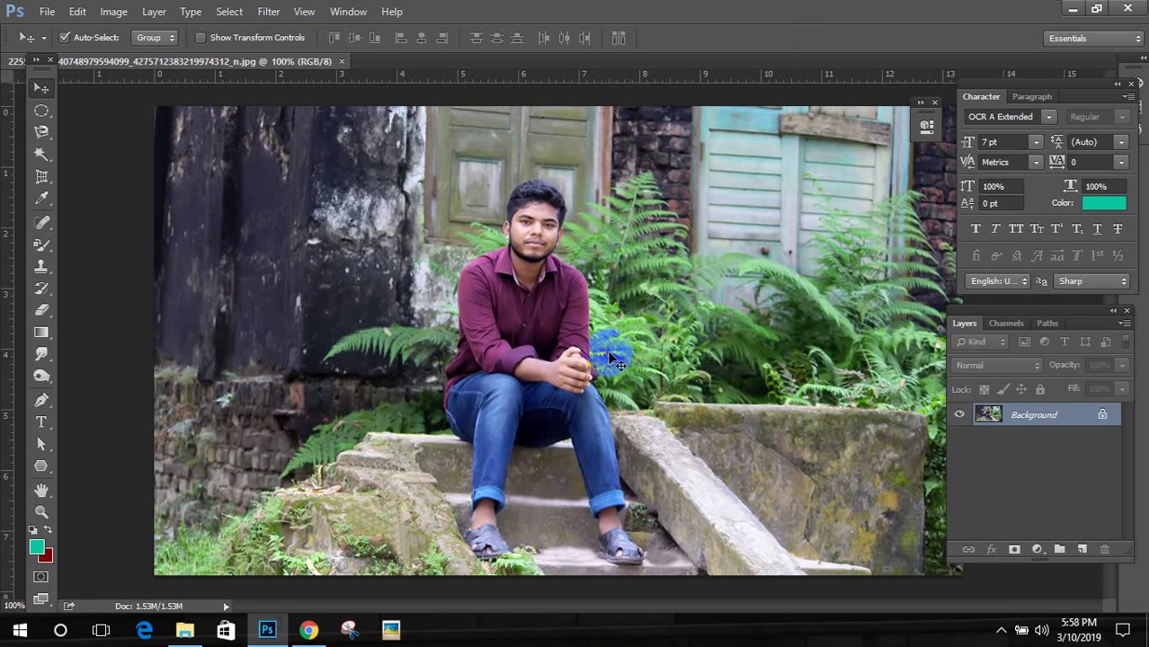
Step: Activate the Eyedropper tool and set the foreground colour to a dark green in the Color Picker
{"action": "left_click", "coordinate": [45, 203]}
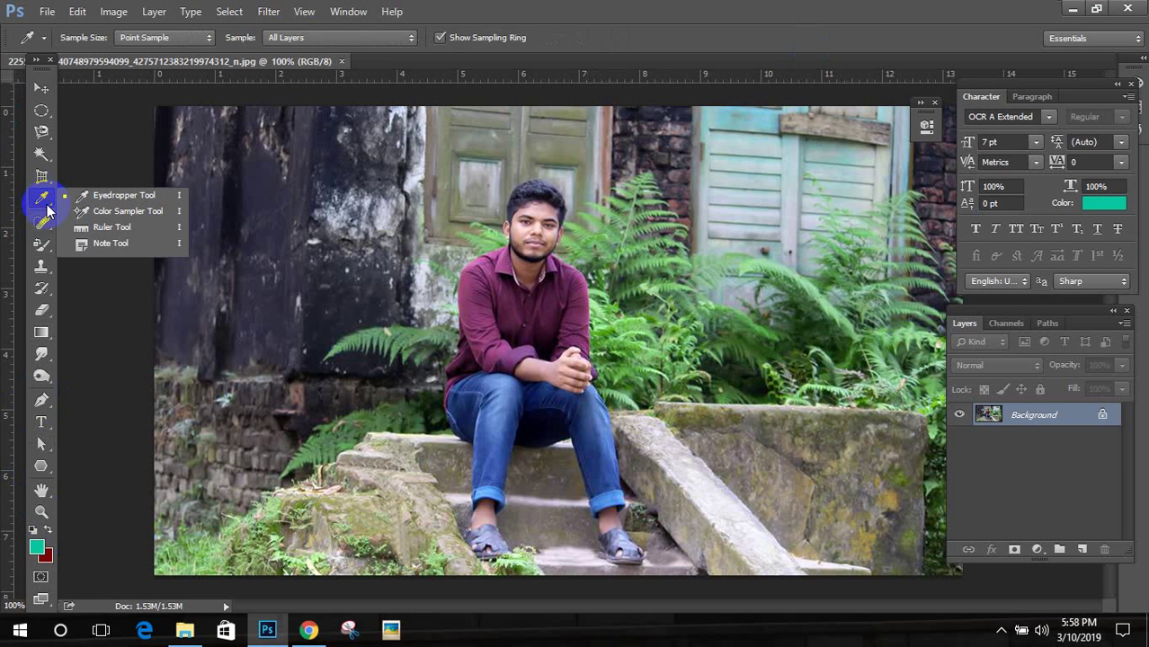
{"action": "left_click", "coordinate": [37, 549]}
{"action": "left_click", "coordinate": [657, 340]}
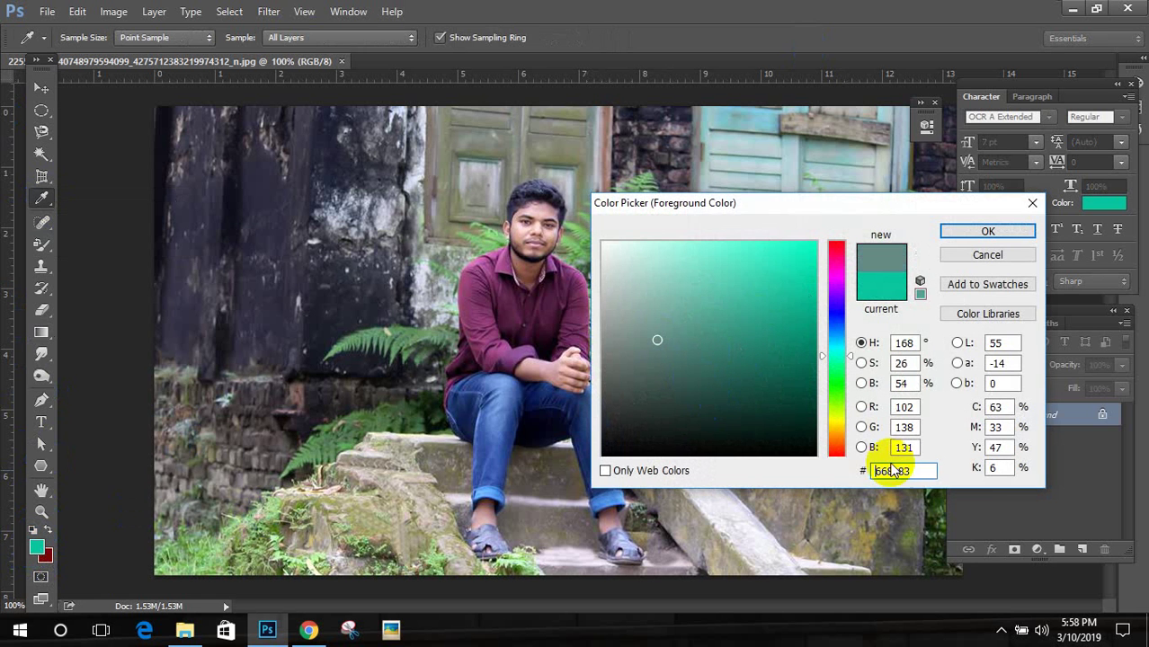
{"action": "mouse_move", "coordinate": [759, 267]}
{"action": "left_mouse_down"}
{"action": "mouse_move", "coordinate": [791, 274]}
{"action": "mouse_move", "coordinate": [821, 323]}
{"action": "mouse_move", "coordinate": [809, 373]}
{"action": "mouse_move", "coordinate": [782, 279]}
{"action": "mouse_move", "coordinate": [744, 259]}
{"action": "mouse_move", "coordinate": [741, 355]}
{"action": "mouse_move", "coordinate": [765, 414]}
{"action": "left_mouse_up"}
{"action": "mouse_move", "coordinate": [833, 386]}
{"action": "left_mouse_down"}
{"action": "mouse_move", "coordinate": [834, 401]}
{"action": "mouse_move", "coordinate": [752, 311]}
{"action": "mouse_move", "coordinate": [777, 376]}
{"action": "left_mouse_up"}
{"action": "left_click", "coordinate": [987, 231]}
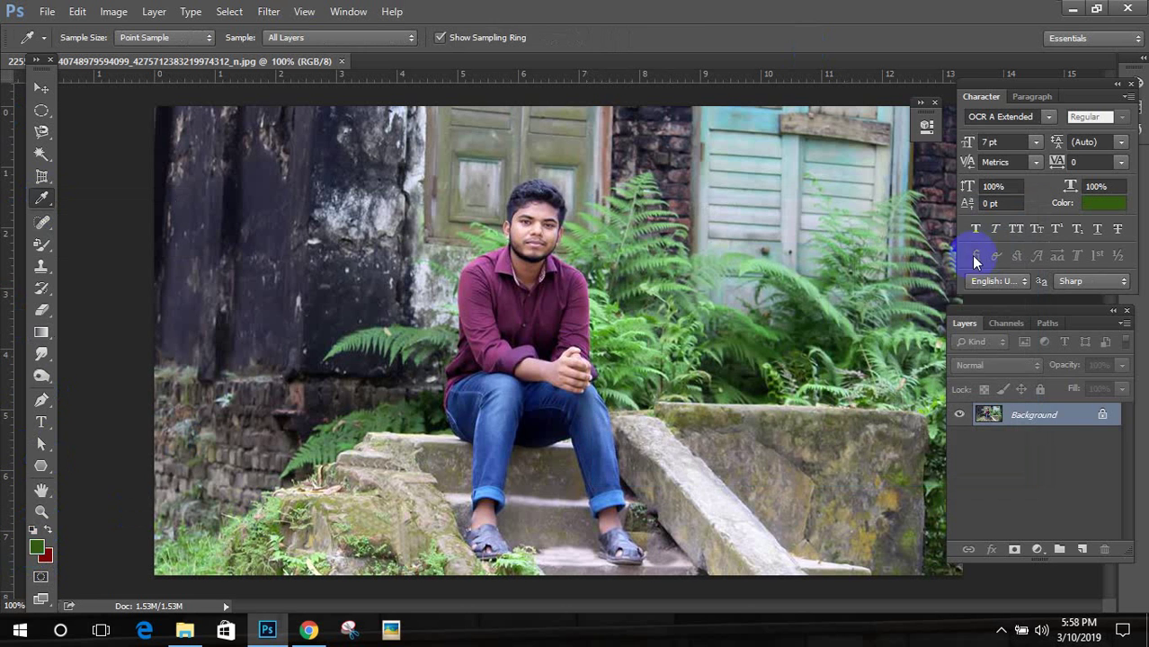
Step: Choose the red a11e1e for the foreground colour in the Color Picker
{"action": "scroll", "coordinate": [513, 291], "scroll_direction": "up", "scroll_amount": 2}
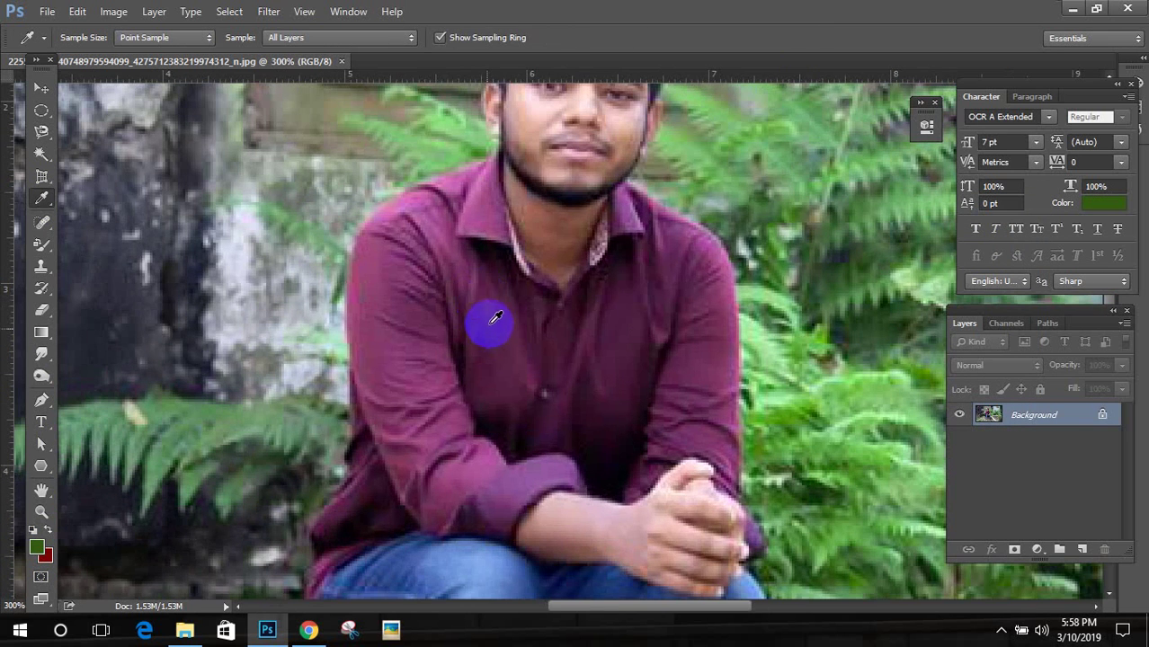
{"action": "left_click", "coordinate": [36, 546]}
{"action": "left_click_drag", "start_coordinate": [826, 270], "coordinate": [828, 244]}
{"action": "left_click_drag", "start_coordinate": [775, 296], "coordinate": [777, 321]}
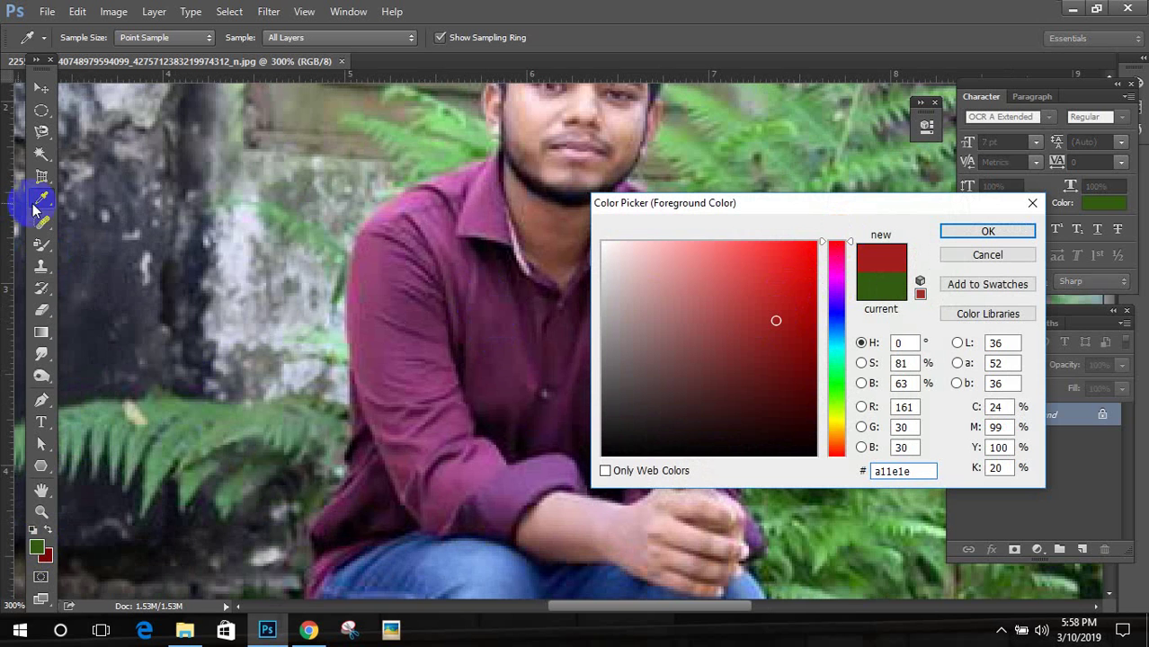
Step: Sample colours from the man's shirt, face and jeans, and accept a dark purple as the foreground colour
{"action": "left_click", "coordinate": [514, 337]}
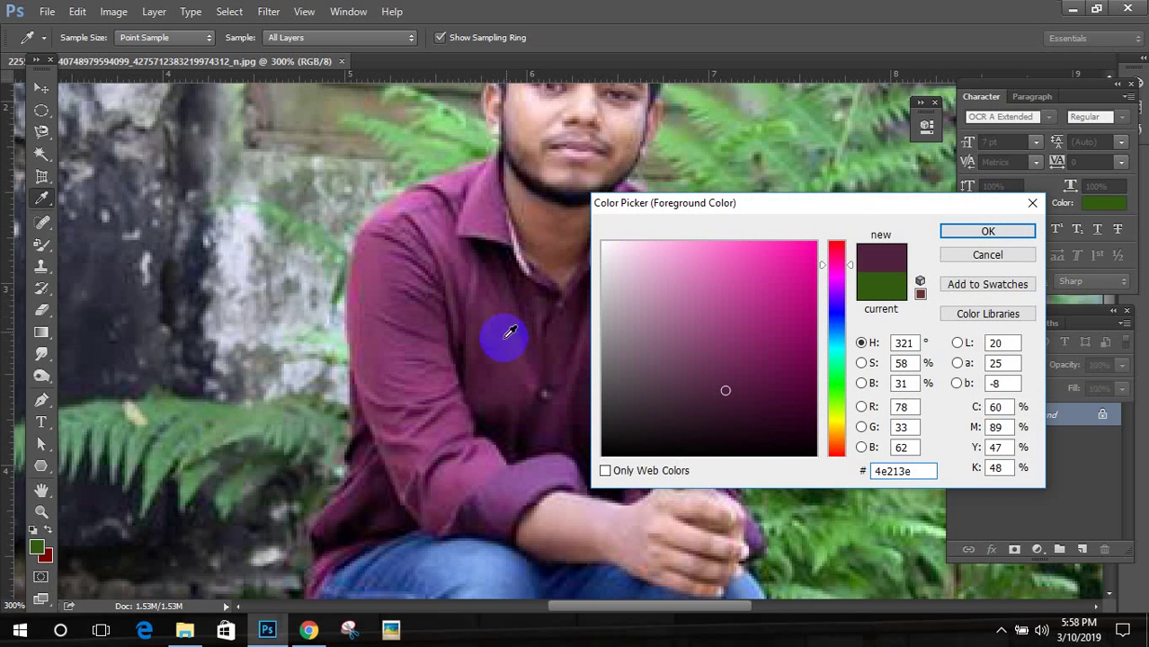
{"action": "left_click", "coordinate": [371, 253]}
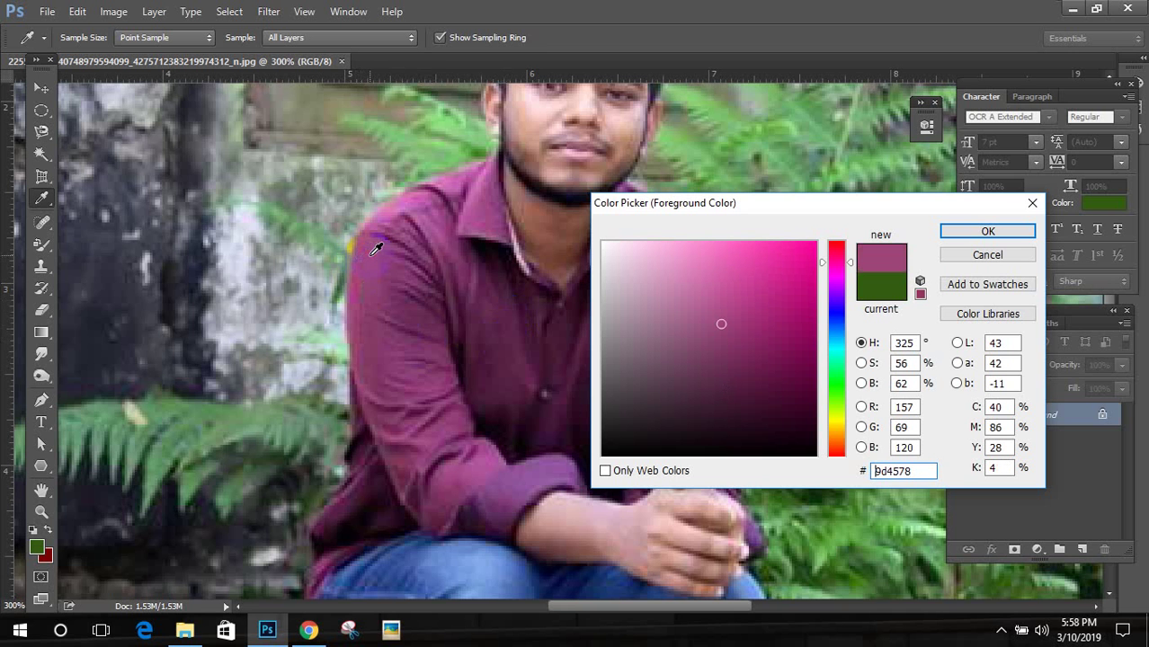
{"action": "left_click", "coordinate": [578, 168]}
{"action": "left_click", "coordinate": [570, 210]}
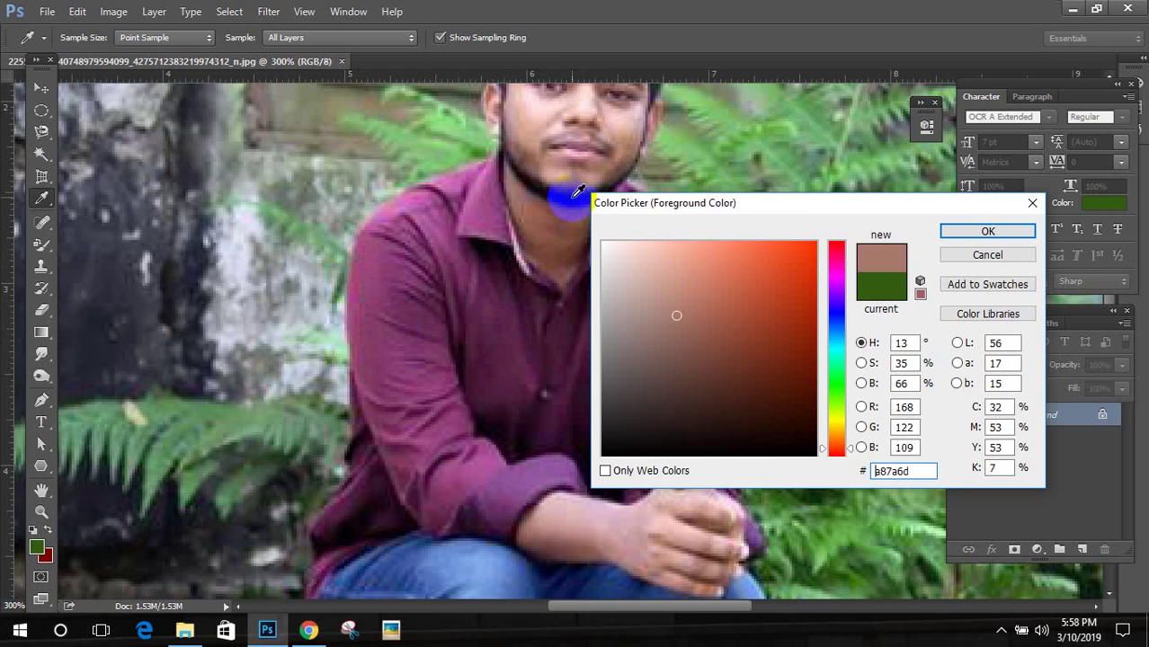
{"action": "left_click", "coordinate": [487, 541]}
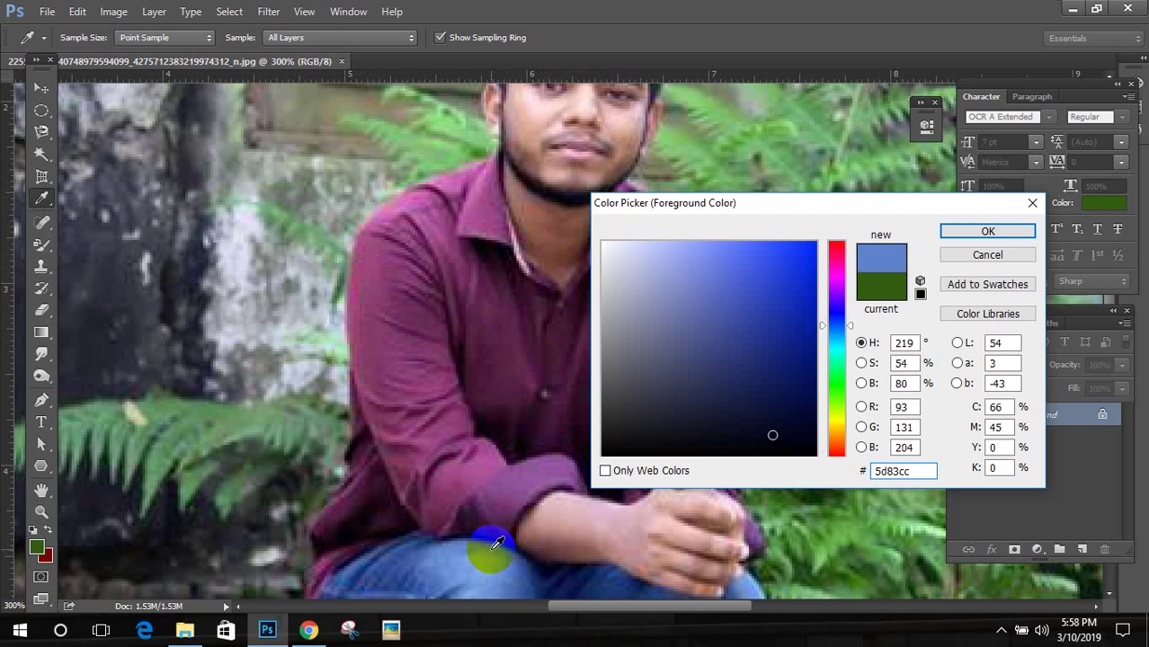
{"action": "left_click_drag", "start_coordinate": [271, 564], "coordinate": [646, 428]}
{"action": "left_click", "coordinate": [987, 231]}
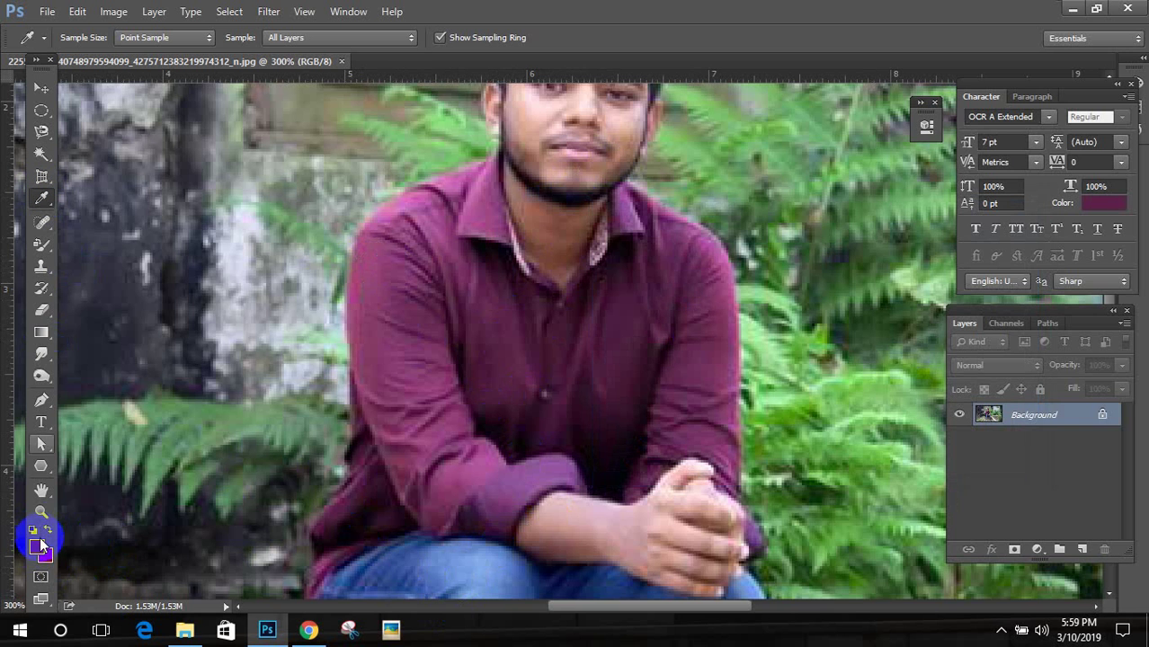
{"action": "left_click", "coordinate": [40, 222]}
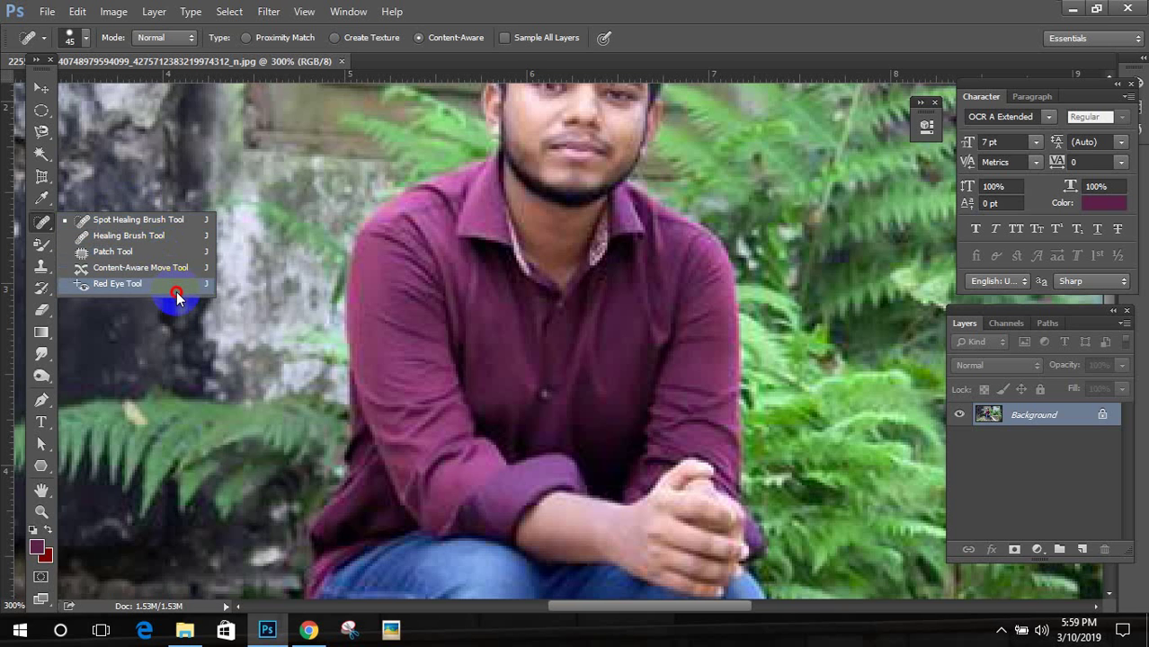
{"action": "left_click", "coordinate": [135, 221]}
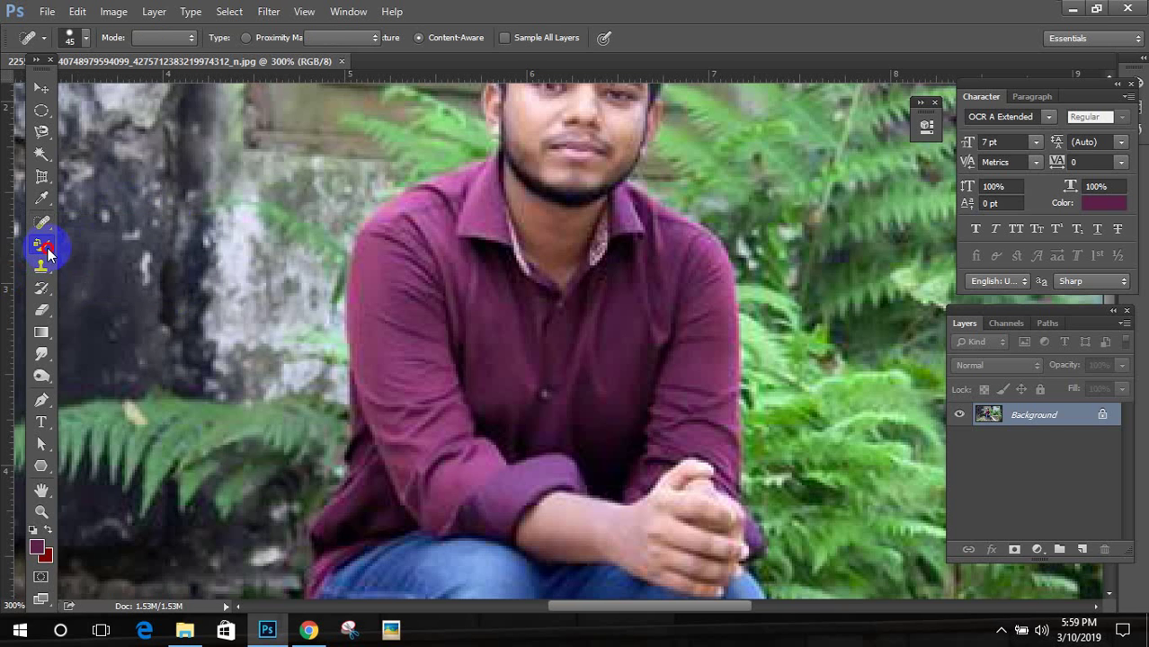
Step: Switch to the Brush tool with a hard round tip and set its size to 90 px
{"action": "left_click", "coordinate": [45, 248]}
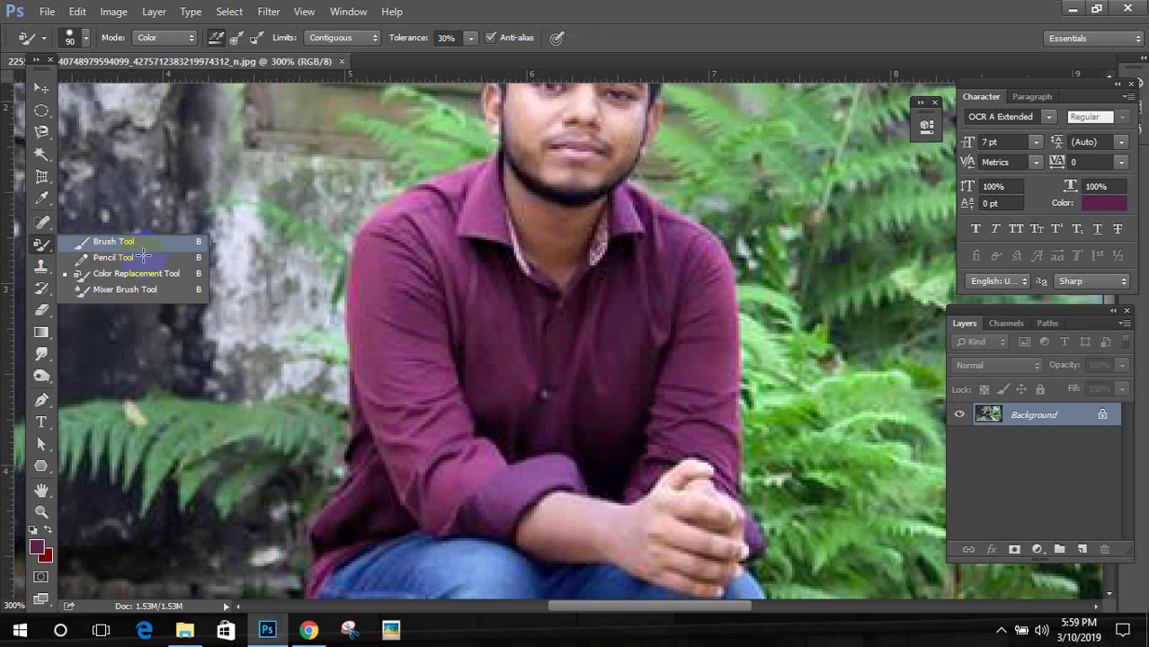
{"action": "left_click", "coordinate": [131, 243]}
{"action": "left_click_drag", "start_coordinate": [256, 263], "coordinate": [680, 326]}
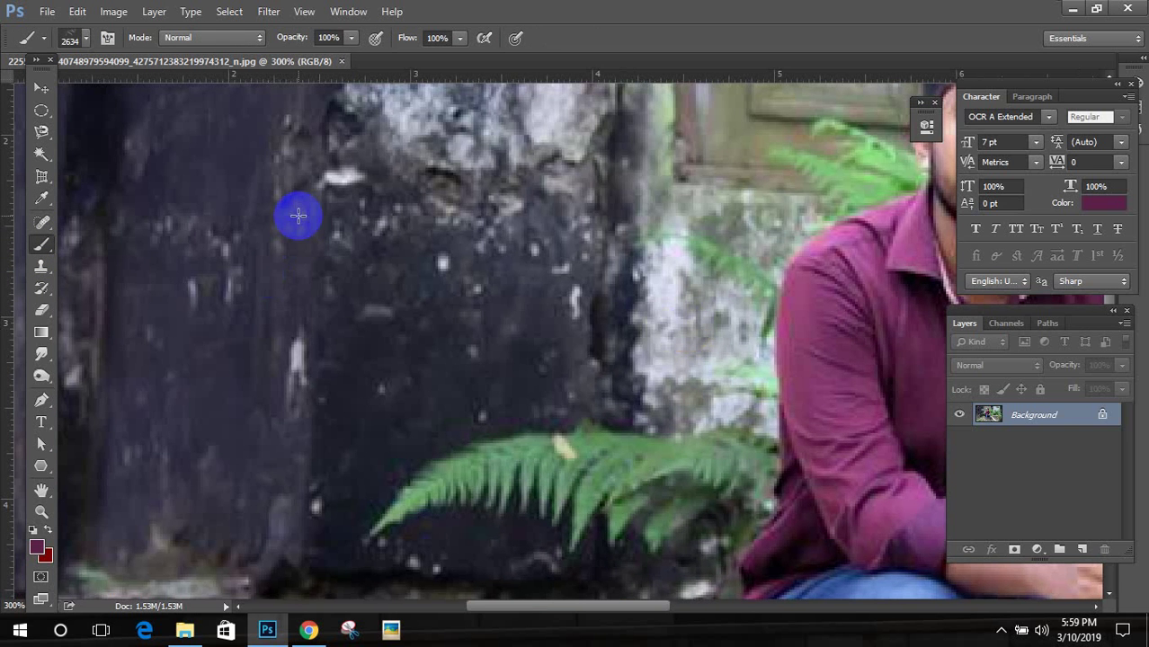
{"action": "key", "text": "bracketright"}
{"action": "key", "text": "bracketright"}
{"action": "key", "text": "bracketright"}
{"action": "key", "text": "bracketright"}
{"action": "key", "text": "bracketright"}
{"action": "left_click", "coordinate": [79, 38]}
{"action": "double_click", "coordinate": [56, 169]}
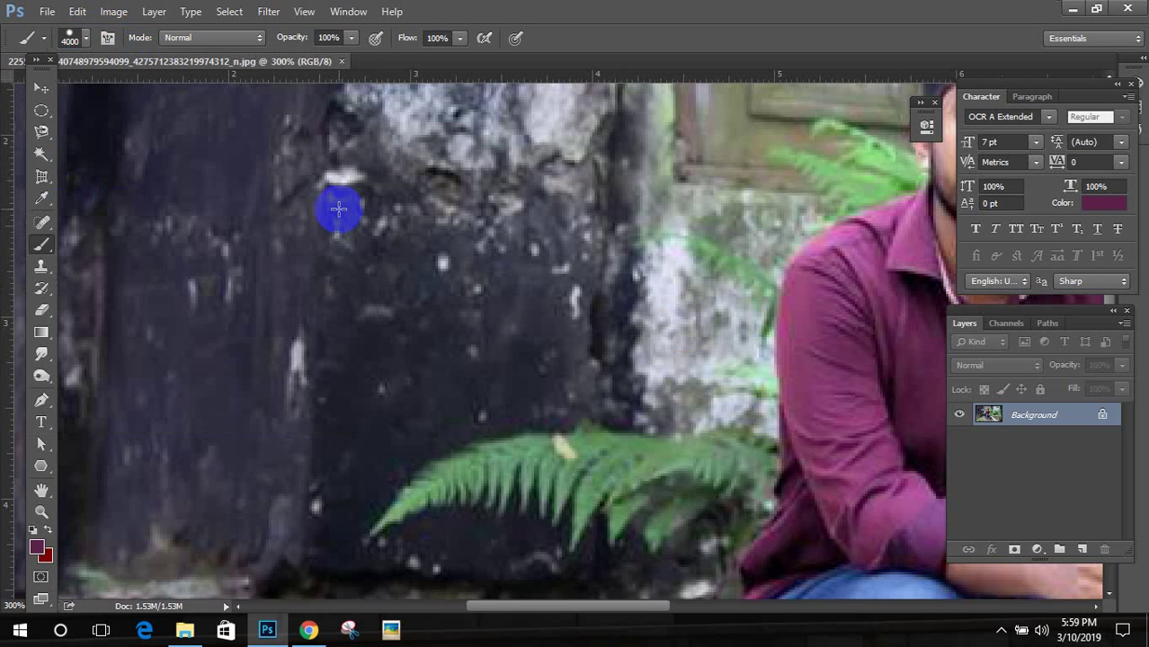
{"action": "key", "text": "bracketleft"}
{"action": "key", "text": "bracketleft"}
{"action": "key", "text": "bracketleft"}
{"action": "key", "text": "bracketleft"}
{"action": "key", "text": "bracketleft"}
{"action": "key", "text": "bracketleft"}
{"action": "key", "text": "bracketleft"}
{"action": "key", "text": "bracketleft"}
{"action": "key", "text": "bracketleft"}
{"action": "key", "text": "bracketleft"}
{"action": "key", "text": "bracketleft"}
{"action": "key", "text": "bracketleft"}
{"action": "key", "text": "bracketleft"}
{"action": "key", "text": "bracketleft"}
{"action": "key", "text": "bracketleft"}
{"action": "key", "text": "bracketleft"}
{"action": "key", "text": "bracketleft"}
{"action": "key", "text": "bracketleft"}
{"action": "key", "text": "bracketleft"}
{"action": "key", "text": "bracketleft"}
{"action": "key", "text": "bracketleft"}
{"action": "key", "text": "bracketleft"}
{"action": "key", "text": "bracketleft"}
{"action": "key", "text": "bracketleft"}
{"action": "key", "text": "bracketleft"}
{"action": "key", "text": "bracketleft"}
{"action": "key", "text": "bracketleft"}
{"action": "key", "text": "bracketleft"}
{"action": "key", "text": "bracketleft"}
{"action": "key", "text": "bracketleft"}
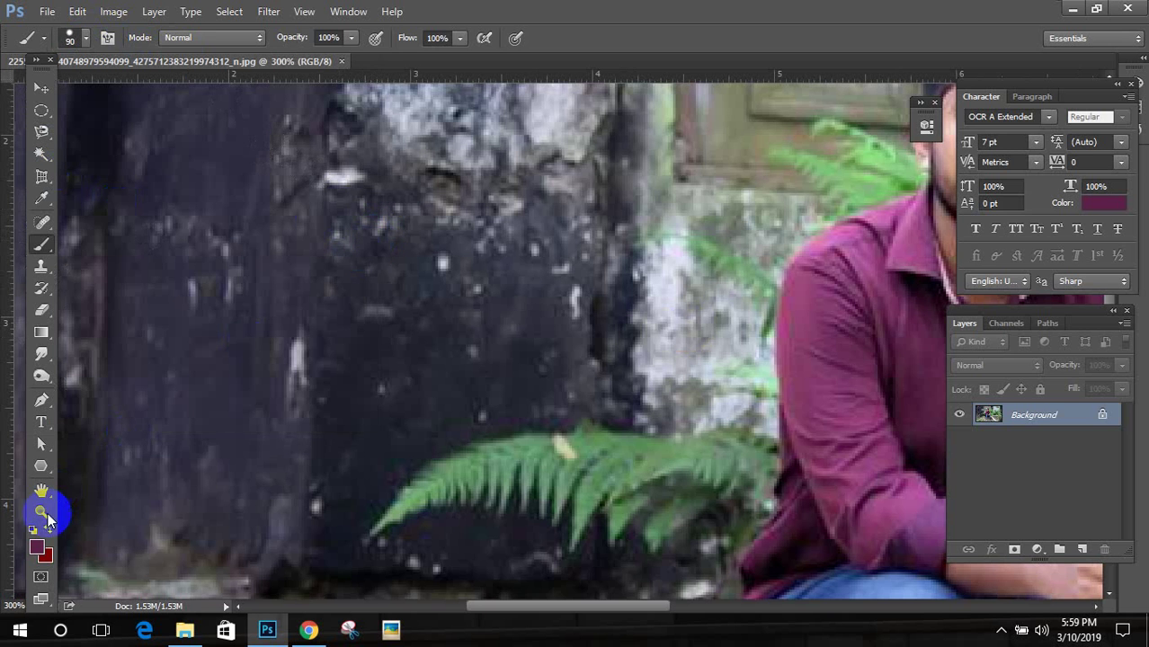
Step: Set the foreground colour to bright red and paint a single hard-edged dab on the dark wall
{"action": "left_click", "coordinate": [36, 545]}
{"action": "left_click_drag", "start_coordinate": [839, 253], "coordinate": [845, 241]}
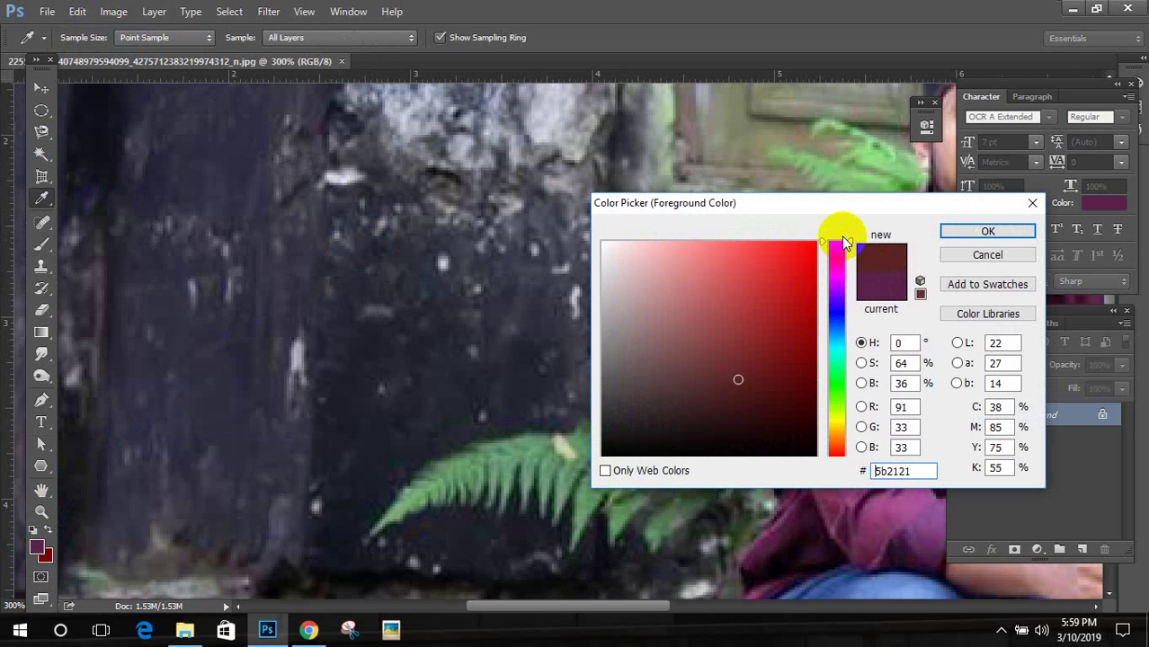
{"action": "left_click", "coordinate": [809, 256]}
{"action": "left_click", "coordinate": [976, 231]}
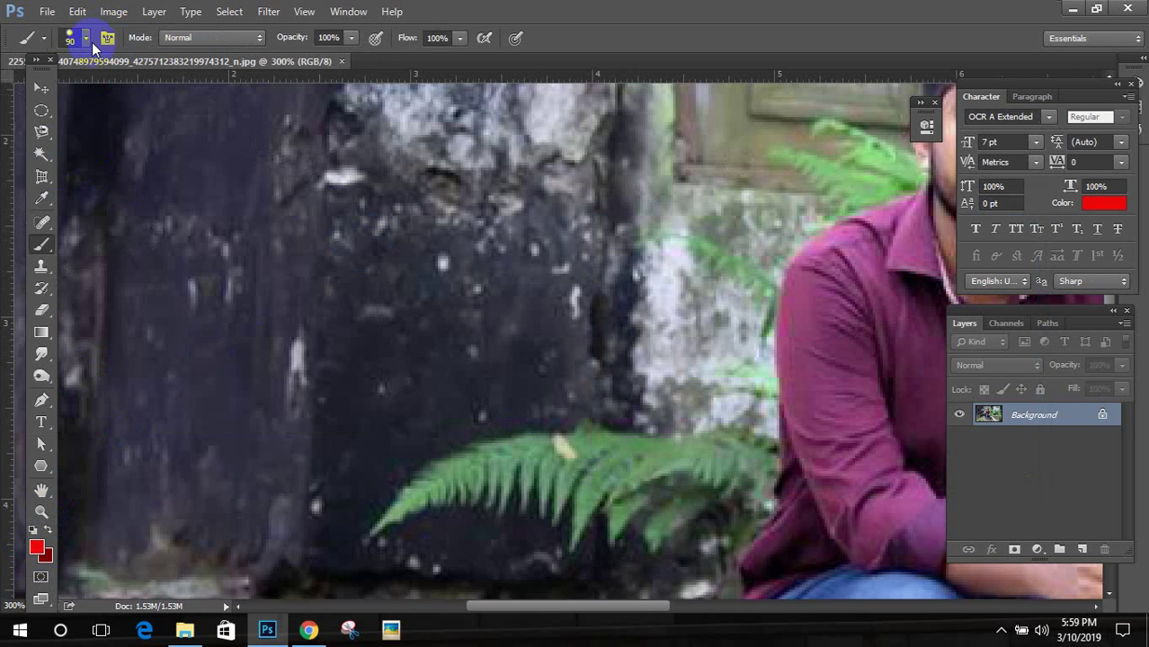
{"action": "left_click", "coordinate": [388, 206]}
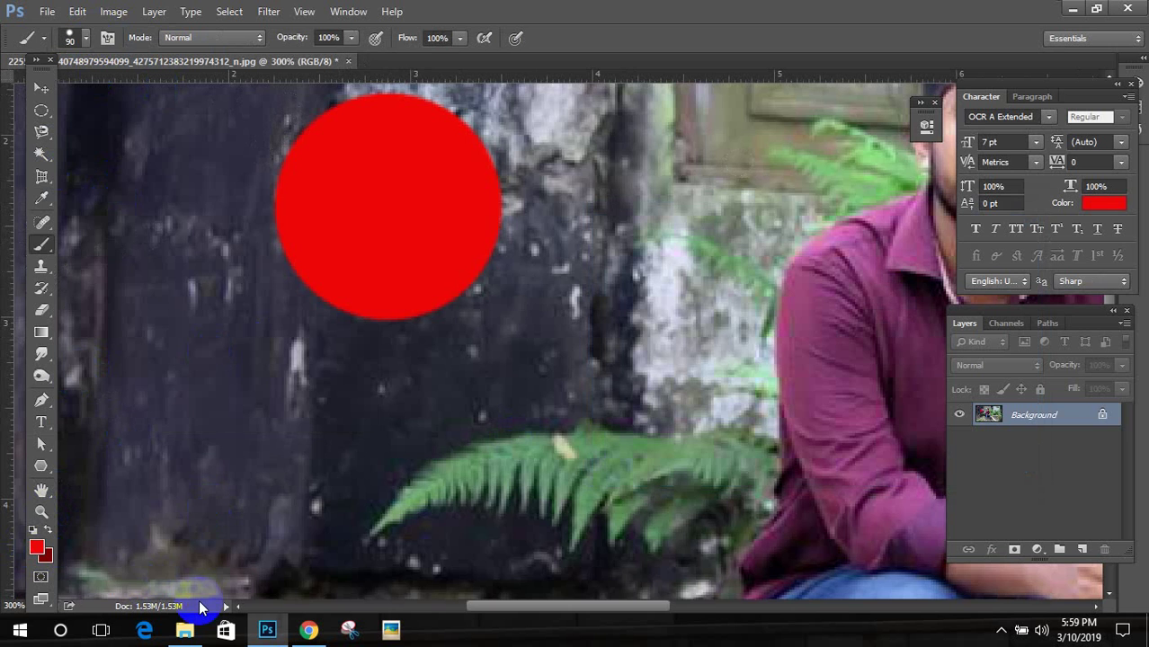
Step: Choose a soft round 90 px brush with 0% hardness and paint one dab on the dark wall beside the hard-edged circle
{"action": "left_click_drag", "start_coordinate": [349, 478], "coordinate": [637, 424]}
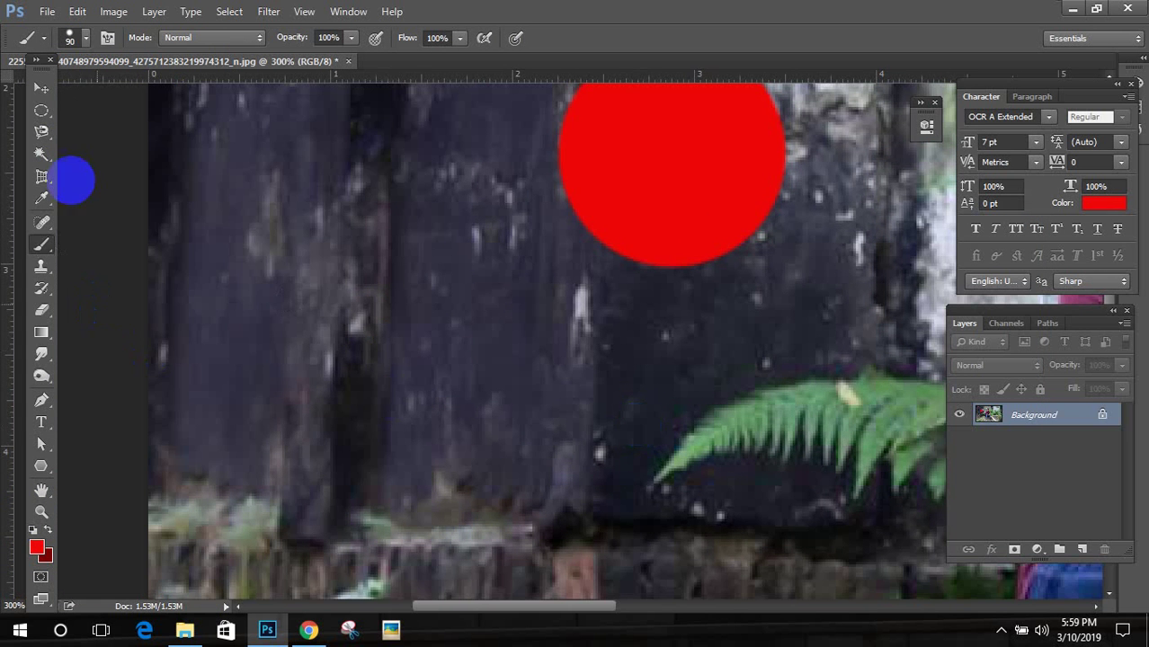
{"action": "left_click", "coordinate": [84, 37]}
{"action": "left_click", "coordinate": [61, 167]}
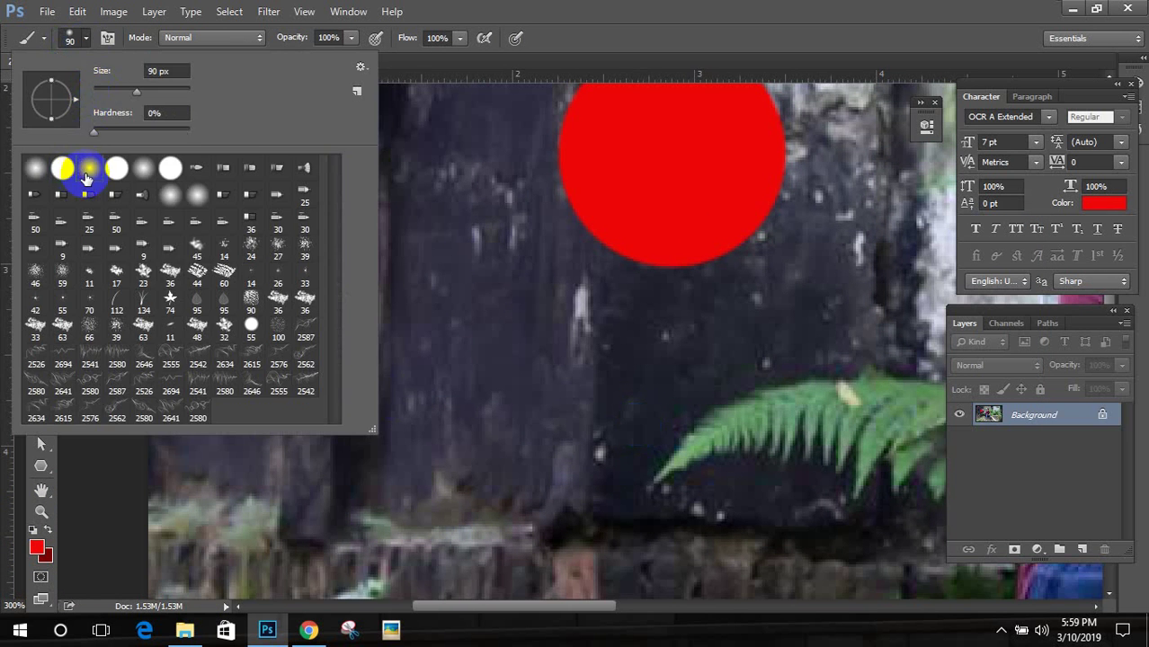
{"action": "left_click", "coordinate": [405, 382]}
{"action": "left_click", "coordinate": [441, 374]}
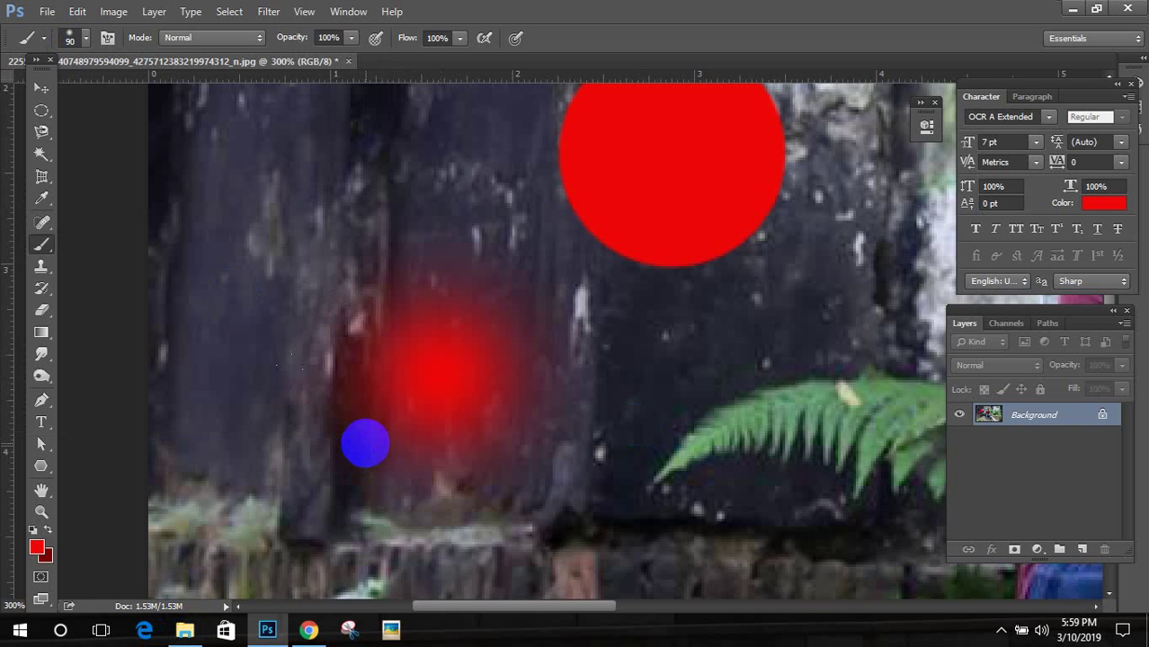
{"action": "left_click_drag", "start_coordinate": [407, 441], "coordinate": [385, 321]}
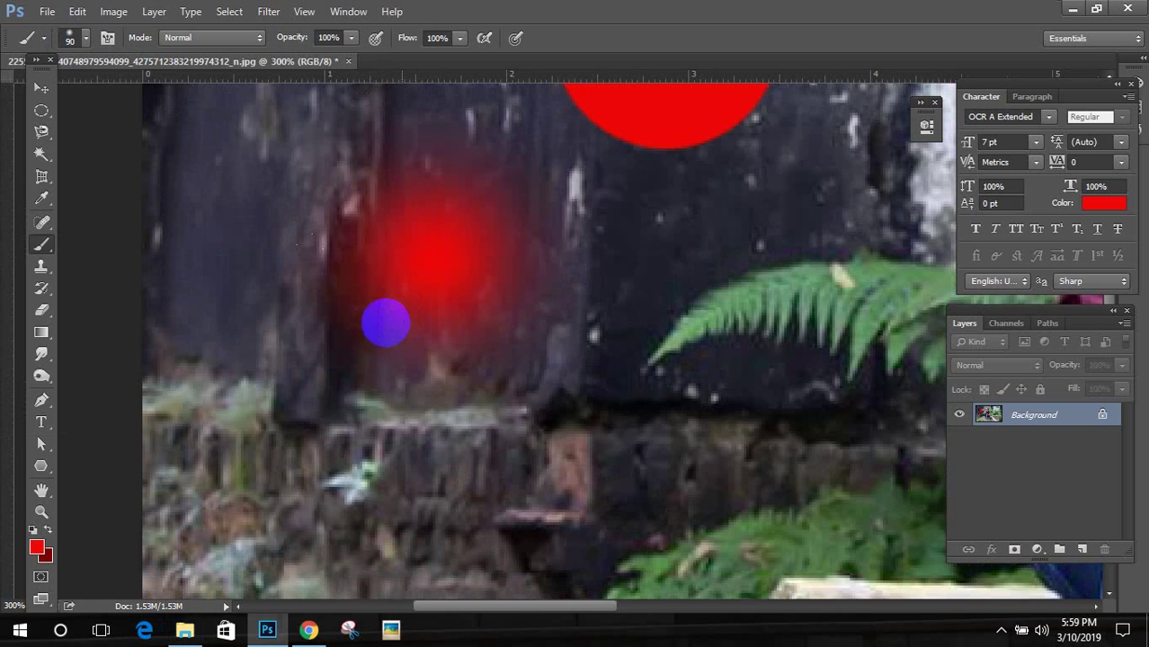
Step: Lower the brush opacity to 33% and paint faint red dabs on the bricks and ferns
{"action": "left_click", "coordinate": [351, 39]}
{"action": "left_click_drag", "start_coordinate": [341, 61], "coordinate": [295, 61]}
{"action": "left_click", "coordinate": [504, 485]}
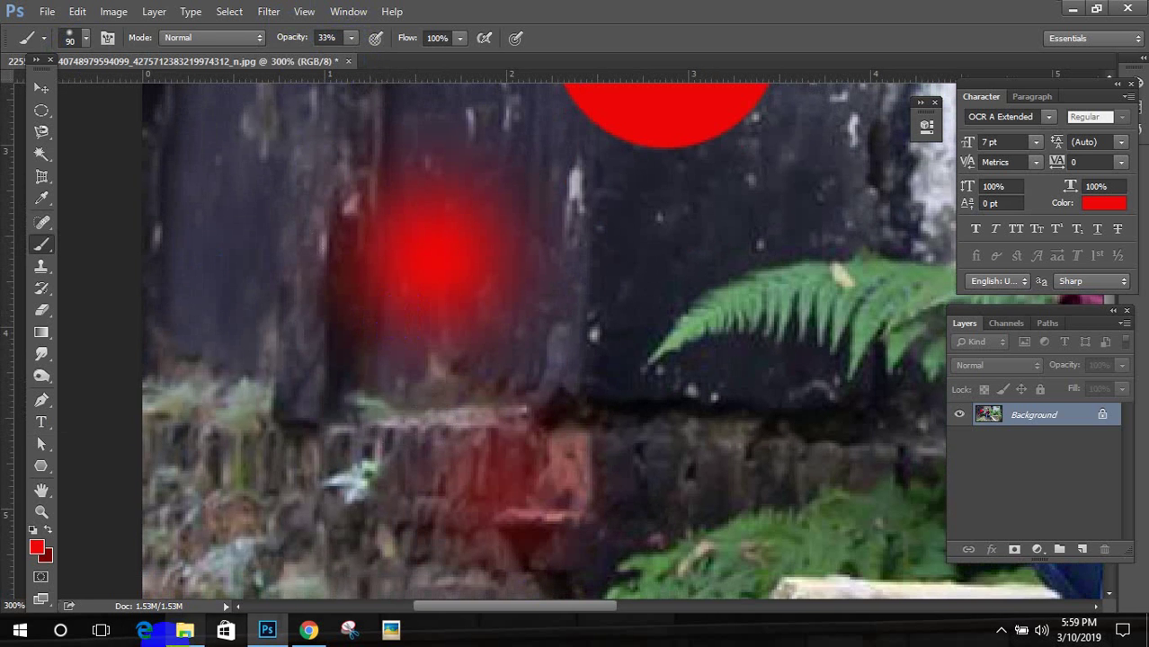
{"action": "left_click_drag", "start_coordinate": [546, 363], "coordinate": [593, 441]}
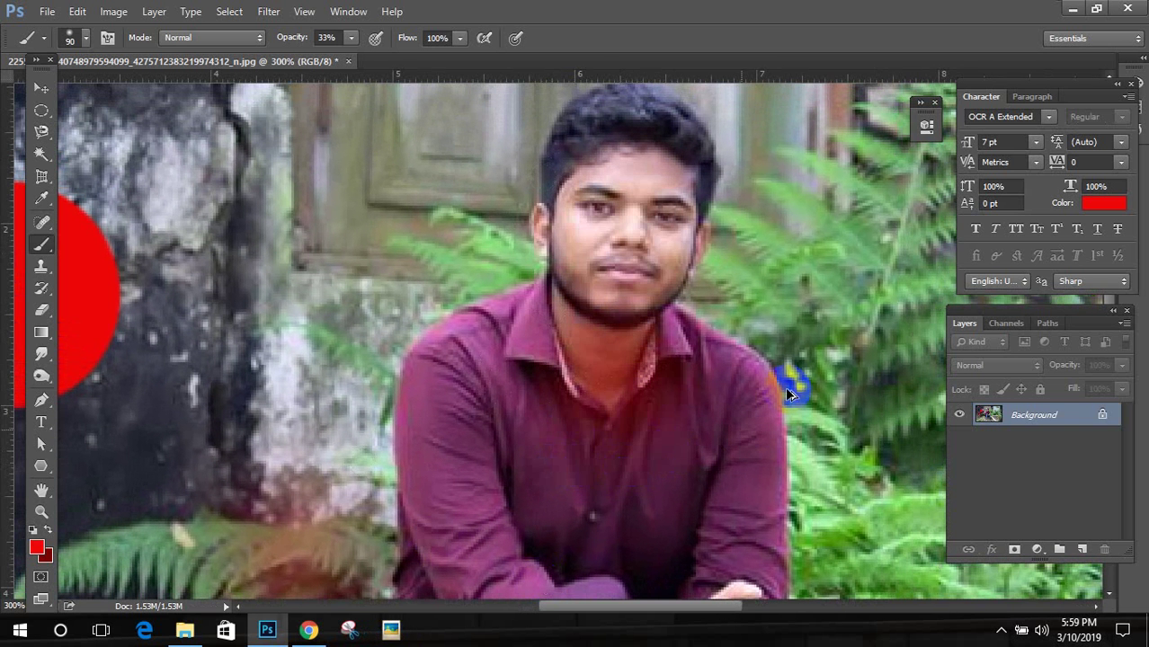
{"action": "left_click_drag", "start_coordinate": [890, 270], "coordinate": [818, 369]}
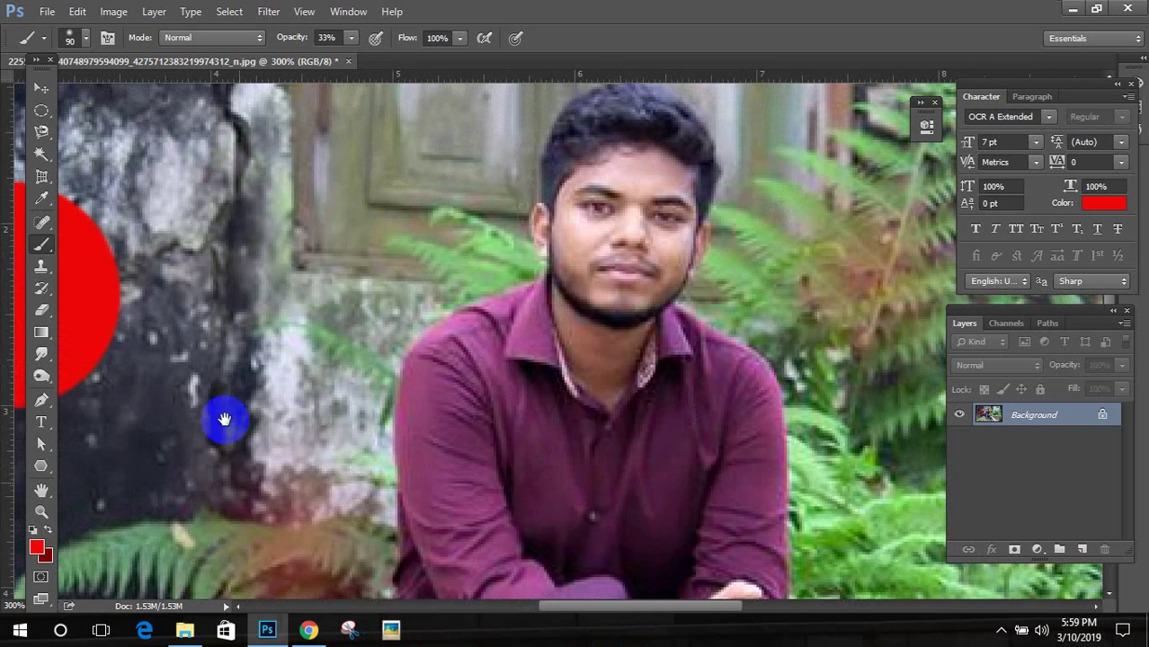
Step: Undo all the red brush dabs painted on the photo
{"action": "mouse_move", "coordinate": [225, 415]}
{"action": "left_mouse_down"}
{"action": "mouse_move", "coordinate": [782, 351]}
{"action": "mouse_move", "coordinate": [817, 251]}
{"action": "left_mouse_up"}
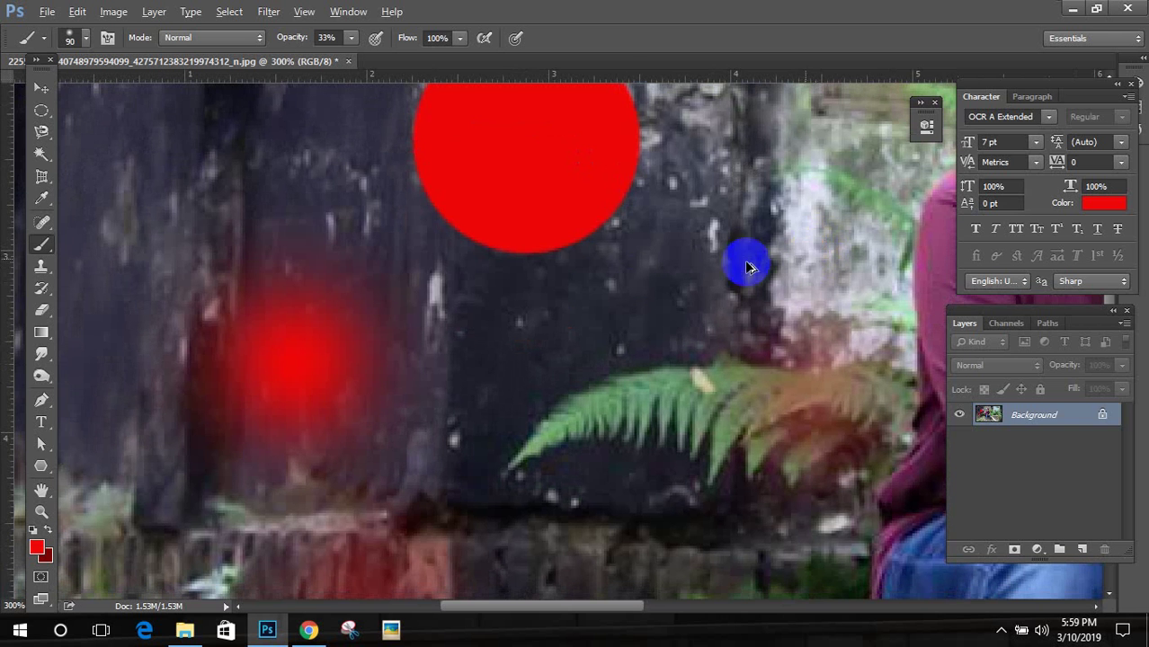
{"action": "key", "text": "ctrl+alt+z"}
{"action": "key", "text": "ctrl+alt+z"}
{"action": "key", "text": "ctrl+alt+z"}
{"action": "key", "text": "ctrl+alt+z"}
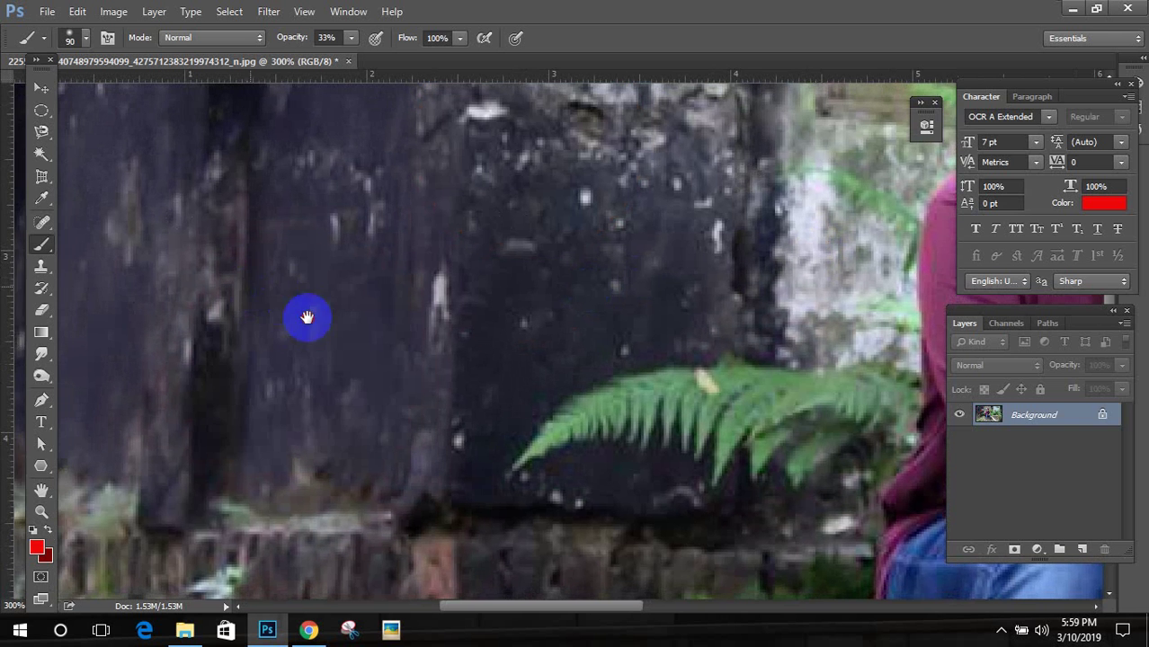
Step: Sketch a simple house with a gabled roof and two walls on the dark wall, using the Pencil tool at 1 px in red
{"action": "scroll", "coordinate": [304, 316], "scroll_direction": "up", "scroll_amount": 1}
{"action": "scroll", "coordinate": [305, 316], "scroll_direction": "left", "scroll_amount": 1}
{"action": "left_click", "coordinate": [70, 259]}
{"action": "mouse_move", "coordinate": [70, 259]}
{"action": "left_mouse_down"}
{"action": "mouse_move", "coordinate": [154, 281]}
{"action": "mouse_move", "coordinate": [107, 258]}
{"action": "left_mouse_up"}
{"action": "left_click_drag", "start_coordinate": [259, 178], "coordinate": [206, 278]}
{"action": "left_click_drag", "start_coordinate": [293, 291], "coordinate": [261, 175]}
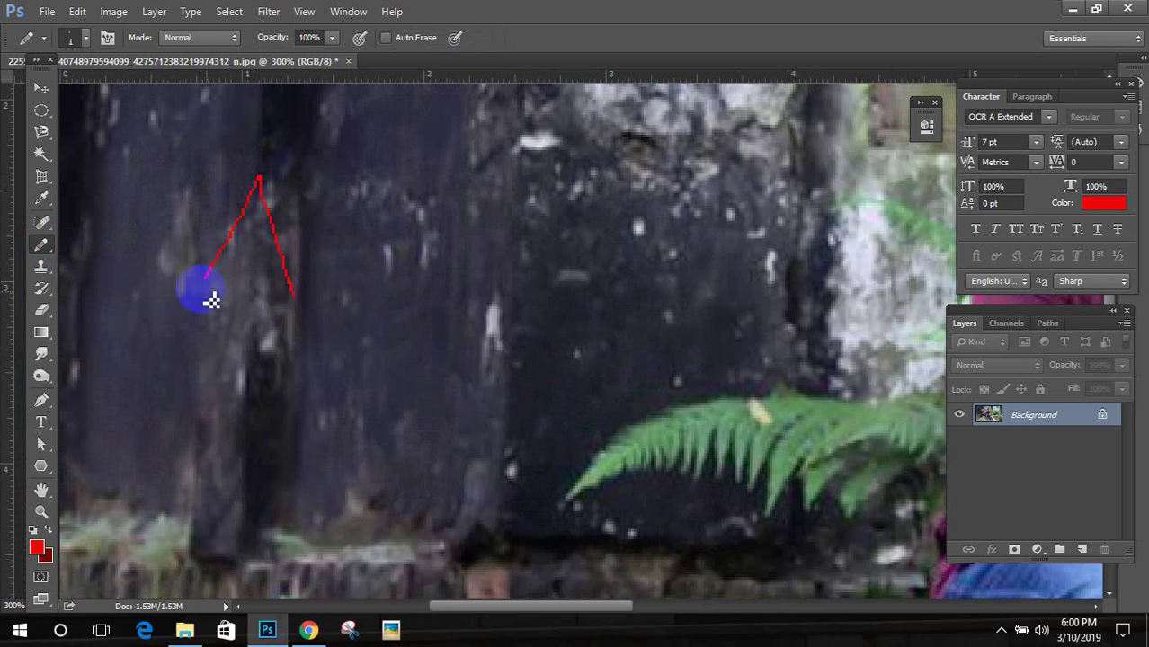
{"action": "left_click_drag", "start_coordinate": [206, 279], "coordinate": [302, 297]}
{"action": "left_click_drag", "start_coordinate": [261, 174], "coordinate": [356, 174]}
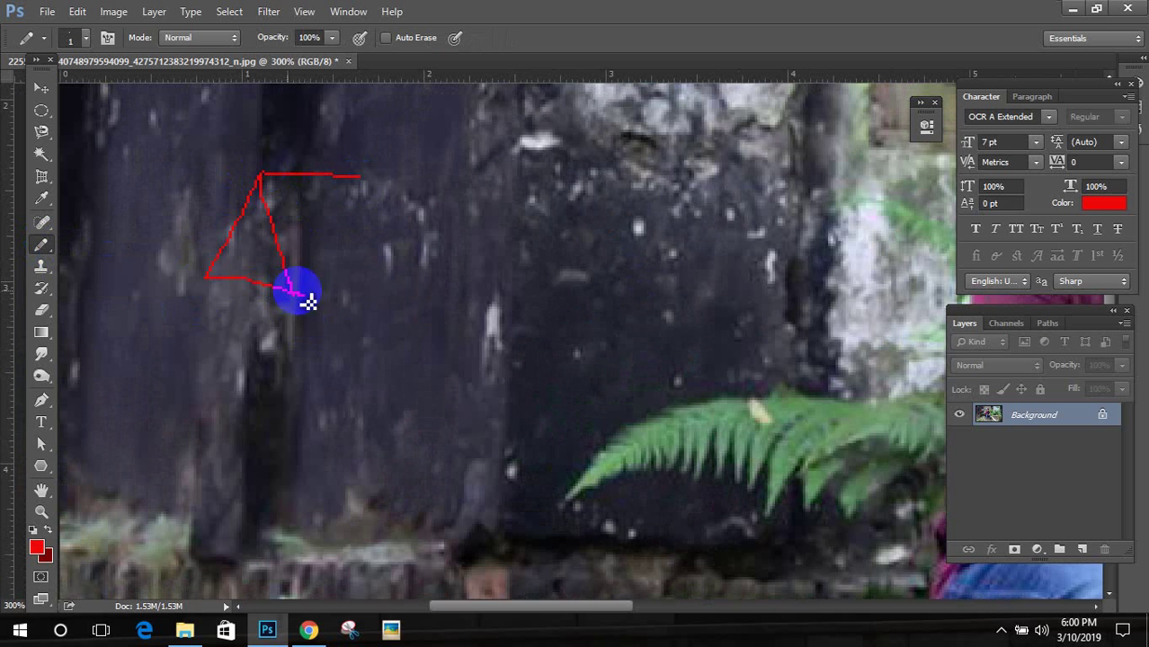
{"action": "left_click_drag", "start_coordinate": [291, 288], "coordinate": [381, 286]}
{"action": "mouse_move", "coordinate": [359, 175]}
{"action": "left_mouse_down"}
{"action": "mouse_move", "coordinate": [421, 279]}
{"action": "mouse_move", "coordinate": [368, 288]}
{"action": "left_mouse_up"}
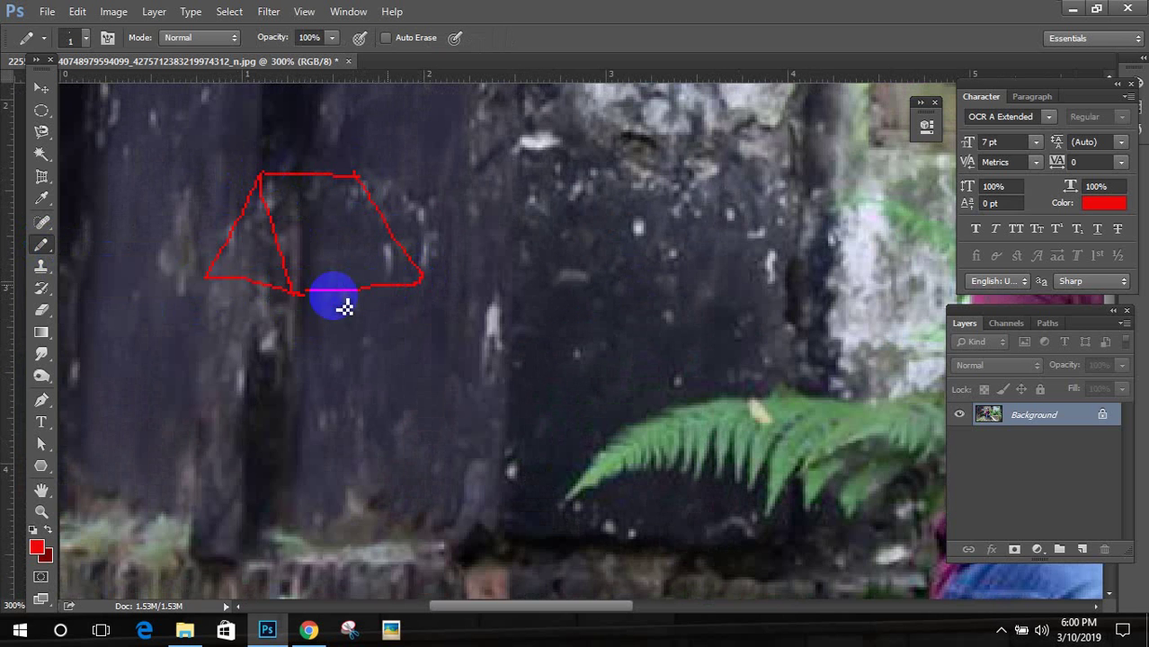
{"action": "mouse_move", "coordinate": [217, 279]}
{"action": "left_mouse_down"}
{"action": "mouse_move", "coordinate": [201, 400]}
{"action": "mouse_move", "coordinate": [235, 424]}
{"action": "mouse_move", "coordinate": [282, 427]}
{"action": "mouse_move", "coordinate": [300, 304]}
{"action": "mouse_move", "coordinate": [417, 281]}
{"action": "mouse_move", "coordinate": [422, 416]}
{"action": "left_mouse_up"}
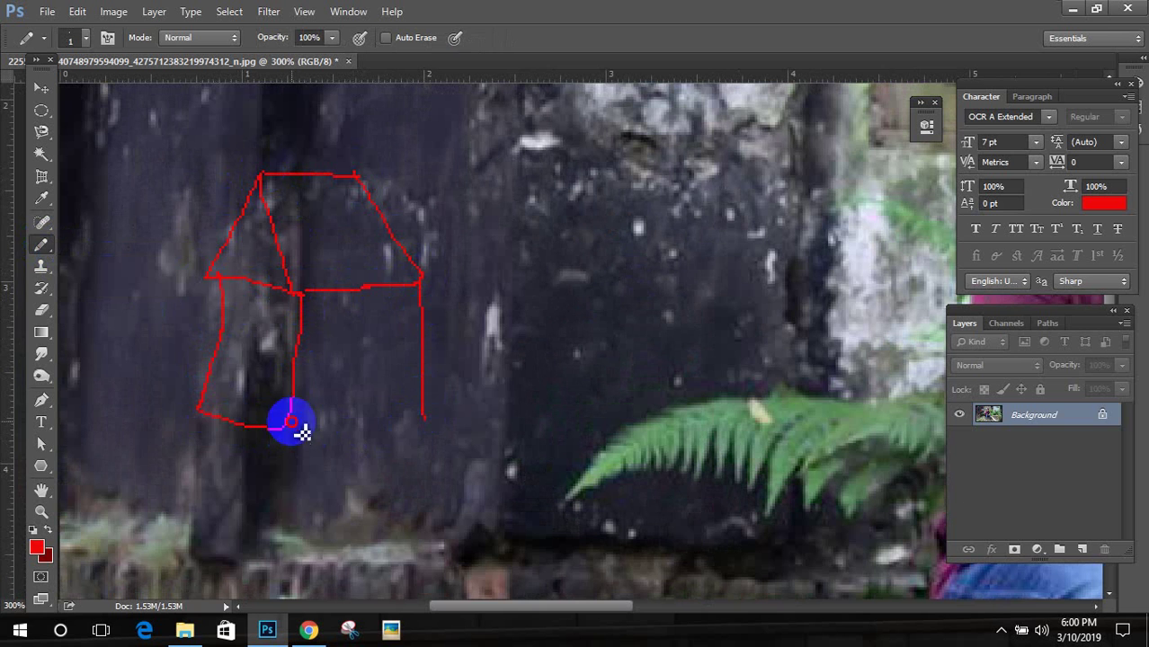
{"action": "left_click_drag", "start_coordinate": [297, 423], "coordinate": [423, 419]}
Step: Extend the red Pencil sketch with a second, longer roof and wall section beside the first house
{"action": "left_click_drag", "start_coordinate": [446, 177], "coordinate": [386, 236]}
{"action": "left_click_drag", "start_coordinate": [445, 176], "coordinate": [537, 245]}
{"action": "left_click_drag", "start_coordinate": [386, 236], "coordinate": [540, 256]}
{"action": "left_click_drag", "start_coordinate": [445, 177], "coordinate": [634, 167]}
{"action": "left_click_drag", "start_coordinate": [542, 257], "coordinate": [629, 244]}
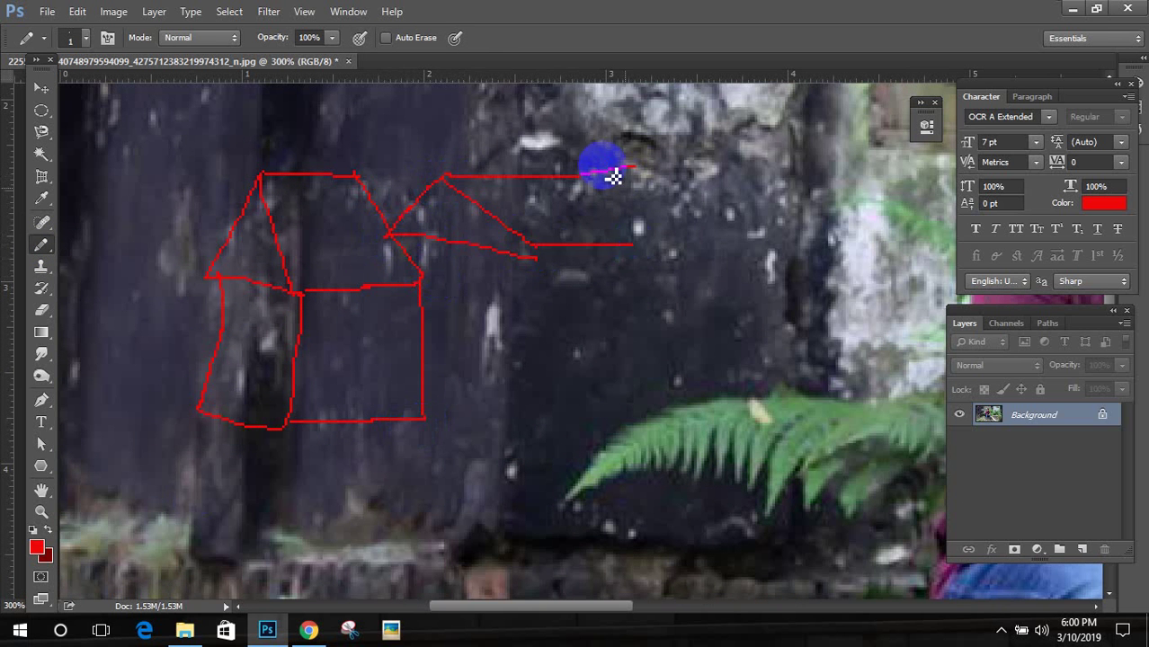
{"action": "mouse_move", "coordinate": [614, 172]}
{"action": "left_mouse_down"}
{"action": "mouse_move", "coordinate": [669, 215]}
{"action": "mouse_move", "coordinate": [666, 243]}
{"action": "mouse_move", "coordinate": [621, 253]}
{"action": "mouse_move", "coordinate": [663, 264]}
{"action": "mouse_move", "coordinate": [682, 406]}
{"action": "mouse_move", "coordinate": [434, 418]}
{"action": "left_mouse_up"}
{"action": "left_click_drag", "start_coordinate": [604, 230], "coordinate": [701, 343]}
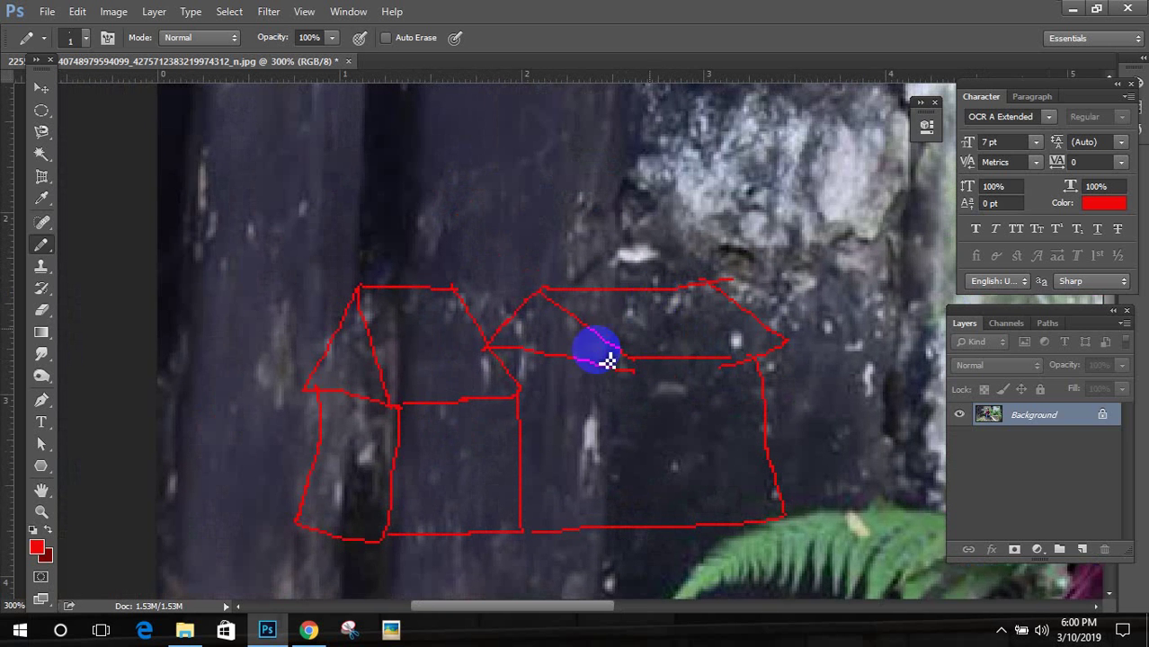
Step: Draw a tree with a rounded crown behind the house and two curved path lines running down from it
{"action": "mouse_move", "coordinate": [474, 314]}
{"action": "left_mouse_down"}
{"action": "mouse_move", "coordinate": [466, 214]}
{"action": "mouse_move", "coordinate": [501, 310]}
{"action": "left_mouse_up"}
{"action": "mouse_move", "coordinate": [515, 208]}
{"action": "left_mouse_down"}
{"action": "mouse_move", "coordinate": [545, 141]}
{"action": "mouse_move", "coordinate": [410, 159]}
{"action": "mouse_move", "coordinate": [467, 236]}
{"action": "left_mouse_up"}
{"action": "key", "text": "ctrl+minus"}
{"action": "key", "text": "ctrl+minus"}
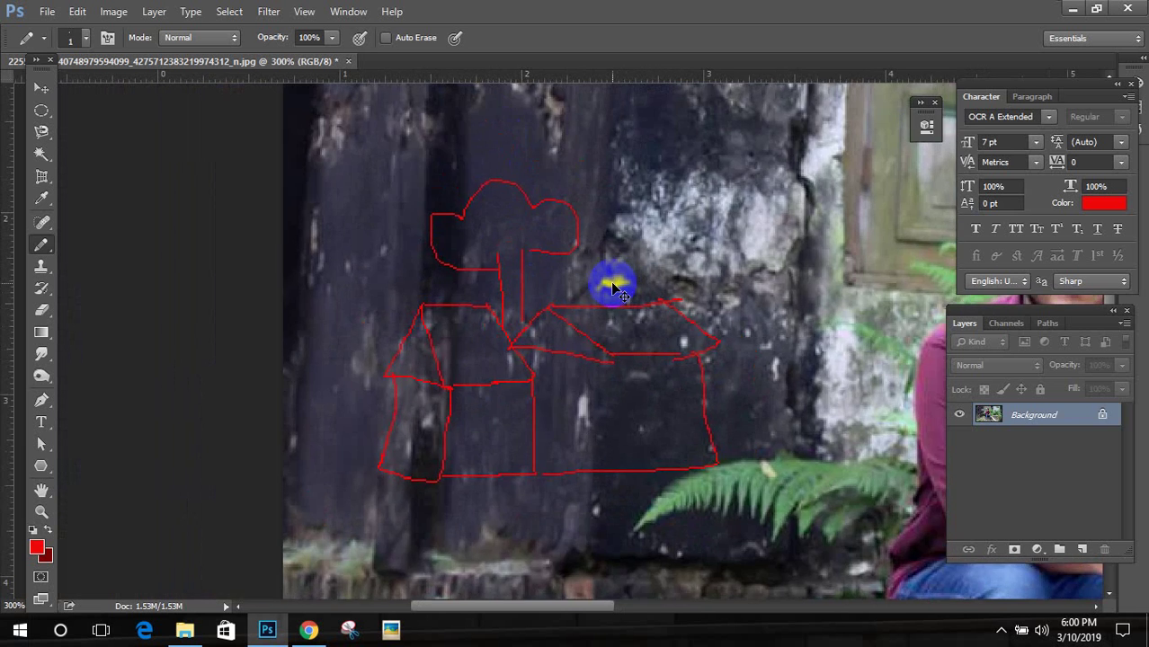
{"action": "mouse_move", "coordinate": [395, 328]}
{"action": "left_mouse_down"}
{"action": "mouse_move", "coordinate": [358, 427]}
{"action": "mouse_move", "coordinate": [280, 477]}
{"action": "left_mouse_up"}
{"action": "mouse_move", "coordinate": [443, 324]}
{"action": "left_mouse_down"}
{"action": "mouse_move", "coordinate": [440, 472]}
{"action": "mouse_move", "coordinate": [490, 566]}
{"action": "left_mouse_up"}
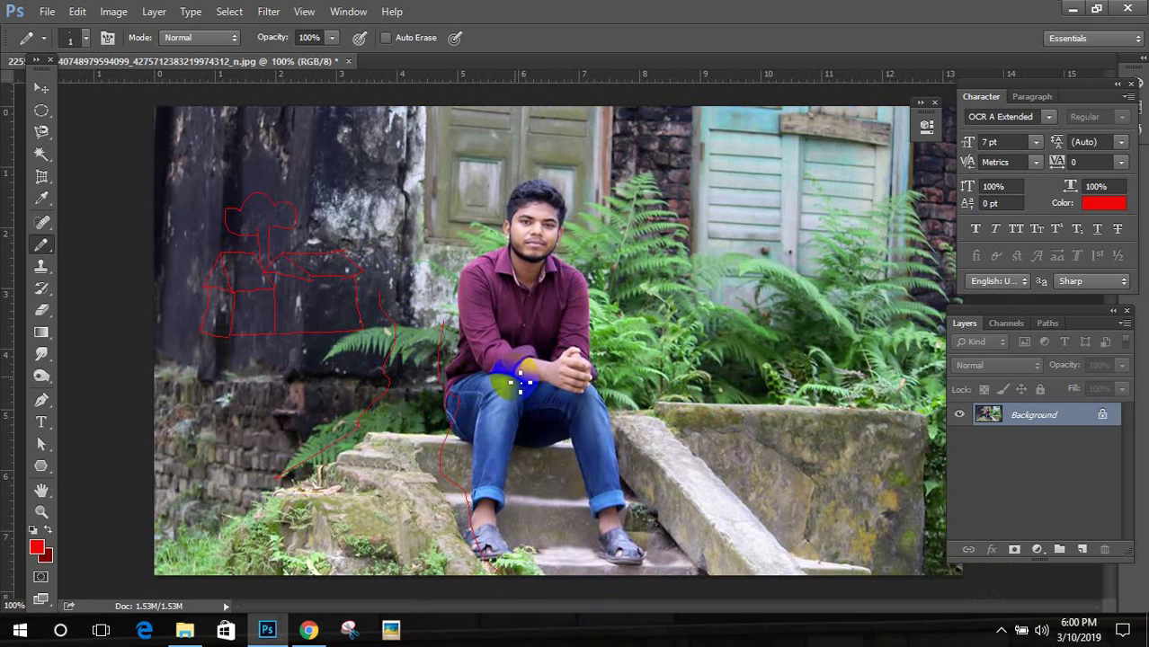
Step: Undo the Pencil strokes of the house, tree and path back to the first gable lines
{"action": "key", "text": "ctrl+alt+z"}
{"action": "key", "text": "ctrl+alt+z"}
{"action": "key", "text": "ctrl+alt+z"}
{"action": "key", "text": "ctrl+alt+z"}
{"action": "key", "text": "ctrl+alt+z"}
{"action": "key", "text": "ctrl+alt+z"}
{"action": "key", "text": "ctrl+alt+z"}
{"action": "key", "text": "ctrl+alt+z"}
{"action": "key", "text": "ctrl+alt+z"}
{"action": "key", "text": "ctrl+alt+z"}
{"action": "key", "text": "ctrl+alt+z"}
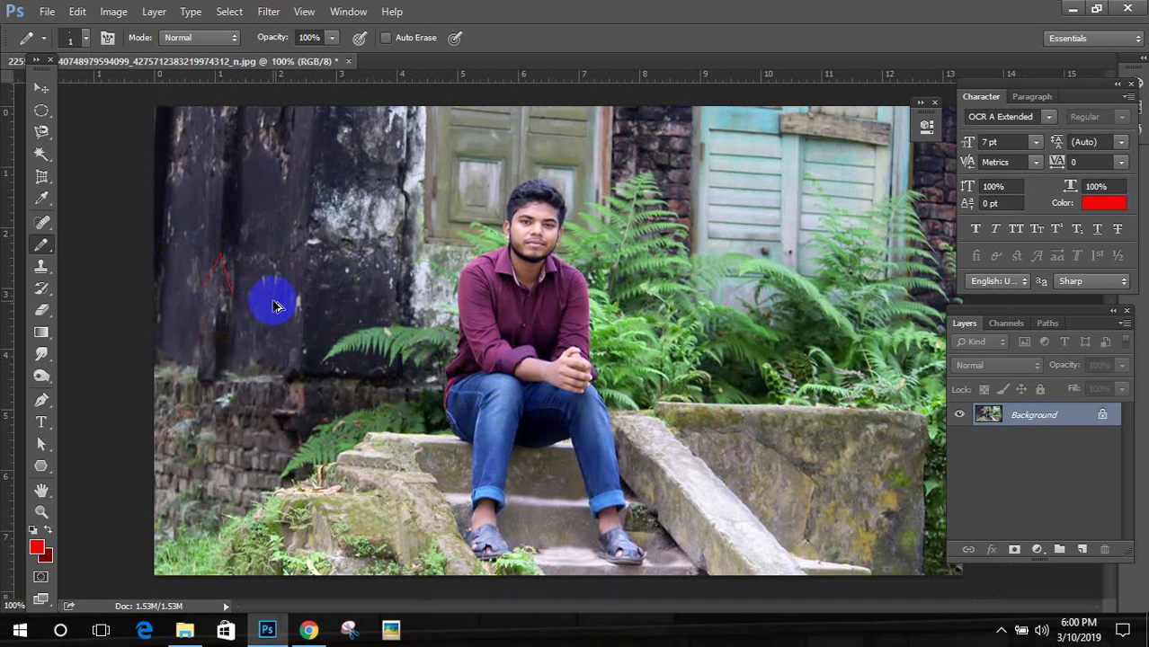
Step: Look through the Clone Stamp and History Brush tool variants, selecting the Clone Stamp tool and the History Brush tool
{"action": "key", "text": "ctrl+plus"}
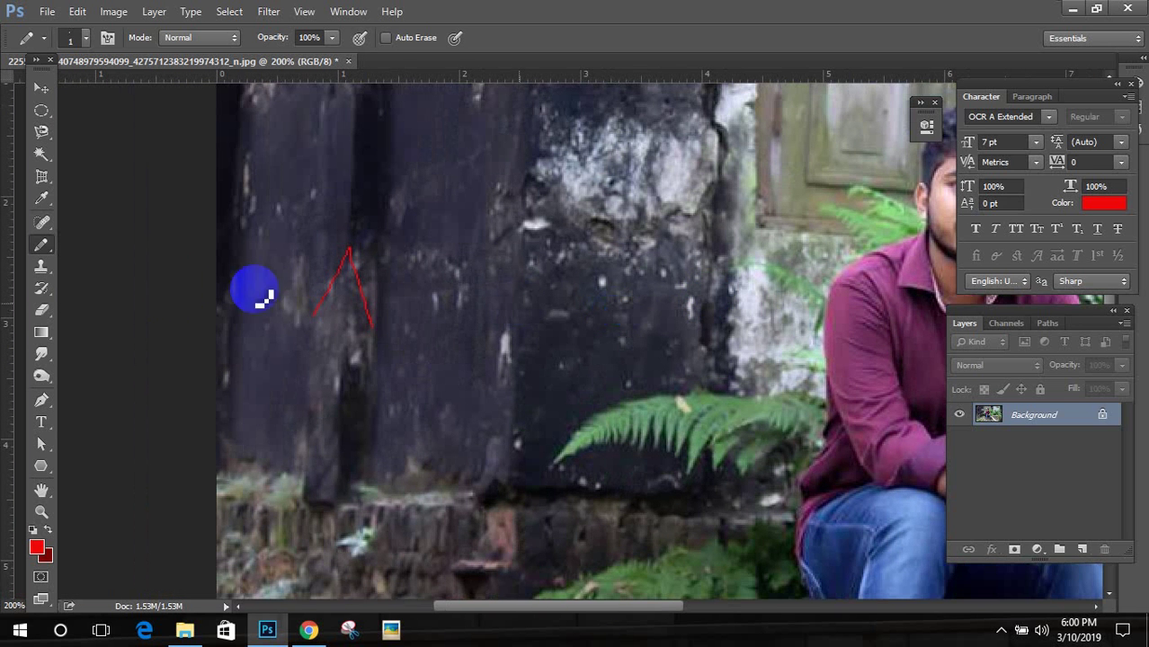
{"action": "mouse_move", "coordinate": [40, 244]}
{"action": "left_mouse_down"}
{"action": "mouse_move", "coordinate": [133, 290]}
{"action": "mouse_move", "coordinate": [164, 281]}
{"action": "left_mouse_up"}
{"action": "left_click_drag", "start_coordinate": [40, 262], "coordinate": [27, 283]}
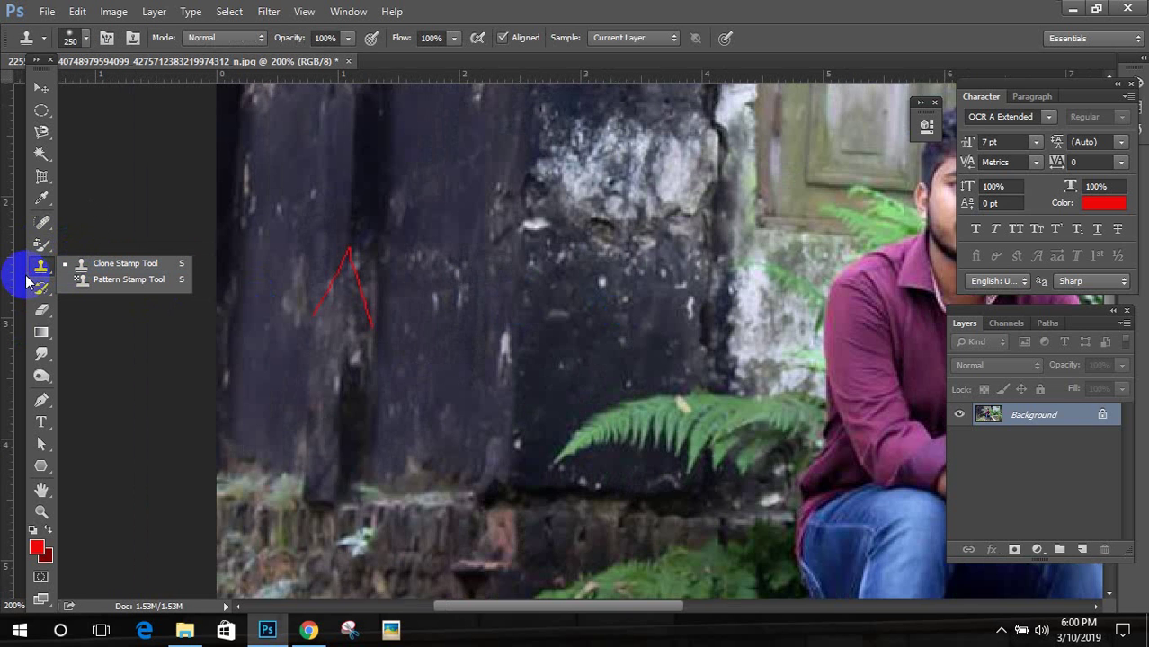
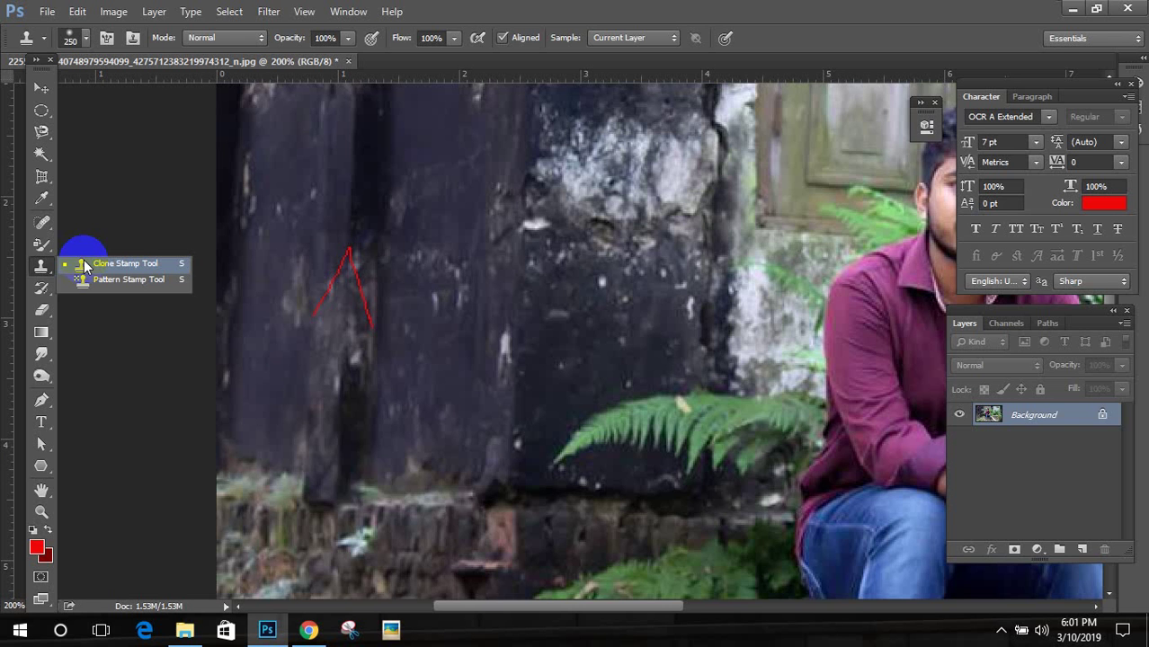
{"action": "left_click", "coordinate": [123, 266]}
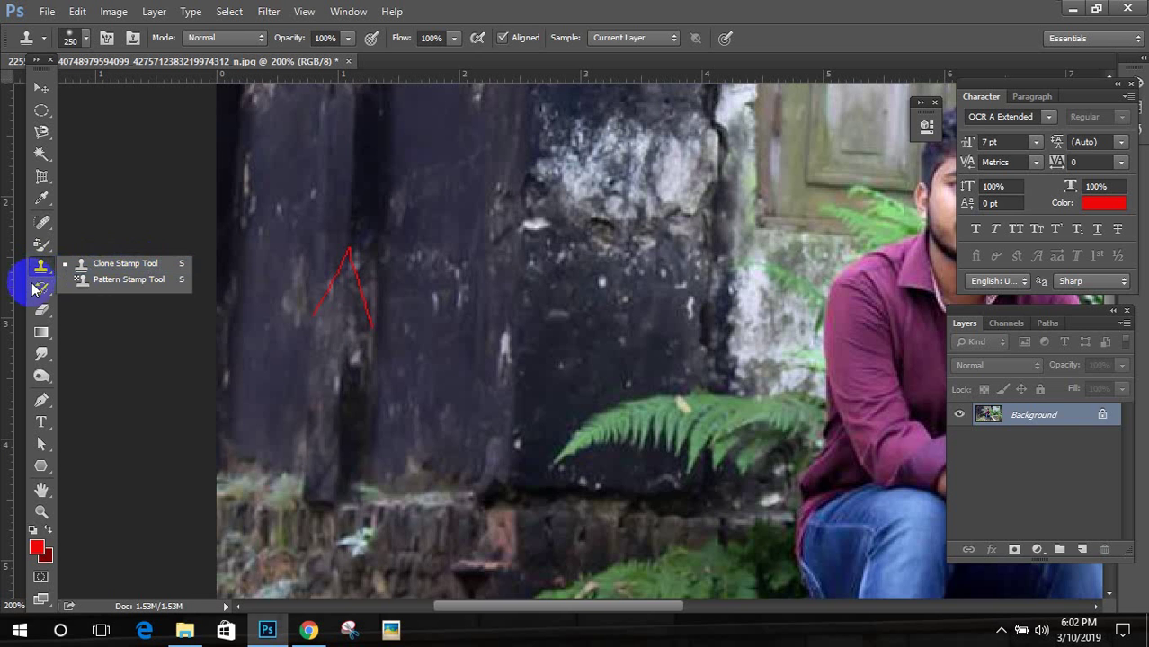
{"action": "left_click_drag", "start_coordinate": [42, 288], "coordinate": [115, 292]}
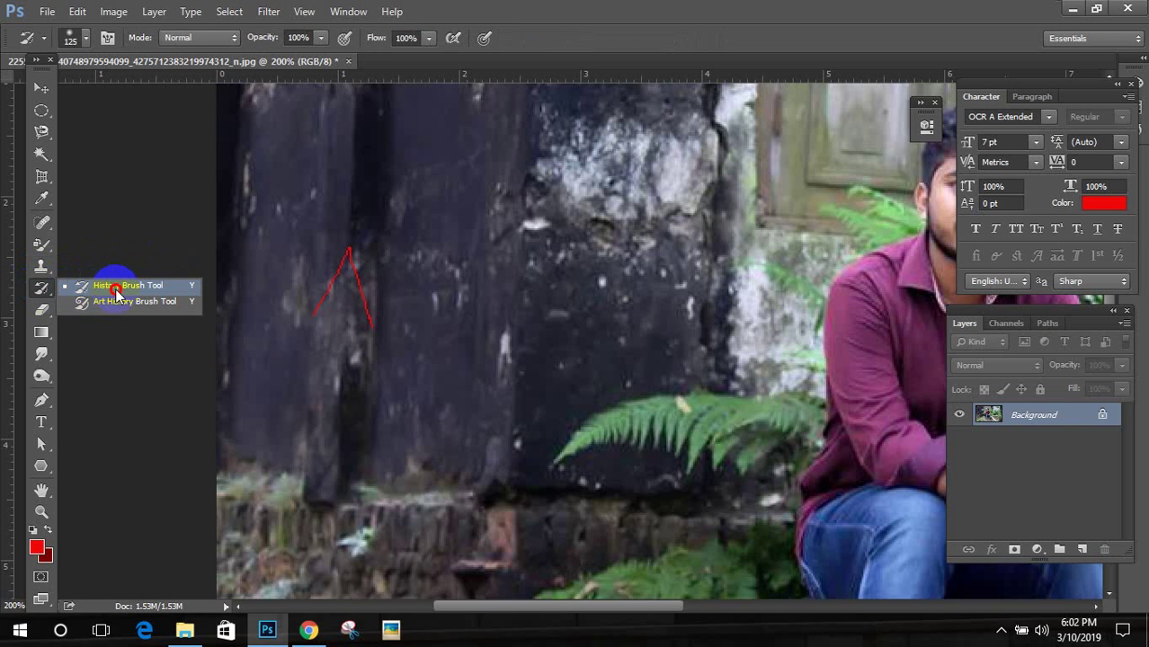
{"action": "left_click", "coordinate": [41, 288]}
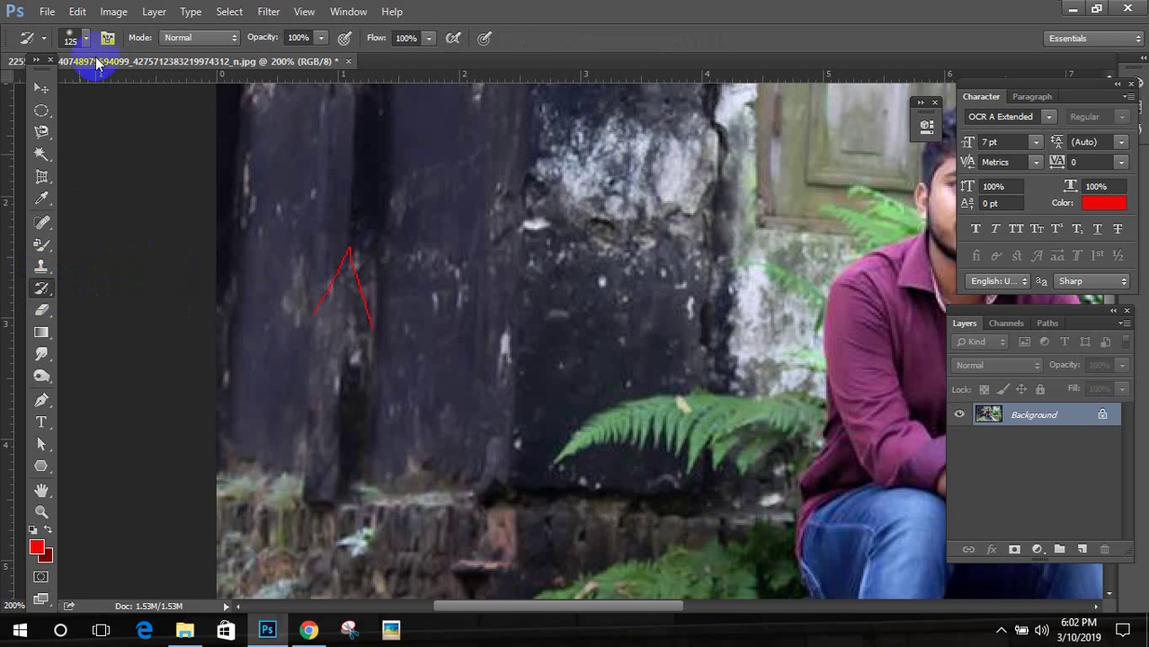
Step: Open Aromatherapy.jpg from the Home work folder on the Desktop
{"action": "left_click", "coordinate": [50, 9]}
{"action": "left_click", "coordinate": [54, 44]}
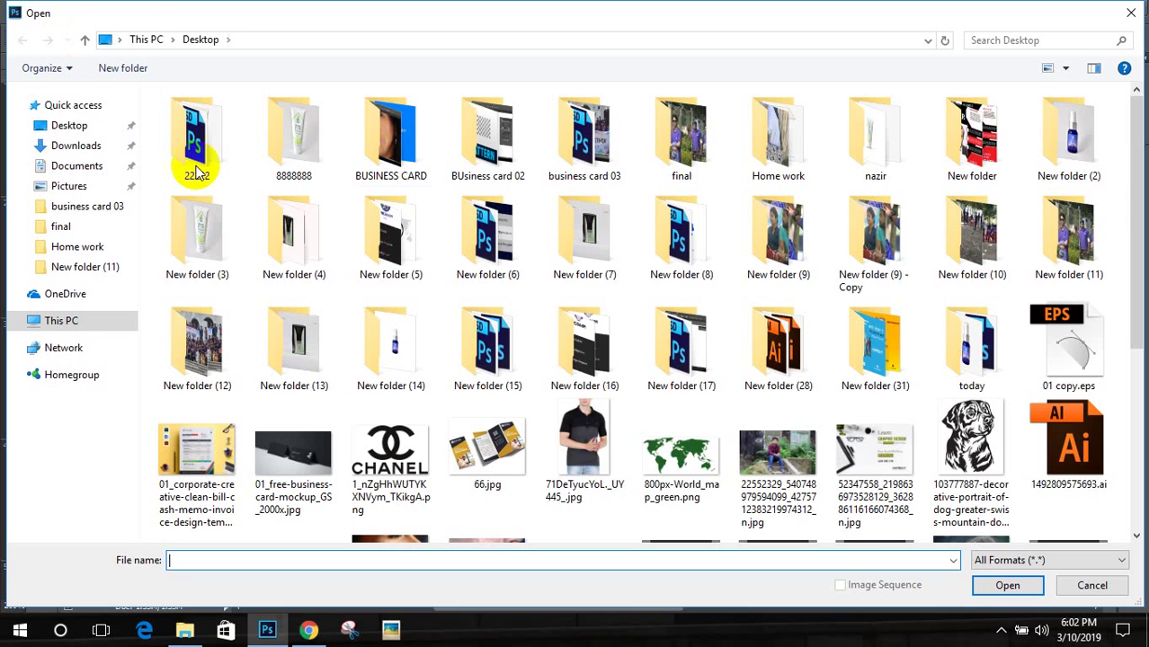
{"action": "double_click", "coordinate": [605, 240]}
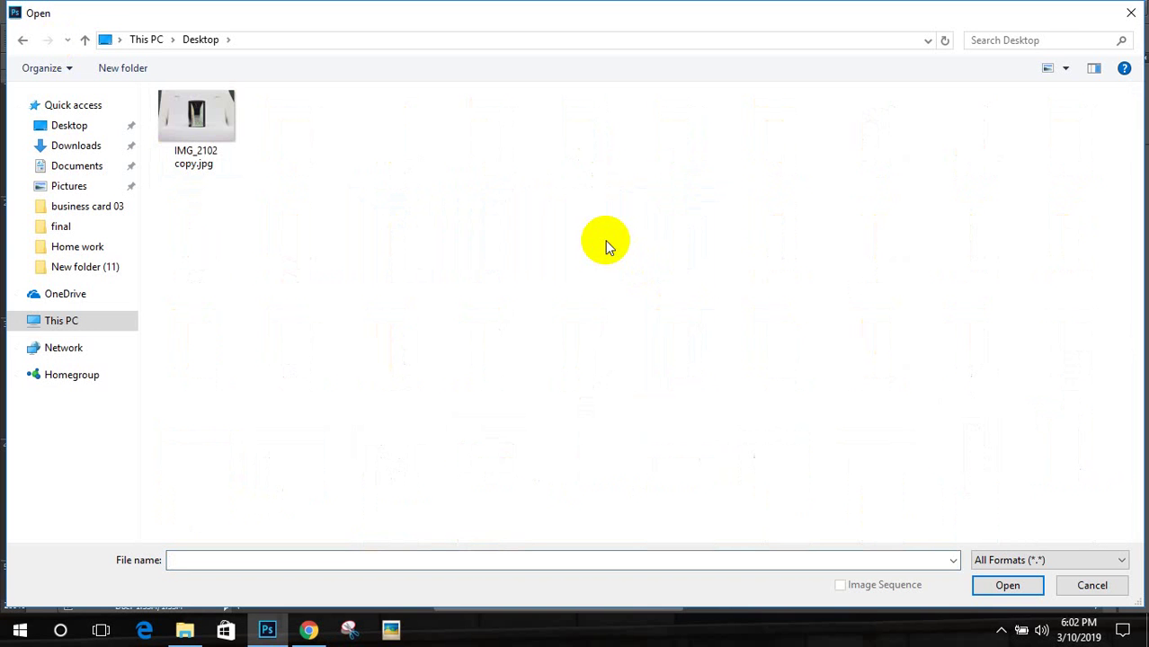
{"action": "left_click", "coordinate": [84, 40]}
{"action": "left_click", "coordinate": [280, 144]}
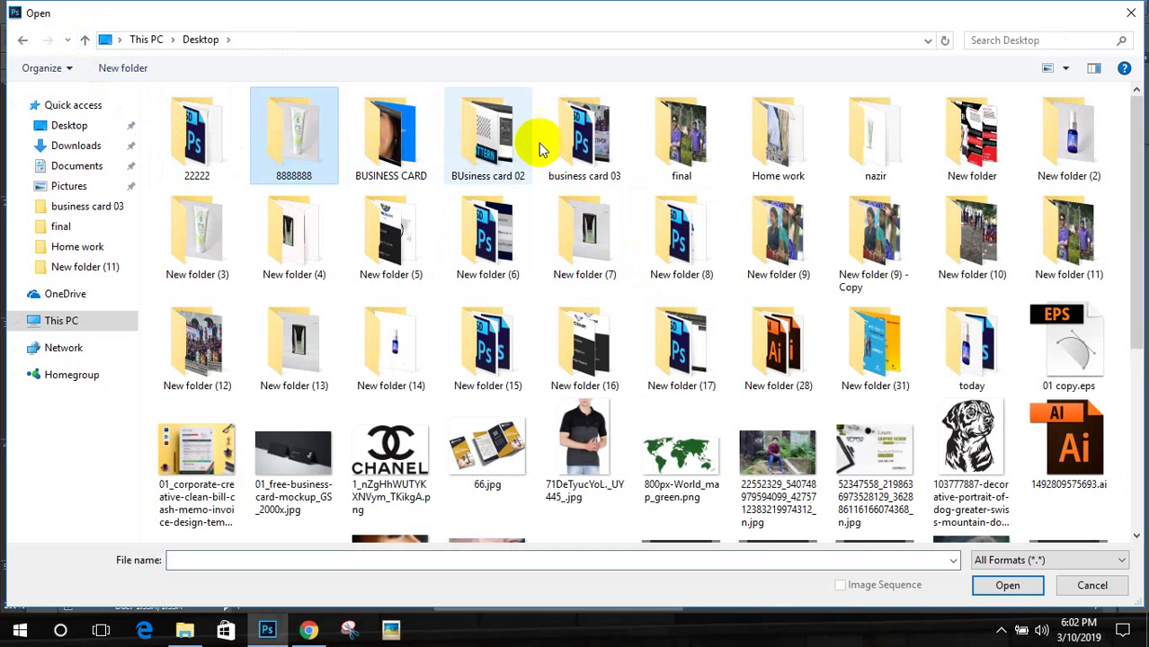
{"action": "left_click", "coordinate": [714, 135]}
{"action": "double_click", "coordinate": [798, 148]}
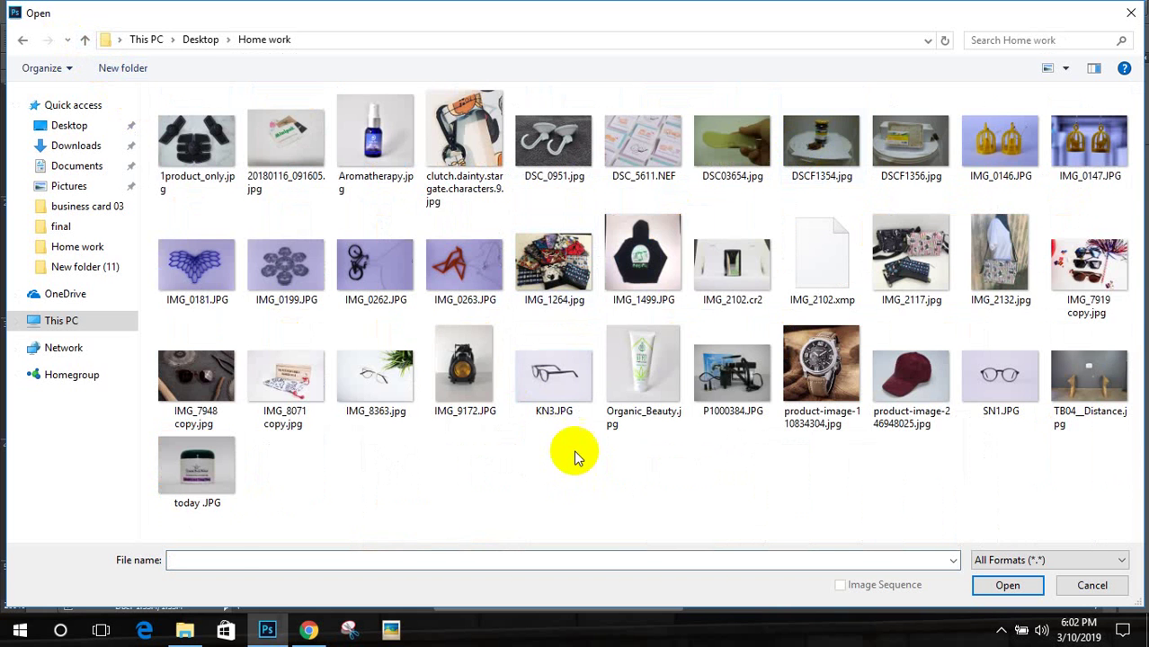
{"action": "left_click", "coordinate": [383, 160]}
{"action": "double_click", "coordinate": [383, 160]}
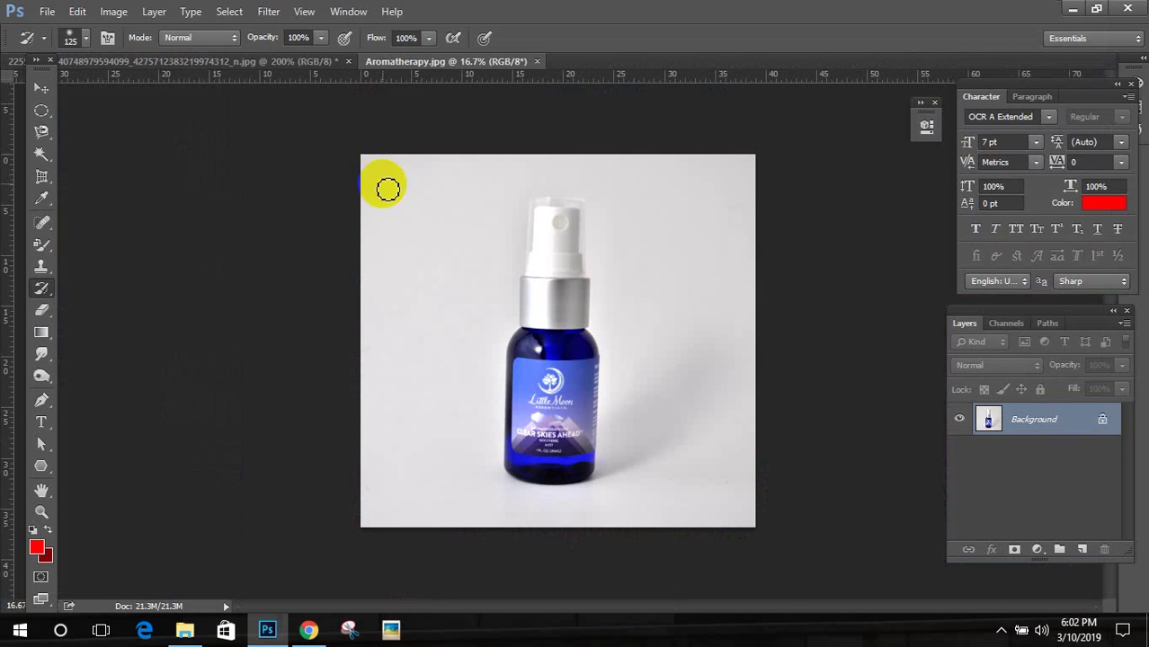
Step: Duplicate the bottle photo's background layer, create a blank white 1000 × 1000 pixel document at 300 pixels/inch, and return to the bottle photo
{"action": "key", "text": "ctrl+j"}
{"action": "key", "text": "ctrl+n"}
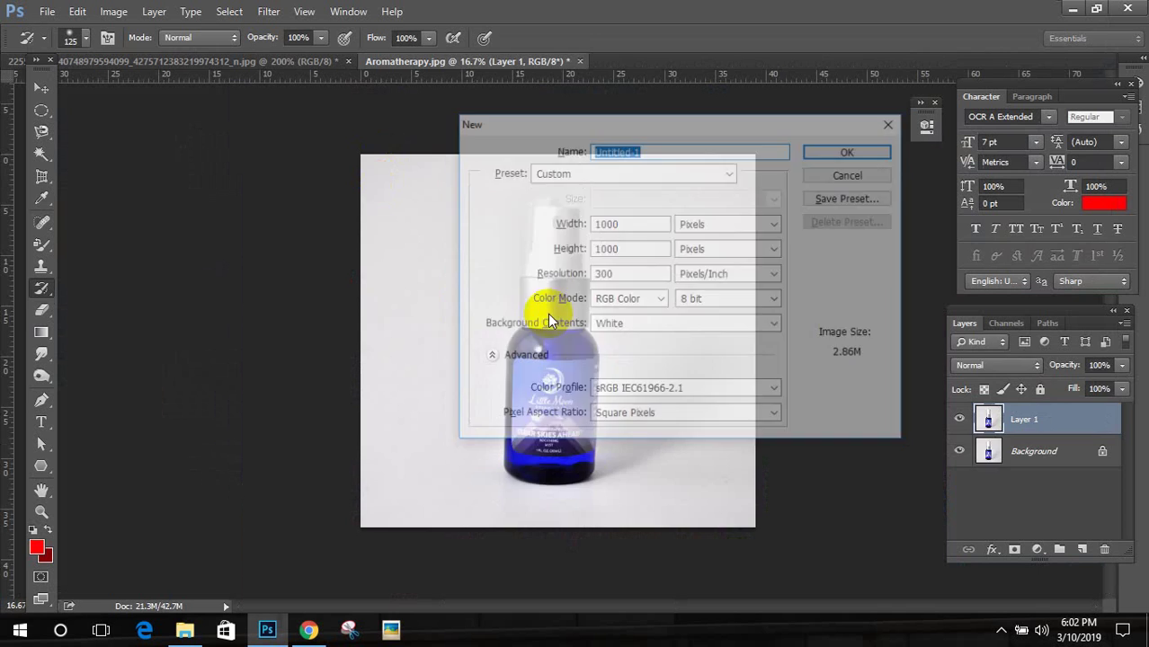
{"action": "key", "text": "Return"}
{"action": "left_click", "coordinate": [563, 63]}
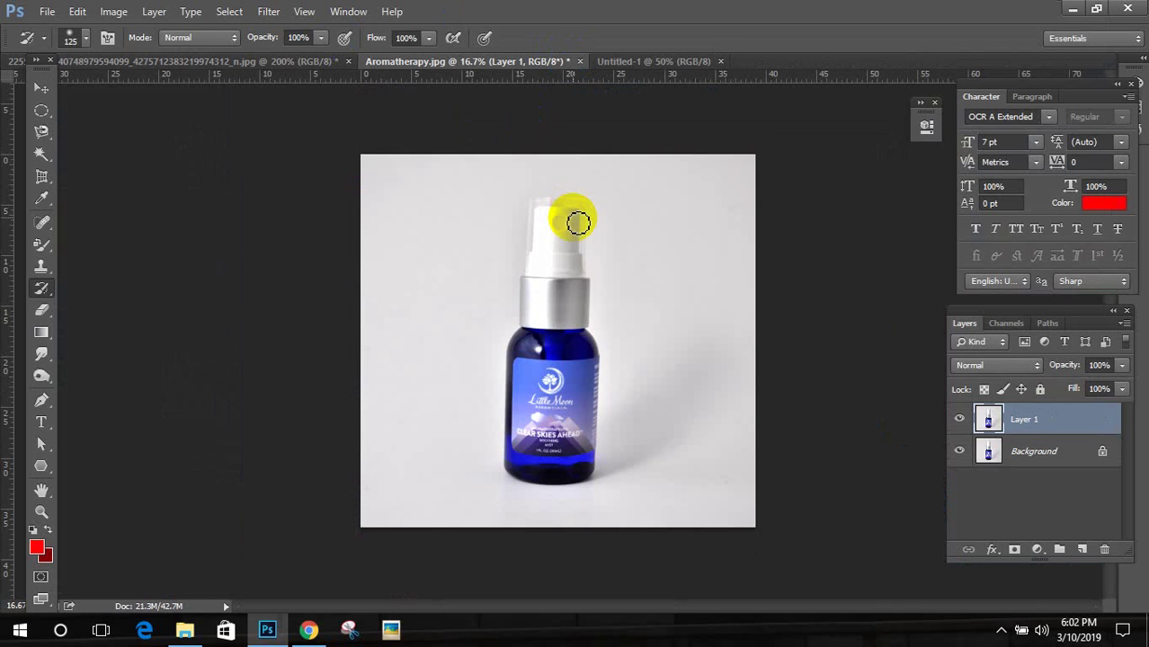
Step: Add a new layer filled with the dark red background color and place it beneath the duplicated bottle layer
{"action": "key", "text": "ctrl+shift+n"}
{"action": "key", "text": "Return"}
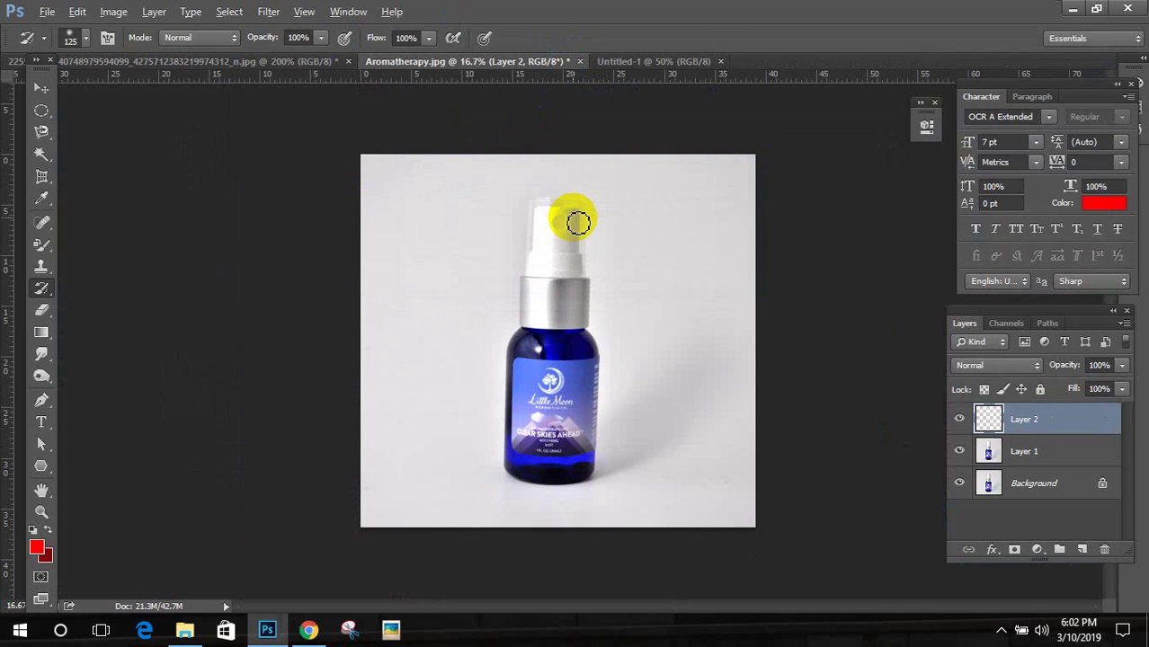
{"action": "key", "text": "ctrl+BackSpace"}
{"action": "left_click_drag", "start_coordinate": [1048, 467], "coordinate": [1029, 409]}
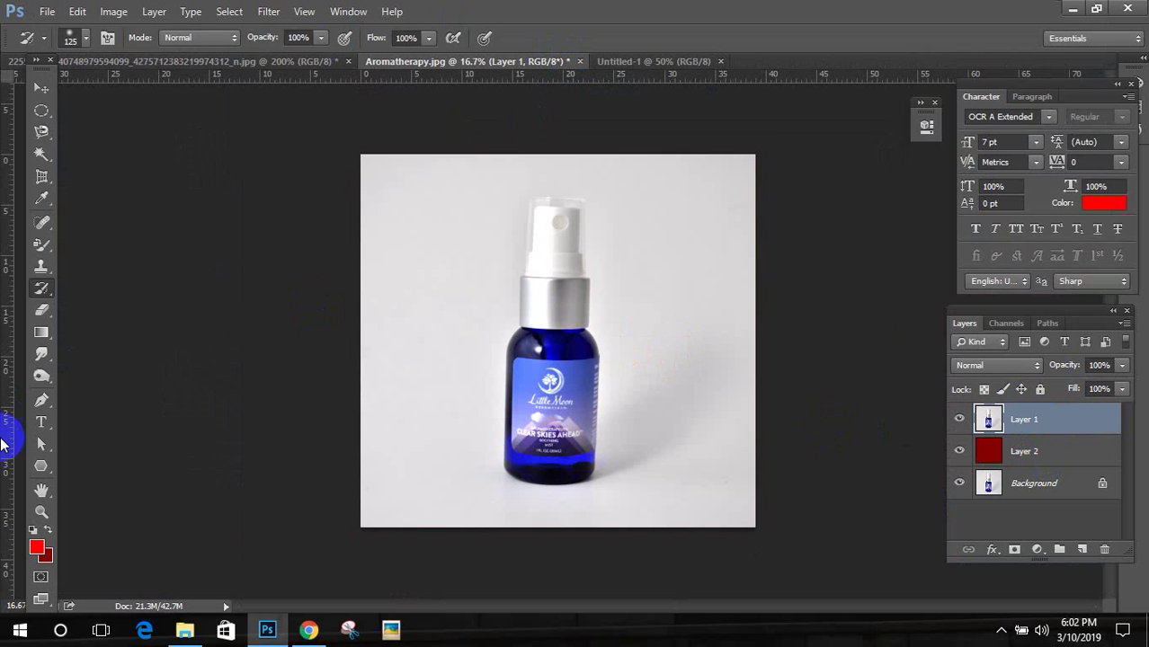
Step: Start a Pen path near the bottle's lower left edge and trace up the blue glass to the shoulder below the silver collar
{"action": "left_click", "coordinate": [40, 401]}
{"action": "left_click", "coordinate": [526, 355], "text": "ctrl"}
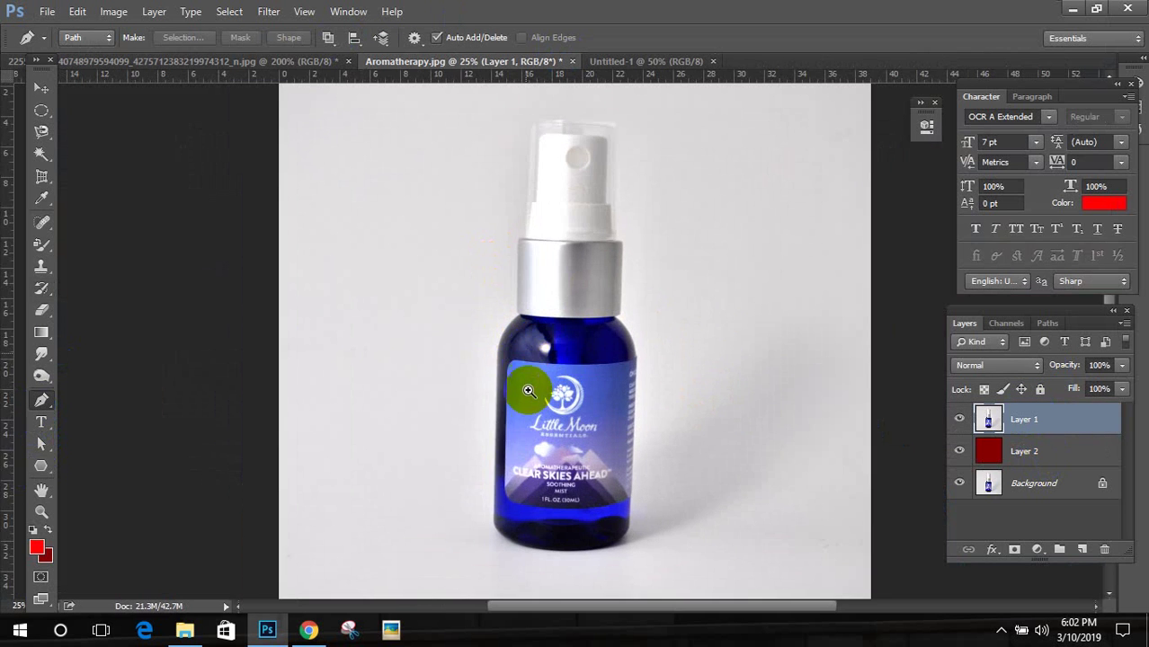
{"action": "left_click", "coordinate": [526, 389], "text": "ctrl"}
{"action": "left_click_drag", "start_coordinate": [575, 373], "coordinate": [602, 232]}
{"action": "left_click", "coordinate": [523, 436], "text": "ctrl"}
{"action": "left_click", "coordinate": [542, 452]}
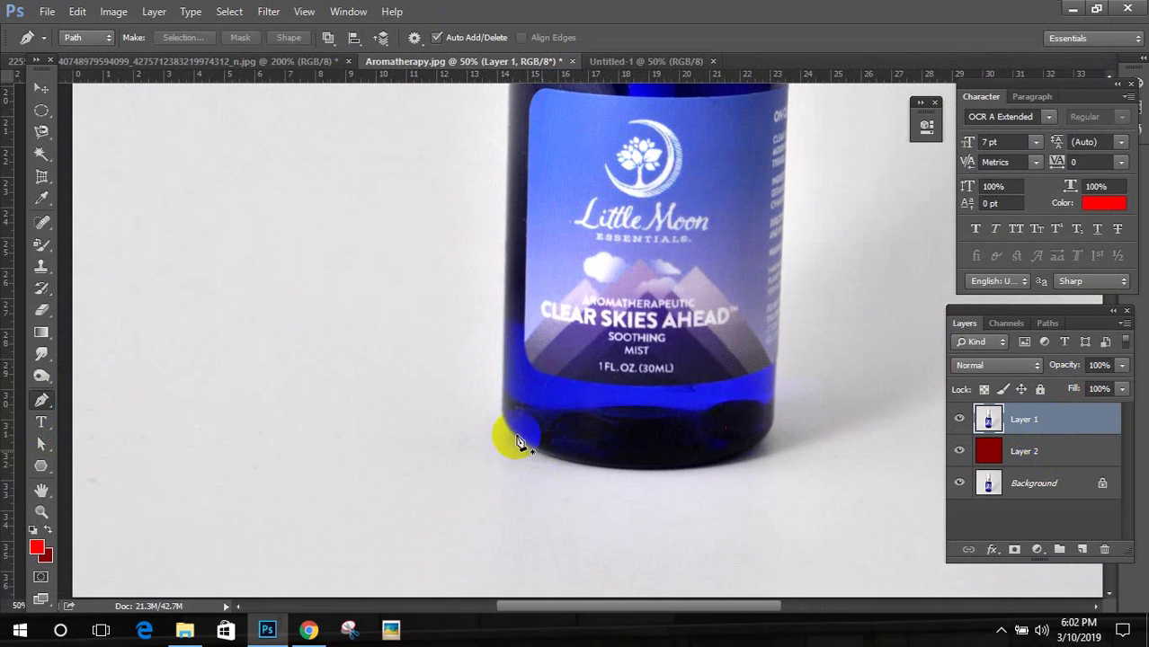
{"action": "left_click_drag", "start_coordinate": [501, 321], "coordinate": [571, 474]}
{"action": "left_click", "coordinate": [500, 382], "text": "alt"}
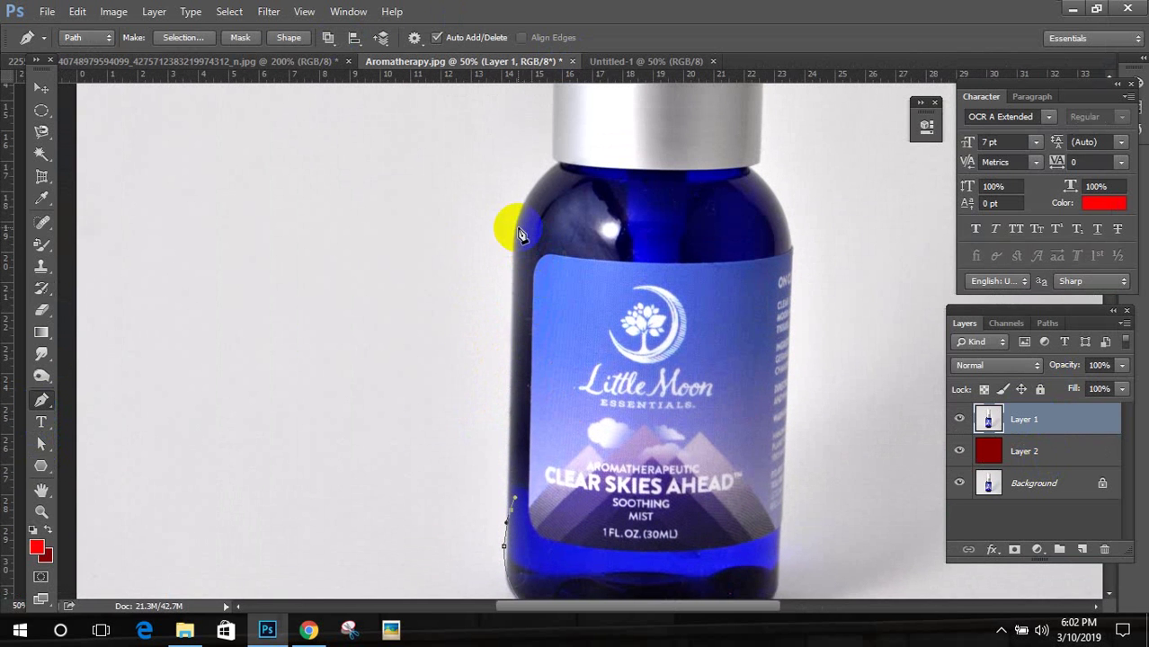
{"action": "left_click_drag", "start_coordinate": [596, 148], "coordinate": [595, 147]}
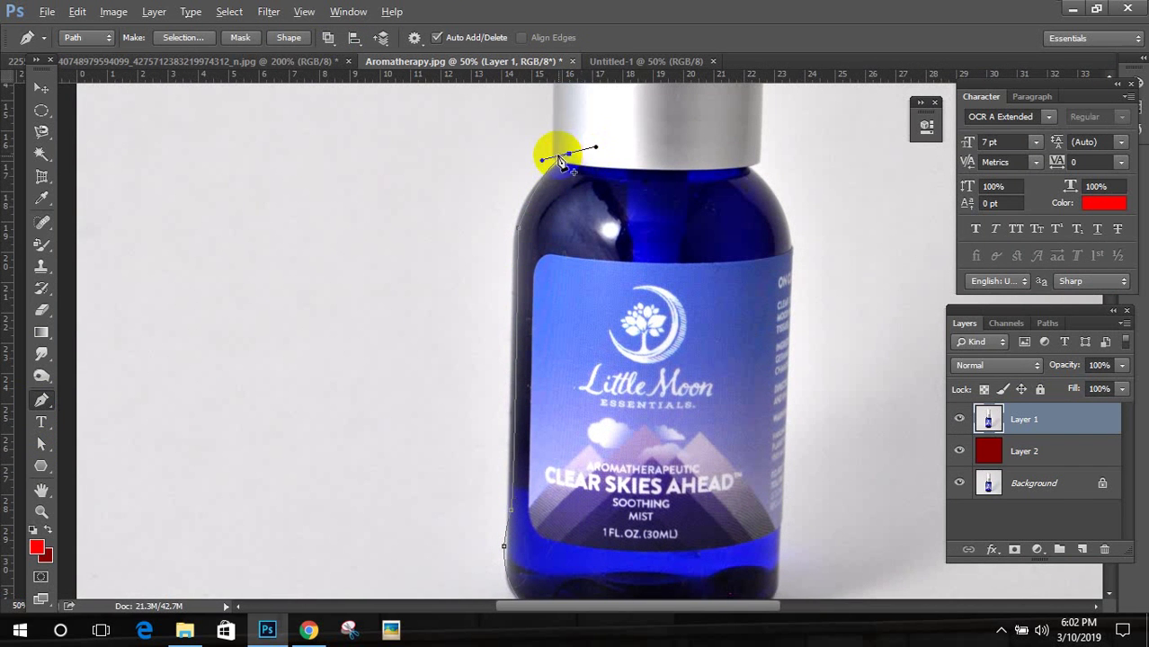
Step: Continue the Pen path up the left edge of the silver collar and curve it around the collar's upper corner
{"action": "scroll", "coordinate": [557, 332], "scroll_direction": "up", "scroll_amount": 5}
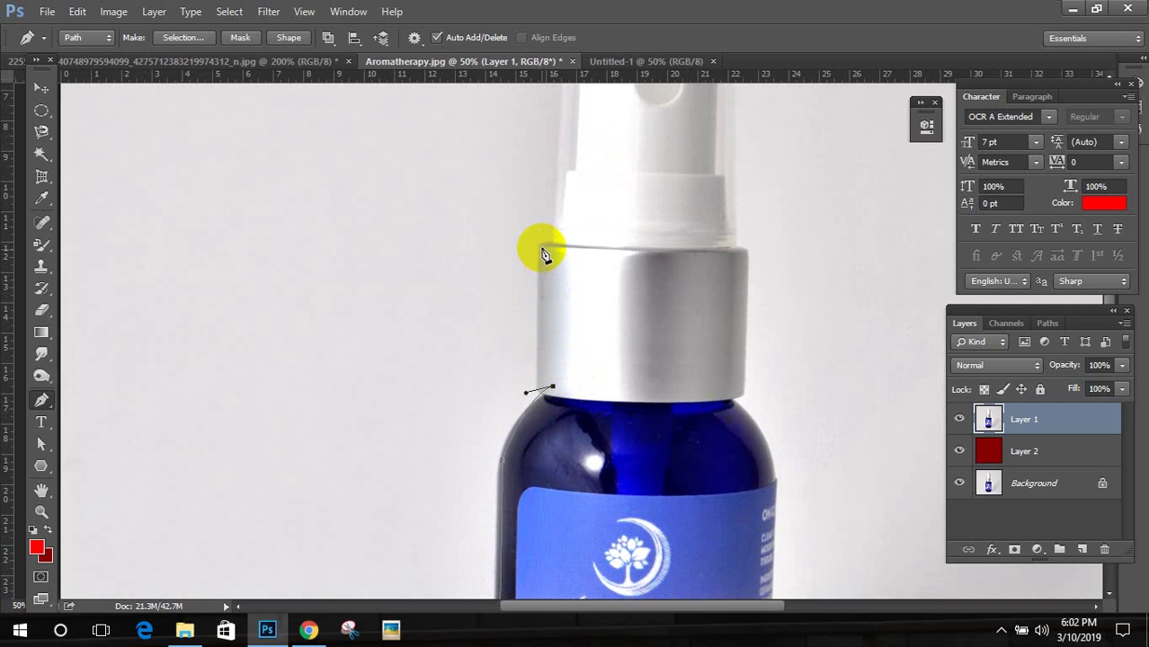
{"action": "left_click", "coordinate": [544, 250]}
{"action": "scroll", "coordinate": [548, 252], "scroll_direction": "up", "scroll_amount": 4}
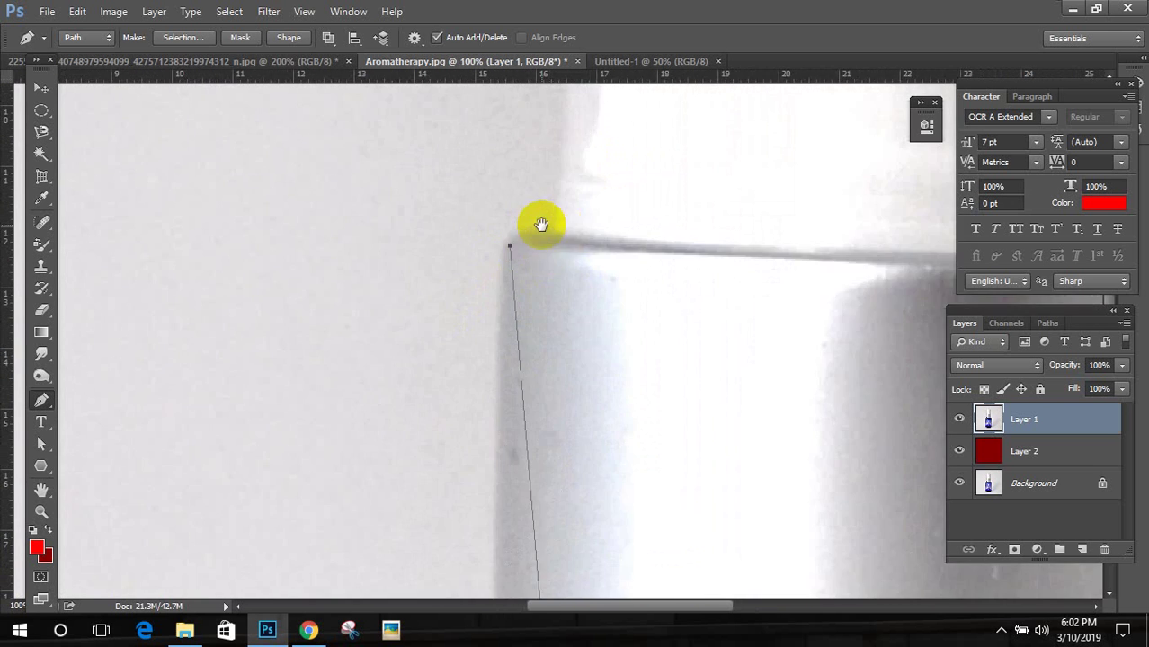
{"action": "left_click_drag", "start_coordinate": [601, 343], "coordinate": [635, 343]}
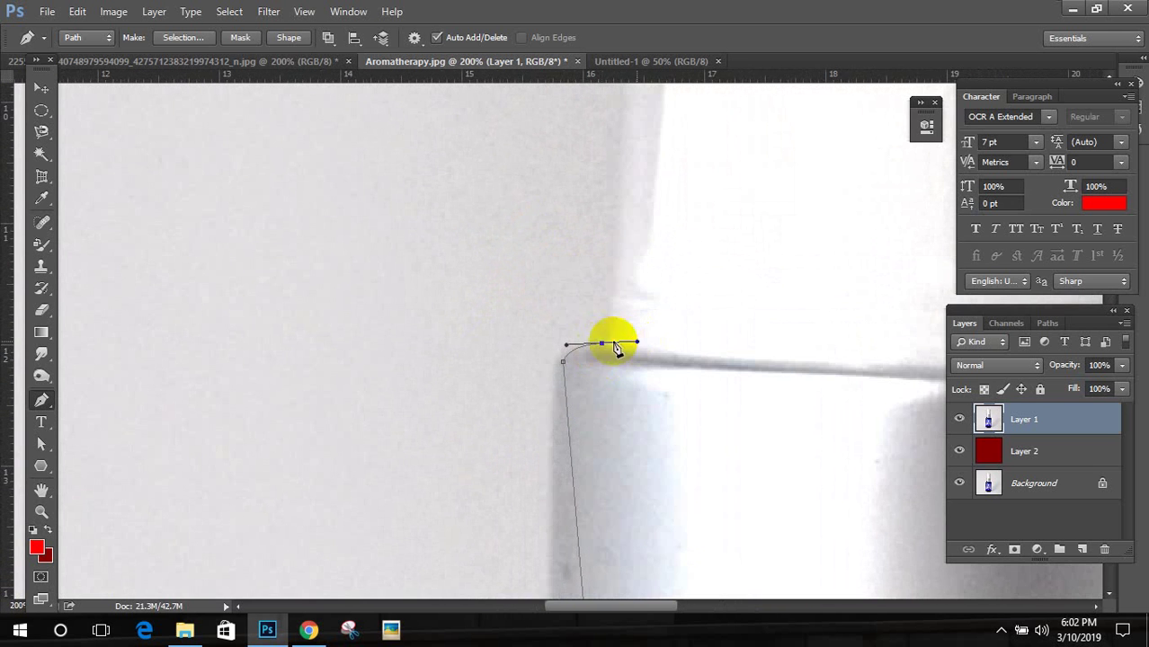
Step: Trace the clear cap's left edge and curve the path over its top to the upper right corner
{"action": "scroll", "coordinate": [677, 328], "scroll_direction": "up", "scroll_amount": 8}
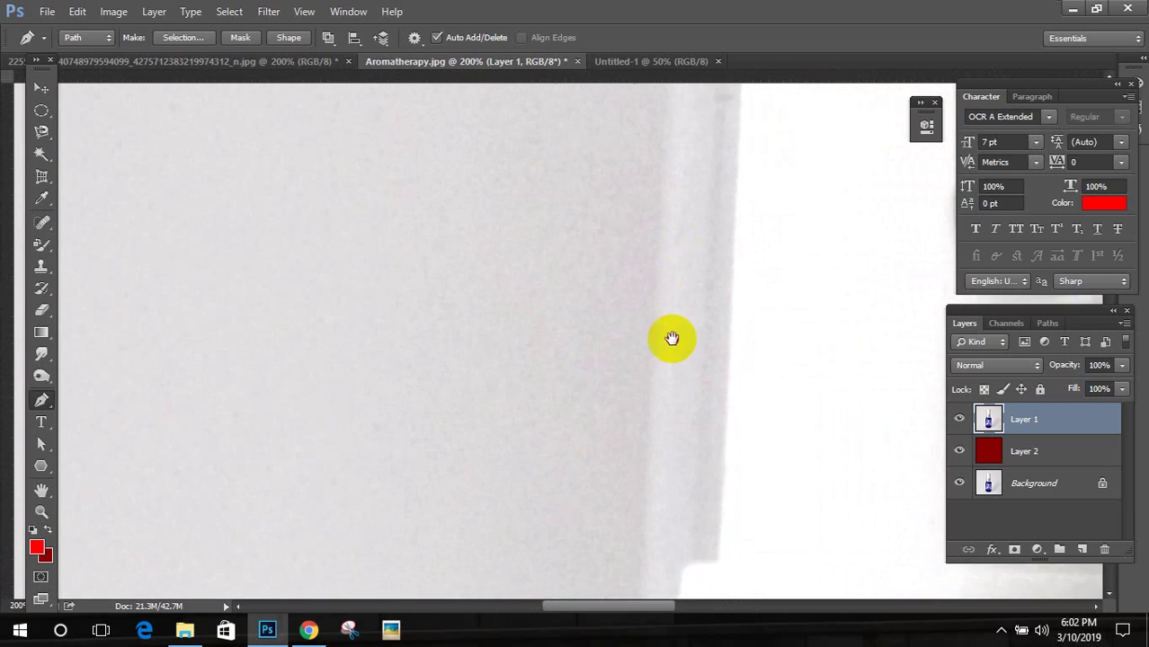
{"action": "left_click", "coordinate": [646, 276]}
{"action": "scroll", "coordinate": [365, 333], "scroll_direction": "right", "scroll_amount": 6}
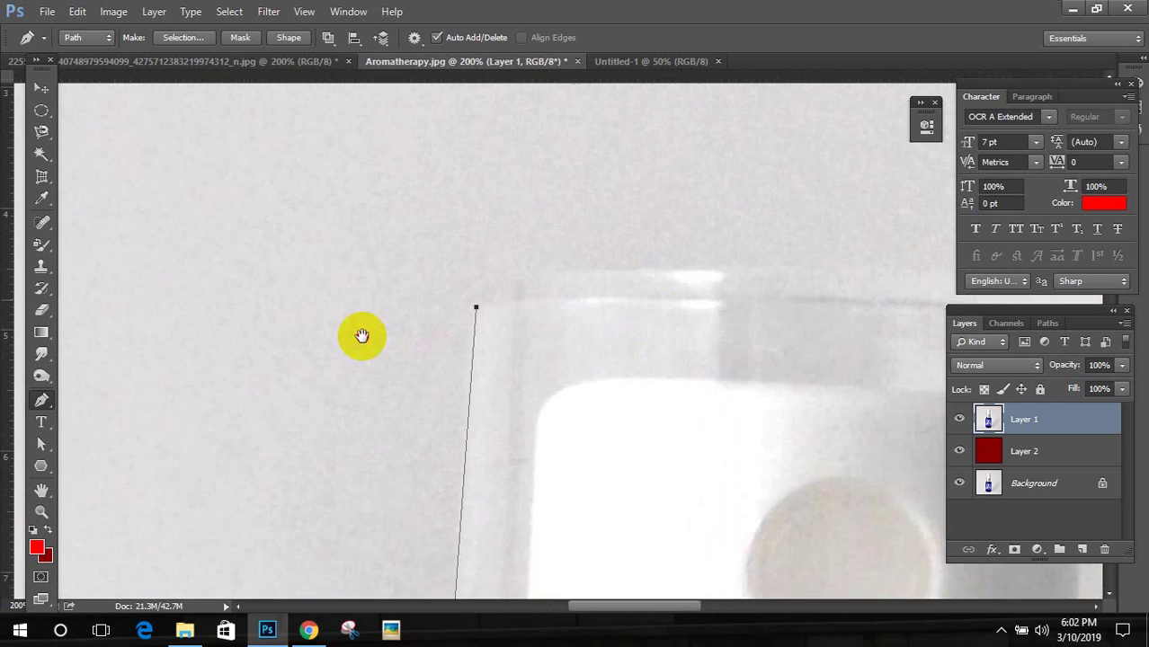
{"action": "left_click_drag", "start_coordinate": [412, 277], "coordinate": [520, 282]}
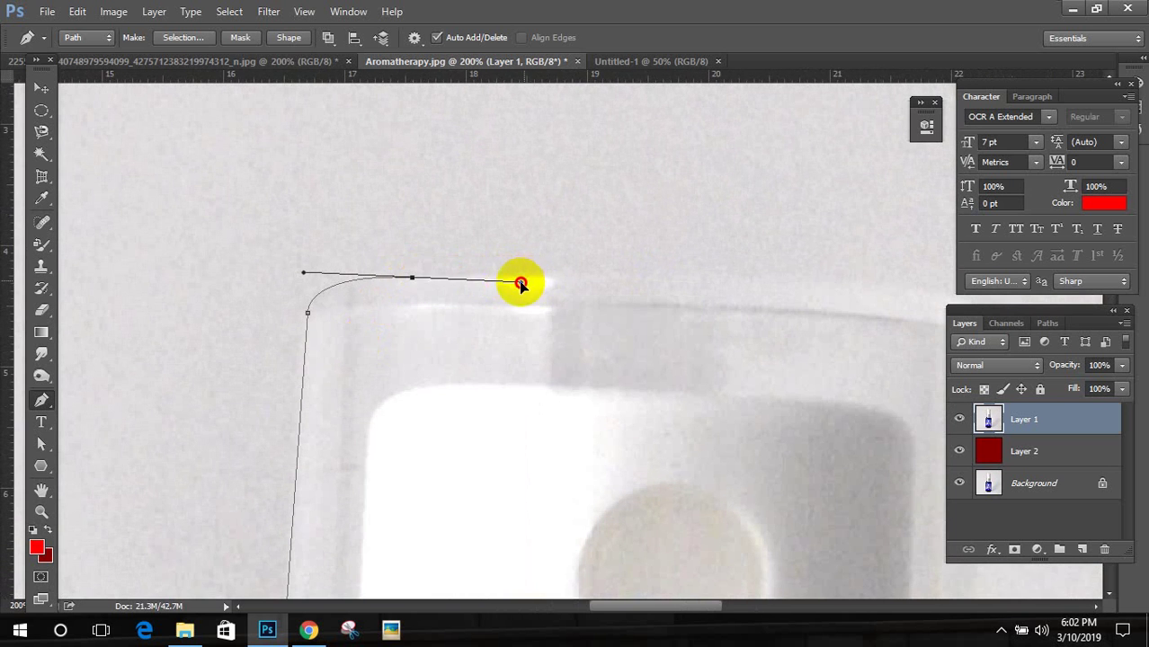
{"action": "scroll", "coordinate": [289, 271], "scroll_direction": "right", "scroll_amount": 8}
{"action": "scroll", "coordinate": [372, 274], "scroll_direction": "down", "scroll_amount": 2}
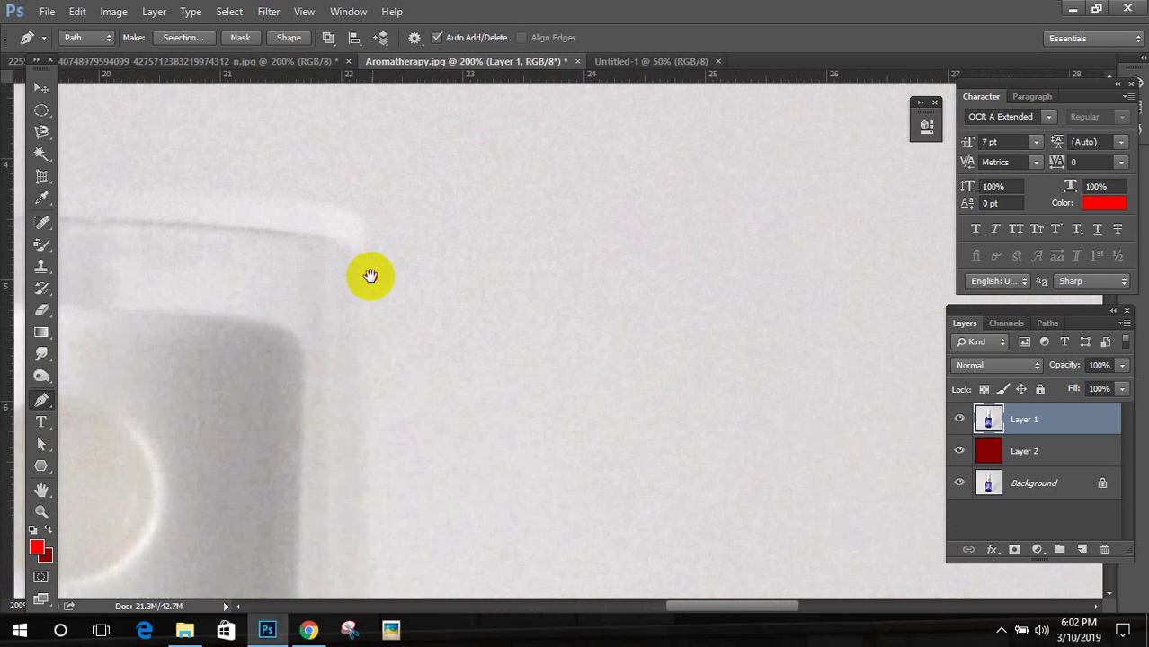
{"action": "left_click_drag", "start_coordinate": [364, 236], "coordinate": [417, 290]}
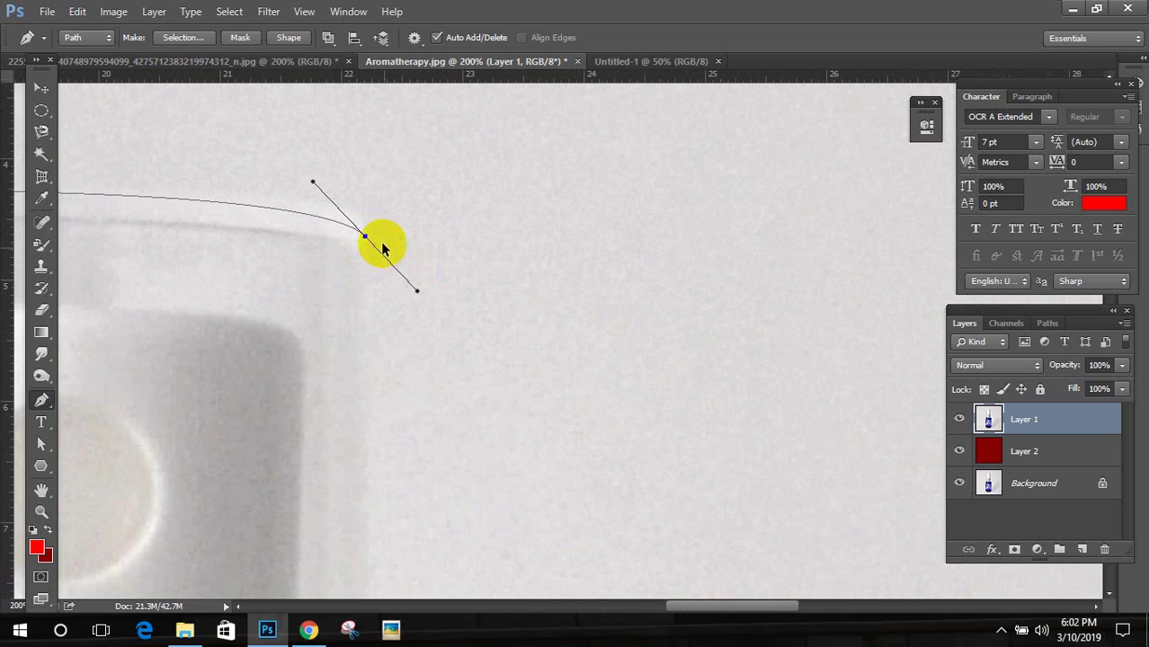
{"action": "left_click_drag", "start_coordinate": [367, 236], "coordinate": [407, 303]}
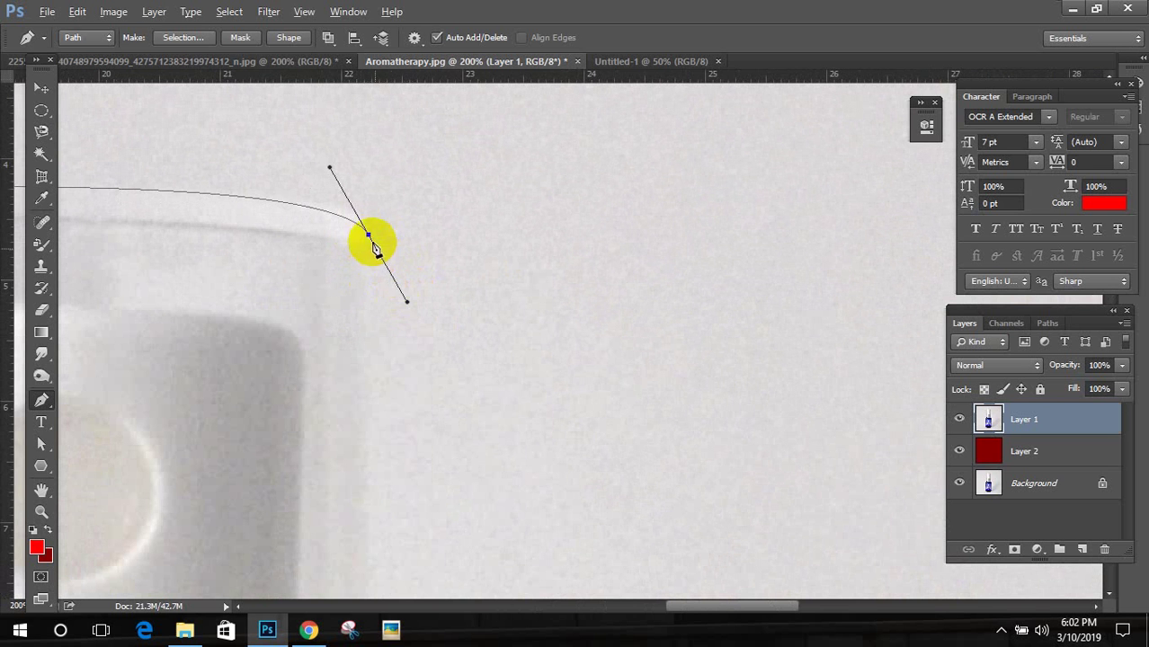
Step: Continue the Pen path down the clear cap's right edge, around the silver collar's upper corner and down to its lower corner
{"action": "left_click_drag", "start_coordinate": [368, 252], "coordinate": [486, 392]}
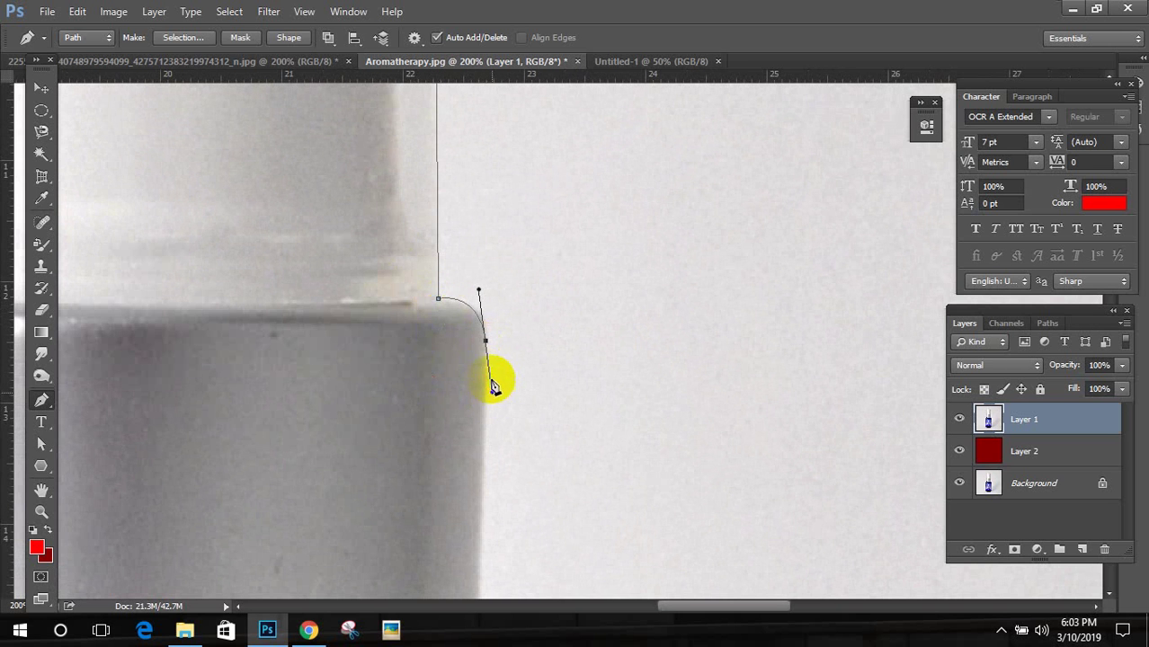
{"action": "left_click_drag", "start_coordinate": [496, 442], "coordinate": [427, 319]}
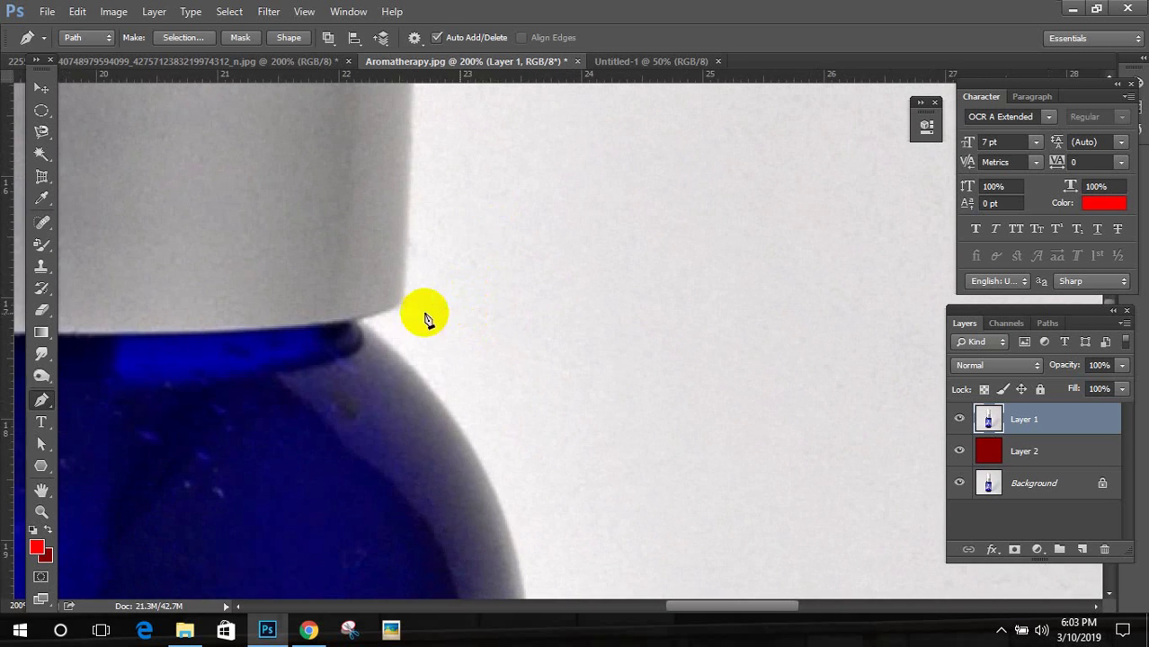
{"action": "left_click", "coordinate": [403, 299]}
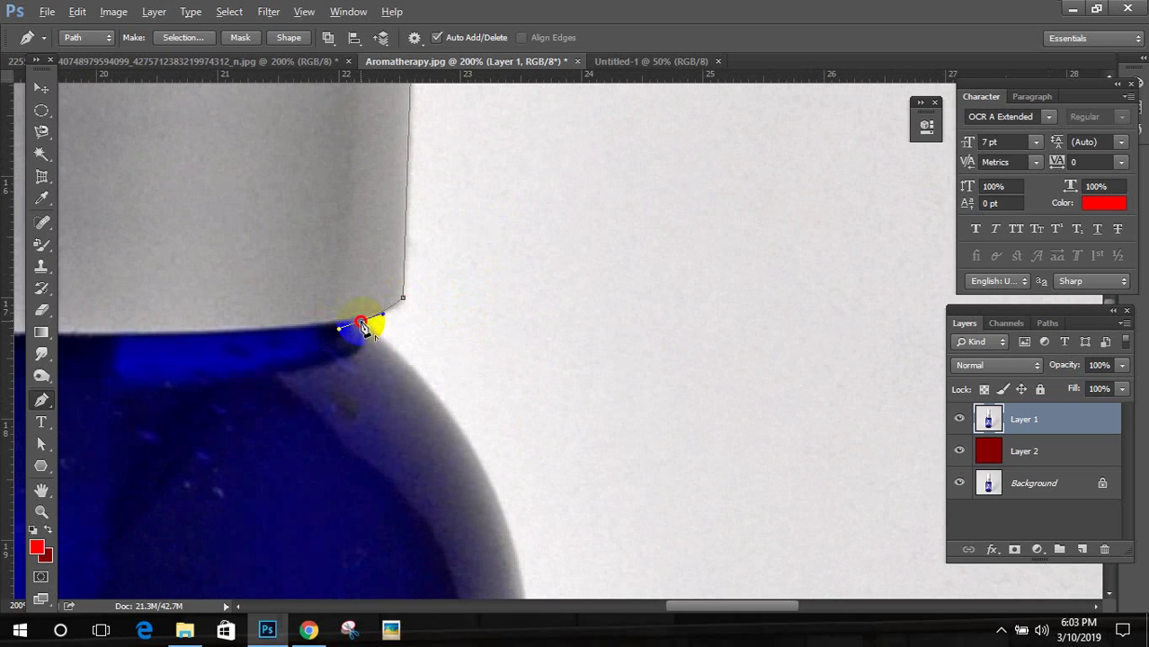
Step: Curve the Pen path around the blue glass's right shoulder to the label's upper edge and remove the outgoing handle there
{"action": "key", "text": "ctrl+minus"}
{"action": "key", "text": "ctrl+minus"}
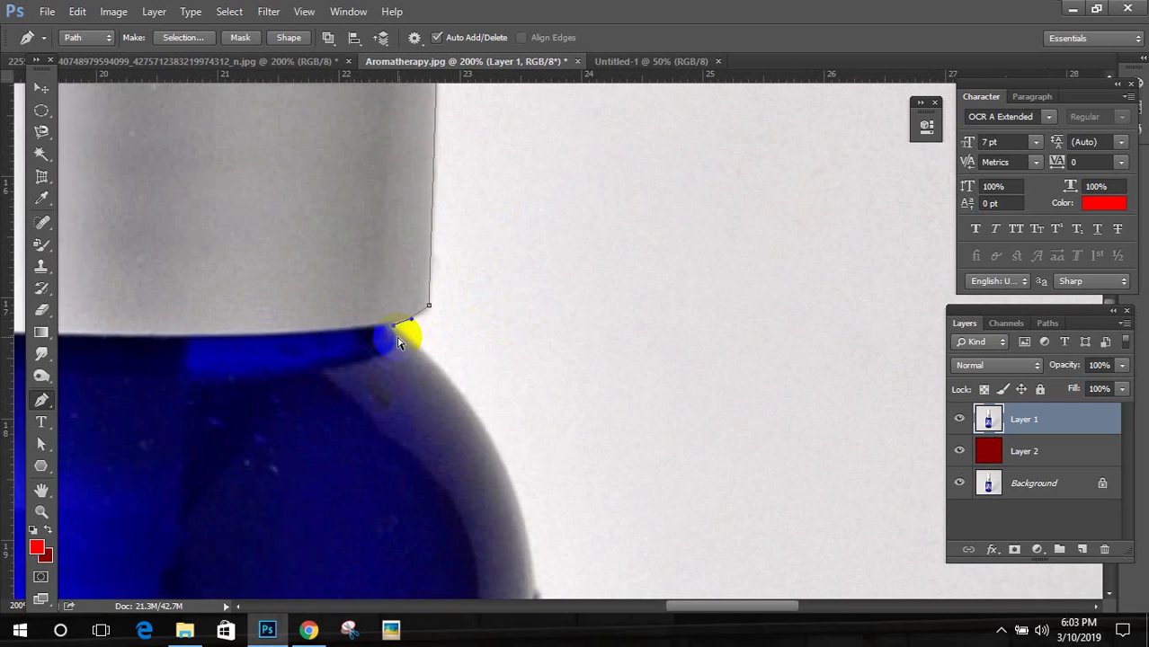
{"action": "scroll", "coordinate": [443, 335], "scroll_direction": "up", "scroll_amount": 1}
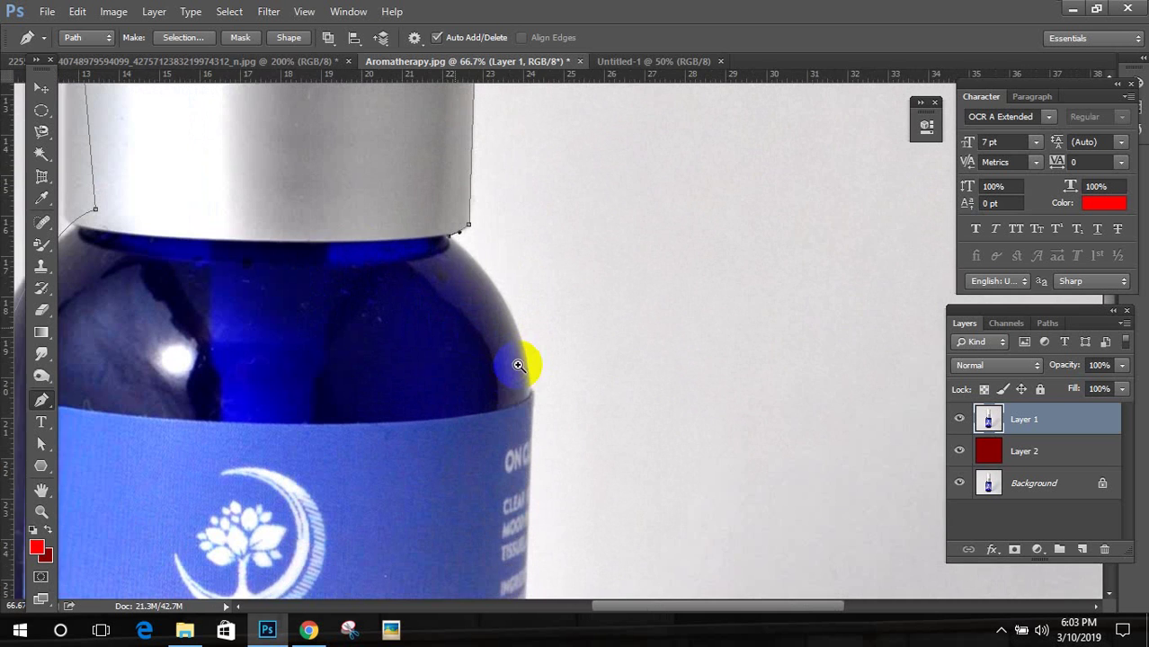
{"action": "left_click_drag", "start_coordinate": [535, 394], "coordinate": [539, 437]}
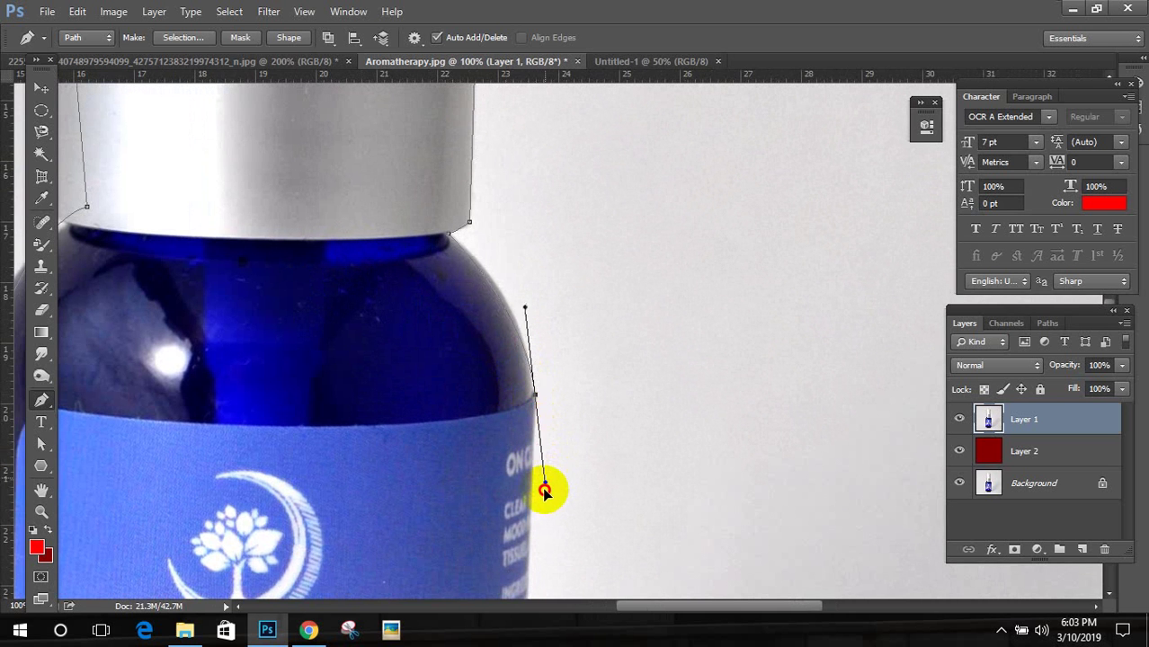
{"action": "left_click_drag", "start_coordinate": [544, 505], "coordinate": [544, 503]}
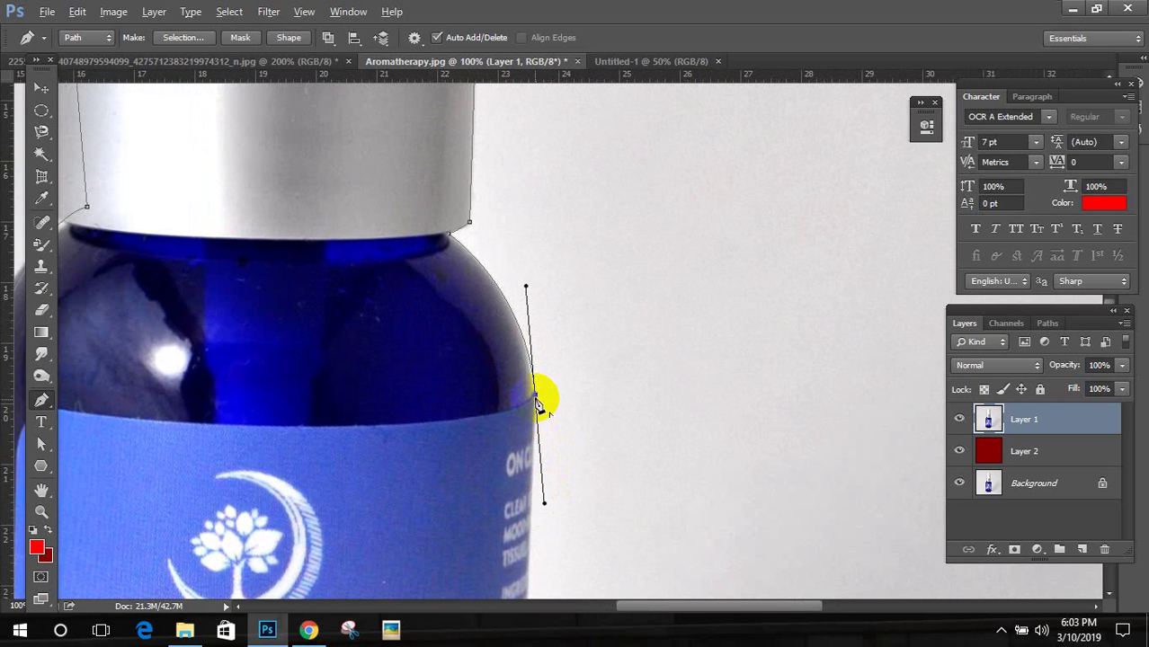
{"action": "left_click", "coordinate": [537, 401], "text": "alt"}
Step: Trace the bottle's right edge down to the base, curve along the bottom and close the Pen path at its starting anchor
{"action": "scroll", "coordinate": [474, 372], "scroll_direction": "down", "scroll_amount": 10}
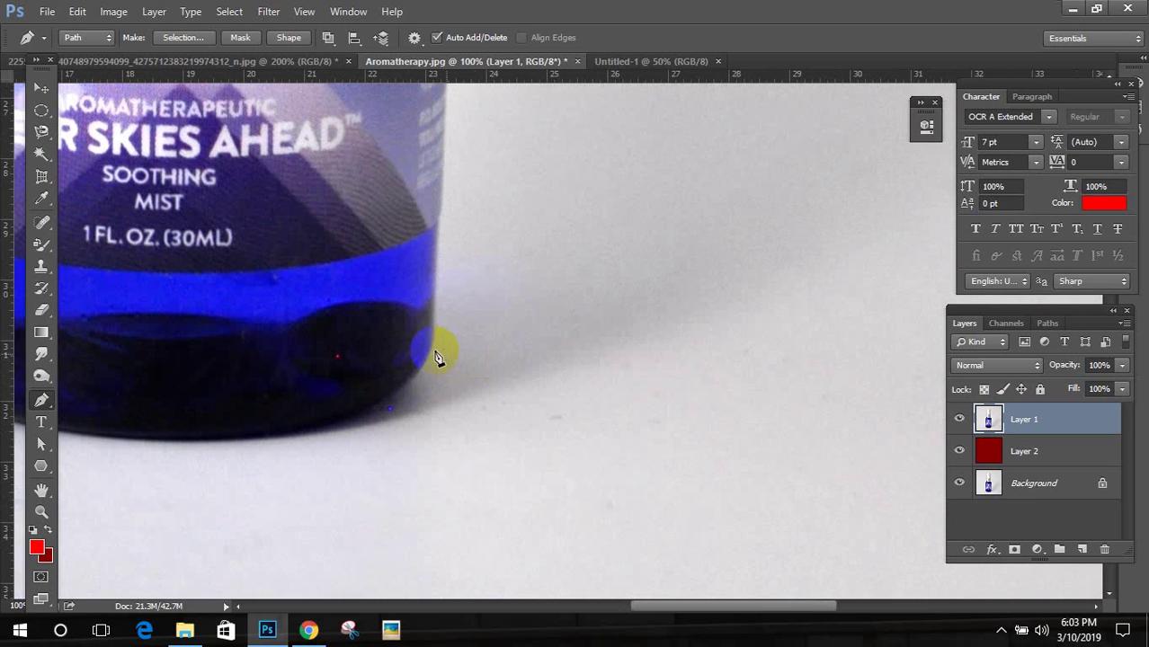
{"action": "left_click_drag", "start_coordinate": [431, 389], "coordinate": [826, 303]}
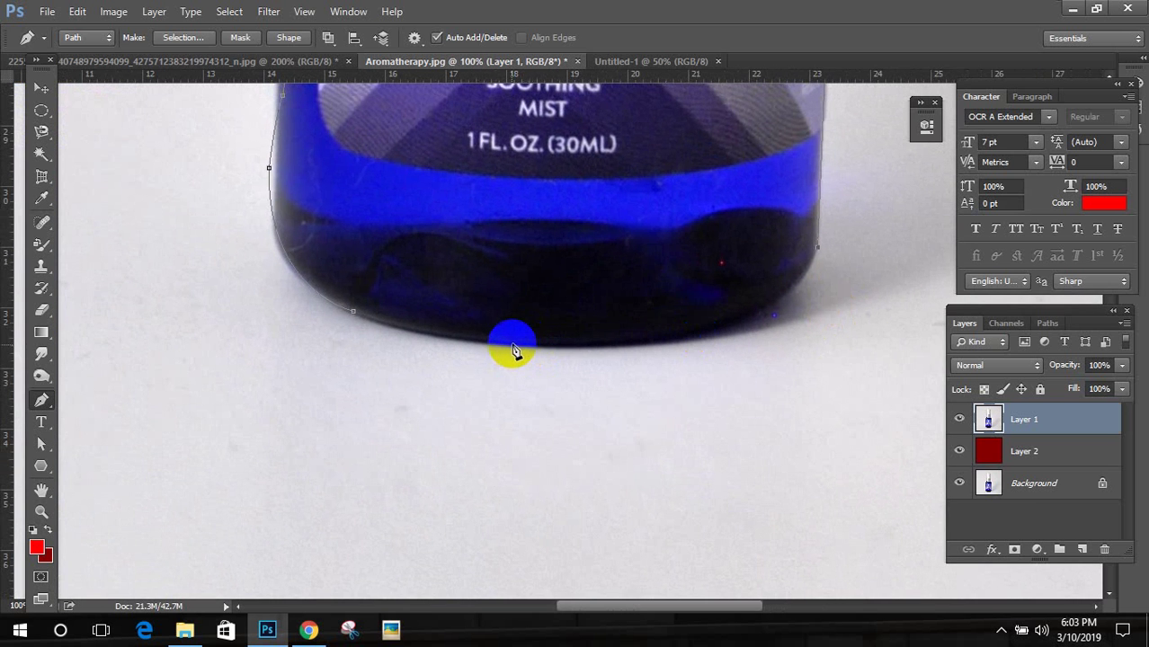
{"action": "left_click_drag", "start_coordinate": [513, 346], "coordinate": [304, 343]}
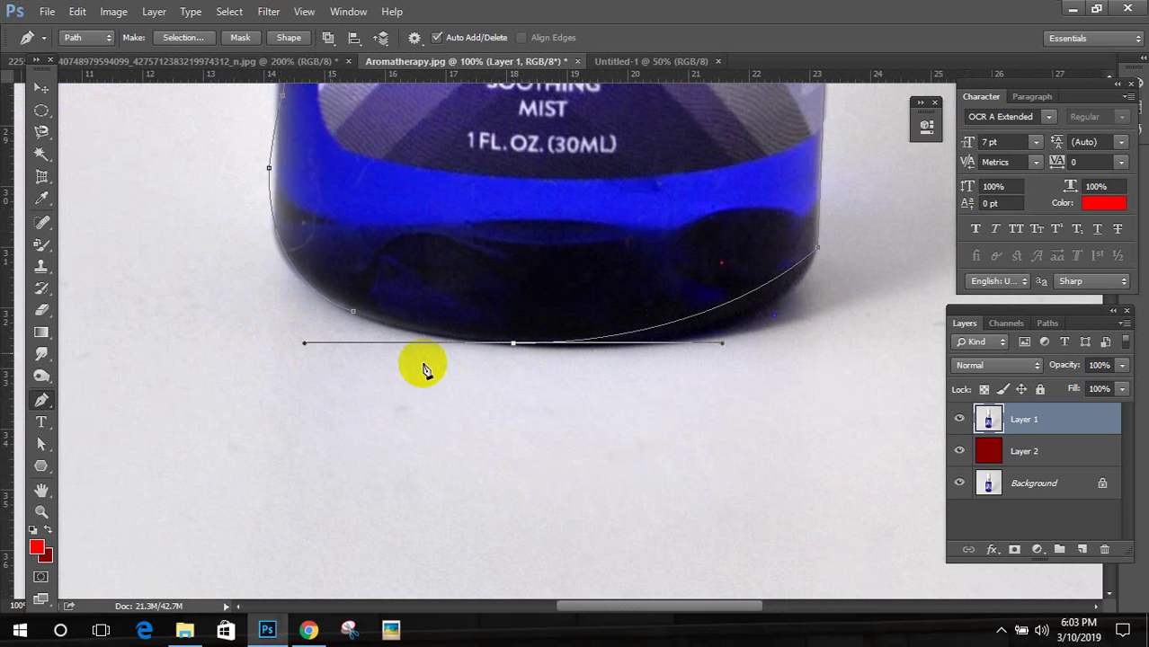
{"action": "left_click", "coordinate": [513, 345], "text": "alt"}
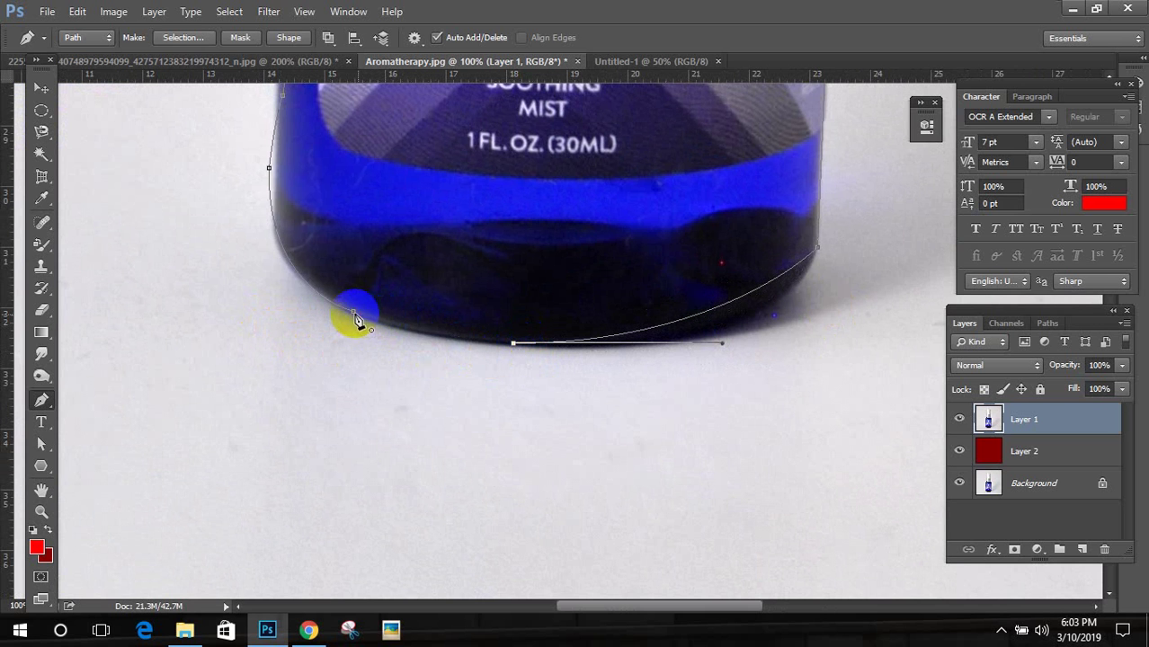
{"action": "left_click_drag", "start_coordinate": [353, 313], "coordinate": [316, 293]}
Step: Convert the bottle path to a selection, invert it, delete the surrounding background from Layer 1 and deselect
{"action": "key", "text": "ctrl+Return"}
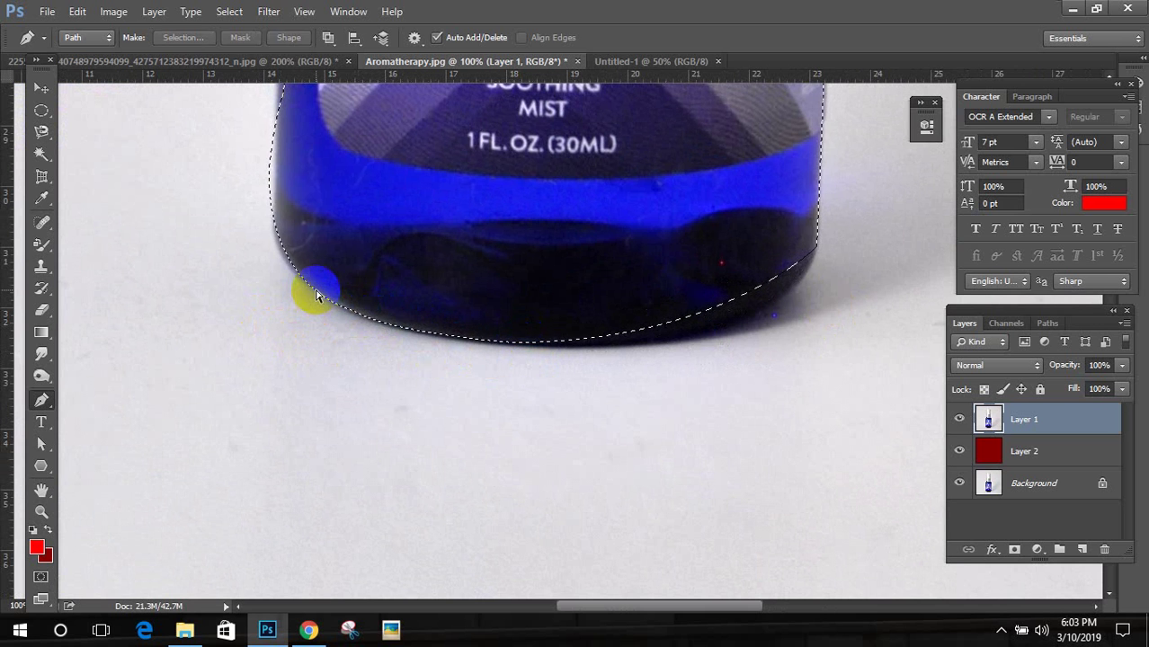
{"action": "key", "text": "ctrl+minus"}
{"action": "key", "text": "ctrl+minus"}
{"action": "key", "text": "ctrl+minus"}
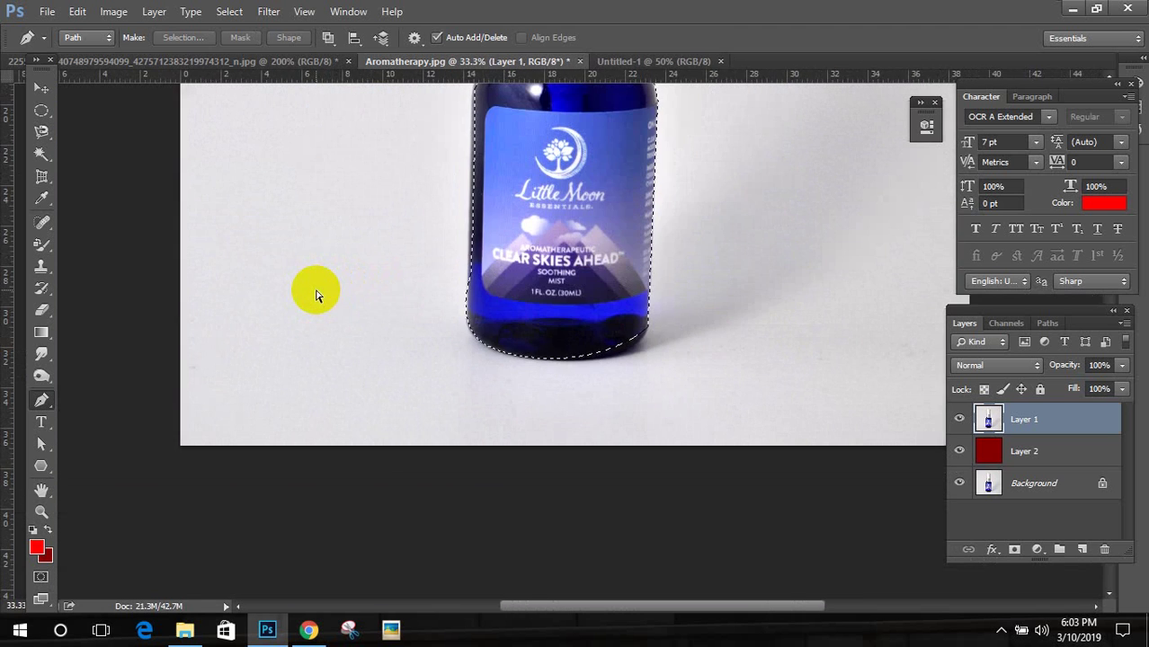
{"action": "key", "text": "ctrl+minus"}
{"action": "key", "text": "ctrl+shift+i"}
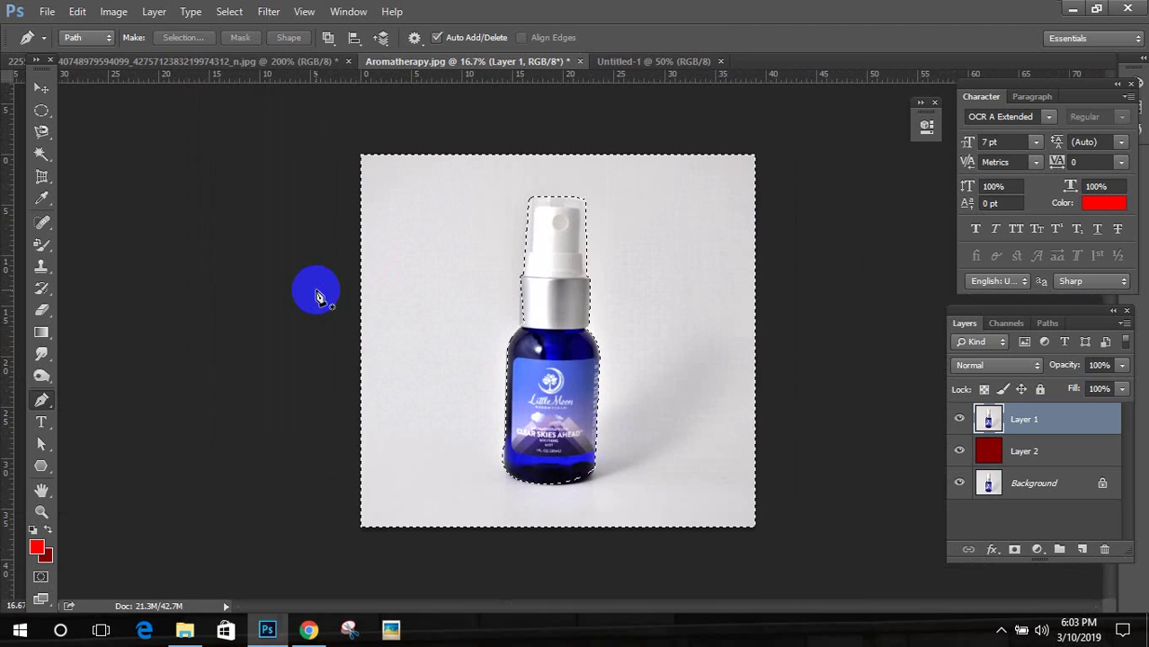
{"action": "key", "text": "Delete"}
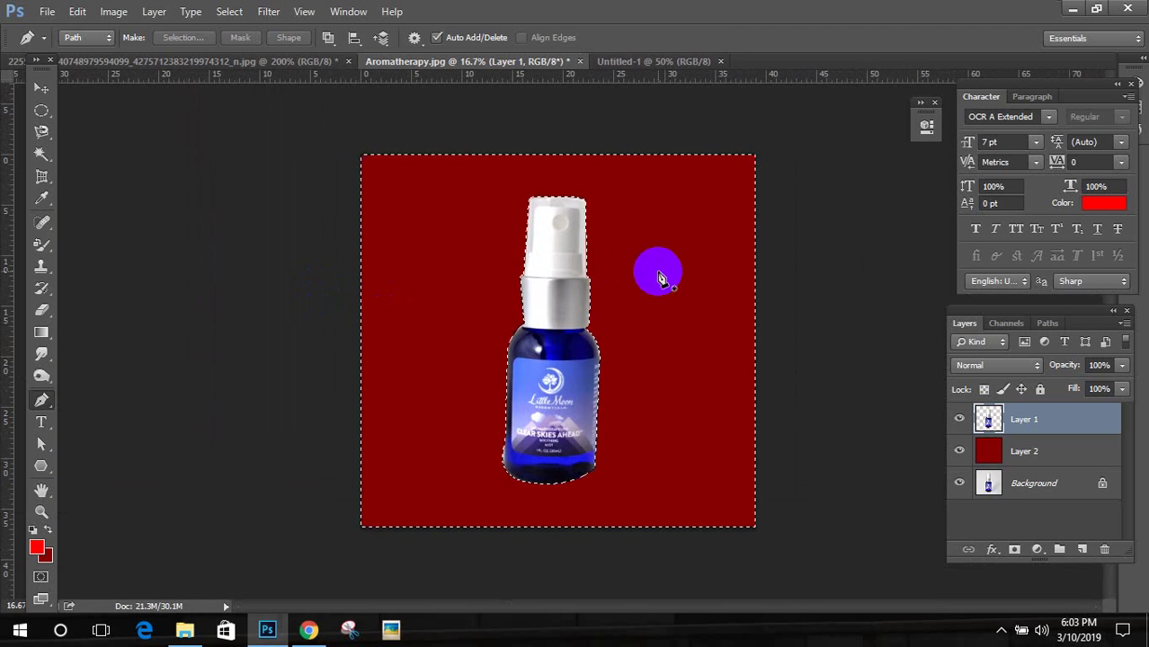
{"action": "key", "text": "ctrl+d"}
Step: Check the cutout's edges against the dark red, and undo the background deletion back to the bottle path
{"action": "key", "text": "ctrl+plus"}
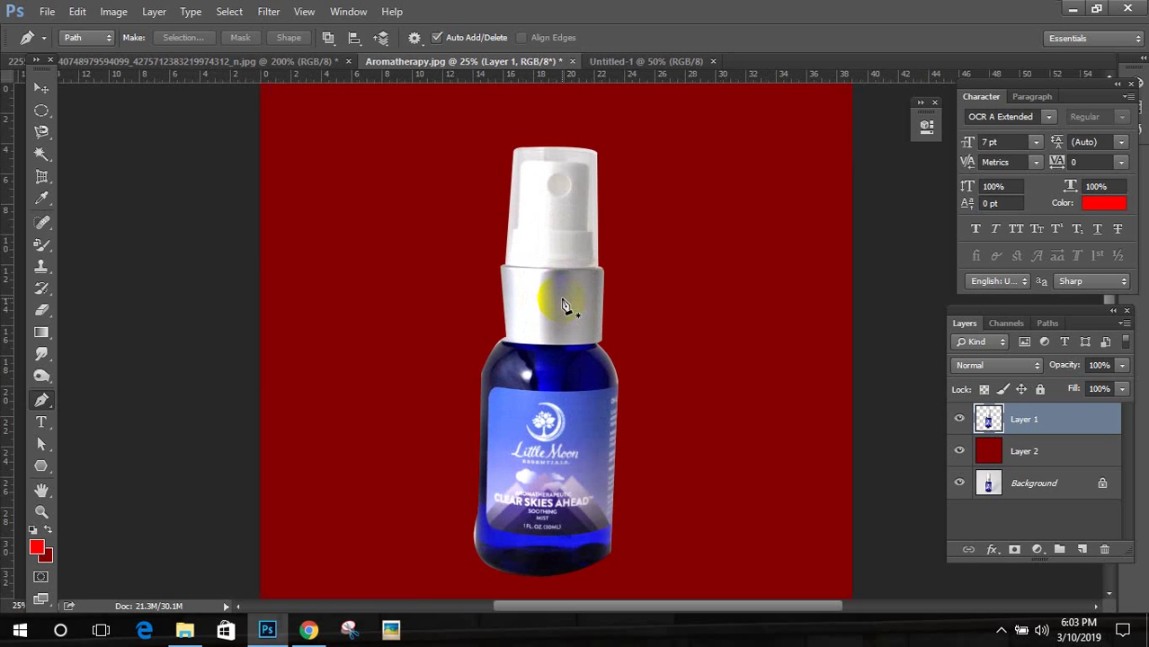
{"action": "left_click", "coordinate": [500, 268]}
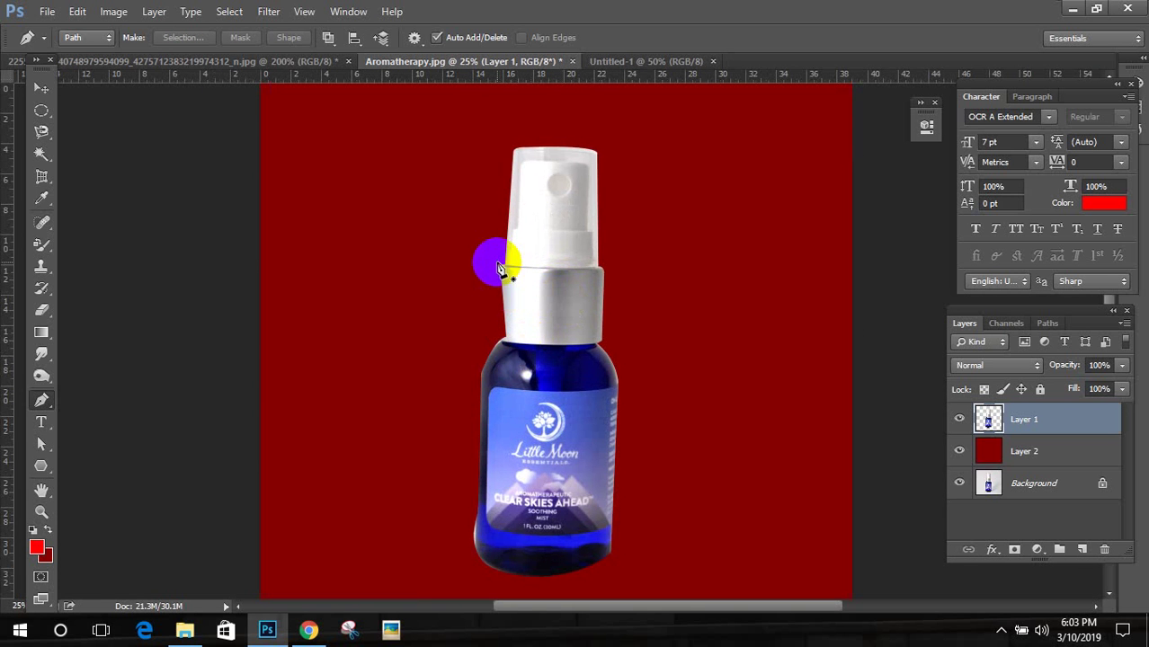
{"action": "mouse_move", "coordinate": [526, 128]}
{"action": "left_mouse_down"}
{"action": "mouse_move", "coordinate": [538, 144]}
{"action": "mouse_move", "coordinate": [596, 158]}
{"action": "left_mouse_up"}
{"action": "left_click_drag", "start_coordinate": [616, 466], "coordinate": [610, 548]}
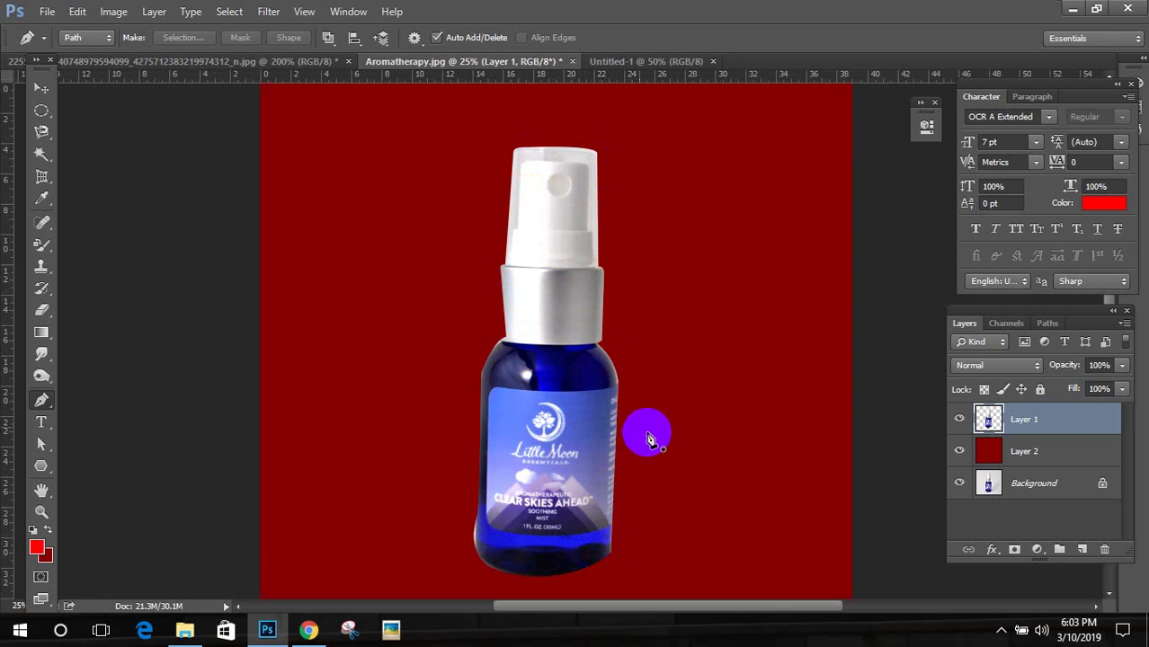
{"action": "left_click", "coordinate": [485, 495]}
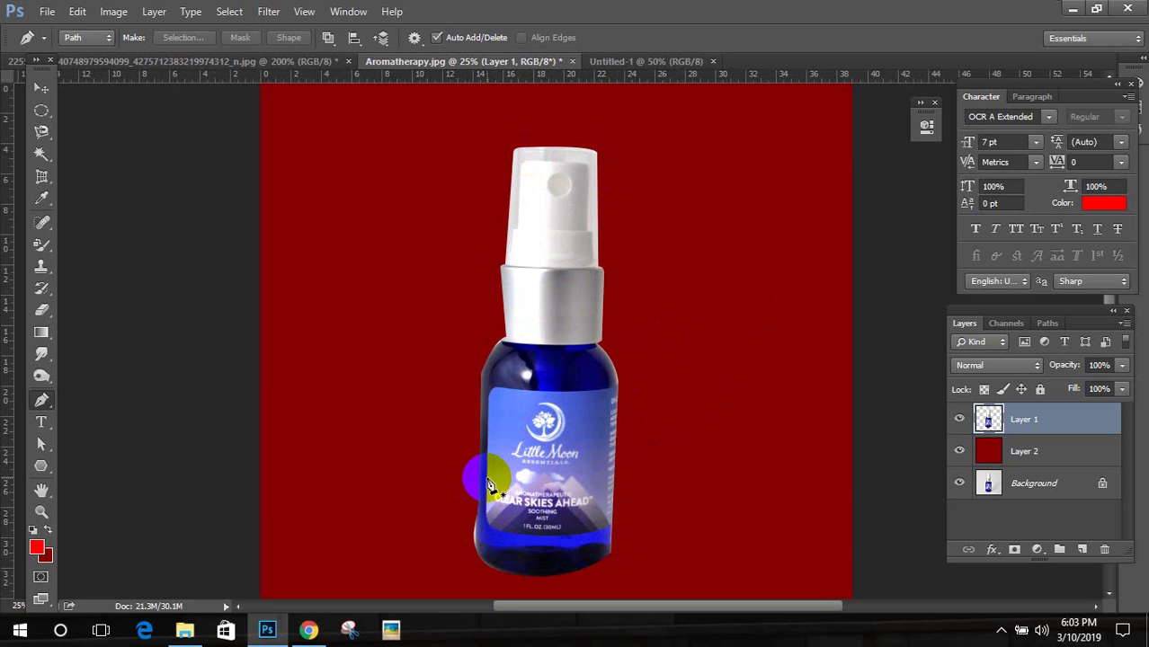
{"action": "key", "text": "ctrl+z"}
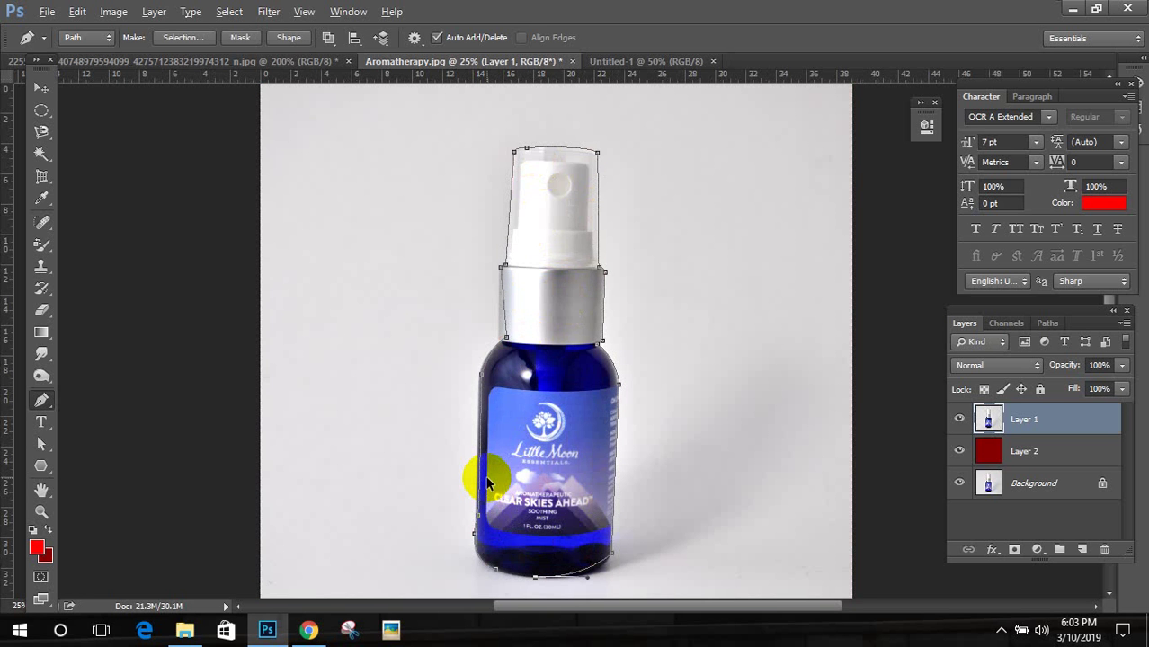
Step: Turn the restored bottle path into a selection again, clear everything outside the bottle on Layer 1 and deselect
{"action": "key", "text": "ctrl+Return"}
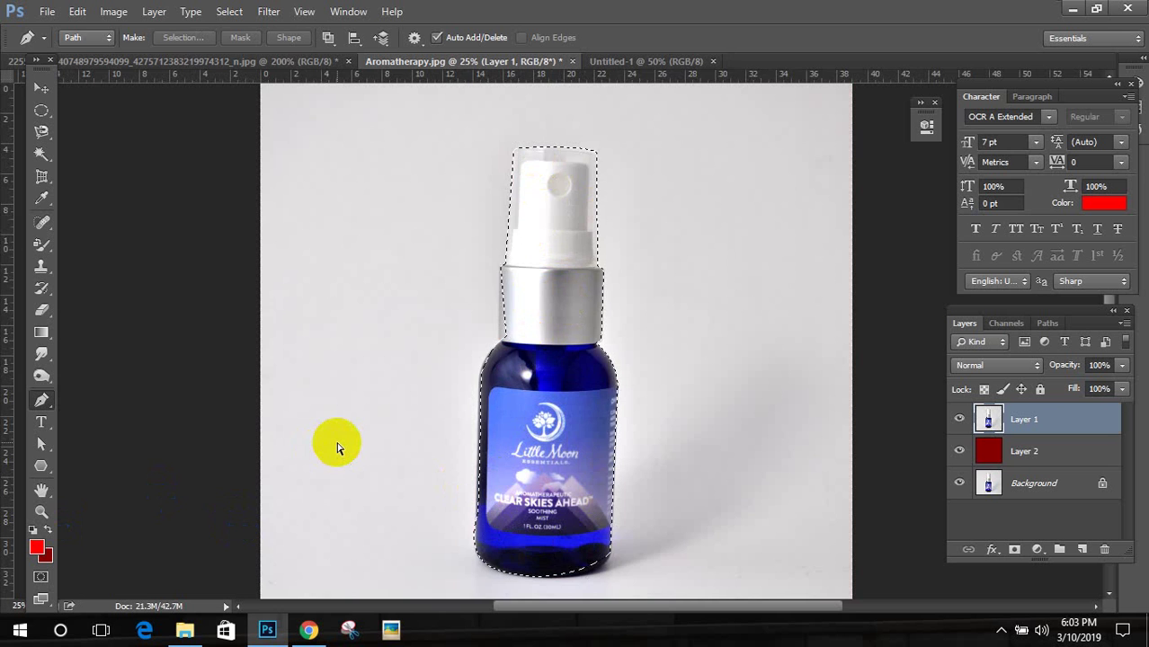
{"action": "key", "text": "ctrl+shift+i"}
{"action": "key", "text": "Delete"}
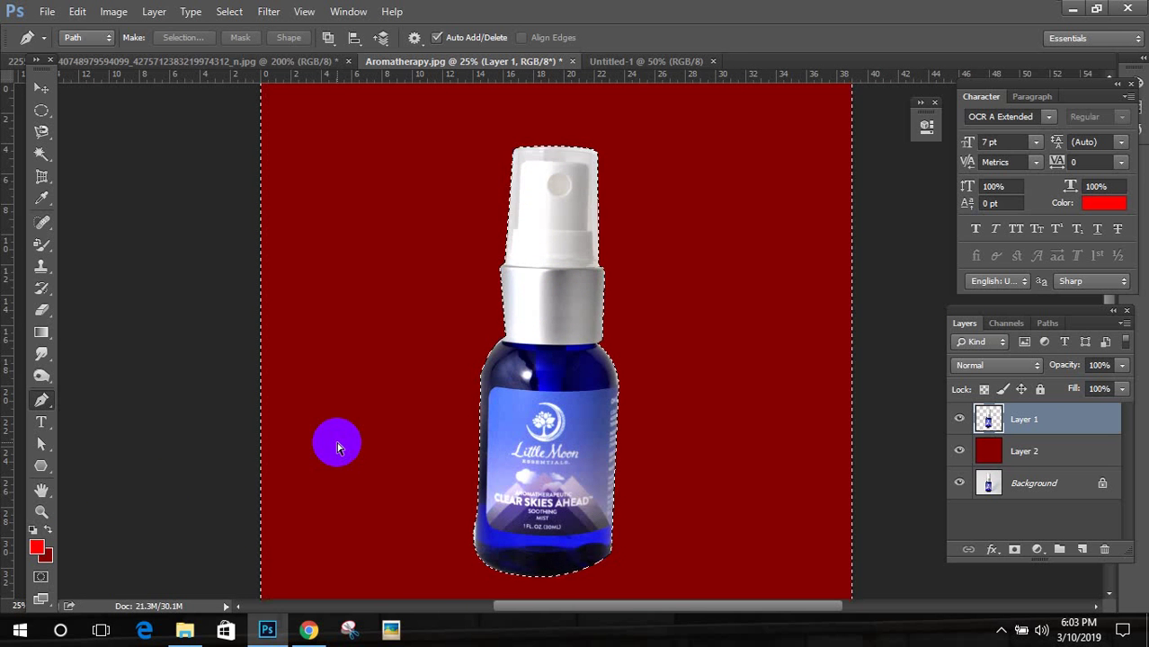
{"action": "key", "text": "ctrl+d"}
Step: Paint back the original image along the bottle's left edge and under its base with the size 125 History Brush
{"action": "left_click_drag", "start_coordinate": [41, 287], "coordinate": [92, 289]}
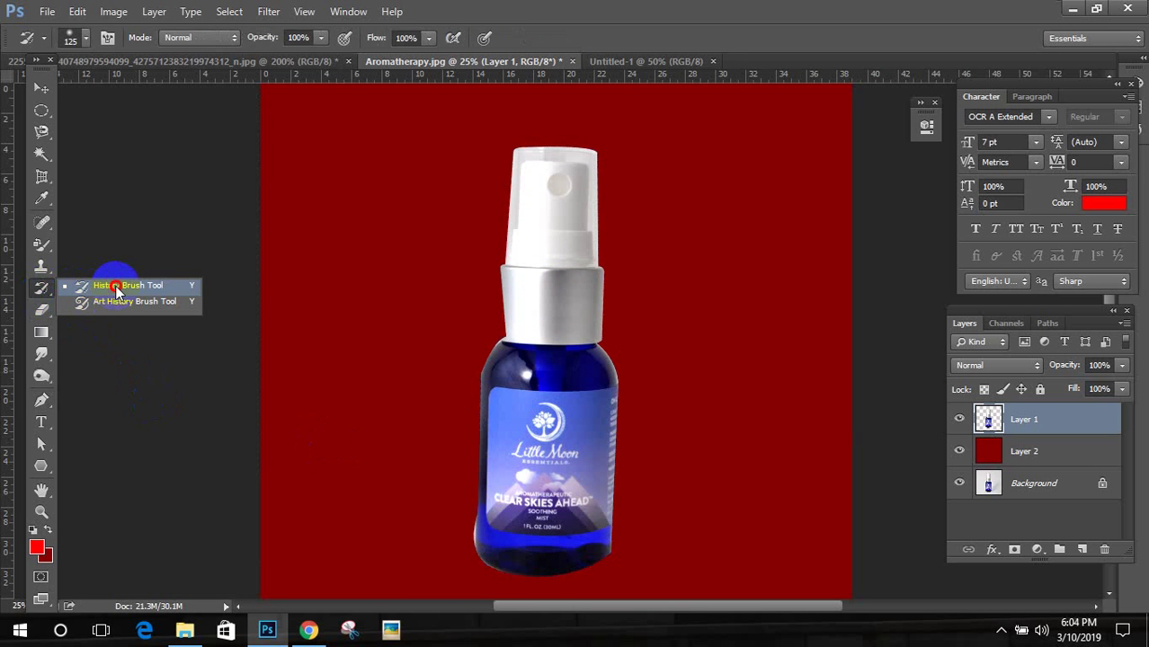
{"action": "left_click", "coordinate": [115, 286]}
{"action": "scroll", "coordinate": [486, 400], "scroll_direction": "up", "scroll_amount": 2}
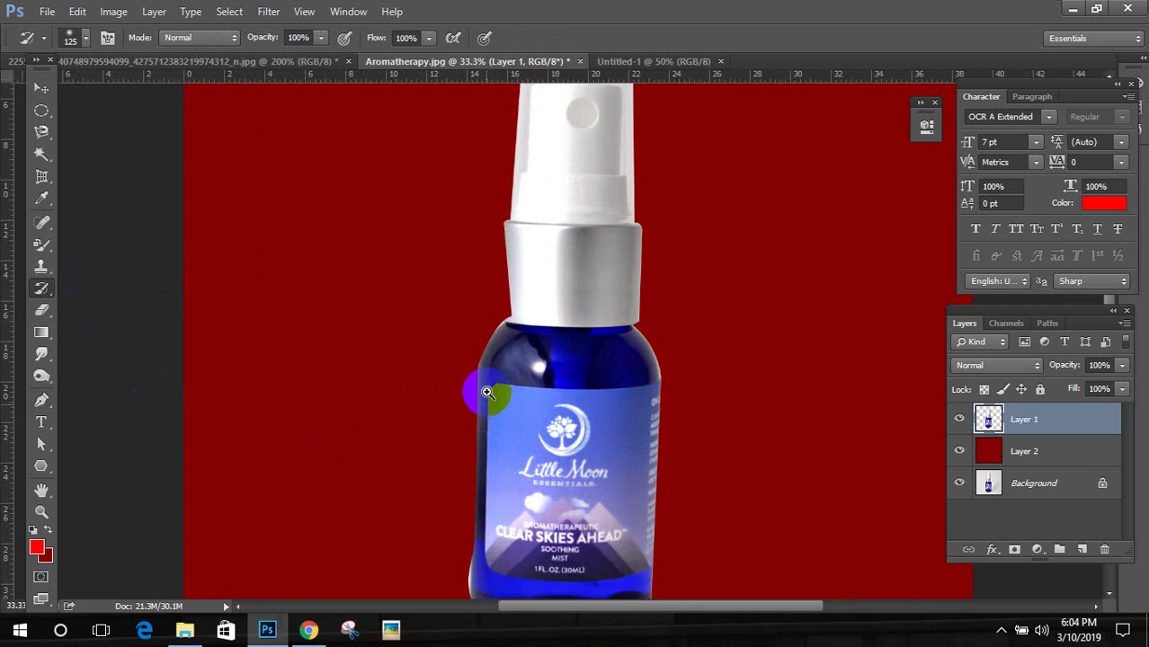
{"action": "scroll", "coordinate": [486, 403], "scroll_direction": "down", "scroll_amount": 3}
{"action": "mouse_move", "coordinate": [495, 402]}
{"action": "left_mouse_down"}
{"action": "mouse_move", "coordinate": [467, 406]}
{"action": "mouse_move", "coordinate": [468, 493]}
{"action": "mouse_move", "coordinate": [470, 326]}
{"action": "mouse_move", "coordinate": [478, 367]}
{"action": "mouse_move", "coordinate": [490, 369]}
{"action": "mouse_move", "coordinate": [508, 248]}
{"action": "mouse_move", "coordinate": [474, 169]}
{"action": "mouse_move", "coordinate": [456, 249]}
{"action": "mouse_move", "coordinate": [547, 177]}
{"action": "mouse_move", "coordinate": [585, 225]}
{"action": "mouse_move", "coordinate": [597, 322]}
{"action": "mouse_move", "coordinate": [493, 307]}
{"action": "mouse_move", "coordinate": [573, 225]}
{"action": "mouse_move", "coordinate": [560, 165]}
{"action": "mouse_move", "coordinate": [553, 274]}
{"action": "mouse_move", "coordinate": [542, 175]}
{"action": "mouse_move", "coordinate": [670, 396]}
{"action": "mouse_move", "coordinate": [579, 364]}
{"action": "mouse_move", "coordinate": [592, 375]}
{"action": "mouse_move", "coordinate": [640, 325]}
{"action": "mouse_move", "coordinate": [629, 371]}
{"action": "mouse_move", "coordinate": [676, 192]}
{"action": "mouse_move", "coordinate": [662, 358]}
{"action": "mouse_move", "coordinate": [604, 440]}
{"action": "mouse_move", "coordinate": [644, 263]}
{"action": "mouse_move", "coordinate": [797, 438]}
{"action": "mouse_move", "coordinate": [547, 282]}
{"action": "mouse_move", "coordinate": [536, 342]}
{"action": "mouse_move", "coordinate": [566, 319]}
{"action": "mouse_move", "coordinate": [517, 366]}
{"action": "mouse_move", "coordinate": [468, 376]}
{"action": "mouse_move", "coordinate": [490, 378]}
{"action": "mouse_move", "coordinate": [266, 359]}
{"action": "mouse_move", "coordinate": [461, 397]}
{"action": "mouse_move", "coordinate": [547, 288]}
{"action": "left_mouse_up"}
{"action": "left_click", "coordinate": [547, 177], "text": "ctrl"}
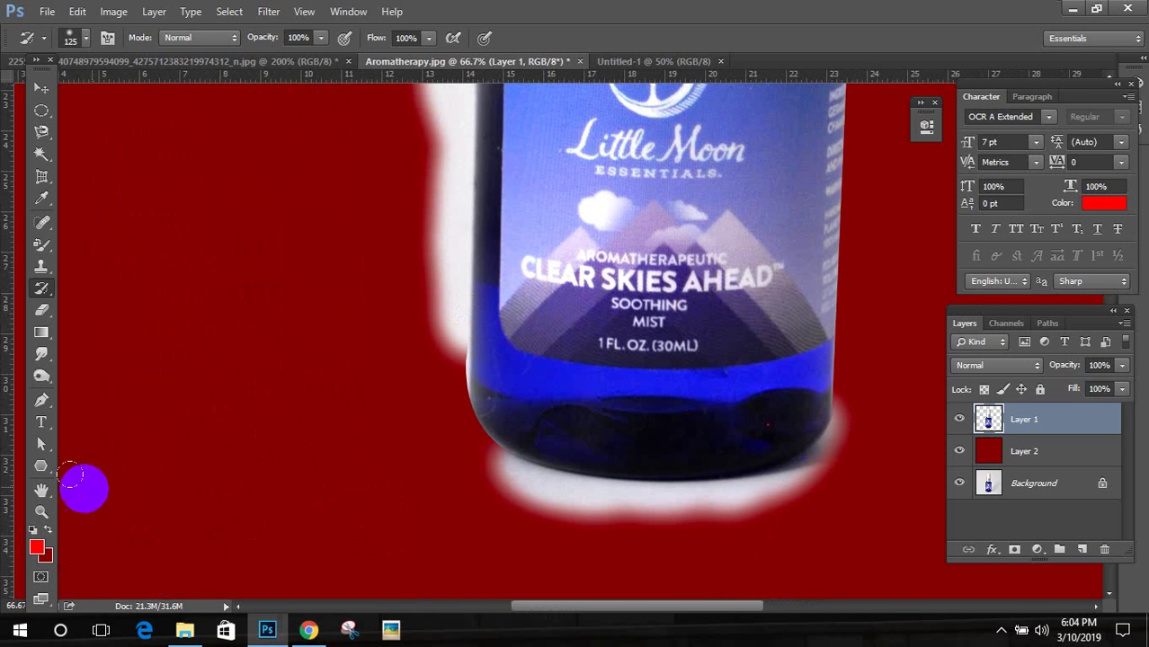
Step: Start a new Pen path at the bottle's lower left curve and bend it up onto the straight glass edge, ending in a corner anchor
{"action": "left_click", "coordinate": [41, 400]}
{"action": "scroll", "coordinate": [538, 492], "scroll_direction": "up", "scroll_amount": 1}
{"action": "left_click_drag", "start_coordinate": [648, 466], "coordinate": [662, 495]}
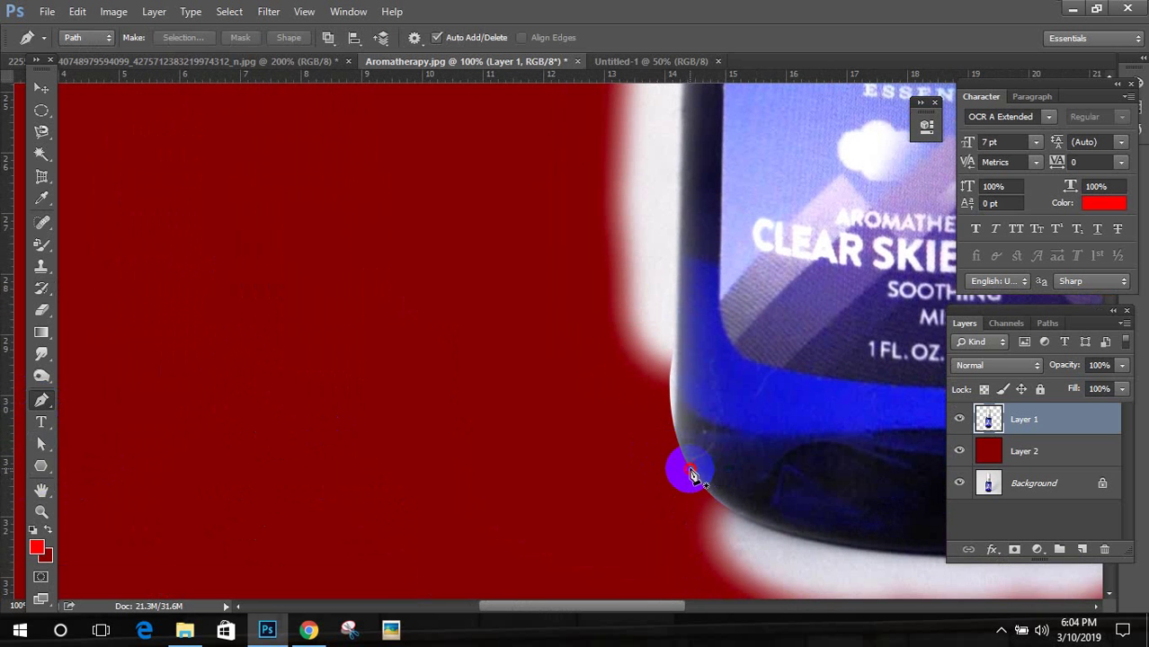
{"action": "left_click", "coordinate": [690, 469]}
{"action": "left_click", "coordinate": [702, 260]}
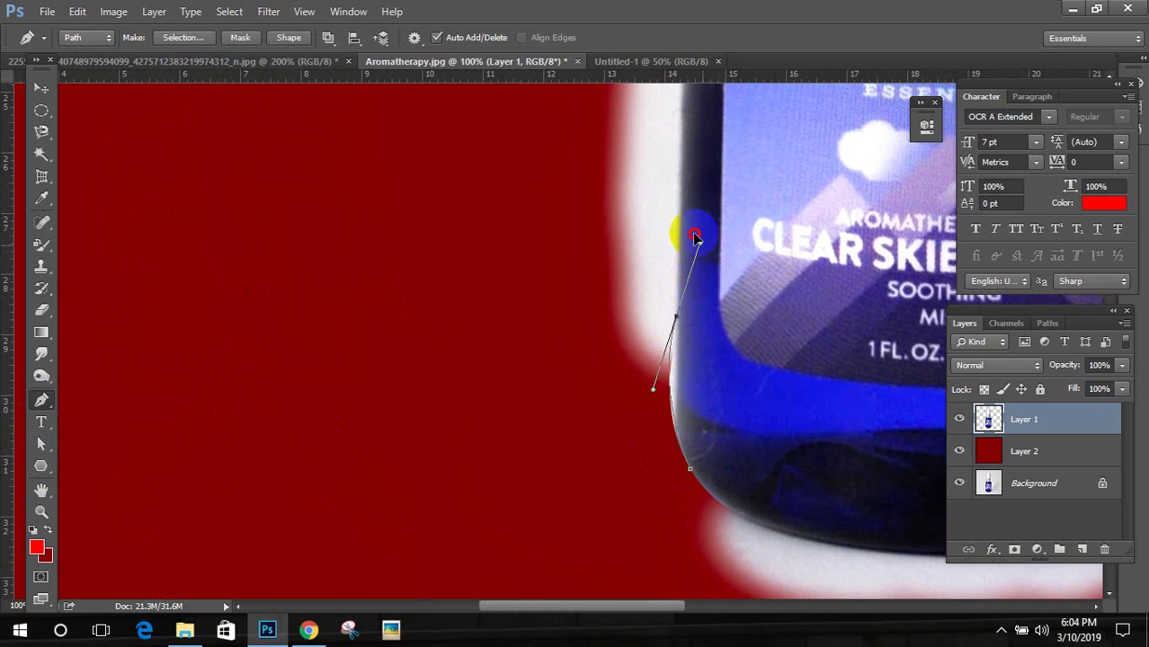
{"action": "left_click_drag", "start_coordinate": [690, 218], "coordinate": [688, 216]}
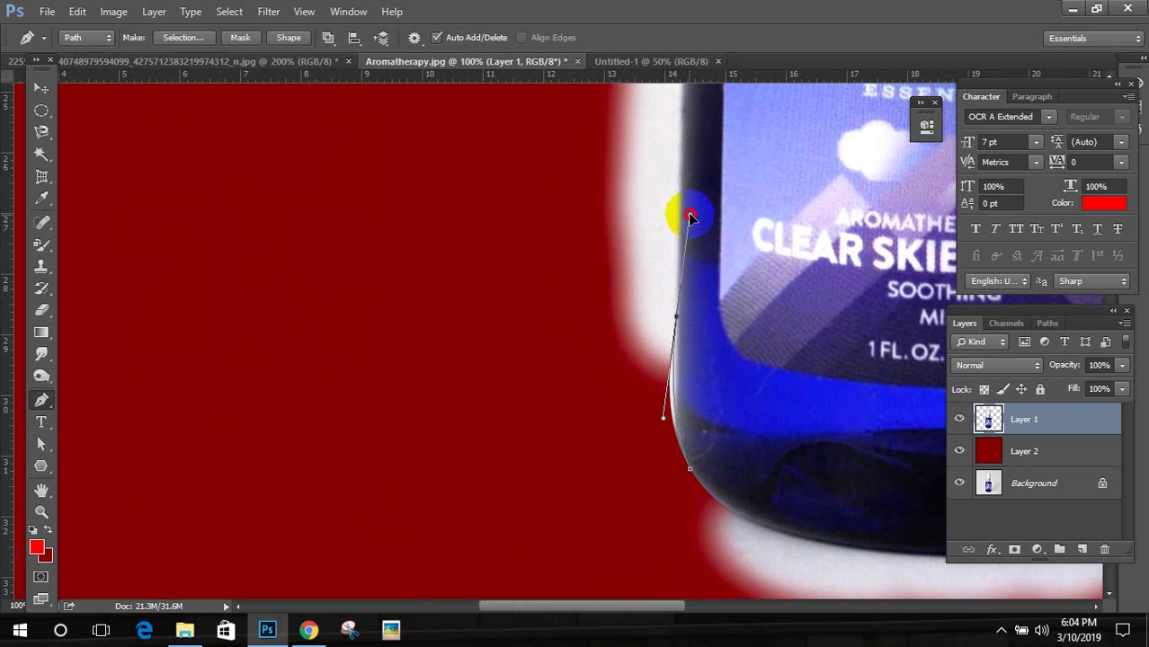
{"action": "left_click", "coordinate": [674, 315]}
Step: Continue the Pen path up the left glass edge and curve it around the shoulder to the base of the silver collar
{"action": "scroll", "coordinate": [719, 288], "scroll_direction": "up", "scroll_amount": 5}
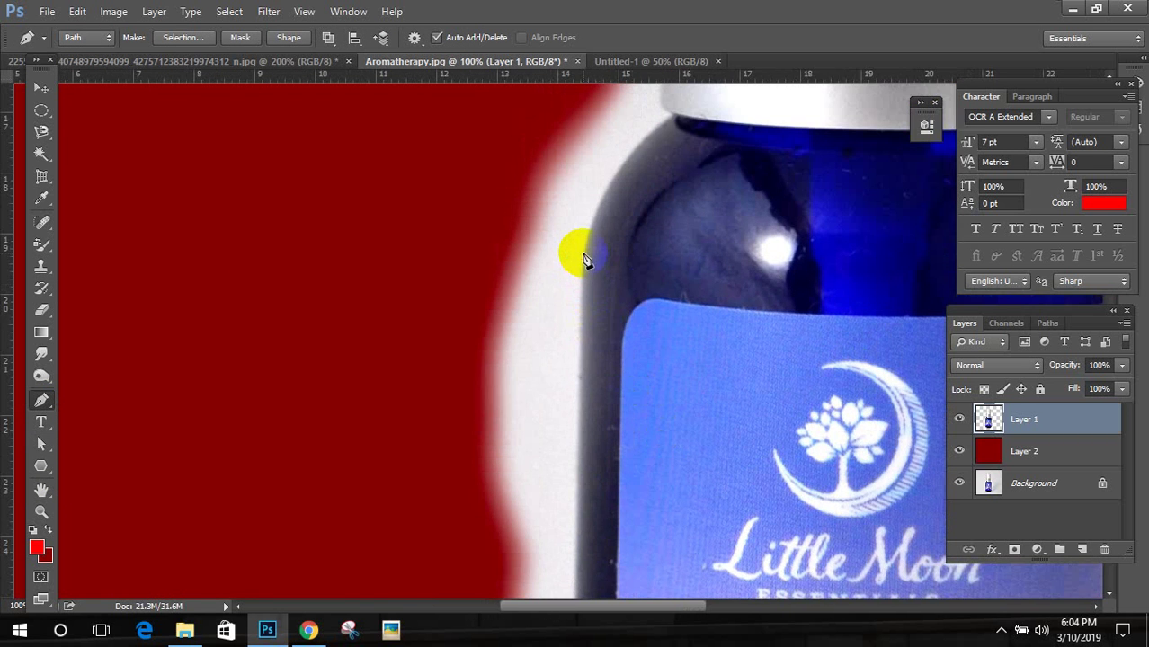
{"action": "scroll", "coordinate": [584, 261], "scroll_direction": "up", "scroll_amount": 2}
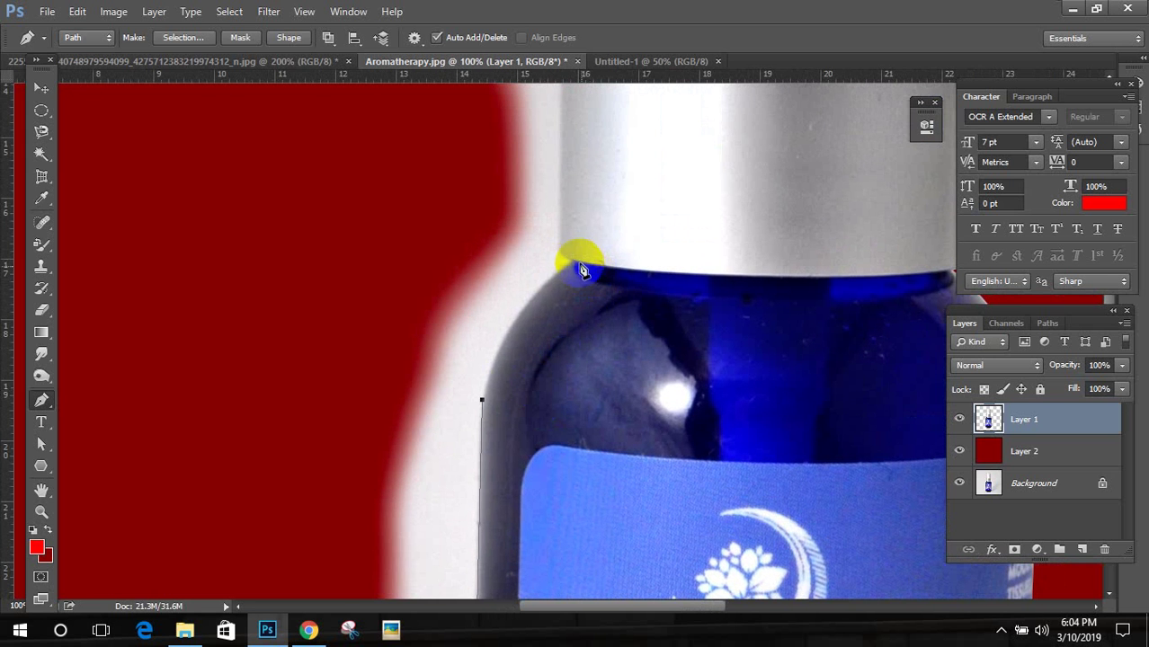
{"action": "left_click_drag", "start_coordinate": [574, 264], "coordinate": [653, 207]}
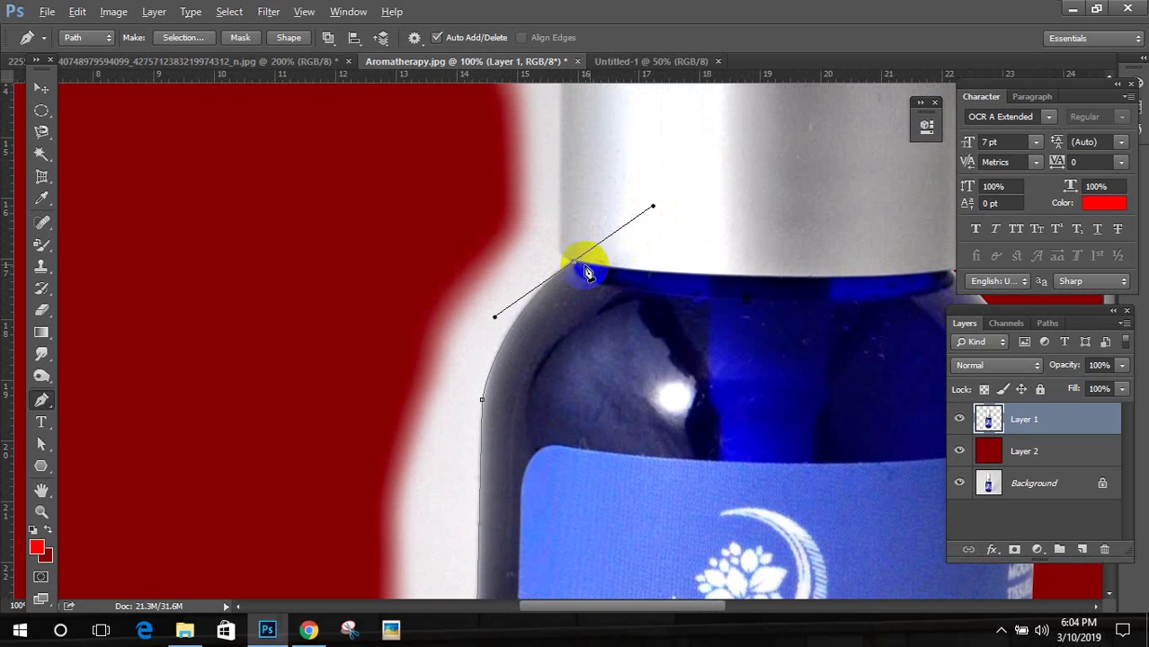
Step: Curve the Pen path around the silver collar's lower left corner and trace up its left edge to the upper corner
{"action": "scroll", "coordinate": [571, 262], "scroll_direction": "up", "scroll_amount": 2}
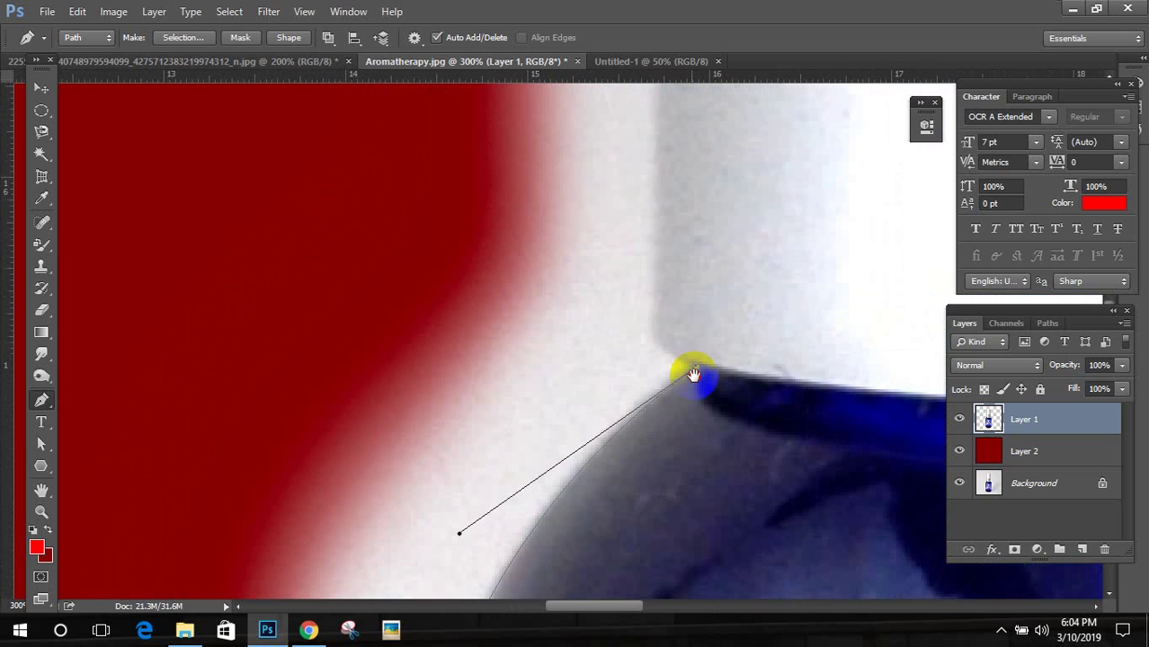
{"action": "left_click_drag", "start_coordinate": [653, 343], "coordinate": [650, 260]}
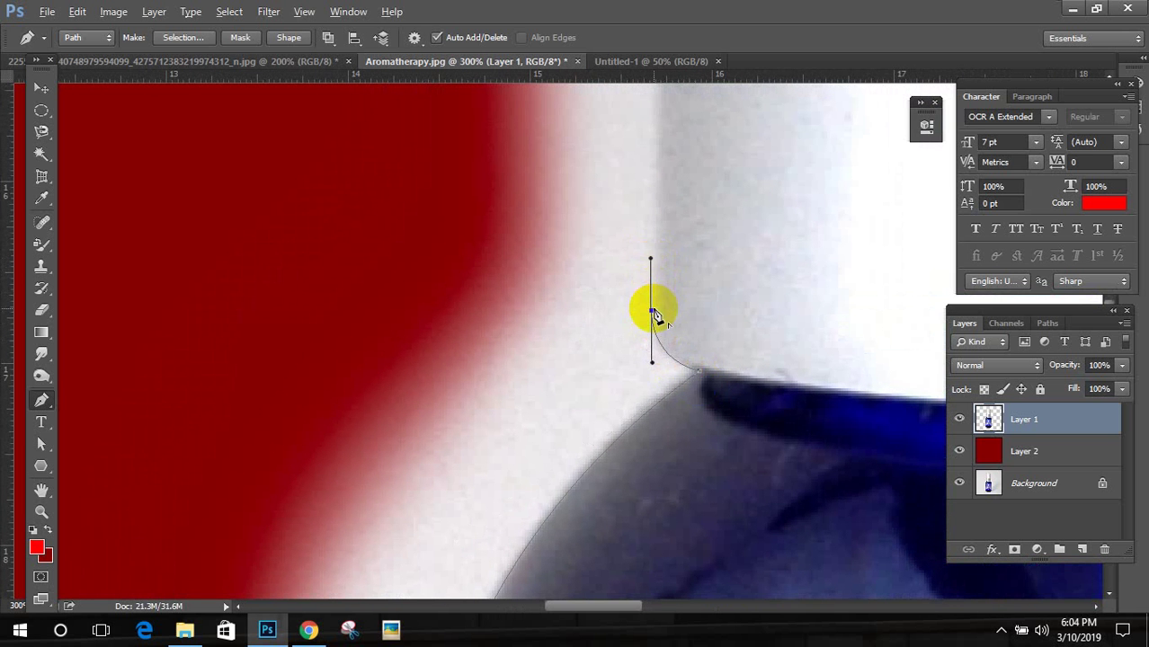
{"action": "left_click", "coordinate": [652, 310], "text": "alt"}
{"action": "scroll", "coordinate": [655, 398], "scroll_direction": "up", "scroll_amount": 3}
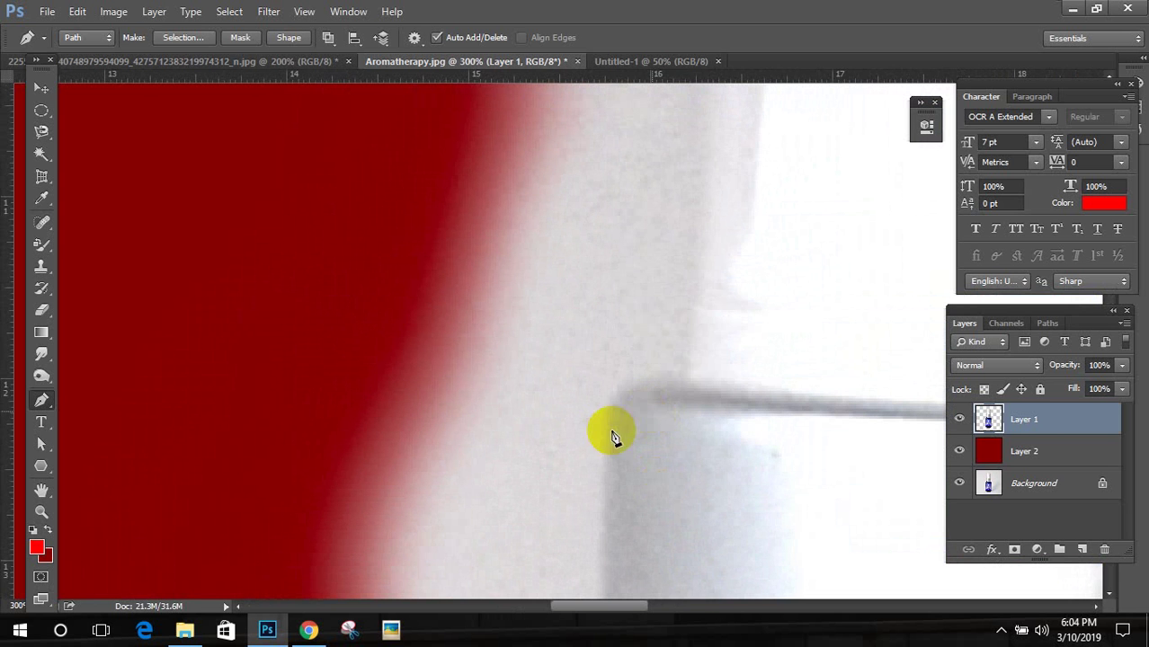
{"action": "left_click", "coordinate": [614, 415]}
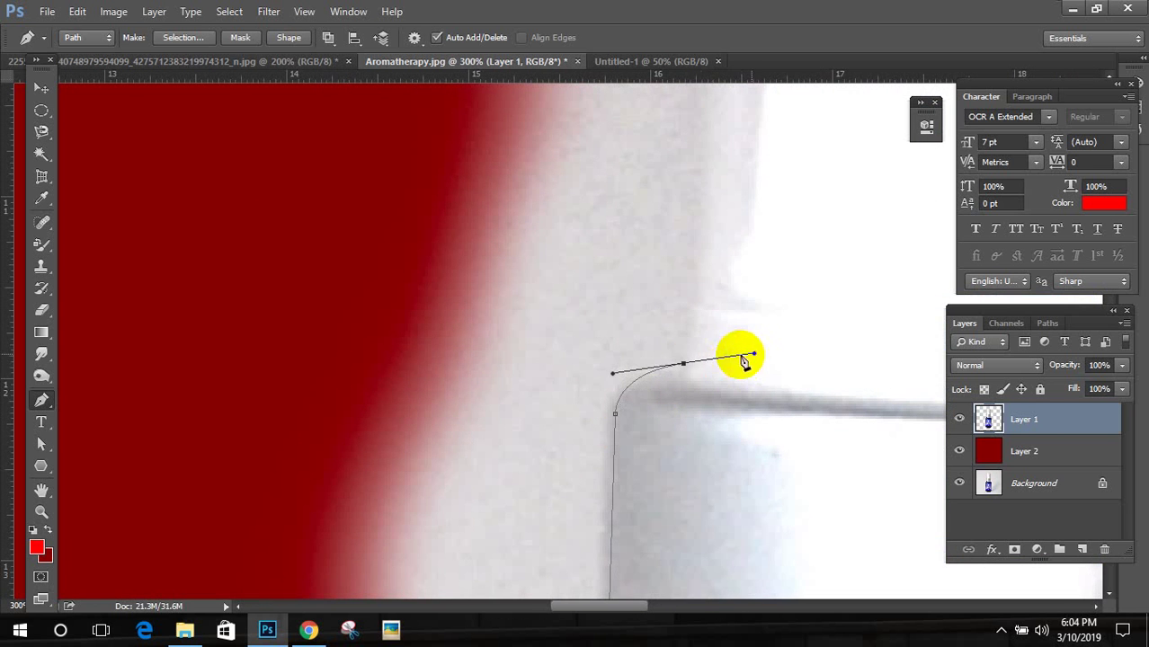
Step: Convert the collar's upper-left anchor to a corner, then continue the Pen path up the spray cap's left edge and curve it around the top corner
{"action": "left_click", "coordinate": [683, 365], "text": "alt"}
{"action": "left_click_drag", "start_coordinate": [767, 292], "coordinate": [610, 381]}
{"action": "scroll", "coordinate": [603, 396], "scroll_direction": "up", "scroll_amount": 6}
{"action": "scroll", "coordinate": [597, 405], "scroll_direction": "left", "scroll_amount": 1}
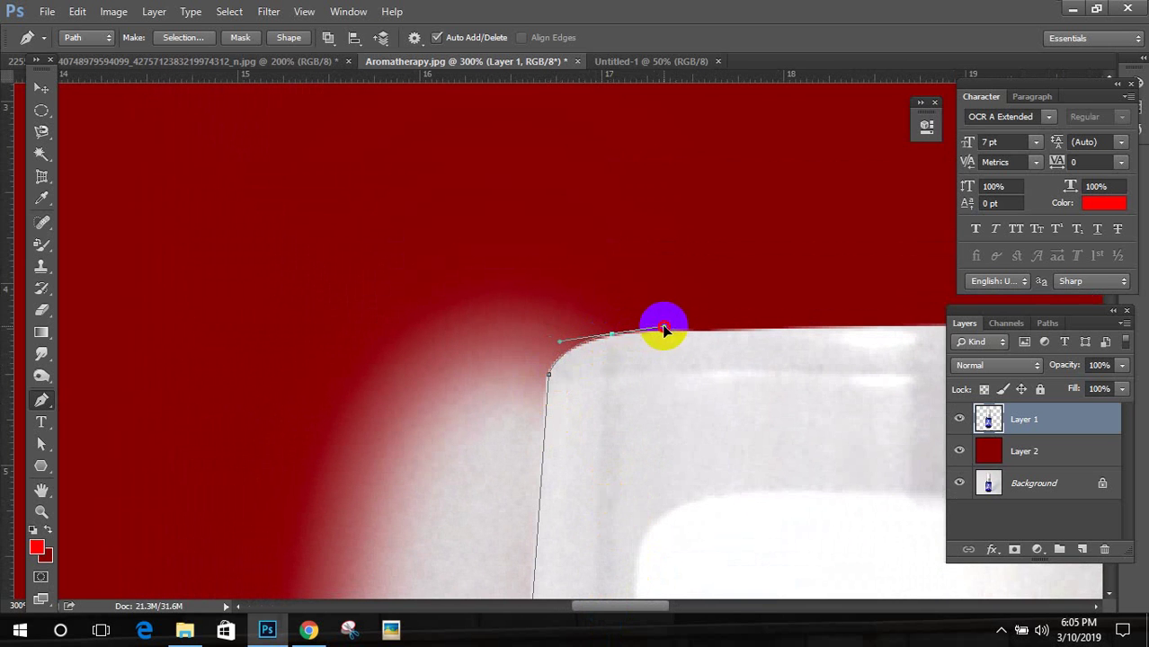
{"action": "left_click_drag", "start_coordinate": [611, 339], "coordinate": [653, 328]}
Step: Continue the Pen path loosely over the top of the spray cap and around its upper-right corner, through the plain red area
{"action": "left_click_drag", "start_coordinate": [730, 341], "coordinate": [205, 390]}
{"action": "left_click_drag", "start_coordinate": [789, 248], "coordinate": [837, 308]}
{"action": "left_click_drag", "start_coordinate": [587, 285], "coordinate": [367, 289]}
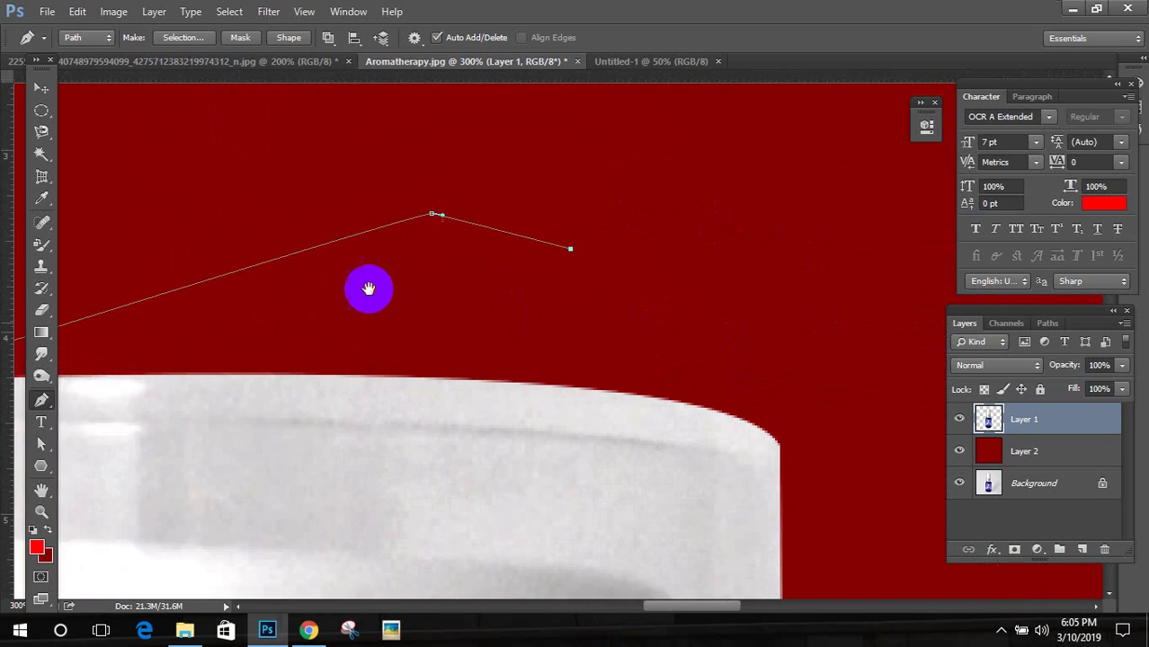
{"action": "left_click_drag", "start_coordinate": [859, 403], "coordinate": [590, 349]}
{"action": "left_click_drag", "start_coordinate": [635, 379], "coordinate": [664, 488]}
{"action": "left_click_drag", "start_coordinate": [536, 290], "coordinate": [496, 261]}
Step: Extend the Pen path down the spray cap's right side and around the outside of the silver collar's right edge
{"action": "scroll", "coordinate": [496, 261], "scroll_direction": "down", "scroll_amount": 5}
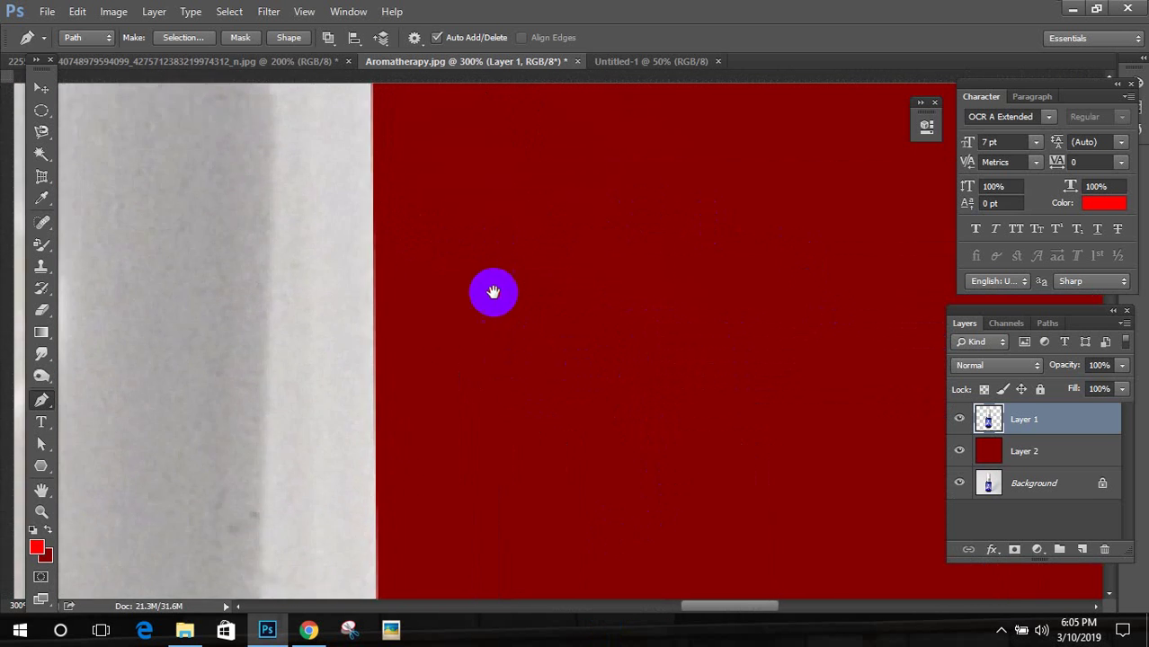
{"action": "left_click_drag", "start_coordinate": [390, 259], "coordinate": [531, 385]}
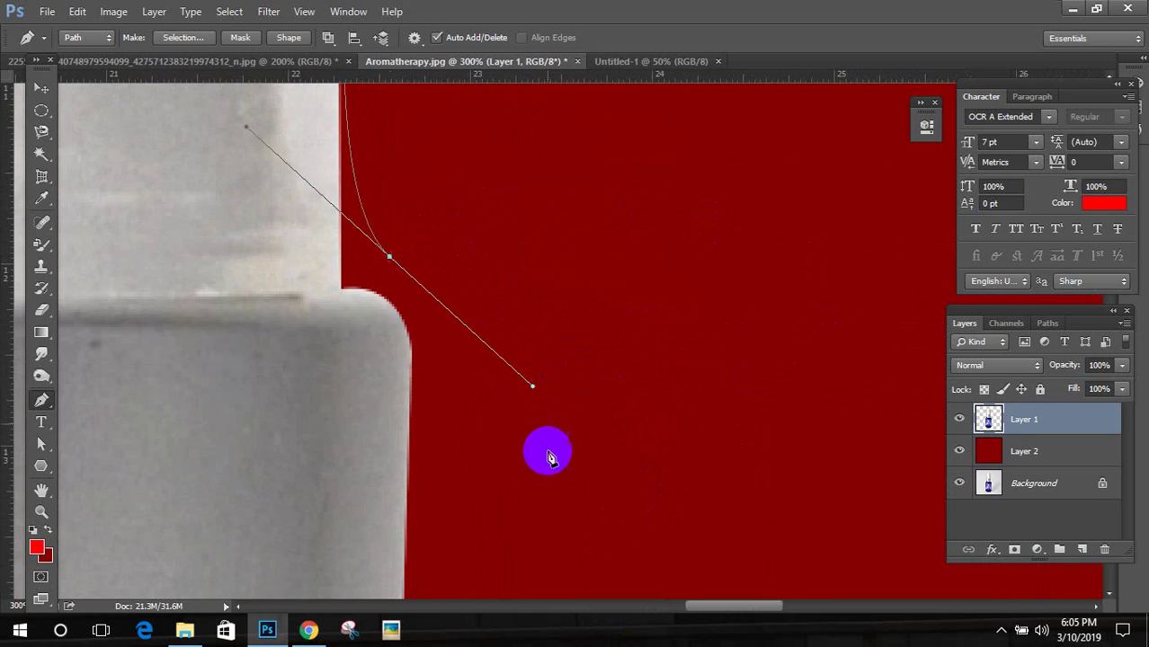
{"action": "left_click", "coordinate": [547, 456]}
{"action": "left_click", "coordinate": [541, 531]}
{"action": "scroll", "coordinate": [500, 160], "scroll_direction": "down", "scroll_amount": 3}
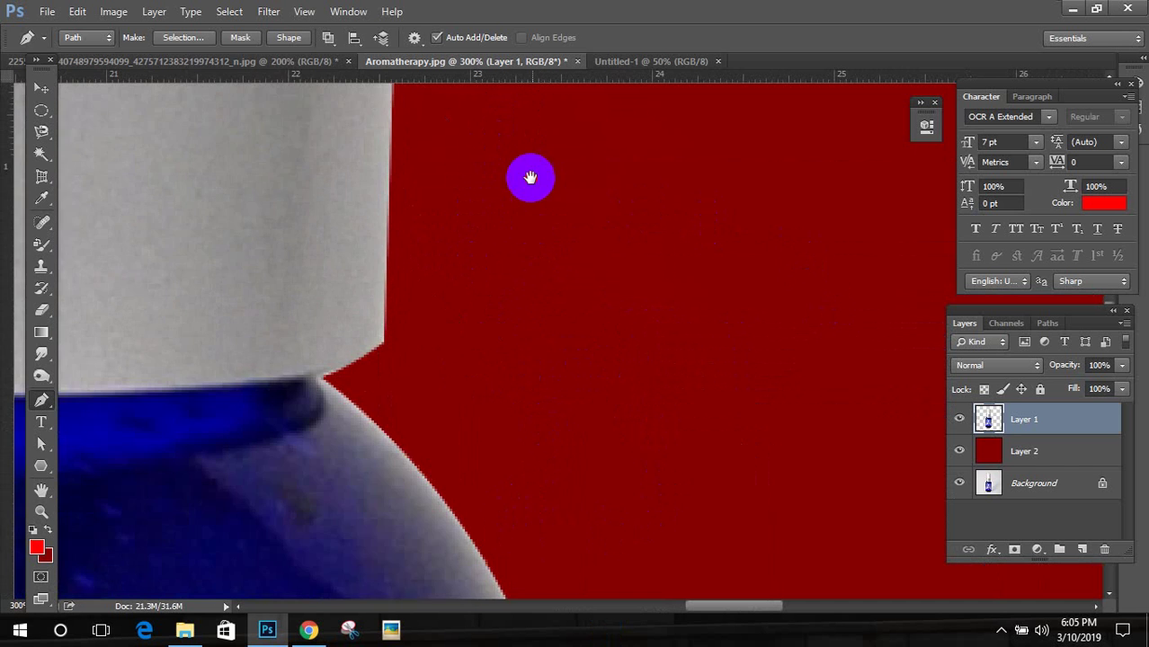
Step: Run the Pen path loosely past the bottle's right shoulder and label, then bring it back onto the glass edge near the base
{"action": "left_click", "coordinate": [486, 293]}
{"action": "left_click_drag", "start_coordinate": [537, 421], "coordinate": [598, 461]}
{"action": "scroll", "coordinate": [635, 507], "scroll_direction": "down", "scroll_amount": 10}
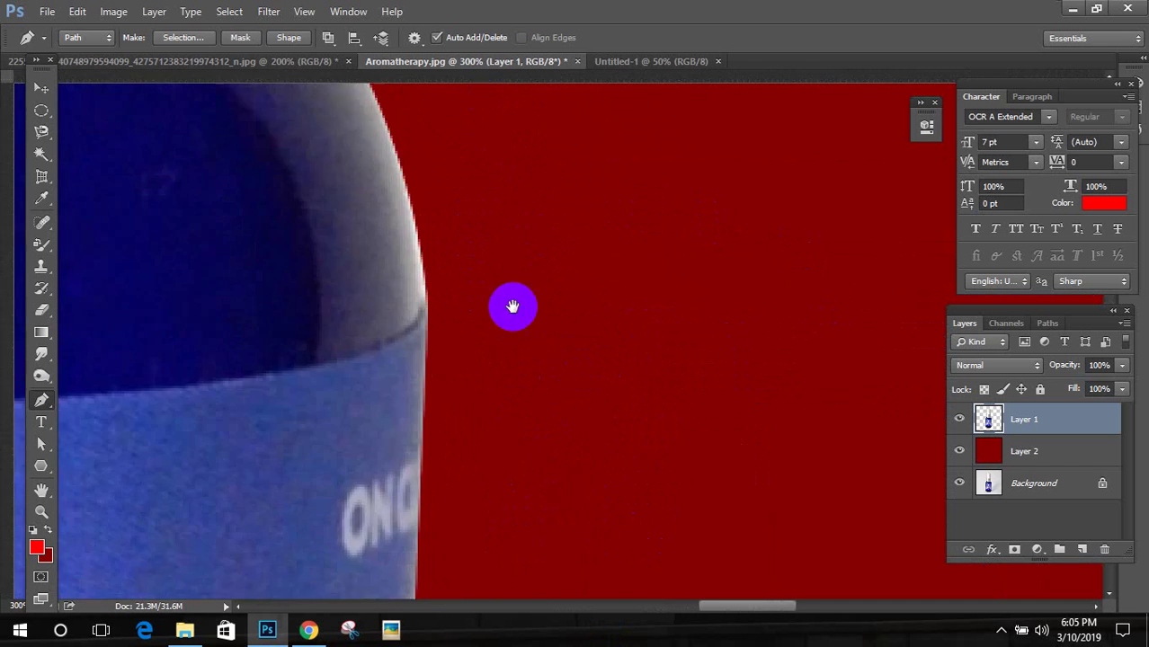
{"action": "scroll", "coordinate": [527, 144], "scroll_direction": "down", "scroll_amount": 5}
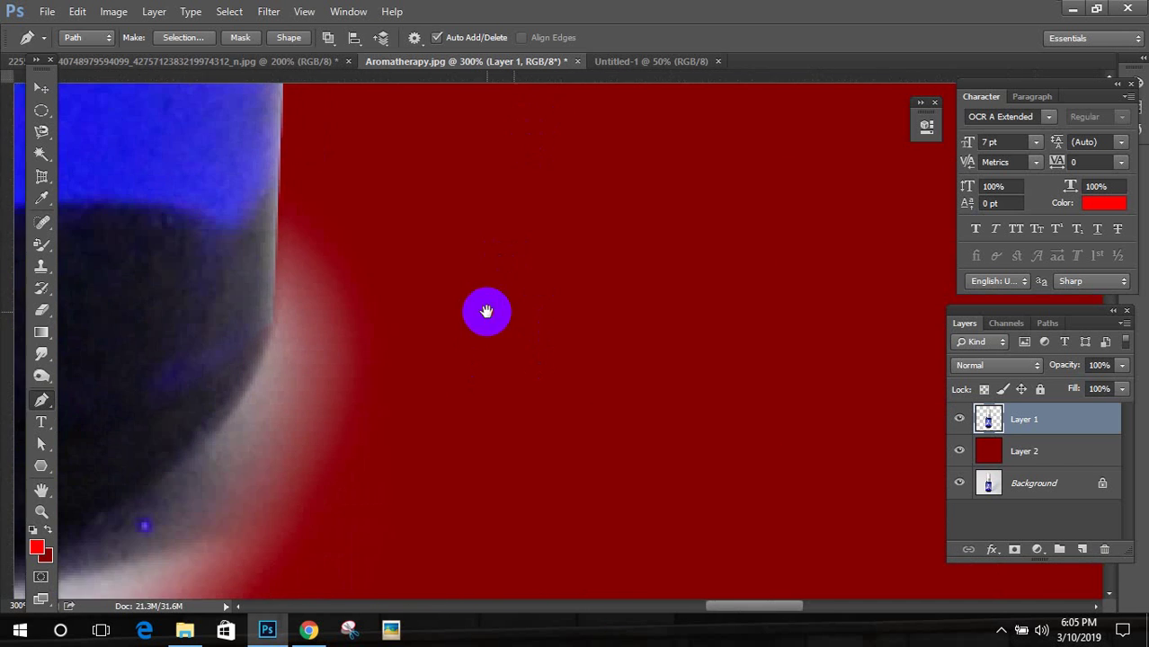
{"action": "left_click", "coordinate": [304, 148]}
{"action": "left_click", "coordinate": [280, 165]}
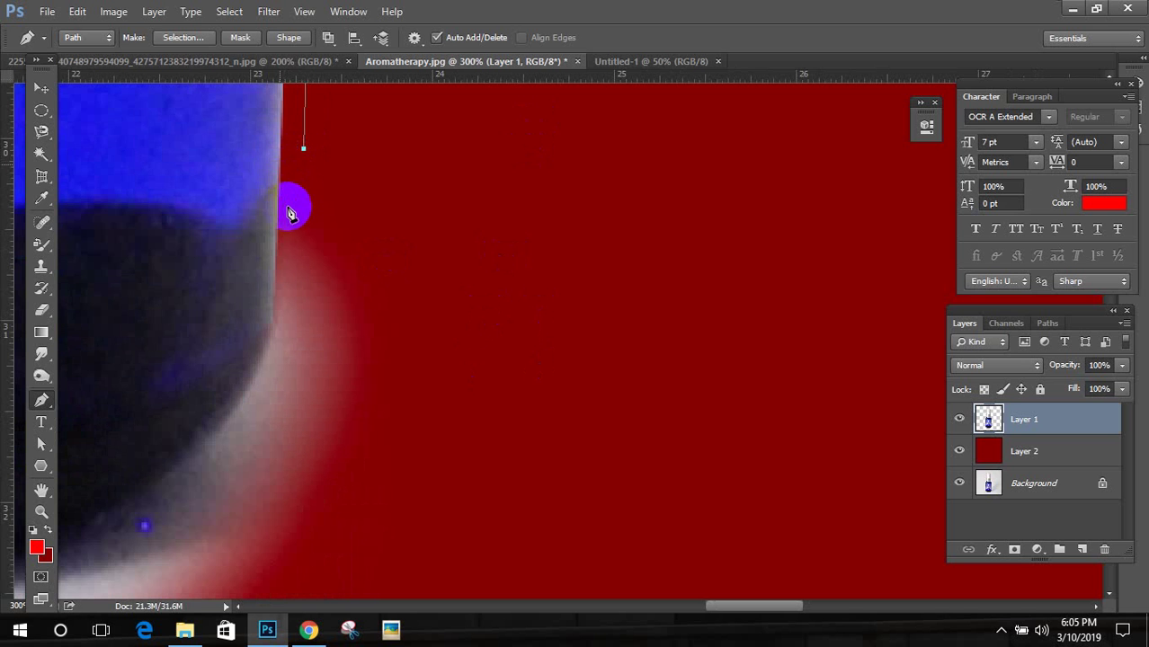
Step: Curve the Pen path around the bottle's lower-right corner and along its base, closing it at the starting anchor
{"action": "scroll", "coordinate": [290, 207], "scroll_direction": "down", "scroll_amount": 2}
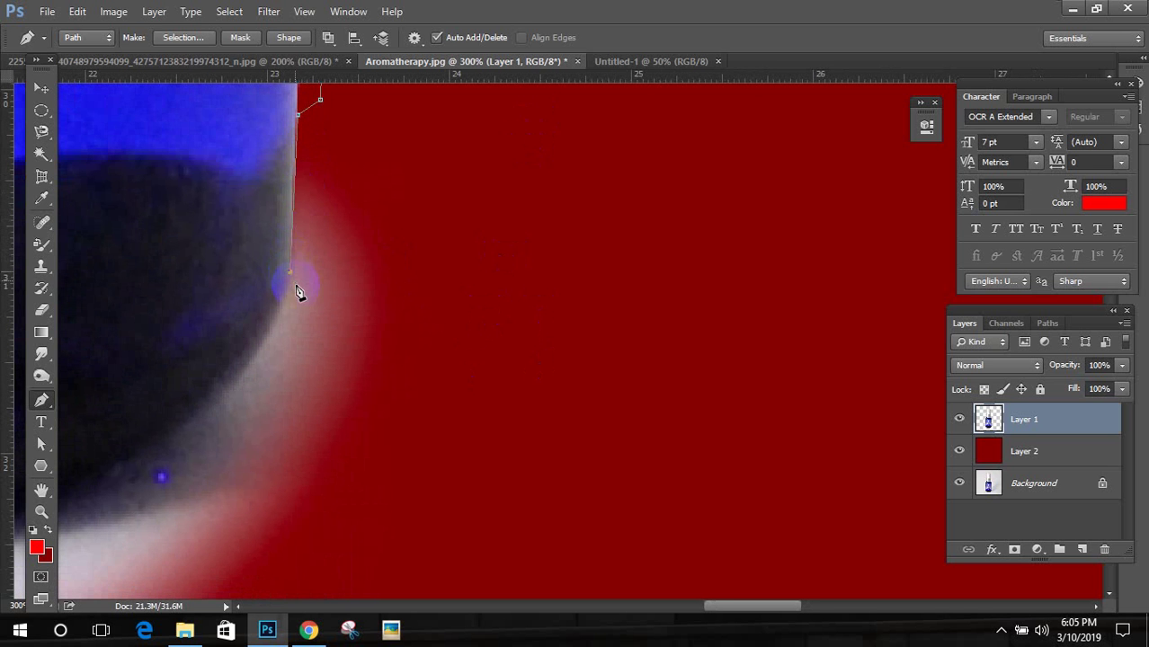
{"action": "left_click_drag", "start_coordinate": [325, 330], "coordinate": [672, 253]}
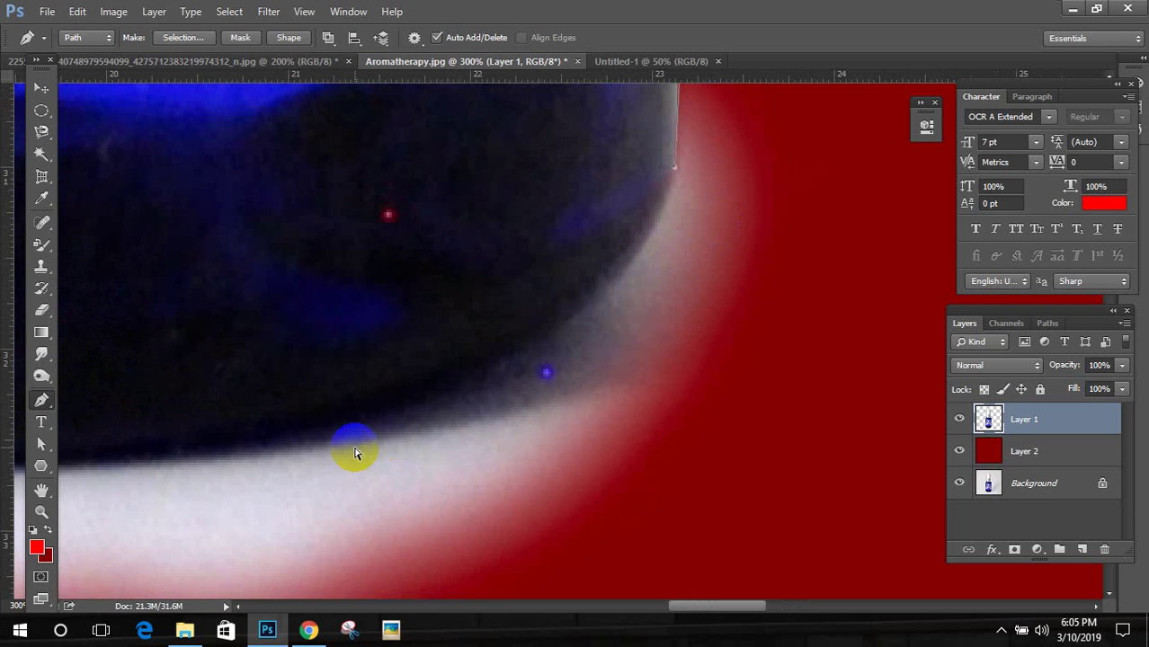
{"action": "scroll", "coordinate": [355, 454], "scroll_direction": "down", "scroll_amount": 2}
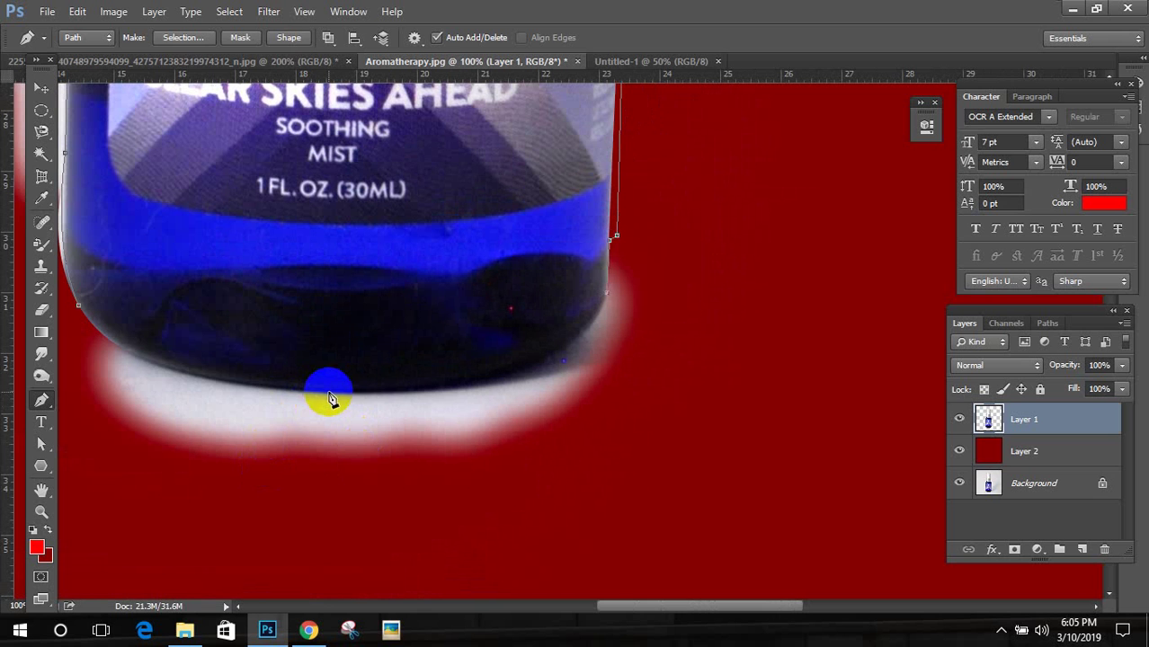
{"action": "left_click_drag", "start_coordinate": [329, 393], "coordinate": [81, 379]}
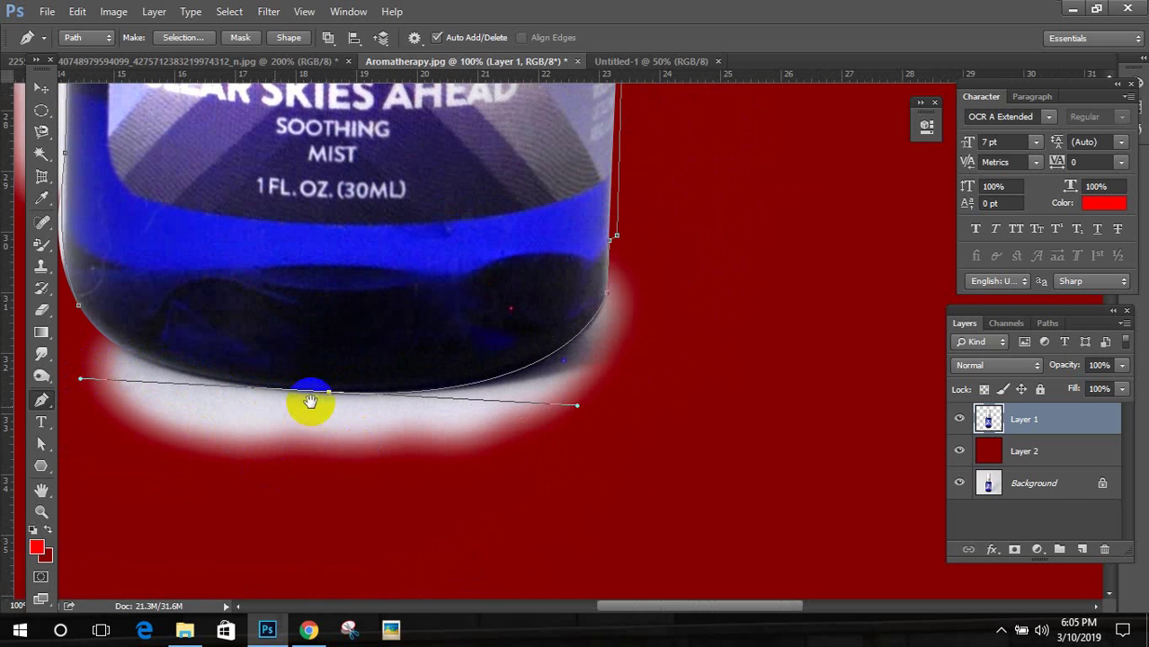
{"action": "left_click", "coordinate": [329, 393], "text": "alt"}
{"action": "left_click_drag", "start_coordinate": [329, 393], "coordinate": [297, 274]}
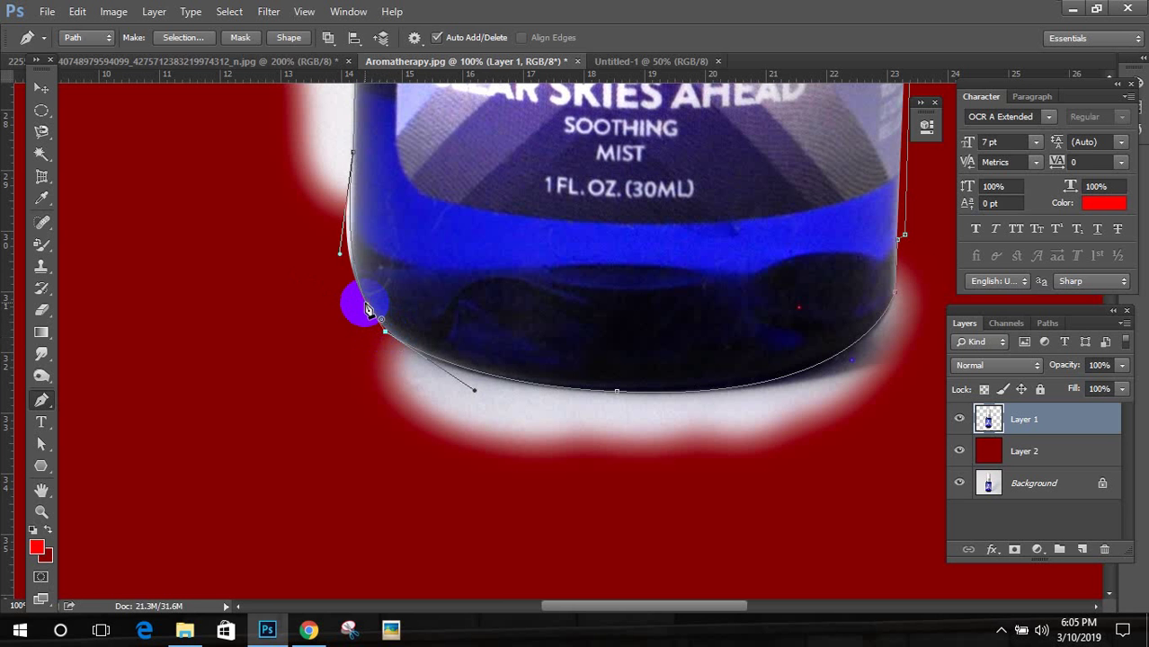
Step: Convert the closed bottle path into a selection and show the whole image
{"action": "key", "text": "ctrl+Return"}
{"action": "key", "text": "ctrl+minus"}
{"action": "key", "text": "ctrl+minus"}
{"action": "key", "text": "ctrl+minus"}
{"action": "key", "text": "ctrl+minus"}
{"action": "key", "text": "ctrl+minus"}
{"action": "key", "text": "ctrl+minus"}
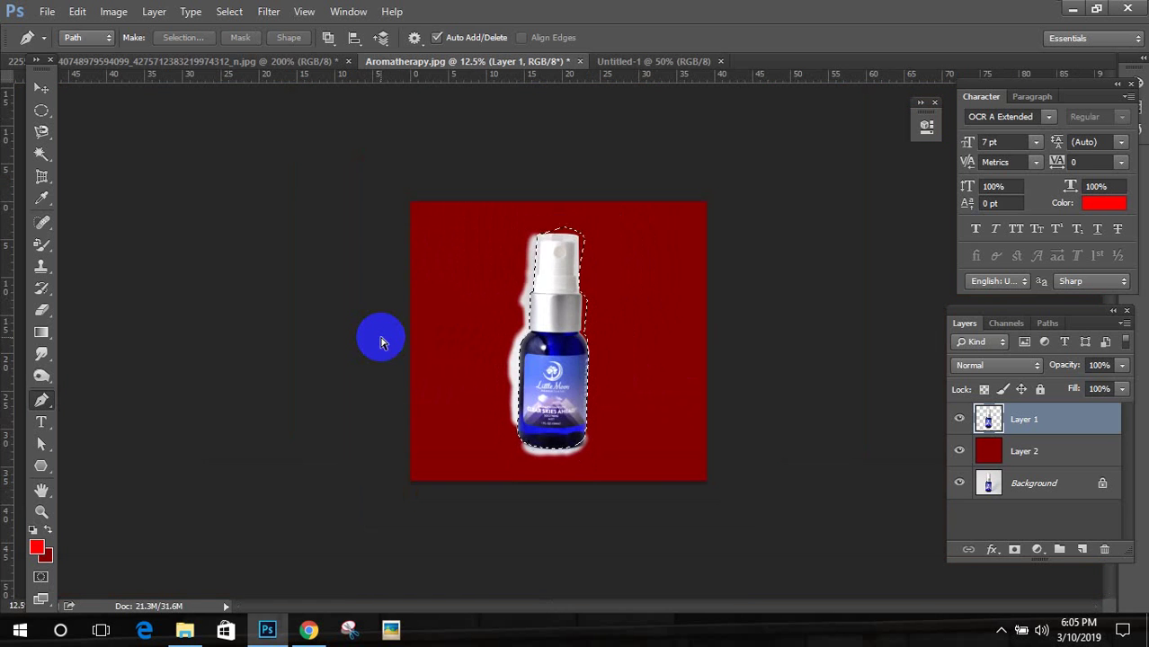
Step: Invert the bottle selection, delete the leftover surroundings from Layer 1, and deselect
{"action": "key", "text": "ctrl+shift+i"}
{"action": "key", "text": "Delete"}
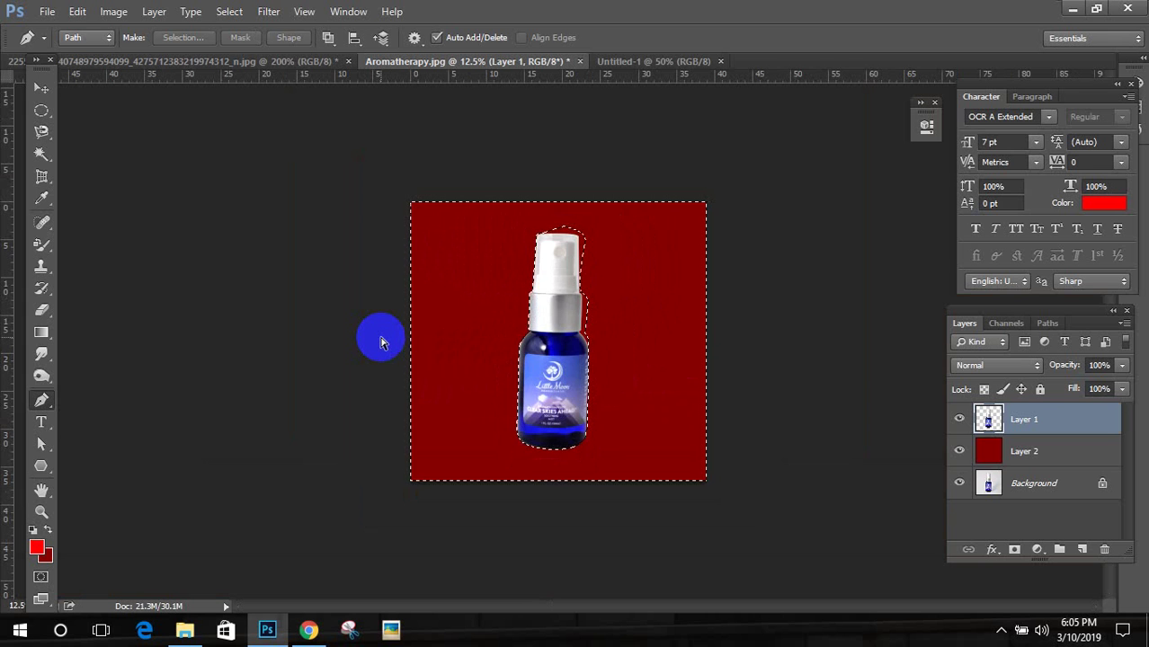
{"action": "key", "text": "ctrl+d"}
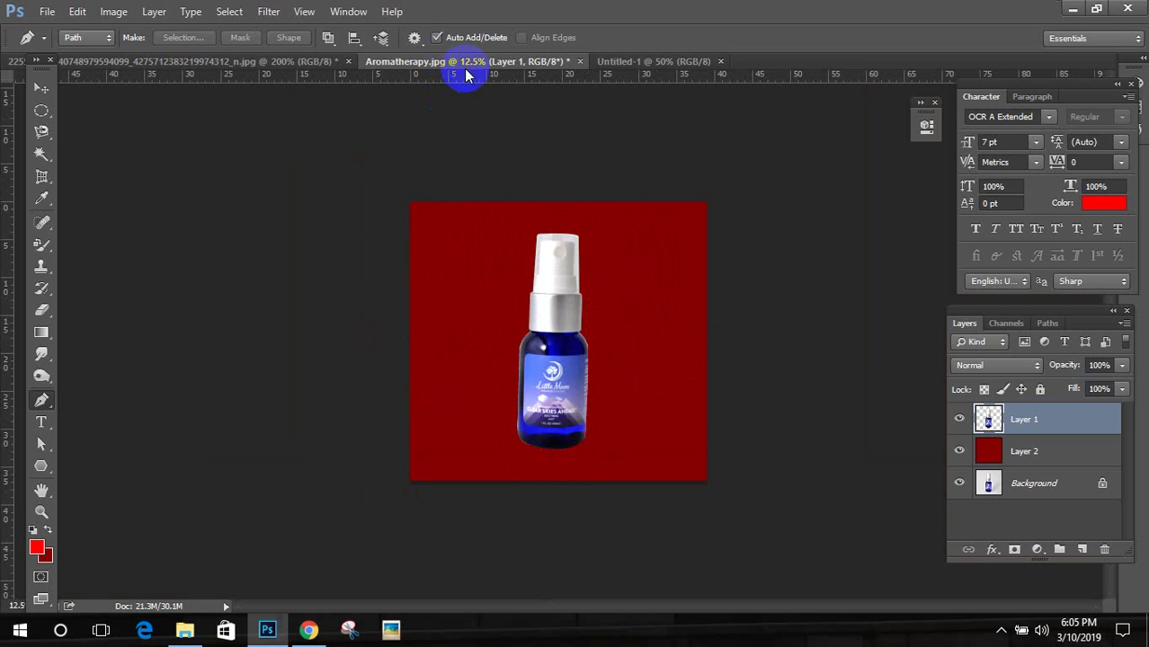
Step: Close Aromatherapy.jpg without saving the changes
{"action": "left_click", "coordinate": [580, 61]}
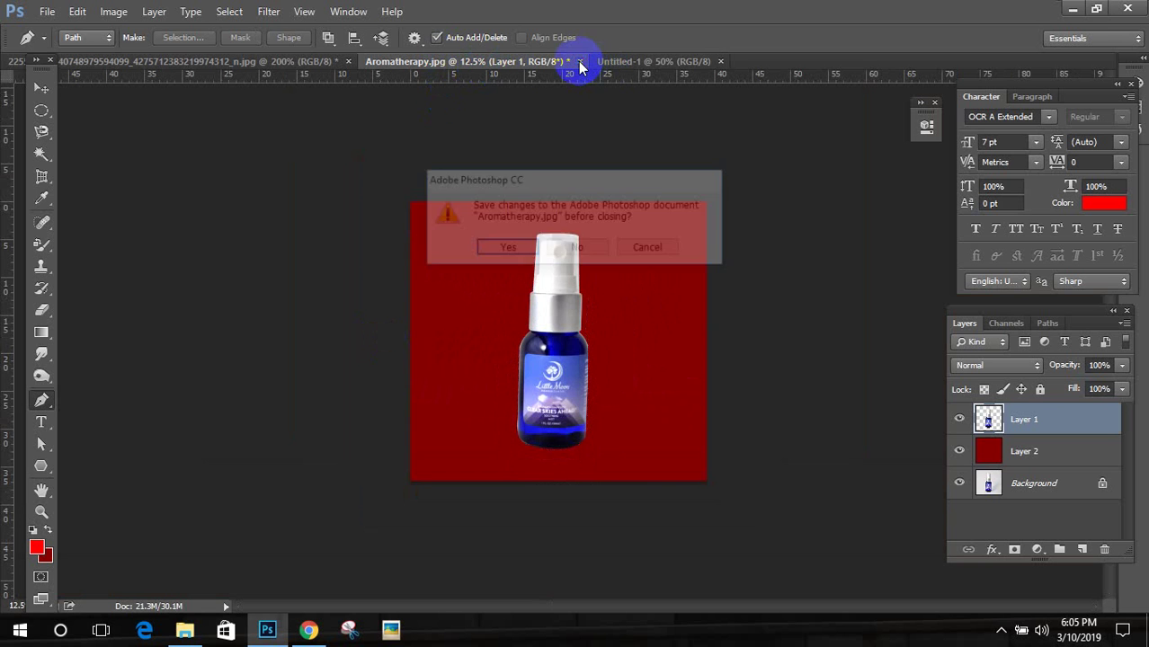
{"action": "left_click", "coordinate": [580, 248]}
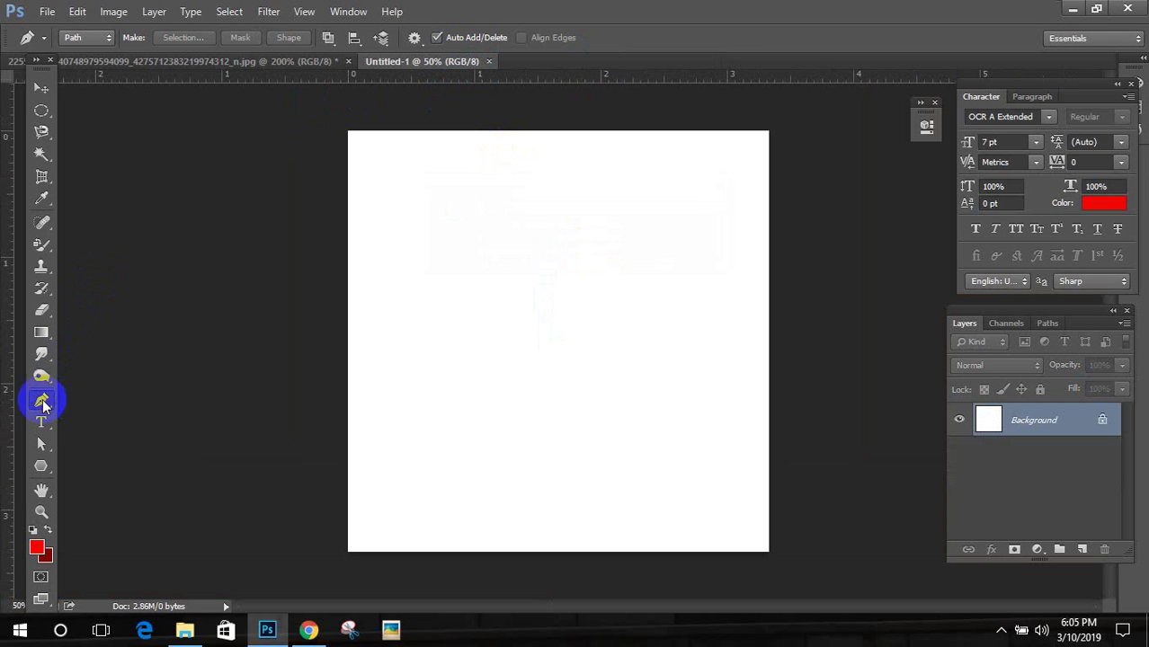
Step: Fill the blank Untitled-1 canvas with the red foreground colour using the Paint Bucket tool
{"action": "left_click", "coordinate": [41, 287]}
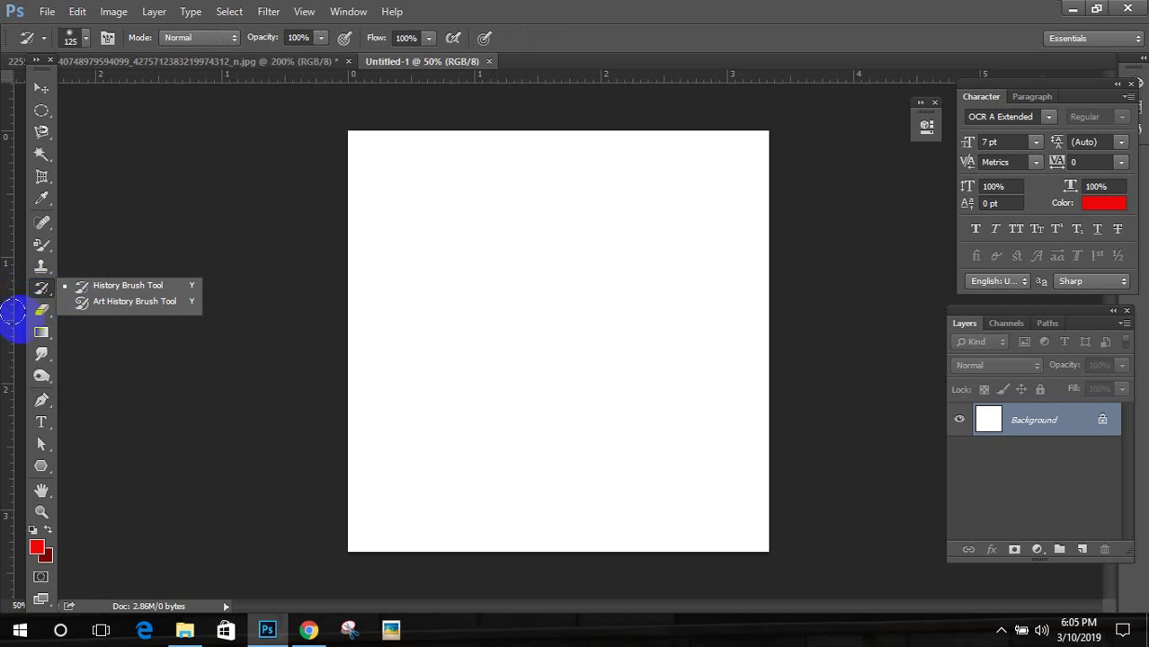
{"action": "mouse_move", "coordinate": [41, 310]}
{"action": "left_mouse_down"}
{"action": "mouse_move", "coordinate": [101, 316]}
{"action": "mouse_move", "coordinate": [43, 328]}
{"action": "mouse_move", "coordinate": [89, 349]}
{"action": "left_mouse_up"}
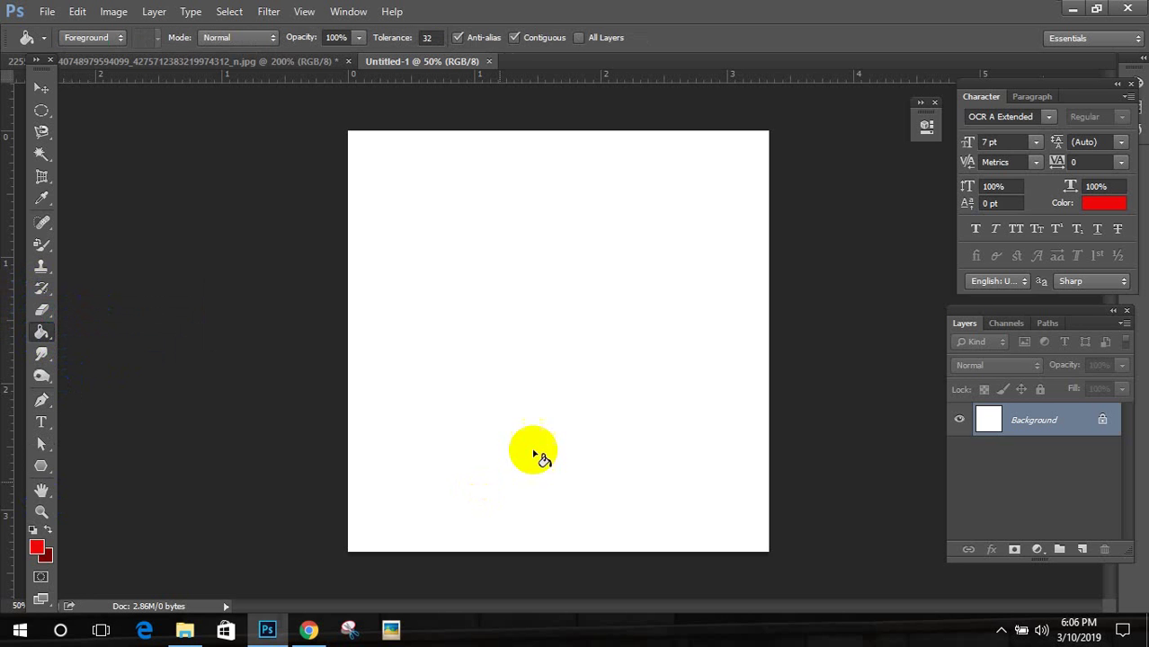
{"action": "left_click", "coordinate": [460, 289]}
Step: Change the foreground colour to a strong blue in the Color Picker
{"action": "left_click", "coordinate": [36, 549]}
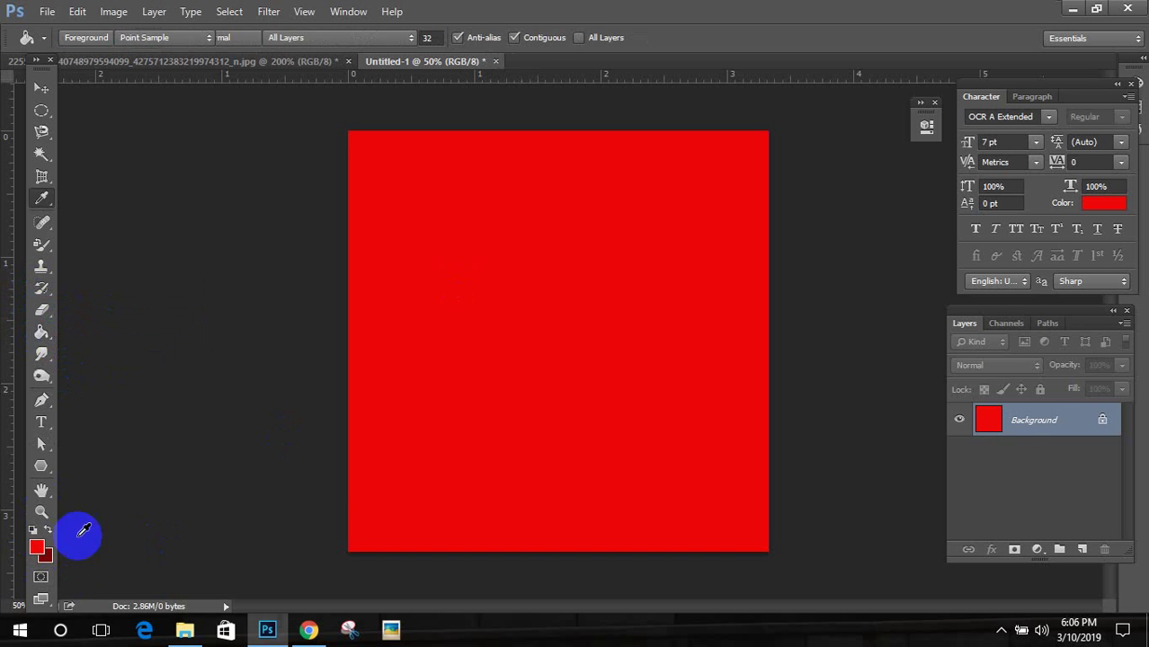
{"action": "left_click", "coordinate": [662, 353]}
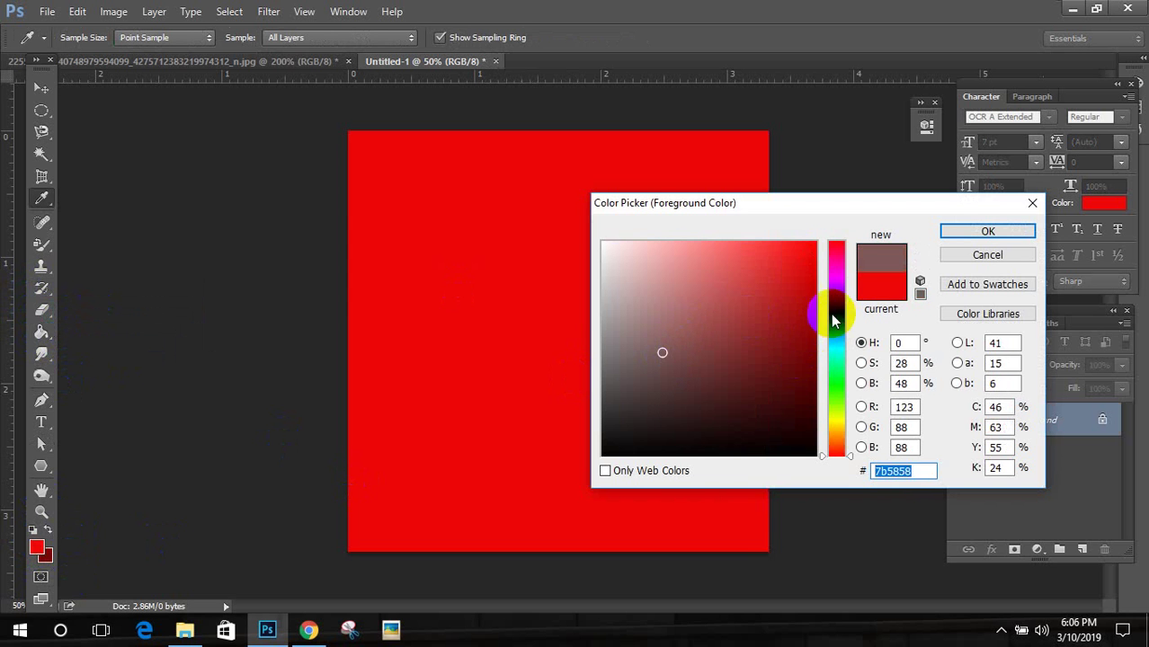
{"action": "left_click", "coordinate": [830, 315]}
{"action": "left_click", "coordinate": [790, 283]}
{"action": "left_click", "coordinate": [987, 232]}
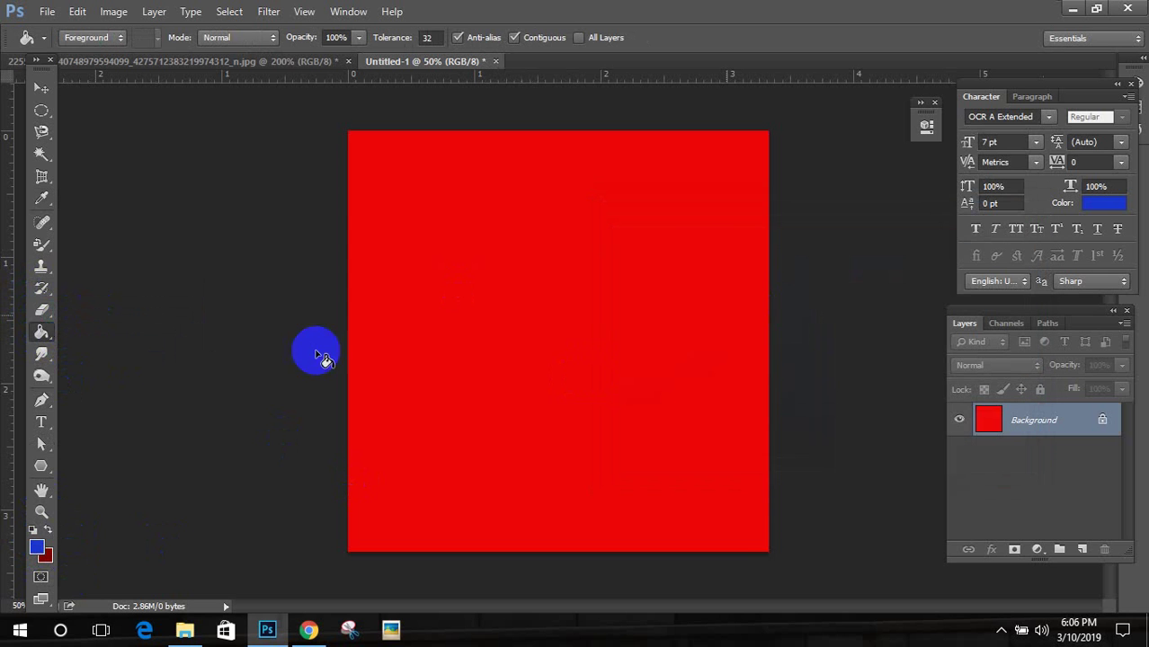
Step: Fill the square canvas with the blue foreground colour using the Paint Bucket tool
{"action": "left_click", "coordinate": [448, 325]}
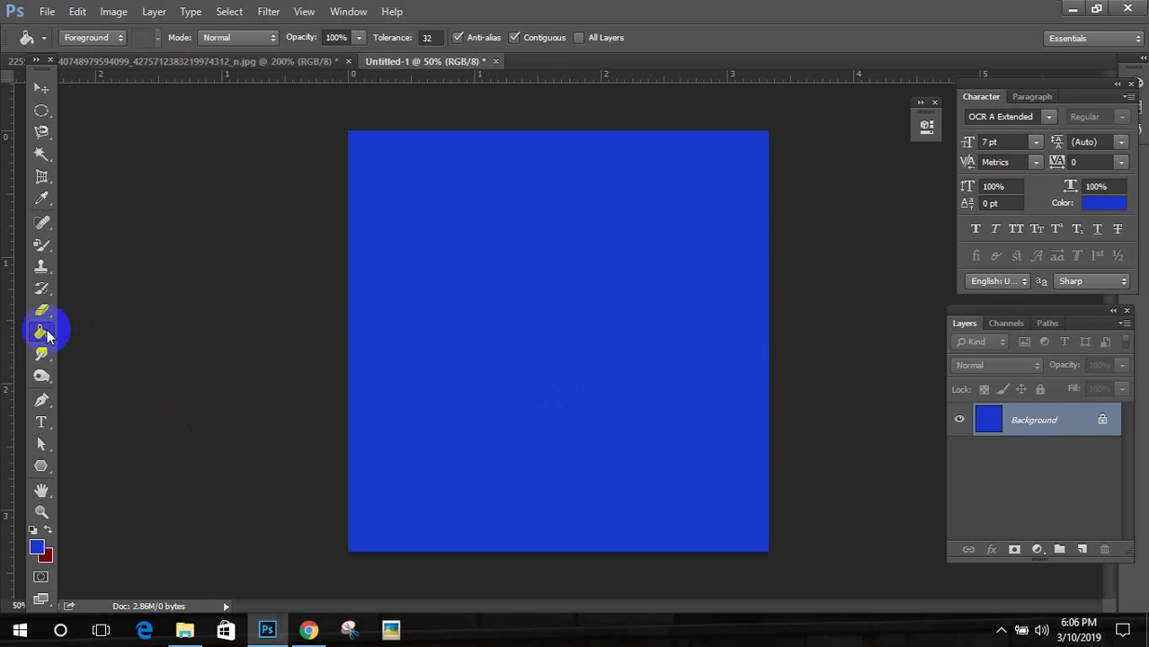
{"action": "left_click_drag", "start_coordinate": [41, 329], "coordinate": [123, 346]}
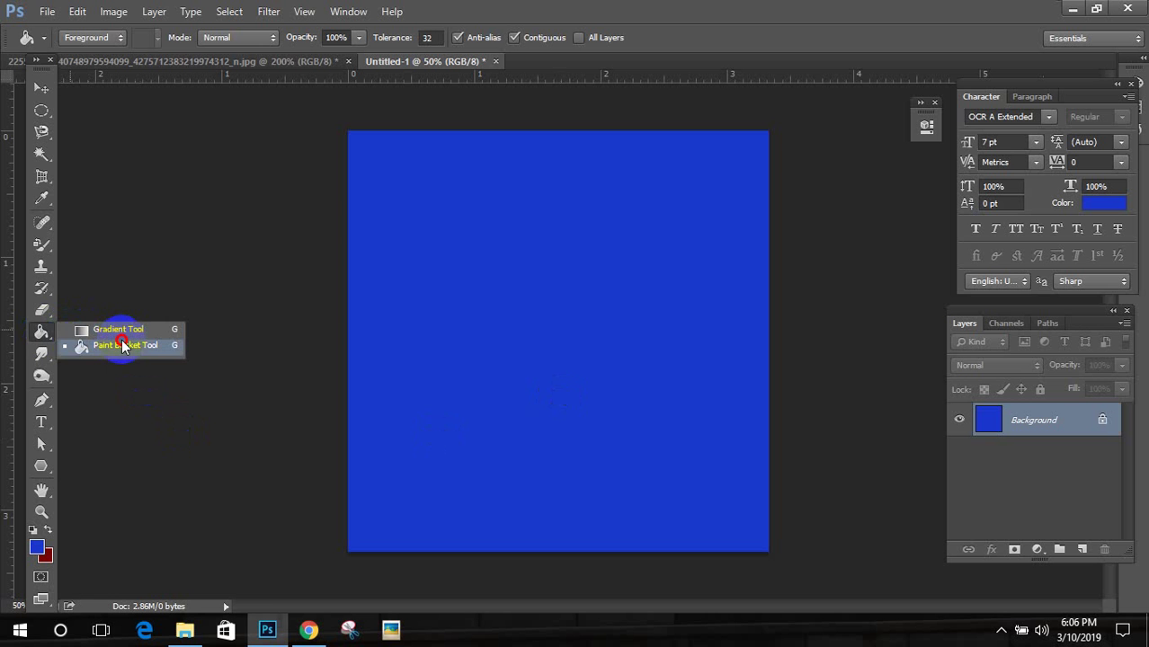
{"action": "left_click_drag", "start_coordinate": [123, 346], "coordinate": [125, 346]}
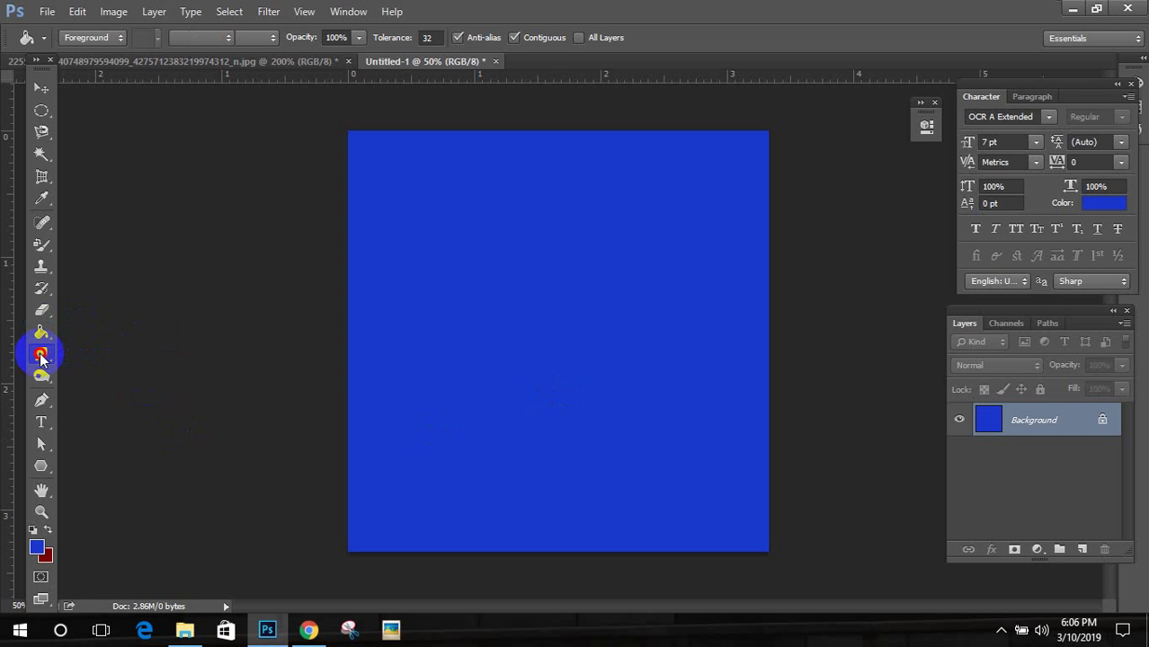
Step: Activate the Blur tool and open DSC_0034.JPG from the final folder on the Desktop
{"action": "left_click_drag", "start_coordinate": [42, 356], "coordinate": [102, 350]}
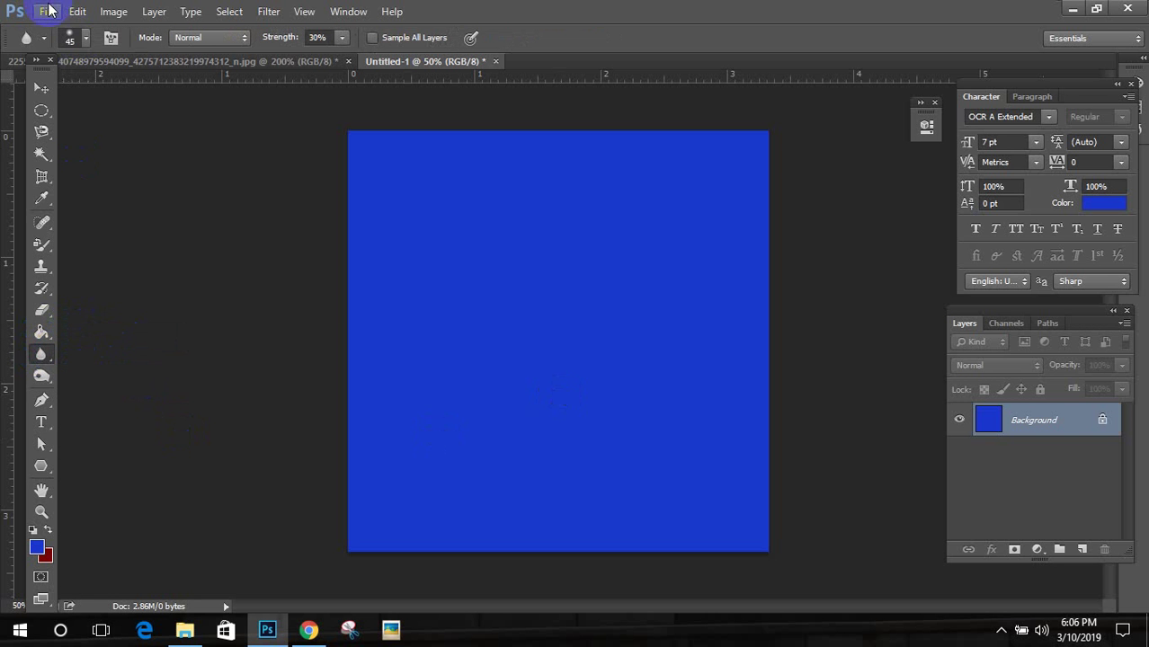
{"action": "left_click", "coordinate": [49, 11]}
{"action": "left_click", "coordinate": [57, 43]}
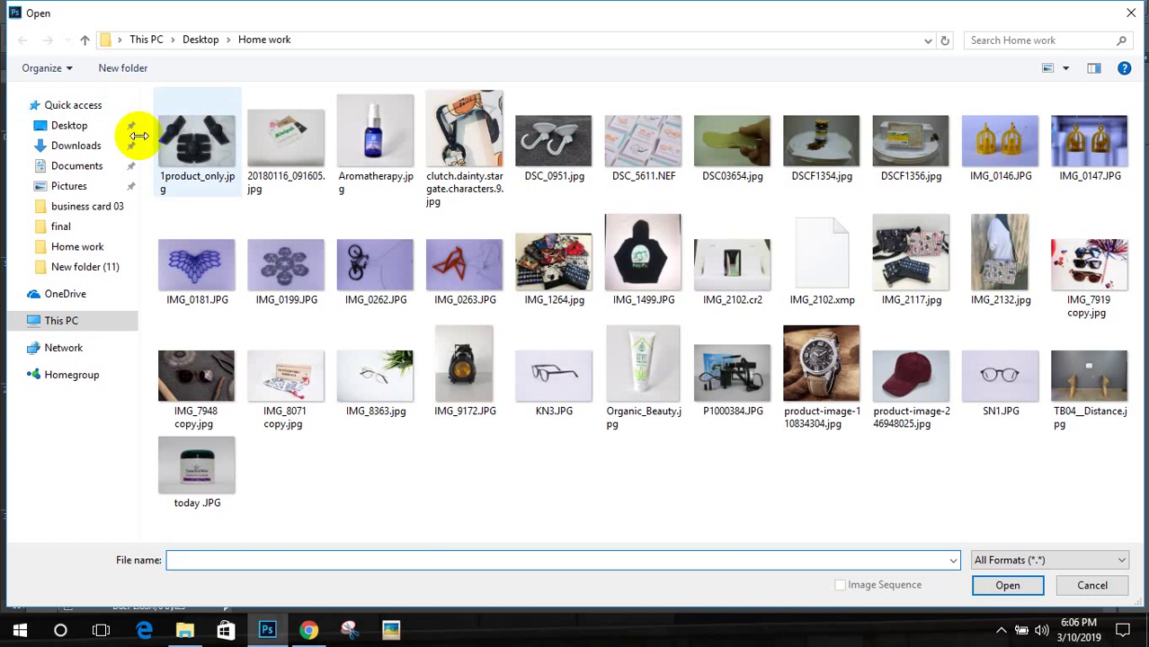
{"action": "left_click", "coordinate": [40, 124]}
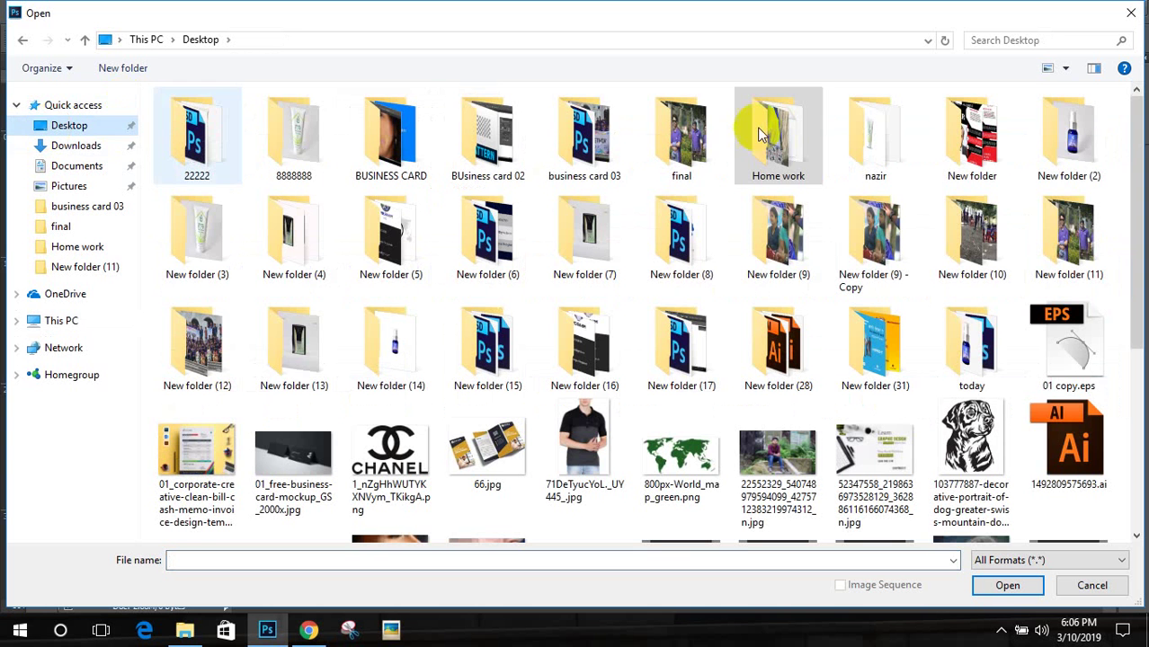
{"action": "double_click", "coordinate": [683, 144]}
{"action": "double_click", "coordinate": [487, 141]}
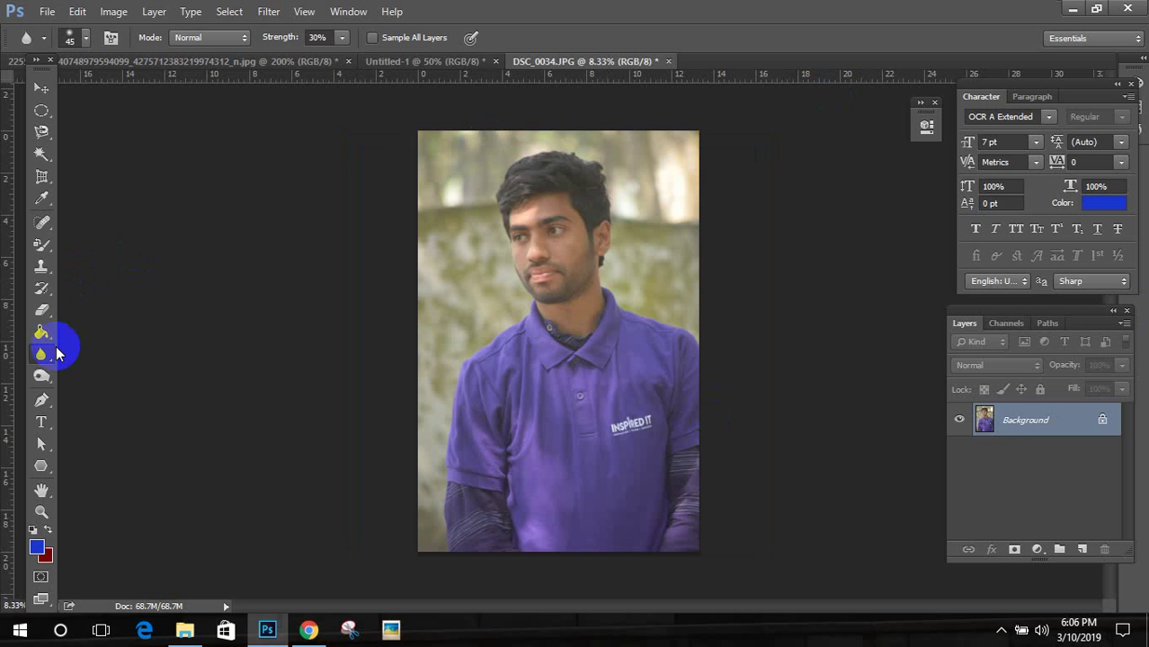
Step: Blur the skin on the man's cheek and nose with a 250 px brush at 30% strength
{"action": "left_click", "coordinate": [131, 371]}
{"action": "left_click_drag", "start_coordinate": [514, 220], "coordinate": [524, 232]}
{"action": "scroll", "coordinate": [524, 232], "scroll_direction": "up", "scroll_amount": 4}
{"action": "scroll", "coordinate": [846, 313], "scroll_direction": "up", "scroll_amount": 1}
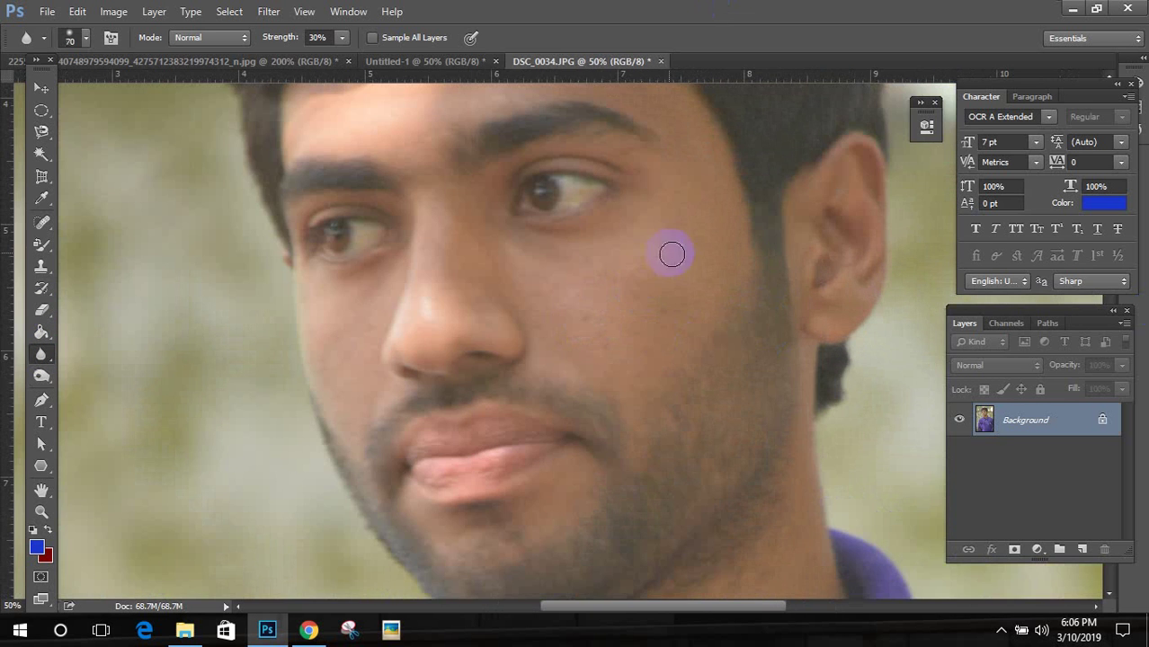
{"action": "mouse_move", "coordinate": [658, 236]}
{"action": "left_mouse_down"}
{"action": "mouse_move", "coordinate": [655, 281]}
{"action": "mouse_move", "coordinate": [645, 253]}
{"action": "left_mouse_up"}
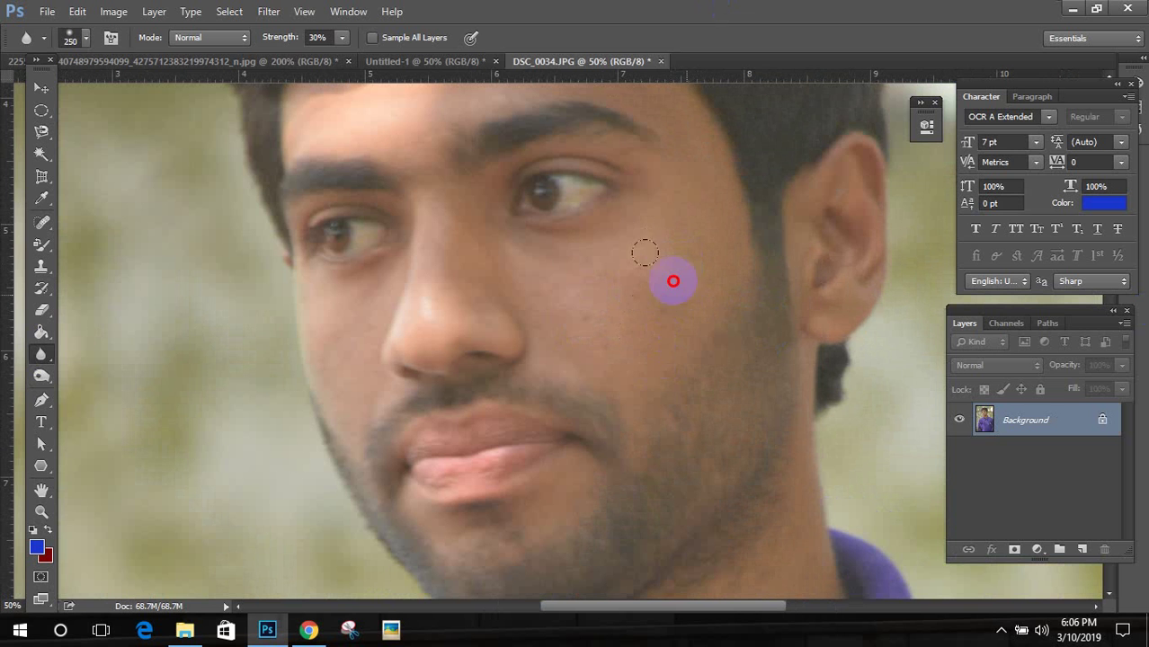
{"action": "left_click_drag", "start_coordinate": [489, 339], "coordinate": [492, 217]}
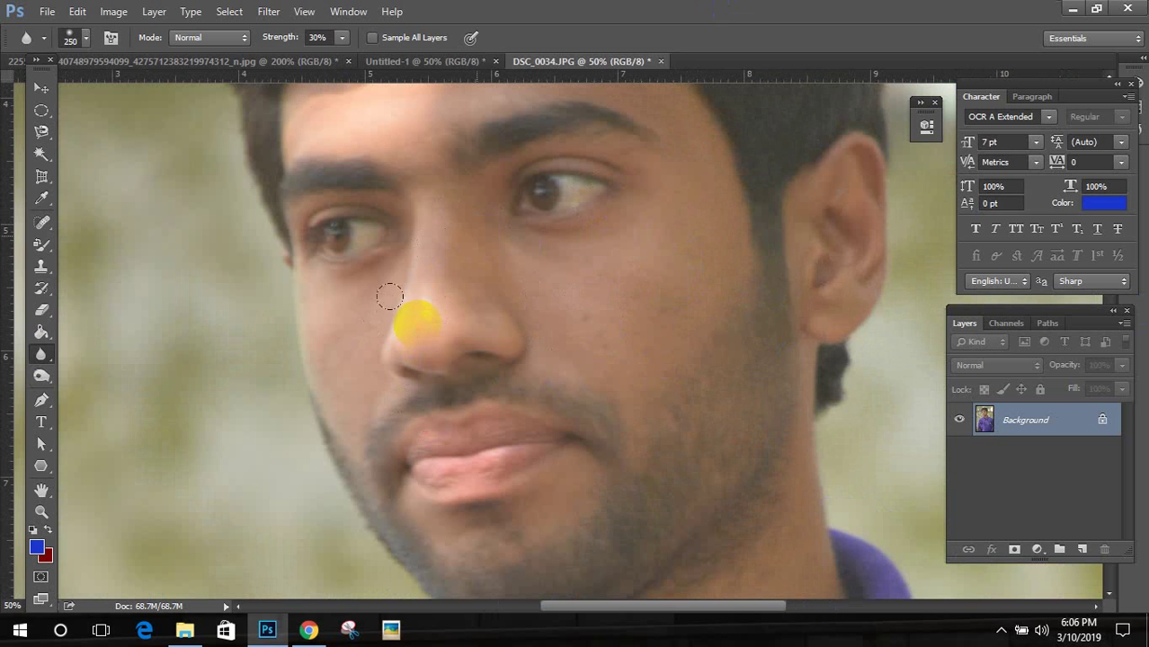
Step: Raise the blur strength to 76% and blur the man's cheek and nose again
{"action": "left_click", "coordinate": [342, 38]}
{"action": "left_click_drag", "start_coordinate": [317, 55], "coordinate": [357, 56]}
{"action": "left_click_drag", "start_coordinate": [649, 259], "coordinate": [568, 391]}
{"action": "mouse_move", "coordinate": [446, 316]}
{"action": "left_mouse_down"}
{"action": "mouse_move", "coordinate": [480, 210]}
{"action": "mouse_move", "coordinate": [422, 202]}
{"action": "left_mouse_up"}
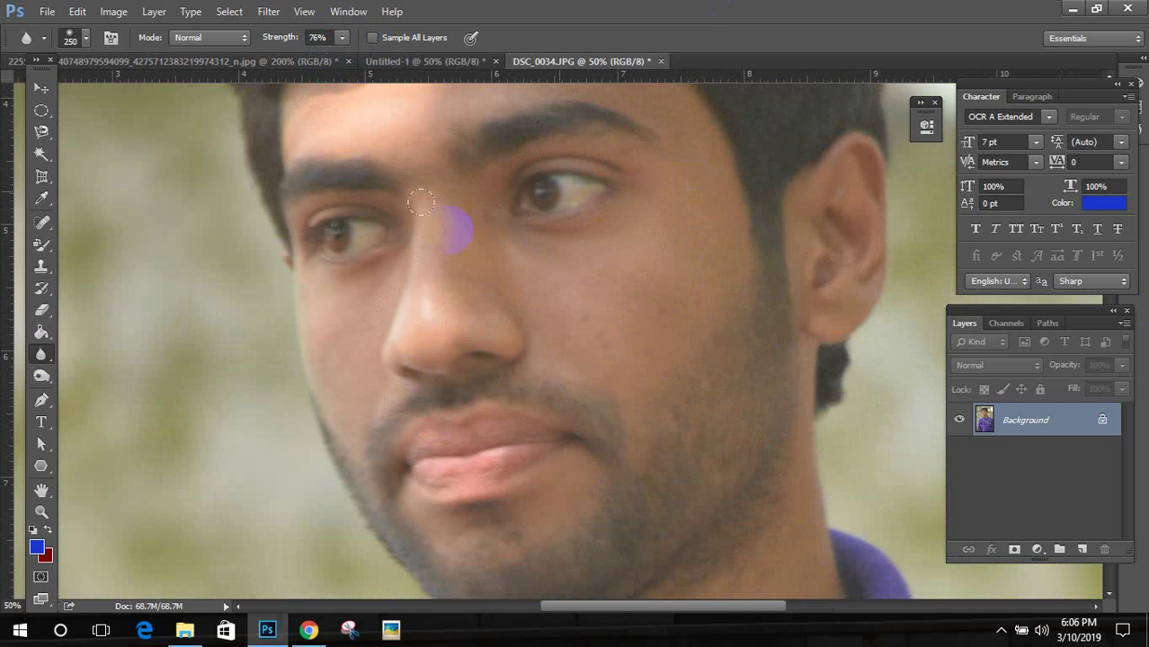
{"action": "left_click", "coordinate": [99, 348]}
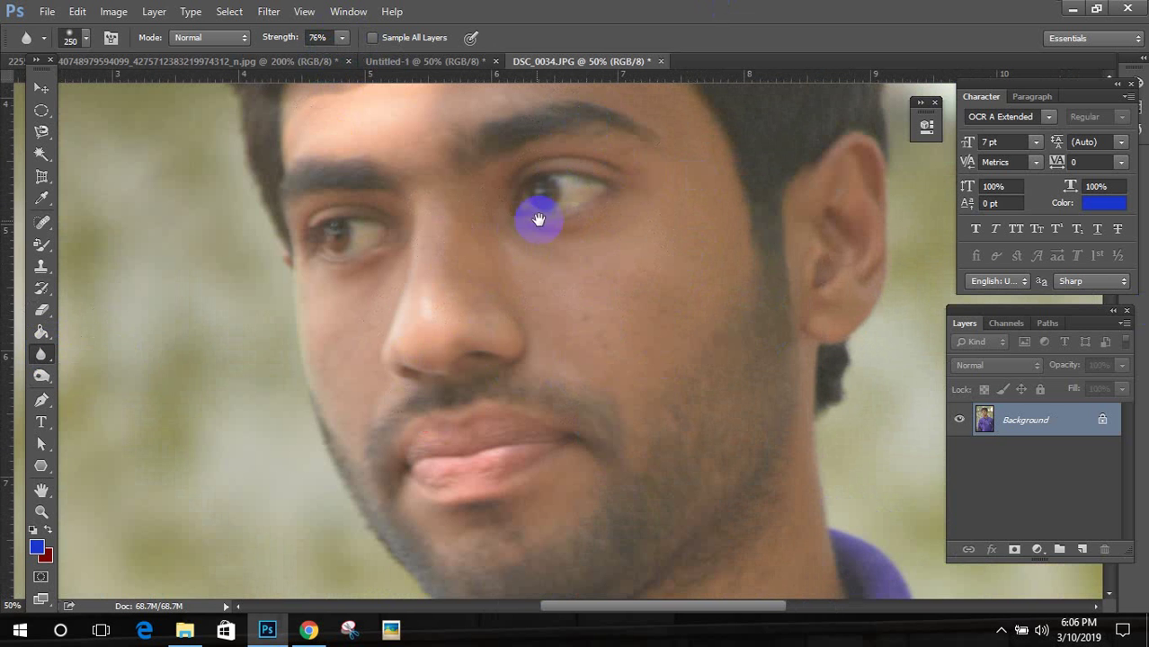
Step: Blur the man's forehead, hair edge, lips and cheek at 76% strength
{"action": "left_click_drag", "start_coordinate": [538, 213], "coordinate": [585, 342]}
{"action": "mouse_move", "coordinate": [536, 196]}
{"action": "left_mouse_down"}
{"action": "mouse_move", "coordinate": [434, 144]}
{"action": "mouse_move", "coordinate": [317, 278]}
{"action": "left_mouse_up"}
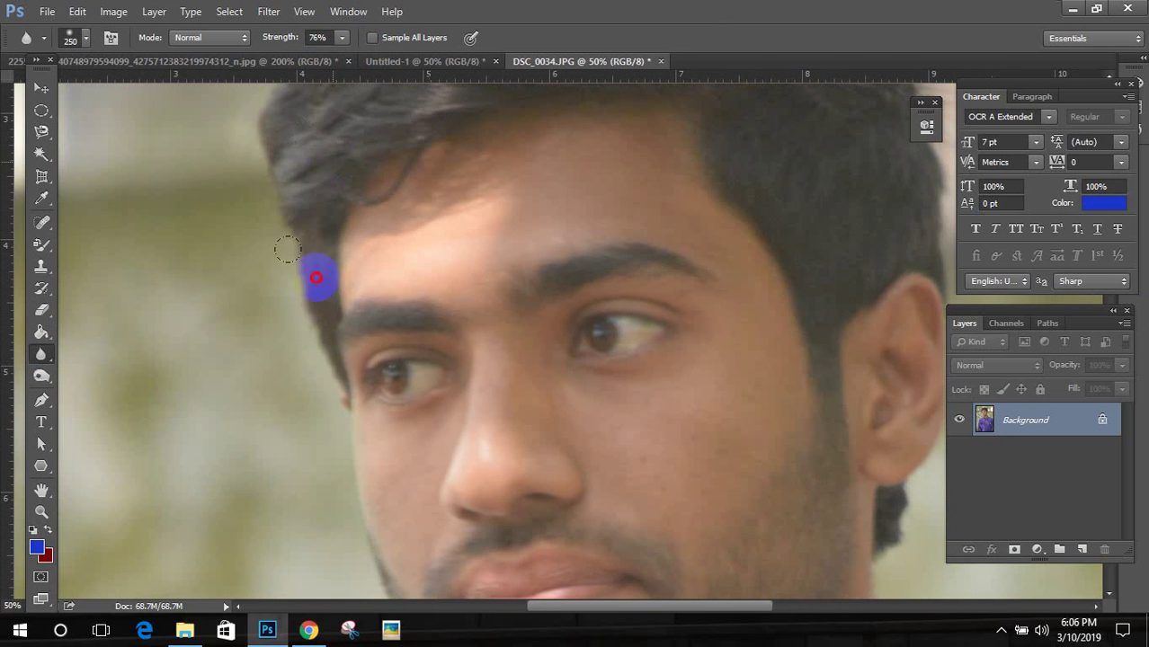
{"action": "left_click_drag", "start_coordinate": [477, 537], "coordinate": [500, 357]}
{"action": "scroll", "coordinate": [392, 387], "scroll_direction": "down", "scroll_amount": 3}
{"action": "mouse_move", "coordinate": [599, 330]}
{"action": "left_mouse_down"}
{"action": "mouse_move", "coordinate": [534, 443]}
{"action": "mouse_move", "coordinate": [515, 455]}
{"action": "mouse_move", "coordinate": [402, 406]}
{"action": "mouse_move", "coordinate": [420, 393]}
{"action": "mouse_move", "coordinate": [419, 314]}
{"action": "left_mouse_up"}
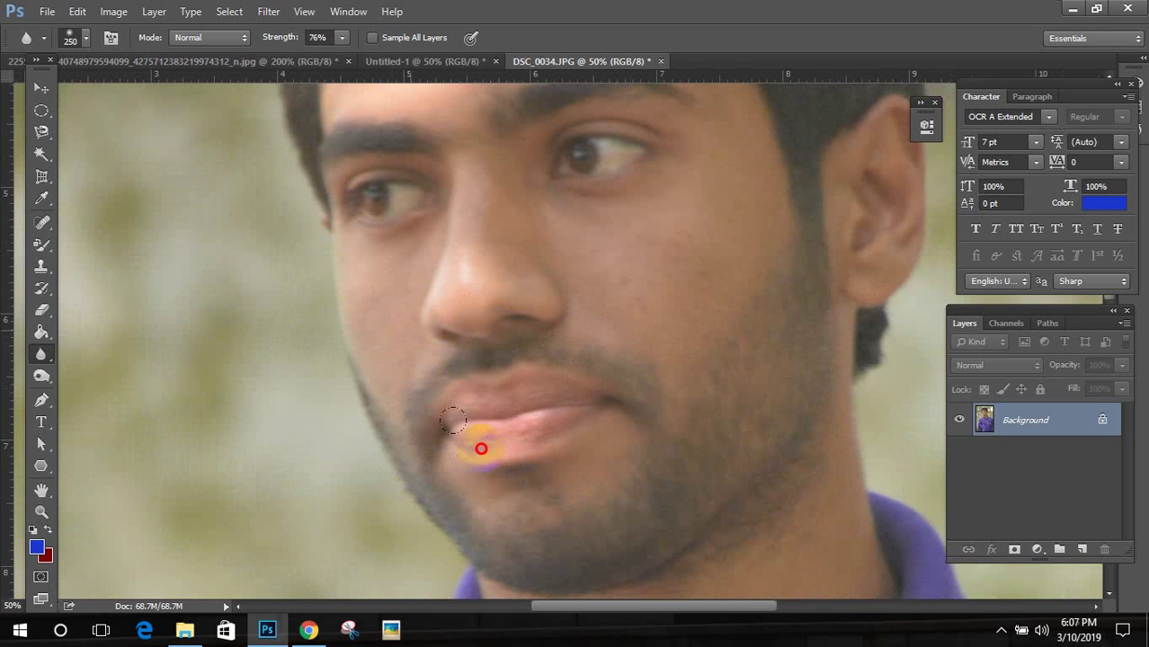
{"action": "mouse_move", "coordinate": [452, 420]}
{"action": "left_mouse_down"}
{"action": "mouse_move", "coordinate": [573, 388]}
{"action": "mouse_move", "coordinate": [660, 480]}
{"action": "mouse_move", "coordinate": [719, 300]}
{"action": "left_mouse_up"}
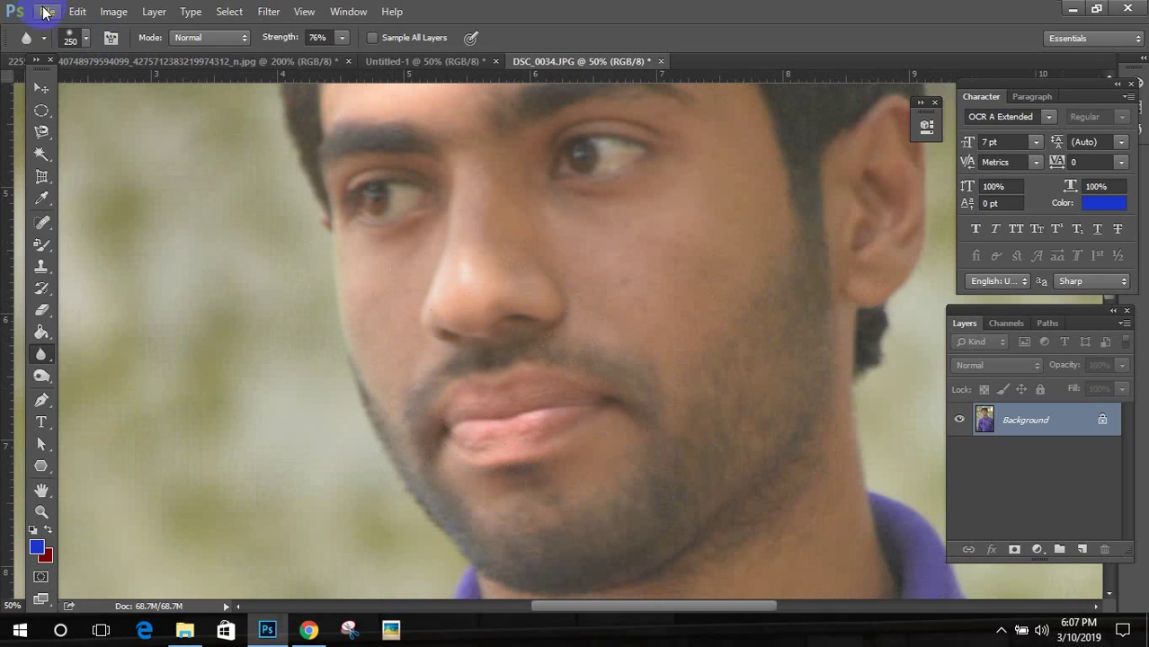
Step: Open the image girl-984060_960_720.jpg from the Desktop
{"action": "left_click", "coordinate": [45, 13]}
{"action": "left_click", "coordinate": [59, 38]}
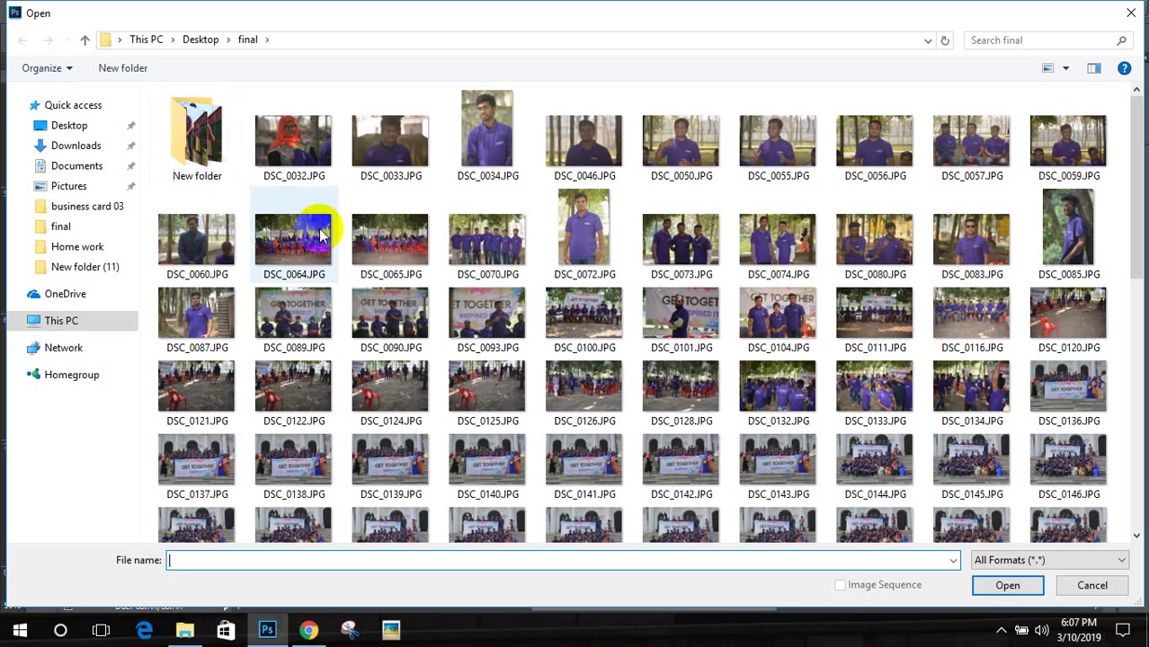
{"action": "left_click", "coordinate": [62, 127]}
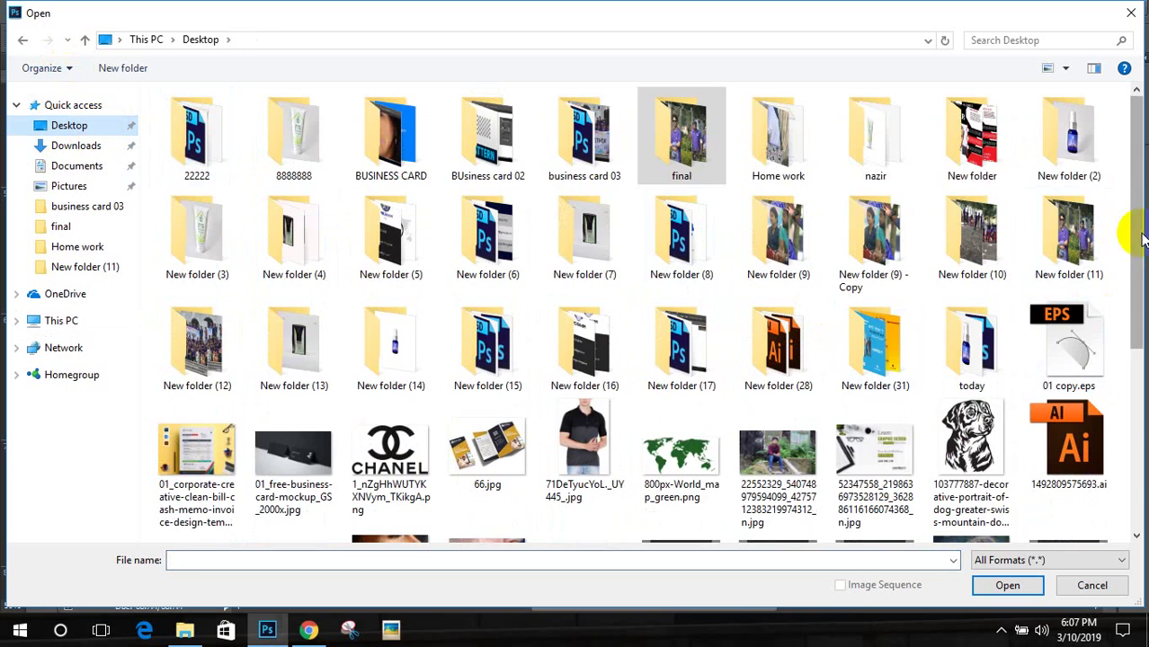
{"action": "scroll", "coordinate": [1142, 238], "scroll_direction": "down", "scroll_amount": 5}
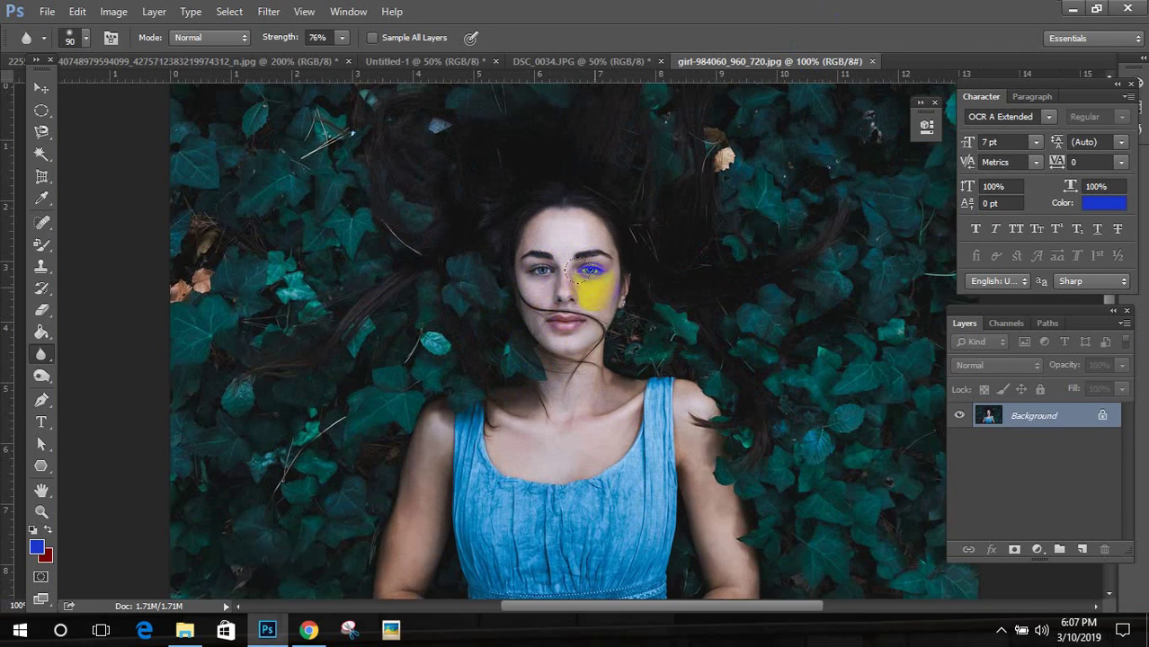
Step: Reduce the Blur brush size to 45 px for working on the woman's face at 400% zoom
{"action": "left_click", "coordinate": [591, 288]}
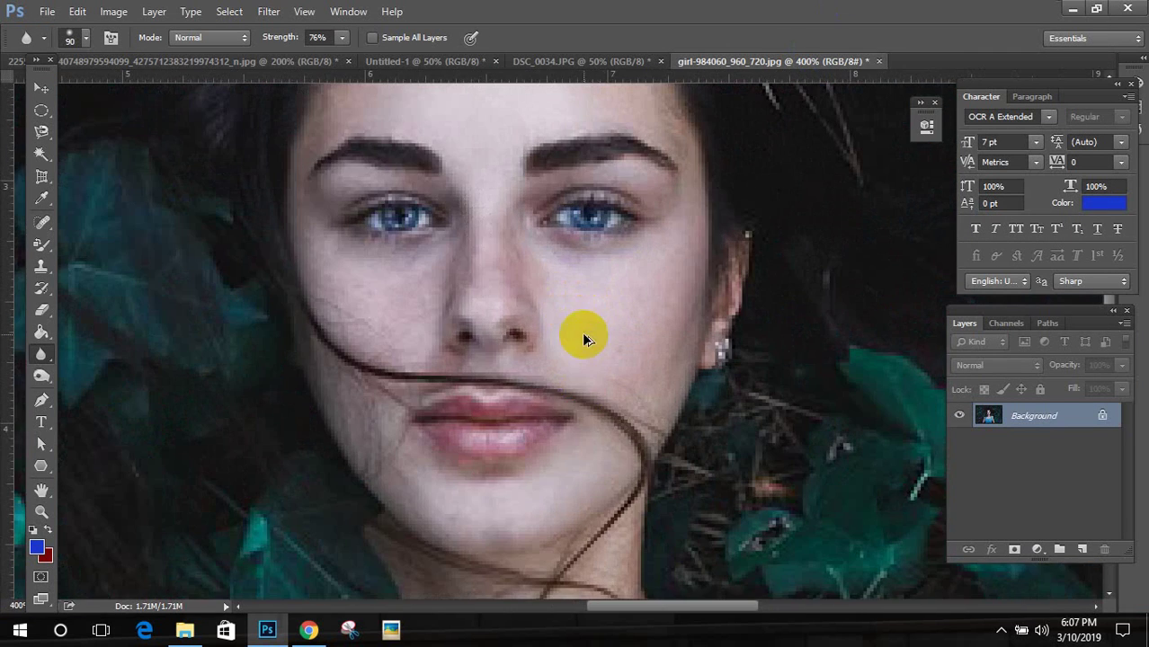
{"action": "left_click_drag", "start_coordinate": [589, 285], "coordinate": [616, 423]}
{"action": "key", "text": "bracketleft"}
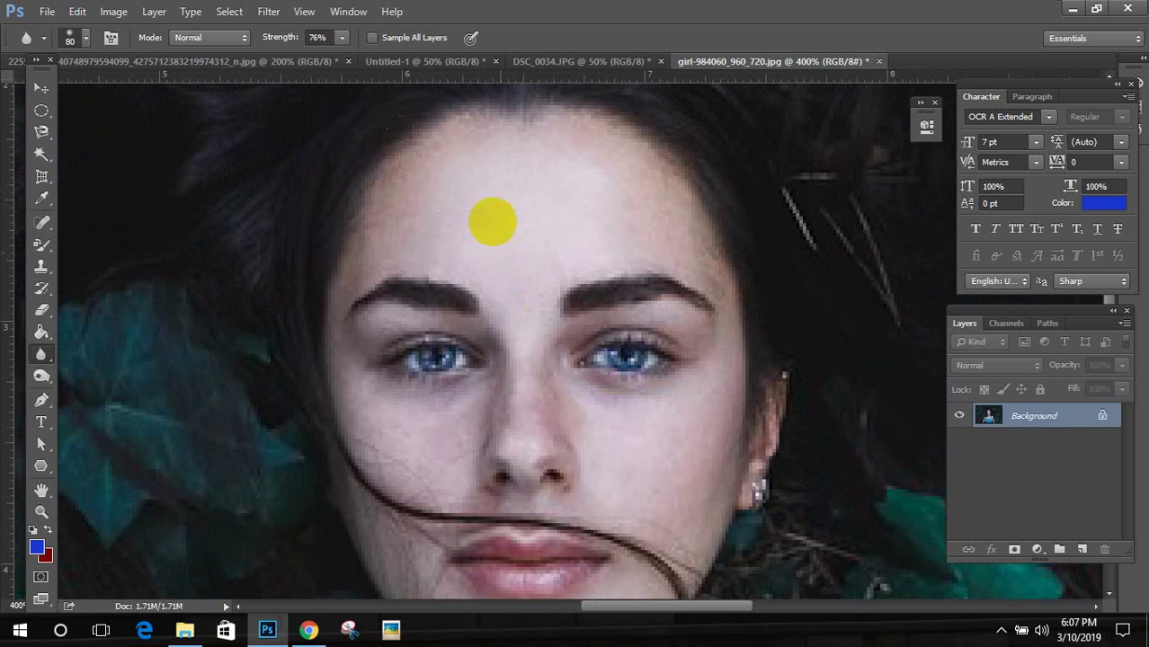
{"action": "key", "text": "bracketleft"}
{"action": "key", "text": "bracketleft"}
{"action": "key", "text": "bracketleft"}
{"action": "key", "text": "bracketleft"}
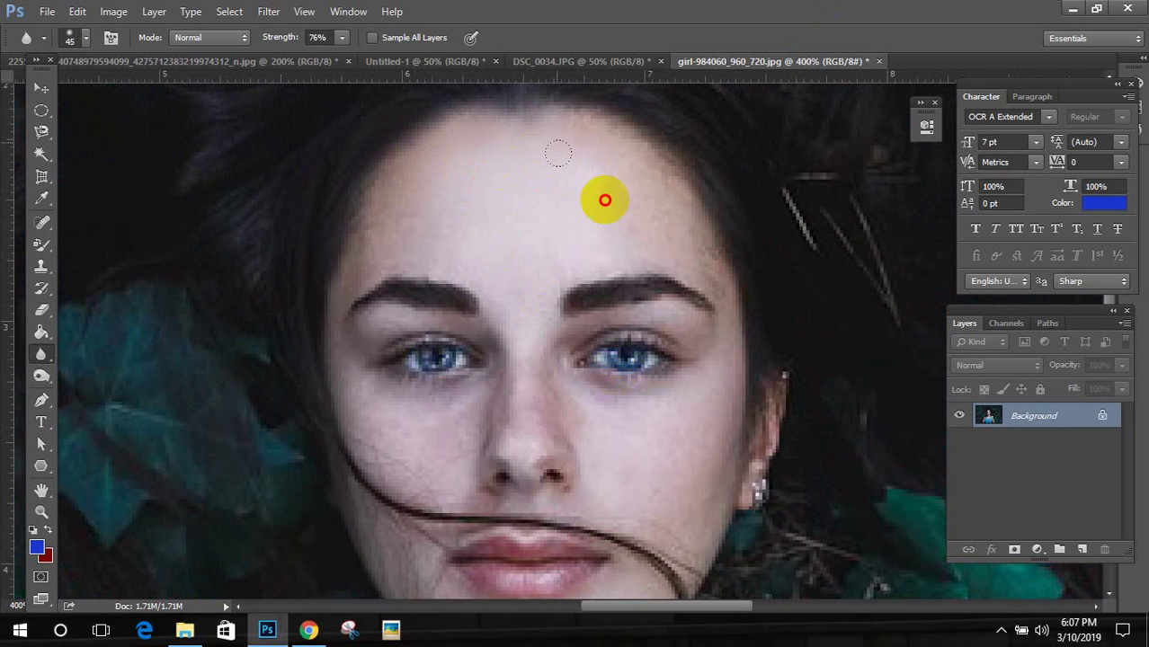
Step: Blur the woman's forehead, cheeks, one eye, lips and the hair strand across her face at 76% strength
{"action": "left_click_drag", "start_coordinate": [669, 284], "coordinate": [688, 282]}
{"action": "mouse_move", "coordinate": [665, 555]}
{"action": "left_mouse_down"}
{"action": "mouse_move", "coordinate": [689, 500]}
{"action": "mouse_move", "coordinate": [617, 399]}
{"action": "mouse_move", "coordinate": [607, 458]}
{"action": "mouse_move", "coordinate": [468, 366]}
{"action": "mouse_move", "coordinate": [397, 400]}
{"action": "left_mouse_up"}
{"action": "left_click_drag", "start_coordinate": [425, 505], "coordinate": [500, 534]}
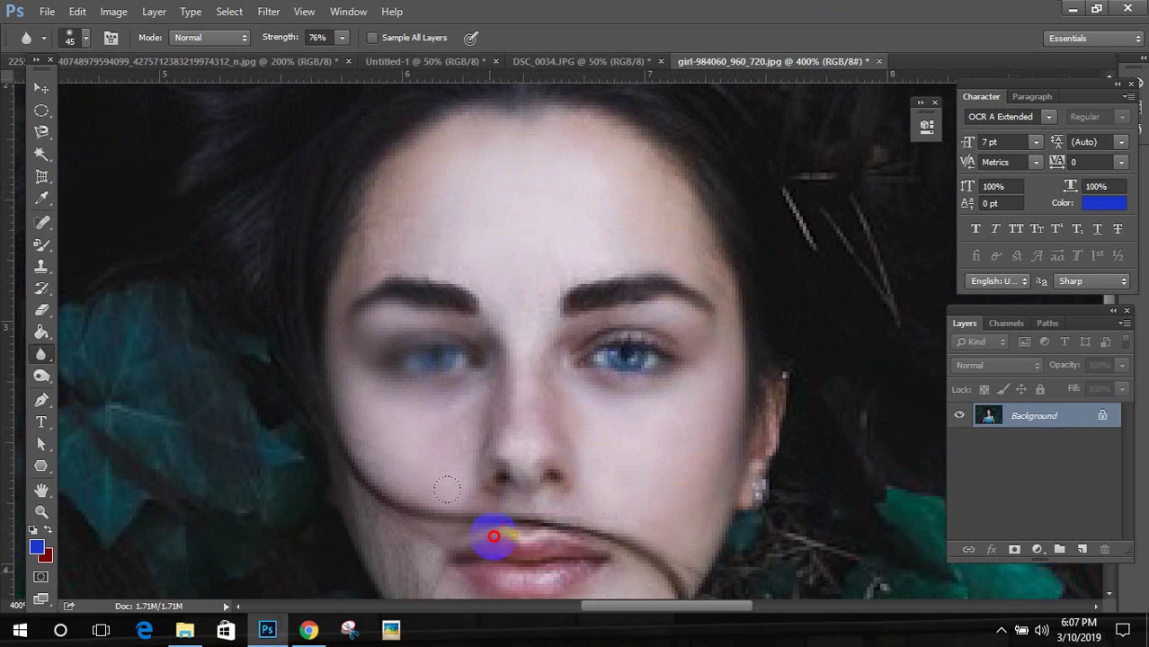
{"action": "scroll", "coordinate": [513, 308], "scroll_direction": "down", "scroll_amount": 3}
{"action": "mouse_move", "coordinate": [347, 303]}
{"action": "left_mouse_down"}
{"action": "mouse_move", "coordinate": [496, 447]}
{"action": "mouse_move", "coordinate": [637, 271]}
{"action": "mouse_move", "coordinate": [446, 542]}
{"action": "mouse_move", "coordinate": [602, 589]}
{"action": "left_mouse_up"}
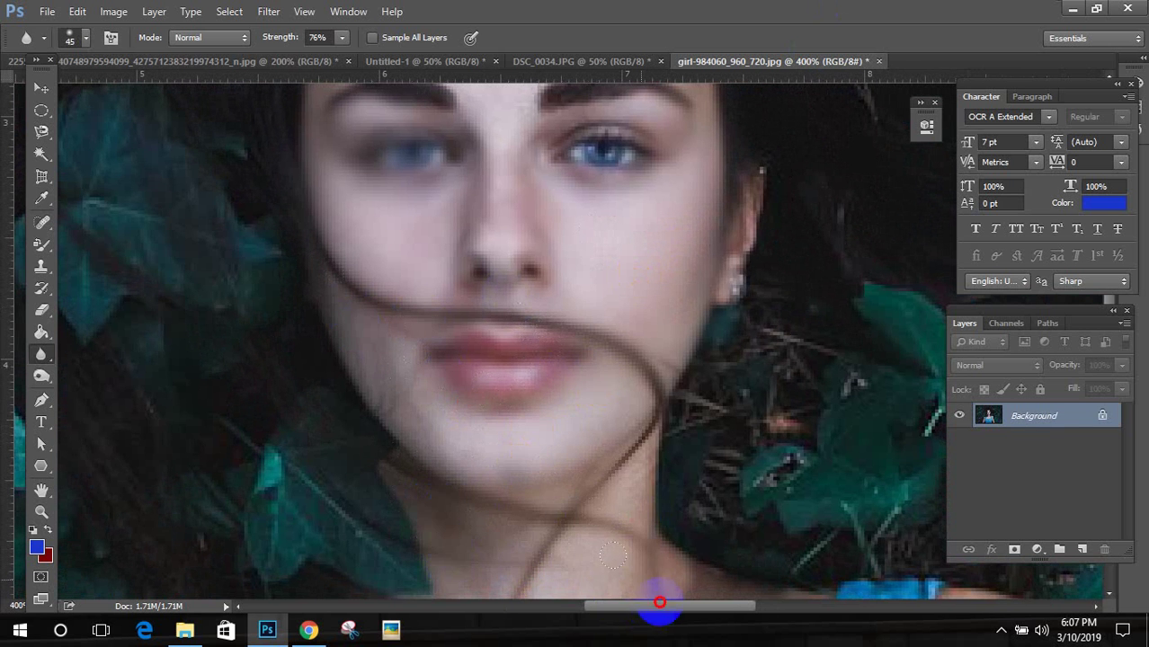
Step: Undo the strong blur strokes on the woman's face
{"action": "key", "text": "ctrl+alt+z"}
{"action": "key", "text": "ctrl+alt+z"}
{"action": "key", "text": "ctrl+alt+z"}
{"action": "key", "text": "ctrl+alt+z"}
{"action": "key", "text": "ctrl+alt+z"}
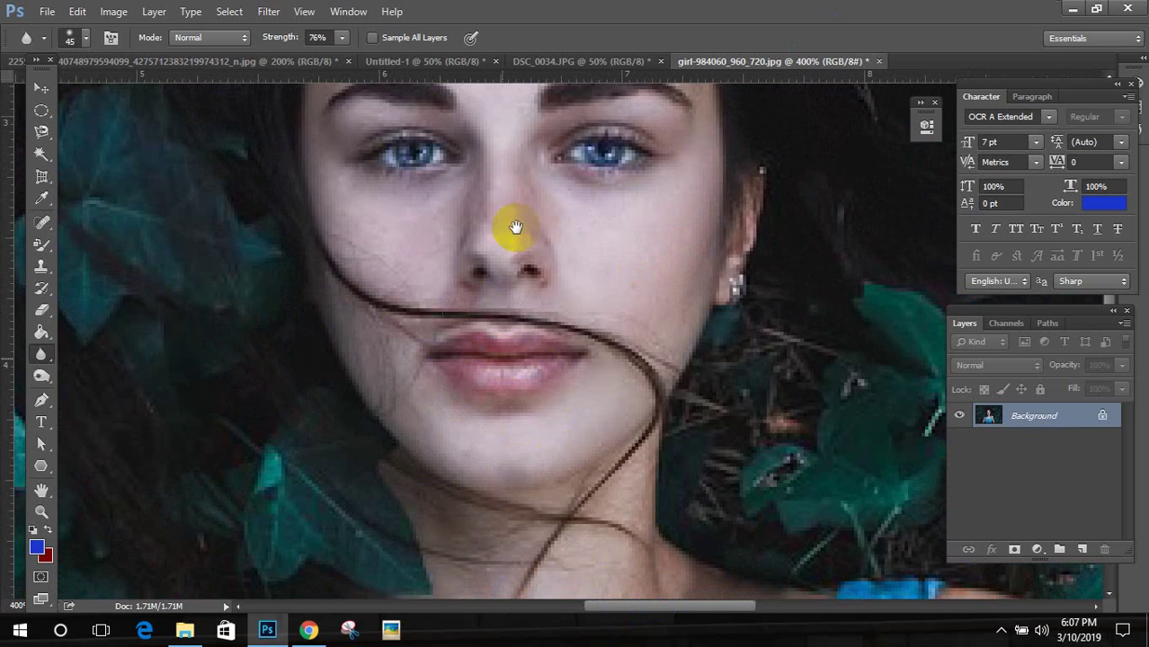
Step: Lower the blur strength to 27% and blur the woman's forehead and the cheek beside her earring
{"action": "left_click_drag", "start_coordinate": [515, 228], "coordinate": [585, 418]}
{"action": "left_click", "coordinate": [340, 36]}
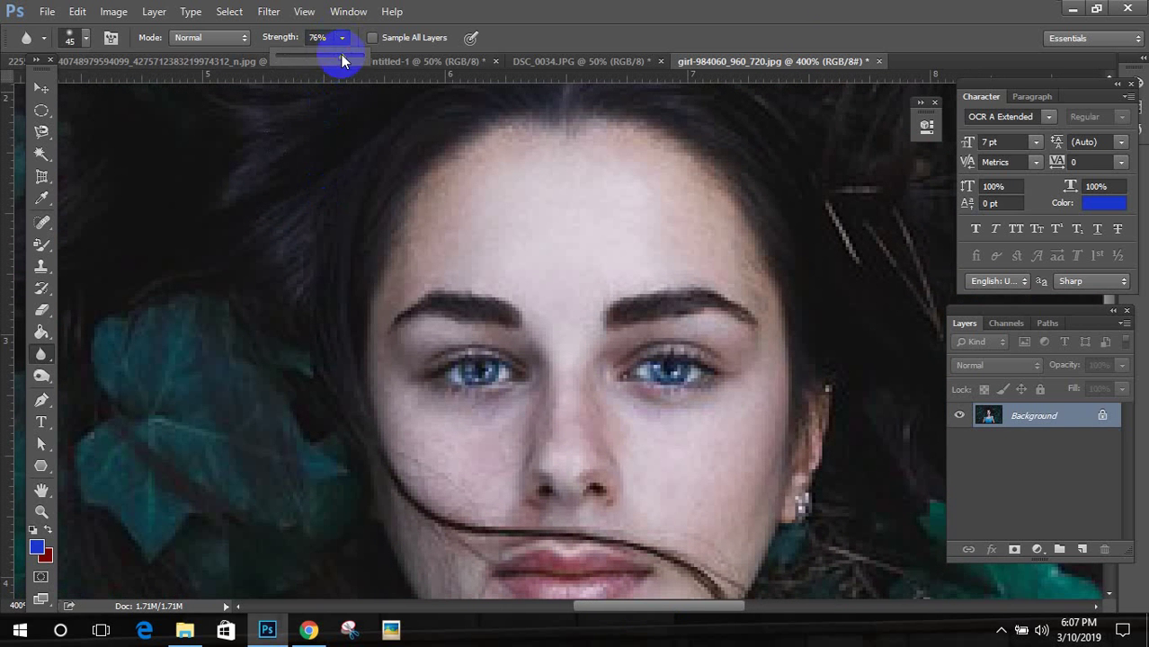
{"action": "left_click_drag", "start_coordinate": [342, 59], "coordinate": [300, 59]}
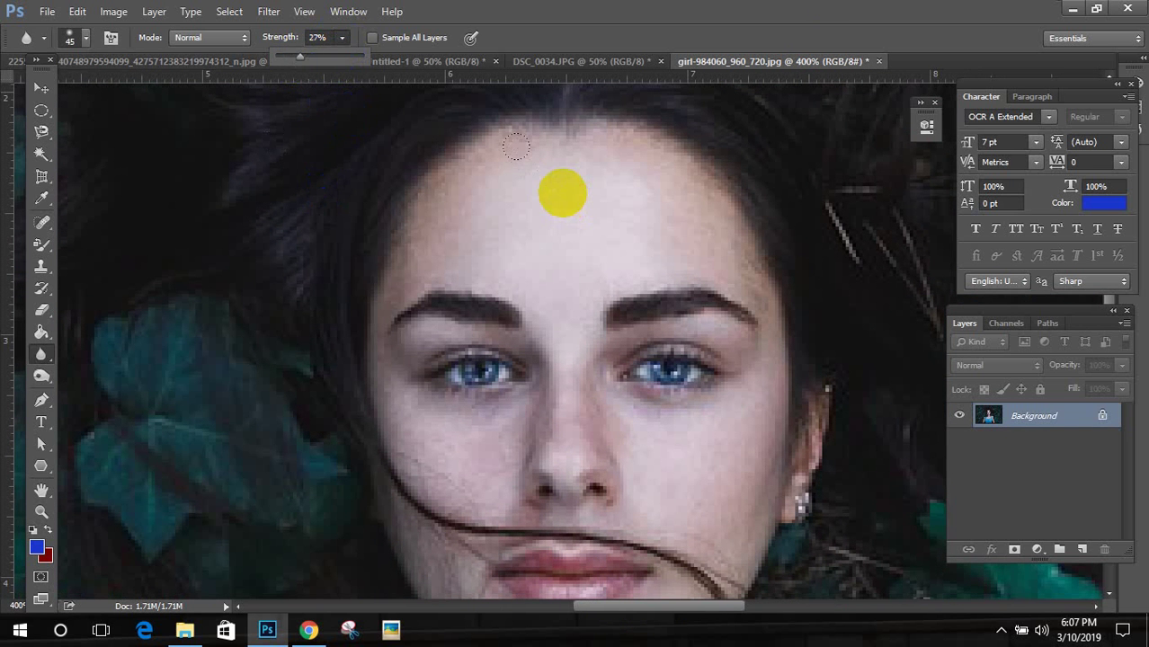
{"action": "left_click_drag", "start_coordinate": [515, 145], "coordinate": [507, 149]}
{"action": "mouse_move", "coordinate": [440, 181]}
{"action": "left_mouse_down"}
{"action": "mouse_move", "coordinate": [376, 254]}
{"action": "mouse_move", "coordinate": [544, 142]}
{"action": "mouse_move", "coordinate": [542, 185]}
{"action": "mouse_move", "coordinate": [649, 141]}
{"action": "mouse_move", "coordinate": [711, 195]}
{"action": "mouse_move", "coordinate": [647, 135]}
{"action": "mouse_move", "coordinate": [726, 197]}
{"action": "mouse_move", "coordinate": [808, 365]}
{"action": "mouse_move", "coordinate": [819, 429]}
{"action": "mouse_move", "coordinate": [802, 489]}
{"action": "mouse_move", "coordinate": [772, 531]}
{"action": "left_mouse_up"}
{"action": "left_click_drag", "start_coordinate": [701, 585], "coordinate": [694, 562]}
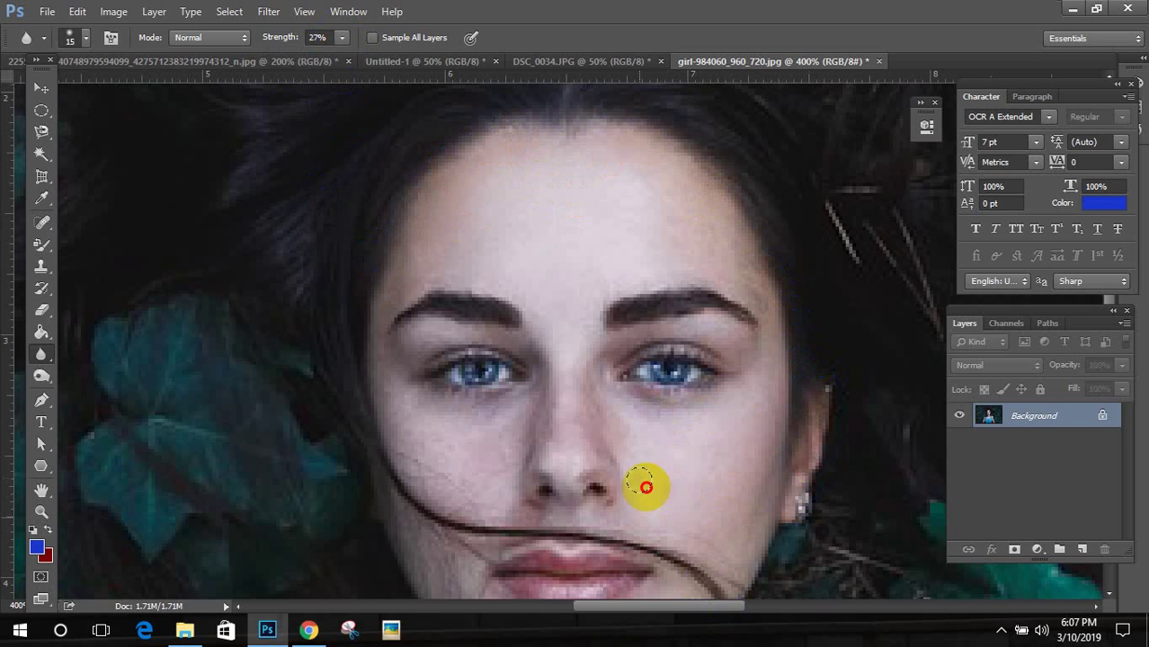
Step: Blur the woman's cheeks, mouth area and the skin between her eyebrows with a 15 px brush at 27% strength
{"action": "left_click", "coordinate": [627, 390]}
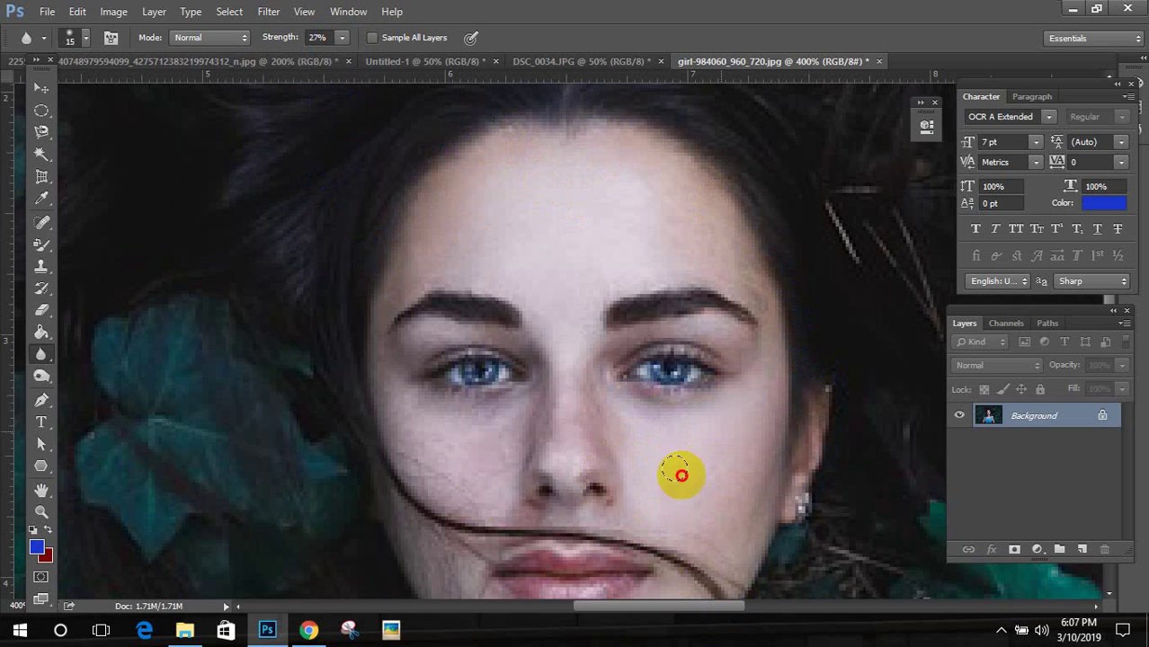
{"action": "left_click", "coordinate": [367, 416]}
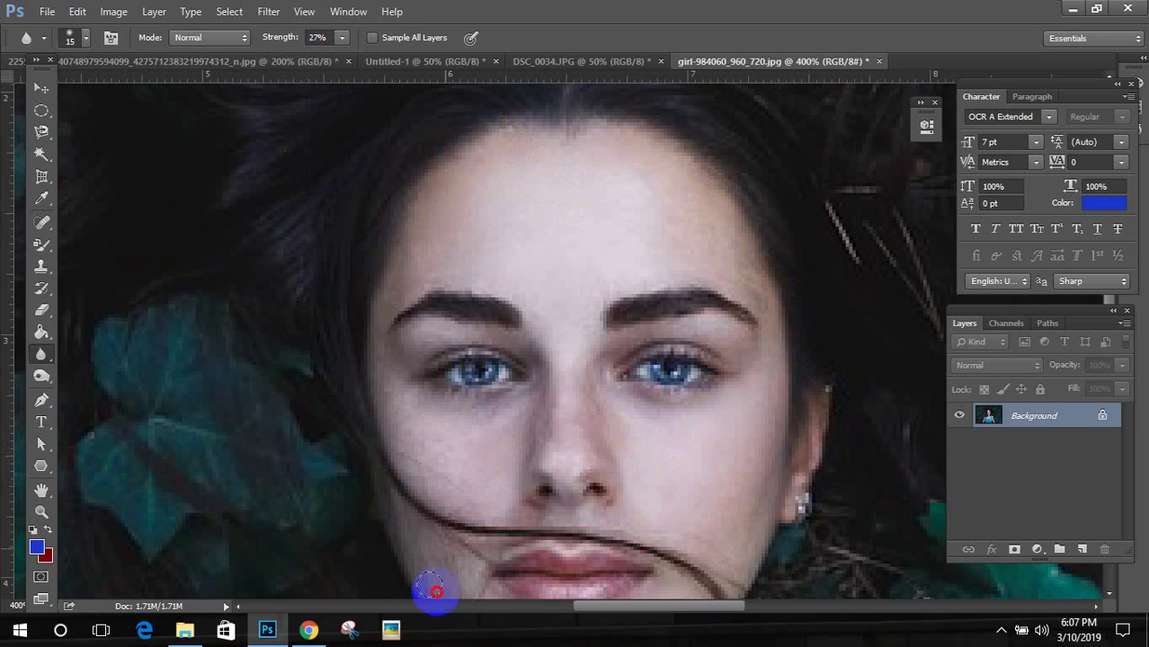
{"action": "left_click", "coordinate": [505, 576]}
{"action": "left_click_drag", "start_coordinate": [653, 505], "coordinate": [676, 422]}
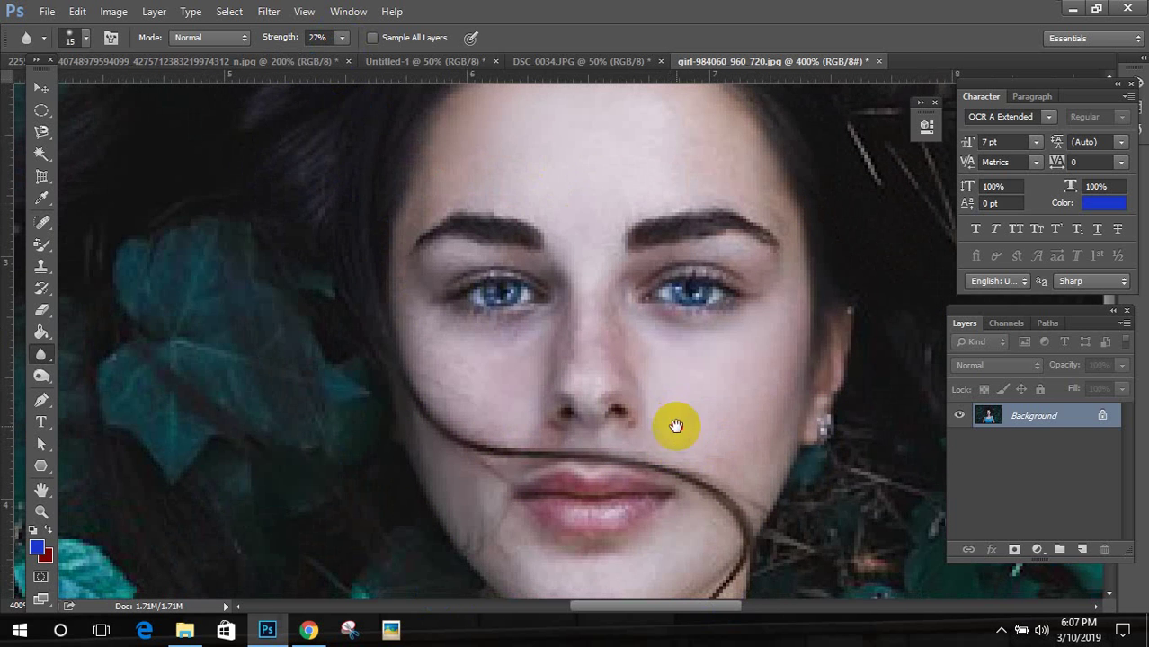
{"action": "left_click", "coordinate": [531, 561]}
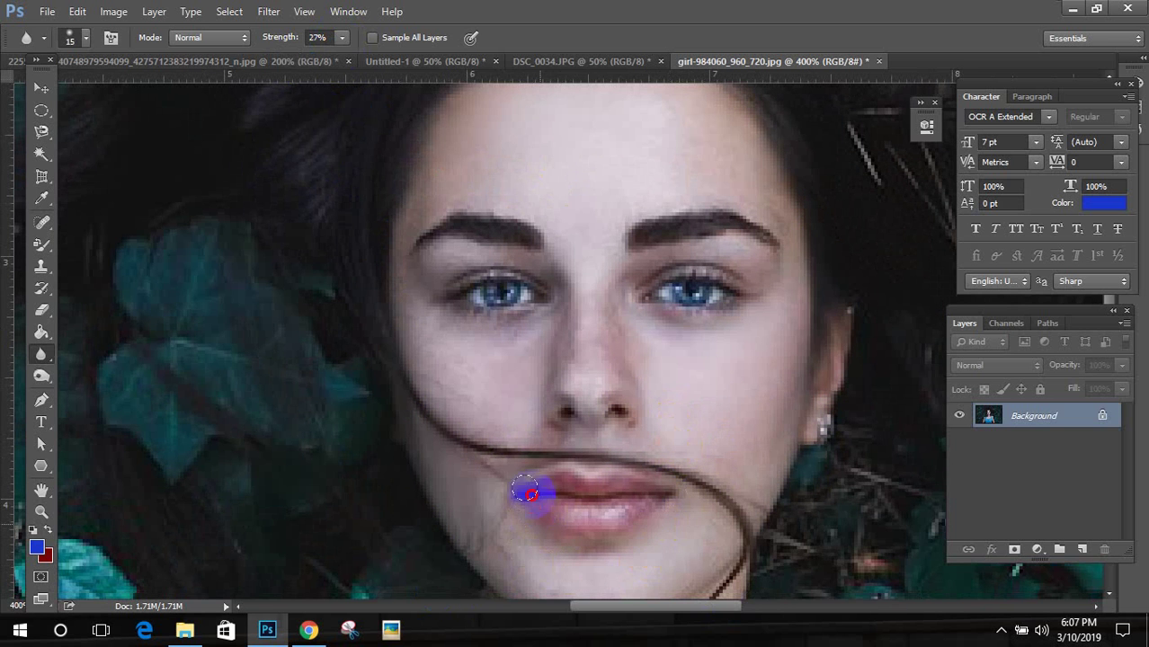
{"action": "left_click", "coordinate": [570, 414]}
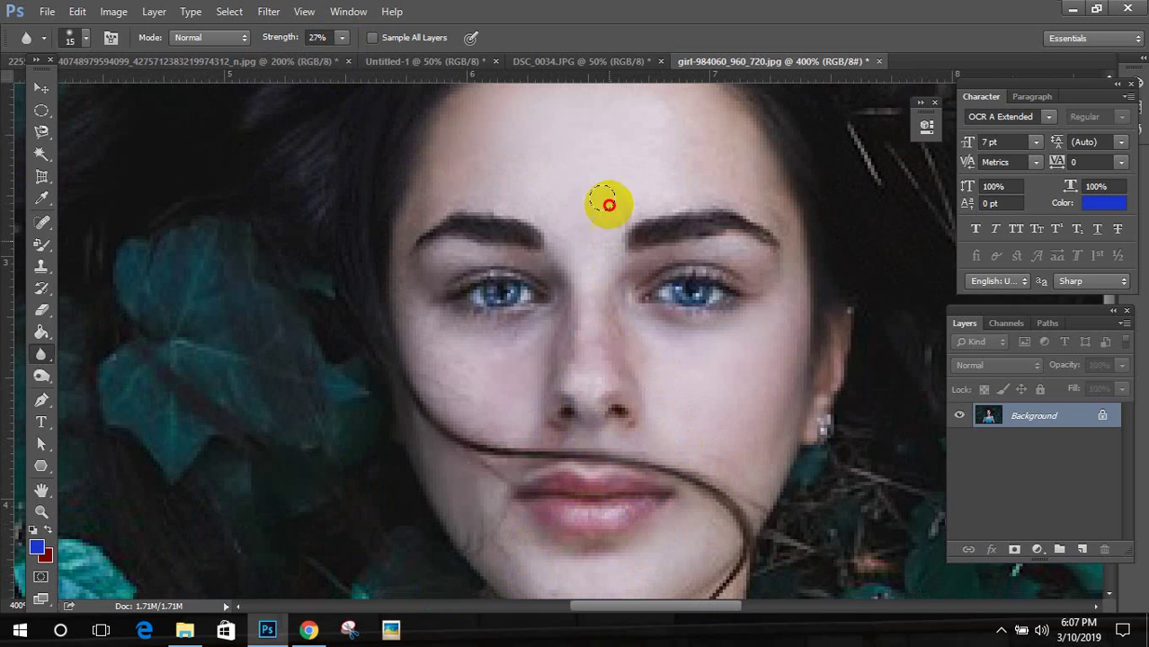
{"action": "mouse_move", "coordinate": [560, 202]}
{"action": "left_mouse_down"}
{"action": "mouse_move", "coordinate": [567, 275]}
{"action": "mouse_move", "coordinate": [538, 232]}
{"action": "left_mouse_up"}
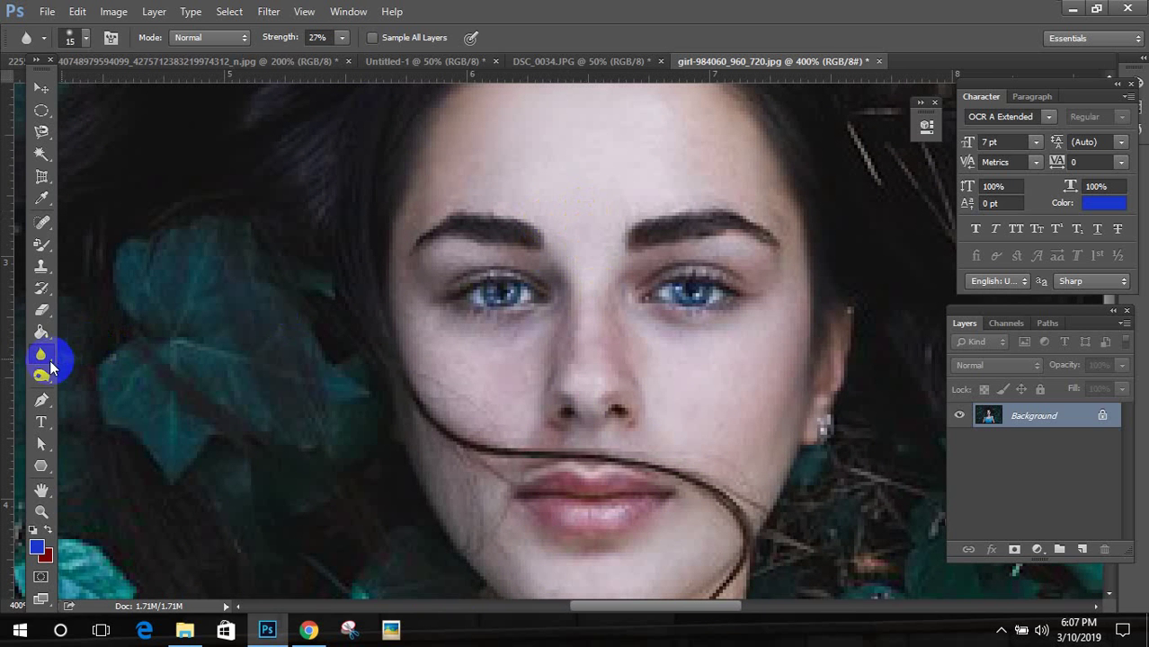
Step: Sharpen the skin and hair along the woman's hairline with the Sharpen tool, using a 40 px brush at 50% strength
{"action": "mouse_move", "coordinate": [41, 353]}
{"action": "left_mouse_down"}
{"action": "mouse_move", "coordinate": [129, 379]}
{"action": "mouse_move", "coordinate": [379, 360]}
{"action": "left_mouse_up"}
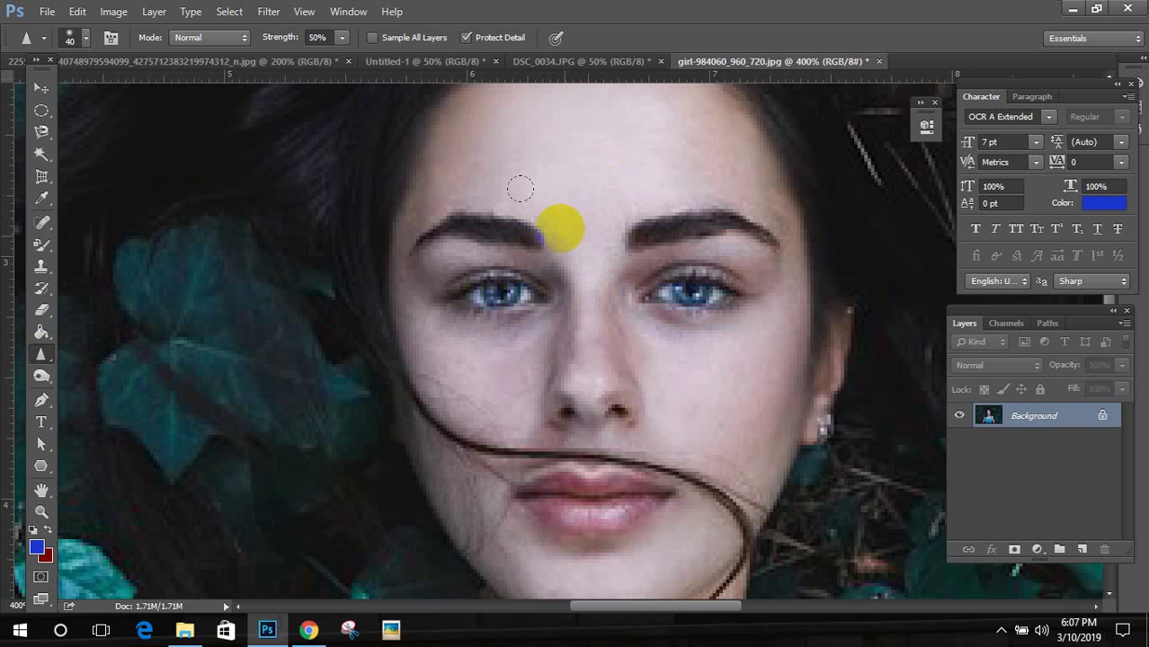
{"action": "left_click_drag", "start_coordinate": [623, 330], "coordinate": [700, 441]}
{"action": "mouse_move", "coordinate": [590, 205]}
{"action": "left_mouse_down"}
{"action": "mouse_move", "coordinate": [613, 167]}
{"action": "mouse_move", "coordinate": [734, 118]}
{"action": "left_mouse_up"}
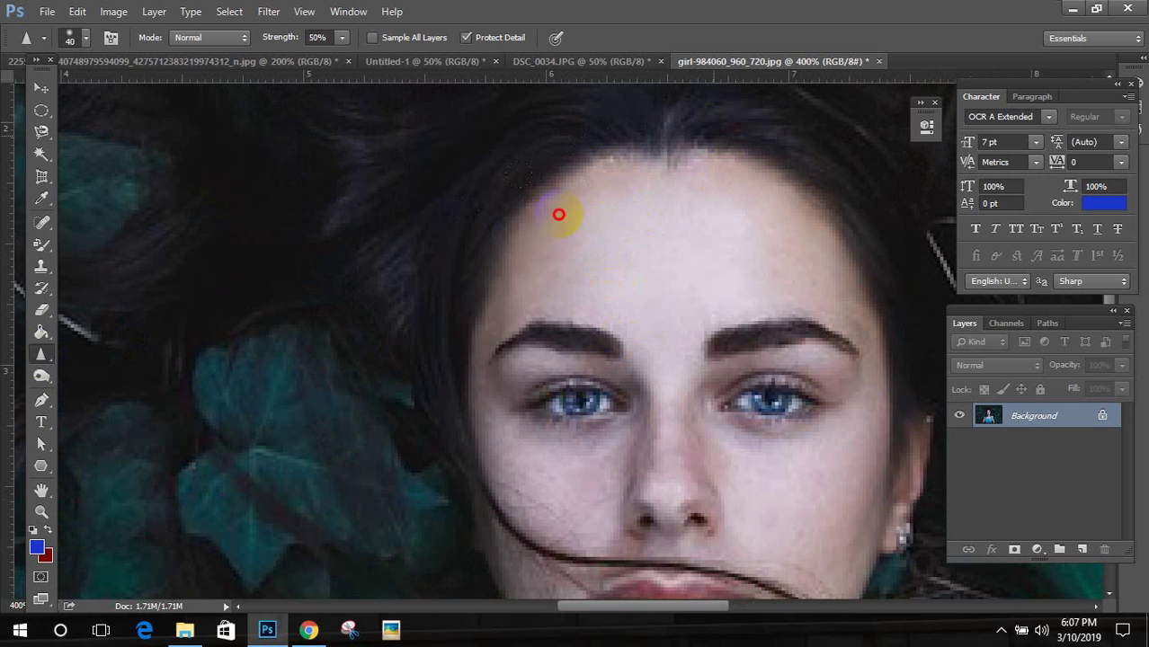
{"action": "mouse_move", "coordinate": [560, 213]}
{"action": "left_mouse_down"}
{"action": "mouse_move", "coordinate": [470, 307]}
{"action": "mouse_move", "coordinate": [409, 313]}
{"action": "left_mouse_up"}
{"action": "mouse_move", "coordinate": [508, 226]}
{"action": "left_mouse_down"}
{"action": "mouse_move", "coordinate": [643, 146]}
{"action": "mouse_move", "coordinate": [613, 194]}
{"action": "mouse_move", "coordinate": [660, 120]}
{"action": "mouse_move", "coordinate": [683, 135]}
{"action": "left_mouse_up"}
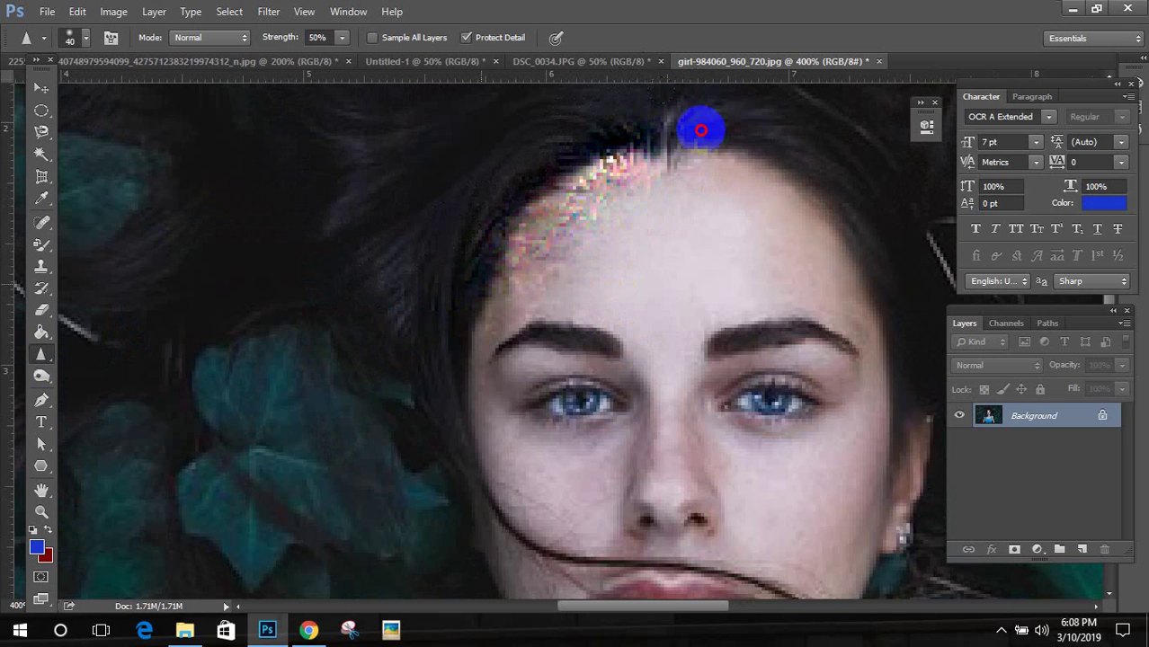
{"action": "mouse_move", "coordinate": [788, 115]}
{"action": "left_mouse_down"}
{"action": "mouse_move", "coordinate": [836, 123]}
{"action": "mouse_move", "coordinate": [837, 154]}
{"action": "left_mouse_up"}
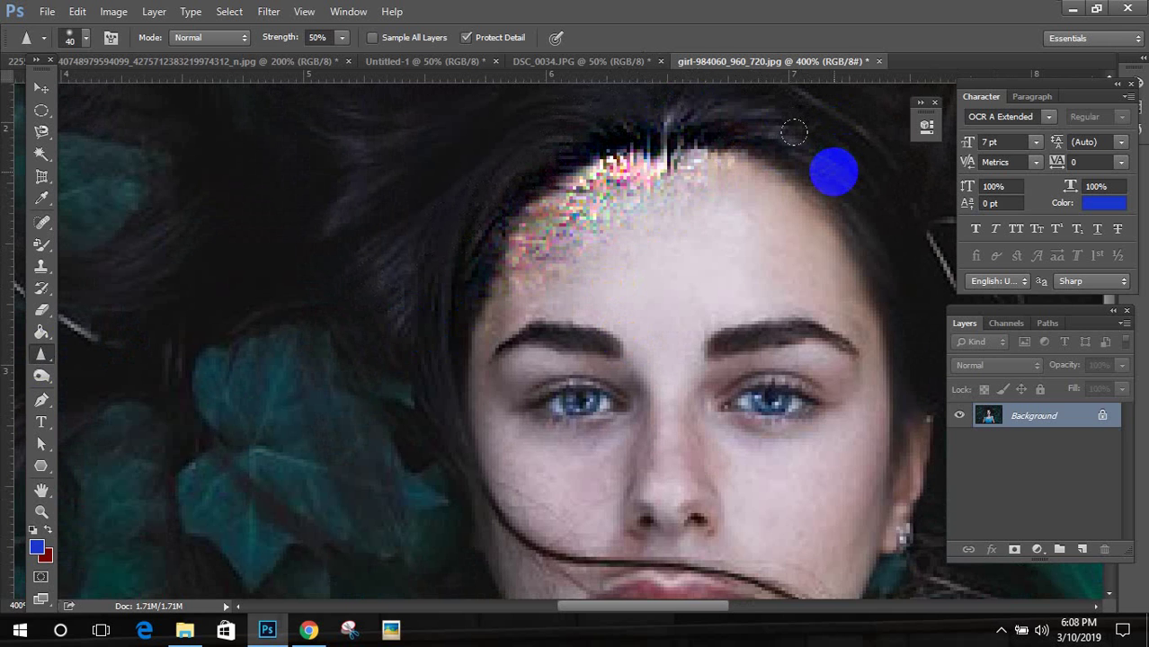
Step: Undo the sharpening strokes along the woman's hairline
{"action": "key", "text": "ctrl+z"}
{"action": "mouse_move", "coordinate": [828, 180]}
{"action": "left_mouse_down"}
{"action": "mouse_move", "coordinate": [761, 120]}
{"action": "mouse_move", "coordinate": [889, 255]}
{"action": "left_mouse_up"}
{"action": "scroll", "coordinate": [770, 185], "scroll_direction": "down", "scroll_amount": 5}
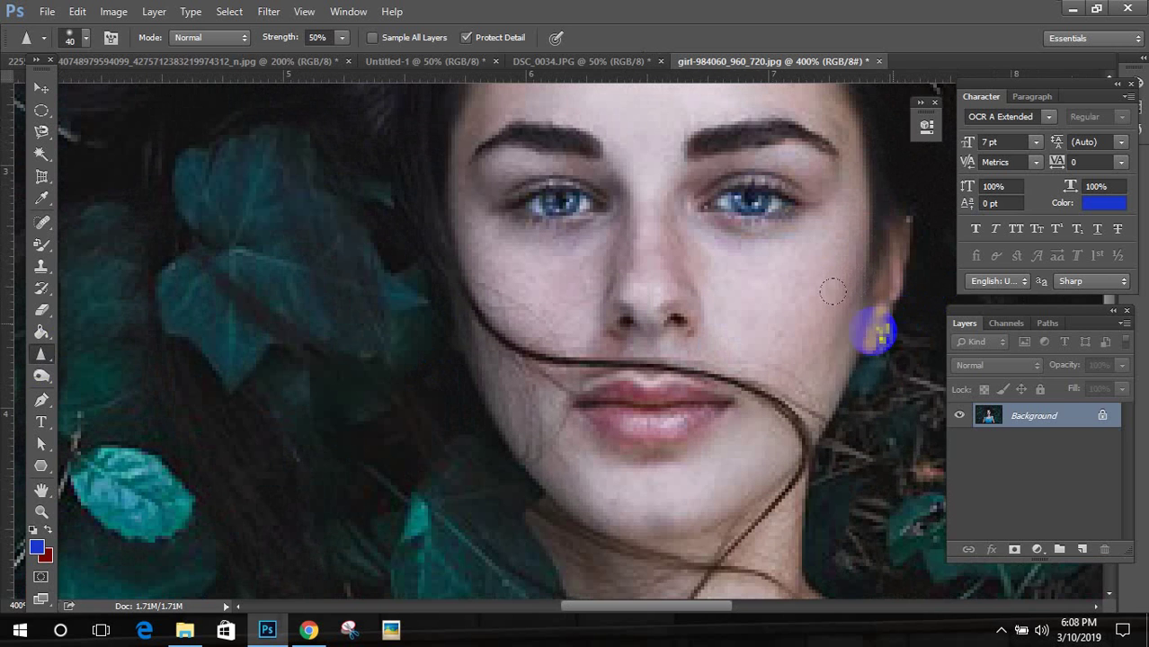
Step: Sharpen the earring and the hair strand crossing the woman's jaw and neck
{"action": "left_click_drag", "start_coordinate": [873, 326], "coordinate": [906, 359]}
{"action": "mouse_move", "coordinate": [812, 371]}
{"action": "left_mouse_down"}
{"action": "mouse_move", "coordinate": [819, 364]}
{"action": "mouse_move", "coordinate": [804, 379]}
{"action": "mouse_move", "coordinate": [813, 362]}
{"action": "mouse_move", "coordinate": [634, 424]}
{"action": "mouse_move", "coordinate": [470, 407]}
{"action": "mouse_move", "coordinate": [449, 390]}
{"action": "mouse_move", "coordinate": [514, 482]}
{"action": "mouse_move", "coordinate": [448, 461]}
{"action": "mouse_move", "coordinate": [677, 540]}
{"action": "left_mouse_up"}
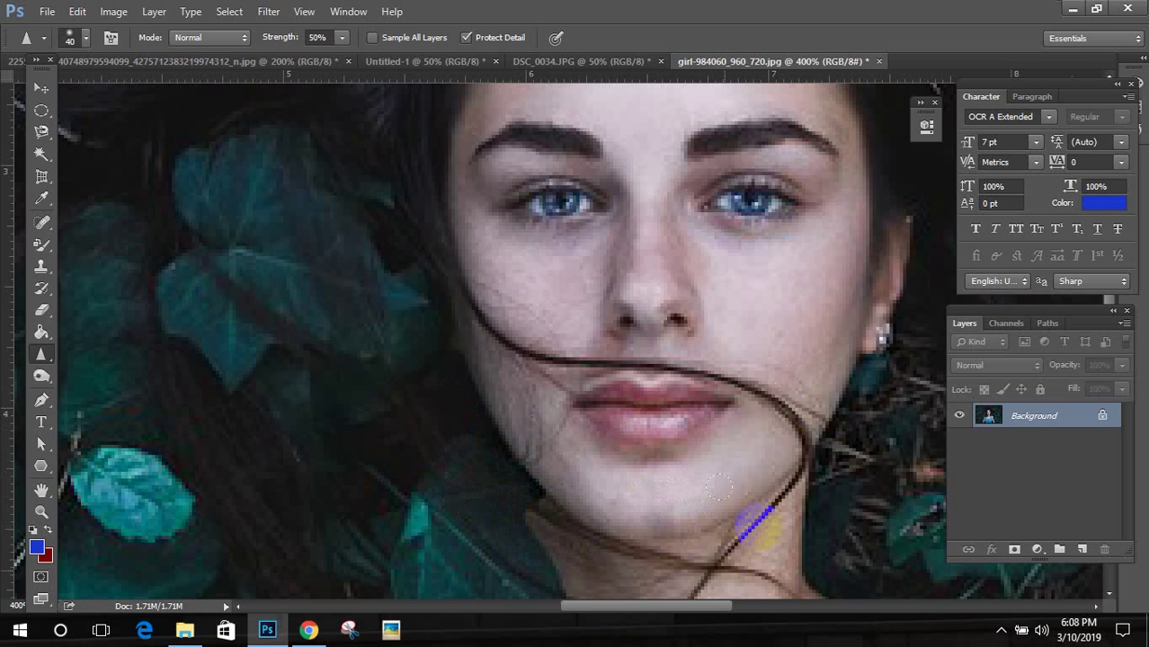
{"action": "left_click_drag", "start_coordinate": [720, 488], "coordinate": [781, 608]}
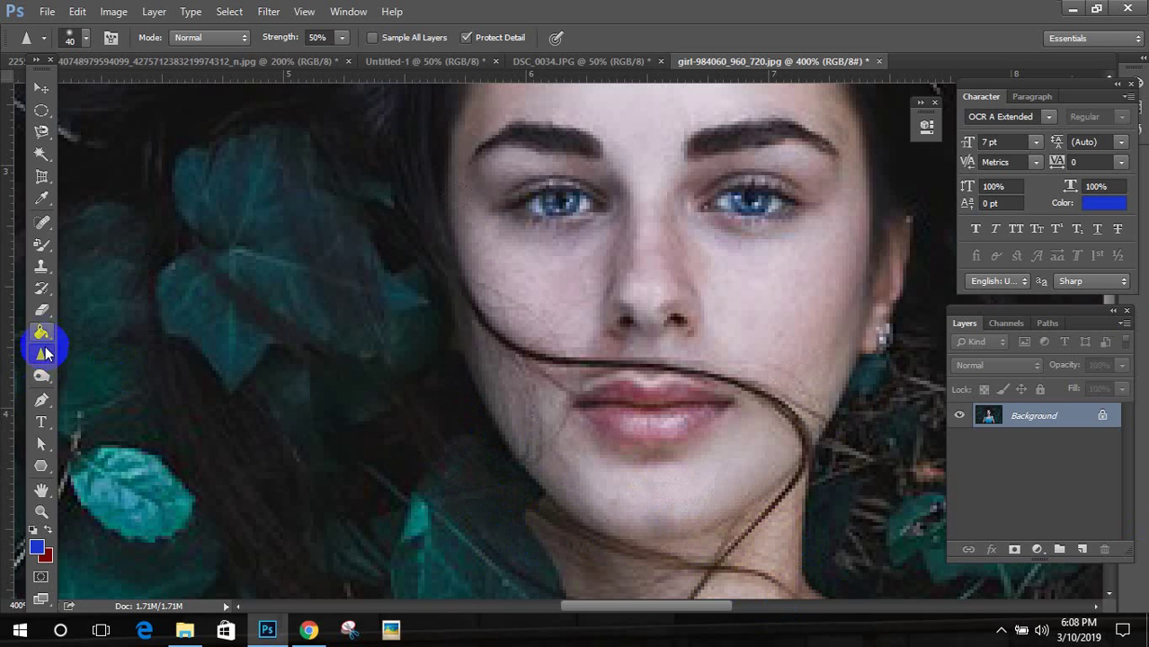
Step: Smudge the woman's nose, eyes, eyebrows and mouth with the Smudge tool, using a 35 px brush at 50% strength
{"action": "left_click_drag", "start_coordinate": [45, 354], "coordinate": [120, 392]}
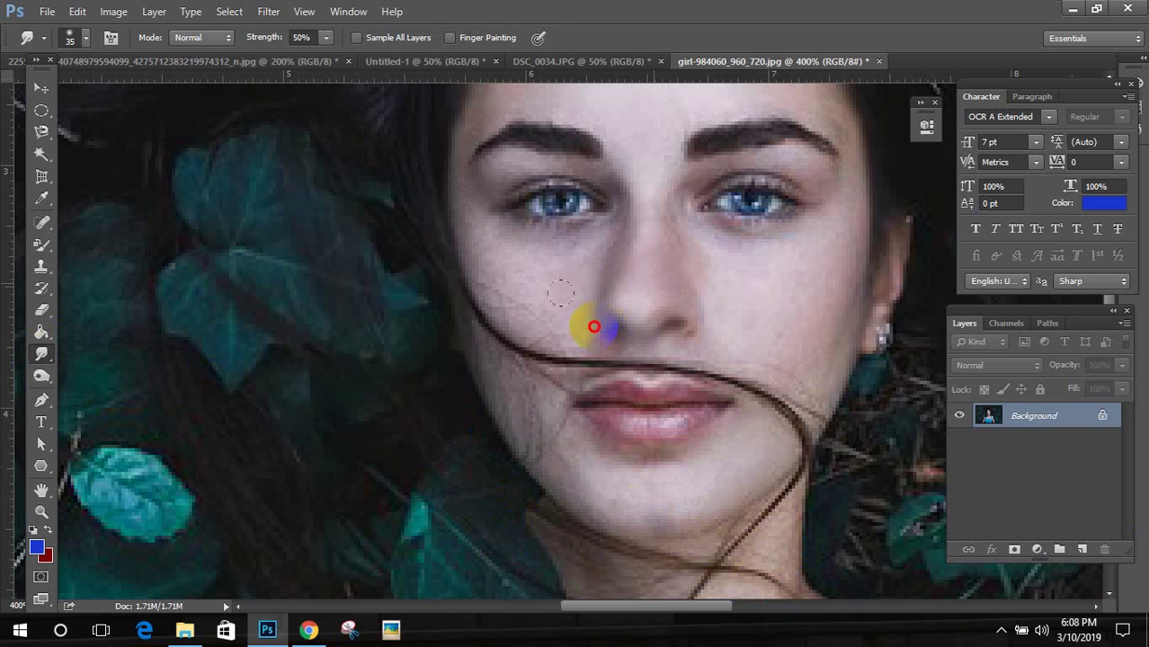
{"action": "mouse_move", "coordinate": [594, 327]}
{"action": "left_mouse_down"}
{"action": "mouse_move", "coordinate": [662, 316]}
{"action": "mouse_move", "coordinate": [739, 185]}
{"action": "mouse_move", "coordinate": [764, 177]}
{"action": "mouse_move", "coordinate": [820, 235]}
{"action": "left_mouse_up"}
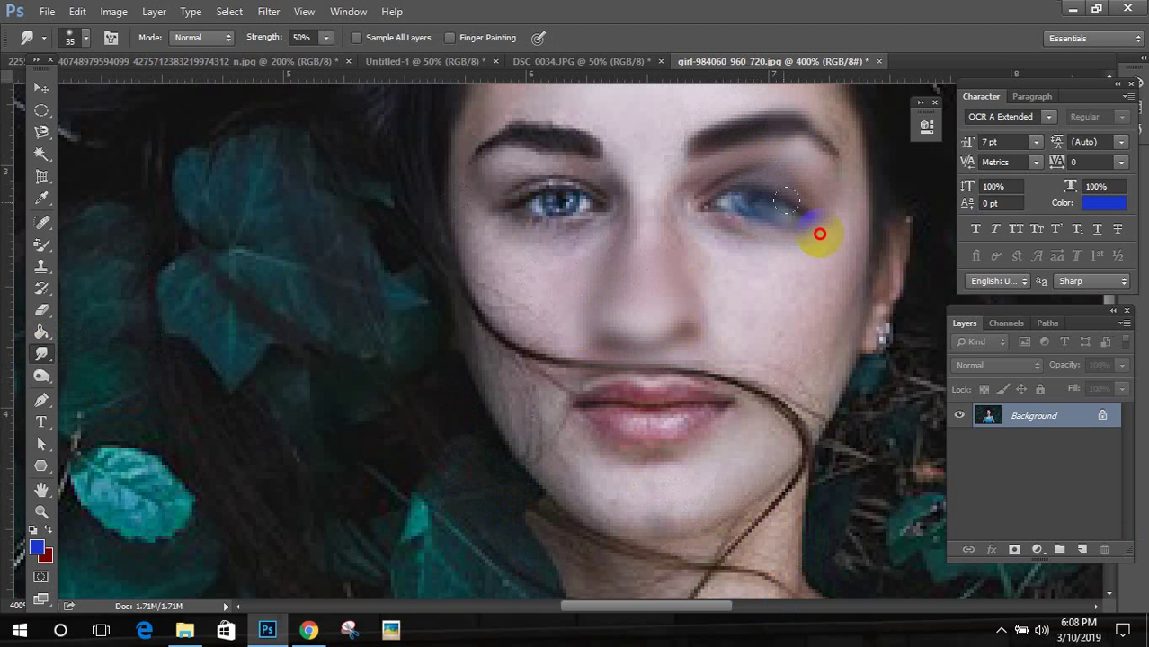
{"action": "mouse_move", "coordinate": [530, 239]}
{"action": "left_mouse_down"}
{"action": "mouse_move", "coordinate": [506, 134]}
{"action": "mouse_move", "coordinate": [575, 143]}
{"action": "left_mouse_up"}
{"action": "mouse_move", "coordinate": [548, 377]}
{"action": "left_mouse_down"}
{"action": "mouse_move", "coordinate": [514, 393]}
{"action": "mouse_move", "coordinate": [609, 359]}
{"action": "mouse_move", "coordinate": [679, 456]}
{"action": "left_mouse_up"}
{"action": "scroll", "coordinate": [640, 374], "scroll_direction": "up", "scroll_amount": 3}
{"action": "scroll", "coordinate": [640, 374], "scroll_direction": "right", "scroll_amount": 3}
{"action": "left_click_drag", "start_coordinate": [633, 380], "coordinate": [634, 380]}
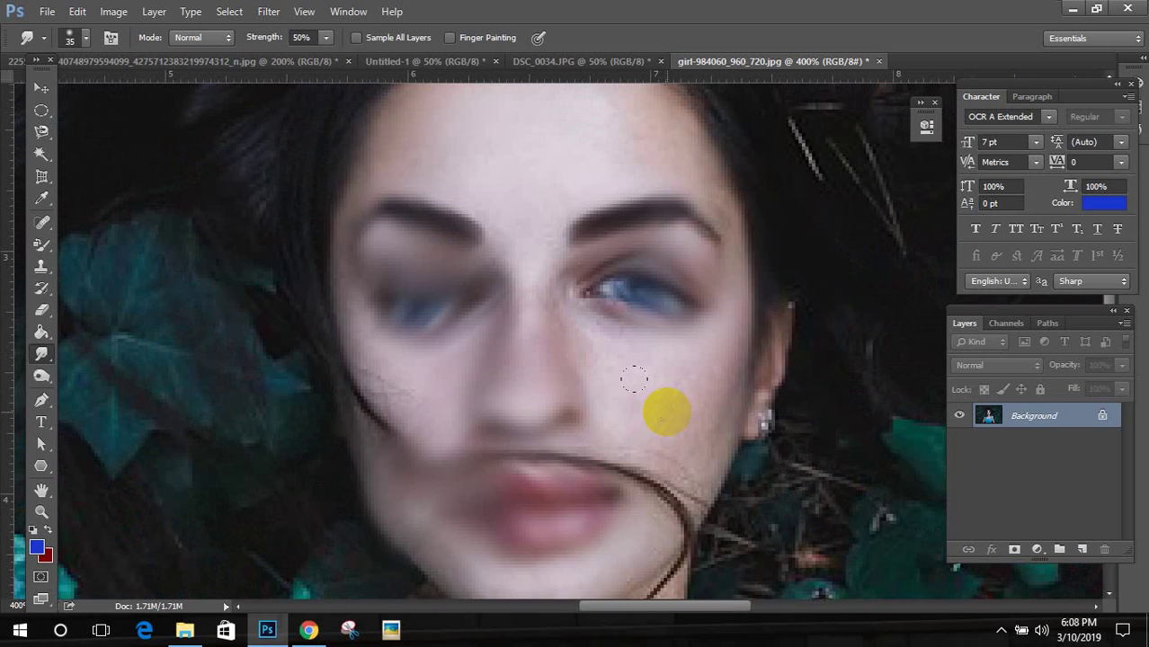
Step: Undo all the smudge strokes on the woman's eyes, nose and mouth
{"action": "key", "text": "ctrl+alt+z"}
{"action": "key", "text": "ctrl+alt+z"}
{"action": "key", "text": "ctrl+alt+z"}
{"action": "key", "text": "ctrl+alt+z"}
{"action": "key", "text": "ctrl+alt+z"}
{"action": "key", "text": "ctrl+alt+z"}
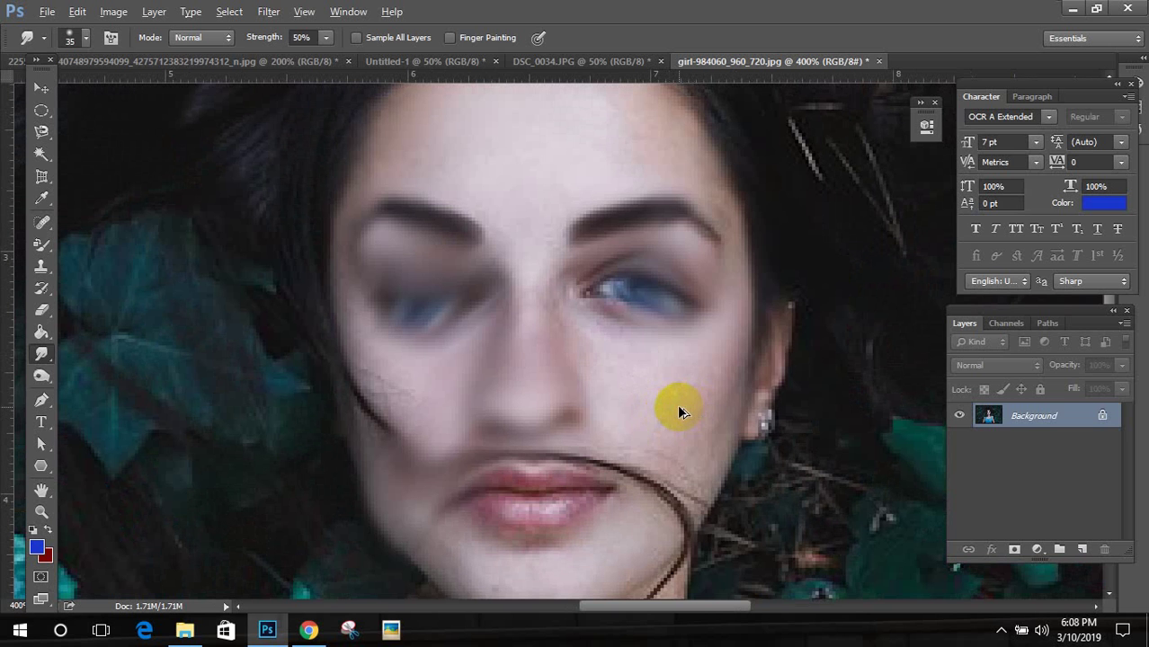
{"action": "key", "text": "ctrl+alt+z"}
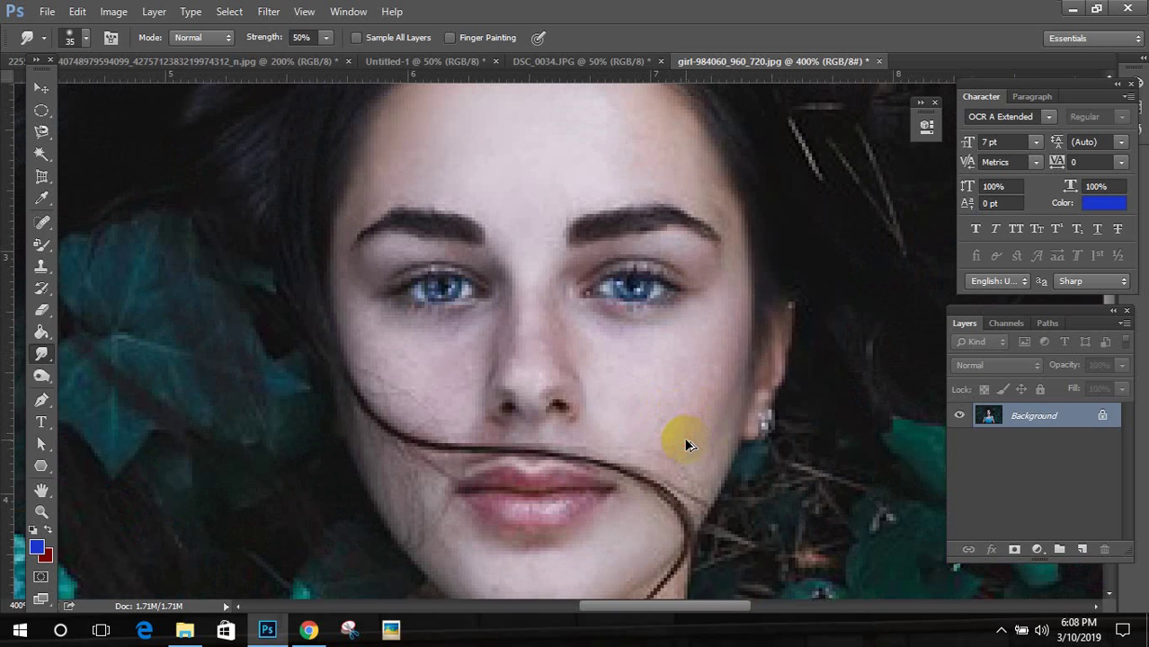
Step: Try smudging down the nose and across the lips at 50% strength, and undo the attempt
{"action": "mouse_move", "coordinate": [526, 366]}
{"action": "left_mouse_down"}
{"action": "mouse_move", "coordinate": [526, 485]}
{"action": "mouse_move", "coordinate": [566, 530]}
{"action": "left_mouse_up"}
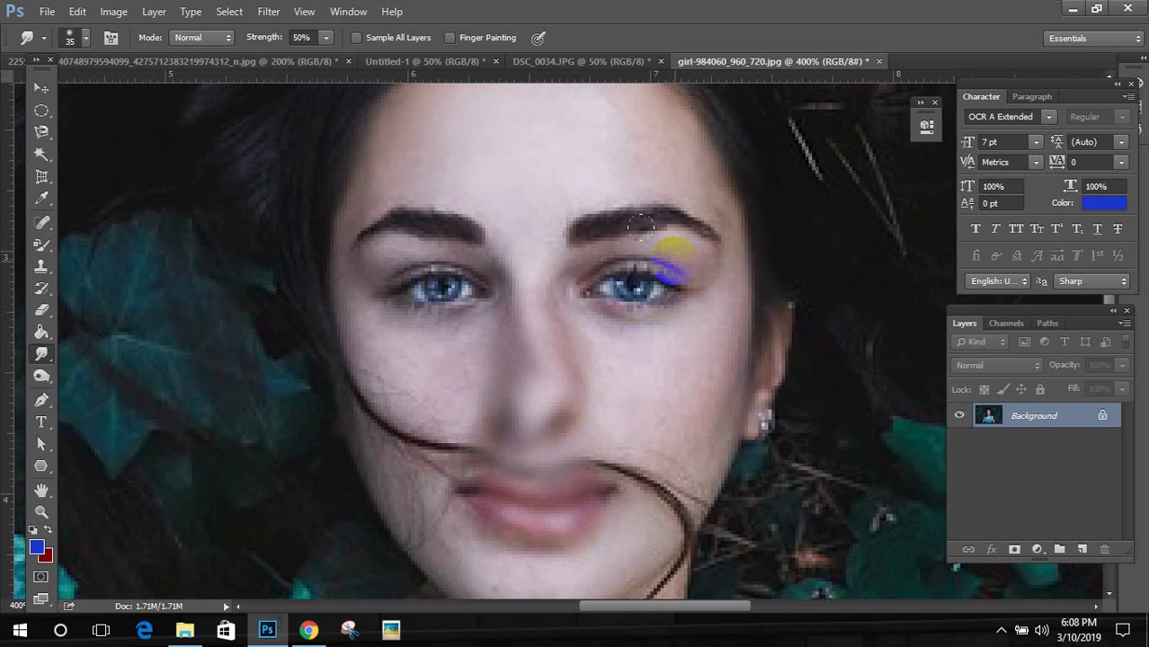
{"action": "key", "text": "ctrl+alt+z"}
Step: Lower the smudge strength to 23% and smudge the woman's nose, eyes and eyebrows, toggling the last stroke to compare
{"action": "left_click", "coordinate": [327, 38]}
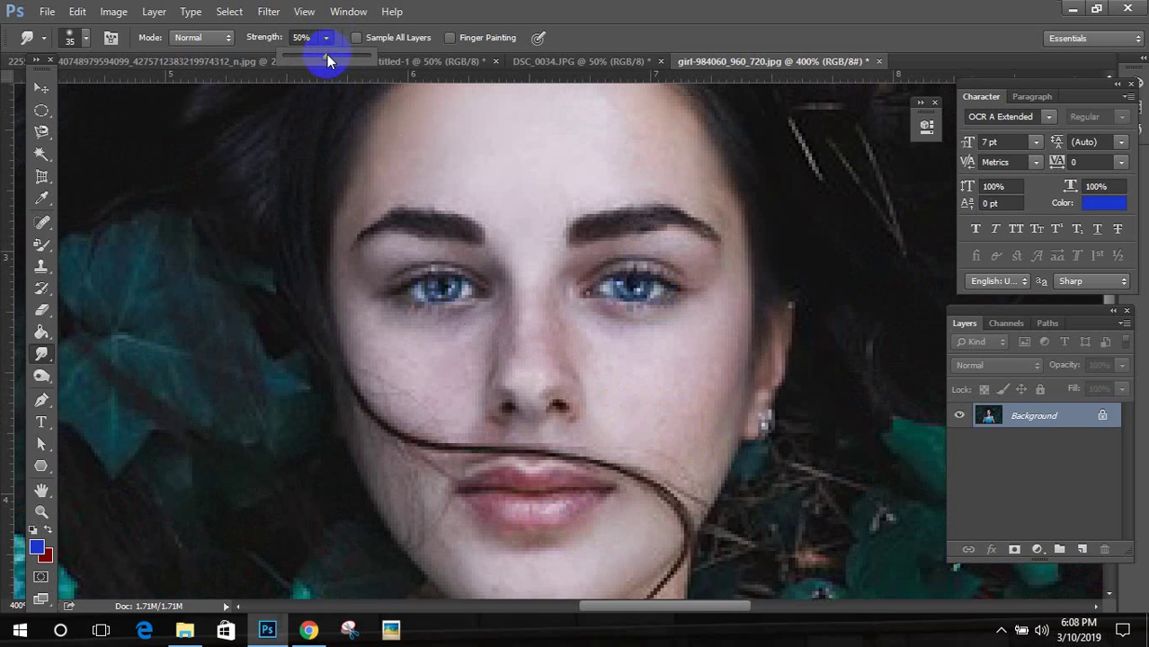
{"action": "left_click", "coordinate": [509, 390]}
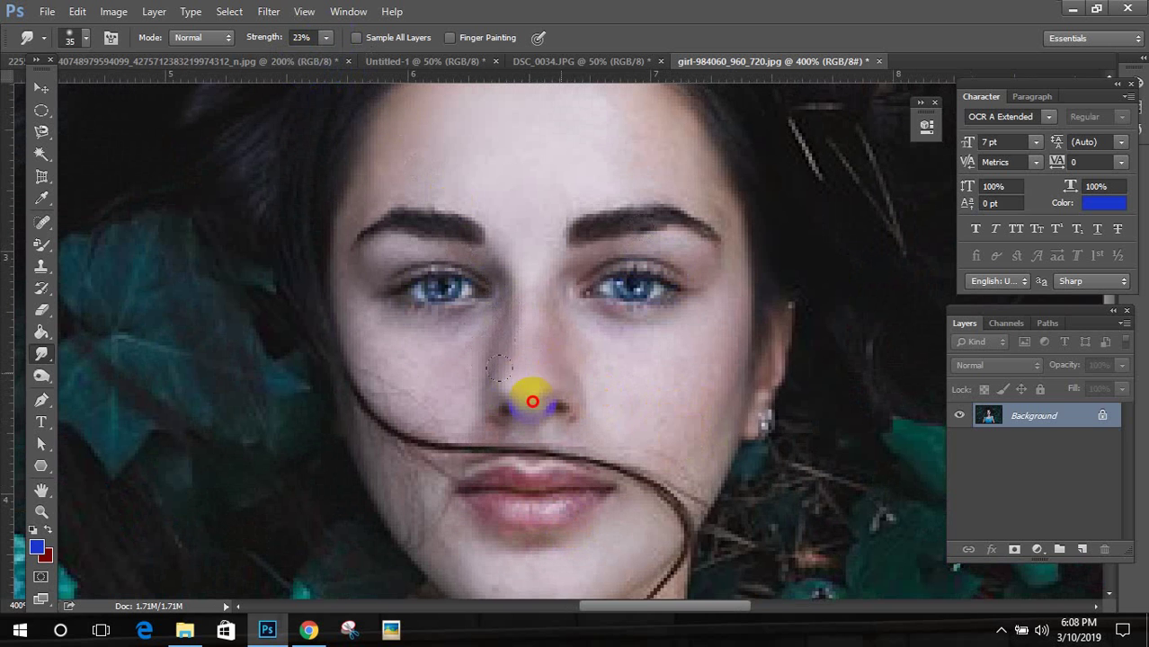
{"action": "mouse_move", "coordinate": [499, 368]}
{"action": "left_mouse_down"}
{"action": "mouse_move", "coordinate": [581, 233]}
{"action": "mouse_move", "coordinate": [609, 268]}
{"action": "mouse_move", "coordinate": [377, 256]}
{"action": "mouse_move", "coordinate": [385, 202]}
{"action": "mouse_move", "coordinate": [619, 229]}
{"action": "mouse_move", "coordinate": [667, 180]}
{"action": "left_mouse_up"}
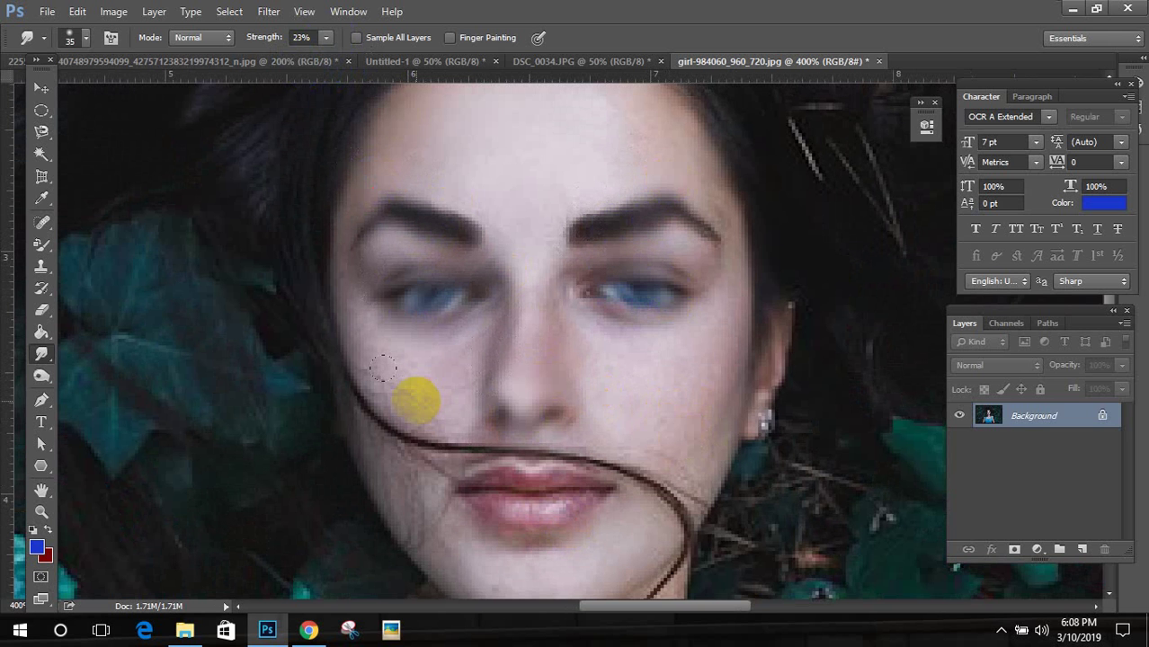
{"action": "key", "text": "ctrl+z"}
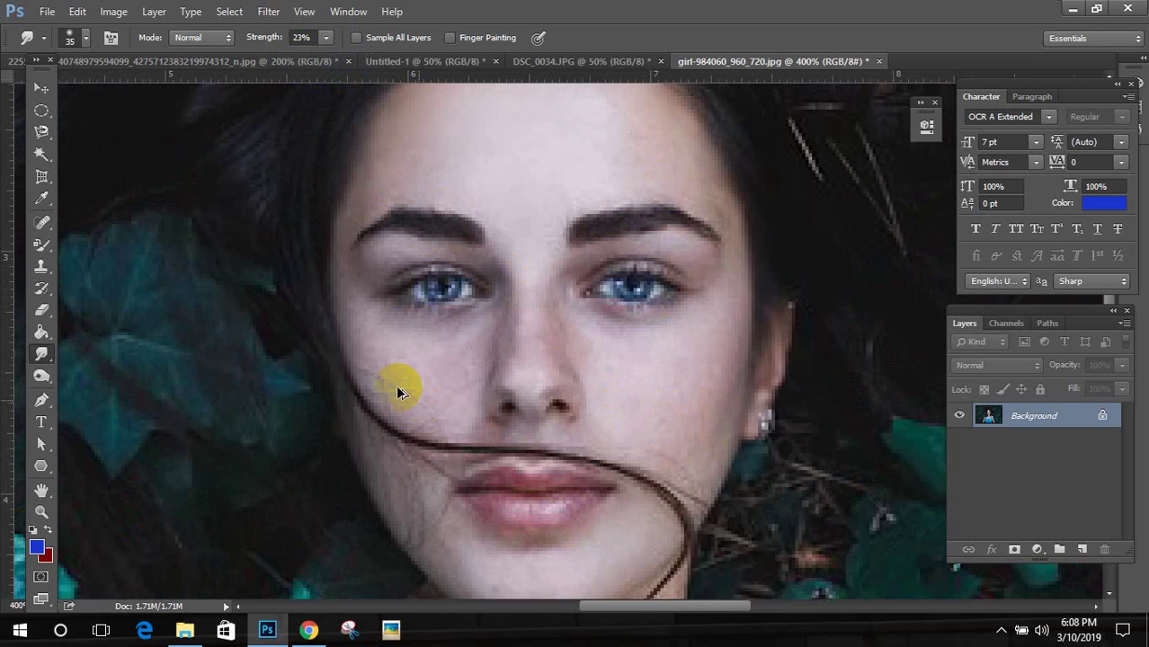
{"action": "key", "text": "ctrl+z"}
Step: Switch to the Burn tool and undo the 23% smudge strokes on the woman's face
{"action": "left_click_drag", "start_coordinate": [42, 375], "coordinate": [120, 390]}
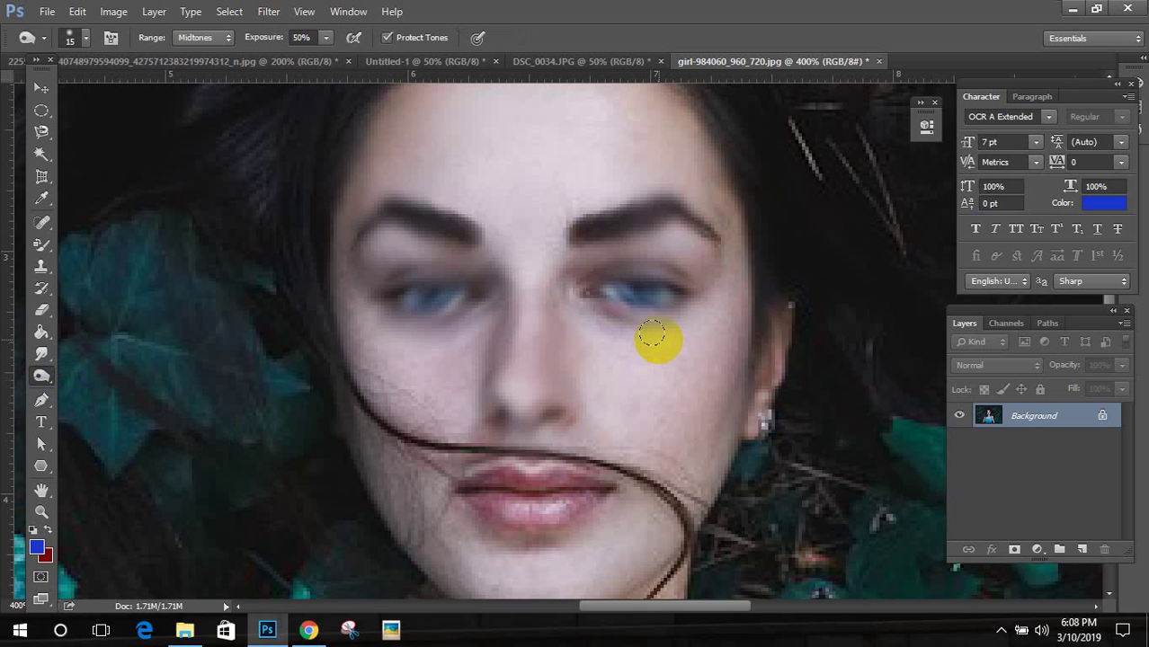
{"action": "key", "text": "ctrl+alt+z"}
{"action": "key", "text": "ctrl+alt+z"}
{"action": "key", "text": "ctrl+alt+z"}
{"action": "key", "text": "ctrl+alt+z"}
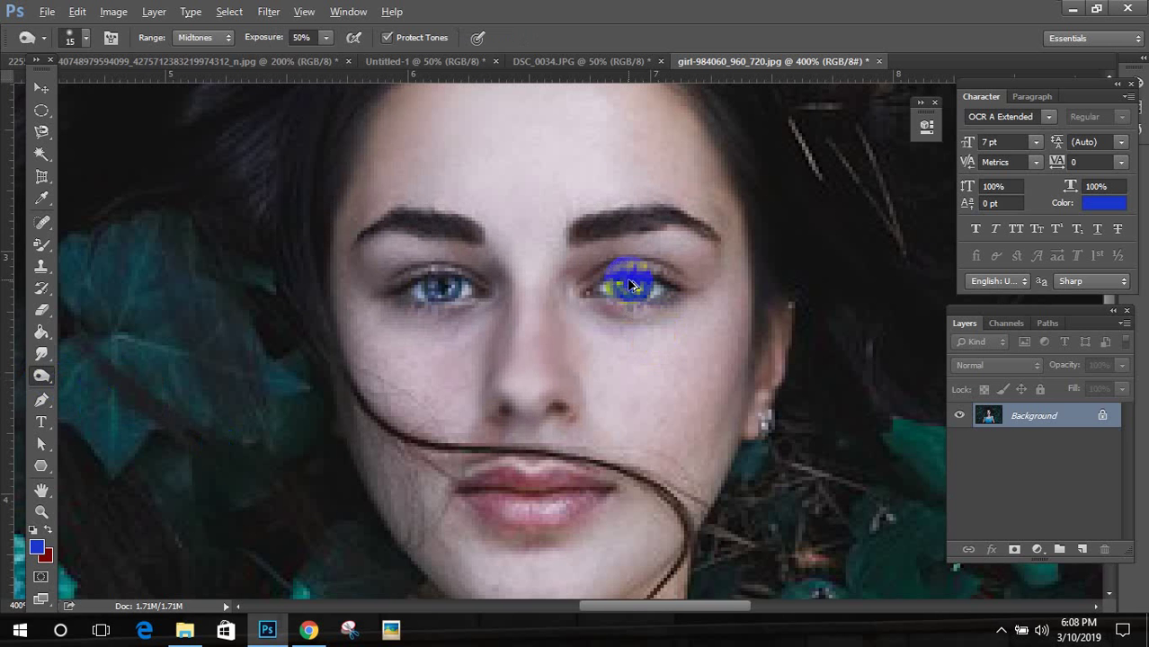
Step: Burn the midtones of the hair above and beside the woman's face with a 35 px brush at 50% exposure
{"action": "scroll", "coordinate": [552, 327], "scroll_direction": "up", "scroll_amount": 3}
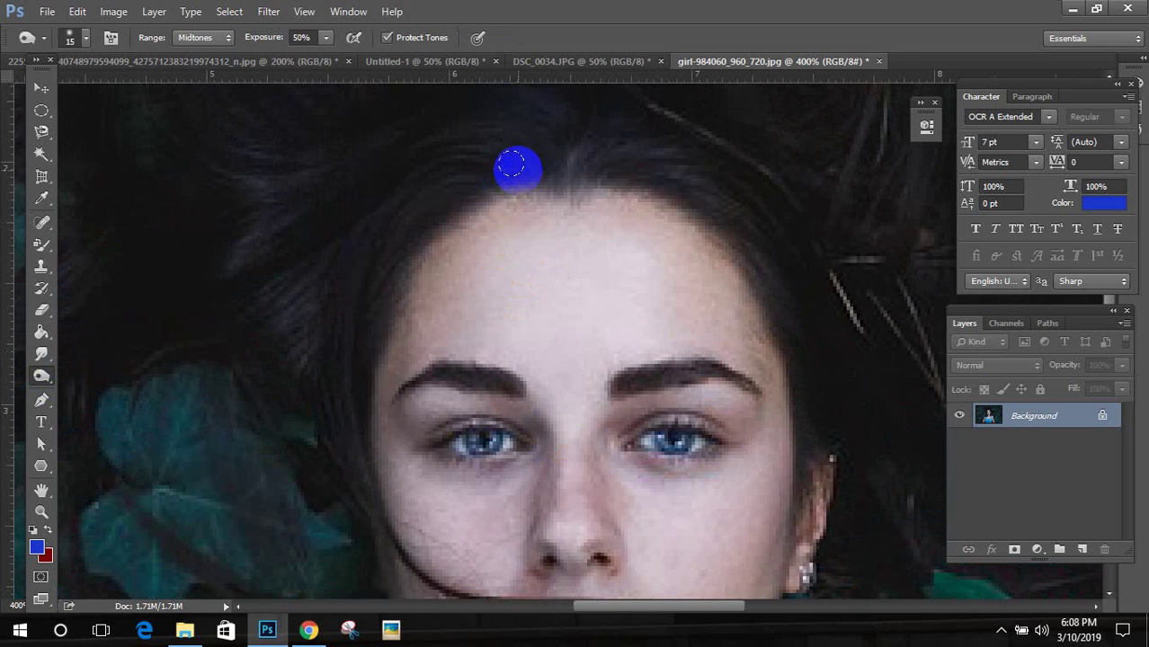
{"action": "key", "text": "bracketright"}
{"action": "key", "text": "bracketright"}
{"action": "scroll", "coordinate": [678, 149], "scroll_direction": "up", "scroll_amount": 3}
{"action": "scroll", "coordinate": [661, 302], "scroll_direction": "right", "scroll_amount": 1}
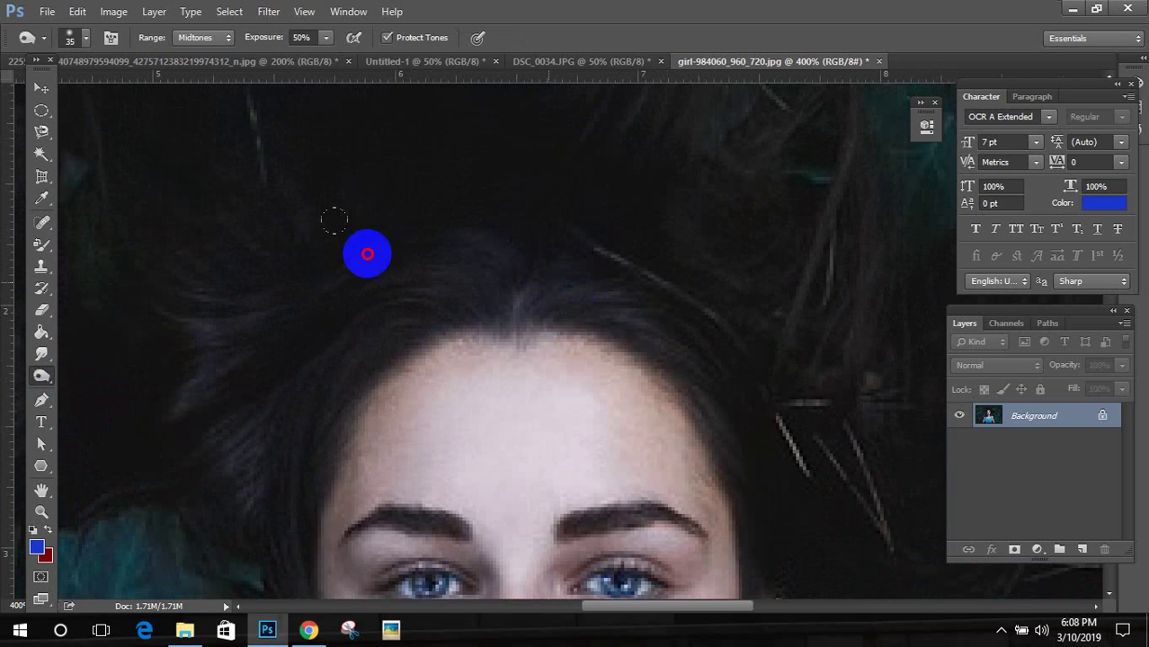
{"action": "mouse_move", "coordinate": [333, 220]}
{"action": "left_mouse_down"}
{"action": "mouse_move", "coordinate": [372, 259]}
{"action": "mouse_move", "coordinate": [257, 379]}
{"action": "mouse_move", "coordinate": [295, 334]}
{"action": "left_mouse_up"}
{"action": "scroll", "coordinate": [373, 117], "scroll_direction": "down", "scroll_amount": 6}
{"action": "scroll", "coordinate": [373, 117], "scroll_direction": "left", "scroll_amount": 2}
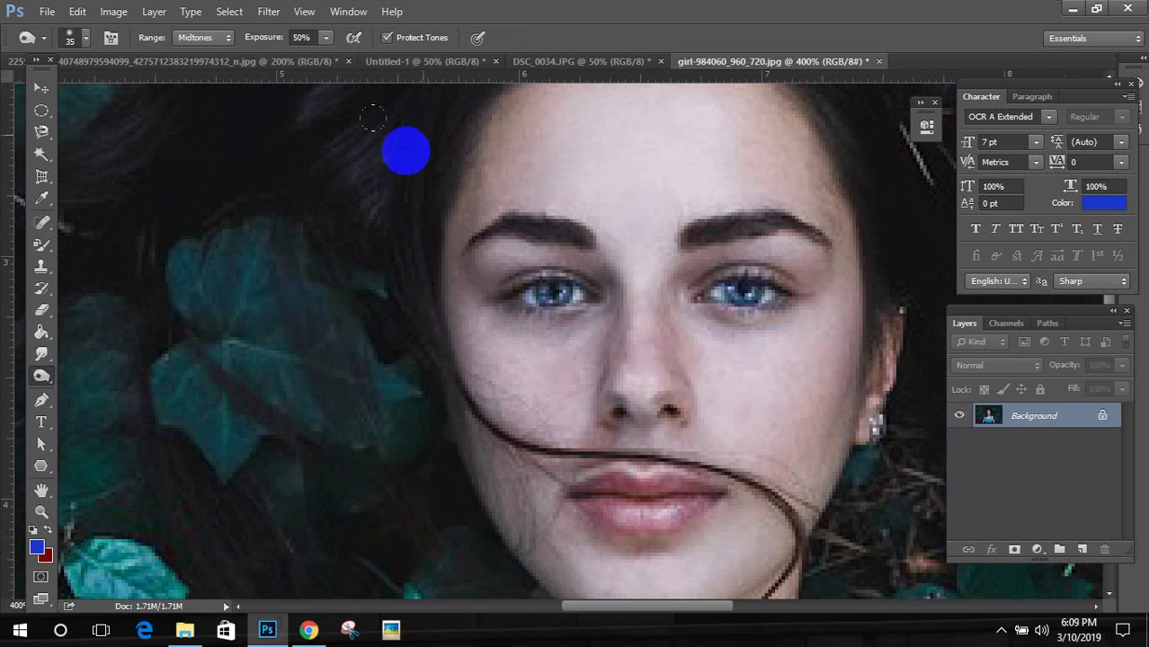
{"action": "left_click_drag", "start_coordinate": [373, 117], "coordinate": [395, 399]}
{"action": "mouse_move", "coordinate": [811, 104]}
{"action": "left_mouse_down"}
{"action": "mouse_move", "coordinate": [706, 205]}
{"action": "mouse_move", "coordinate": [782, 454]}
{"action": "mouse_move", "coordinate": [744, 463]}
{"action": "mouse_move", "coordinate": [496, 358]}
{"action": "mouse_move", "coordinate": [662, 513]}
{"action": "mouse_move", "coordinate": [782, 526]}
{"action": "mouse_move", "coordinate": [839, 398]}
{"action": "mouse_move", "coordinate": [780, 332]}
{"action": "mouse_move", "coordinate": [762, 238]}
{"action": "mouse_move", "coordinate": [726, 196]}
{"action": "mouse_move", "coordinate": [715, 215]}
{"action": "mouse_move", "coordinate": [753, 209]}
{"action": "mouse_move", "coordinate": [653, 241]}
{"action": "left_mouse_up"}
Step: Reduce the Burn brush to 20 px and darken the woman's eyes and the hair strand along her jaw and neck
{"action": "key", "text": "bracketleft"}
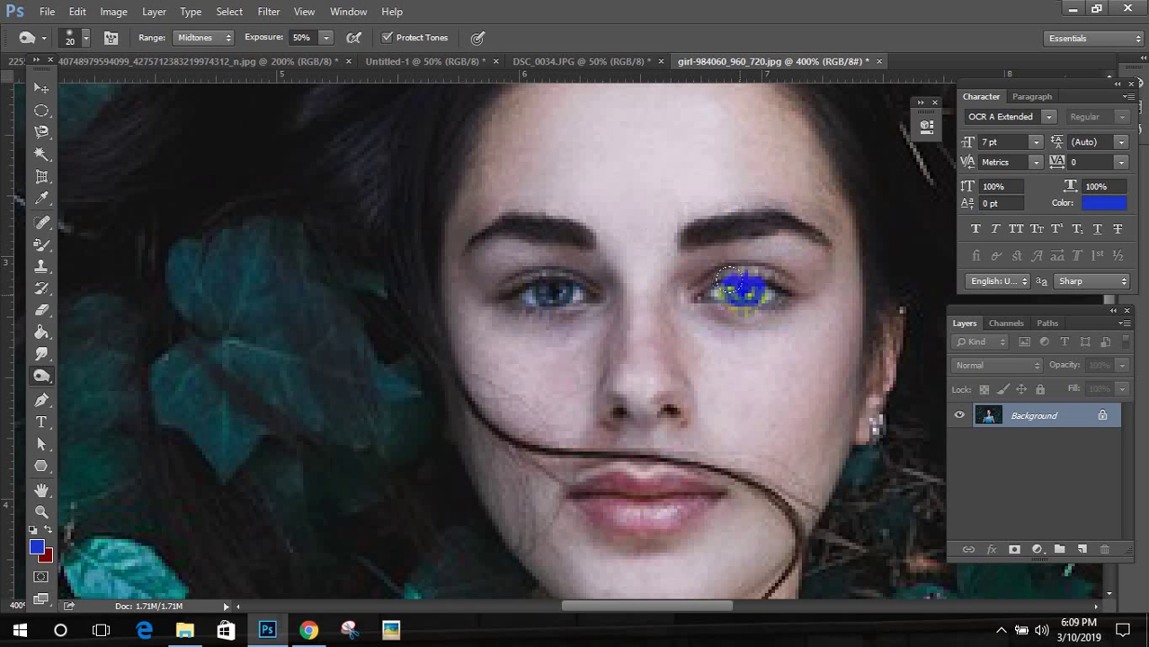
{"action": "left_click_drag", "start_coordinate": [816, 497], "coordinate": [799, 368]}
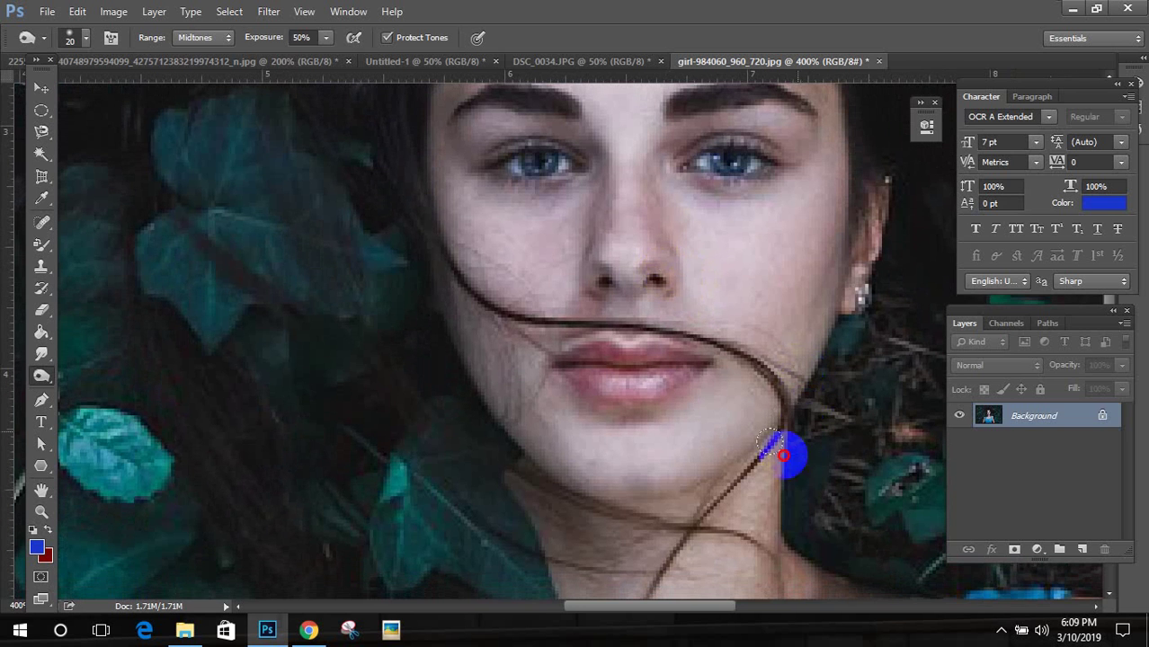
{"action": "mouse_move", "coordinate": [704, 517]}
{"action": "left_mouse_down"}
{"action": "mouse_move", "coordinate": [706, 508]}
{"action": "mouse_move", "coordinate": [655, 497]}
{"action": "left_mouse_up"}
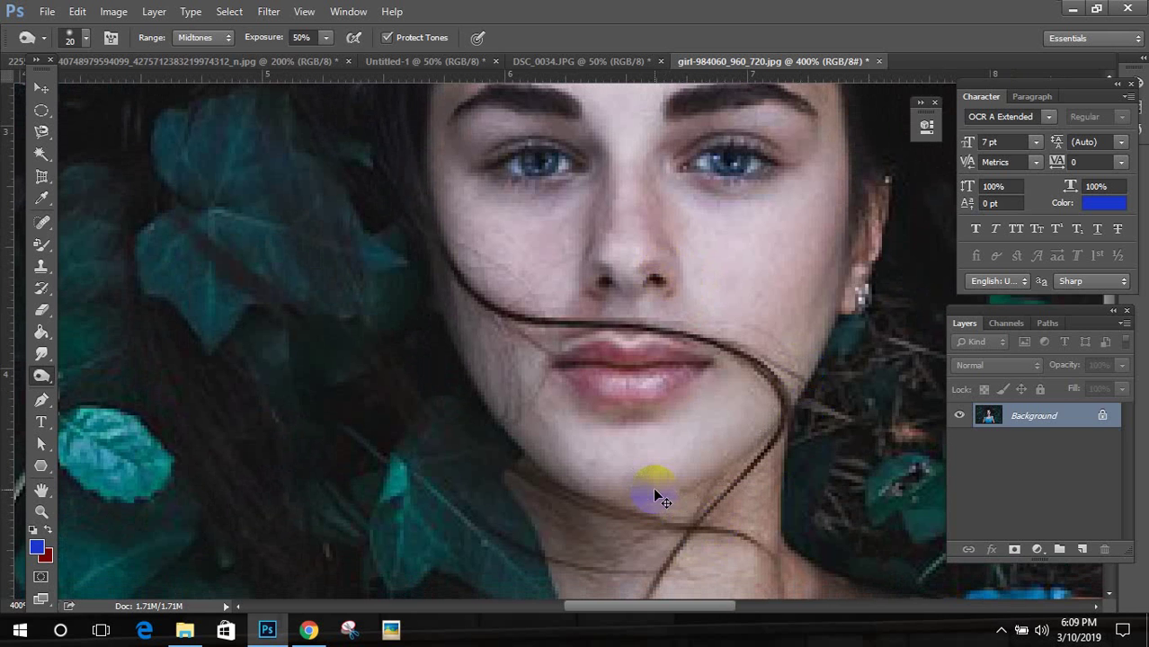
Step: Try burning from the hair beside the face down to the shoulder with an enlarged brush, viewing the whole portrait
{"action": "key", "text": "ctrl+minus"}
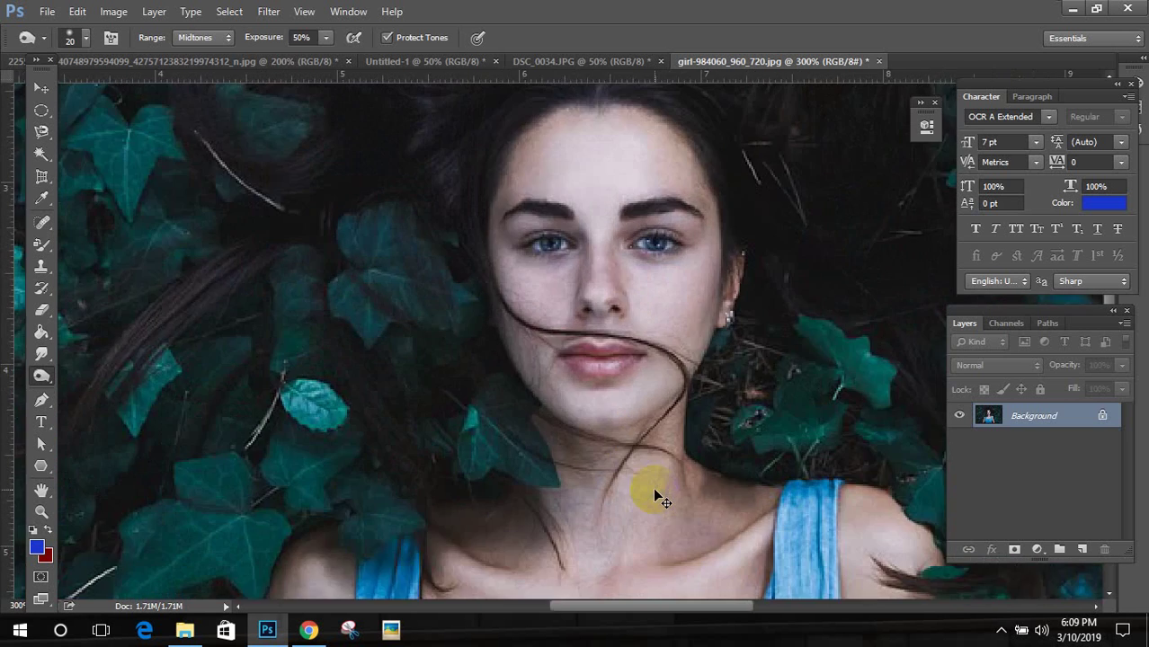
{"action": "key", "text": "ctrl+minus"}
{"action": "key", "text": "ctrl+minus"}
{"action": "key", "text": "bracketright"}
{"action": "key", "text": "bracketright"}
{"action": "key", "text": "bracketright"}
{"action": "key", "text": "bracketright"}
{"action": "key", "text": "bracketright"}
{"action": "mouse_move", "coordinate": [654, 154]}
{"action": "left_mouse_down"}
{"action": "mouse_move", "coordinate": [510, 152]}
{"action": "mouse_move", "coordinate": [299, 360]}
{"action": "mouse_move", "coordinate": [284, 343]}
{"action": "mouse_move", "coordinate": [299, 314]}
{"action": "mouse_move", "coordinate": [277, 335]}
{"action": "mouse_move", "coordinate": [316, 311]}
{"action": "mouse_move", "coordinate": [214, 376]}
{"action": "mouse_move", "coordinate": [510, 93]}
{"action": "mouse_move", "coordinate": [631, 99]}
{"action": "mouse_move", "coordinate": [622, 205]}
{"action": "mouse_move", "coordinate": [783, 265]}
{"action": "mouse_move", "coordinate": [700, 304]}
{"action": "mouse_move", "coordinate": [757, 459]}
{"action": "mouse_move", "coordinate": [539, 359]}
{"action": "mouse_move", "coordinate": [427, 433]}
{"action": "mouse_move", "coordinate": [521, 457]}
{"action": "mouse_move", "coordinate": [565, 410]}
{"action": "mouse_move", "coordinate": [514, 388]}
{"action": "mouse_move", "coordinate": [484, 400]}
{"action": "mouse_move", "coordinate": [542, 363]}
{"action": "mouse_move", "coordinate": [378, 479]}
{"action": "mouse_move", "coordinate": [376, 425]}
{"action": "mouse_move", "coordinate": [358, 543]}
{"action": "mouse_move", "coordinate": [403, 625]}
{"action": "mouse_move", "coordinate": [748, 519]}
{"action": "mouse_move", "coordinate": [663, 410]}
{"action": "mouse_move", "coordinate": [697, 493]}
{"action": "mouse_move", "coordinate": [695, 584]}
{"action": "mouse_move", "coordinate": [704, 508]}
{"action": "mouse_move", "coordinate": [581, 395]}
{"action": "mouse_move", "coordinate": [530, 455]}
{"action": "mouse_move", "coordinate": [375, 426]}
{"action": "mouse_move", "coordinate": [527, 426]}
{"action": "mouse_move", "coordinate": [544, 443]}
{"action": "mouse_move", "coordinate": [473, 461]}
{"action": "mouse_move", "coordinate": [548, 413]}
{"action": "mouse_move", "coordinate": [501, 423]}
{"action": "mouse_move", "coordinate": [544, 403]}
{"action": "mouse_move", "coordinate": [558, 426]}
{"action": "mouse_move", "coordinate": [627, 379]}
{"action": "mouse_move", "coordinate": [561, 443]}
{"action": "mouse_move", "coordinate": [538, 444]}
{"action": "mouse_move", "coordinate": [594, 421]}
{"action": "mouse_move", "coordinate": [641, 390]}
{"action": "left_mouse_up"}
Step: Enlarge the Burn brush further and undo the last burn strokes on the portrait
{"action": "key", "text": "bracketright"}
{"action": "key", "text": "bracketright"}
{"action": "key", "text": "bracketright"}
{"action": "key", "text": "bracketright"}
{"action": "key", "text": "bracketright"}
{"action": "key", "text": "ctrl+alt+z"}
{"action": "key", "text": "ctrl+alt+z"}
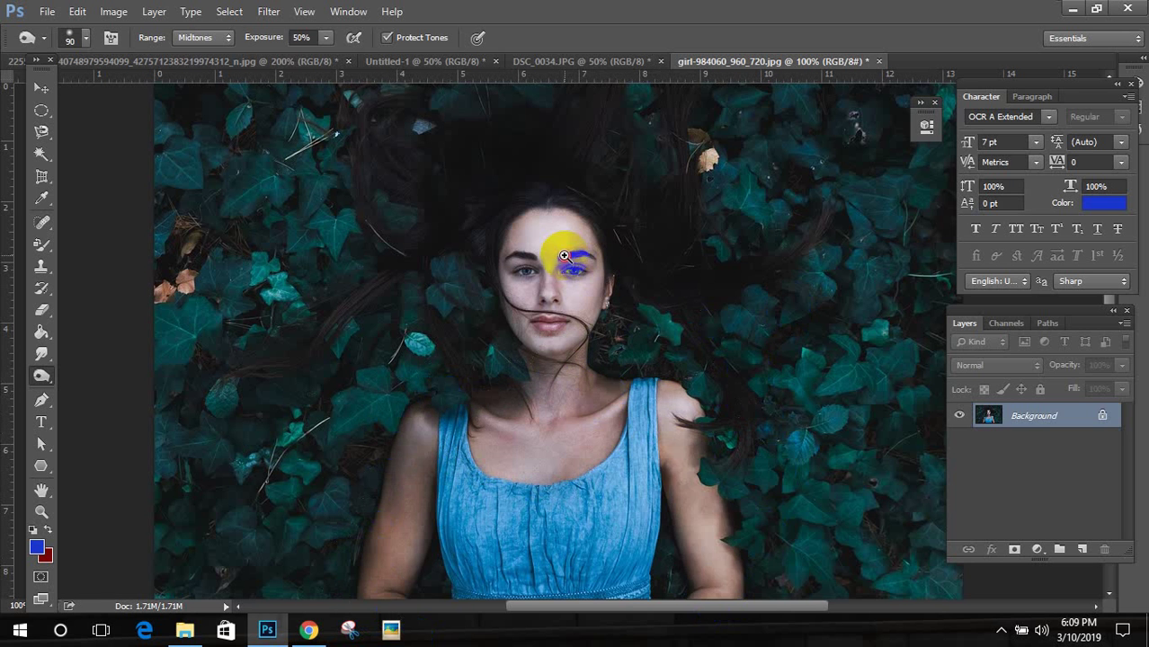
Step: Burn the eye on the earring side and the surrounding skin heavily at 50% exposure, adjusting the brush size
{"action": "scroll", "coordinate": [564, 257], "scroll_direction": "up", "scroll_amount": 4}
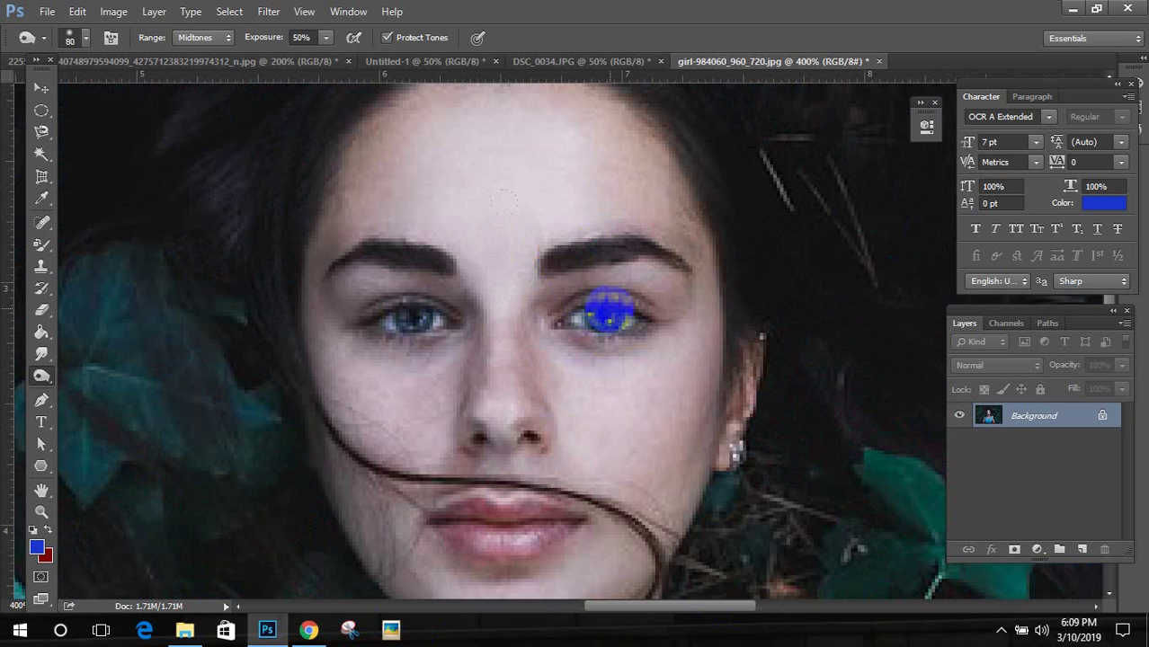
{"action": "key", "text": "bracketleft"}
{"action": "key", "text": "bracketleft"}
{"action": "key", "text": "bracketleft"}
{"action": "mouse_move", "coordinate": [621, 310]}
{"action": "left_mouse_down"}
{"action": "mouse_move", "coordinate": [584, 346]}
{"action": "mouse_move", "coordinate": [620, 355]}
{"action": "mouse_move", "coordinate": [593, 347]}
{"action": "mouse_move", "coordinate": [602, 313]}
{"action": "mouse_move", "coordinate": [615, 421]}
{"action": "left_mouse_up"}
{"action": "key", "text": "bracketright"}
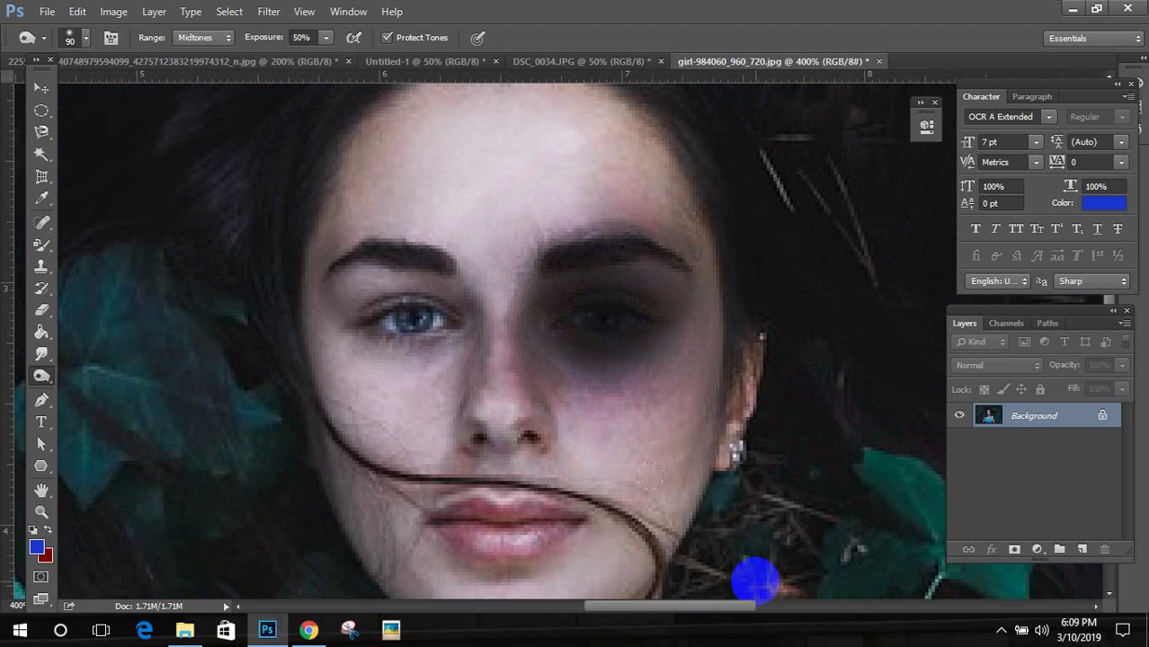
Step: Undo the heavy burning around the woman's eye and cheek
{"action": "key", "text": "ctrl+alt+z"}
{"action": "key", "text": "ctrl+alt+z"}
{"action": "key", "text": "ctrl+alt+z"}
{"action": "key", "text": "ctrl+alt+z"}
{"action": "key", "text": "ctrl+alt+z"}
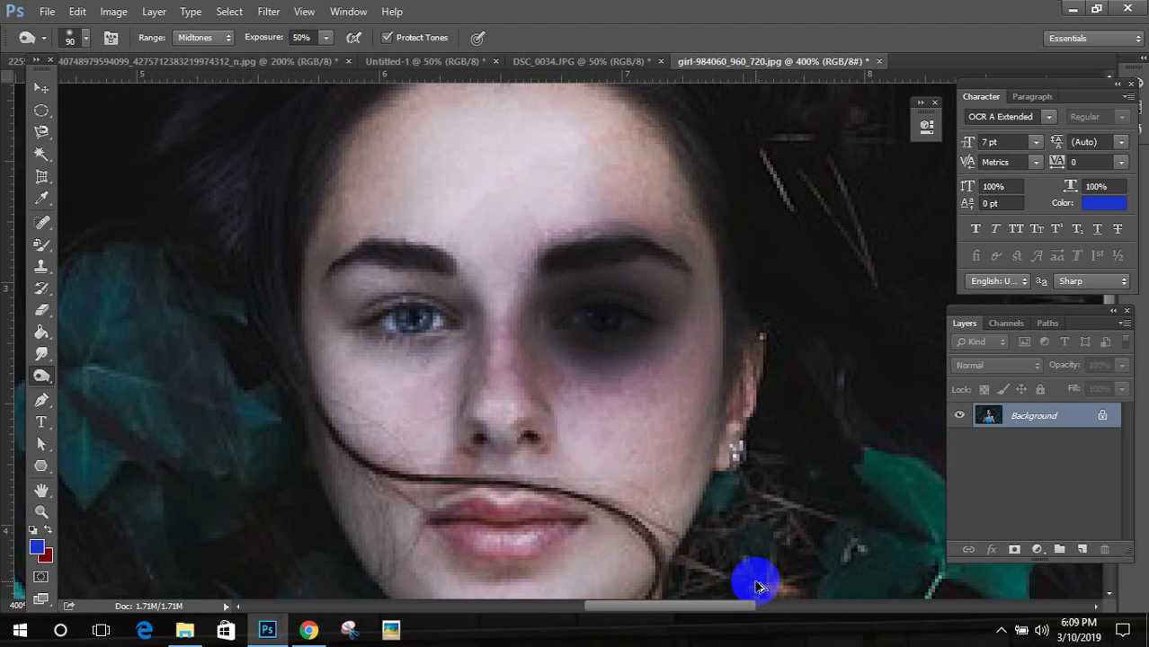
{"action": "key", "text": "ctrl+alt+z"}
{"action": "key", "text": "ctrl+alt+z"}
{"action": "key", "text": "ctrl+alt+z"}
{"action": "key", "text": "ctrl+alt+z"}
{"action": "key", "text": "ctrl+alt+z"}
{"action": "key", "text": "ctrl+alt+z"}
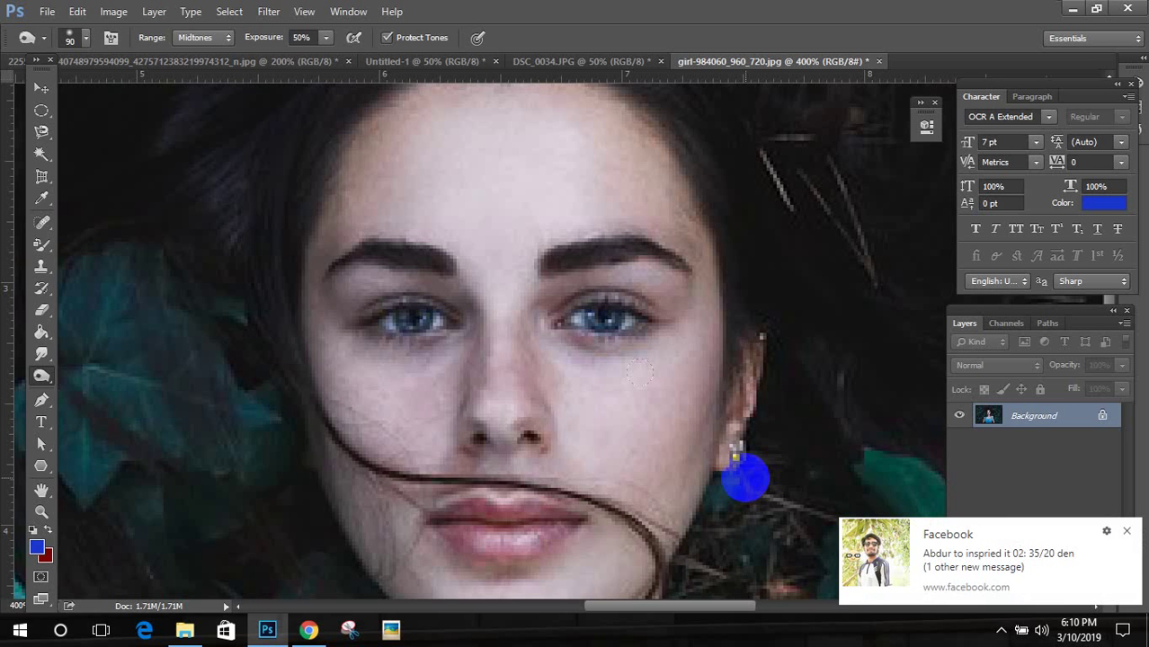
Step: Dismiss the Facebook message notifications covering the image
{"action": "left_click", "coordinate": [1125, 531]}
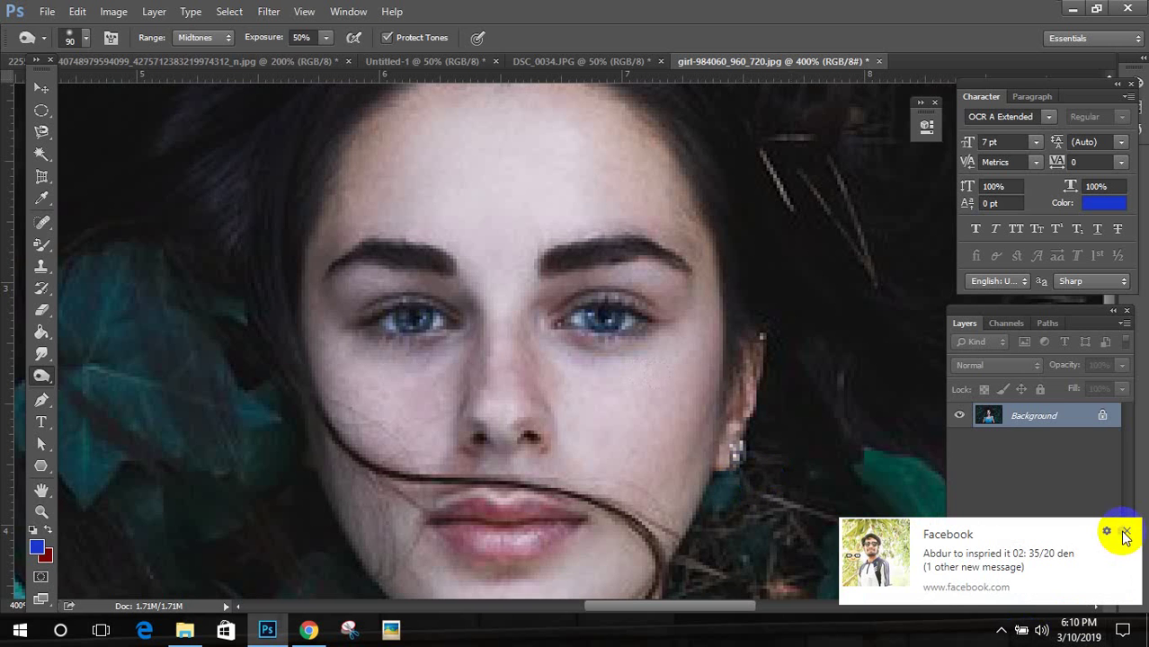
{"action": "left_click", "coordinate": [1125, 531]}
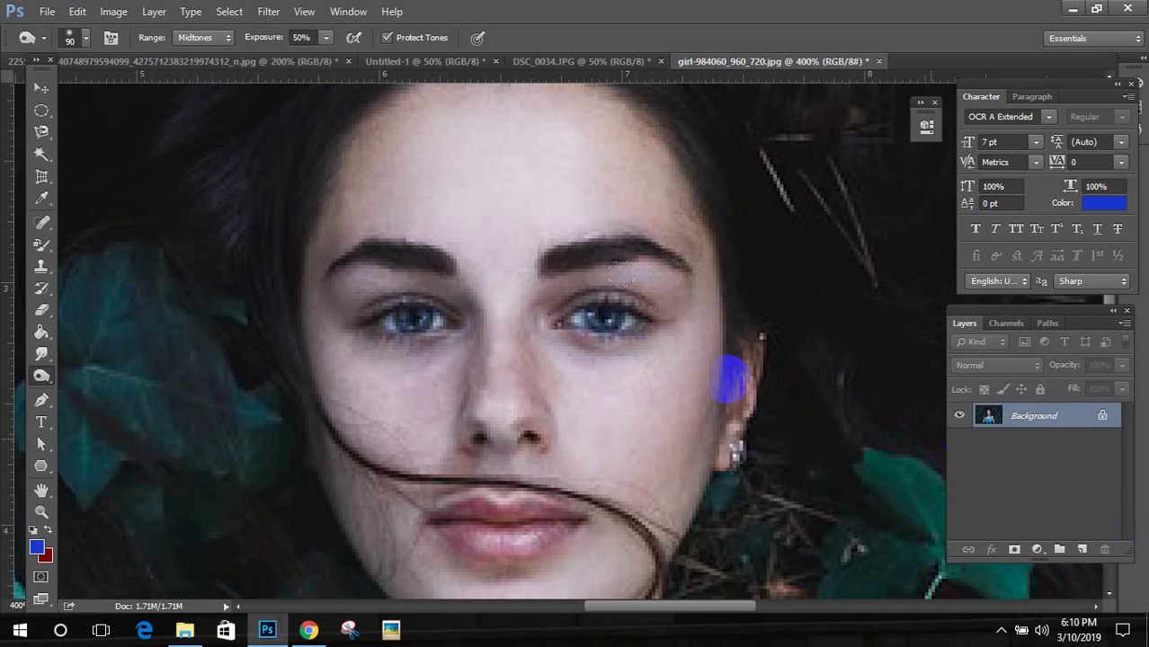
{"action": "left_click", "coordinate": [638, 359]}
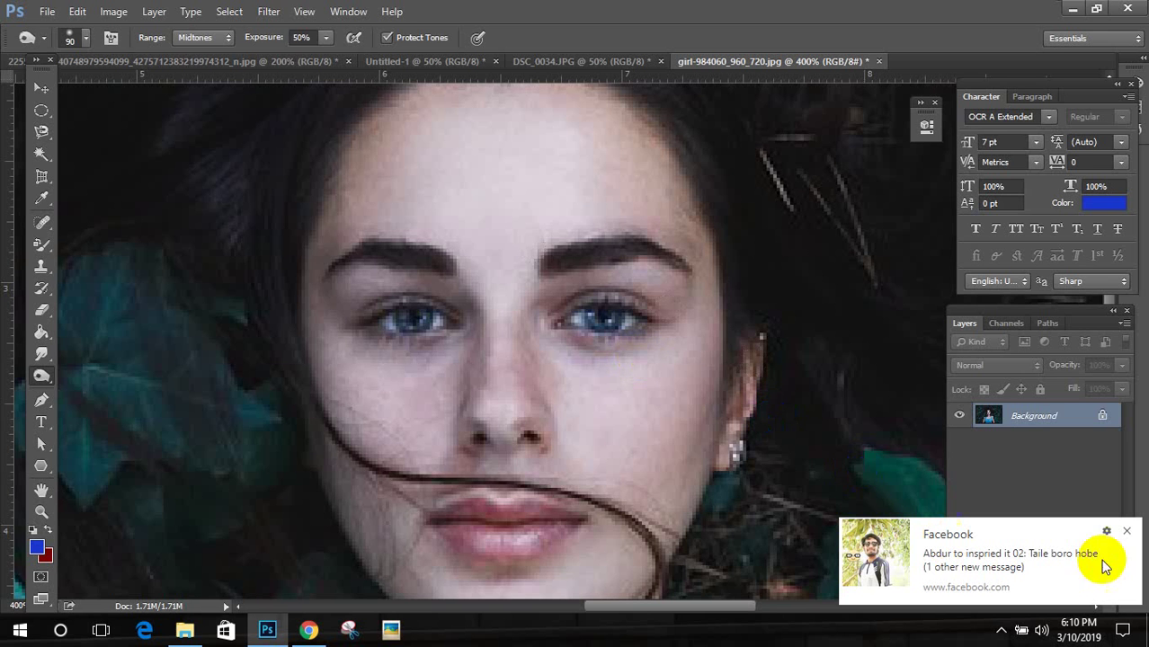
{"action": "left_click", "coordinate": [1126, 532]}
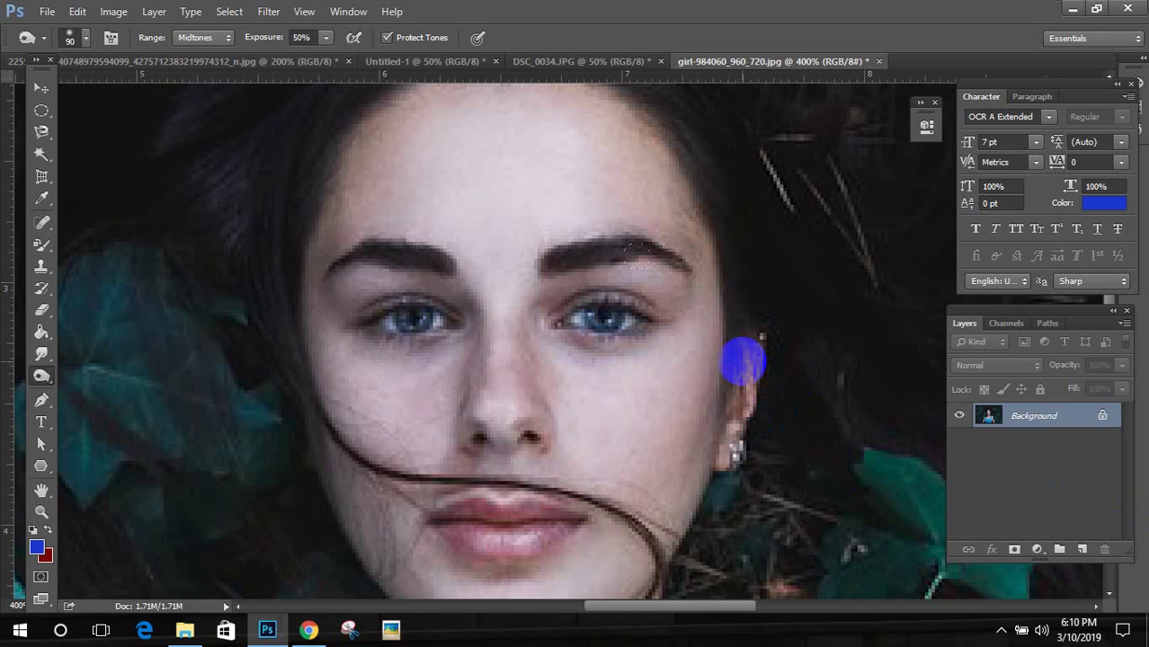
Step: Reduce the Burn brush to 35 px and close girl-984060_960_720.jpg without saving the changes
{"action": "key", "text": "bracketleft"}
{"action": "key", "text": "bracketleft"}
{"action": "key", "text": "bracketleft"}
{"action": "key", "text": "bracketleft"}
{"action": "key", "text": "bracketleft"}
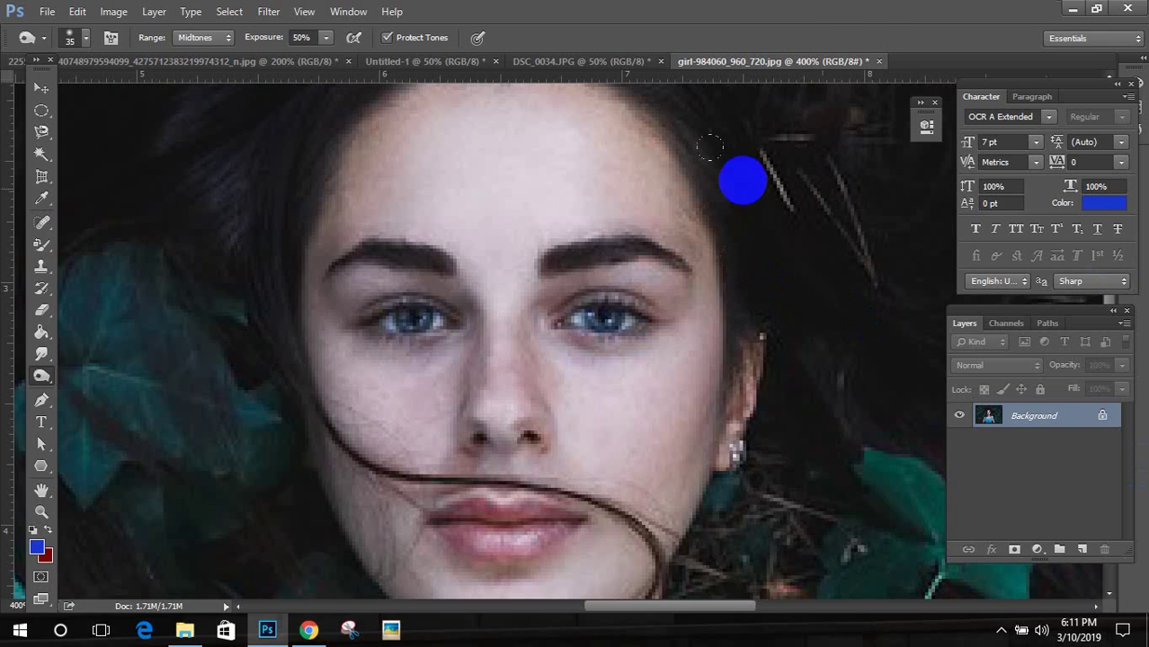
{"action": "left_click", "coordinate": [878, 61]}
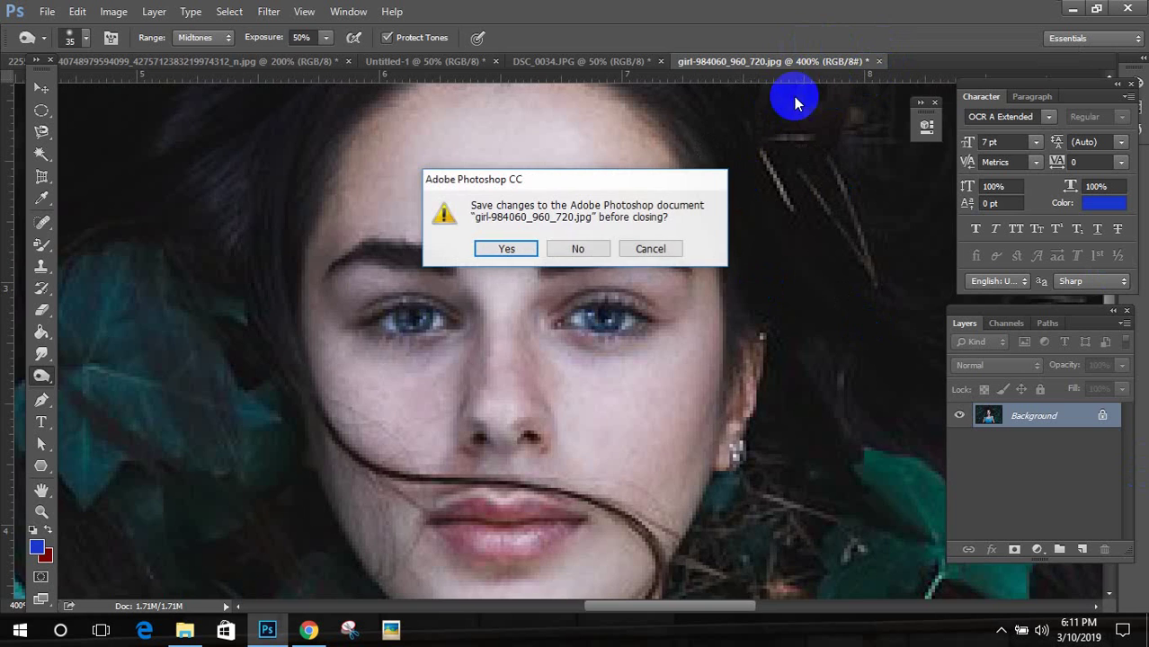
{"action": "left_click", "coordinate": [579, 249]}
Step: Try a zigzag burn stroke on the man's cheek in DSC_0034.JPG at 50% exposure, and undo it
{"action": "mouse_move", "coordinate": [644, 332]}
{"action": "left_mouse_down"}
{"action": "mouse_move", "coordinate": [728, 221]}
{"action": "mouse_move", "coordinate": [680, 347]}
{"action": "mouse_move", "coordinate": [712, 320]}
{"action": "mouse_move", "coordinate": [716, 361]}
{"action": "left_mouse_up"}
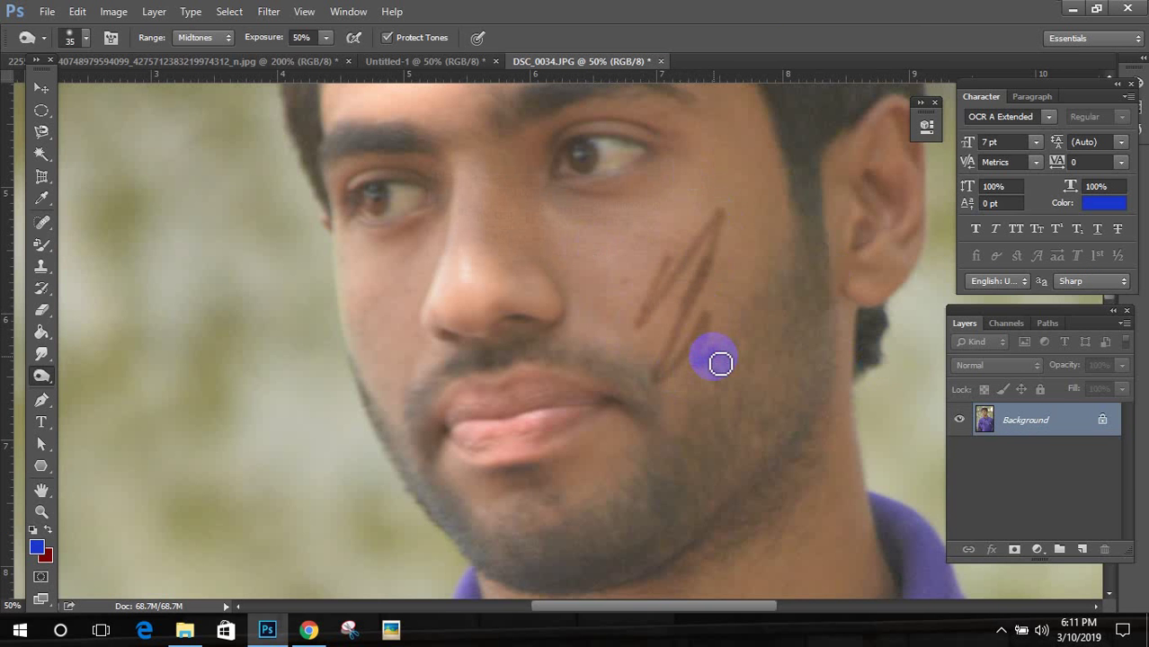
{"action": "key", "text": "ctrl+z"}
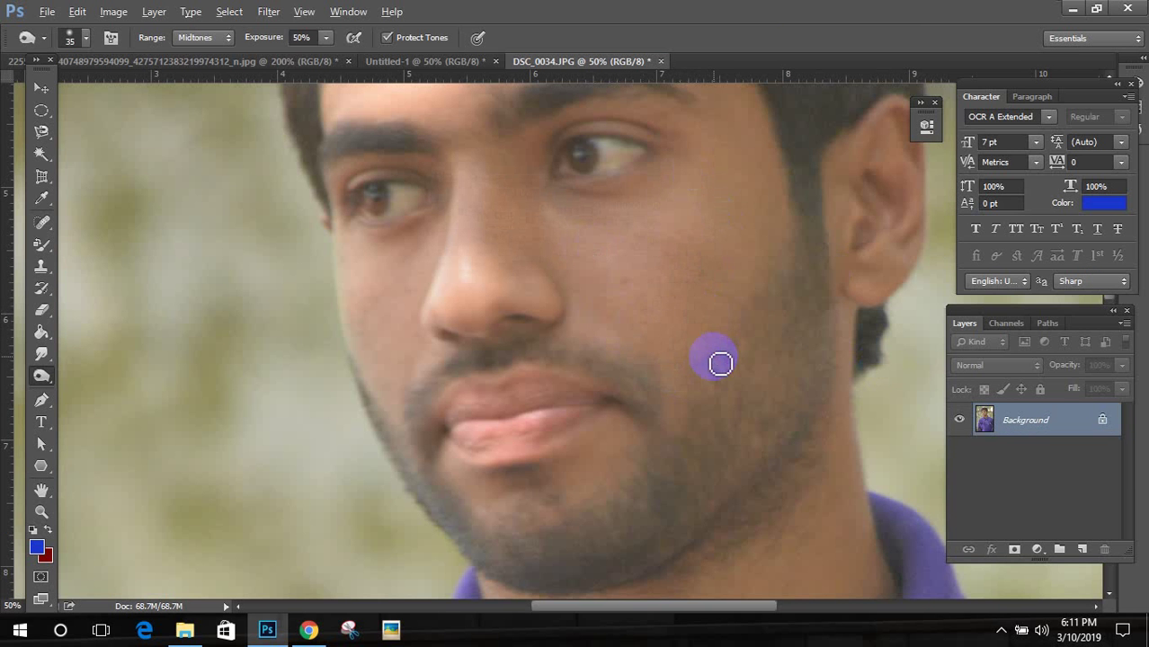
Step: Show the tools grouped with Burn, Path Selection and the shape tools, and pick the Line tool
{"action": "right_click", "coordinate": [41, 382]}
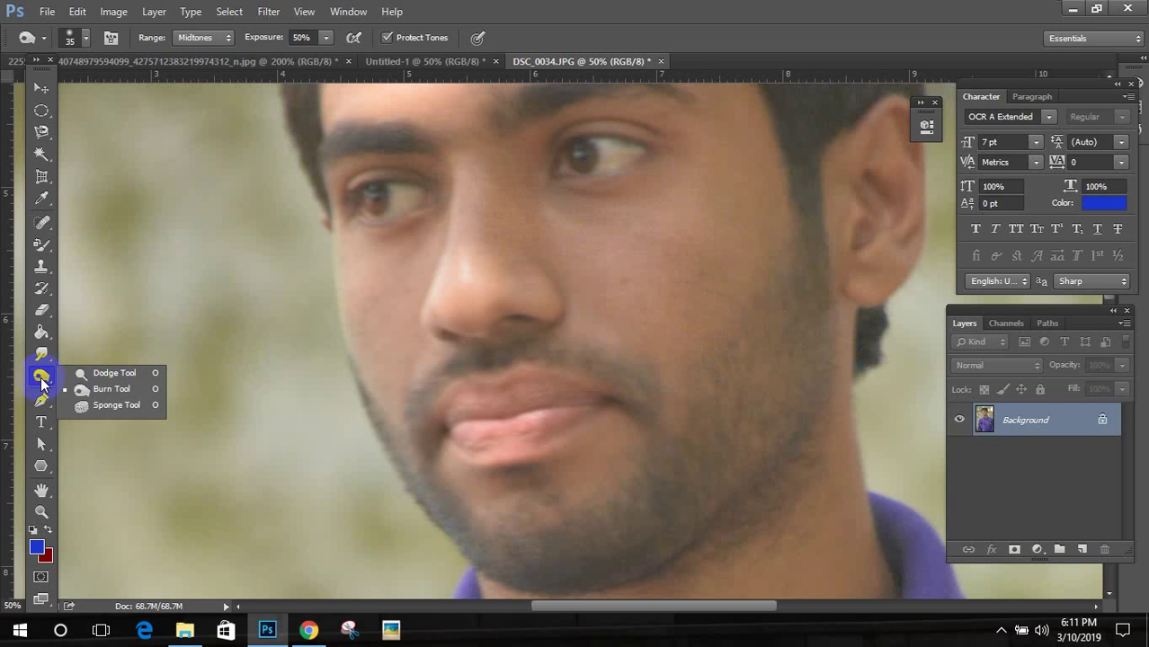
{"action": "mouse_move", "coordinate": [41, 400]}
{"action": "left_mouse_down"}
{"action": "mouse_move", "coordinate": [157, 402]}
{"action": "mouse_move", "coordinate": [43, 400]}
{"action": "mouse_move", "coordinate": [47, 445]}
{"action": "left_mouse_up"}
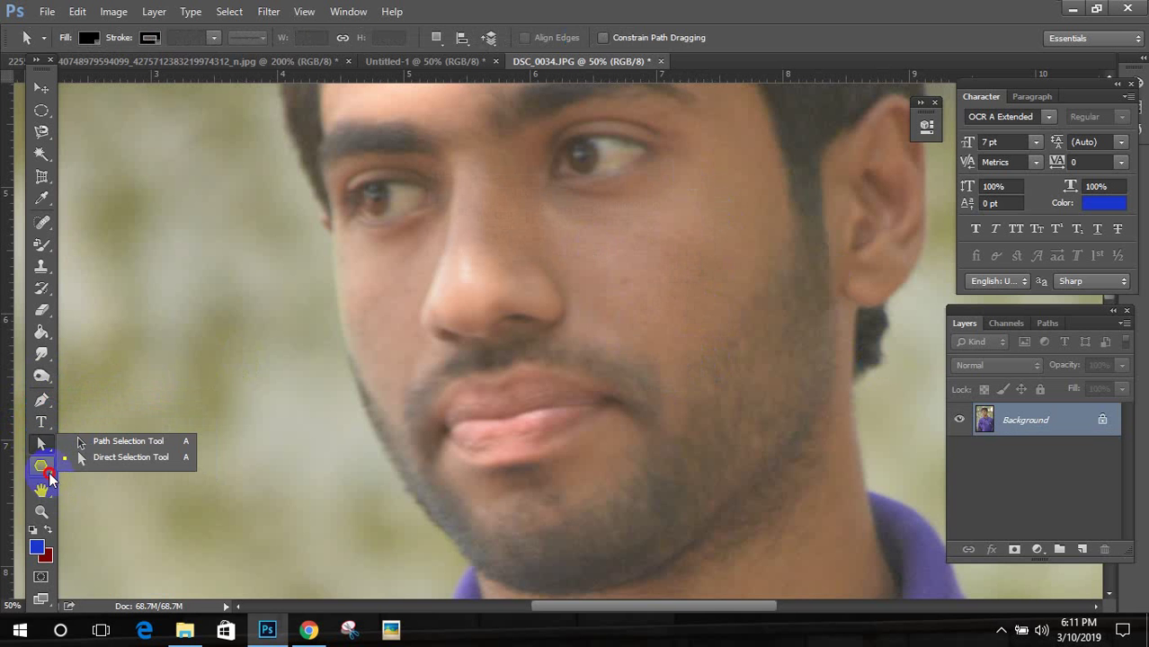
{"action": "left_click_drag", "start_coordinate": [42, 466], "coordinate": [133, 528]}
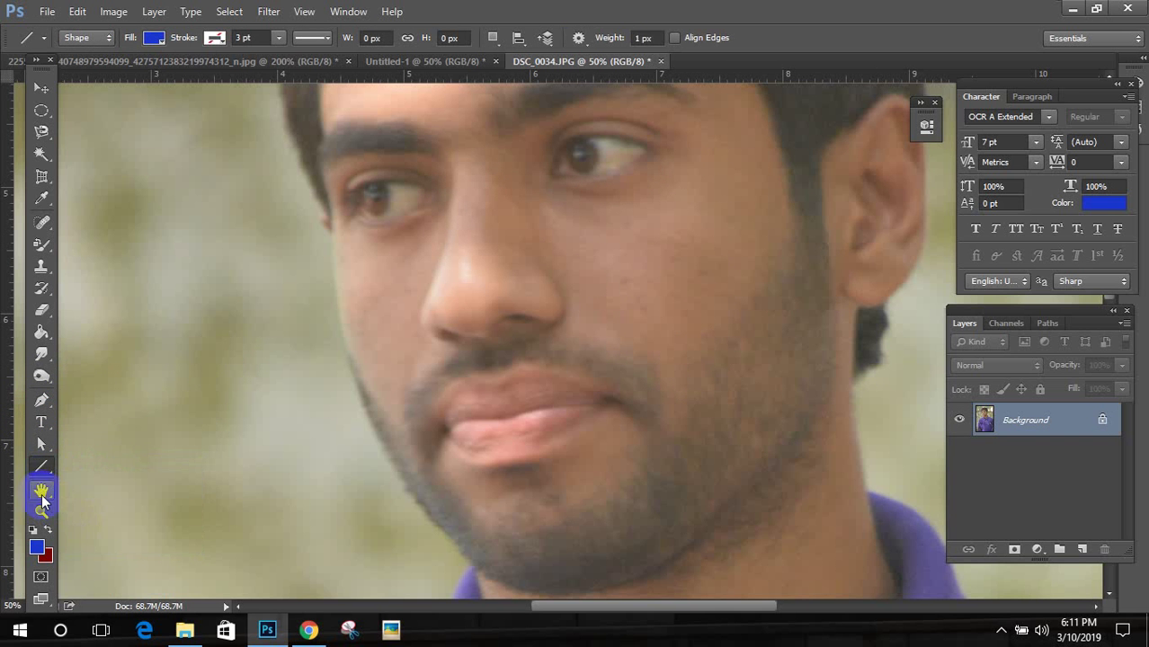
Step: Pan around the man's portrait with the Hand tool, switching briefly to the Move tool, and show the Hand tool's group
{"action": "left_click", "coordinate": [42, 490]}
{"action": "left_click_drag", "start_coordinate": [482, 380], "coordinate": [523, 321]}
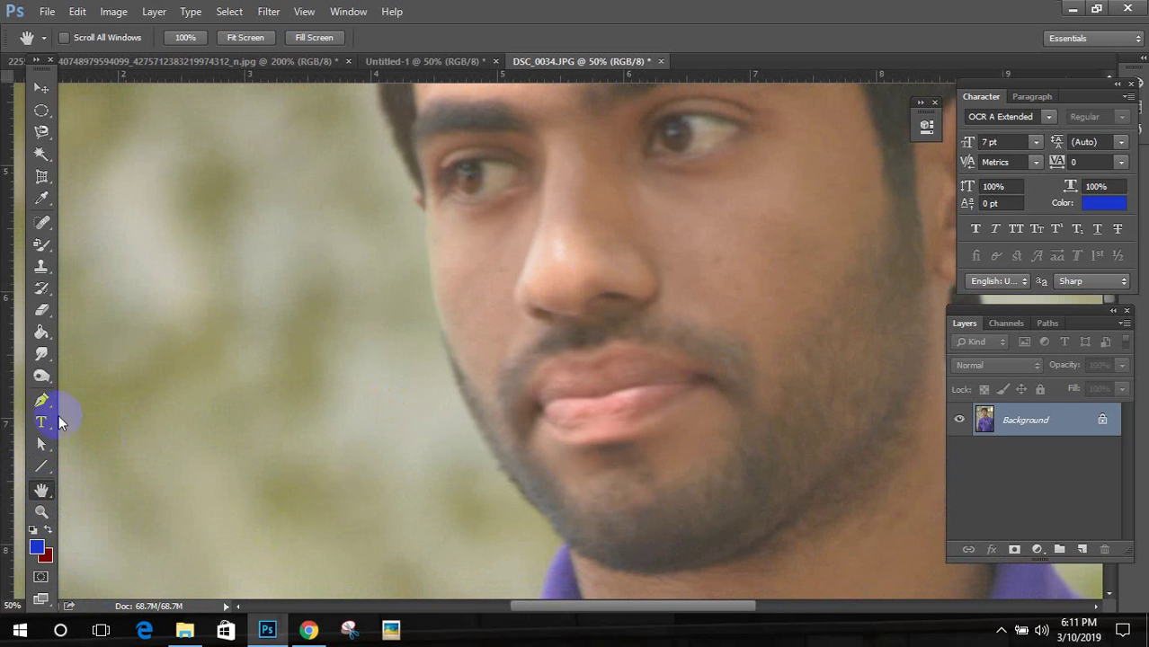
{"action": "left_click", "coordinate": [42, 88]}
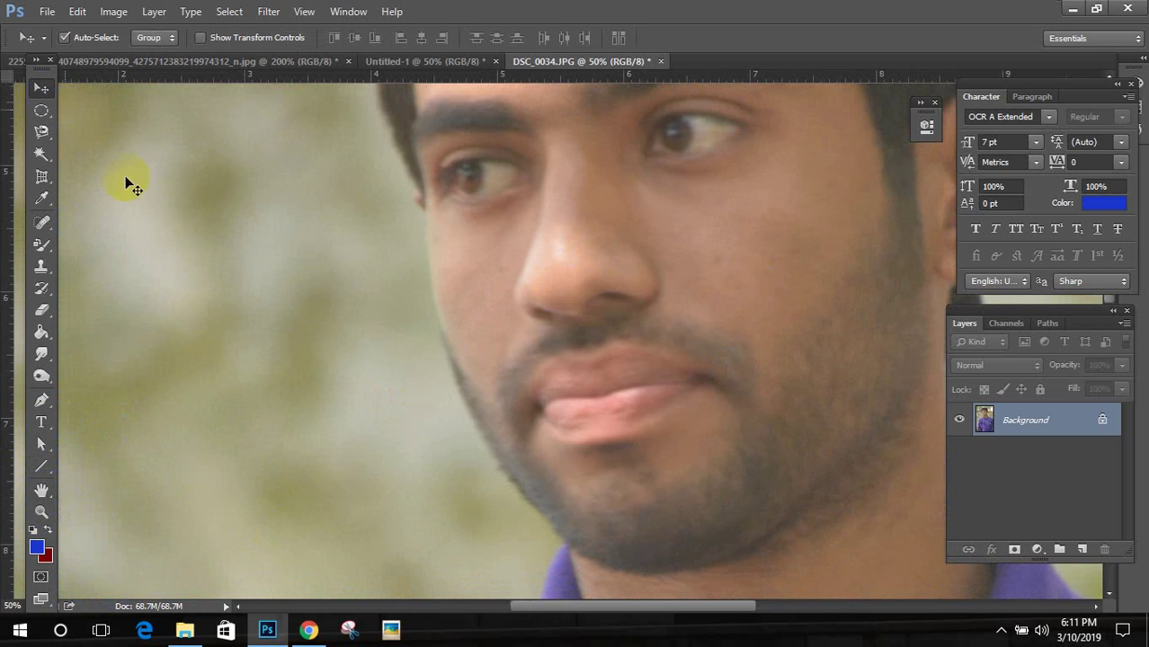
{"action": "left_click", "coordinate": [41, 491]}
{"action": "left_click_drag", "start_coordinate": [633, 259], "coordinate": [128, 465]}
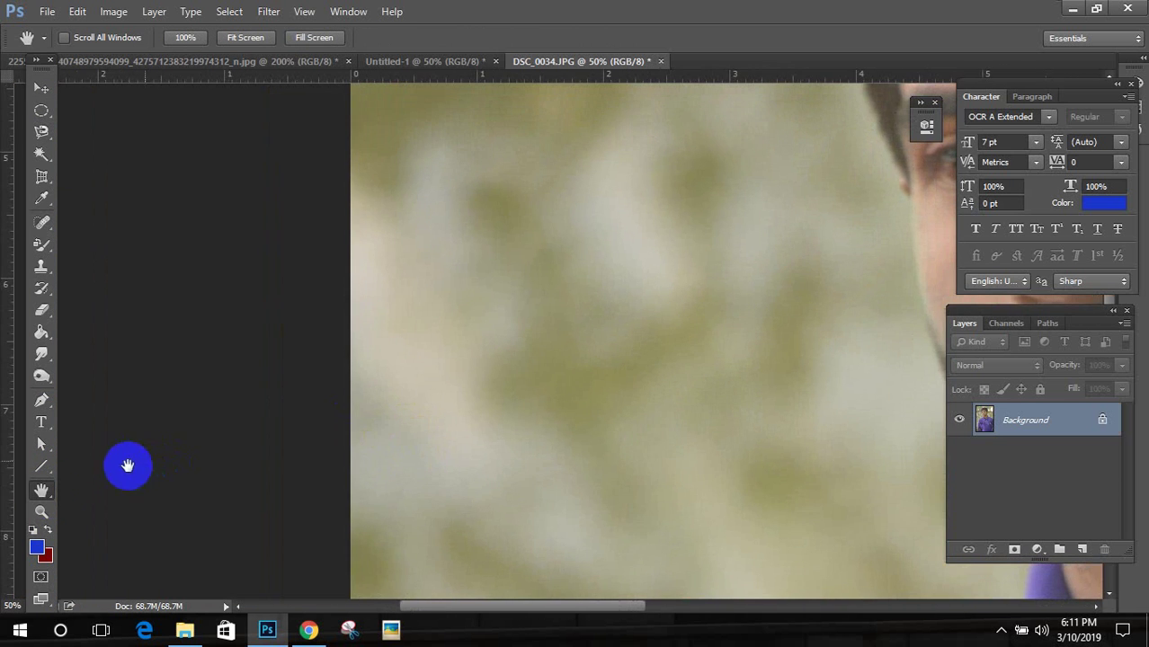
{"action": "right_click", "coordinate": [42, 493]}
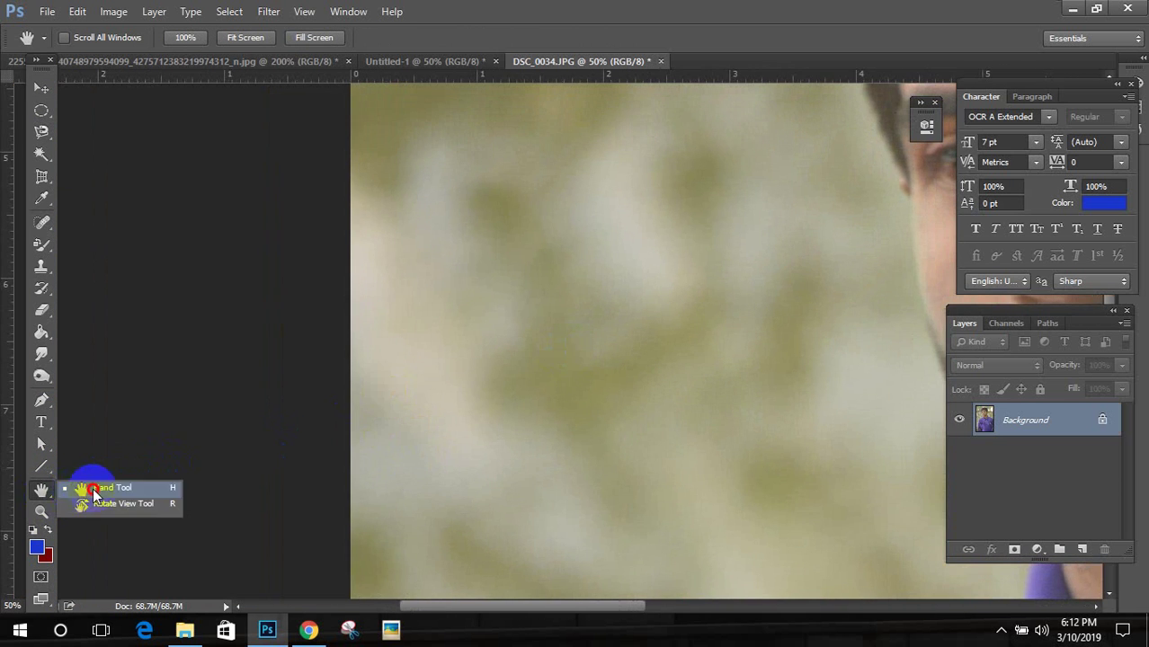
{"action": "left_click", "coordinate": [77, 488]}
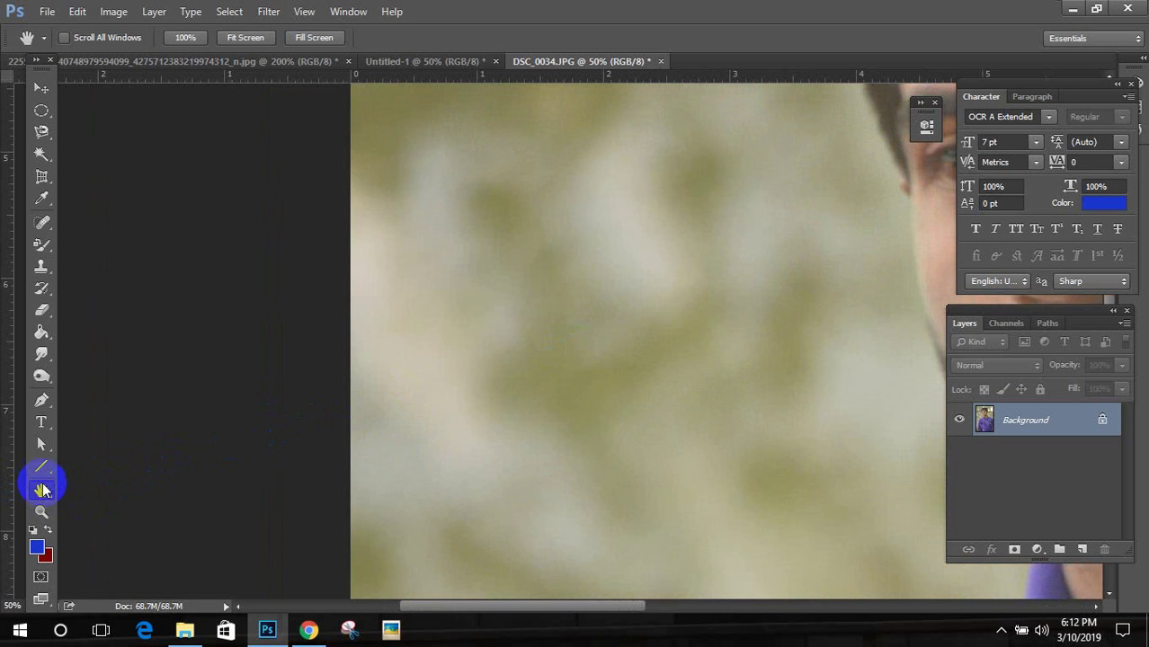
Step: Zoom in on the skin below the man's eye with the Zoom tool and zoom back out to 16.7%
{"action": "left_click", "coordinate": [41, 513]}
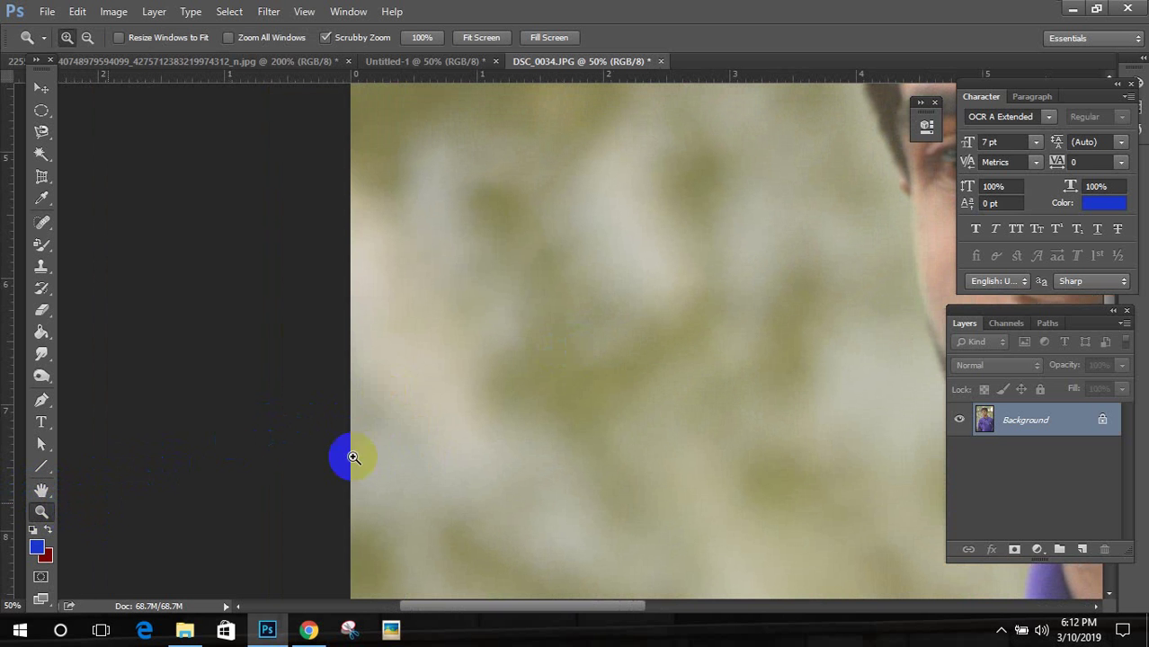
{"action": "left_click", "coordinate": [575, 334]}
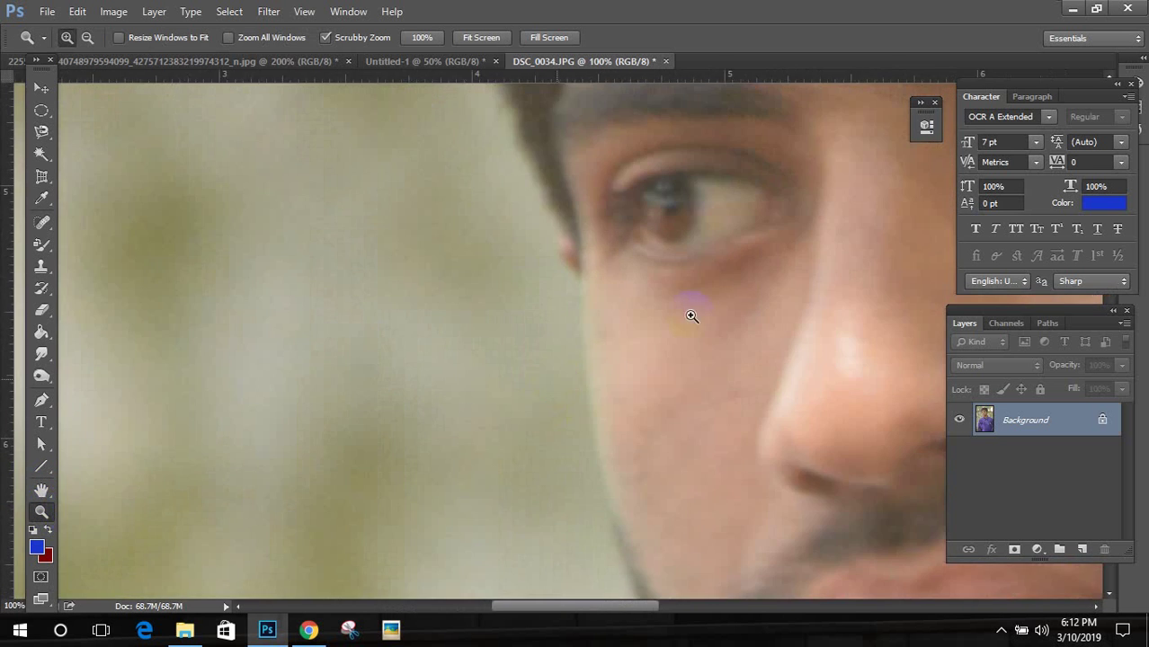
{"action": "left_click", "coordinate": [712, 304]}
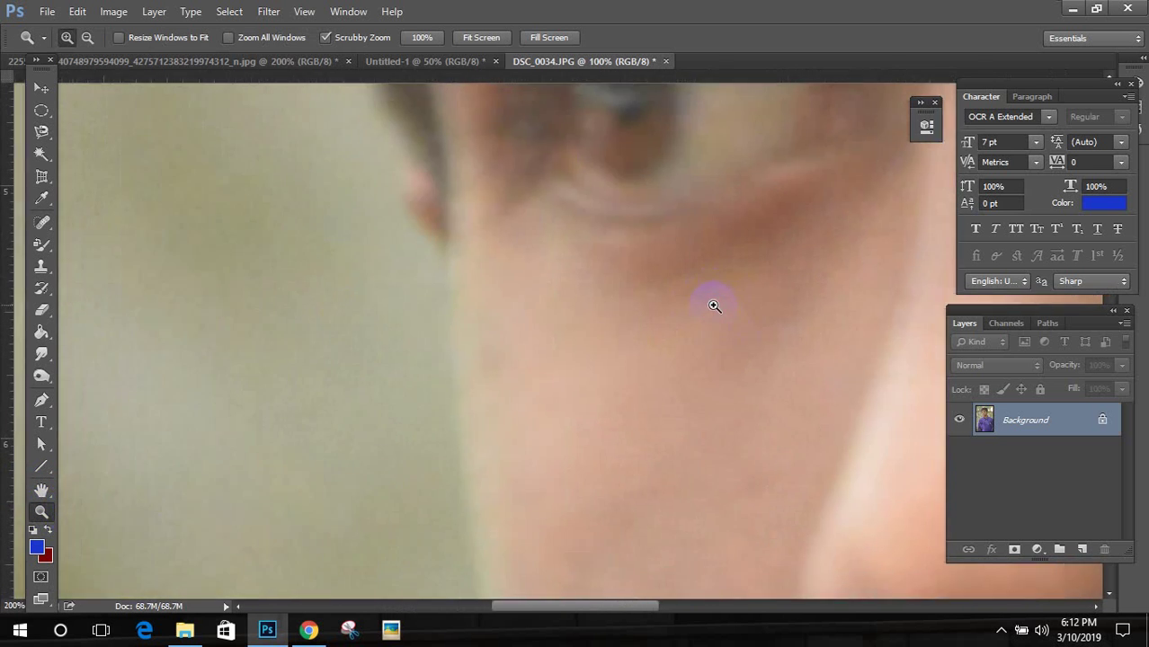
{"action": "left_click", "coordinate": [713, 302]}
{"action": "left_click", "coordinate": [714, 305], "text": "alt"}
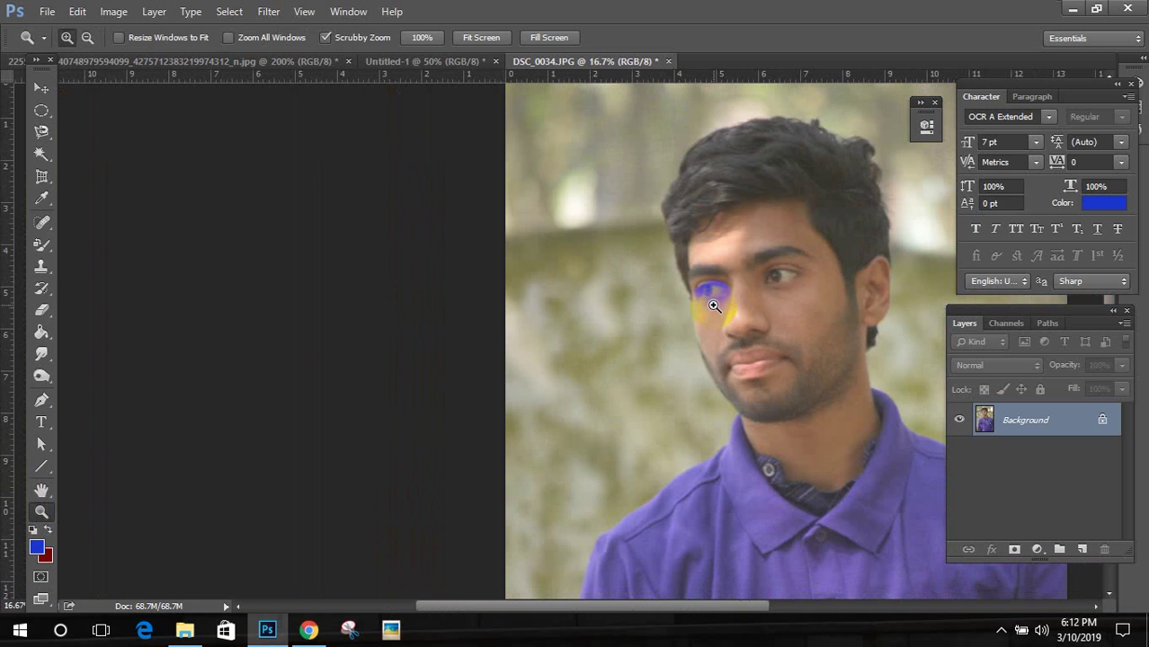
Step: Rotate the portrait's canvas view to 90° with the Rotate View tool and switch to the Move tool
{"action": "left_click", "coordinate": [41, 490]}
{"action": "left_click", "coordinate": [103, 505]}
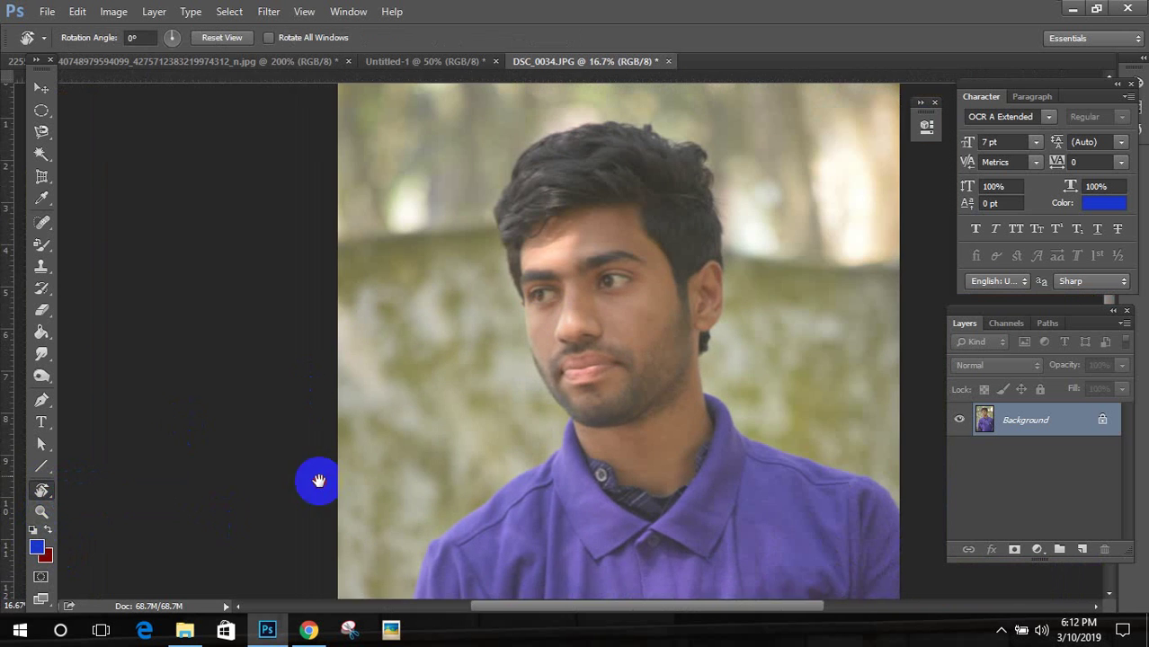
{"action": "left_click_drag", "start_coordinate": [316, 480], "coordinate": [539, 269]}
{"action": "left_click_drag", "start_coordinate": [628, 256], "coordinate": [675, 448]}
{"action": "left_click_drag", "start_coordinate": [674, 447], "coordinate": [674, 448]}
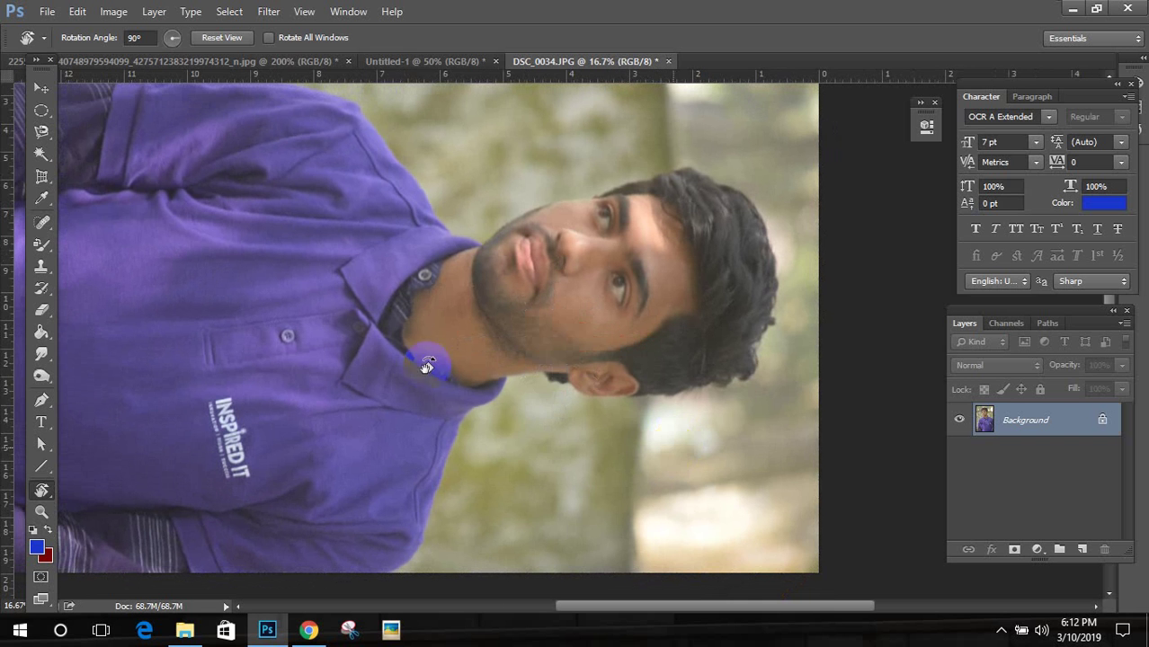
{"action": "left_click", "coordinate": [42, 89]}
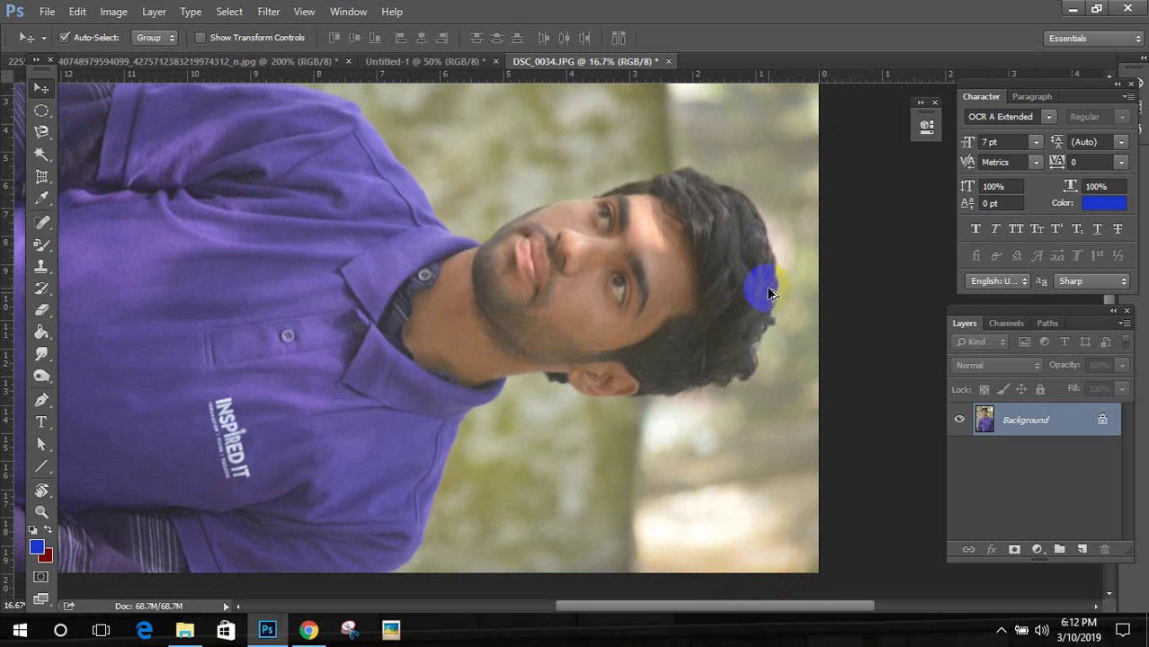
Step: Close Untitled-1, DSC_0034.JPG and the remaining photo of the seated man without saving any changes
{"action": "left_click", "coordinate": [422, 61]}
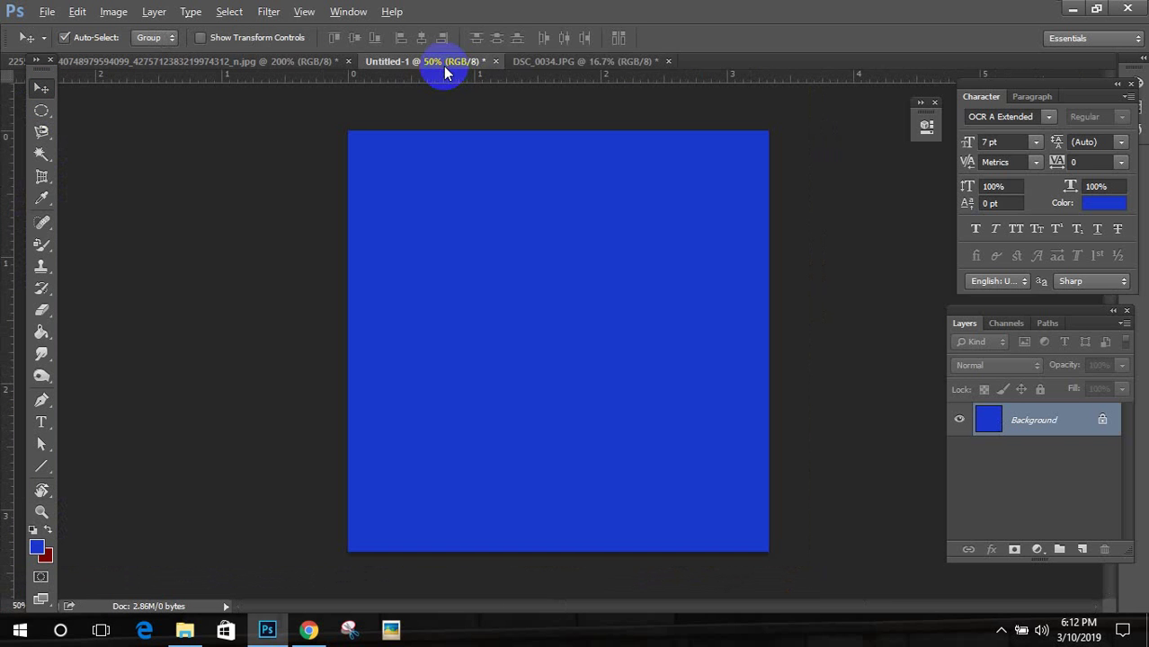
{"action": "left_click", "coordinate": [495, 61]}
{"action": "left_click", "coordinate": [576, 250]}
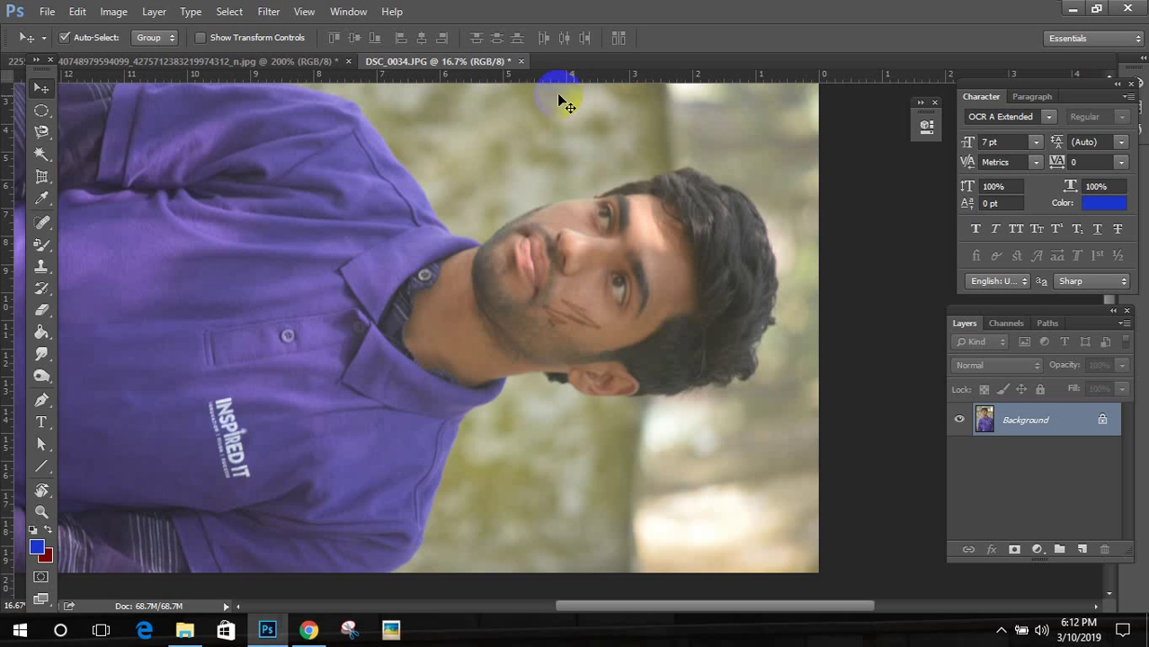
{"action": "left_click", "coordinate": [523, 61]}
{"action": "left_click", "coordinate": [588, 247]}
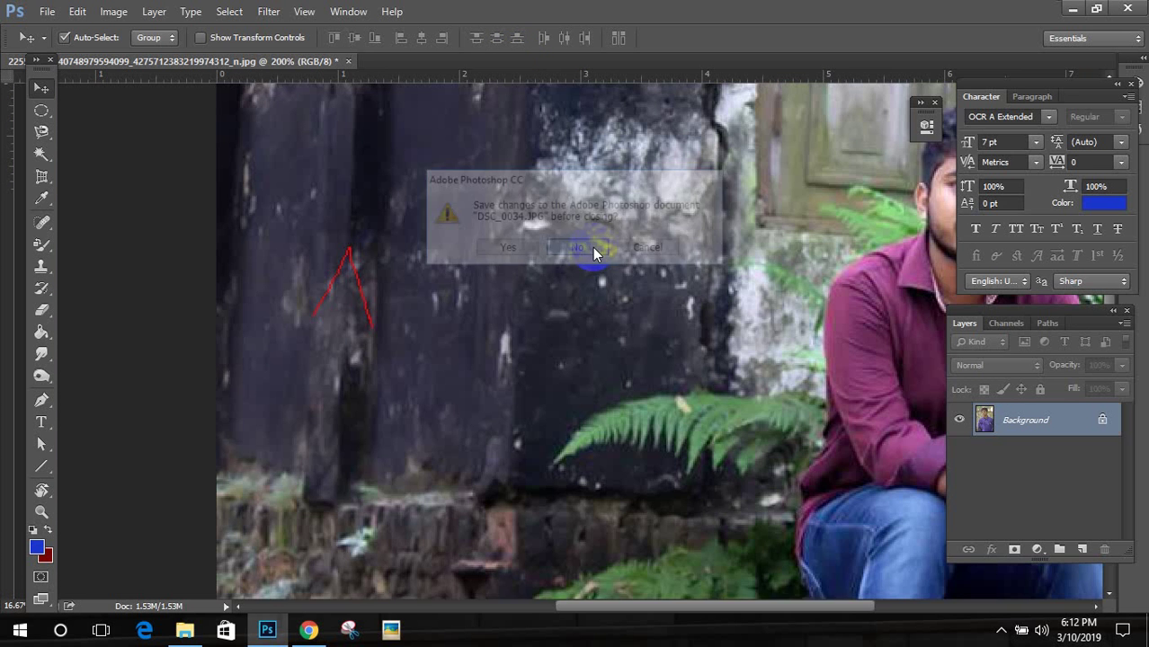
{"action": "left_click", "coordinate": [349, 63]}
{"action": "left_click", "coordinate": [572, 251]}
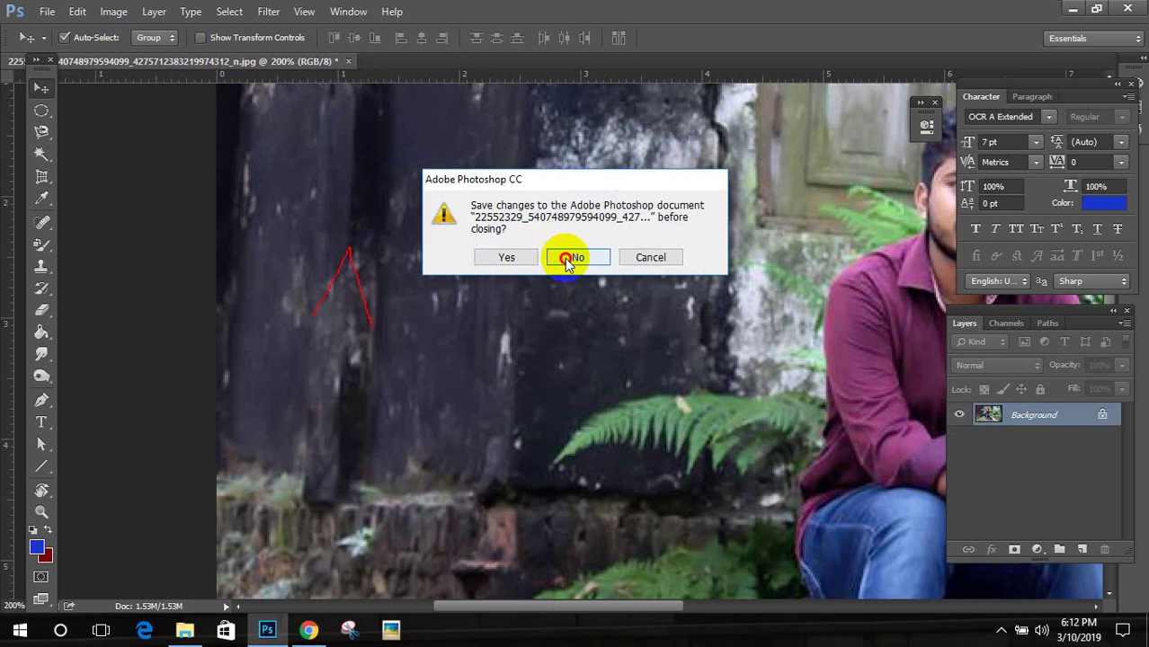
Step: Start opening an image file and browse to New folder (6) on New Volume (G:)
{"action": "left_click", "coordinate": [51, 11]}
{"action": "left_click", "coordinate": [77, 43]}
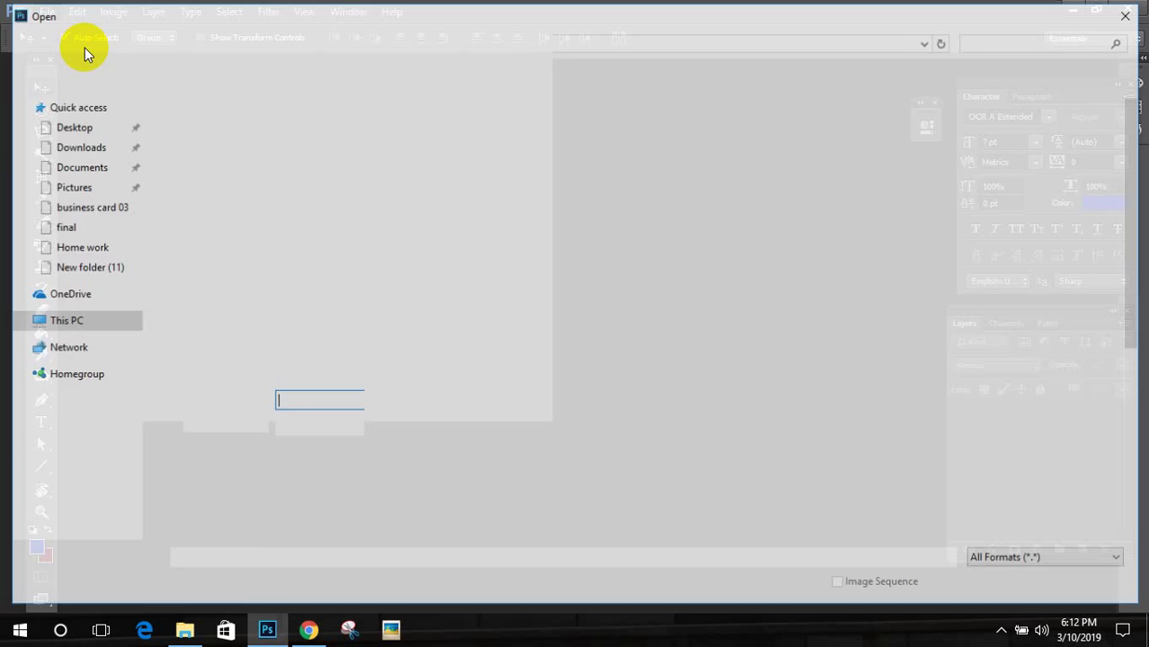
{"action": "left_click_drag", "start_coordinate": [1135, 222], "coordinate": [1131, 385]}
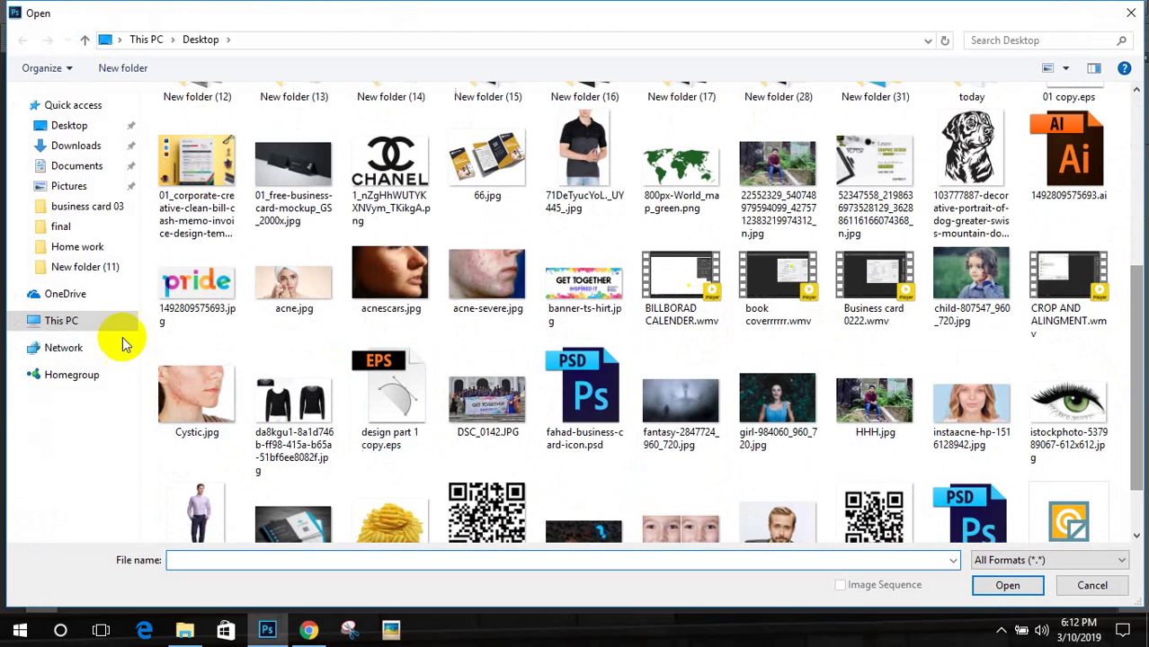
{"action": "left_click", "coordinate": [72, 321]}
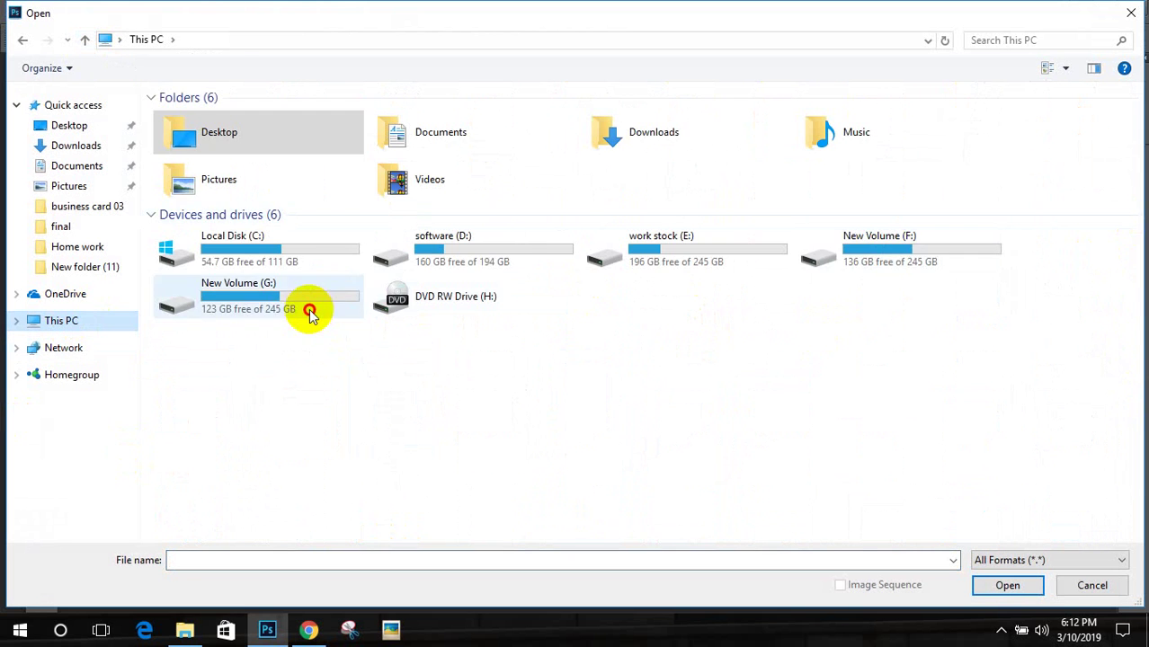
{"action": "double_click", "coordinate": [308, 310]}
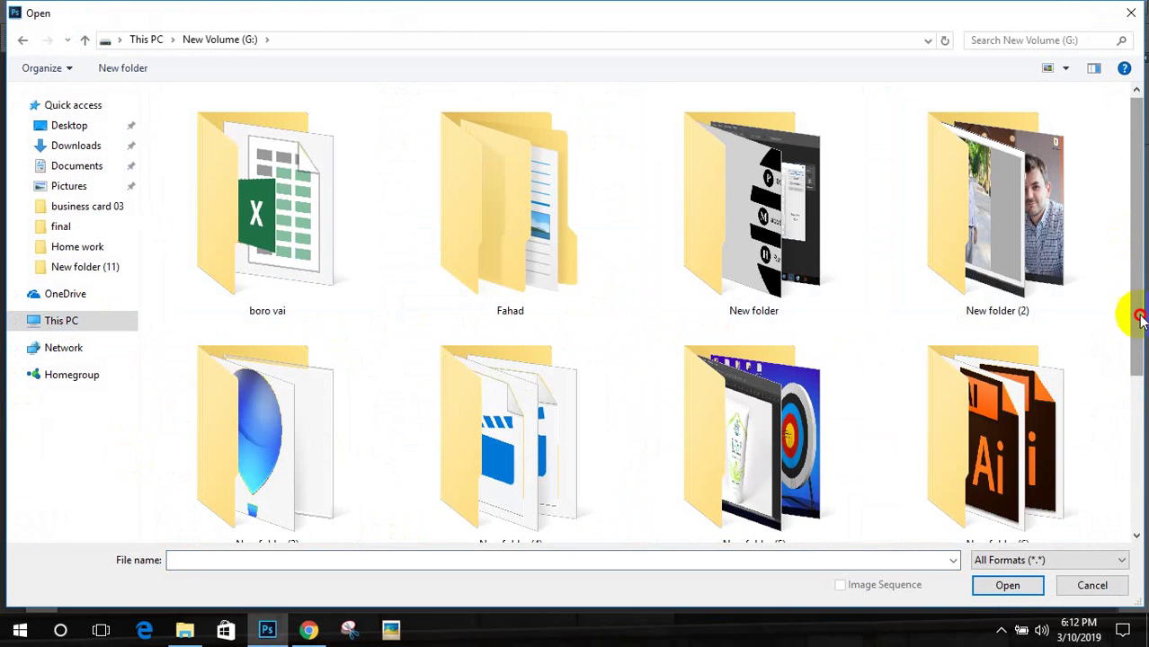
{"action": "scroll", "coordinate": [1134, 313], "scroll_direction": "down", "scroll_amount": 2}
{"action": "double_click", "coordinate": [1089, 364]}
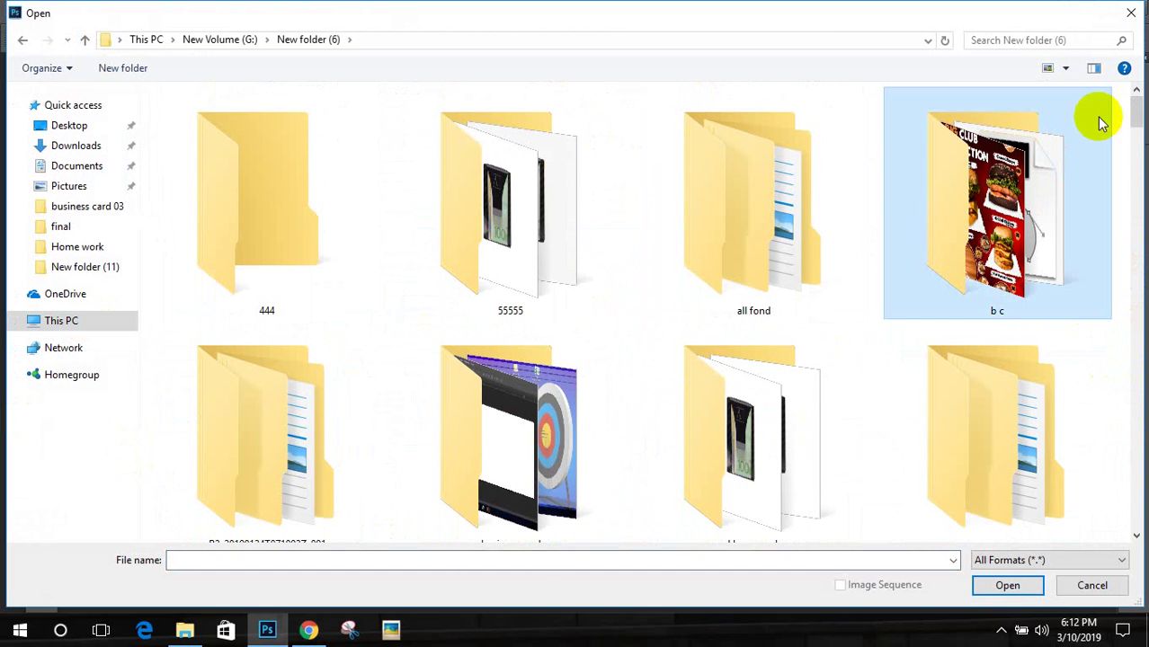
{"action": "left_click_drag", "start_coordinate": [1134, 125], "coordinate": [1135, 68]}
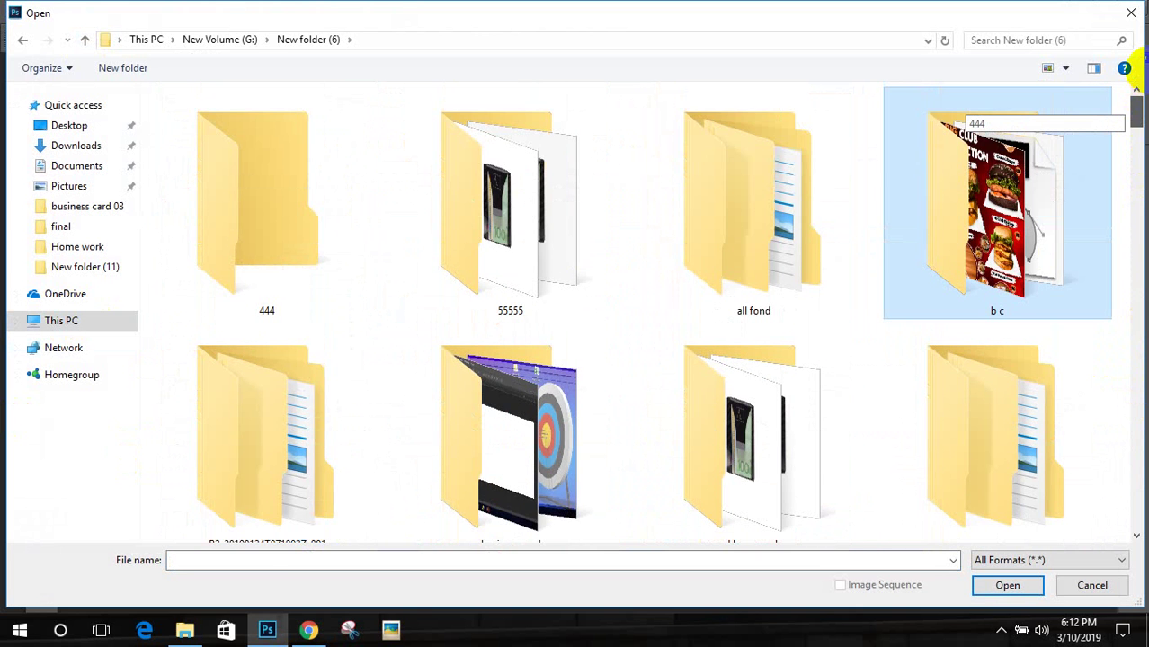
Step: Look through New folder (6) on New Volume (G:) and its subfolder New folder (6) for an image
{"action": "left_click", "coordinate": [111, 318]}
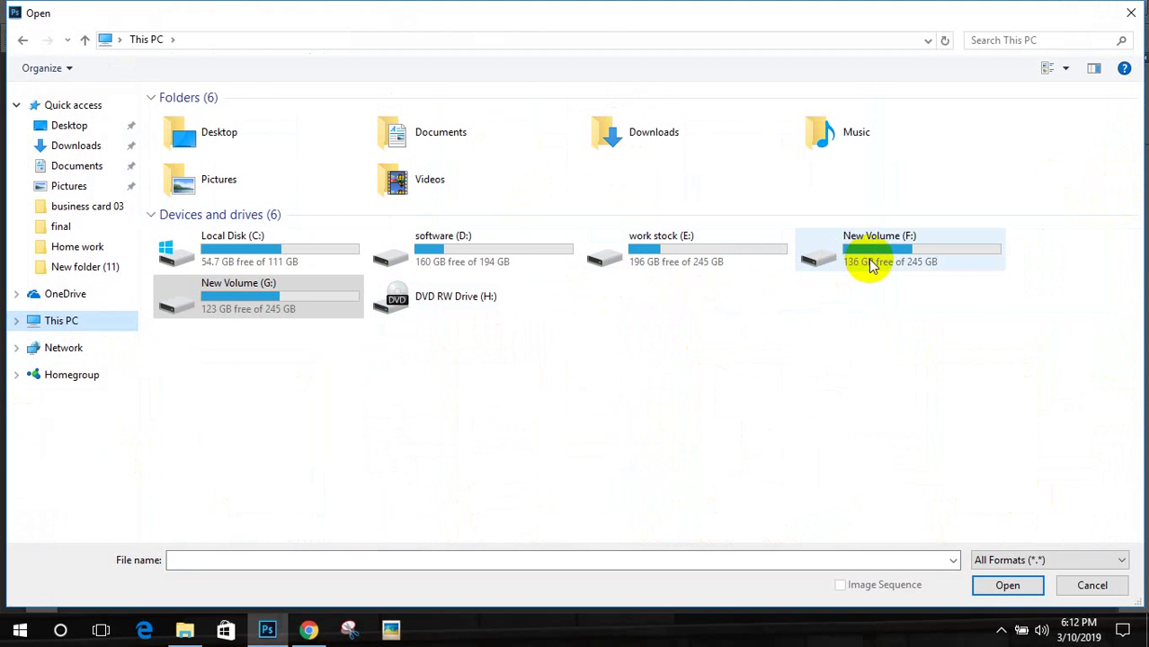
{"action": "double_click", "coordinate": [309, 297]}
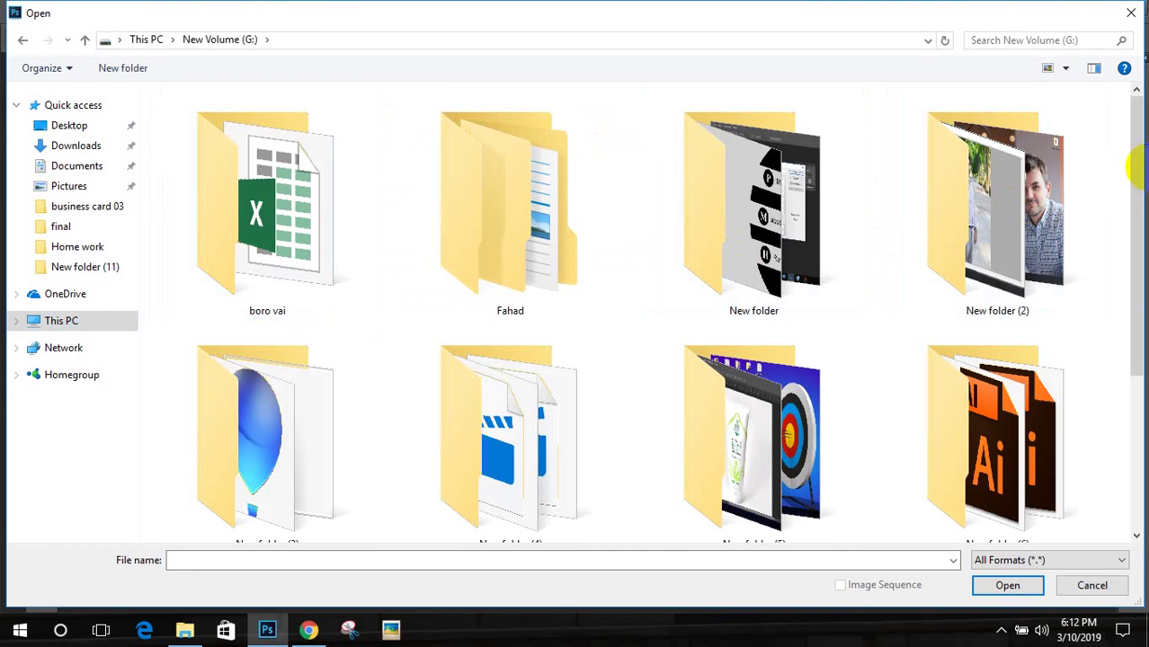
{"action": "left_click_drag", "start_coordinate": [1138, 166], "coordinate": [1123, 364]}
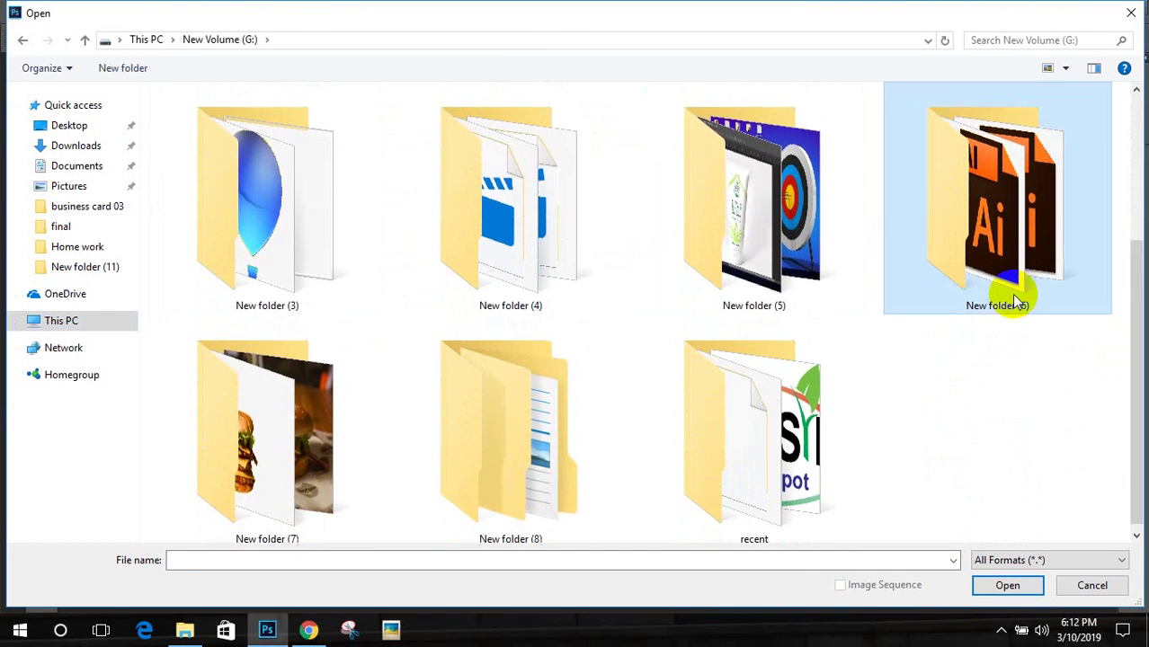
{"action": "double_click", "coordinate": [1016, 302]}
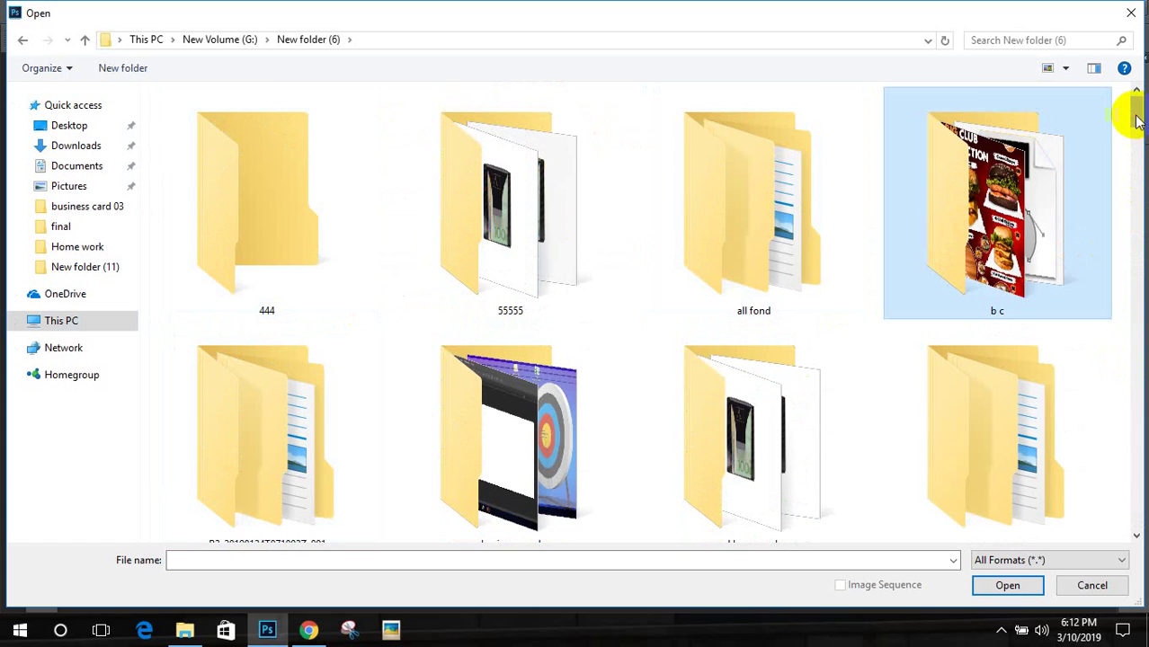
{"action": "left_click_drag", "start_coordinate": [1137, 117], "coordinate": [1138, 176]}
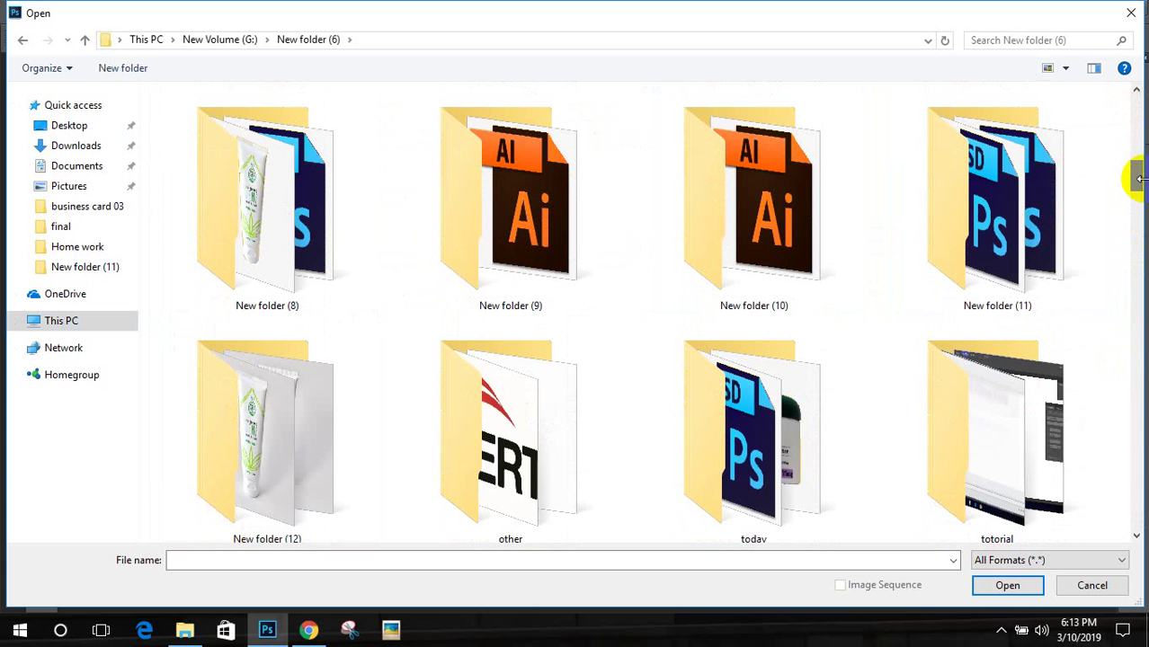
{"action": "left_click", "coordinate": [1137, 101]}
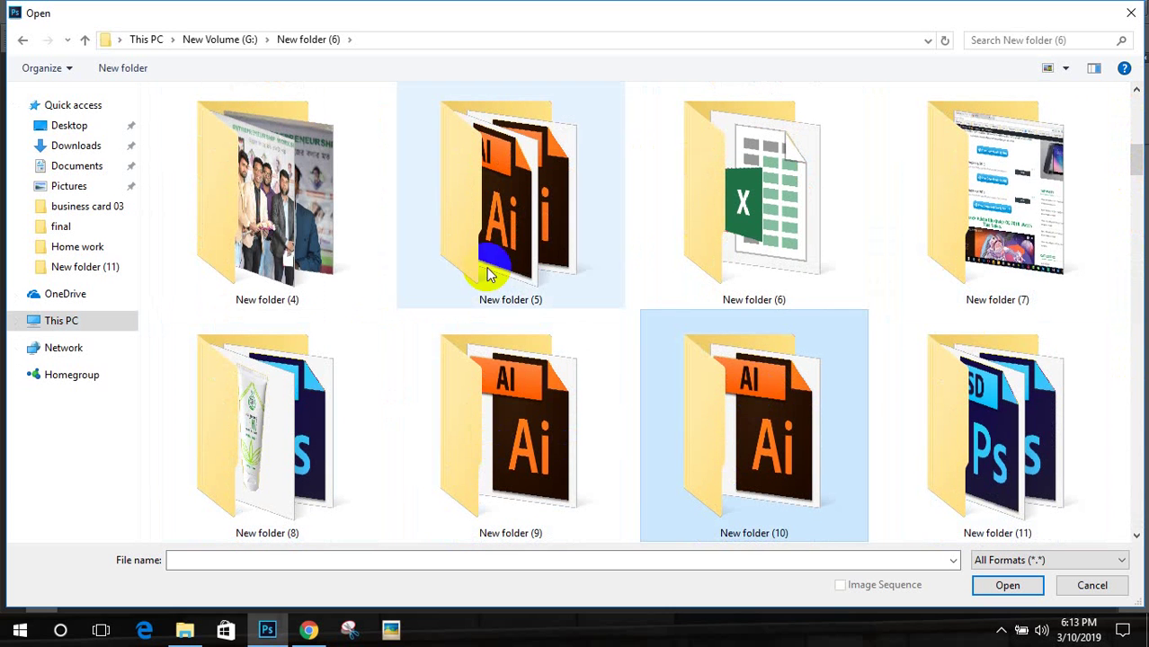
{"action": "left_click", "coordinate": [805, 256]}
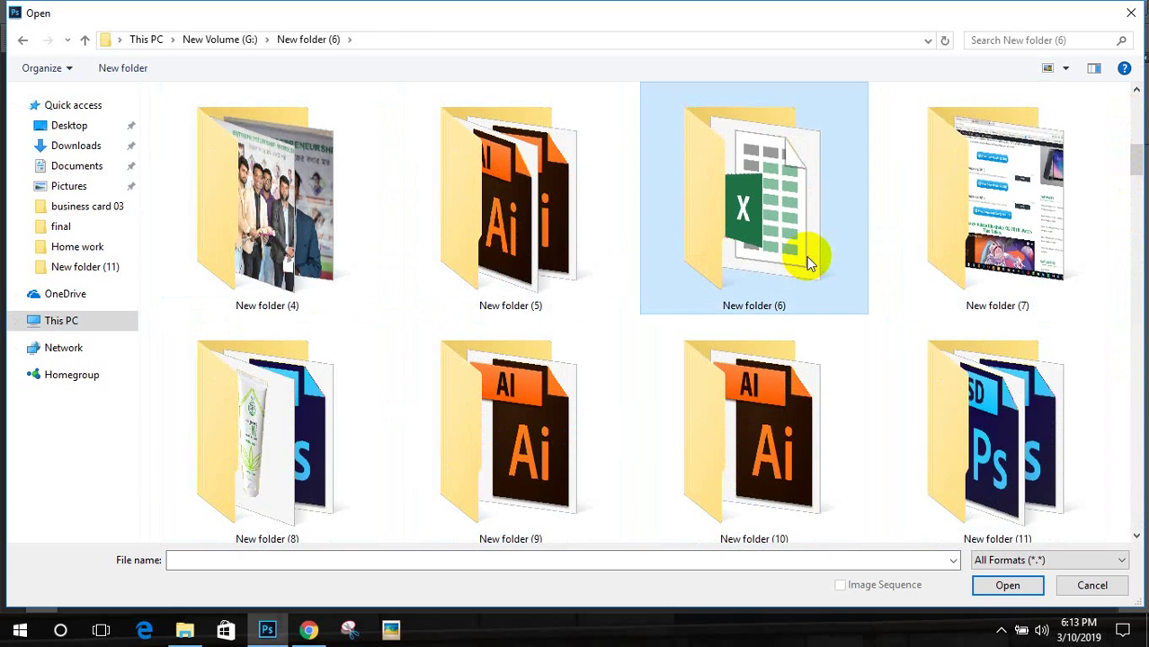
{"action": "double_click", "coordinate": [807, 256]}
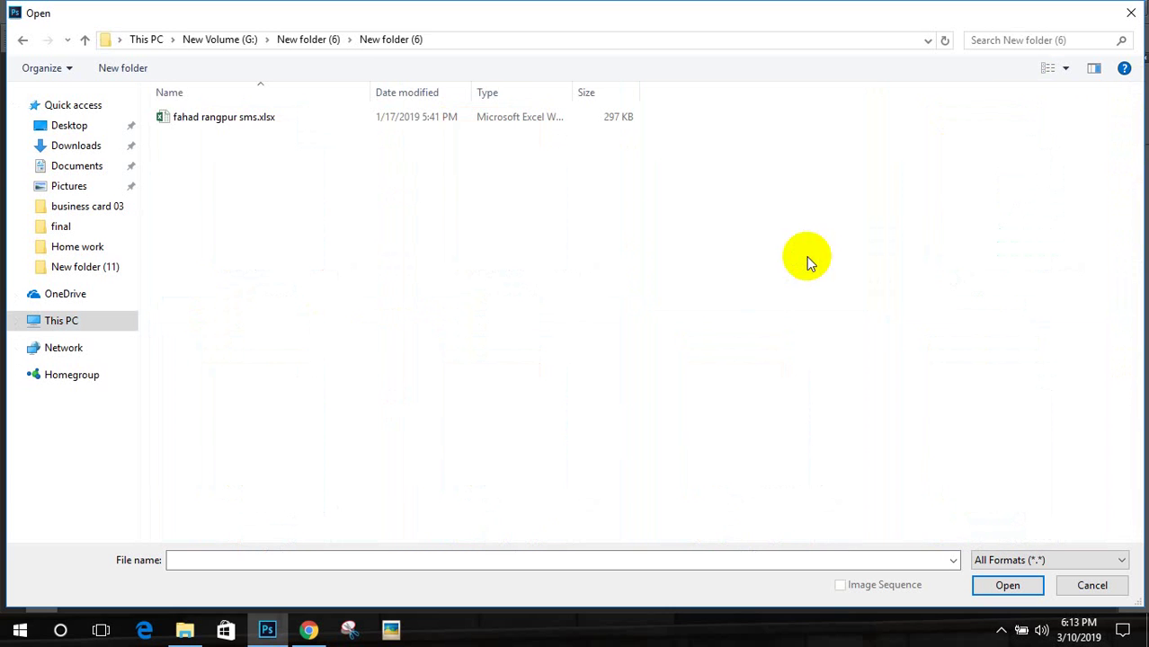
{"action": "left_click", "coordinate": [83, 43]}
{"action": "left_click", "coordinate": [1134, 176]}
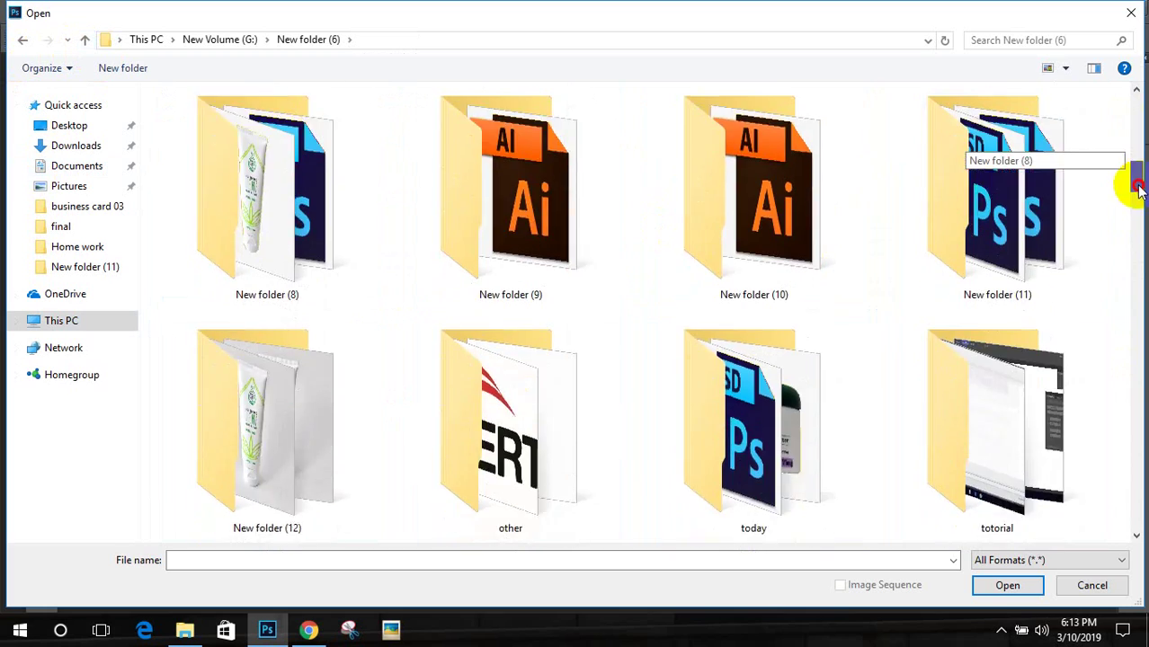
{"action": "left_click_drag", "start_coordinate": [1137, 187], "coordinate": [1137, 112]}
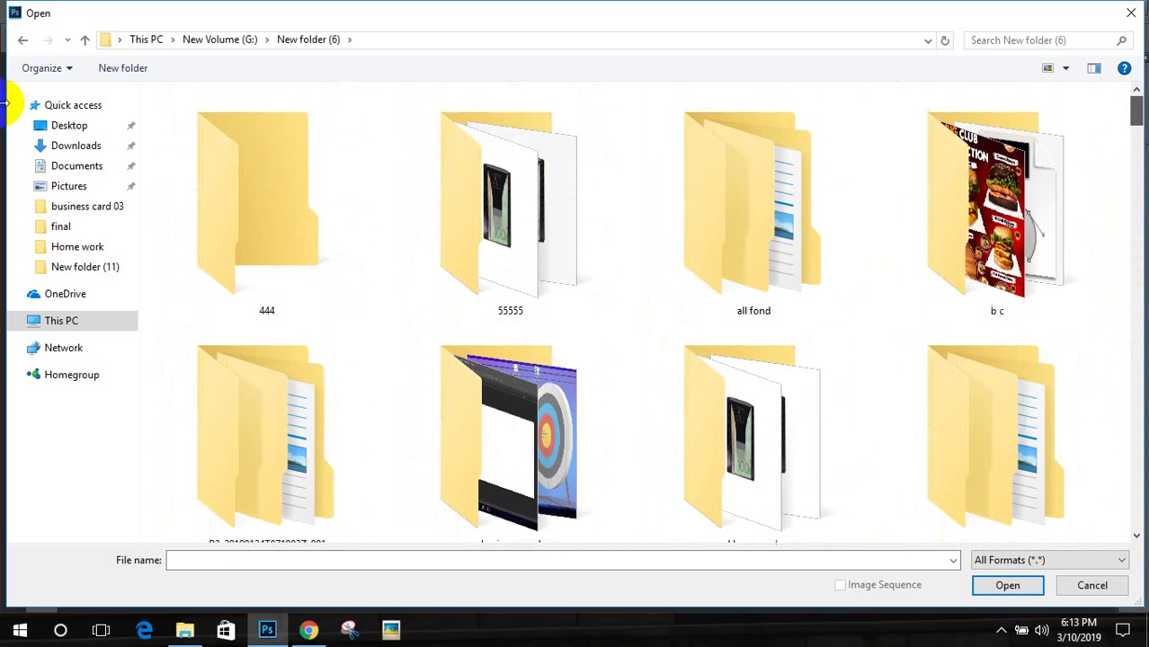
{"action": "left_click", "coordinate": [22, 40]}
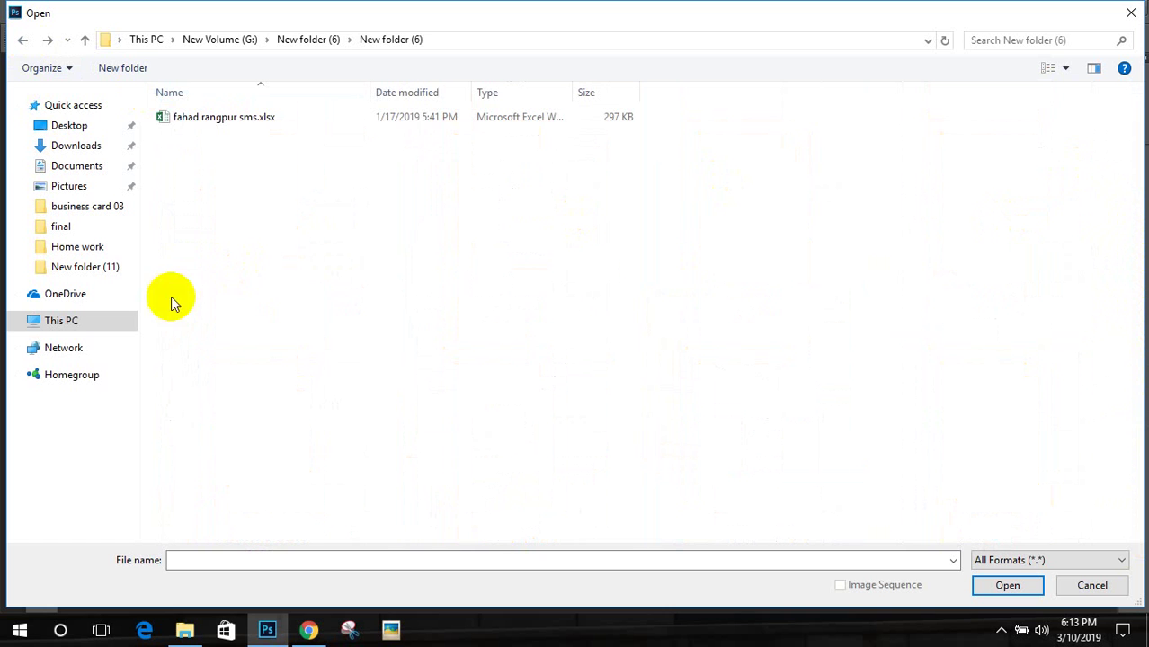
Step: Return to the drive list and open New folder (6) on New Volume (G:) again
{"action": "left_click", "coordinate": [101, 328]}
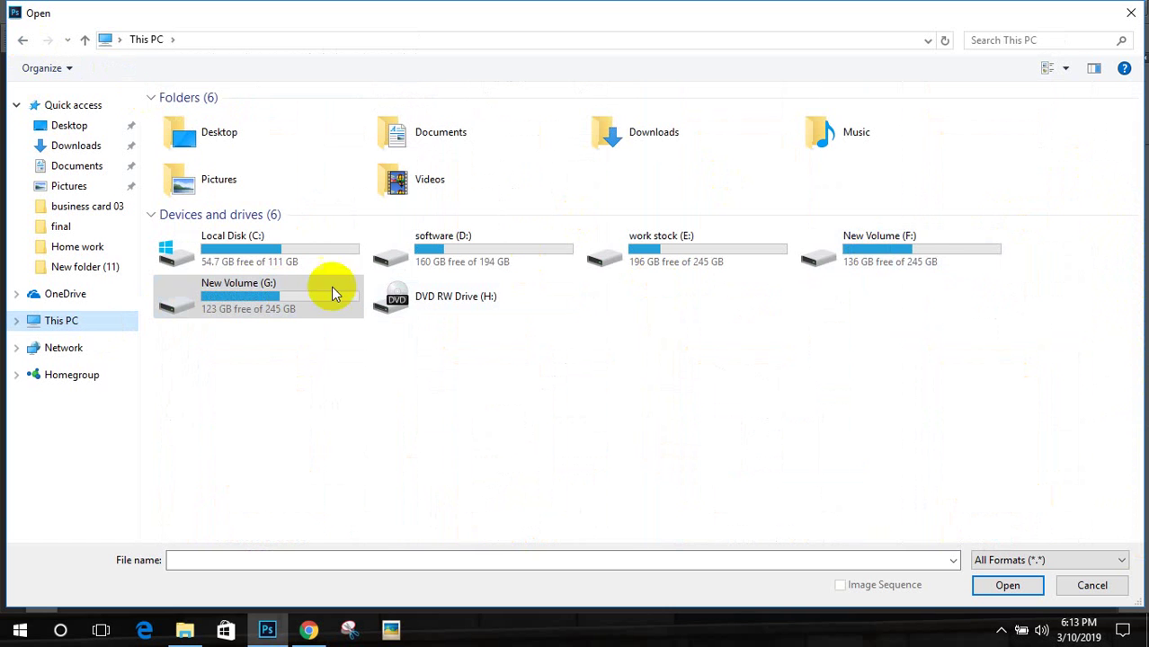
{"action": "double_click", "coordinate": [284, 304]}
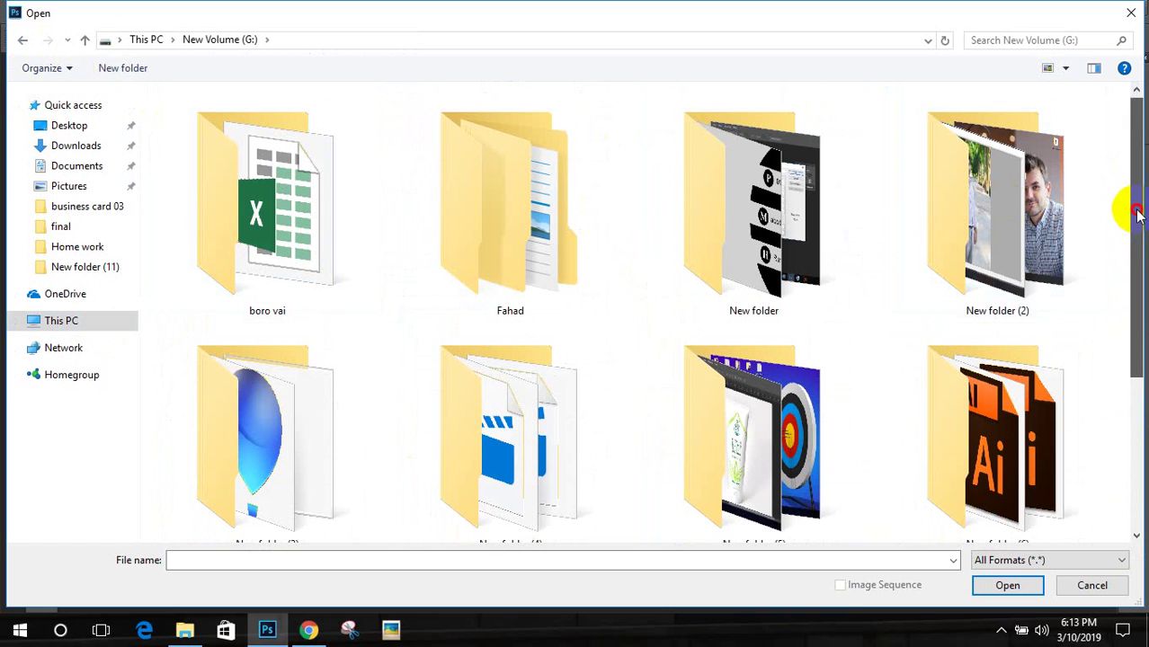
{"action": "left_click_drag", "start_coordinate": [1136, 210], "coordinate": [1139, 377]}
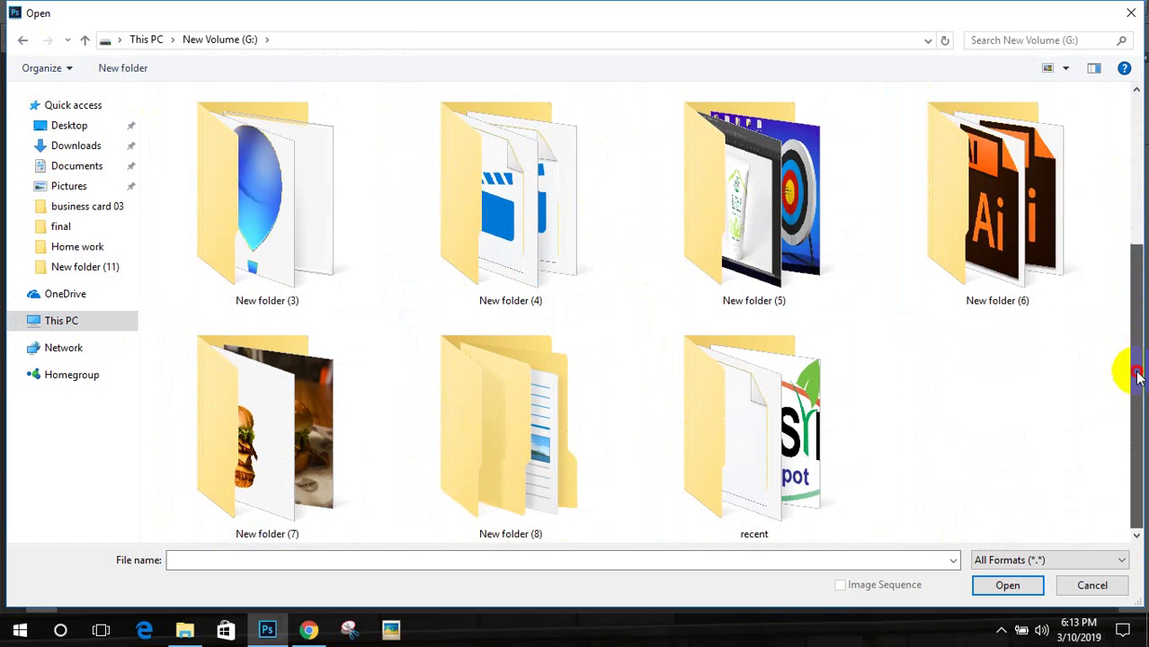
{"action": "double_click", "coordinate": [1003, 216]}
Step: Search New folder (6) for an image and open the fat-man-is-transformed-into-an-athlete PNG from its "other" subfolder
{"action": "scroll", "coordinate": [761, 222], "scroll_direction": "down", "scroll_amount": 5}
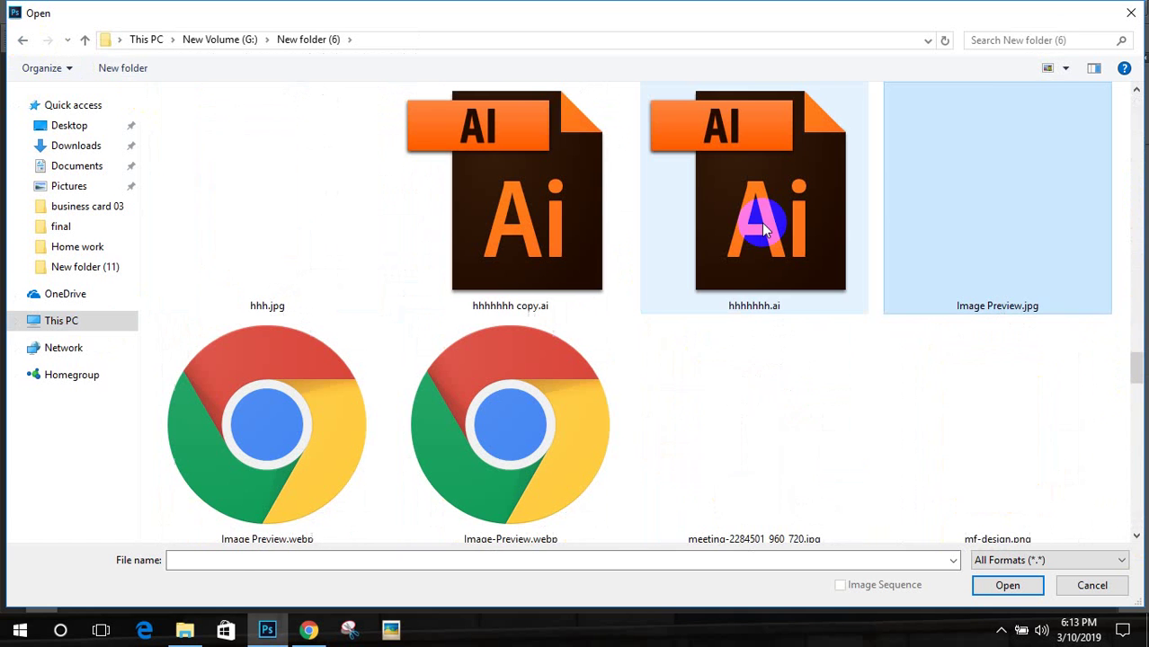
{"action": "left_click", "coordinate": [904, 195]}
{"action": "left_click", "coordinate": [846, 201]}
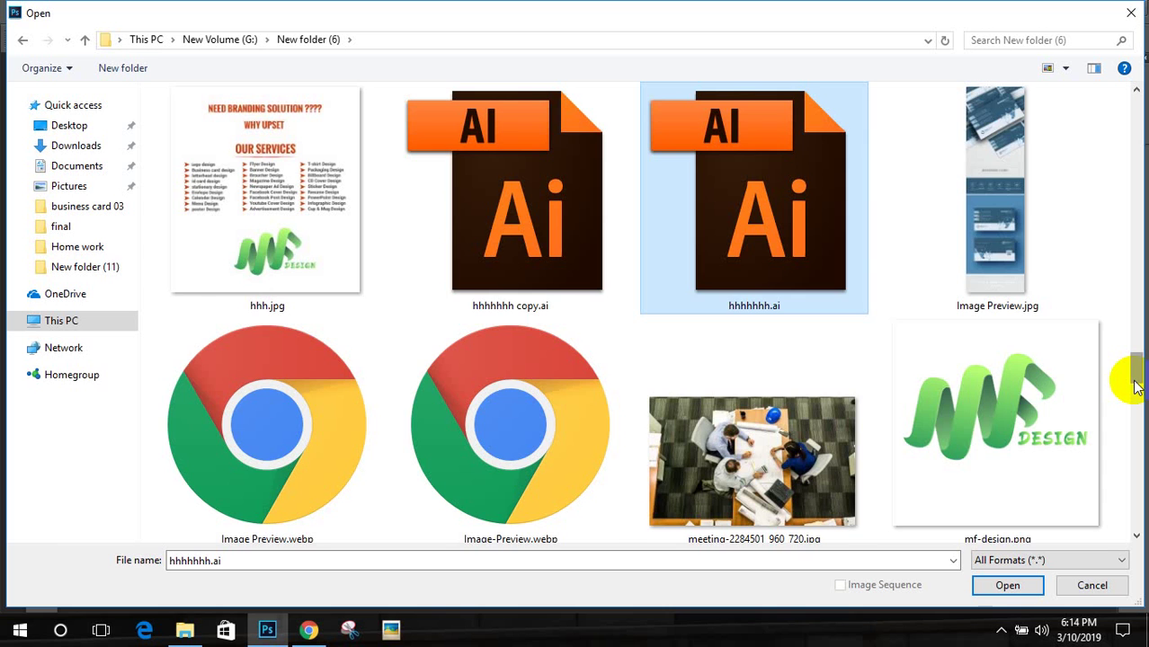
{"action": "left_click_drag", "start_coordinate": [1134, 382], "coordinate": [1137, 99]}
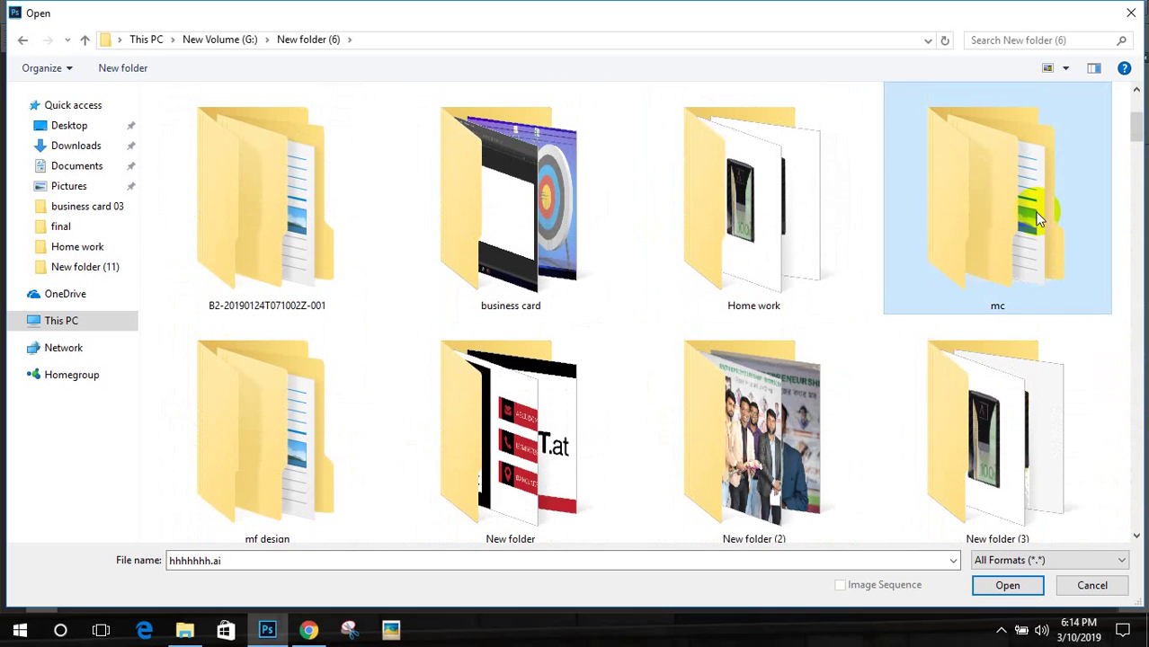
{"action": "scroll", "coordinate": [1037, 216], "scroll_direction": "down", "scroll_amount": 5}
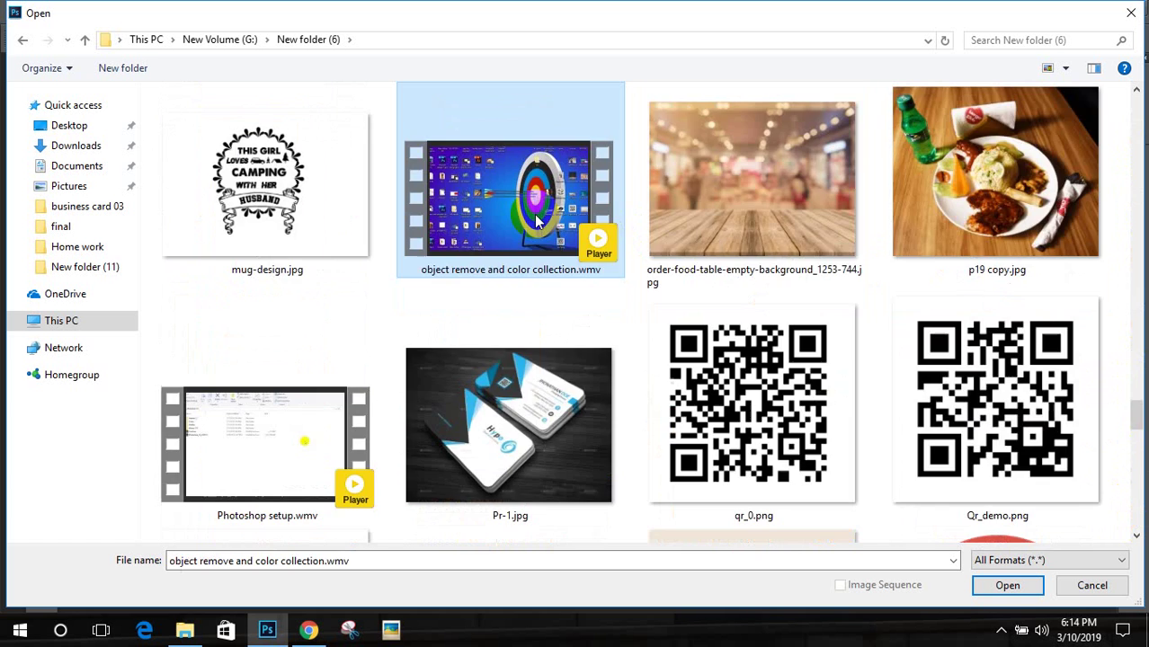
{"action": "left_click", "coordinate": [757, 193]}
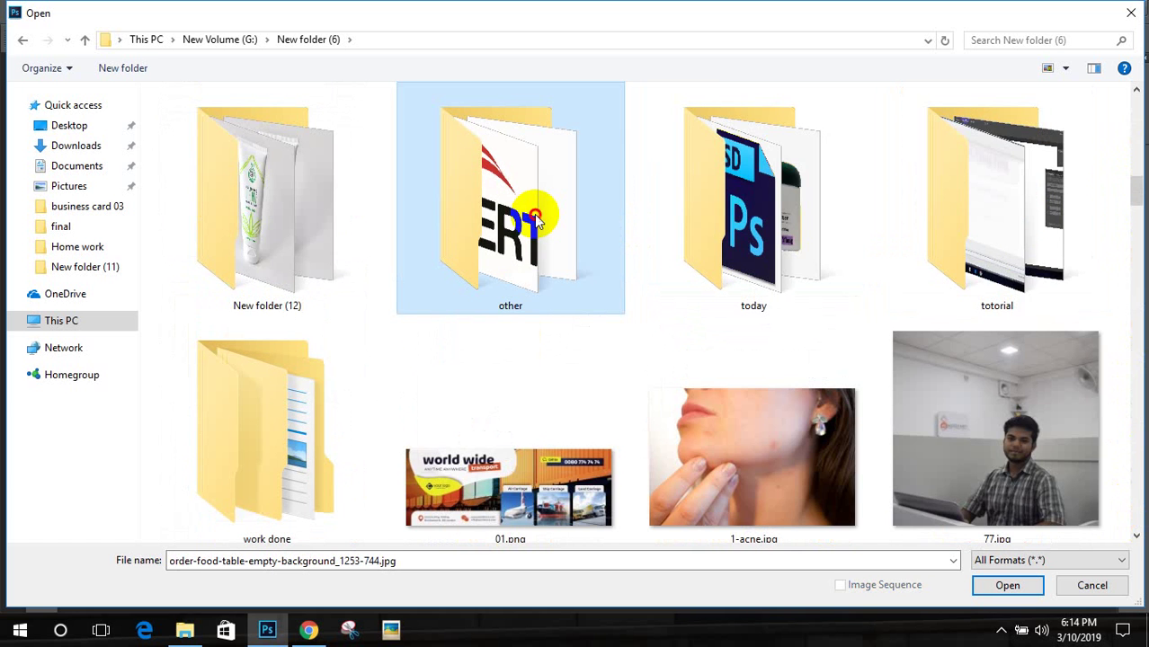
{"action": "double_click", "coordinate": [534, 214]}
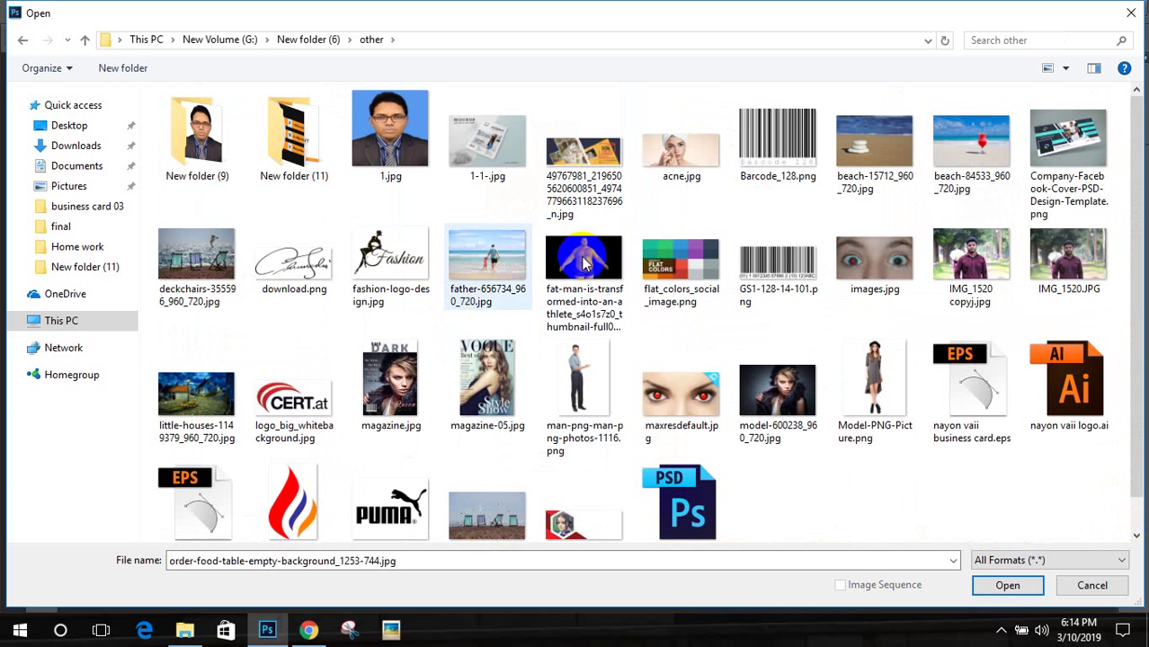
{"action": "double_click", "coordinate": [526, 261]}
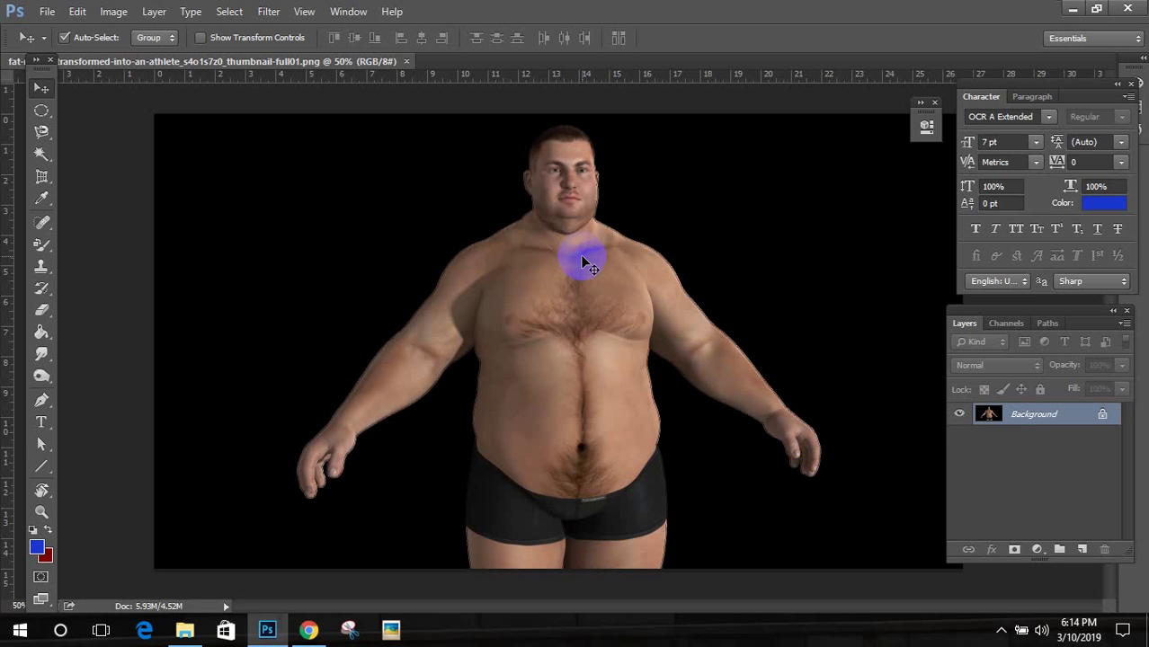
Step: Start the Liquify filter on the image and select the Forward Warp tool
{"action": "left_click", "coordinate": [269, 11]}
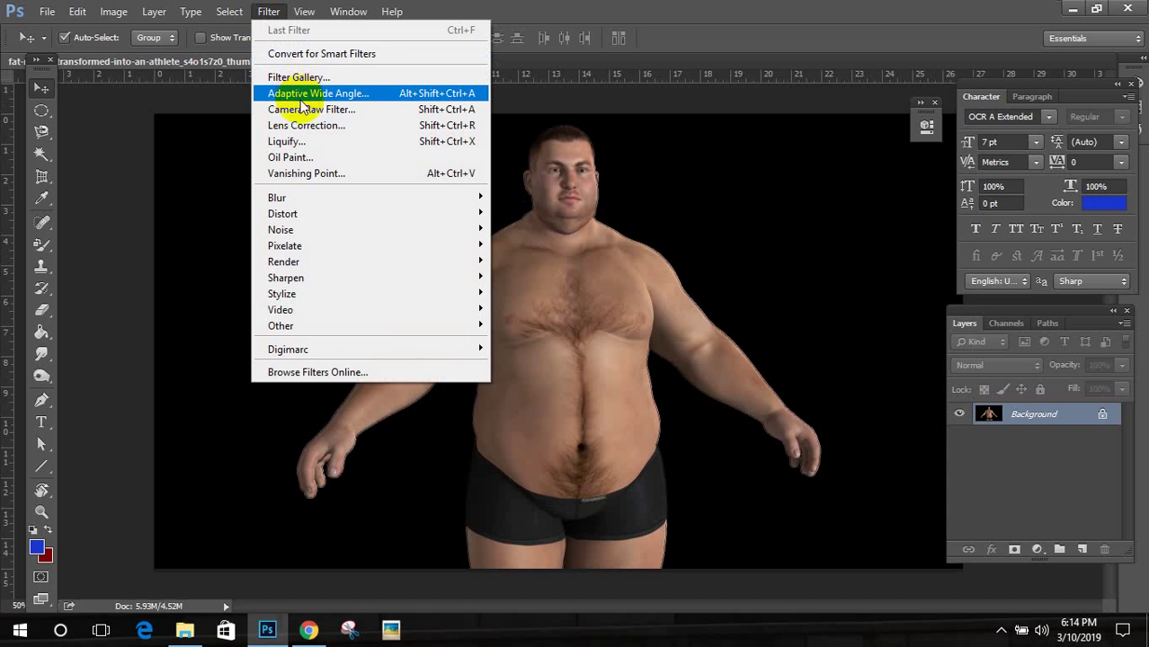
{"action": "left_click", "coordinate": [308, 141]}
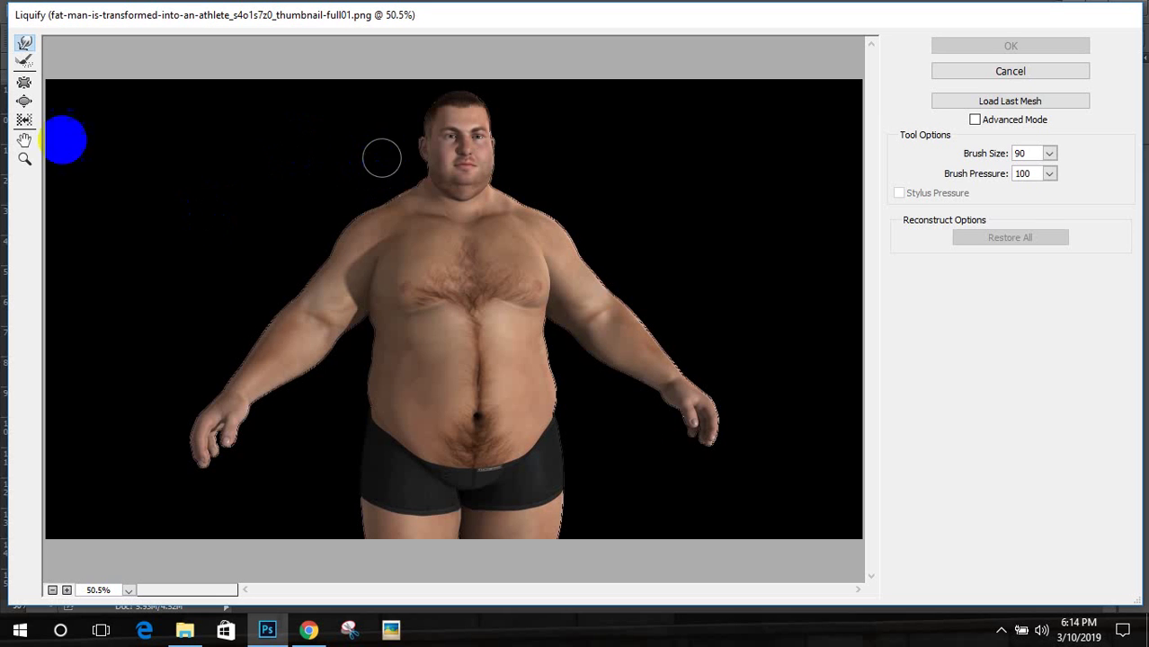
{"action": "left_click", "coordinate": [24, 47]}
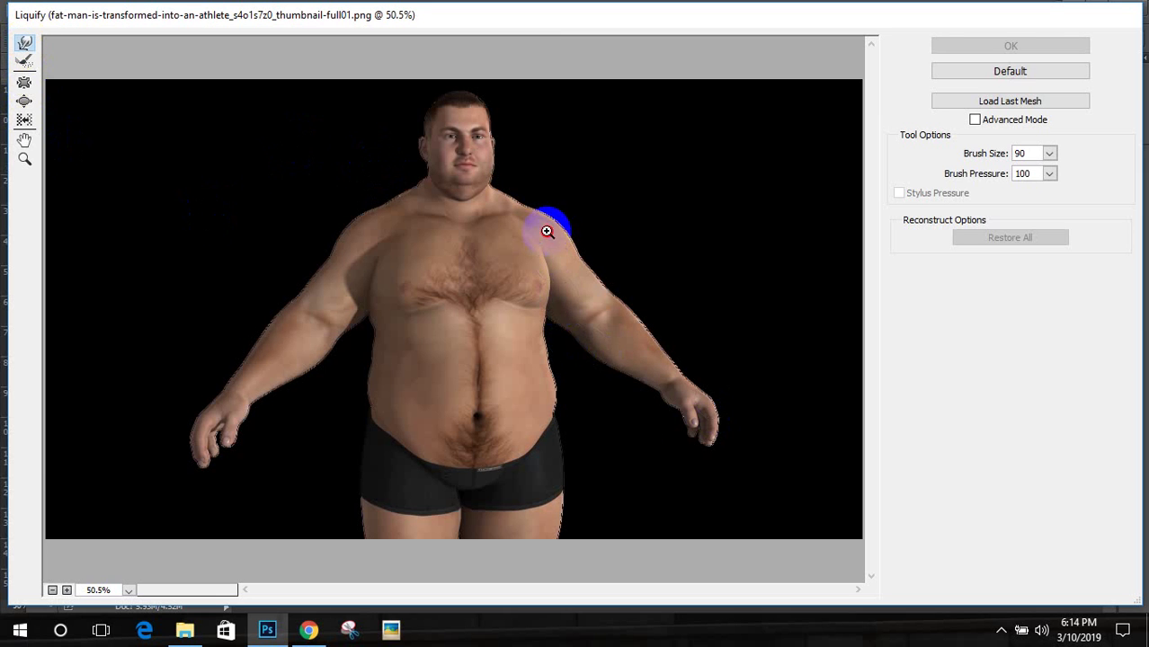
Step: Try to push in the man's left shoulder with a warp brush of size 90, and undo the warp
{"action": "scroll", "coordinate": [545, 231], "scroll_direction": "up", "scroll_amount": 2}
{"action": "left_click_drag", "start_coordinate": [339, 381], "coordinate": [488, 318]}
{"action": "left_click_drag", "start_coordinate": [532, 221], "coordinate": [496, 277]}
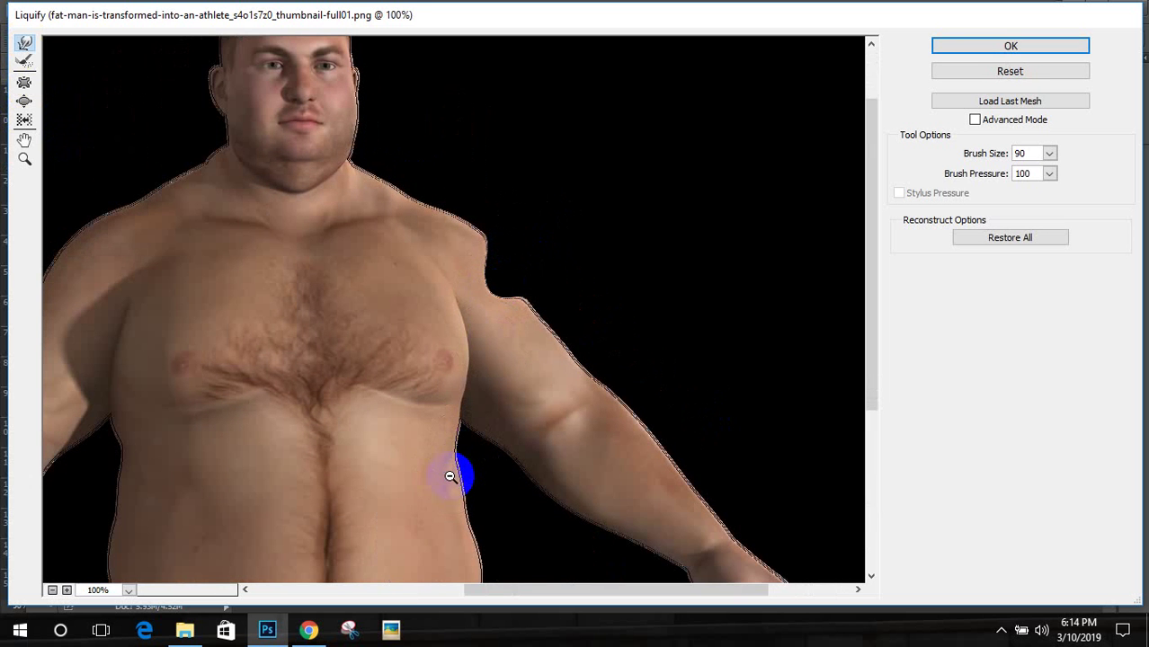
{"action": "key", "text": "ctrl+z"}
Step: Set the warp brush size to 100 and push in the outline of the man's left shoulder at 300% zoom
{"action": "scroll", "coordinate": [457, 211], "scroll_direction": "up", "scroll_amount": 1}
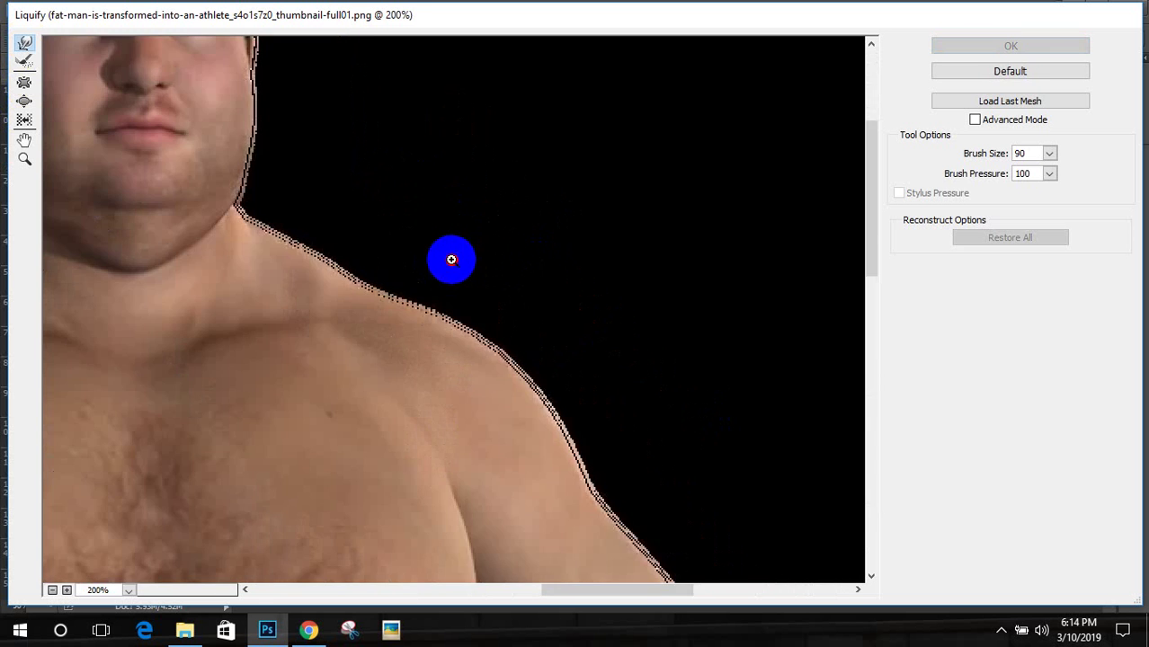
{"action": "scroll", "coordinate": [476, 216], "scroll_direction": "up", "scroll_amount": 1}
{"action": "key", "text": "bracketright"}
{"action": "key", "text": "bracketright"}
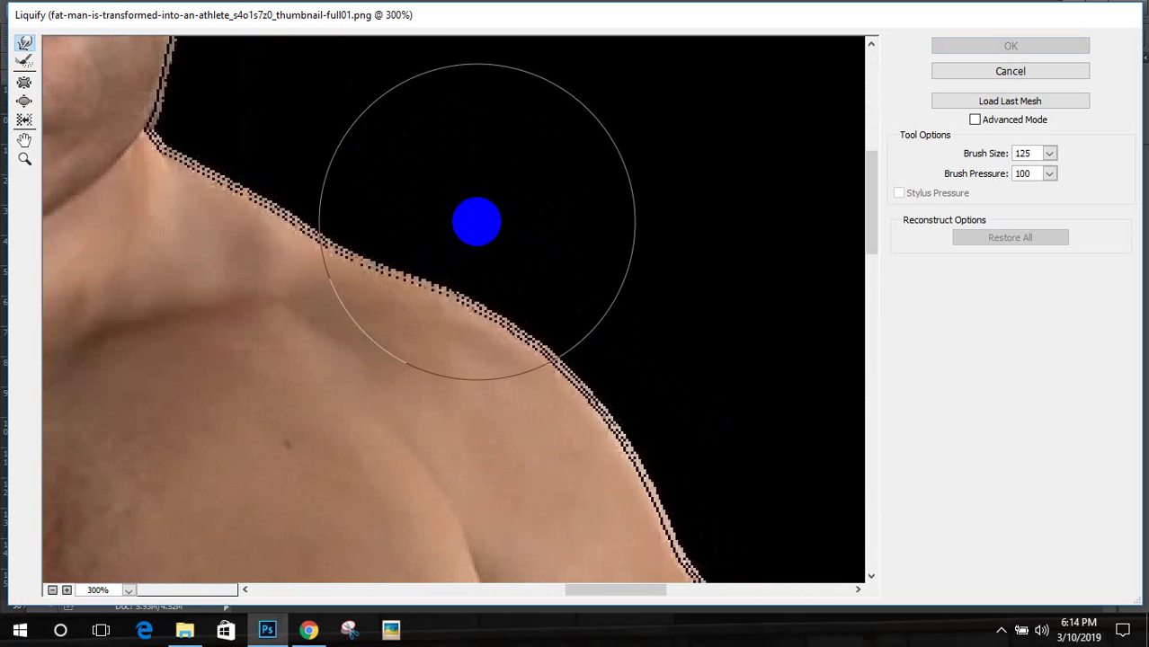
{"action": "key", "text": "bracketleft"}
{"action": "key", "text": "bracketleft"}
{"action": "key", "text": "bracketright"}
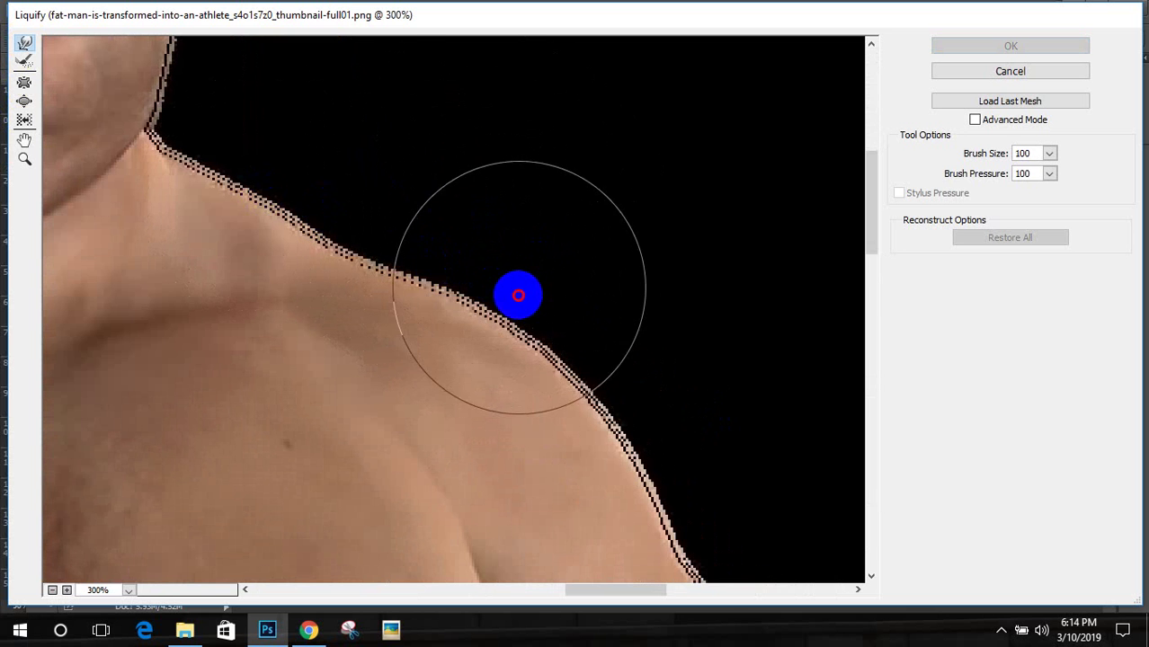
{"action": "mouse_move", "coordinate": [518, 293]}
{"action": "left_mouse_down"}
{"action": "mouse_move", "coordinate": [570, 335]}
{"action": "mouse_move", "coordinate": [563, 357]}
{"action": "mouse_move", "coordinate": [614, 403]}
{"action": "mouse_move", "coordinate": [607, 416]}
{"action": "mouse_move", "coordinate": [640, 411]}
{"action": "mouse_move", "coordinate": [571, 265]}
{"action": "mouse_move", "coordinate": [613, 359]}
{"action": "mouse_move", "coordinate": [667, 397]}
{"action": "left_mouse_up"}
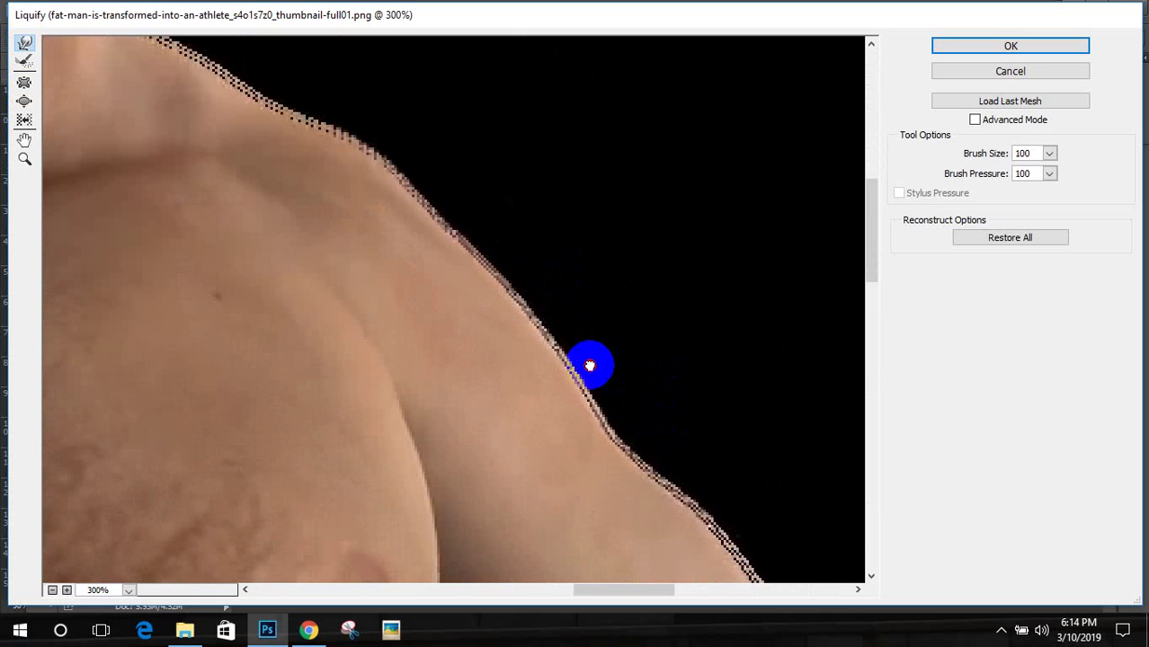
Step: Slim the man's left arm by warping its outline from the upper arm down to the hand and along the underside
{"action": "left_click_drag", "start_coordinate": [590, 364], "coordinate": [513, 225]}
{"action": "mouse_move", "coordinate": [551, 321]}
{"action": "left_mouse_down"}
{"action": "mouse_move", "coordinate": [627, 405]}
{"action": "mouse_move", "coordinate": [668, 424]}
{"action": "mouse_move", "coordinate": [672, 464]}
{"action": "left_mouse_up"}
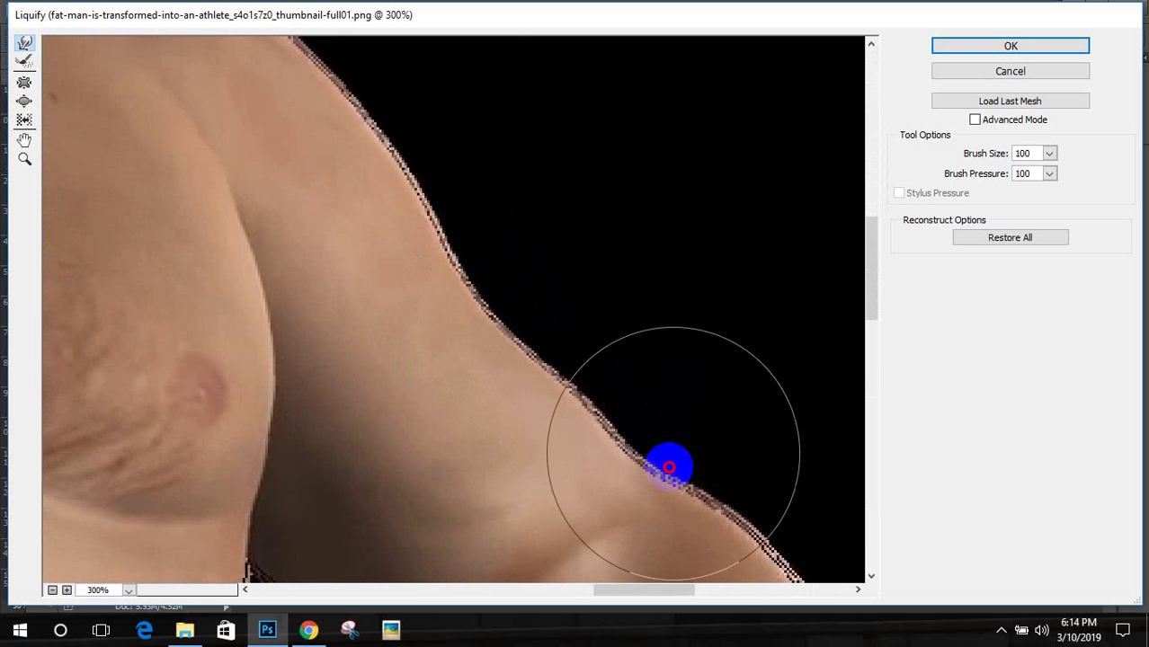
{"action": "mouse_move", "coordinate": [615, 390]}
{"action": "left_mouse_down"}
{"action": "mouse_move", "coordinate": [539, 274]}
{"action": "mouse_move", "coordinate": [508, 198]}
{"action": "left_mouse_up"}
{"action": "mouse_move", "coordinate": [457, 166]}
{"action": "left_mouse_down"}
{"action": "mouse_move", "coordinate": [621, 262]}
{"action": "mouse_move", "coordinate": [607, 280]}
{"action": "mouse_move", "coordinate": [655, 310]}
{"action": "mouse_move", "coordinate": [649, 345]}
{"action": "mouse_move", "coordinate": [722, 380]}
{"action": "mouse_move", "coordinate": [715, 406]}
{"action": "mouse_move", "coordinate": [755, 457]}
{"action": "mouse_move", "coordinate": [567, 278]}
{"action": "mouse_move", "coordinate": [534, 210]}
{"action": "mouse_move", "coordinate": [568, 252]}
{"action": "mouse_move", "coordinate": [571, 283]}
{"action": "mouse_move", "coordinate": [620, 307]}
{"action": "mouse_move", "coordinate": [621, 337]}
{"action": "mouse_move", "coordinate": [694, 370]}
{"action": "mouse_move", "coordinate": [701, 400]}
{"action": "mouse_move", "coordinate": [736, 424]}
{"action": "mouse_move", "coordinate": [750, 468]}
{"action": "mouse_move", "coordinate": [684, 361]}
{"action": "mouse_move", "coordinate": [656, 270]}
{"action": "mouse_move", "coordinate": [774, 347]}
{"action": "mouse_move", "coordinate": [614, 193]}
{"action": "mouse_move", "coordinate": [721, 280]}
{"action": "left_mouse_up"}
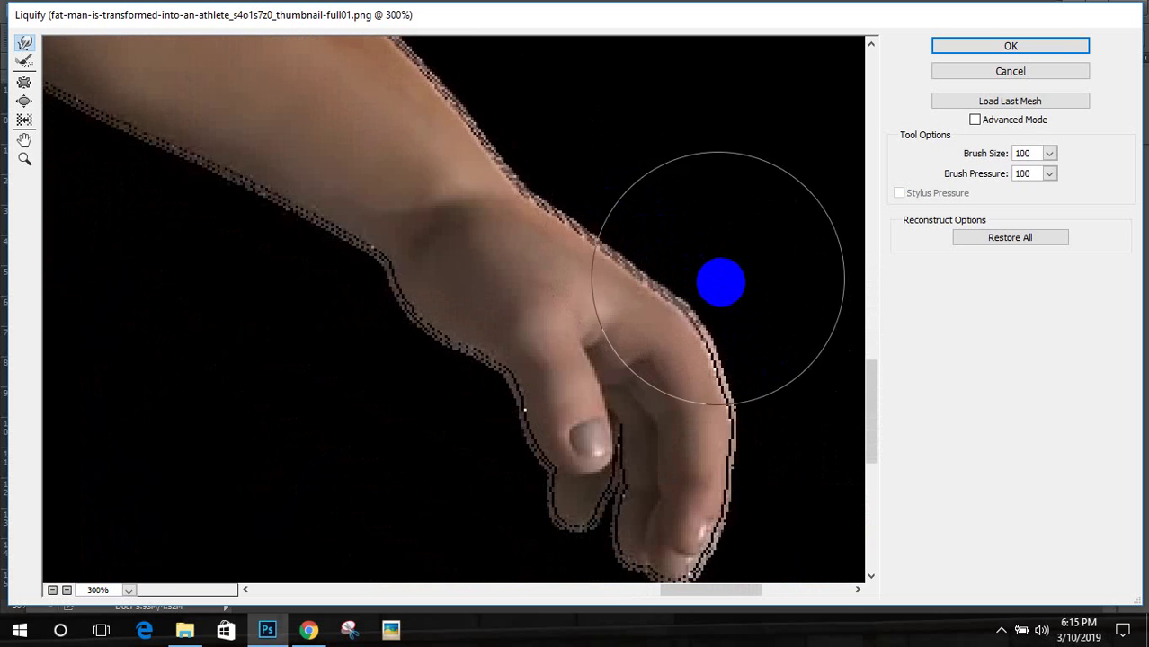
{"action": "mouse_move", "coordinate": [750, 323]}
{"action": "left_mouse_down"}
{"action": "mouse_move", "coordinate": [739, 336]}
{"action": "mouse_move", "coordinate": [744, 403]}
{"action": "mouse_move", "coordinate": [698, 268]}
{"action": "left_mouse_up"}
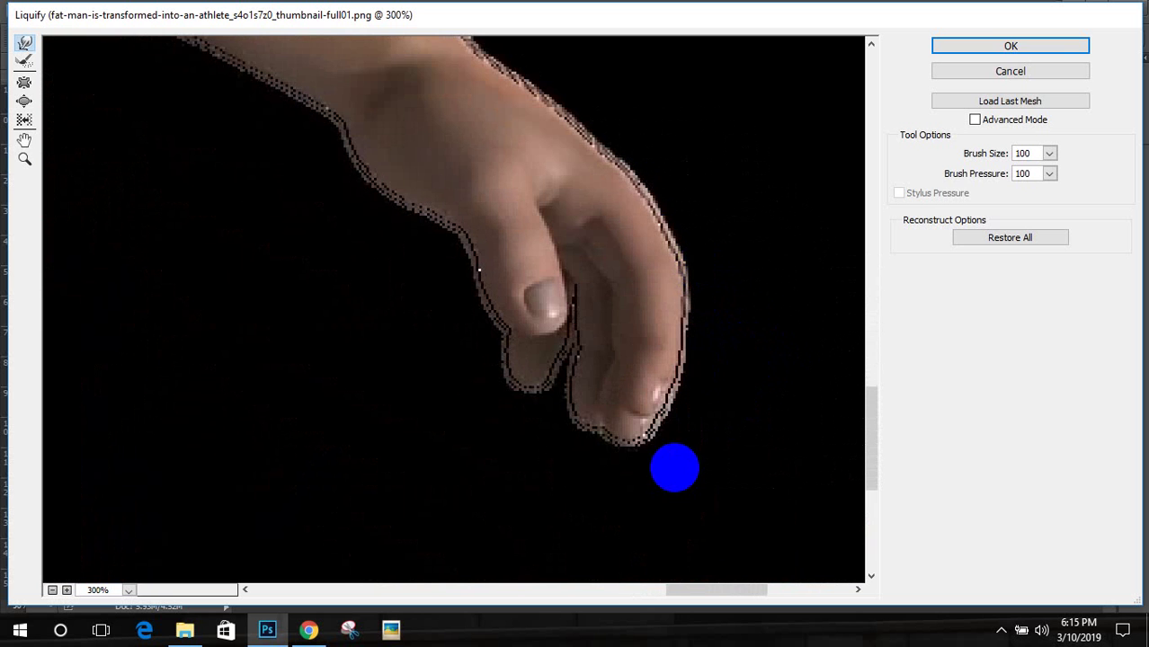
{"action": "left_click_drag", "start_coordinate": [665, 446], "coordinate": [565, 446]}
{"action": "mouse_move", "coordinate": [375, 354]}
{"action": "left_mouse_down"}
{"action": "mouse_move", "coordinate": [470, 287]}
{"action": "mouse_move", "coordinate": [545, 361]}
{"action": "mouse_move", "coordinate": [515, 298]}
{"action": "mouse_move", "coordinate": [416, 255]}
{"action": "mouse_move", "coordinate": [401, 205]}
{"action": "mouse_move", "coordinate": [383, 194]}
{"action": "mouse_move", "coordinate": [530, 301]}
{"action": "mouse_move", "coordinate": [595, 387]}
{"action": "mouse_move", "coordinate": [572, 350]}
{"action": "mouse_move", "coordinate": [422, 245]}
{"action": "mouse_move", "coordinate": [408, 197]}
{"action": "left_mouse_up"}
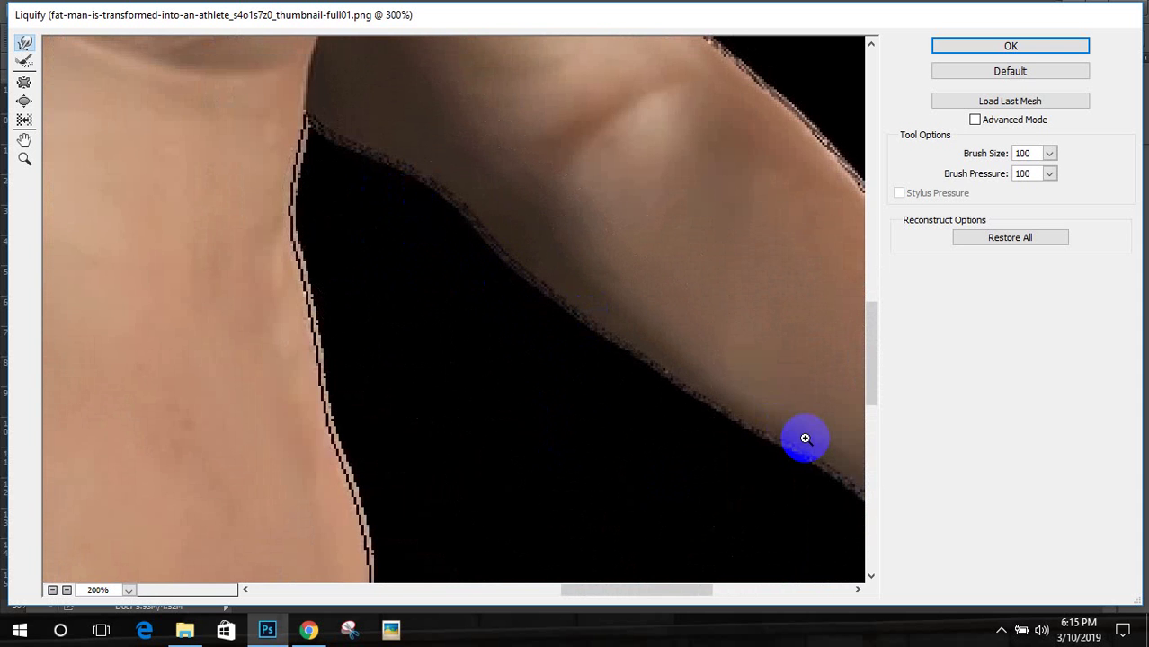
Step: Push in the belly outline on the man's left side with the Forward Warp tool at brush size 100
{"action": "scroll", "coordinate": [804, 438], "scroll_direction": "down", "scroll_amount": 5}
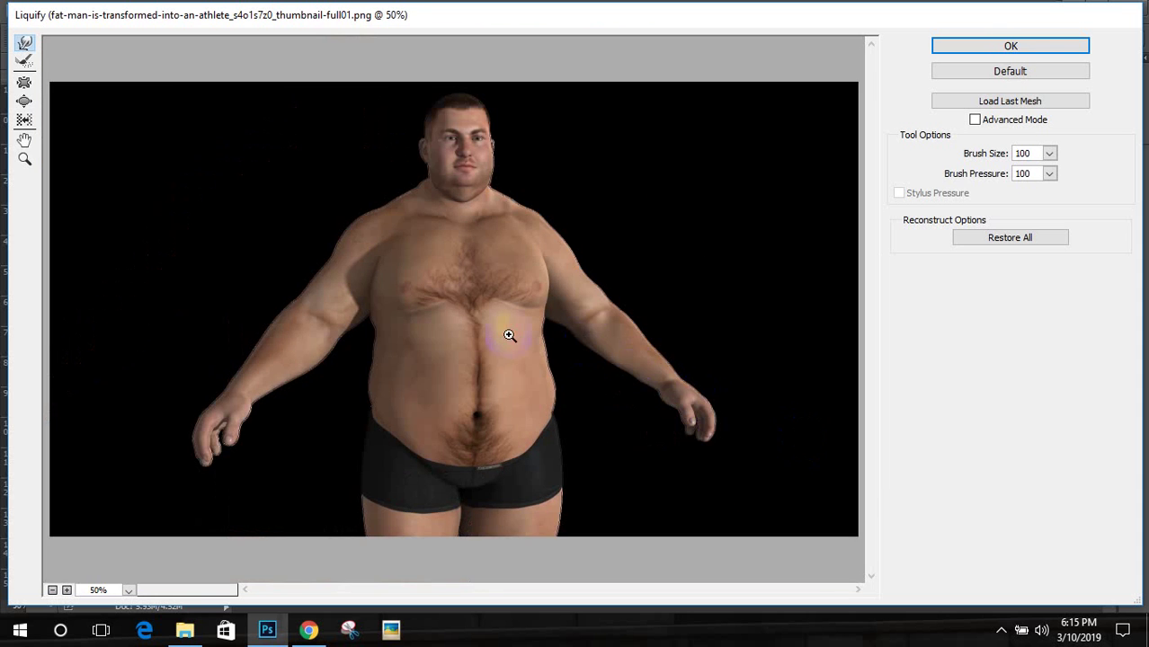
{"action": "scroll", "coordinate": [509, 335], "scroll_direction": "up", "scroll_amount": 4}
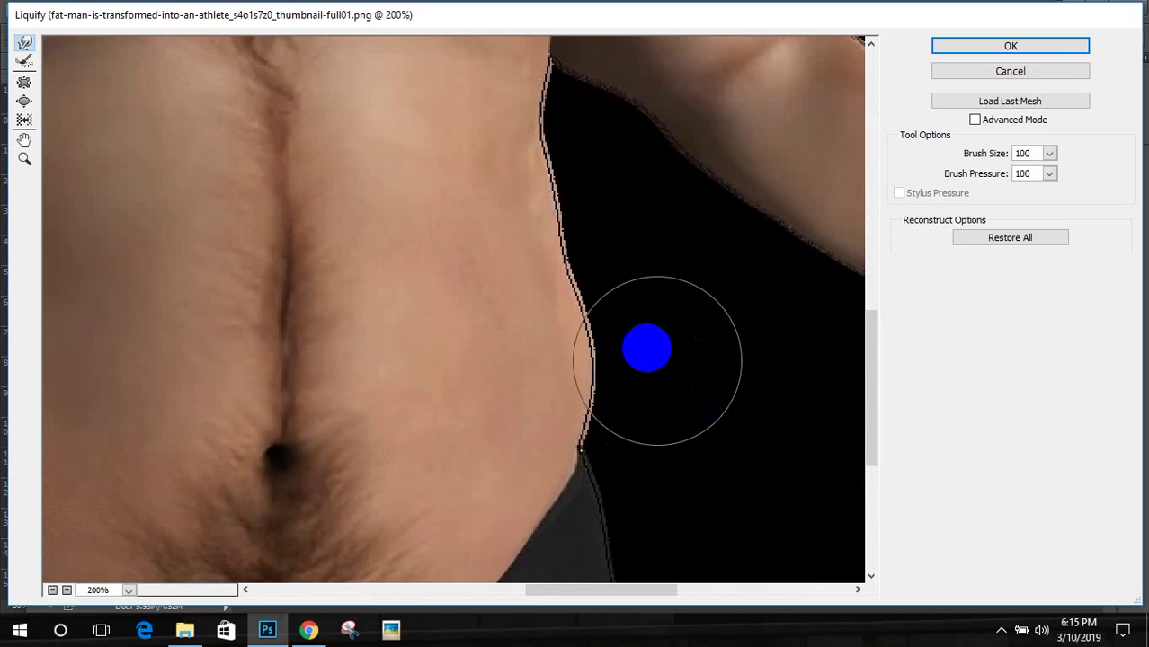
{"action": "left_click_drag", "start_coordinate": [657, 360], "coordinate": [618, 347]}
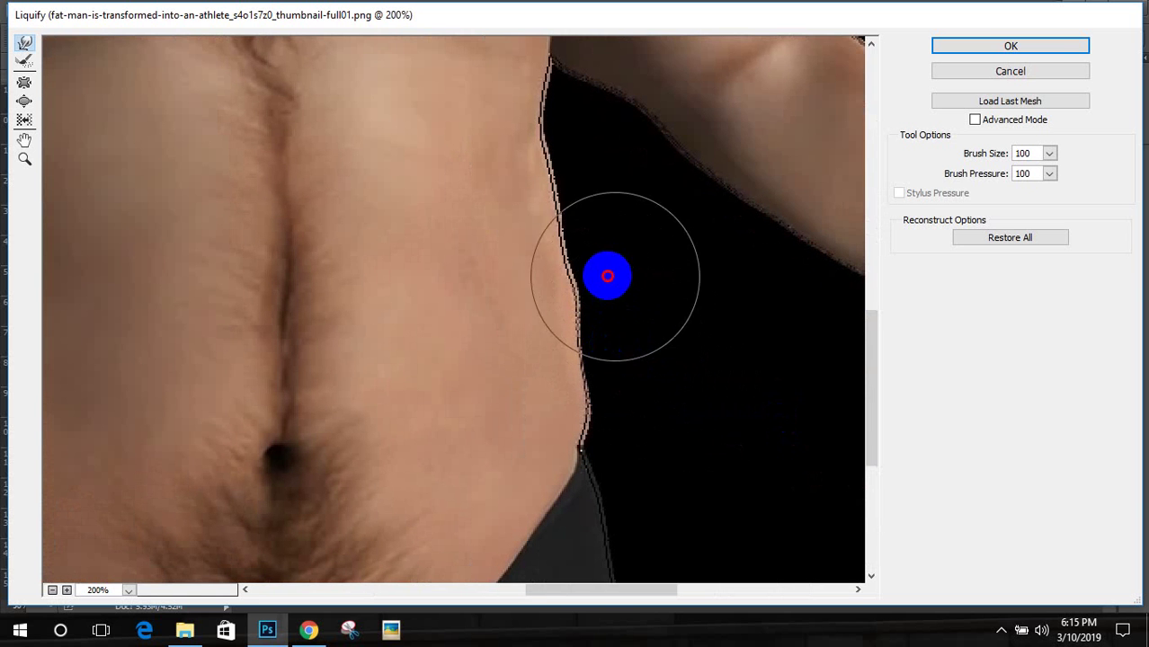
{"action": "mouse_move", "coordinate": [608, 276]}
{"action": "left_mouse_down"}
{"action": "mouse_move", "coordinate": [605, 215]}
{"action": "mouse_move", "coordinate": [570, 186]}
{"action": "mouse_move", "coordinate": [589, 298]}
{"action": "left_mouse_up"}
{"action": "mouse_move", "coordinate": [614, 357]}
{"action": "left_mouse_down"}
{"action": "mouse_move", "coordinate": [620, 406]}
{"action": "mouse_move", "coordinate": [609, 413]}
{"action": "mouse_move", "coordinate": [579, 299]}
{"action": "mouse_move", "coordinate": [607, 325]}
{"action": "left_mouse_up"}
Step: Warp the outline of the man's left hip and lower waist inward with the size 100 brush
{"action": "scroll", "coordinate": [607, 325], "scroll_direction": "down", "scroll_amount": 5}
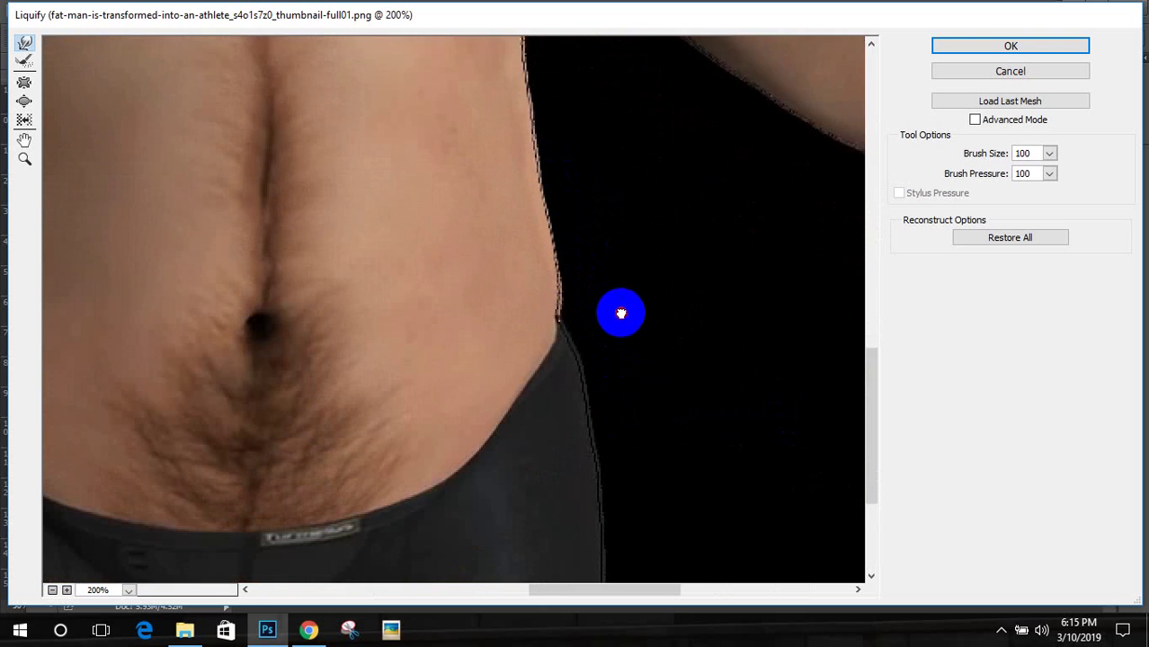
{"action": "left_click_drag", "start_coordinate": [580, 193], "coordinate": [566, 159]}
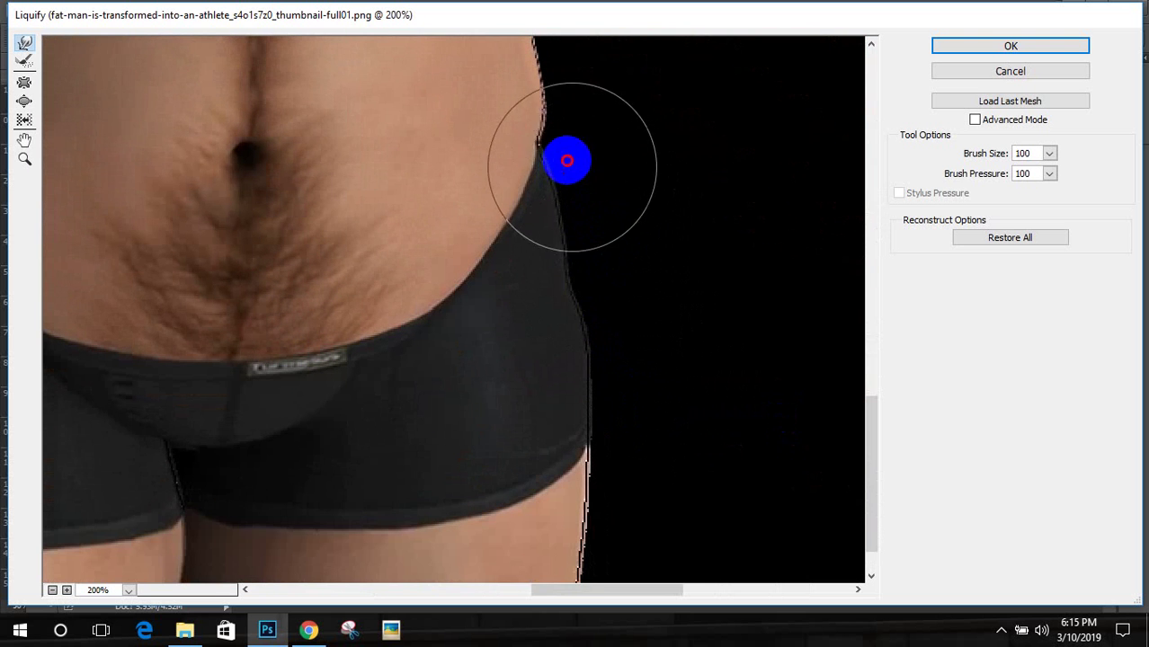
{"action": "mouse_move", "coordinate": [616, 310]}
{"action": "left_mouse_down"}
{"action": "mouse_move", "coordinate": [611, 454]}
{"action": "mouse_move", "coordinate": [636, 500]}
{"action": "mouse_move", "coordinate": [746, 437]}
{"action": "left_mouse_up"}
{"action": "scroll", "coordinate": [719, 396], "scroll_direction": "up", "scroll_amount": 4}
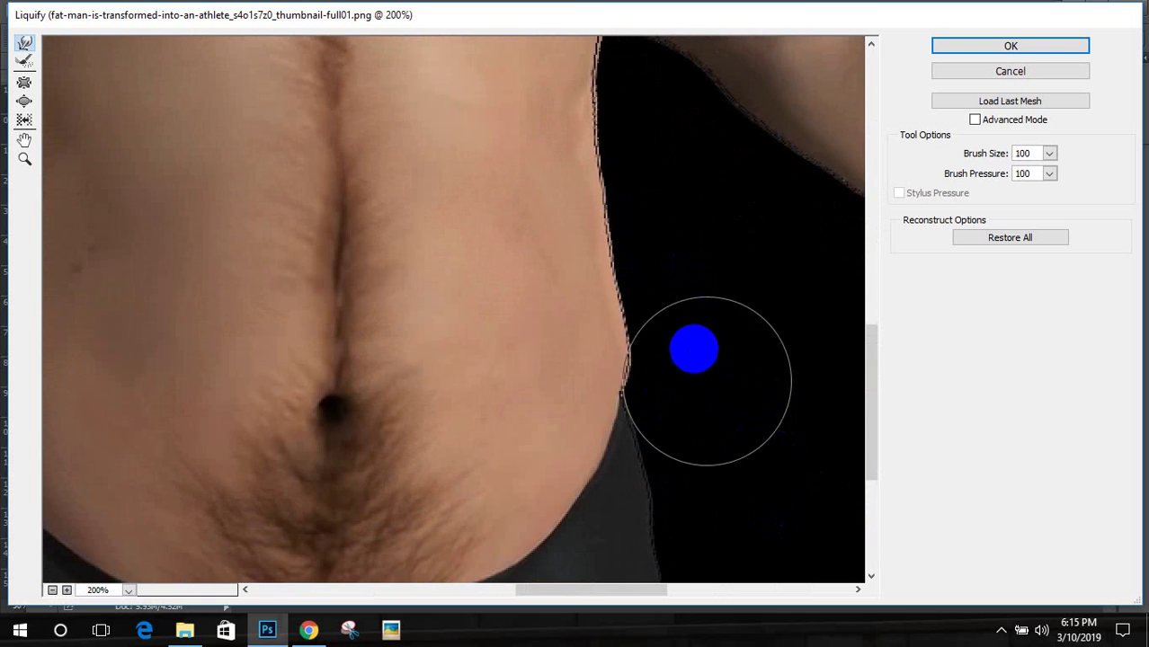
{"action": "mouse_move", "coordinate": [692, 346]}
{"action": "left_mouse_down"}
{"action": "mouse_move", "coordinate": [659, 341]}
{"action": "mouse_move", "coordinate": [642, 396]}
{"action": "mouse_move", "coordinate": [628, 373]}
{"action": "mouse_move", "coordinate": [659, 288]}
{"action": "mouse_move", "coordinate": [637, 181]}
{"action": "left_mouse_up"}
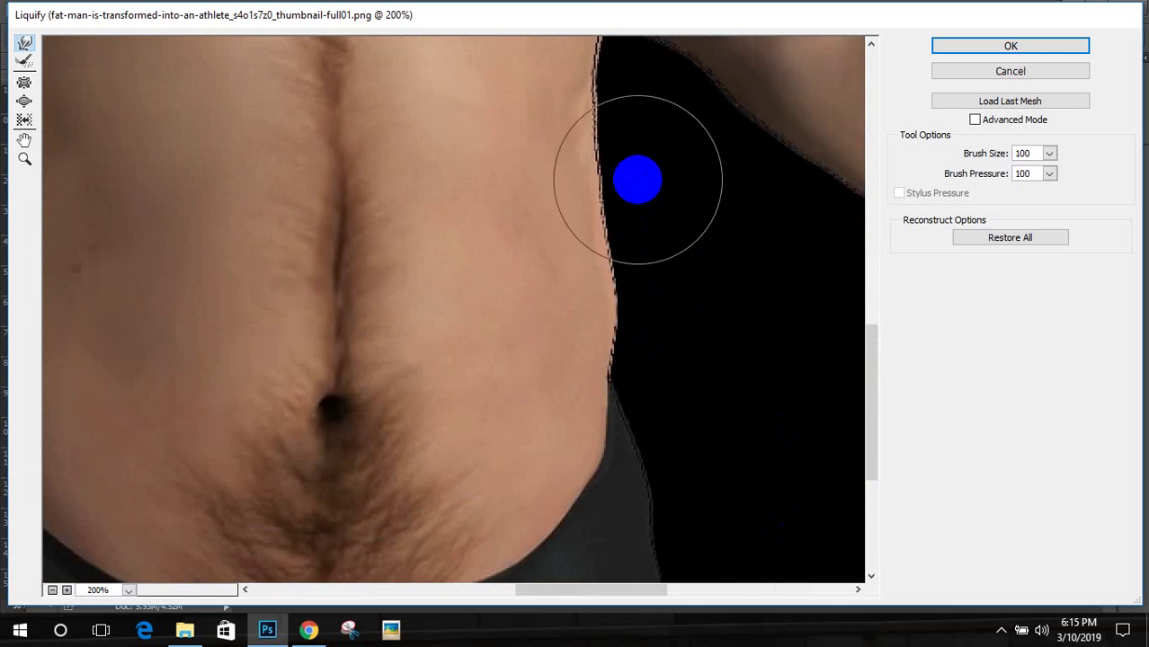
Step: Push in the waist outline on the man's right side below the arm with the Forward Warp tool
{"action": "scroll", "coordinate": [638, 180], "scroll_direction": "down", "scroll_amount": 3}
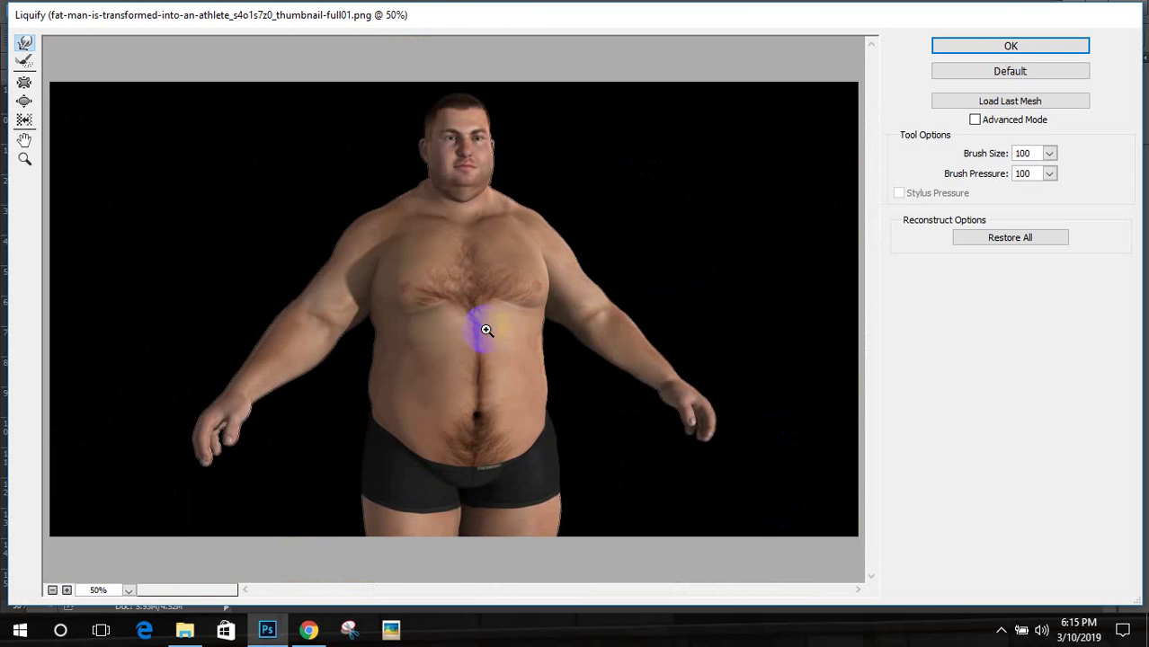
{"action": "scroll", "coordinate": [482, 329], "scroll_direction": "up", "scroll_amount": 1}
{"action": "scroll", "coordinate": [542, 398], "scroll_direction": "left", "scroll_amount": 1}
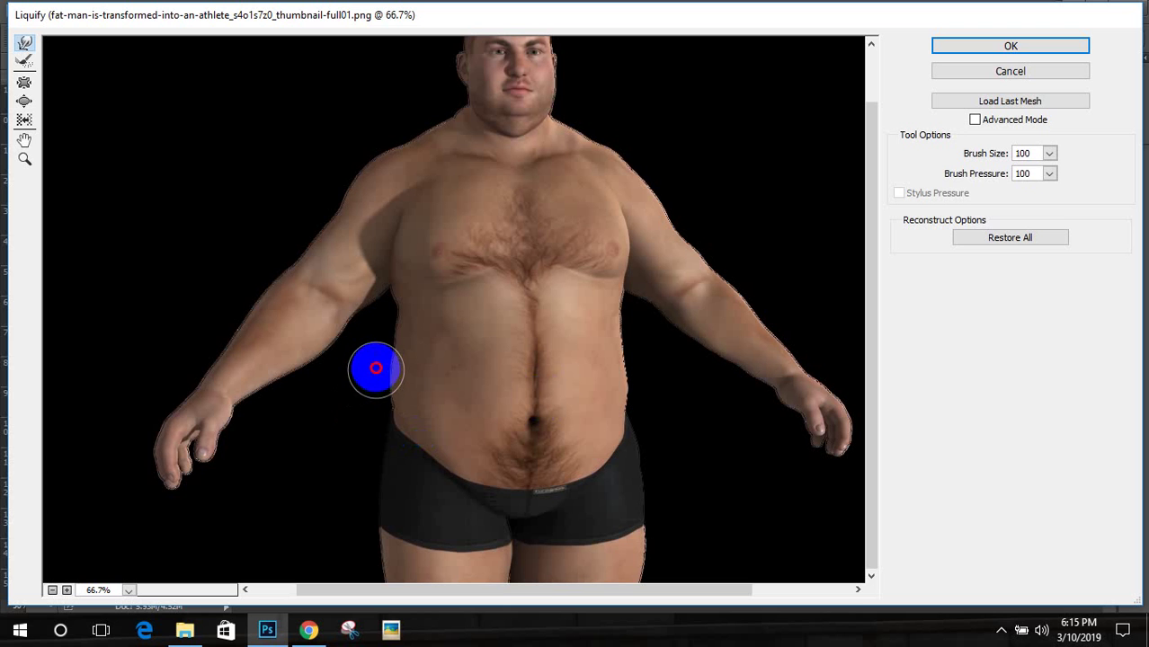
{"action": "mouse_move", "coordinate": [375, 368]}
{"action": "left_mouse_down"}
{"action": "mouse_move", "coordinate": [377, 341]}
{"action": "mouse_move", "coordinate": [385, 388]}
{"action": "left_mouse_up"}
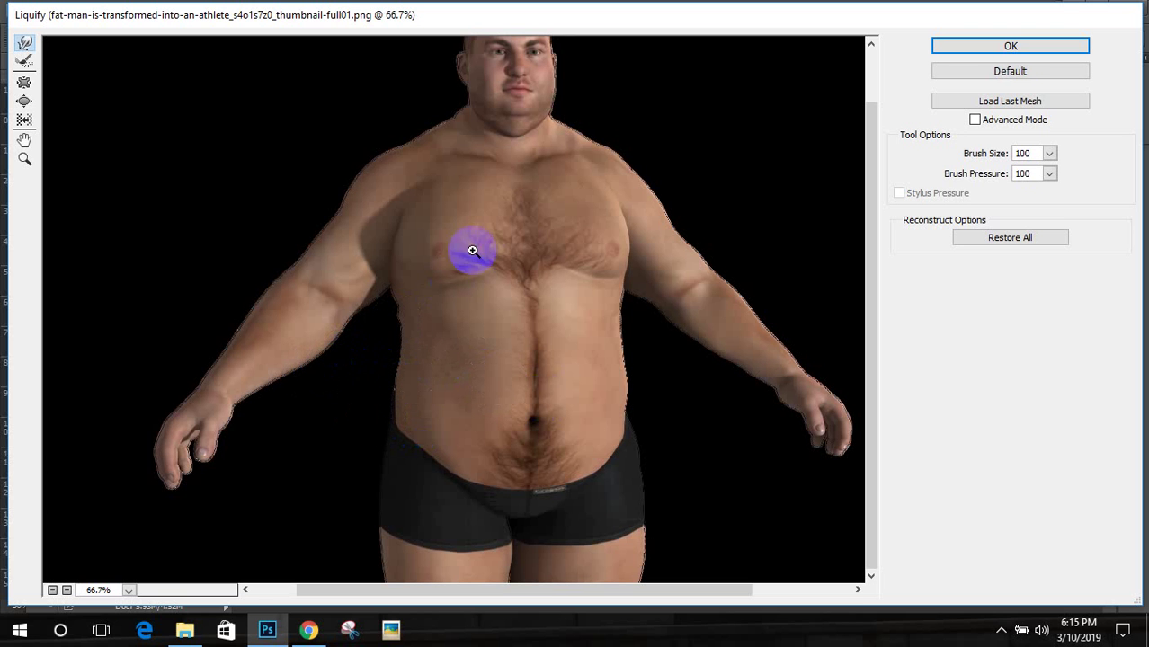
{"action": "left_click", "coordinate": [547, 147], "text": "ctrl"}
{"action": "left_click_drag", "start_coordinate": [546, 147], "coordinate": [644, 214]}
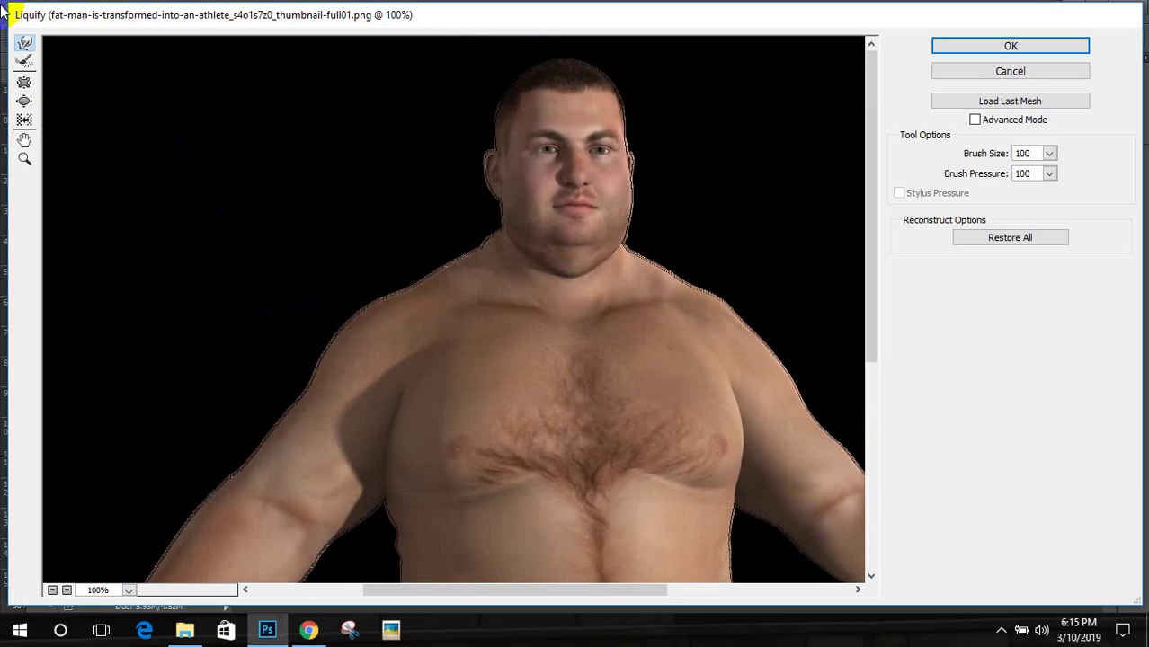
{"action": "mouse_move", "coordinate": [333, 313]}
{"action": "left_mouse_down"}
{"action": "mouse_move", "coordinate": [357, 332]}
{"action": "mouse_move", "coordinate": [392, 317]}
{"action": "mouse_move", "coordinate": [374, 294]}
{"action": "mouse_move", "coordinate": [427, 292]}
{"action": "mouse_move", "coordinate": [426, 280]}
{"action": "mouse_move", "coordinate": [477, 246]}
{"action": "mouse_move", "coordinate": [360, 341]}
{"action": "mouse_move", "coordinate": [341, 330]}
{"action": "mouse_move", "coordinate": [323, 365]}
{"action": "left_mouse_up"}
{"action": "mouse_move", "coordinate": [572, 216]}
{"action": "left_mouse_down"}
{"action": "mouse_move", "coordinate": [593, 165]}
{"action": "mouse_move", "coordinate": [585, 174]}
{"action": "mouse_move", "coordinate": [709, 205]}
{"action": "mouse_move", "coordinate": [567, 266]}
{"action": "mouse_move", "coordinate": [446, 295]}
{"action": "mouse_move", "coordinate": [302, 397]}
{"action": "mouse_move", "coordinate": [287, 384]}
{"action": "mouse_move", "coordinate": [277, 442]}
{"action": "mouse_move", "coordinate": [259, 431]}
{"action": "mouse_move", "coordinate": [260, 453]}
{"action": "mouse_move", "coordinate": [240, 463]}
{"action": "mouse_move", "coordinate": [369, 297]}
{"action": "mouse_move", "coordinate": [436, 267]}
{"action": "mouse_move", "coordinate": [434, 255]}
{"action": "mouse_move", "coordinate": [409, 271]}
{"action": "left_mouse_up"}
{"action": "key", "text": "alt+space"}
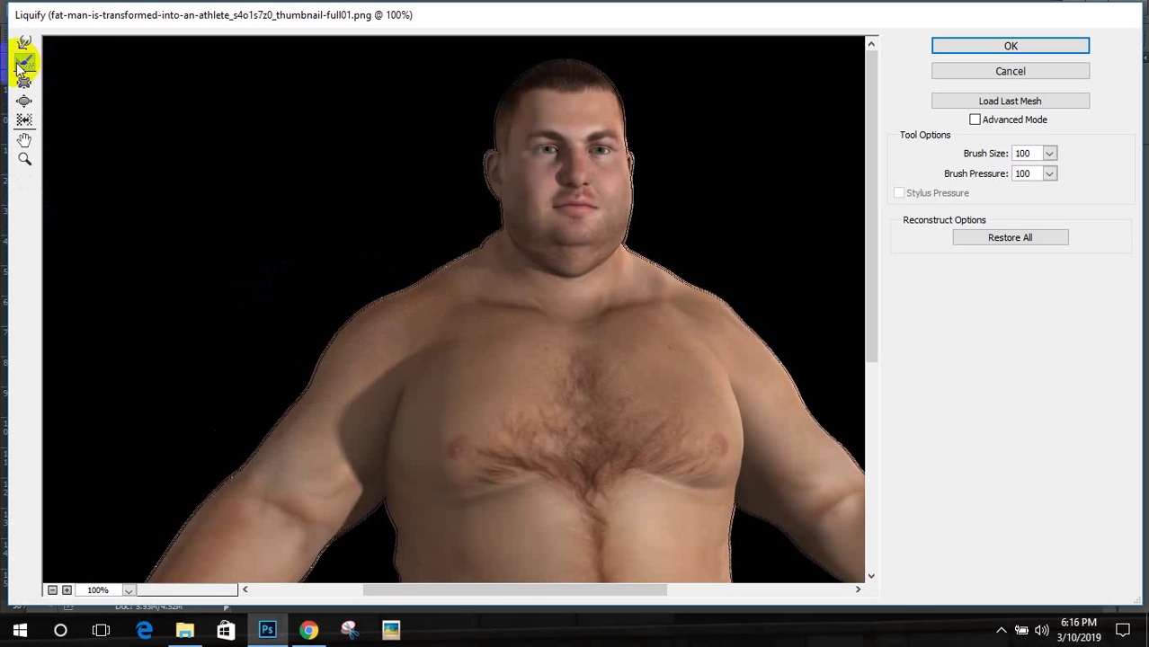
Step: Shrink the man's eyes and nose with the Pucker tool at brush size 60, and his mouth and chin at size 45
{"action": "left_click", "coordinate": [25, 83]}
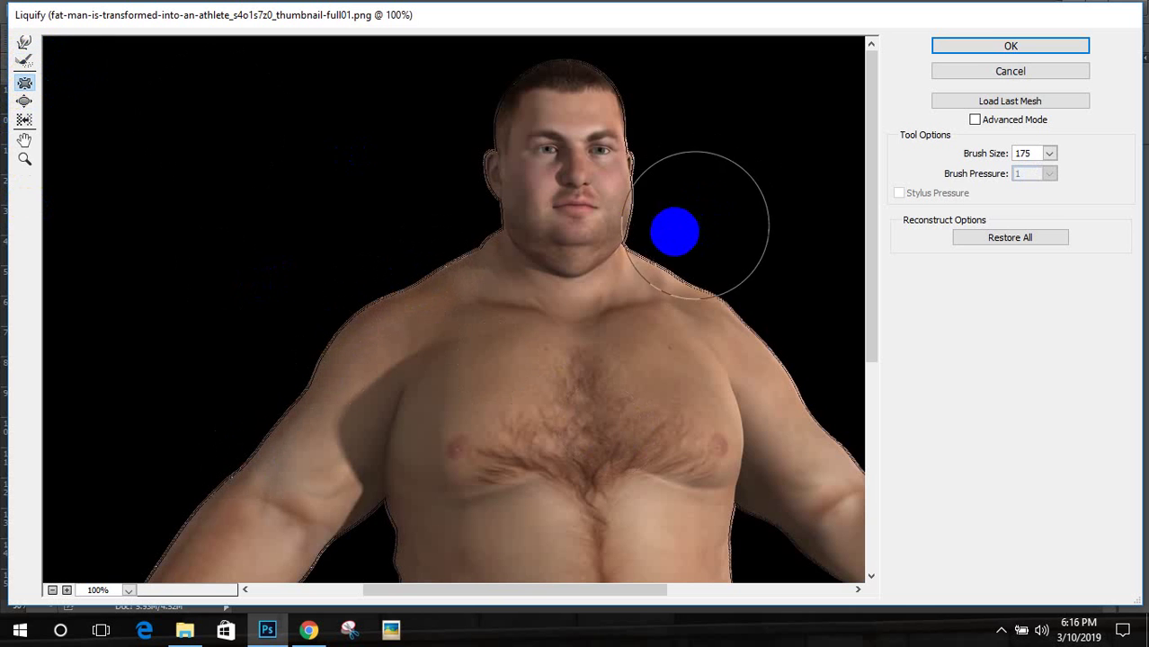
{"action": "left_click_drag", "start_coordinate": [674, 231], "coordinate": [560, 184]}
{"action": "key", "text": "ctrl+plus"}
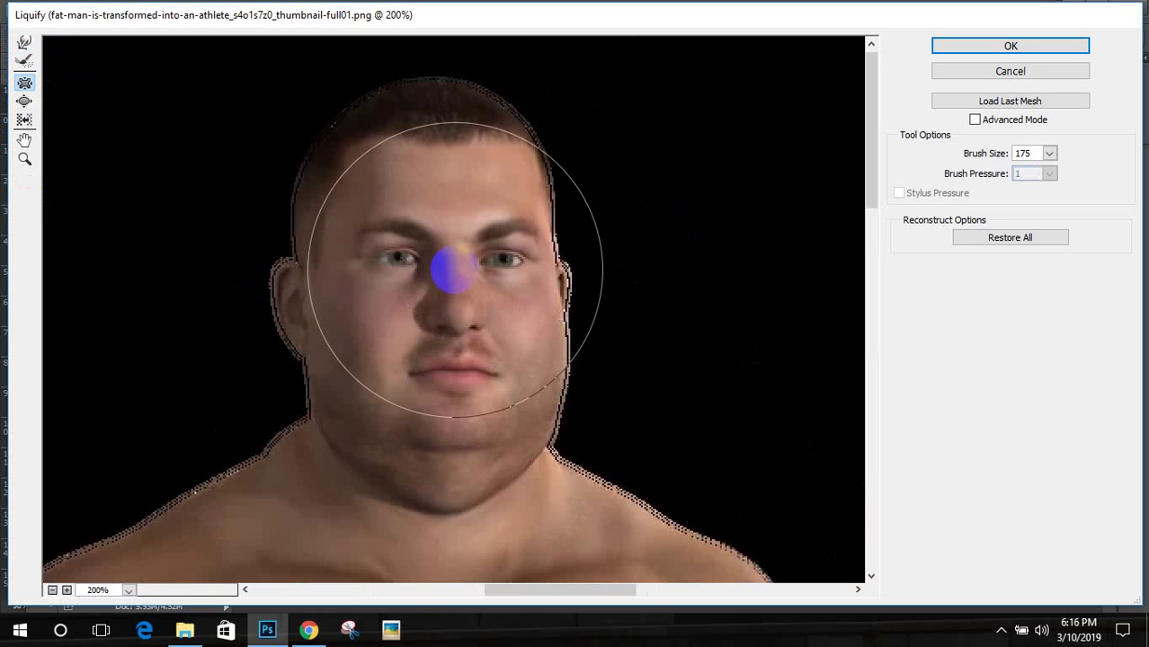
{"action": "key", "text": "bracketleft"}
{"action": "key", "text": "bracketleft"}
{"action": "key", "text": "bracketleft"}
{"action": "key", "text": "bracketleft"}
{"action": "key", "text": "bracketleft"}
{"action": "key", "text": "bracketleft"}
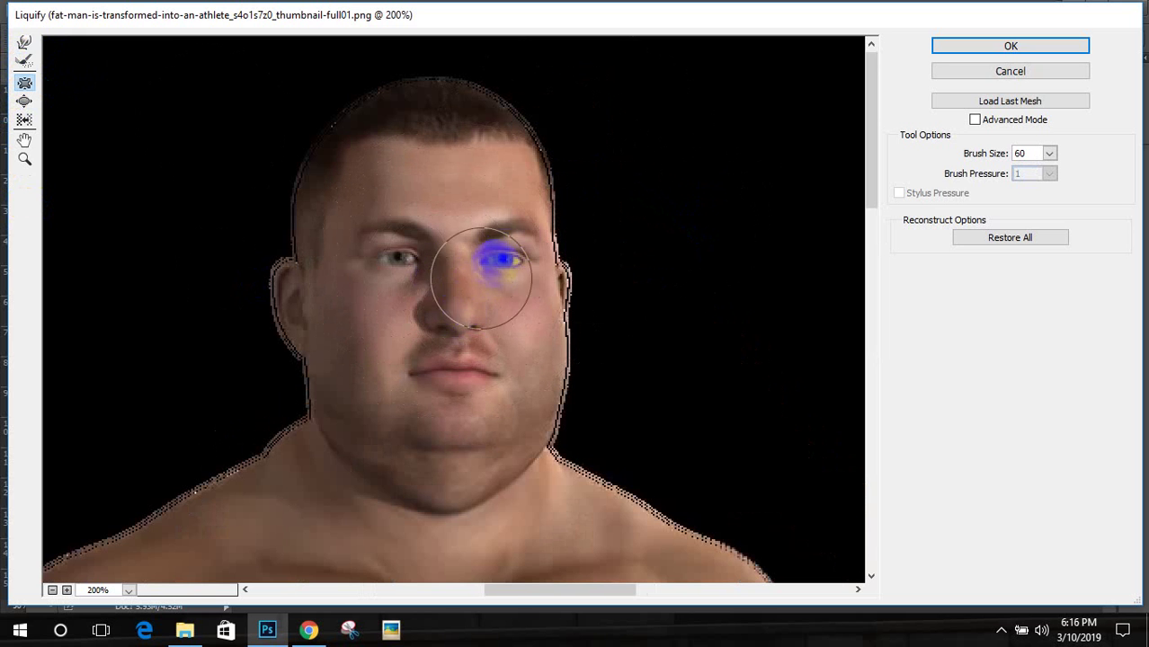
{"action": "mouse_move", "coordinate": [505, 256]}
{"action": "left_mouse_down"}
{"action": "mouse_move", "coordinate": [408, 260]}
{"action": "mouse_move", "coordinate": [460, 308]}
{"action": "left_mouse_up"}
{"action": "left_click_drag", "start_coordinate": [466, 382], "coordinate": [426, 395]}
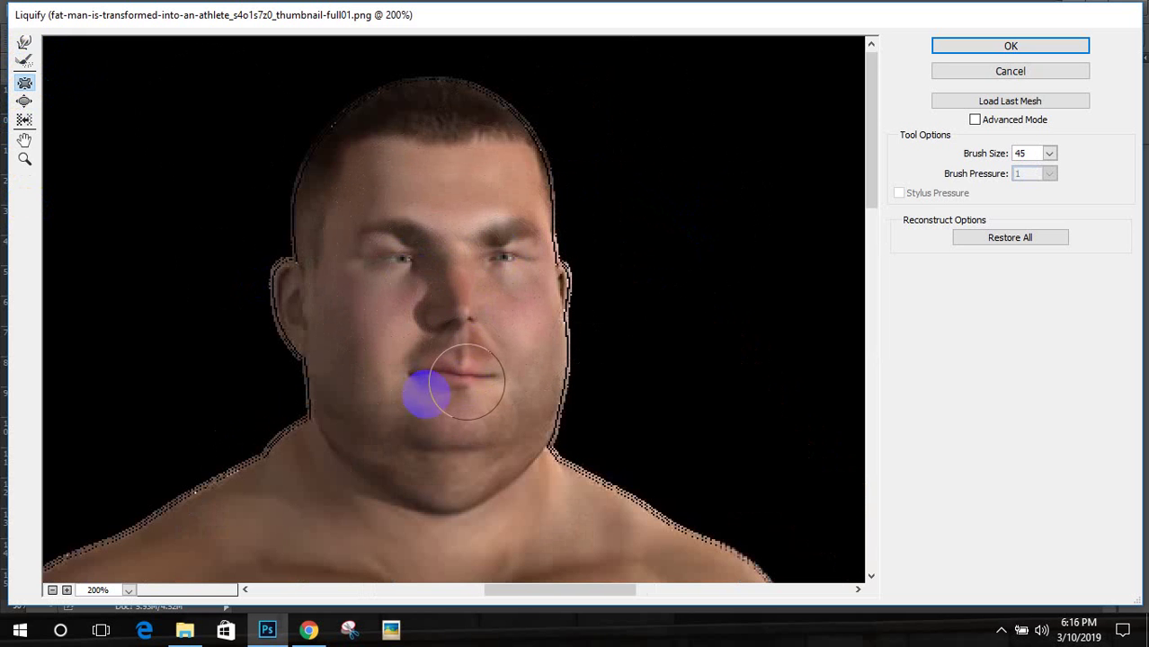
{"action": "left_click_drag", "start_coordinate": [448, 433], "coordinate": [444, 501]}
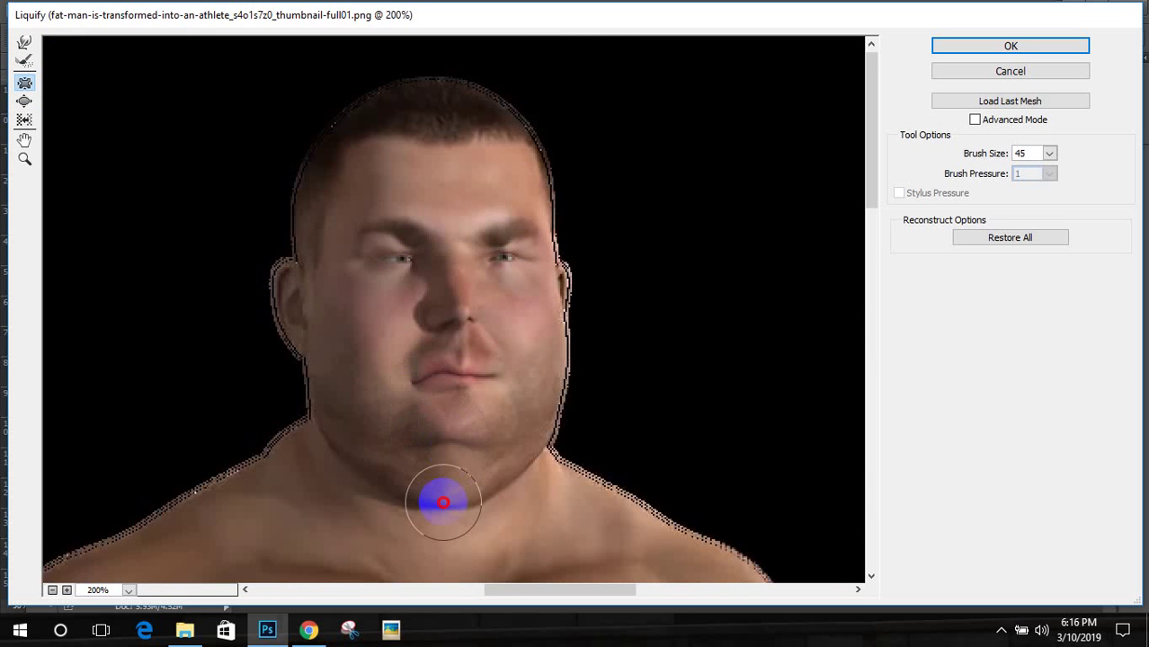
Step: Shrink the man's belly and lower chest on both sides with the Pucker tool at brush size 400
{"action": "left_click", "coordinate": [538, 522], "text": "alt"}
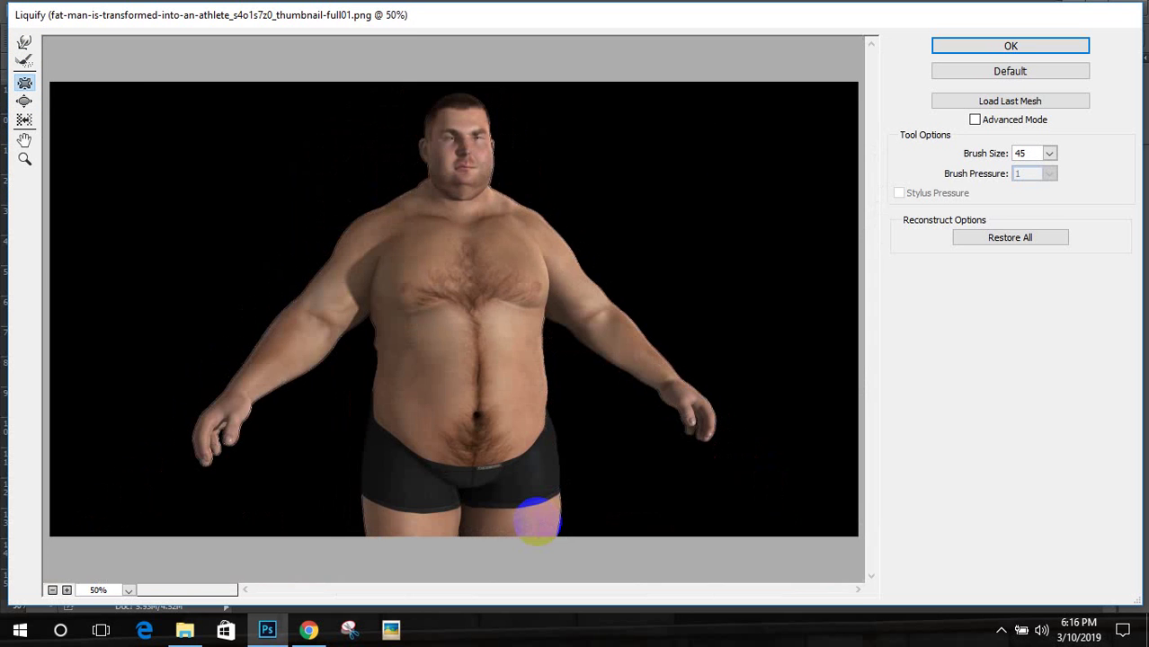
{"action": "left_click", "coordinate": [498, 421]}
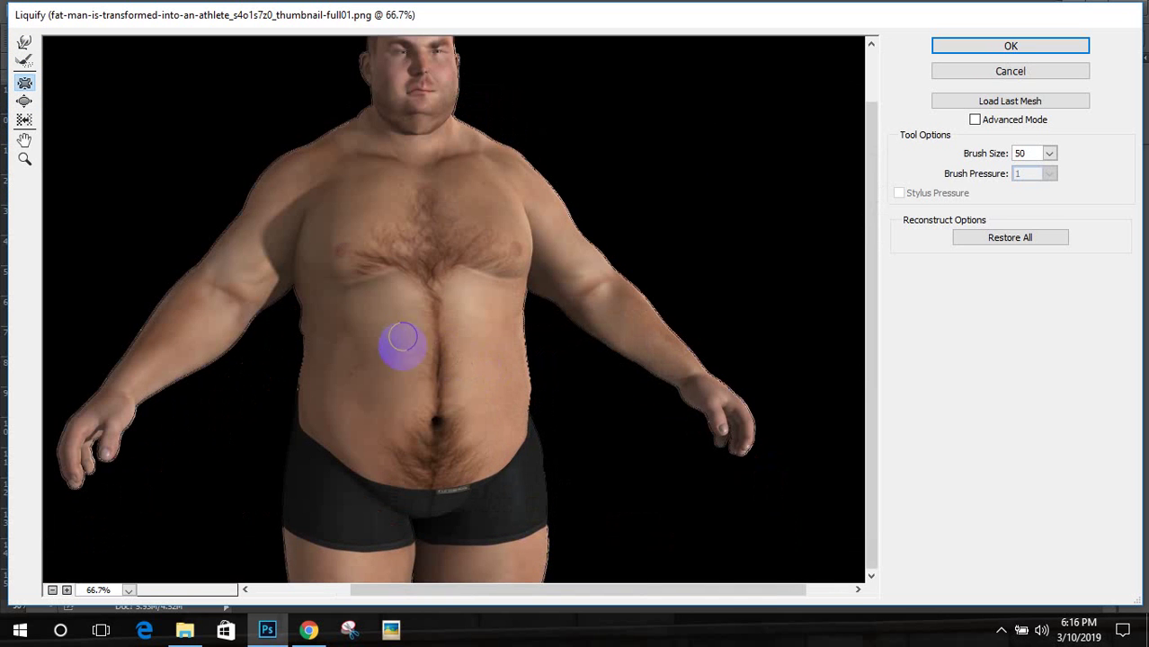
{"action": "key", "text": "bracketright"}
{"action": "key", "text": "bracketright"}
{"action": "key", "text": "bracketright"}
{"action": "left_click", "coordinate": [431, 371]}
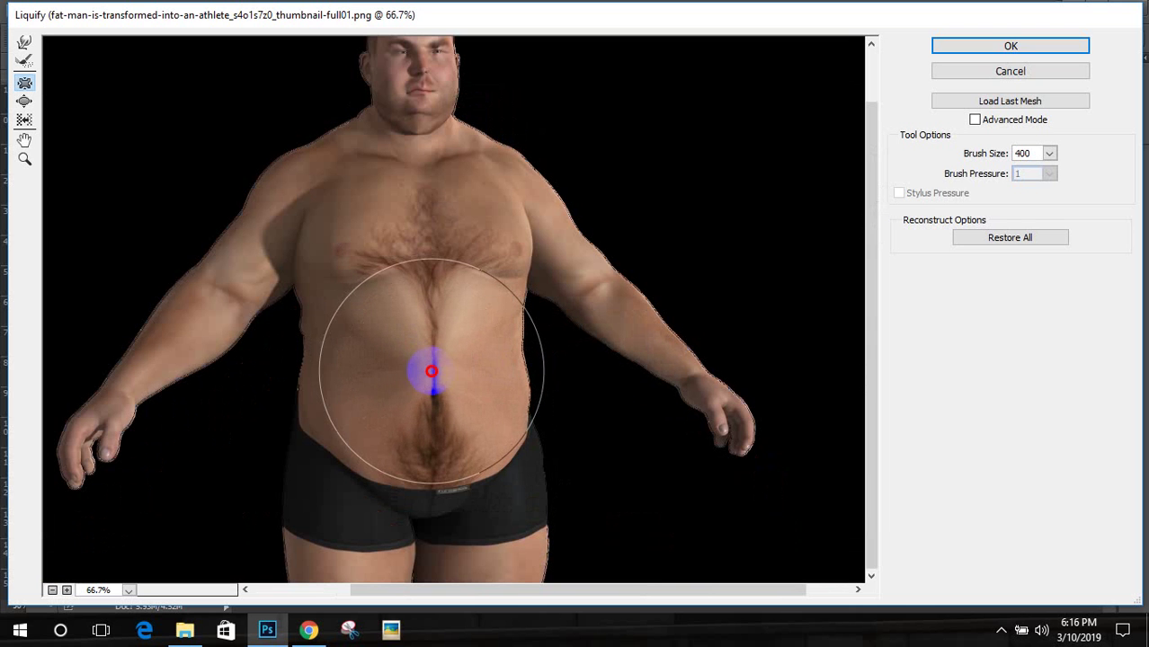
{"action": "mouse_move", "coordinate": [431, 371]}
{"action": "left_mouse_down"}
{"action": "mouse_move", "coordinate": [437, 426]}
{"action": "mouse_move", "coordinate": [421, 238]}
{"action": "mouse_move", "coordinate": [433, 483]}
{"action": "mouse_move", "coordinate": [435, 427]}
{"action": "mouse_move", "coordinate": [487, 426]}
{"action": "mouse_move", "coordinate": [367, 405]}
{"action": "mouse_move", "coordinate": [371, 309]}
{"action": "mouse_move", "coordinate": [467, 393]}
{"action": "mouse_move", "coordinate": [481, 318]}
{"action": "left_mouse_up"}
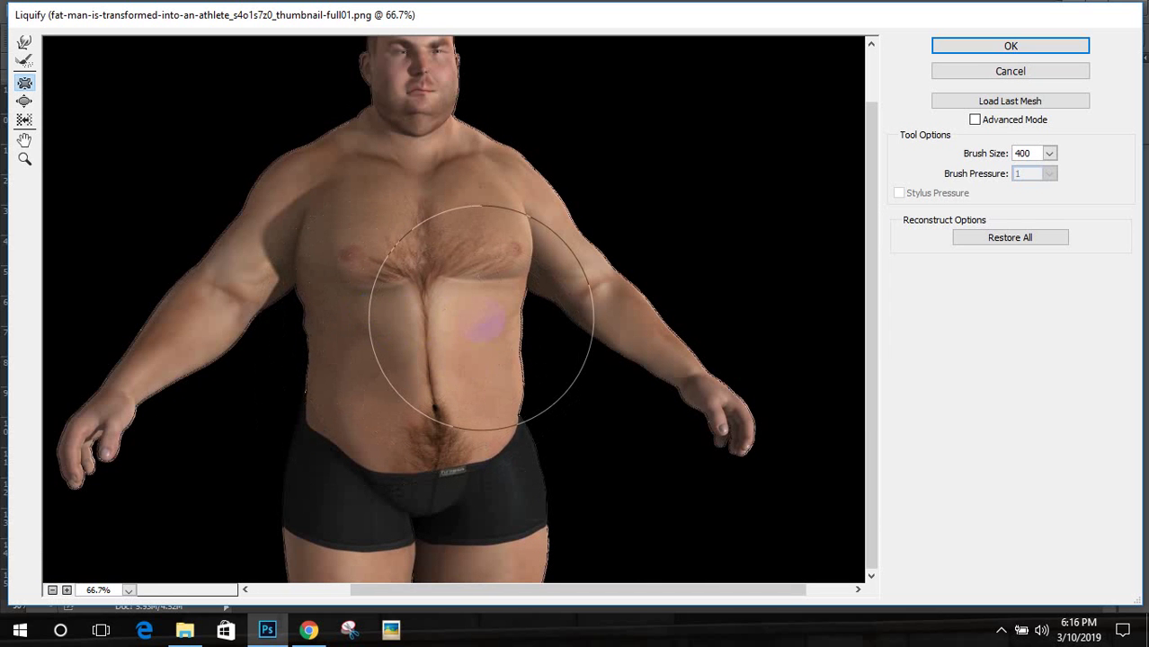
{"action": "left_click_drag", "start_coordinate": [480, 323], "coordinate": [467, 279]}
{"action": "left_click", "coordinate": [487, 355]}
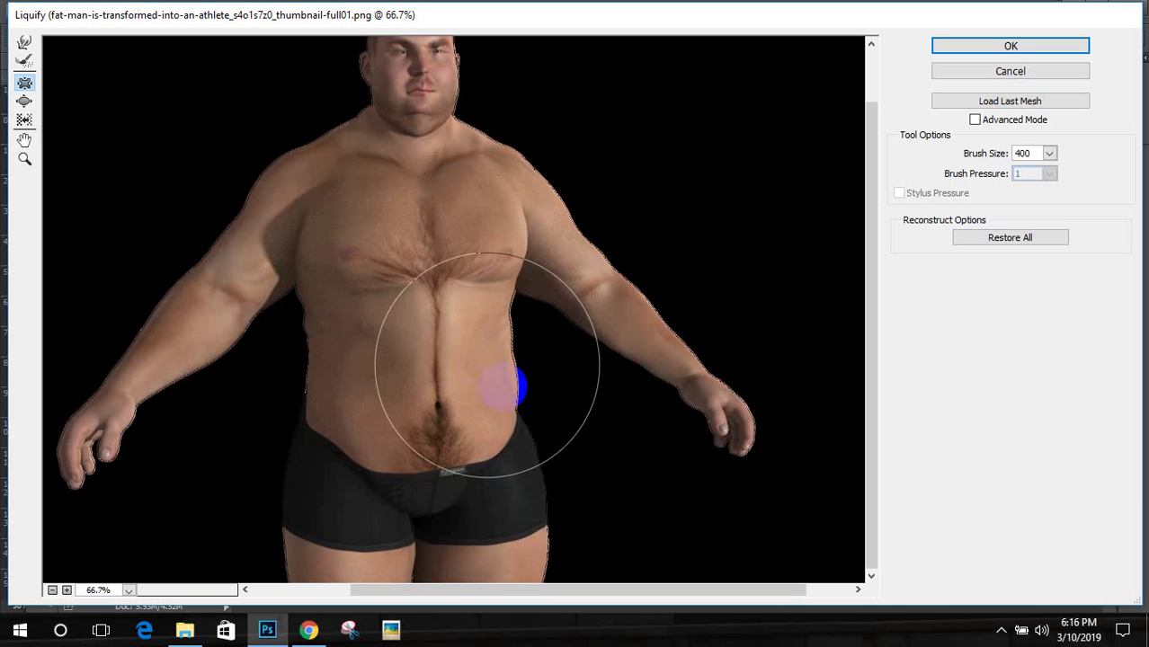
{"action": "left_click", "coordinate": [501, 387]}
{"action": "mouse_move", "coordinate": [362, 395]}
{"action": "left_mouse_down"}
{"action": "mouse_move", "coordinate": [320, 411]}
{"action": "mouse_move", "coordinate": [347, 348]}
{"action": "mouse_move", "coordinate": [315, 361]}
{"action": "mouse_move", "coordinate": [315, 375]}
{"action": "mouse_move", "coordinate": [442, 409]}
{"action": "mouse_move", "coordinate": [495, 398]}
{"action": "mouse_move", "coordinate": [555, 488]}
{"action": "mouse_move", "coordinate": [291, 519]}
{"action": "mouse_move", "coordinate": [438, 355]}
{"action": "mouse_move", "coordinate": [398, 364]}
{"action": "mouse_move", "coordinate": [420, 367]}
{"action": "mouse_move", "coordinate": [402, 367]}
{"action": "mouse_move", "coordinate": [427, 386]}
{"action": "mouse_move", "coordinate": [425, 191]}
{"action": "mouse_move", "coordinate": [442, 259]}
{"action": "mouse_move", "coordinate": [325, 195]}
{"action": "left_mouse_up"}
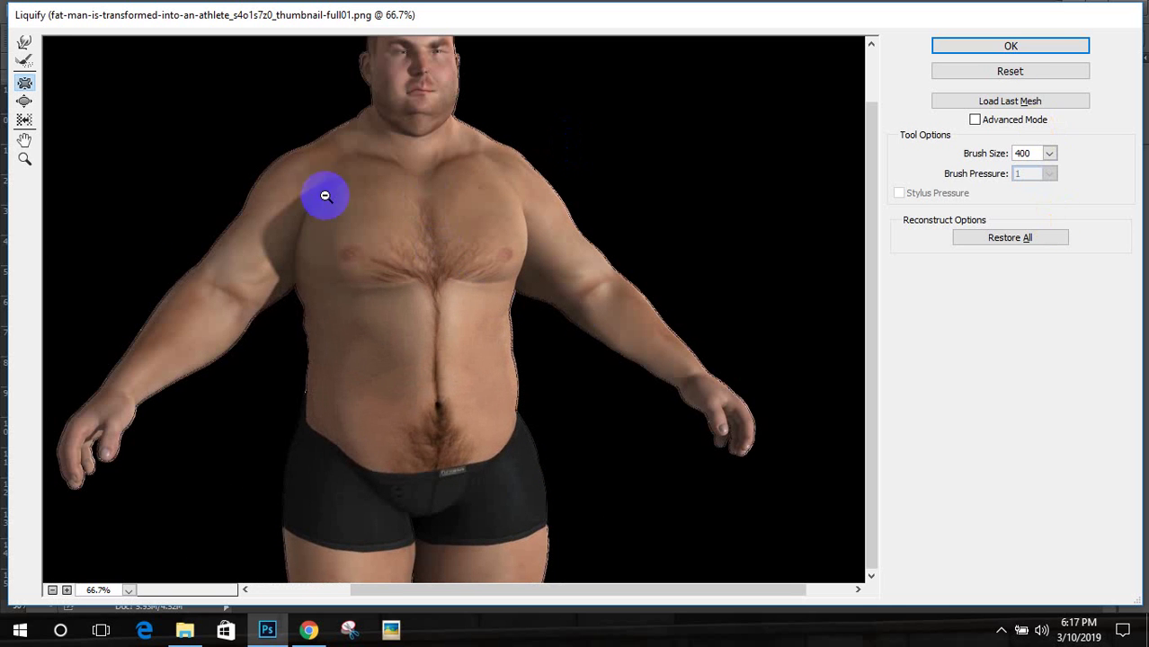
Step: Try the Push Left tool on the man's upper body, reducing its brush size to 60
{"action": "left_click", "coordinate": [24, 120]}
{"action": "mouse_move", "coordinate": [326, 257]}
{"action": "left_mouse_down"}
{"action": "mouse_move", "coordinate": [415, 256]}
{"action": "mouse_move", "coordinate": [439, 199]}
{"action": "mouse_move", "coordinate": [419, 180]}
{"action": "mouse_move", "coordinate": [432, 95]}
{"action": "mouse_move", "coordinate": [462, 343]}
{"action": "mouse_move", "coordinate": [423, 314]}
{"action": "mouse_move", "coordinate": [443, 349]}
{"action": "mouse_move", "coordinate": [472, 335]}
{"action": "mouse_move", "coordinate": [468, 302]}
{"action": "left_mouse_up"}
{"action": "key", "text": "ctrl+plus"}
{"action": "key", "text": "ctrl+plus"}
{"action": "left_click", "coordinate": [32, 124]}
{"action": "key", "text": "bracketleft"}
{"action": "key", "text": "bracketleft"}
{"action": "key", "text": "bracketleft"}
{"action": "left_click_drag", "start_coordinate": [238, 387], "coordinate": [238, 315]}
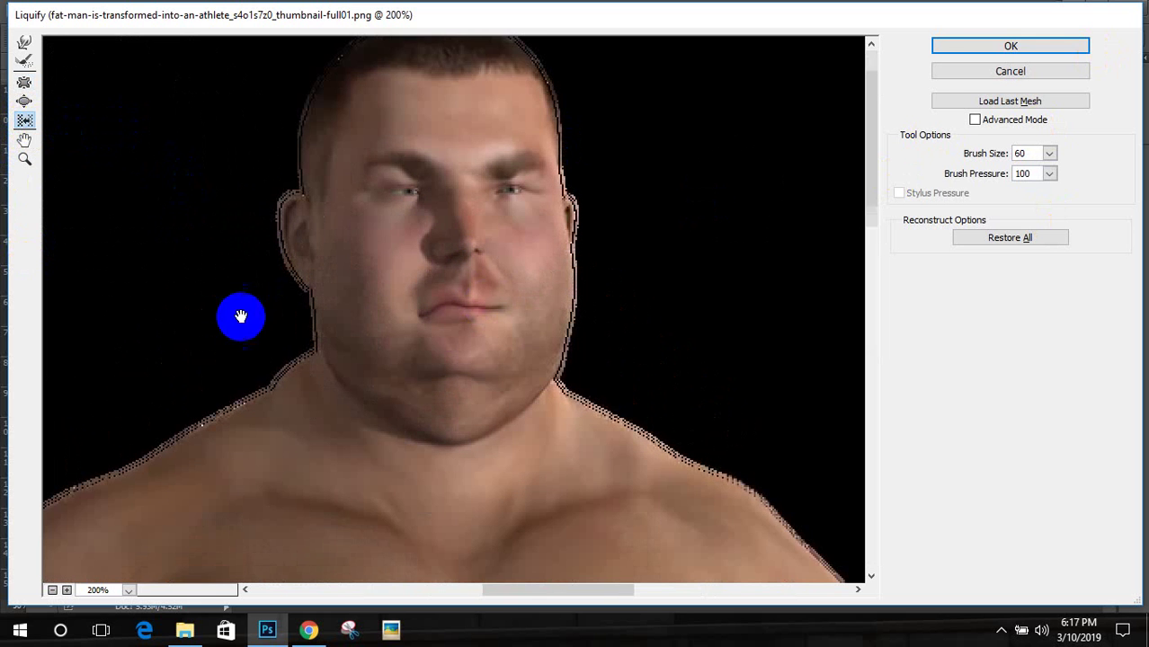
Step: Enlarge the man's eyes, lips and chin with the Bloat tool, adjusting the brush size to 80
{"action": "left_click", "coordinate": [24, 101]}
{"action": "mouse_move", "coordinate": [342, 186]}
{"action": "left_mouse_down"}
{"action": "mouse_move", "coordinate": [382, 187]}
{"action": "mouse_move", "coordinate": [461, 253]}
{"action": "mouse_move", "coordinate": [465, 405]}
{"action": "mouse_move", "coordinate": [345, 355]}
{"action": "mouse_move", "coordinate": [404, 192]}
{"action": "mouse_move", "coordinate": [527, 186]}
{"action": "mouse_move", "coordinate": [492, 271]}
{"action": "mouse_move", "coordinate": [536, 310]}
{"action": "mouse_move", "coordinate": [431, 338]}
{"action": "mouse_move", "coordinate": [497, 328]}
{"action": "mouse_move", "coordinate": [429, 334]}
{"action": "mouse_move", "coordinate": [398, 313]}
{"action": "mouse_move", "coordinate": [456, 302]}
{"action": "mouse_move", "coordinate": [475, 431]}
{"action": "left_mouse_up"}
{"action": "key", "text": "bracketleft"}
{"action": "key", "text": "bracketleft"}
{"action": "key", "text": "bracketleft"}
{"action": "key", "text": "bracketright"}
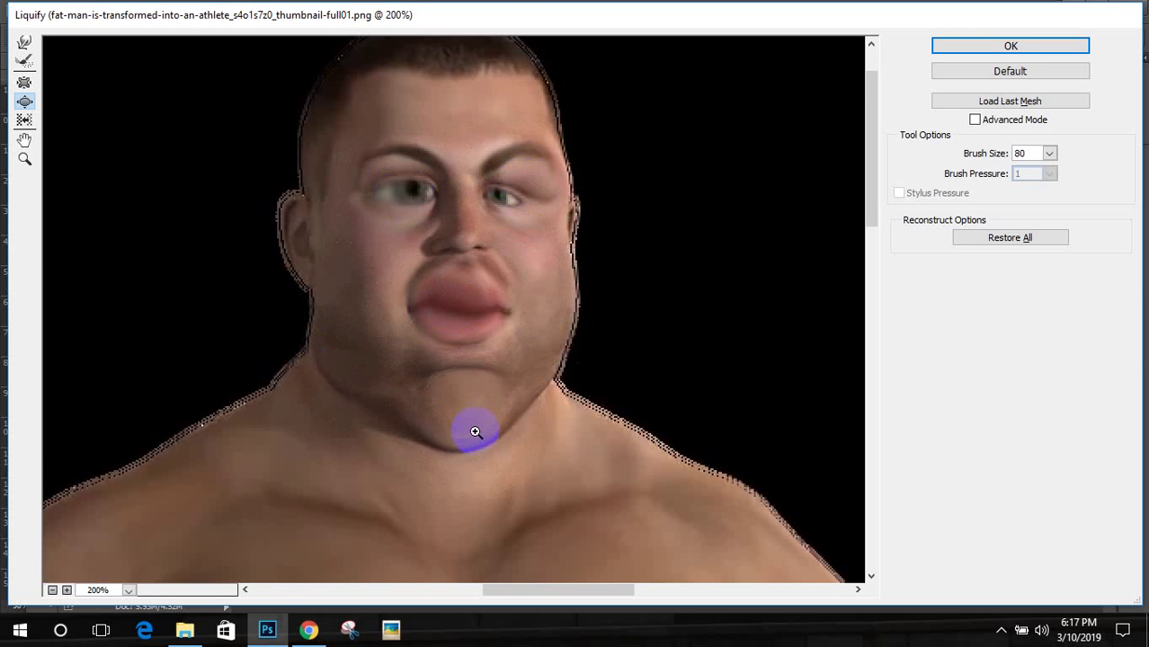
Step: Swell both sides of the man's belly and his shoulders with the Bloat tool at brush size 300
{"action": "left_click", "coordinate": [476, 433], "text": "alt"}
{"action": "left_click", "coordinate": [475, 432], "text": "alt"}
{"action": "left_click", "coordinate": [476, 433], "text": "alt"}
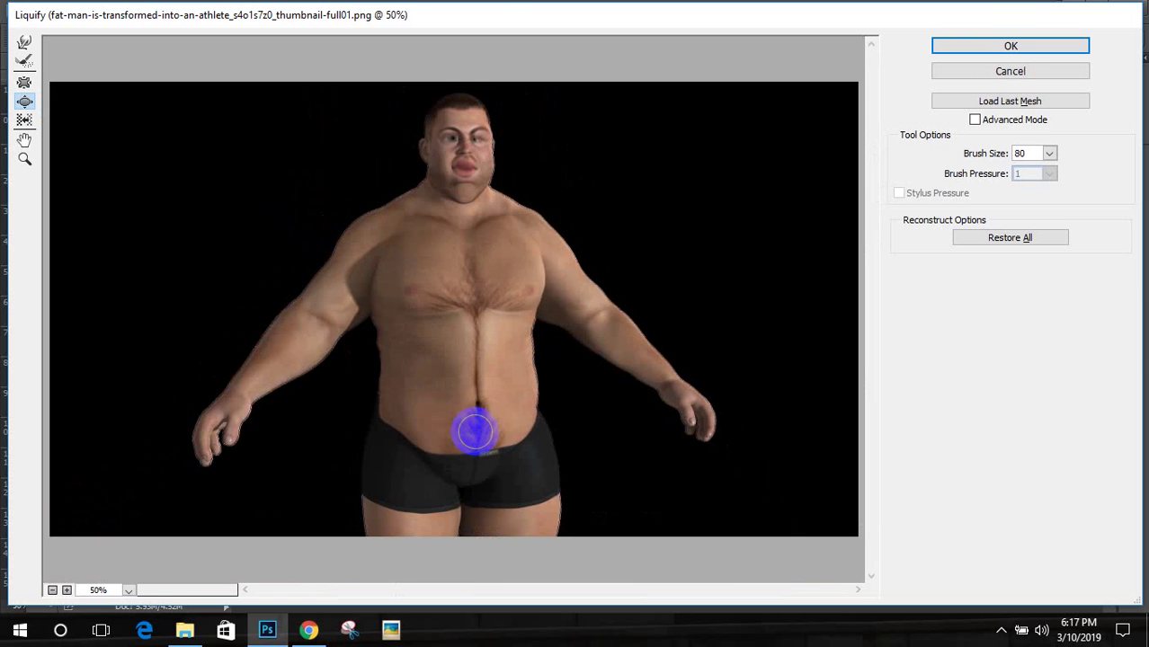
{"action": "left_click", "coordinate": [520, 259], "text": "ctrl"}
{"action": "key", "text": "bracketright"}
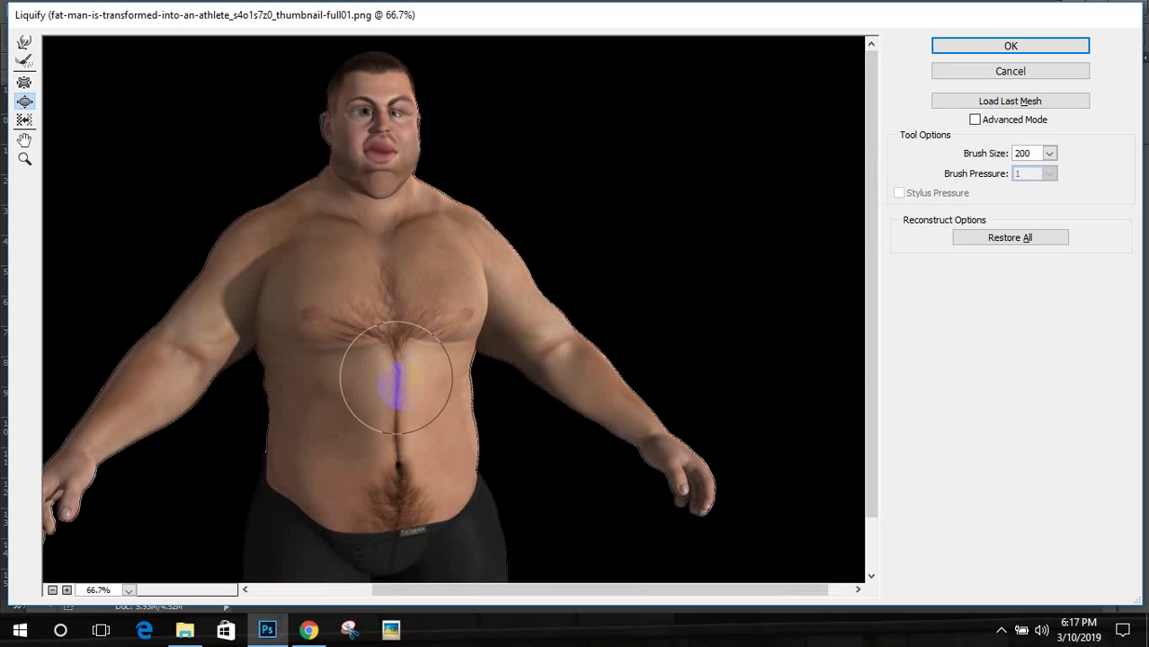
{"action": "key", "text": "bracketright"}
{"action": "key", "text": "bracketright"}
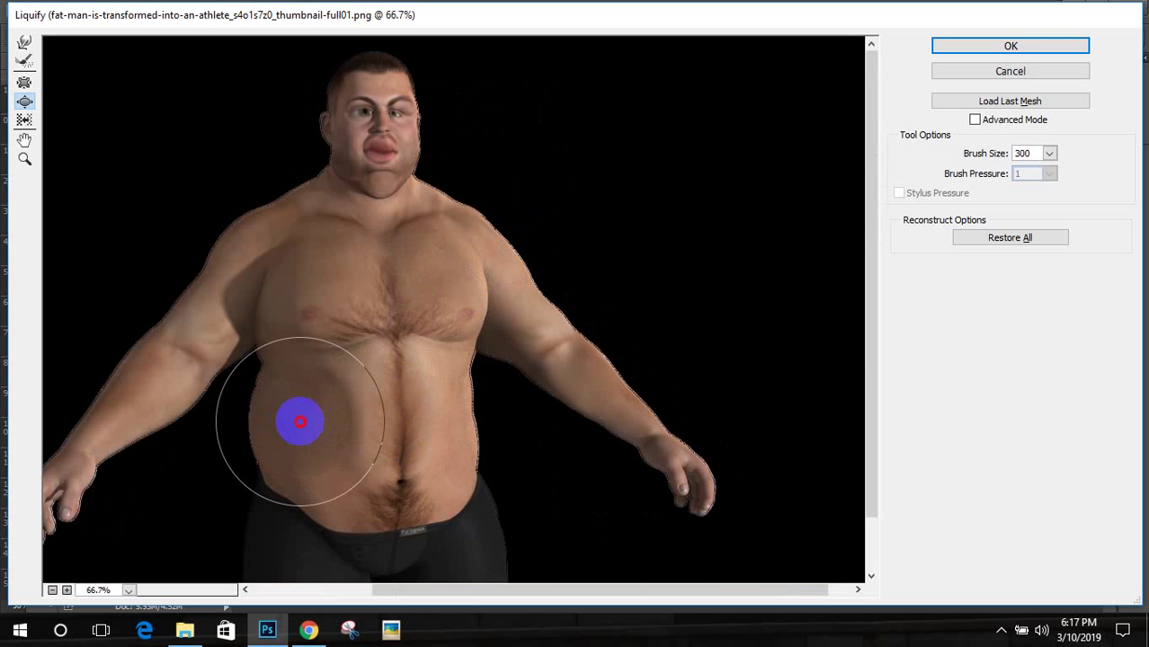
{"action": "left_click_drag", "start_coordinate": [300, 421], "coordinate": [447, 426]}
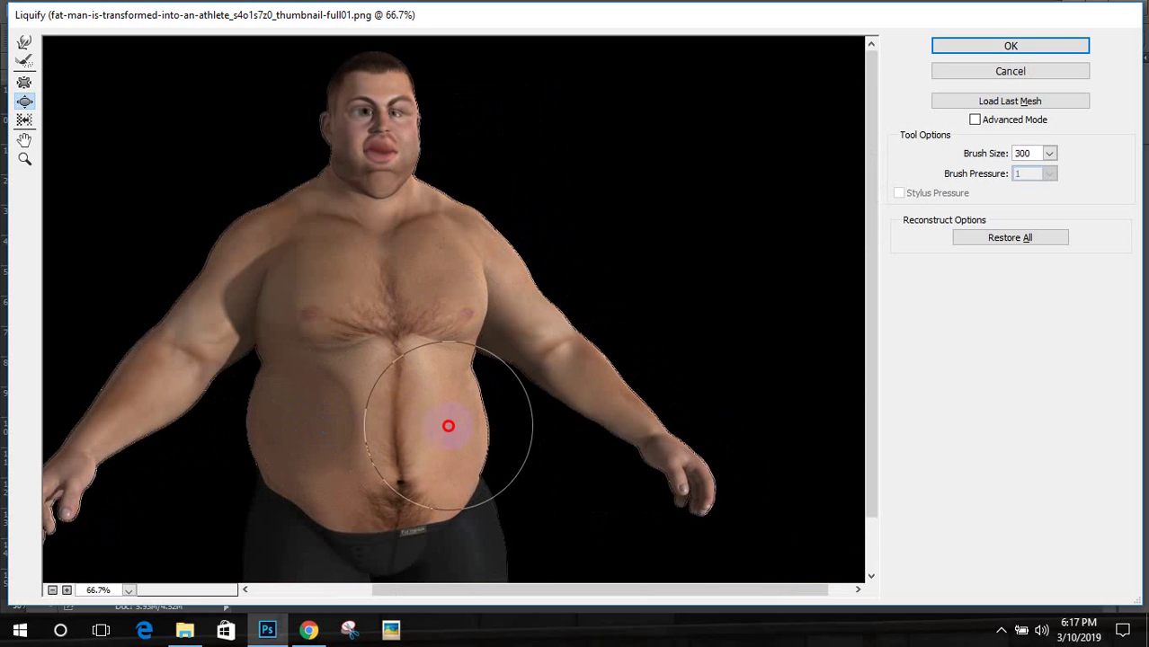
{"action": "mouse_move", "coordinate": [396, 454]}
{"action": "left_mouse_down"}
{"action": "mouse_move", "coordinate": [403, 343]}
{"action": "mouse_move", "coordinate": [388, 258]}
{"action": "mouse_move", "coordinate": [297, 245]}
{"action": "mouse_move", "coordinate": [445, 221]}
{"action": "mouse_move", "coordinate": [328, 232]}
{"action": "mouse_move", "coordinate": [346, 236]}
{"action": "mouse_move", "coordinate": [306, 222]}
{"action": "mouse_move", "coordinate": [220, 274]}
{"action": "left_mouse_up"}
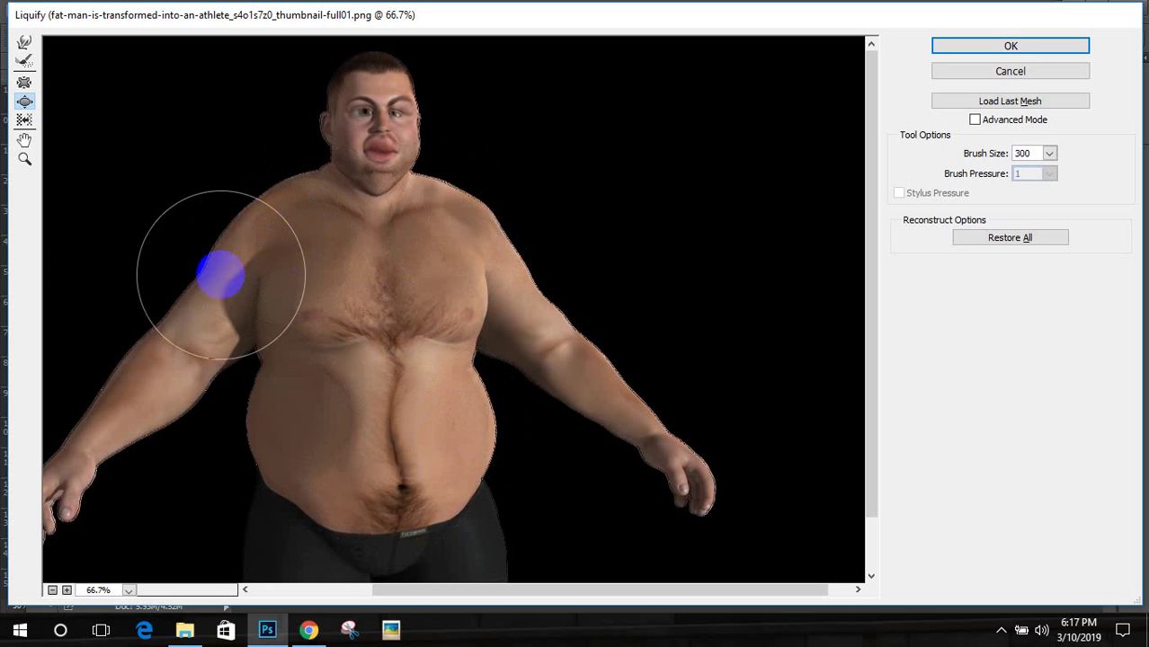
Step: Try to enlarge the man's arms and upper body with the size 300 Bloat brush
{"action": "mouse_move", "coordinate": [532, 280]}
{"action": "left_mouse_down"}
{"action": "mouse_move", "coordinate": [477, 354]}
{"action": "mouse_move", "coordinate": [333, 342]}
{"action": "mouse_move", "coordinate": [279, 363]}
{"action": "left_mouse_up"}
{"action": "left_click_drag", "start_coordinate": [538, 401], "coordinate": [537, 401]}
{"action": "left_click_drag", "start_coordinate": [74, 345], "coordinate": [129, 311]}
{"action": "left_click", "coordinate": [381, 296]}
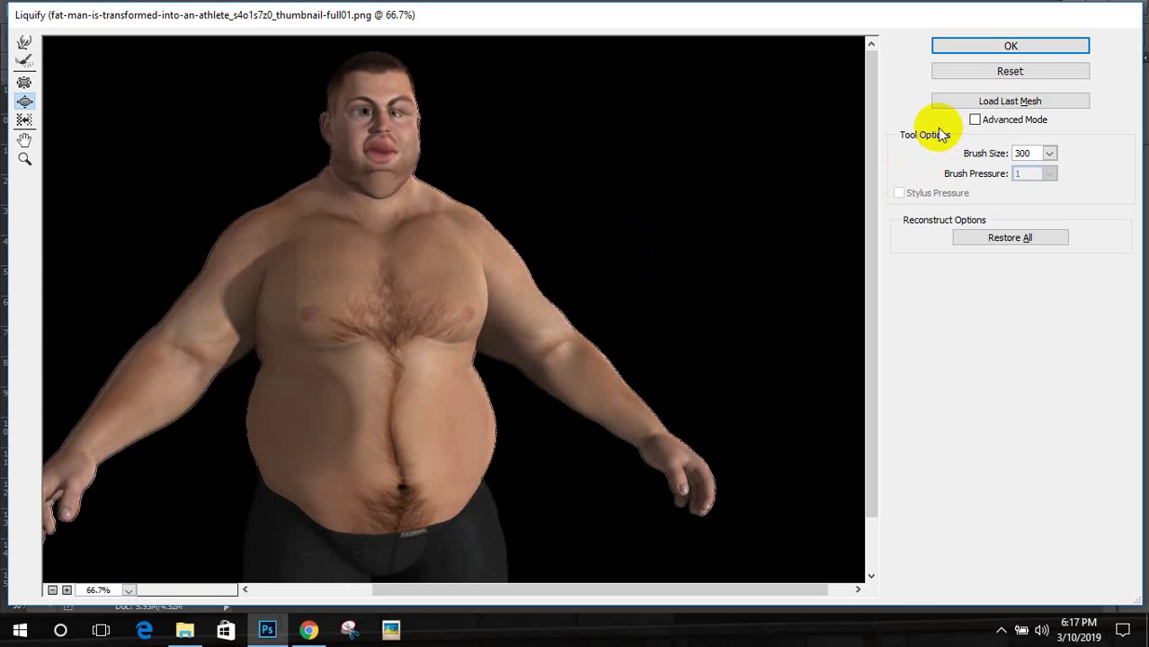
Step: Cancel the Liquify filter to discard its distortions, and start Liquify again on the original image
{"action": "left_click", "coordinate": [992, 75]}
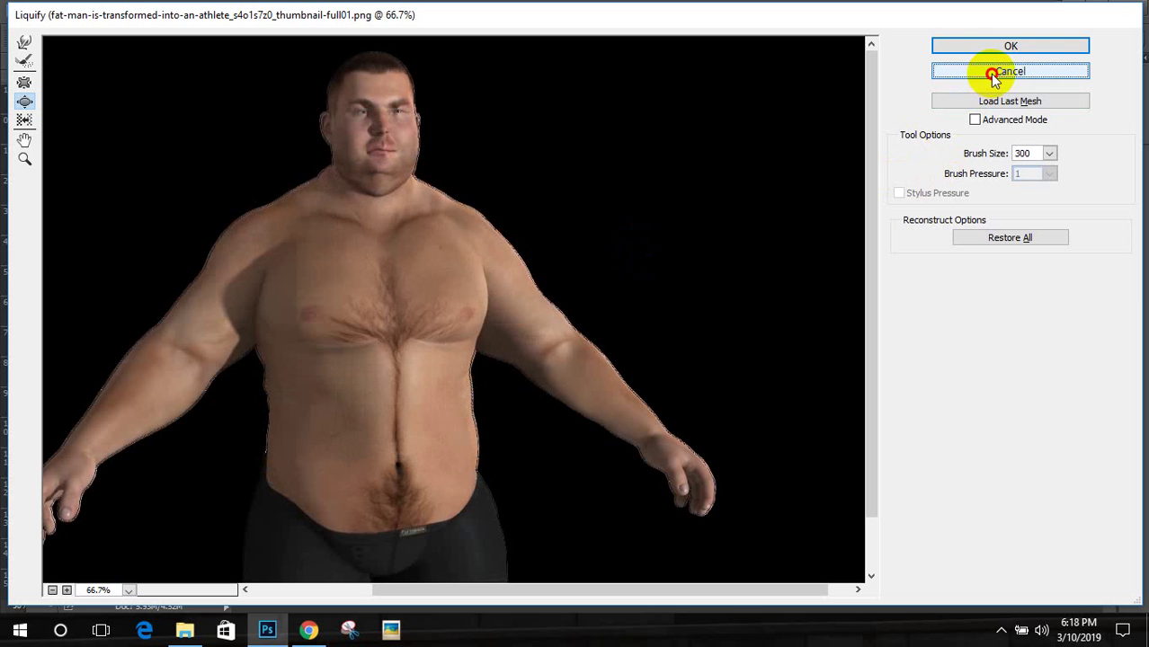
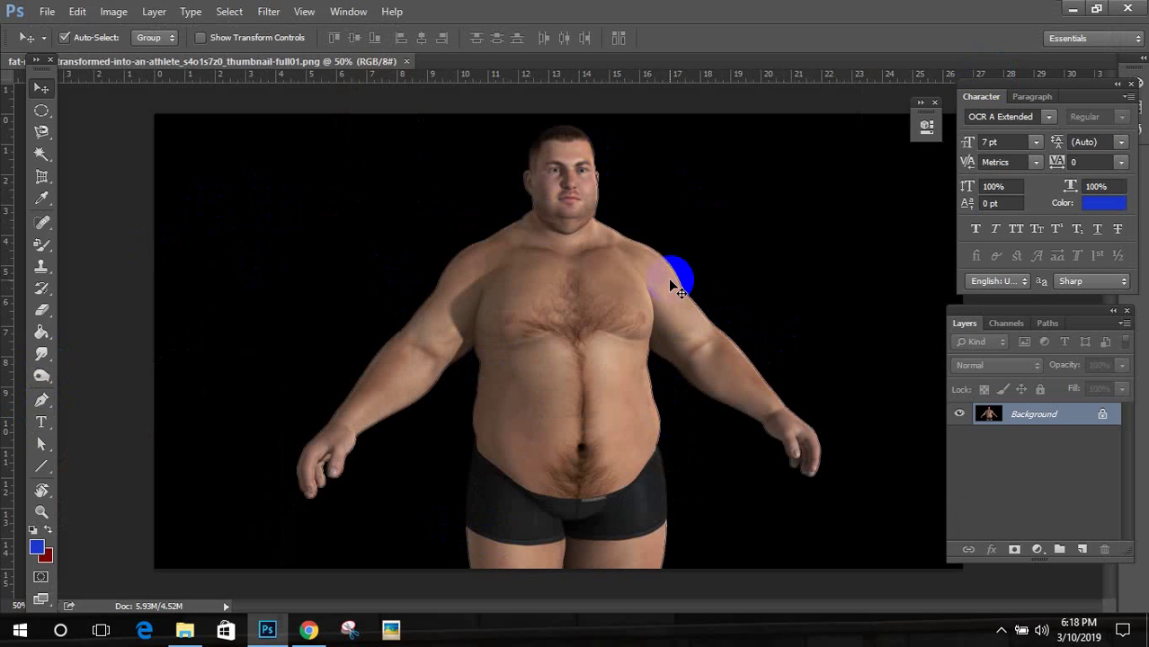
{"action": "left_click", "coordinate": [268, 11]}
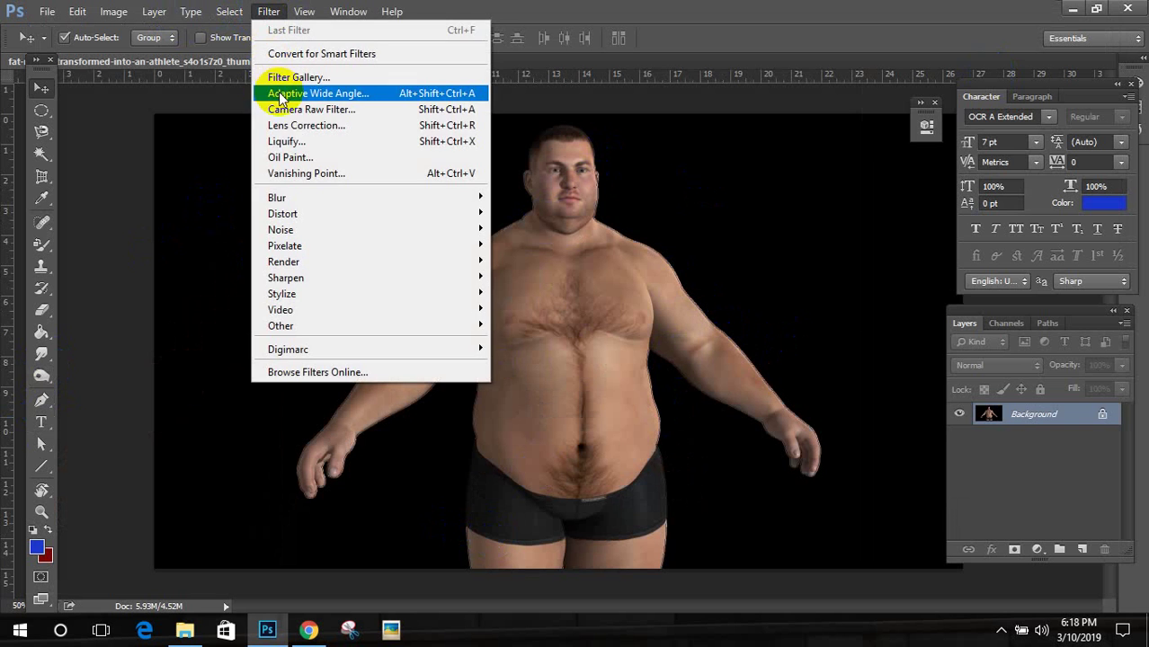
{"action": "left_click", "coordinate": [295, 142]}
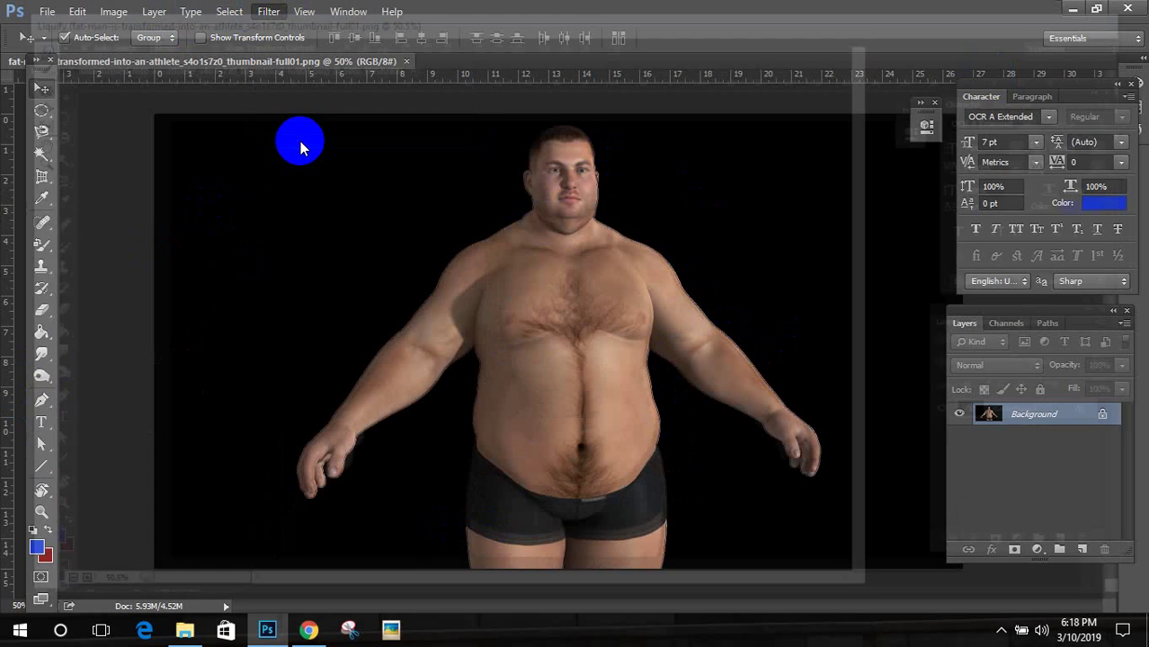
Step: Cancel the Liquify filter and close the image of the heavy man
{"action": "left_click", "coordinate": [977, 76]}
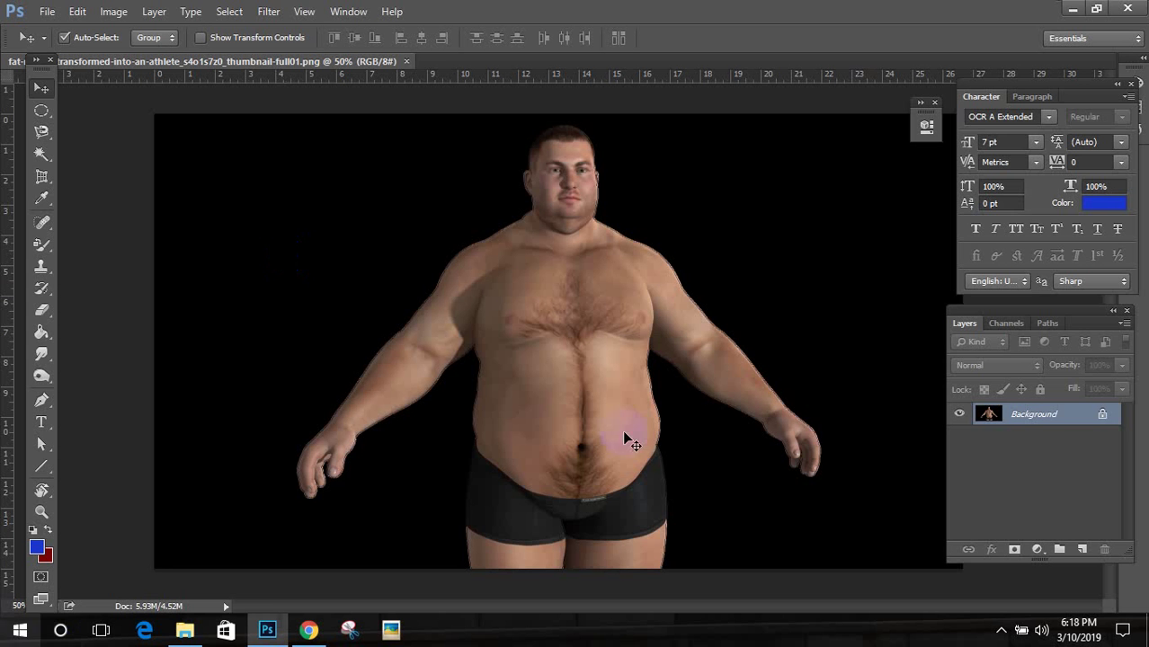
{"action": "left_click", "coordinate": [411, 87]}
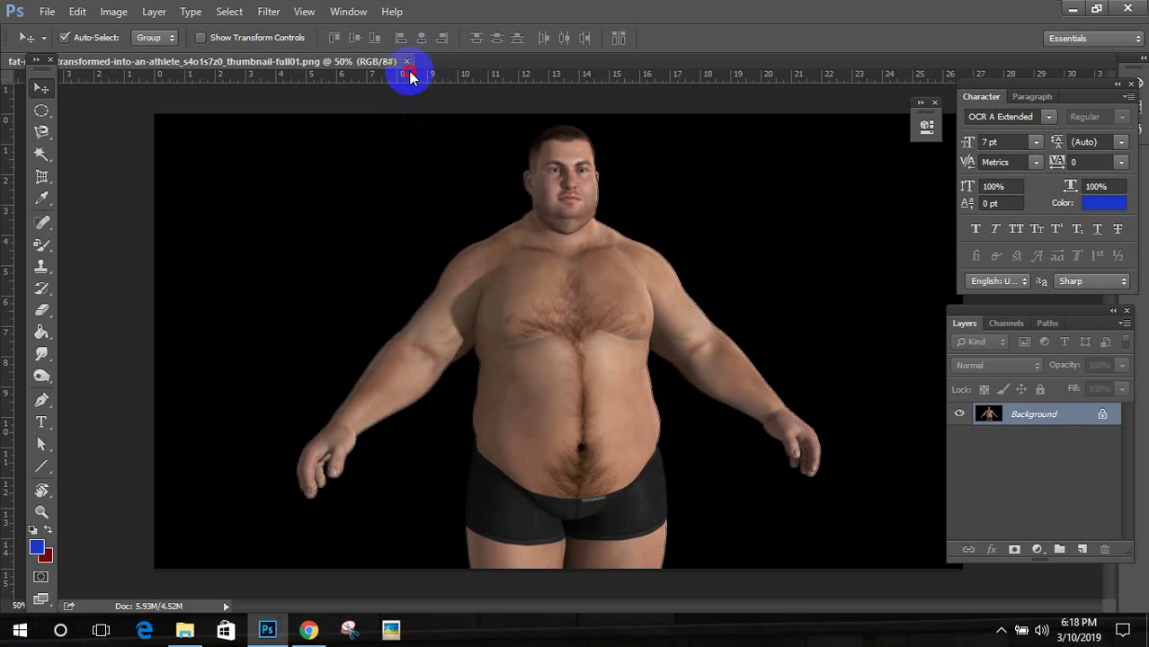
{"action": "left_click", "coordinate": [407, 61]}
Step: Switch to File Explorer, look through New folder (12) on the Desktop and preview the photo DSC_0136.JPG
{"action": "left_click", "coordinate": [184, 630]}
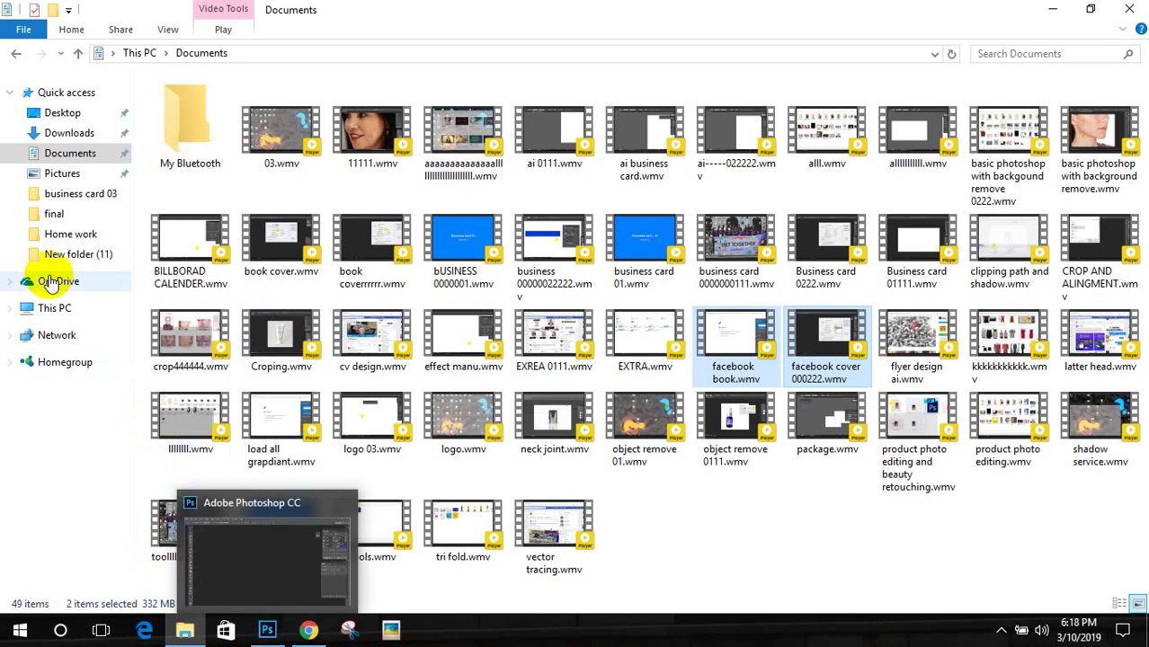
{"action": "left_click", "coordinate": [54, 113]}
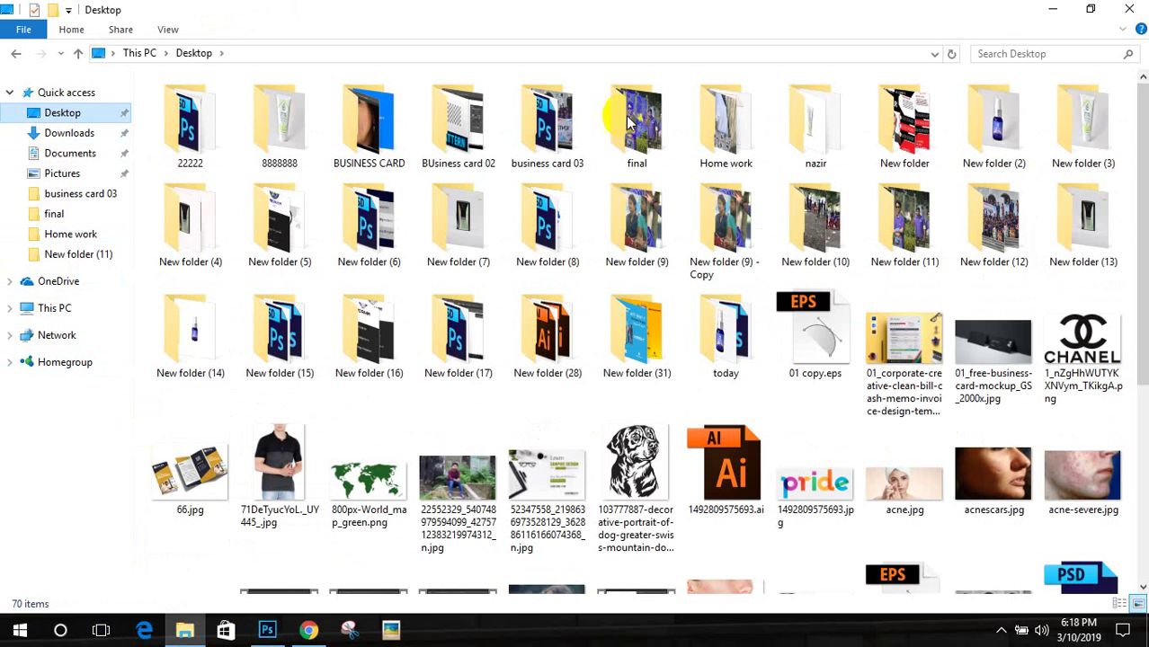
{"action": "left_click", "coordinate": [989, 205]}
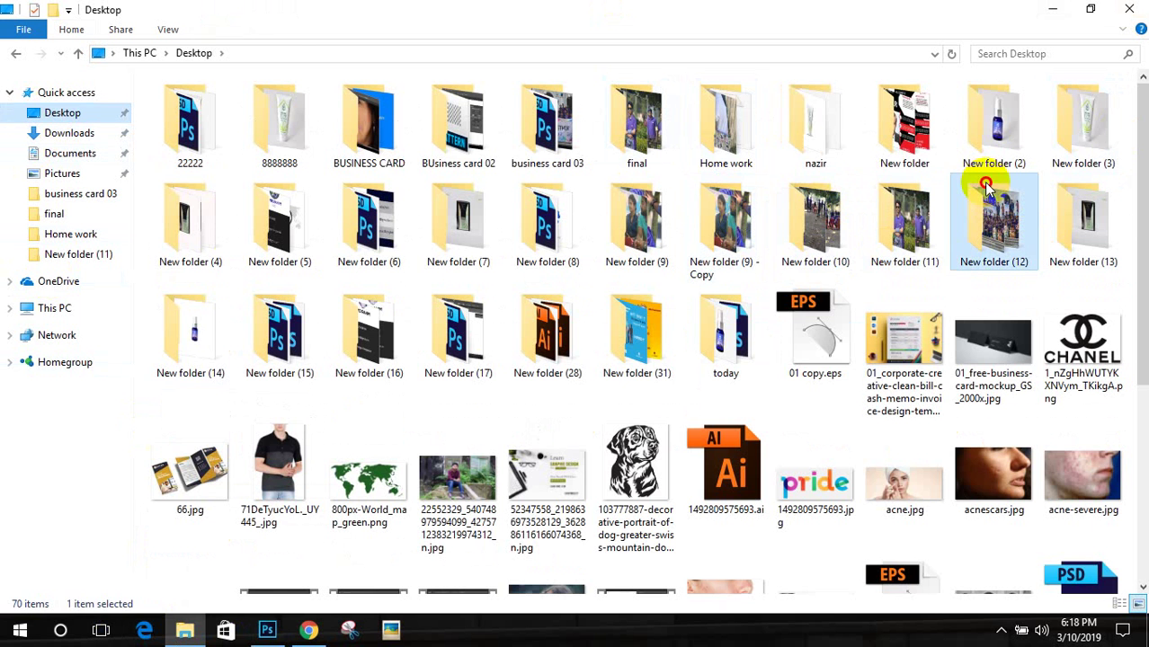
{"action": "double_click", "coordinate": [989, 205]}
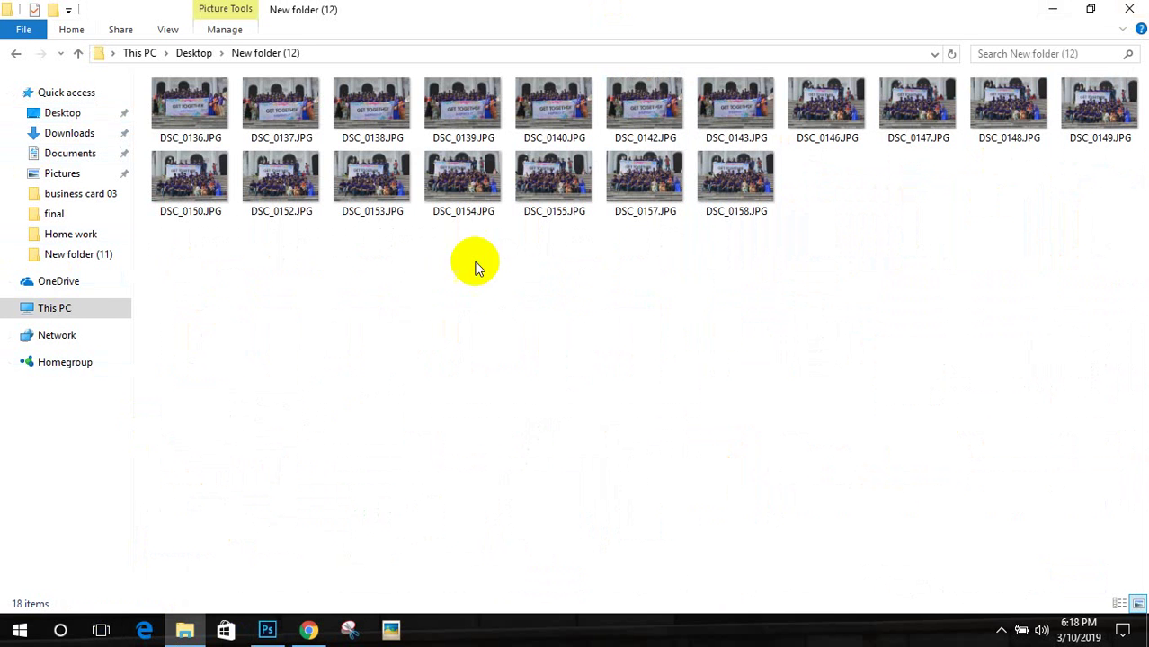
{"action": "double_click", "coordinate": [206, 107]}
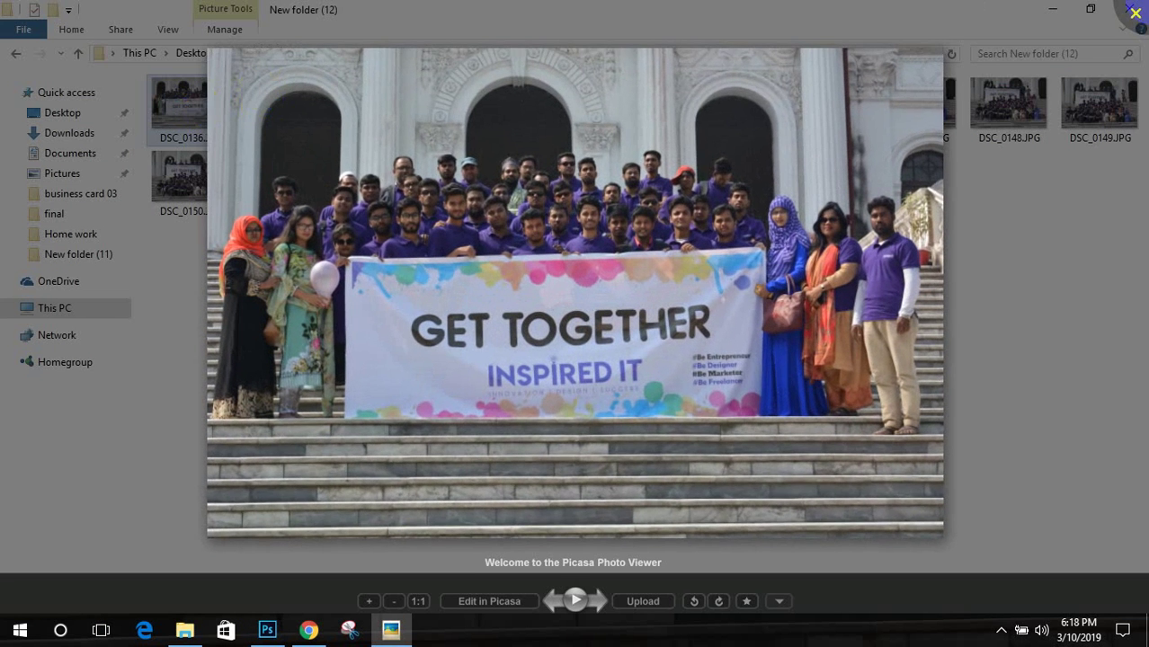
{"action": "left_click", "coordinate": [141, 183]}
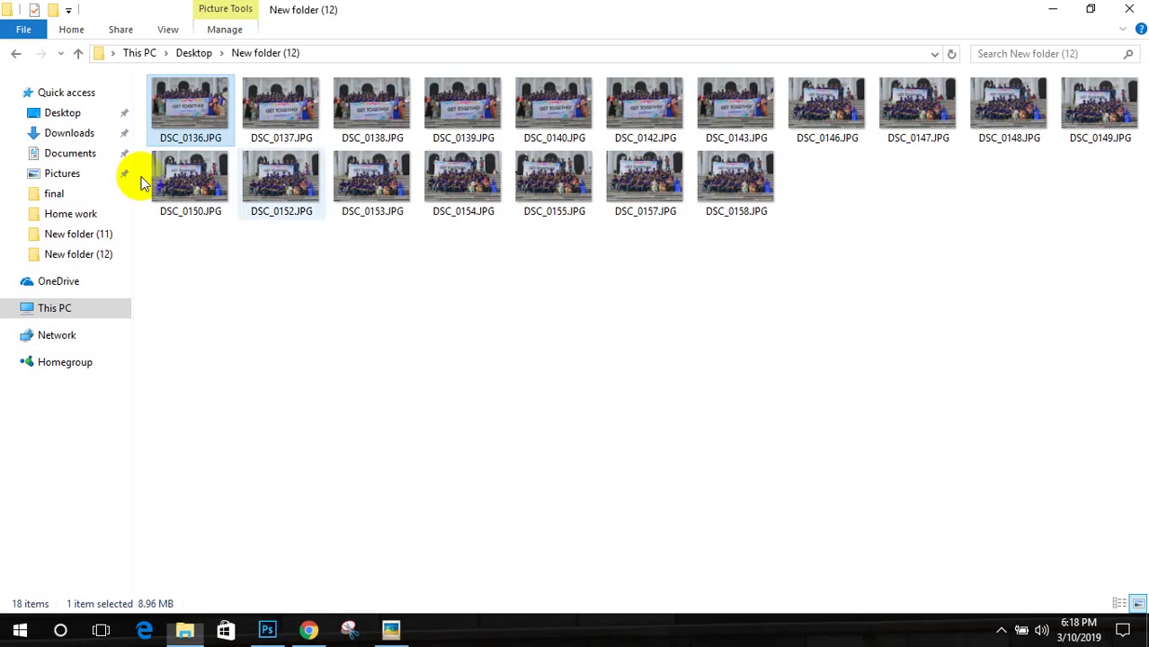
{"action": "left_click", "coordinate": [16, 53]}
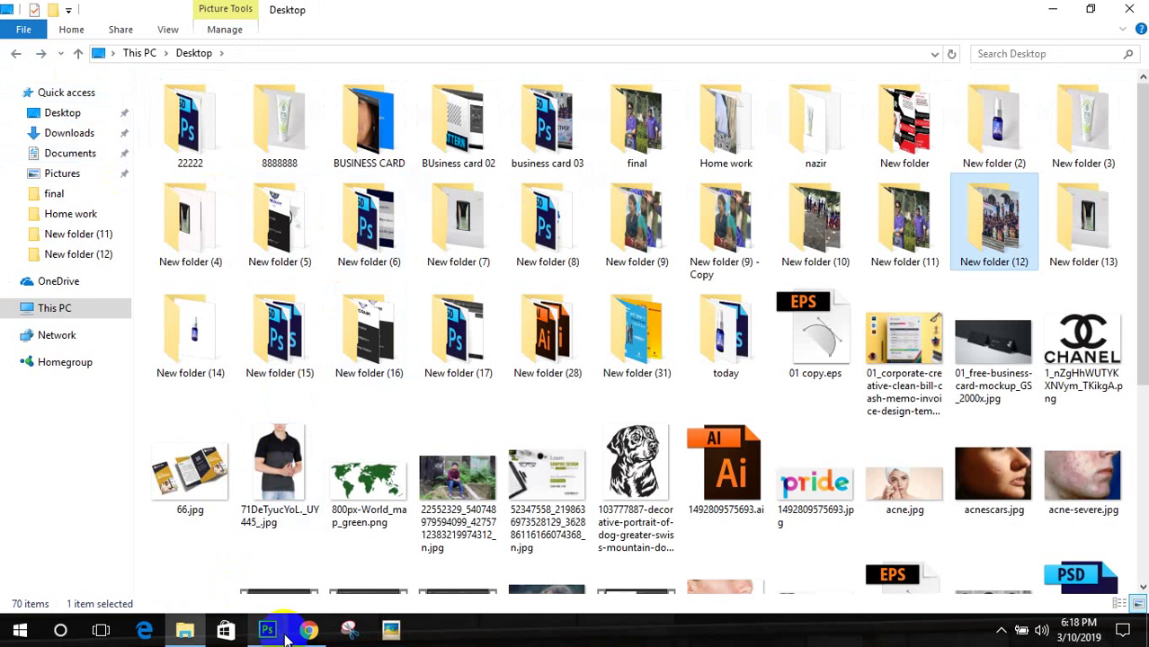
Step: Browse to the "other" folder inside New folder (6) on drive New Volume (G:)
{"action": "left_click", "coordinate": [70, 310]}
{"action": "double_click", "coordinate": [229, 283]}
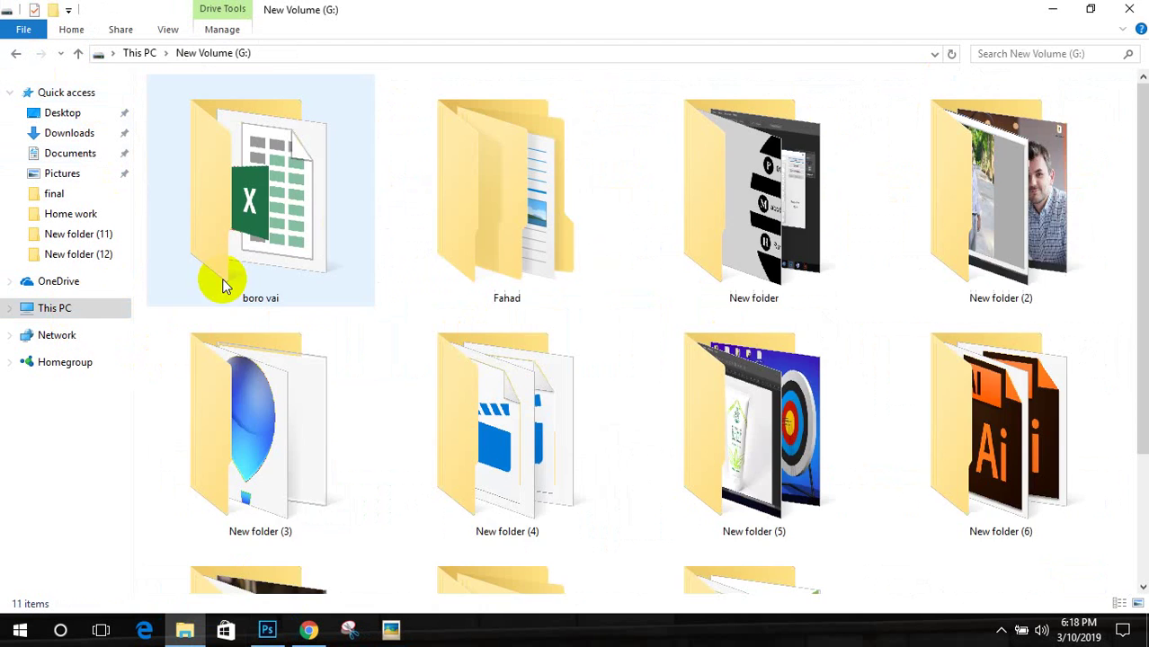
{"action": "left_click_drag", "start_coordinate": [1140, 167], "coordinate": [1143, 297]}
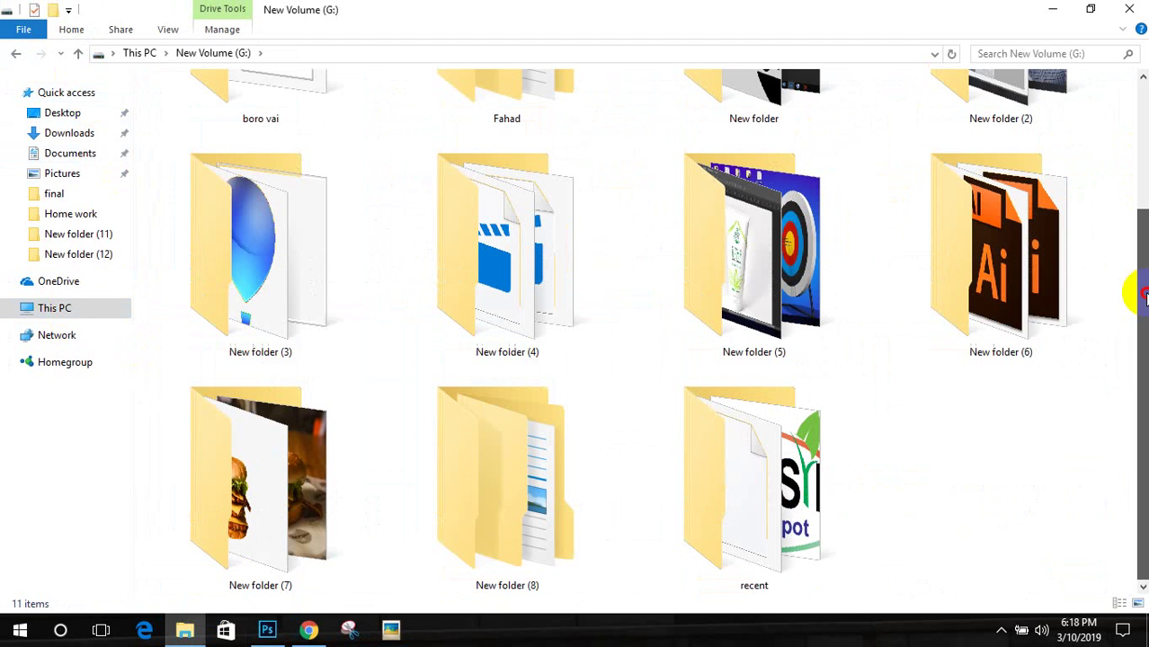
{"action": "left_click", "coordinate": [274, 487]}
{"action": "left_click", "coordinate": [943, 332]}
{"action": "double_click", "coordinate": [944, 332]}
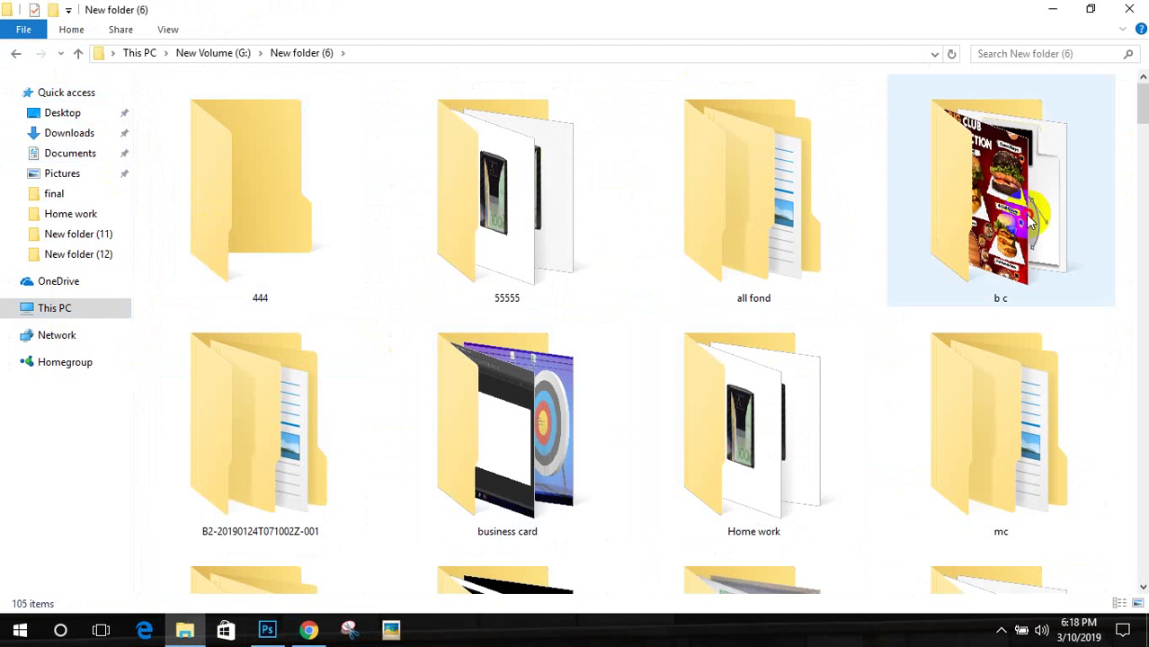
{"action": "left_click", "coordinate": [1096, 153]}
{"action": "left_click_drag", "start_coordinate": [1142, 108], "coordinate": [1142, 196]}
{"action": "left_click", "coordinate": [531, 248]}
{"action": "double_click", "coordinate": [531, 247]}
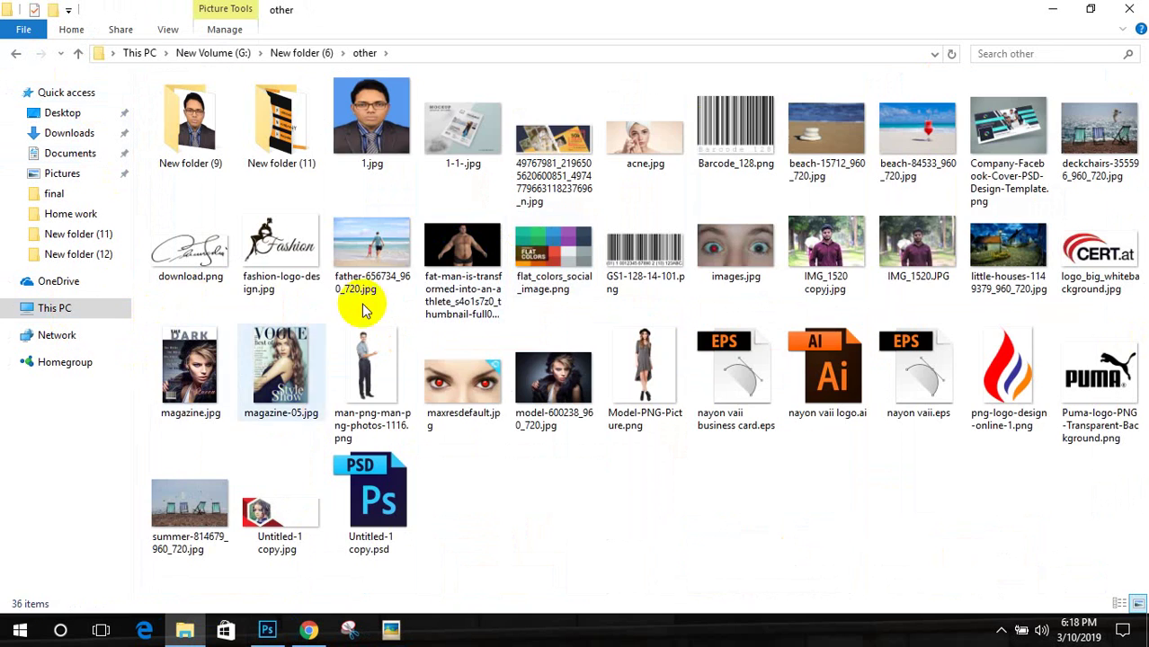
Step: Preview father-656734_960_720.jpg and open it in Photoshop
{"action": "double_click", "coordinate": [369, 267]}
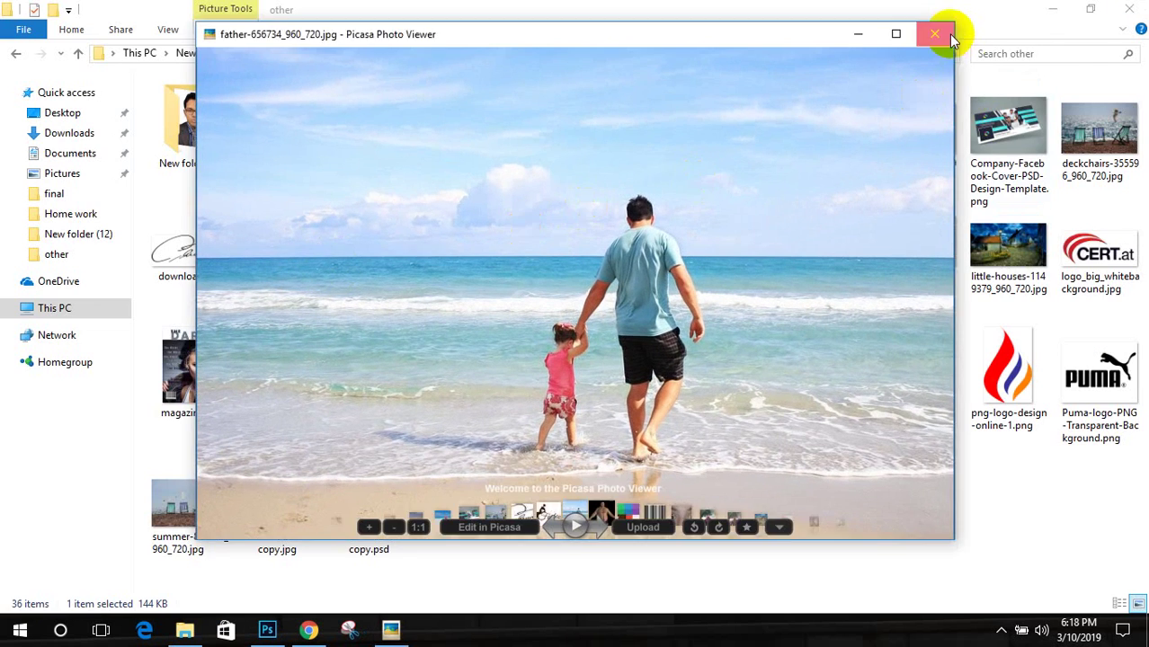
{"action": "left_click", "coordinate": [941, 33]}
{"action": "left_click_drag", "start_coordinate": [447, 263], "coordinate": [377, 474]}
Step: Open beach-84533_960_720.jpg and beach-15712_960_720.jpg from the "other" folder as separate documents in Photoshop
{"action": "left_click", "coordinate": [185, 629]}
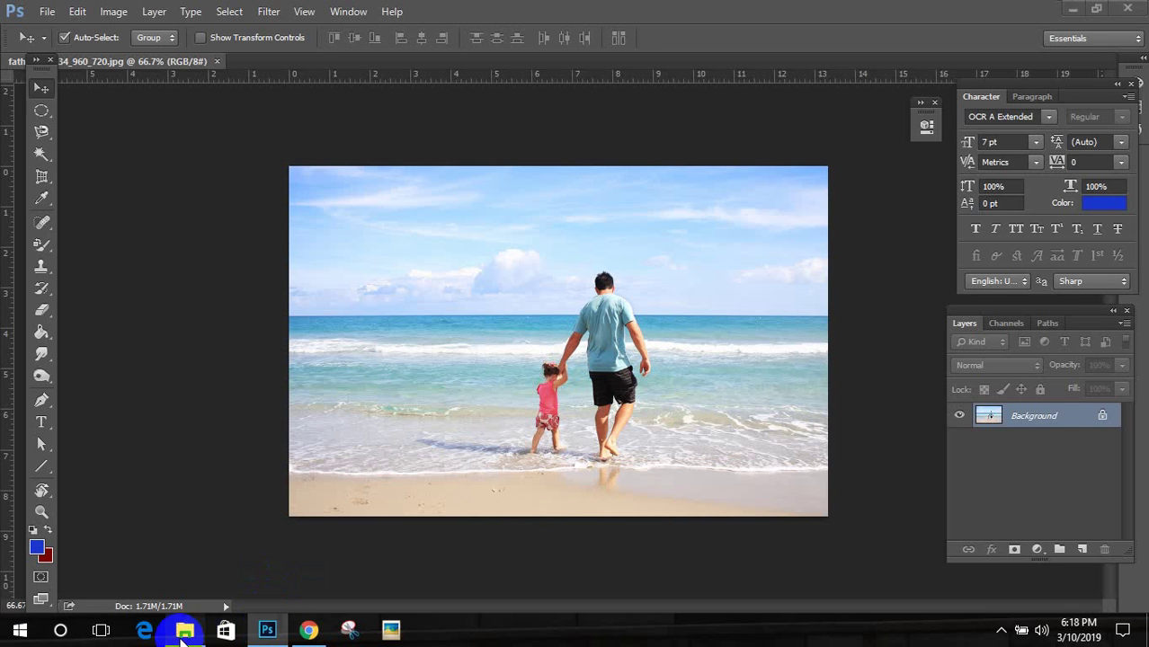
{"action": "left_click_drag", "start_coordinate": [917, 135], "coordinate": [447, 60]}
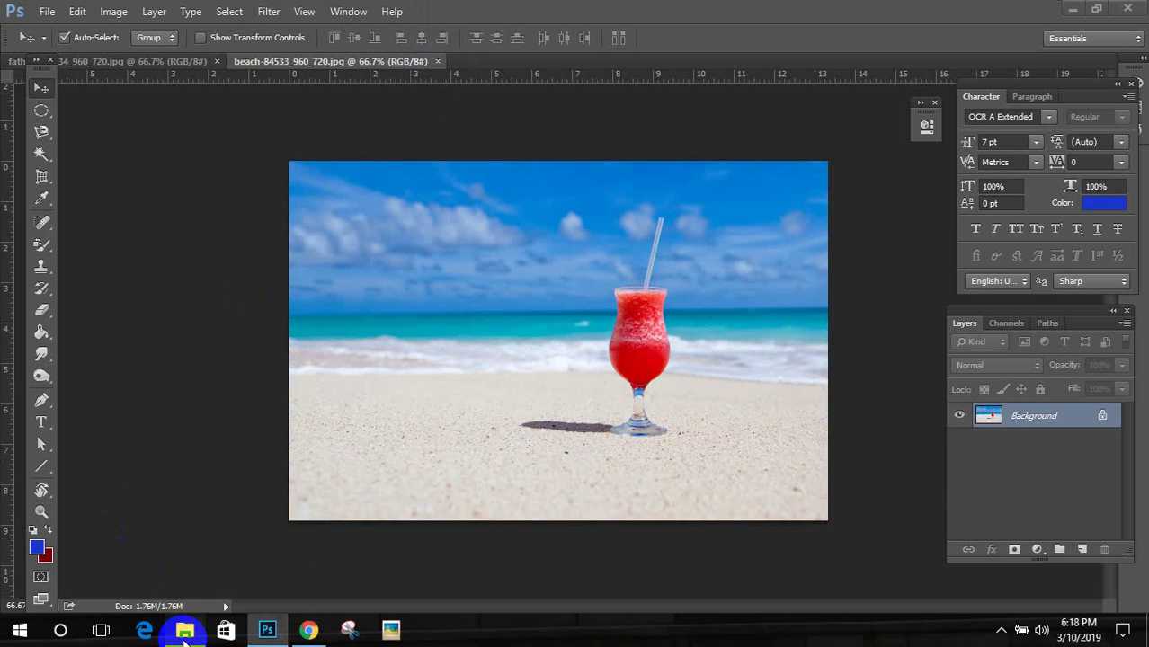
{"action": "left_click", "coordinate": [184, 634]}
{"action": "left_click", "coordinate": [524, 521]}
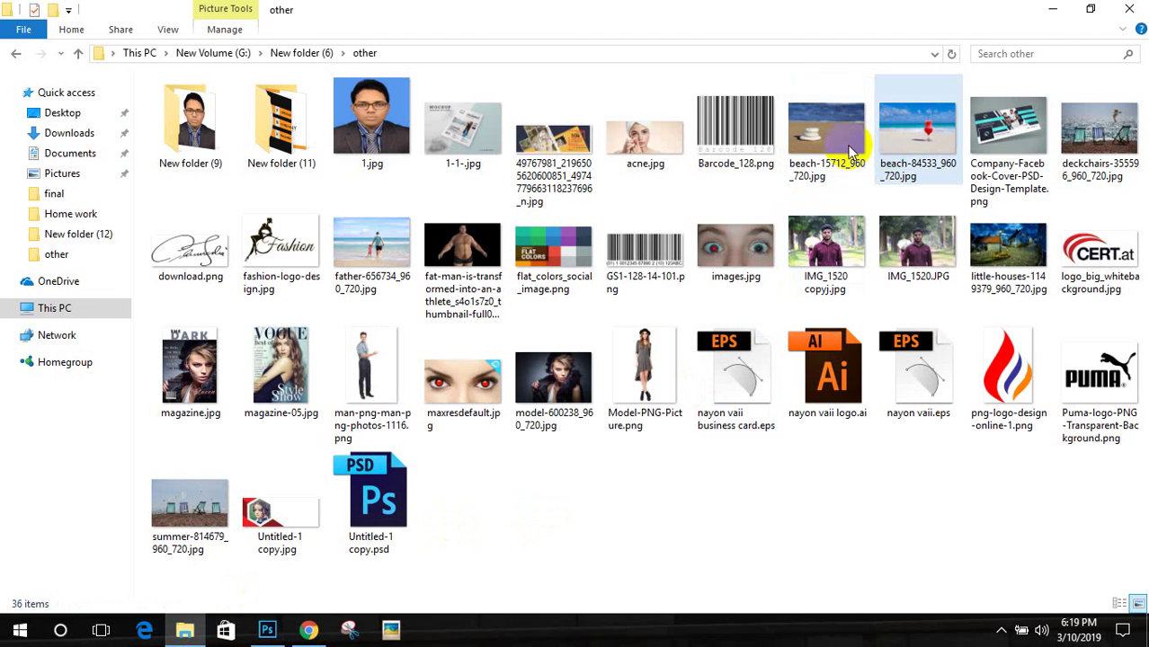
{"action": "left_click_drag", "start_coordinate": [798, 164], "coordinate": [676, 172]}
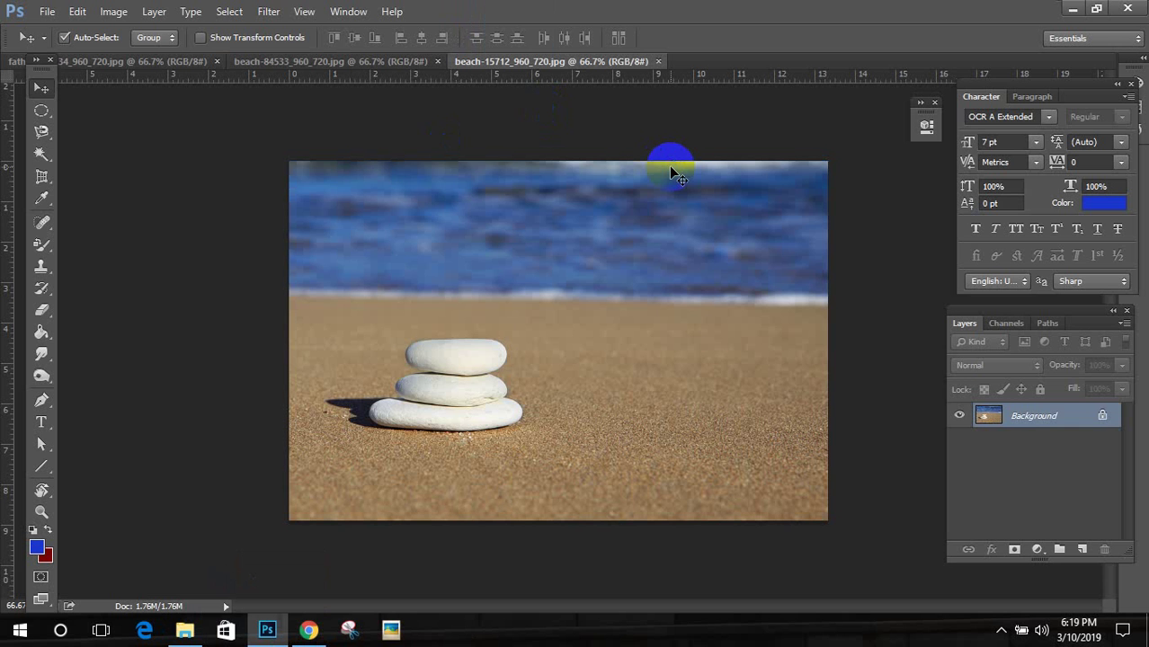
Step: Draw a freehand selection around the stacked white stones and their shadow with the Content-Aware Move tool in Move mode
{"action": "mouse_move", "coordinate": [38, 230]}
{"action": "left_mouse_down"}
{"action": "mouse_move", "coordinate": [73, 236]}
{"action": "mouse_move", "coordinate": [108, 269]}
{"action": "left_mouse_up"}
{"action": "mouse_move", "coordinate": [317, 371]}
{"action": "left_mouse_down"}
{"action": "mouse_move", "coordinate": [293, 406]}
{"action": "mouse_move", "coordinate": [338, 422]}
{"action": "left_mouse_up"}
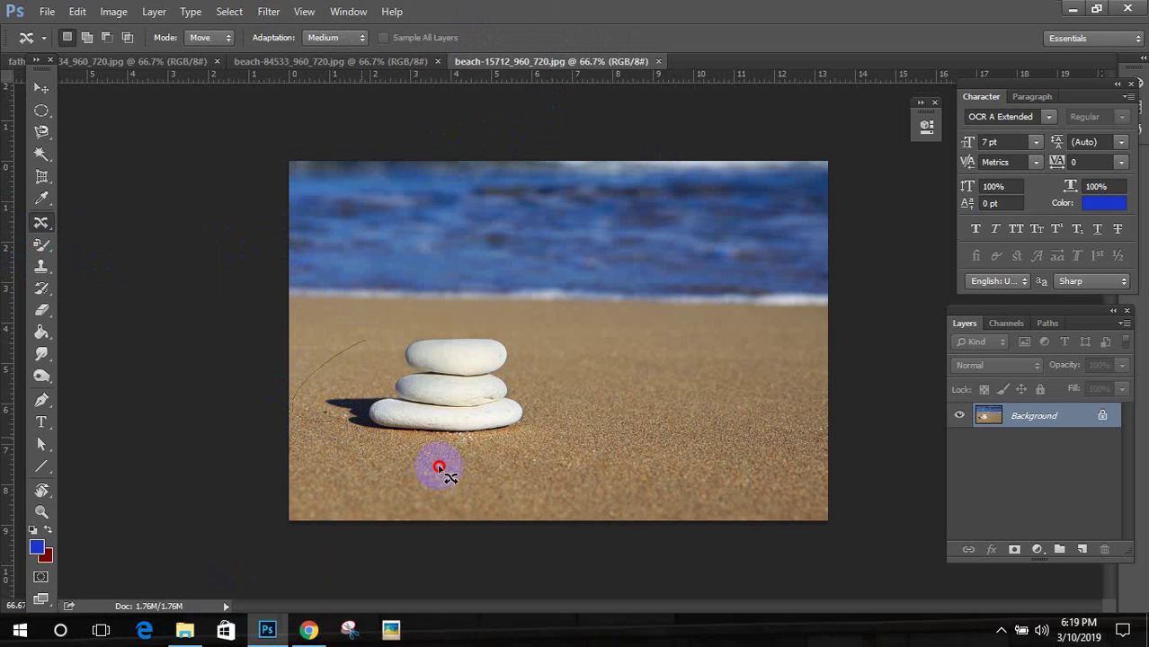
{"action": "left_click_drag", "start_coordinate": [393, 329], "coordinate": [394, 331]}
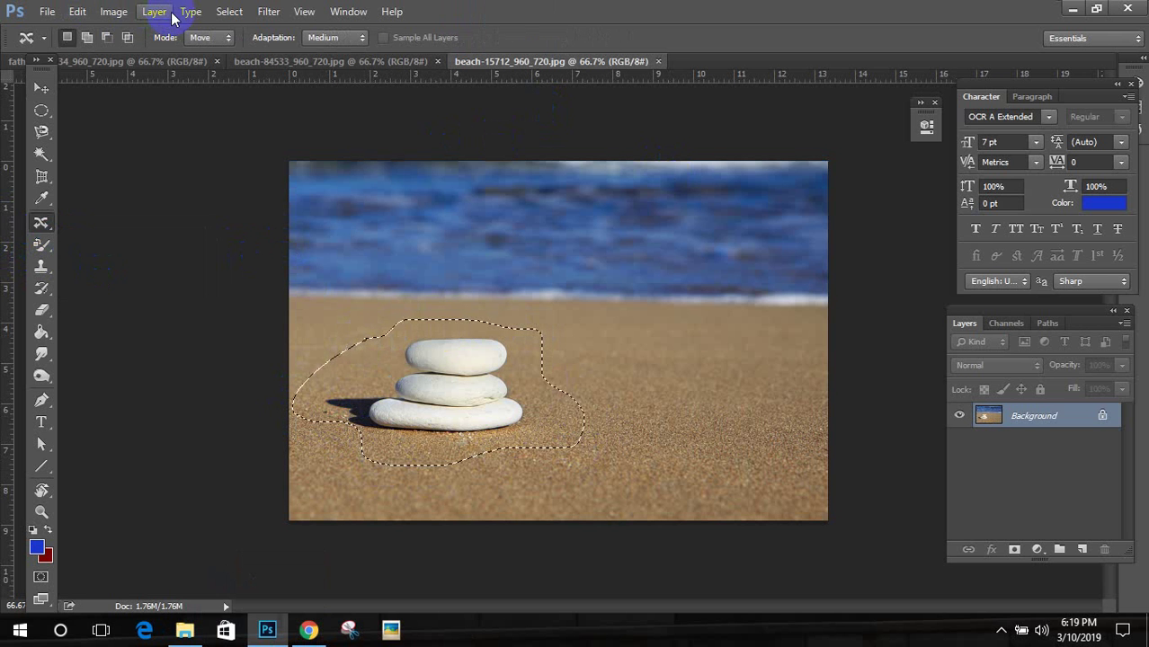
Step: Remove the selected stones with a Content-Aware fill, deselect, and inspect the filled sand up close
{"action": "left_click", "coordinate": [77, 11]}
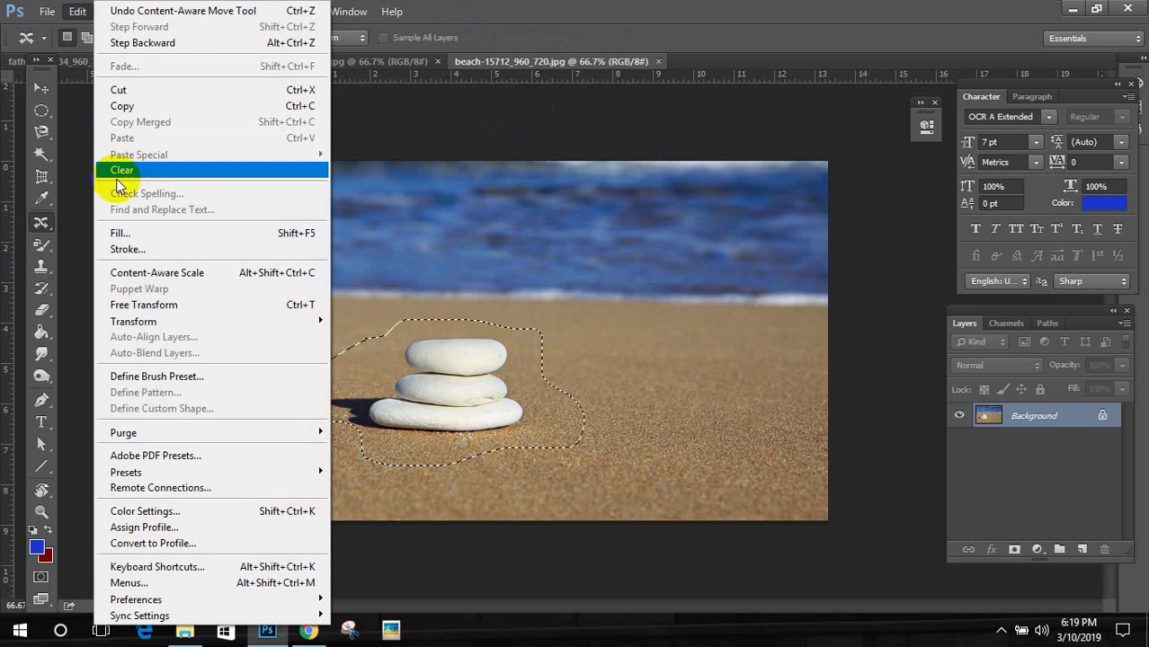
{"action": "left_click", "coordinate": [126, 228]}
{"action": "left_click", "coordinate": [580, 187]}
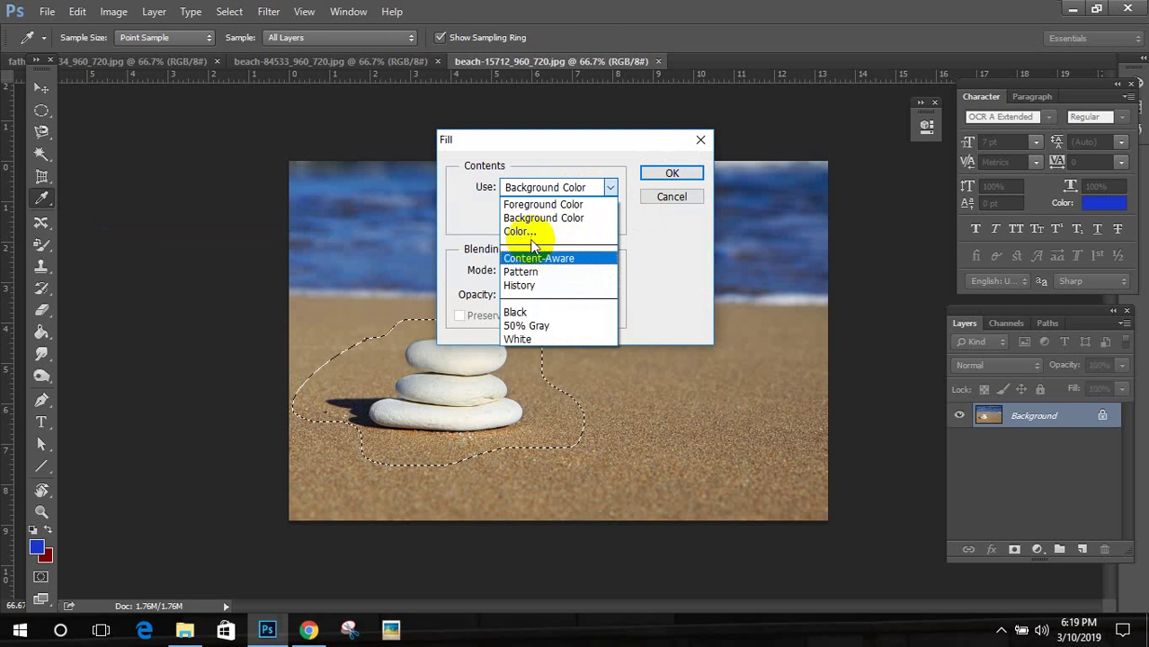
{"action": "left_click", "coordinate": [539, 258]}
{"action": "left_click", "coordinate": [671, 173]}
{"action": "key", "text": "j"}
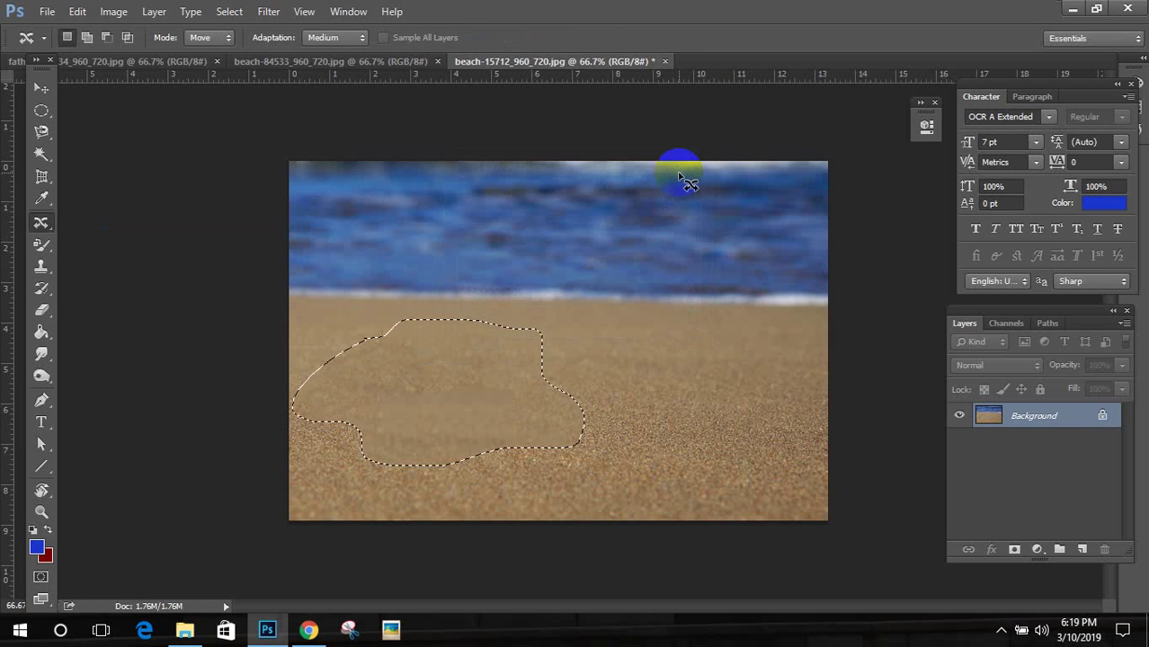
{"action": "left_click", "coordinate": [442, 303]}
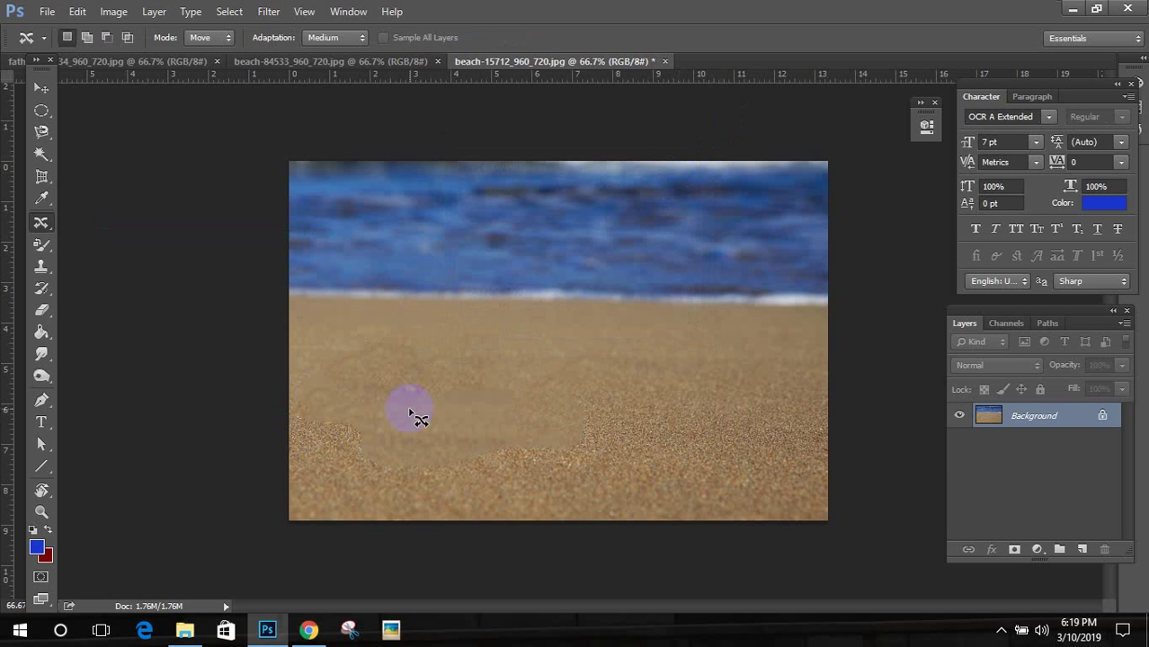
{"action": "scroll", "coordinate": [409, 413], "scroll_direction": "up", "scroll_amount": 4}
{"action": "left_click_drag", "start_coordinate": [408, 405], "coordinate": [480, 277]}
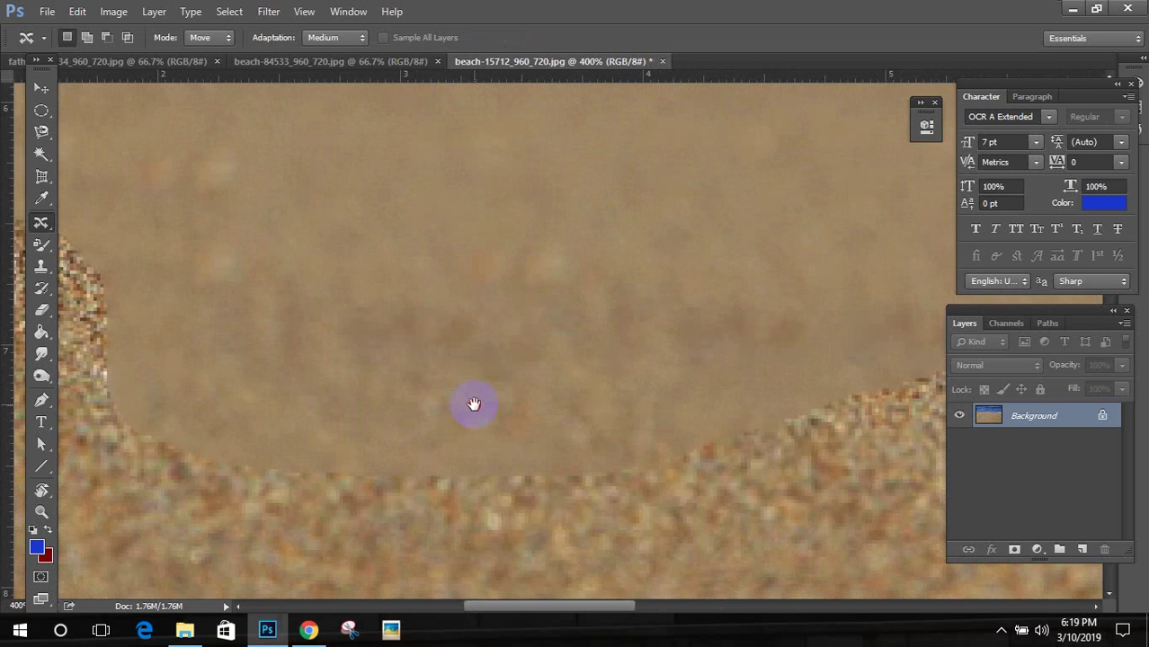
{"action": "scroll", "coordinate": [481, 412], "scroll_direction": "down", "scroll_amount": 7}
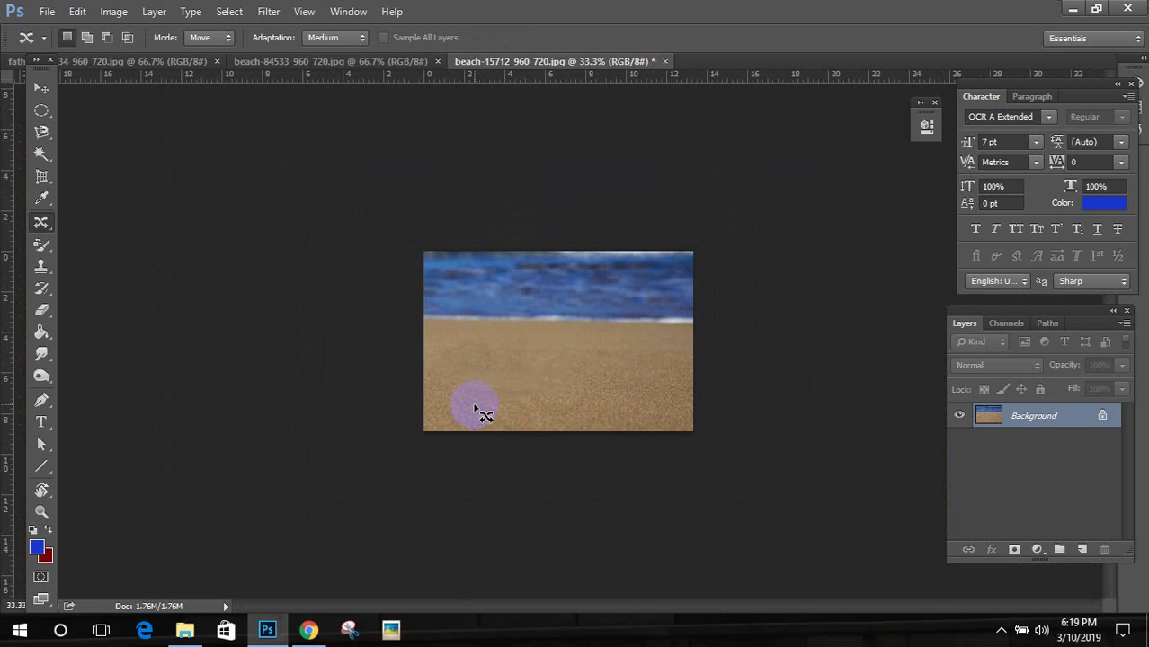
Step: In beach-84533_960_720.jpg, outline the red drink with its straw and shadow and try to remove it with a Content-Aware fill
{"action": "left_click", "coordinate": [316, 63]}
{"action": "mouse_move", "coordinate": [678, 256]}
{"action": "left_mouse_down"}
{"action": "mouse_move", "coordinate": [656, 193]}
{"action": "mouse_move", "coordinate": [630, 217]}
{"action": "mouse_move", "coordinate": [598, 305]}
{"action": "mouse_move", "coordinate": [585, 398]}
{"action": "mouse_move", "coordinate": [511, 423]}
{"action": "mouse_move", "coordinate": [526, 447]}
{"action": "mouse_move", "coordinate": [681, 461]}
{"action": "mouse_move", "coordinate": [669, 388]}
{"action": "mouse_move", "coordinate": [689, 340]}
{"action": "mouse_move", "coordinate": [685, 267]}
{"action": "left_mouse_up"}
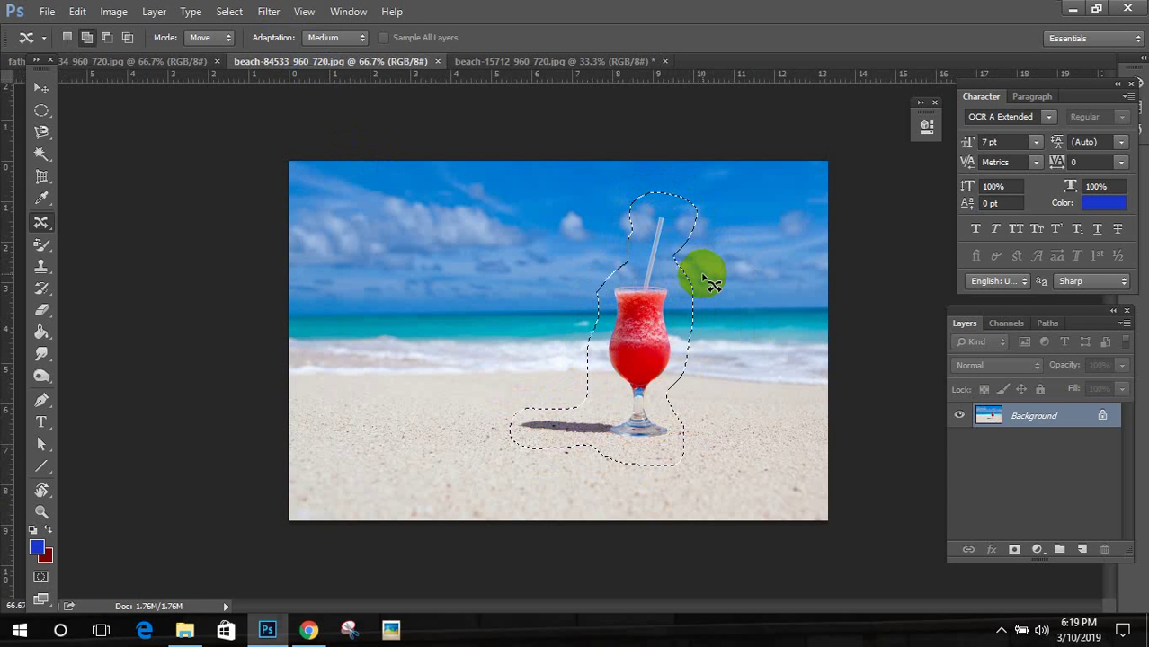
{"action": "key", "text": "shift+F5"}
{"action": "left_click", "coordinate": [651, 175]}
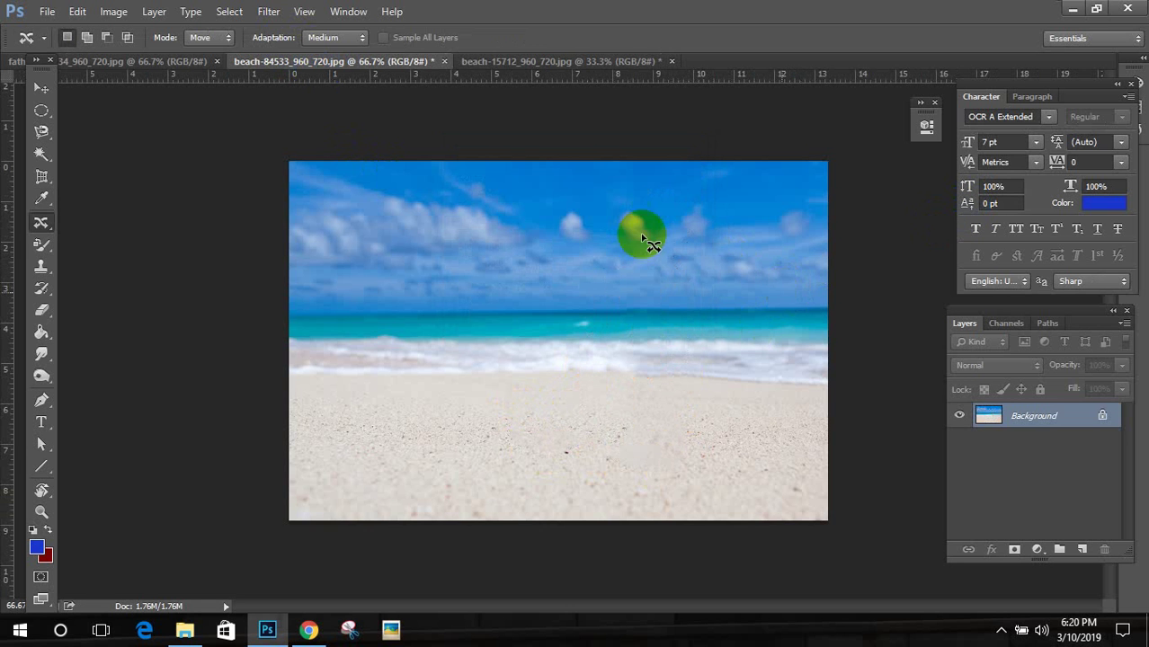
Step: Inspect the filled sand where the drink stood, undo the removal in beach-84533_960_720.jpg and clear the selection
{"action": "left_click", "coordinate": [548, 62]}
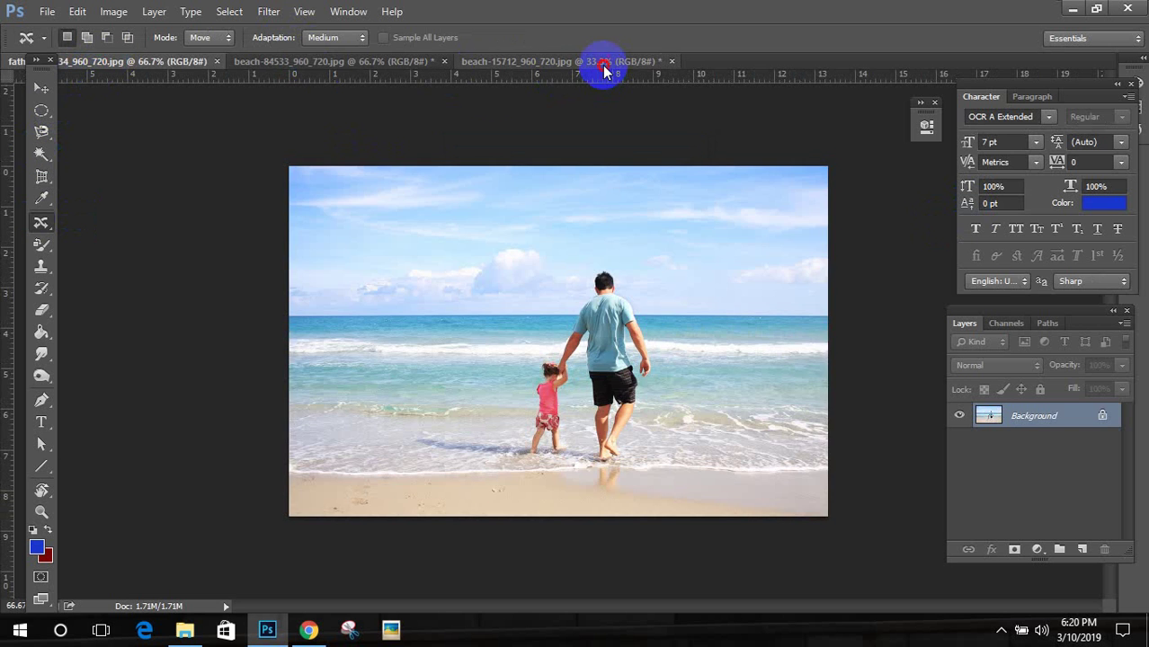
{"action": "left_click", "coordinate": [375, 63]}
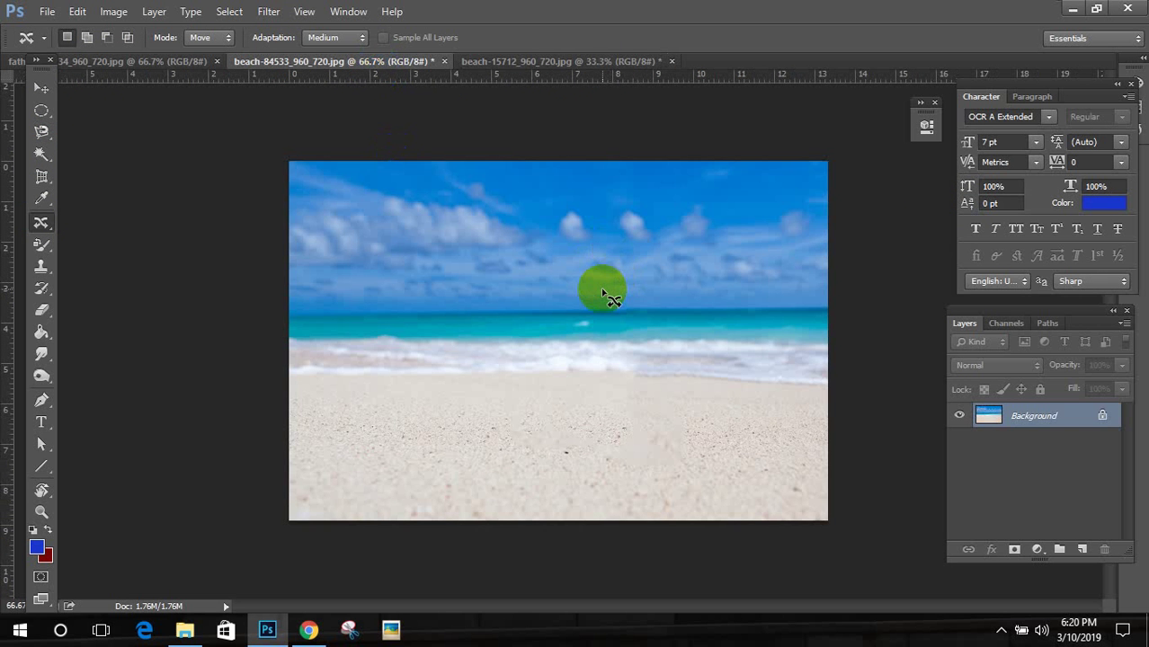
{"action": "scroll", "coordinate": [607, 382], "scroll_direction": "up", "scroll_amount": 2}
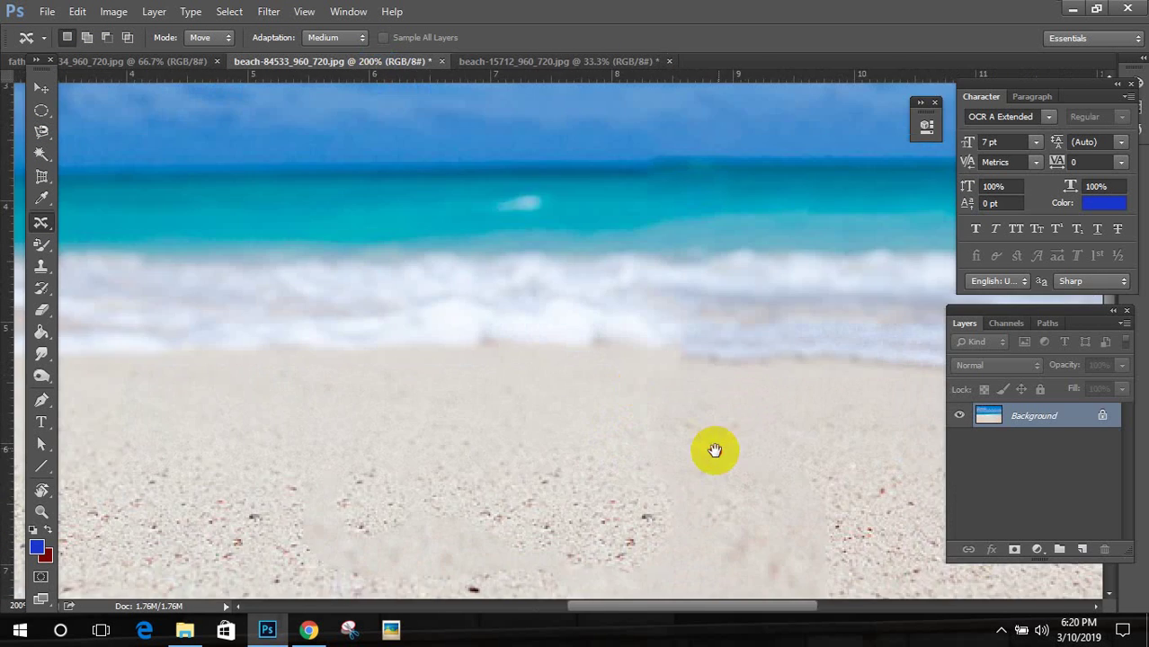
{"action": "left_click_drag", "start_coordinate": [563, 572], "coordinate": [563, 567]}
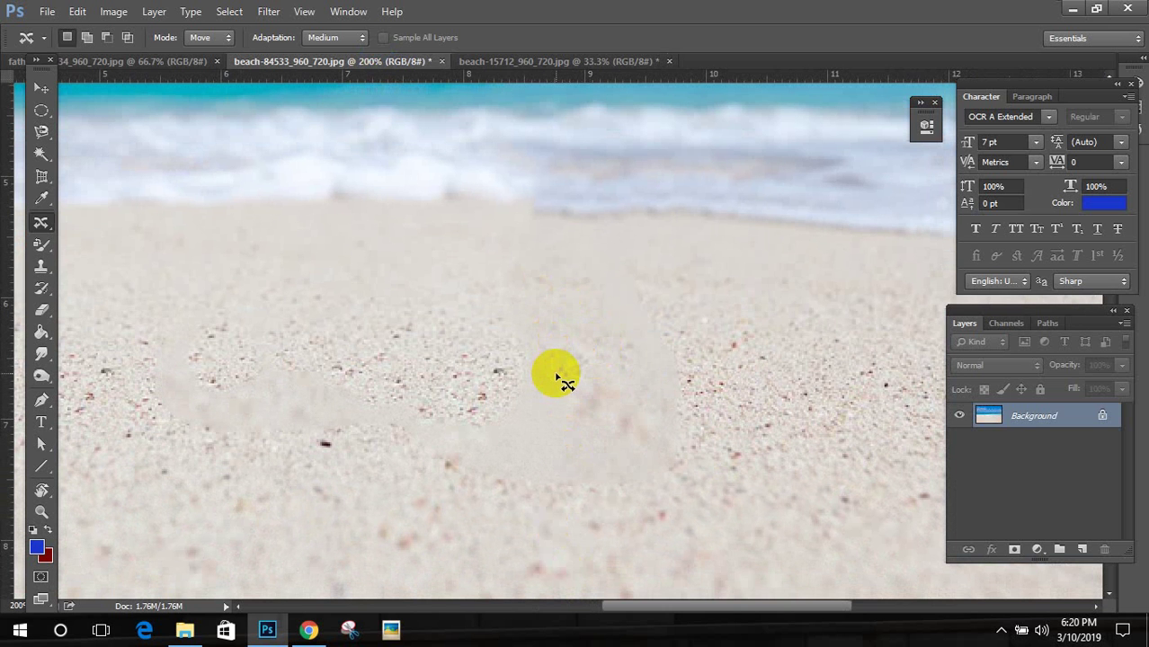
{"action": "key", "text": "ctrl+z"}
{"action": "key", "text": "ctrl+d"}
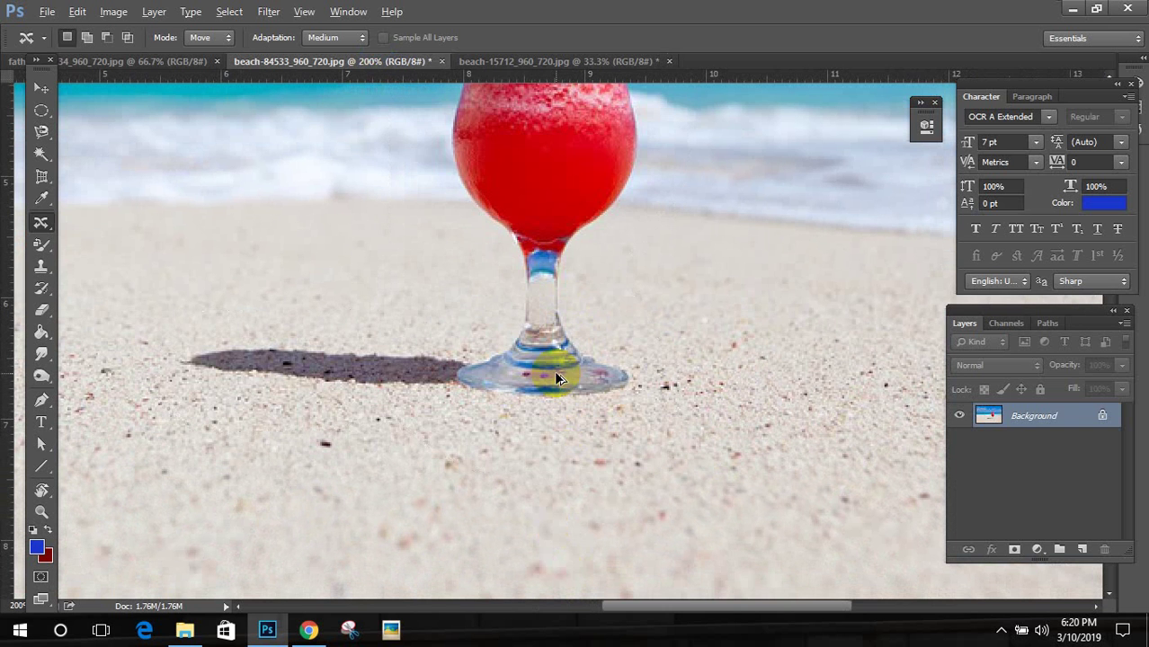
{"action": "scroll", "coordinate": [557, 379], "scroll_direction": "down", "scroll_amount": 4}
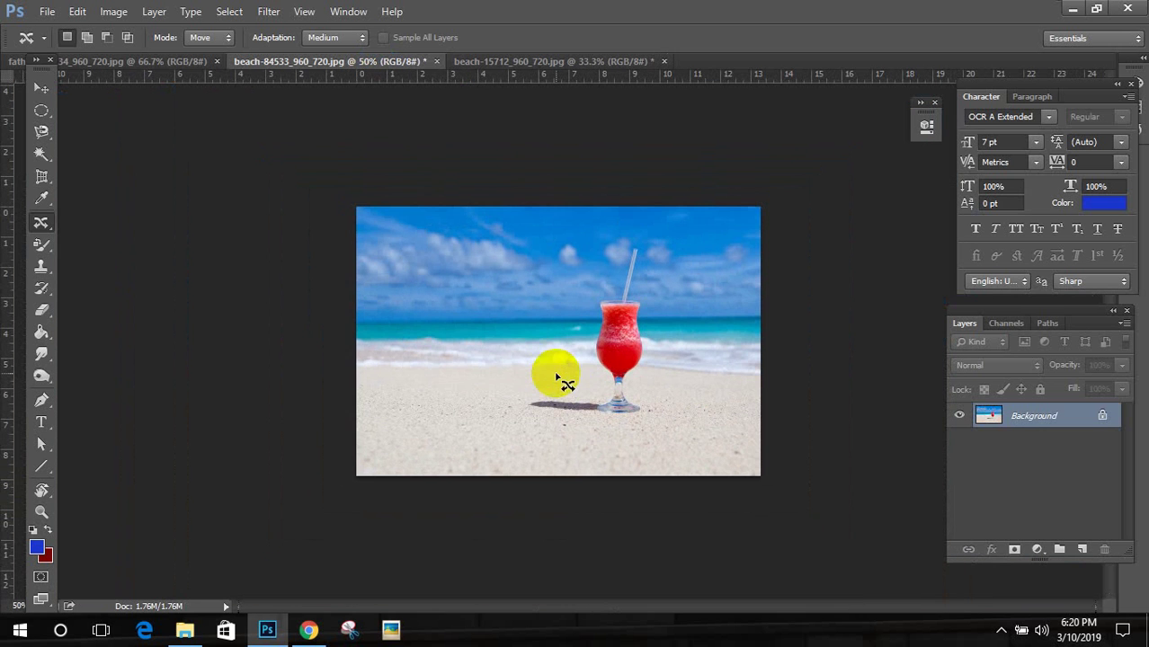
Step: Activate the Clone Stamp tool for beach-84533_960_720.jpg
{"action": "left_click_drag", "start_coordinate": [45, 279], "coordinate": [71, 269]}
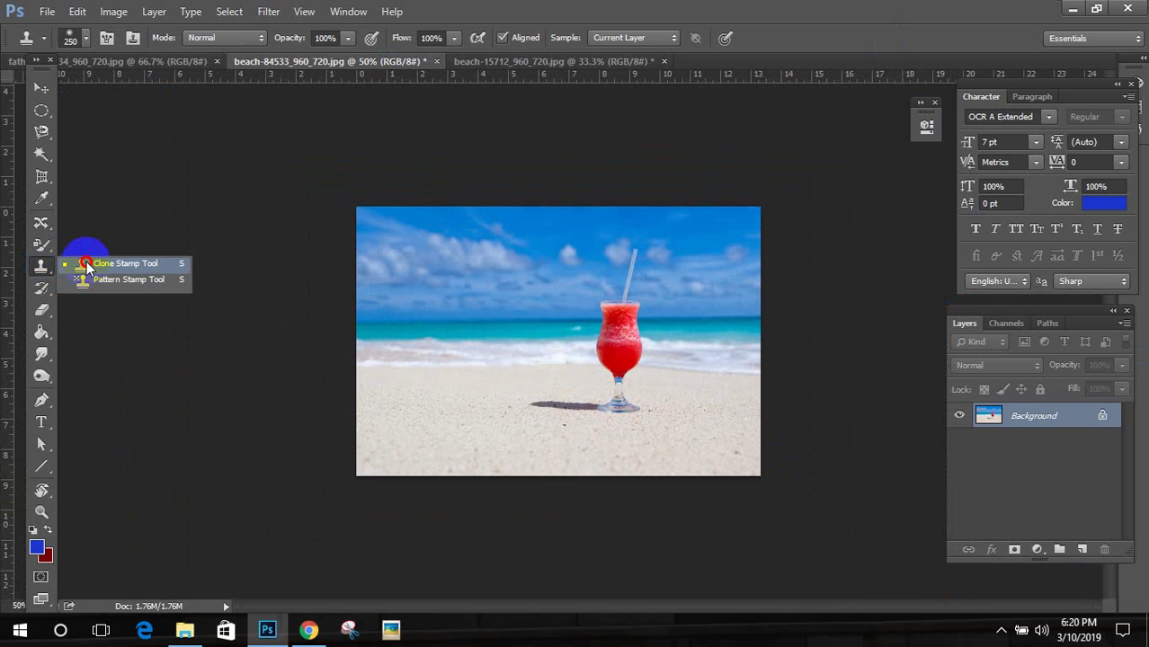
{"action": "left_click_drag", "start_coordinate": [86, 266], "coordinate": [85, 266]}
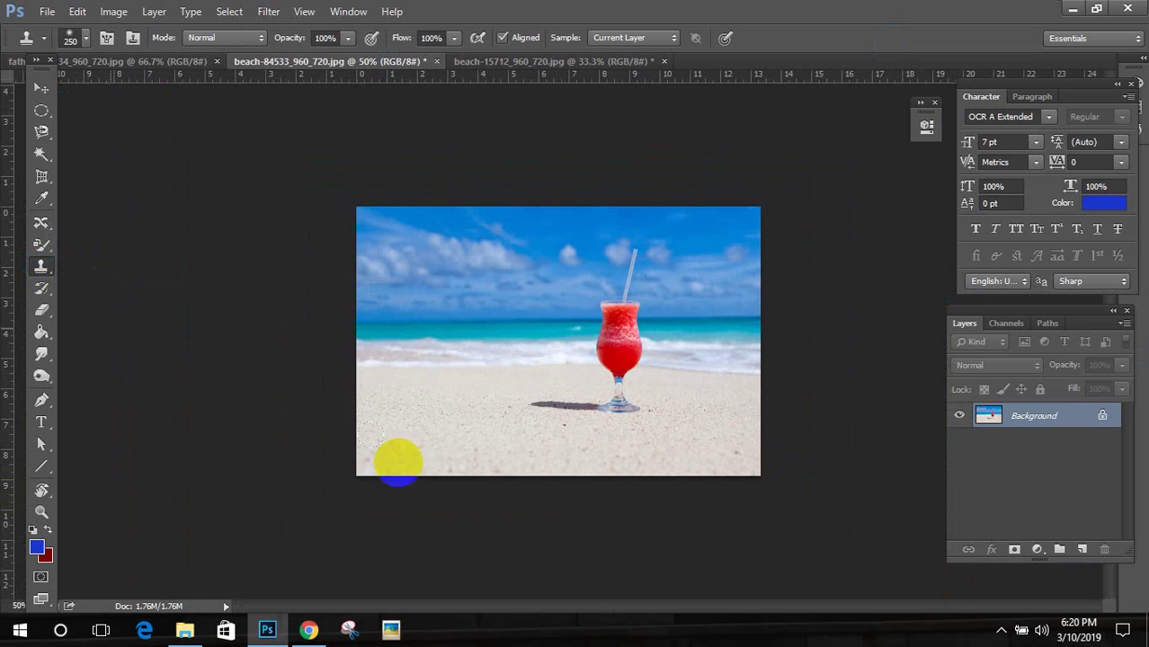
{"action": "scroll", "coordinate": [630, 377], "scroll_direction": "up", "scroll_amount": 3}
{"action": "left_click", "coordinate": [512, 310], "text": "alt"}
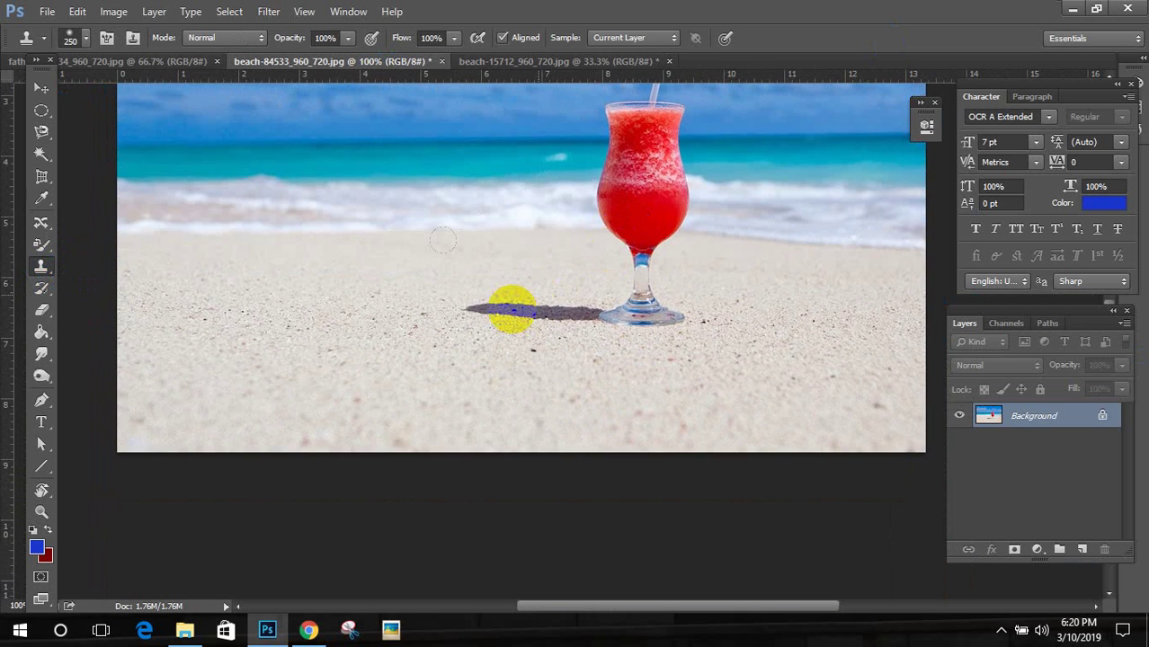
{"action": "left_click", "coordinate": [690, 199]}
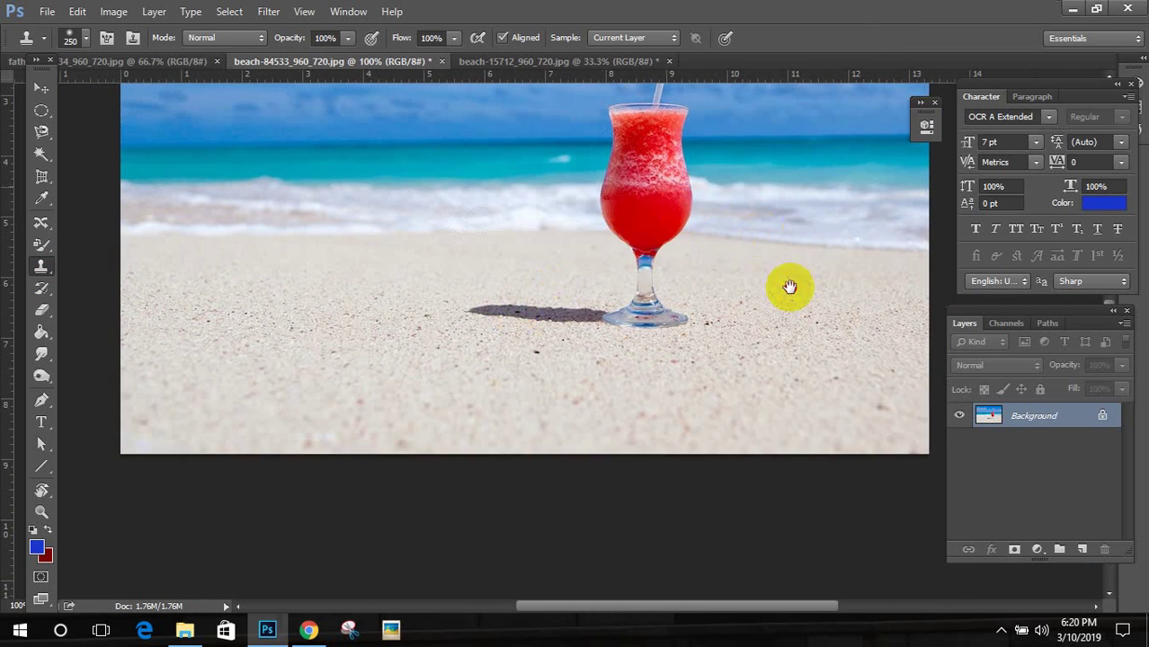
Step: Try cloning the red drink onto the left part of the beach with a size 500 brush, and undo the copy
{"action": "left_click_drag", "start_coordinate": [787, 288], "coordinate": [863, 388]}
{"action": "key", "text": "bracketright"}
{"action": "key", "text": "bracketright"}
{"action": "key", "text": "bracketright"}
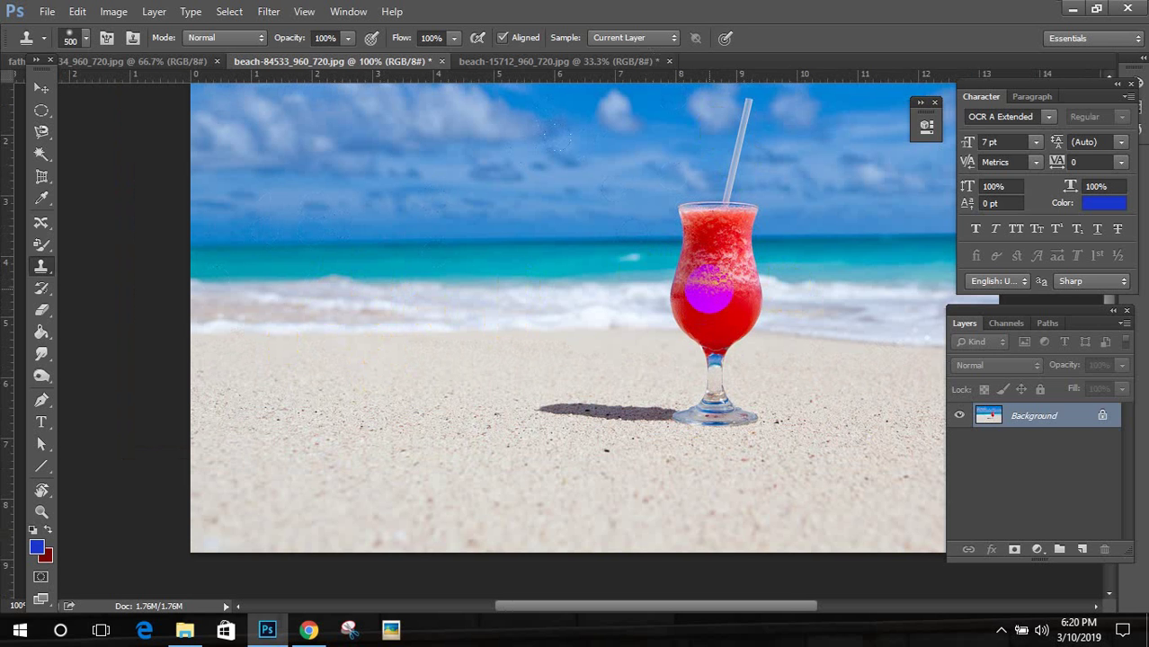
{"action": "mouse_move", "coordinate": [360, 306]}
{"action": "left_mouse_down"}
{"action": "mouse_move", "coordinate": [367, 325]}
{"action": "mouse_move", "coordinate": [352, 298]}
{"action": "left_mouse_up"}
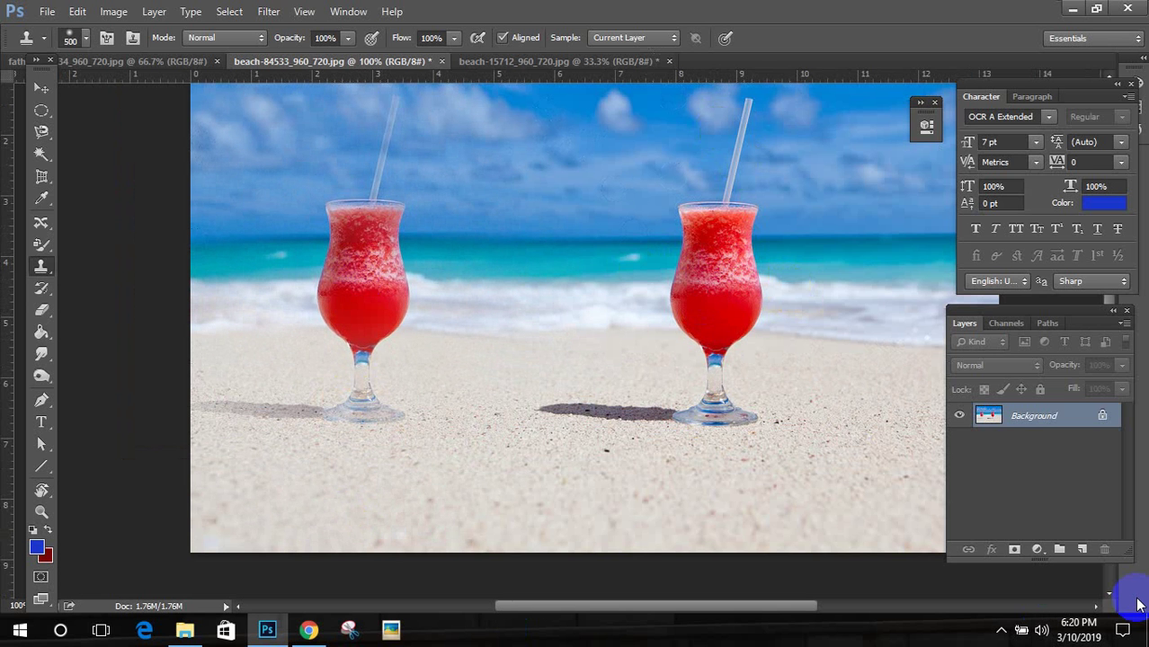
{"action": "key", "text": "ctrl+z"}
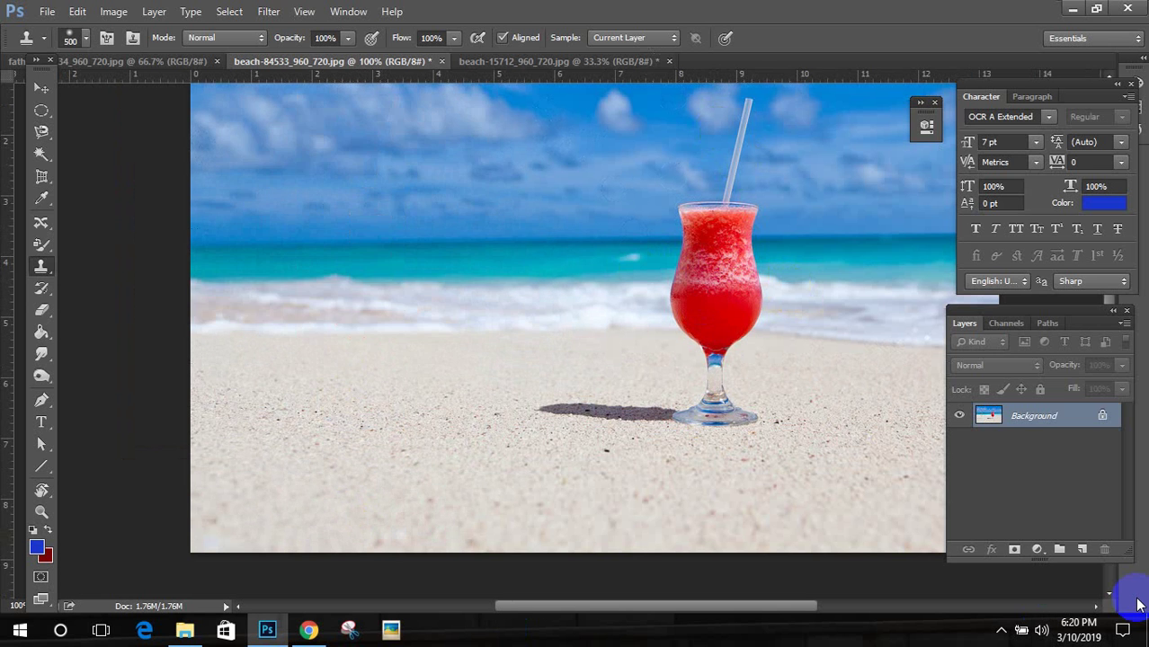
Step: Try cloning the drink into beach-15712_960_720.jpg, and step back through that photo's edits to restore the stacked white stones
{"action": "left_click", "coordinate": [526, 66]}
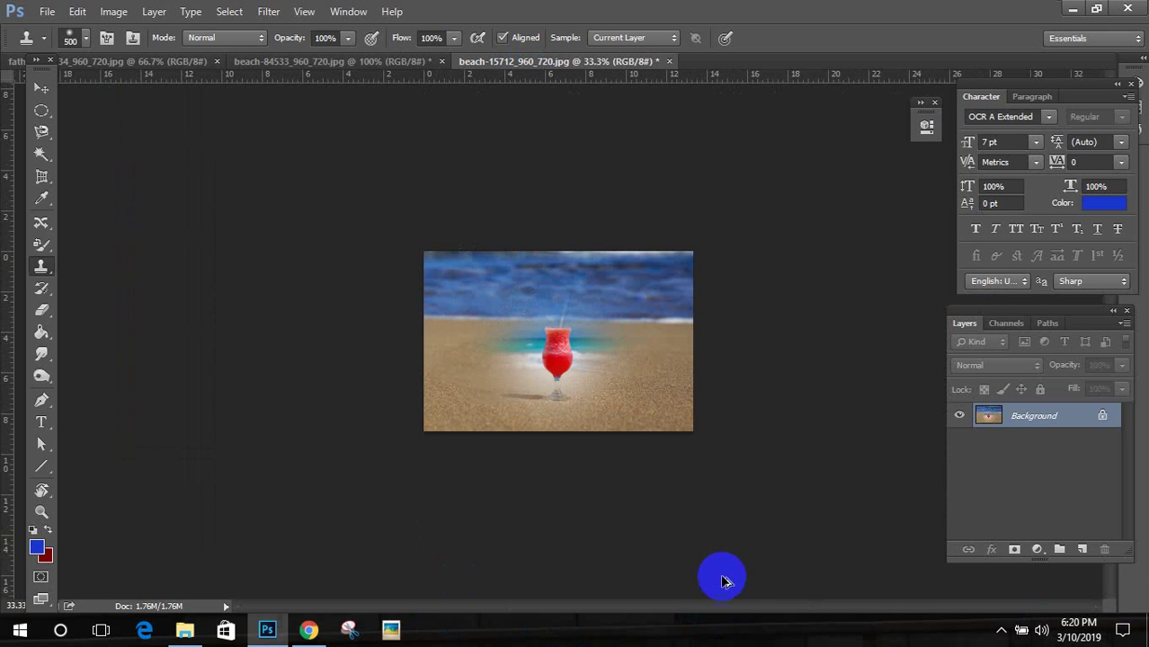
{"action": "key", "text": "ctrl+z"}
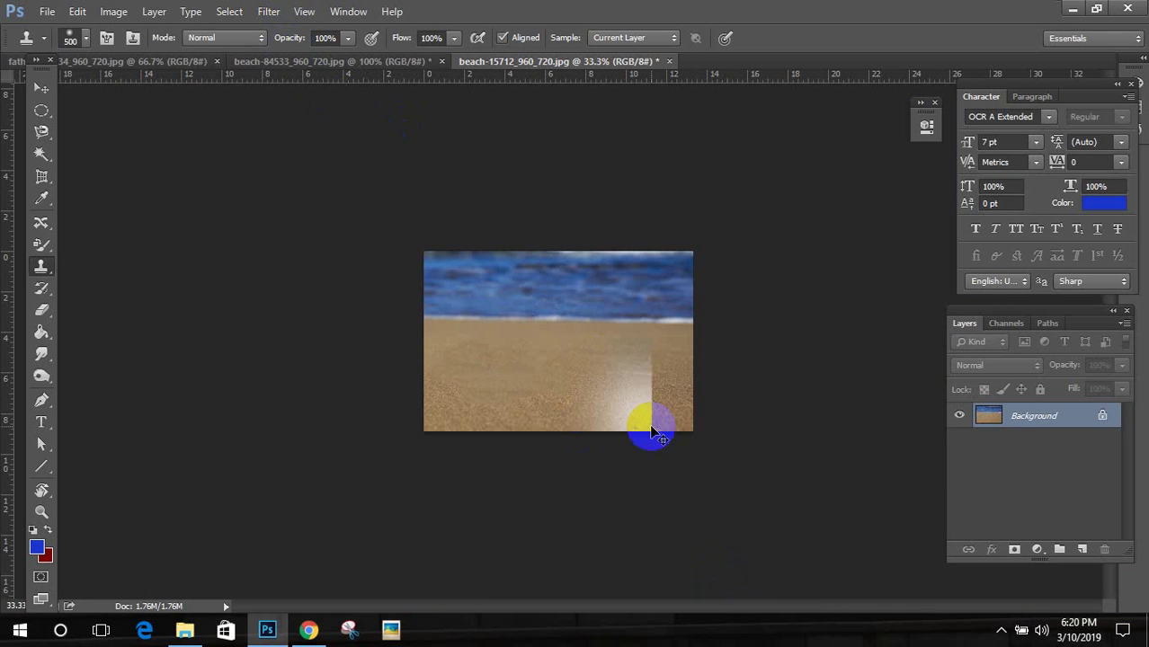
{"action": "left_click", "coordinate": [556, 351], "text": "ctrl"}
{"action": "key", "text": "ctrl+shift+z"}
{"action": "key", "text": "ctrl+shift+z"}
{"action": "key", "text": "ctrl+shift+z"}
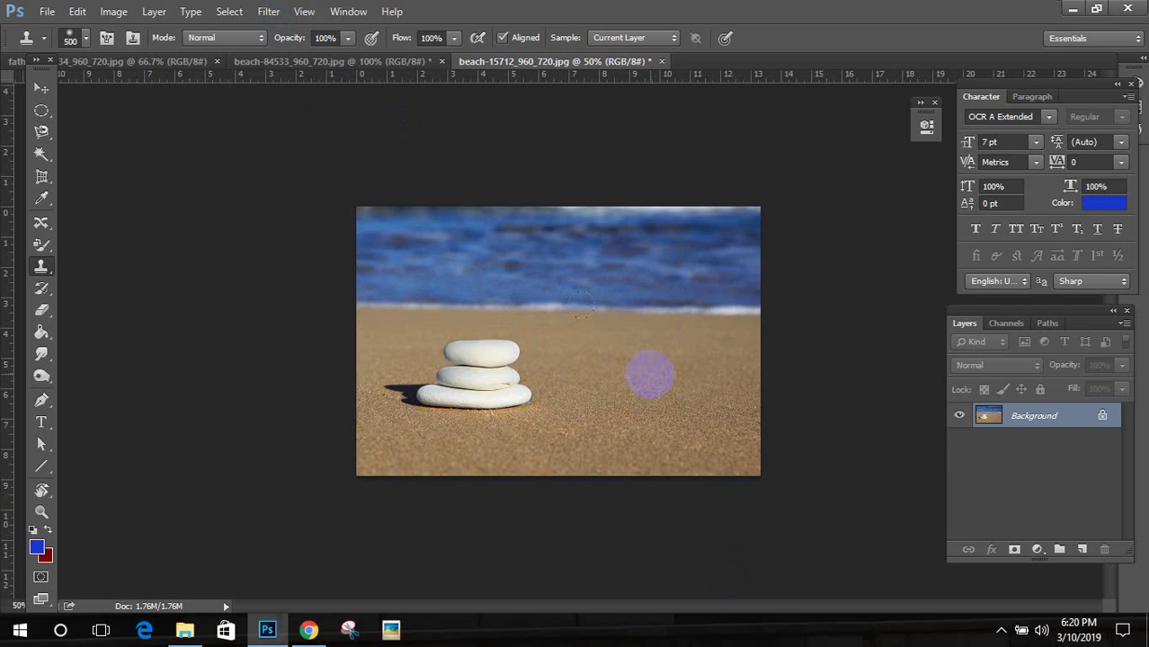
Step: Undo a trial clone of the drink photo over the stones and clone a second stone stack onto the sand beside the original
{"action": "key", "text": "ctrl+plus"}
{"action": "key", "text": "ctrl+alt+z"}
{"action": "key", "text": "ctrl+alt+z"}
{"action": "key", "text": "ctrl+alt+z"}
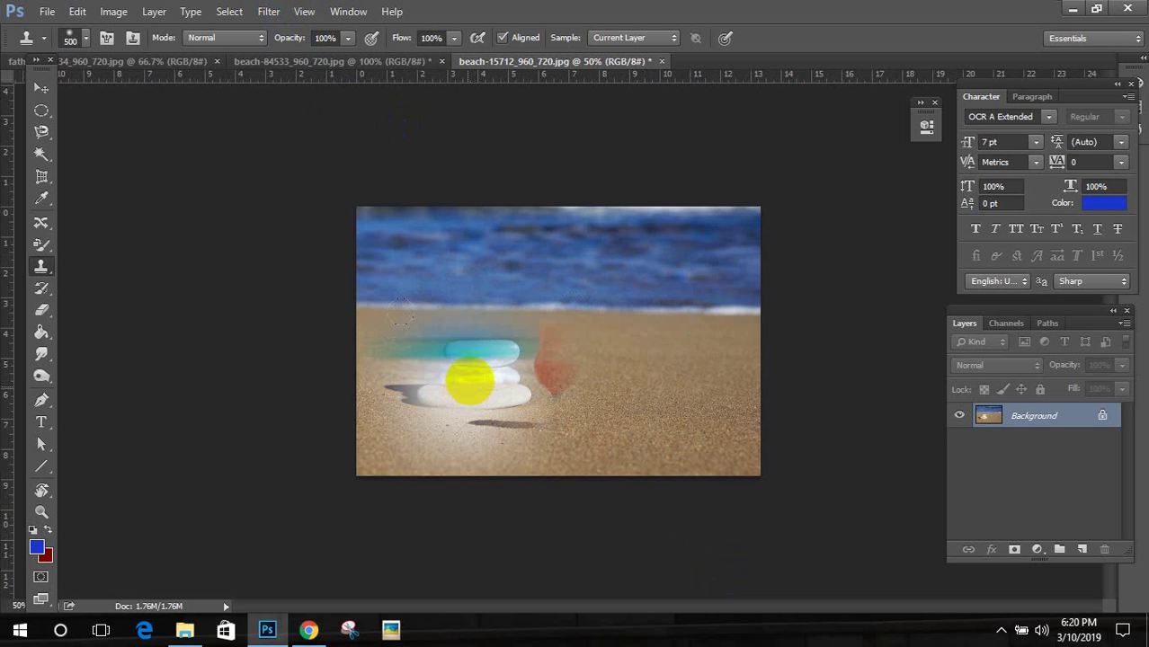
{"action": "key", "text": "ctrl+shift+z"}
{"action": "key", "text": "ctrl+shift+z"}
{"action": "key", "text": "ctrl+shift+z"}
{"action": "key", "text": "ctrl+shift+z"}
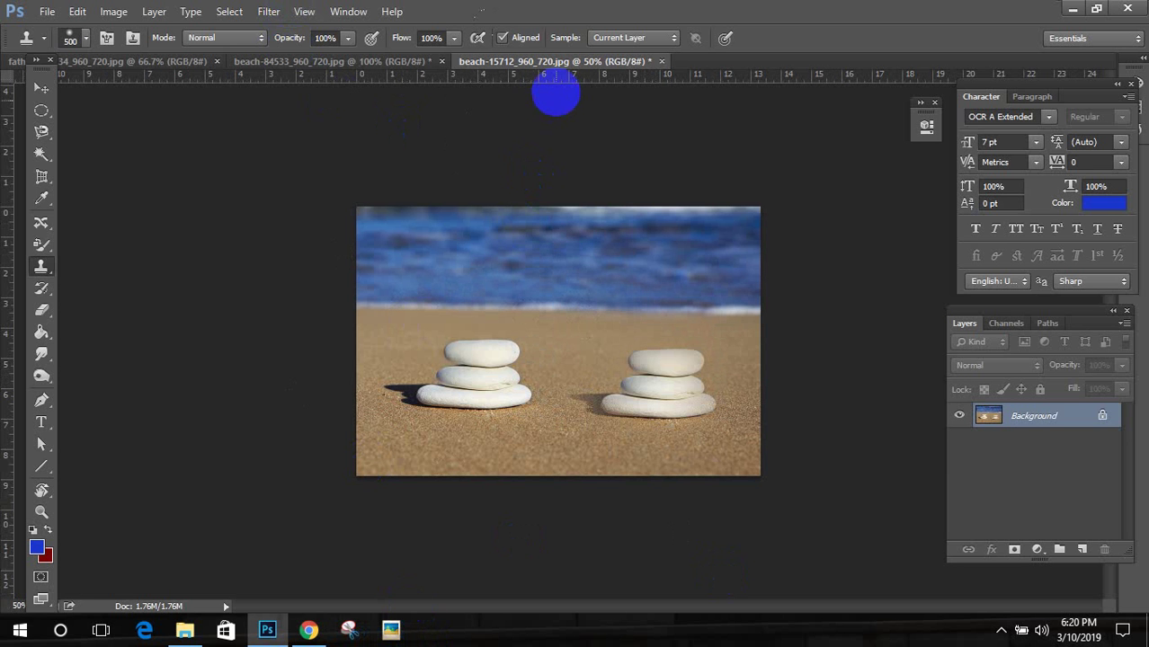
Step: In beach-84533_960_720.jpg, discard the stones cloned over the drink and reduce the Clone Stamp brush size to 125
{"action": "left_click", "coordinate": [351, 60]}
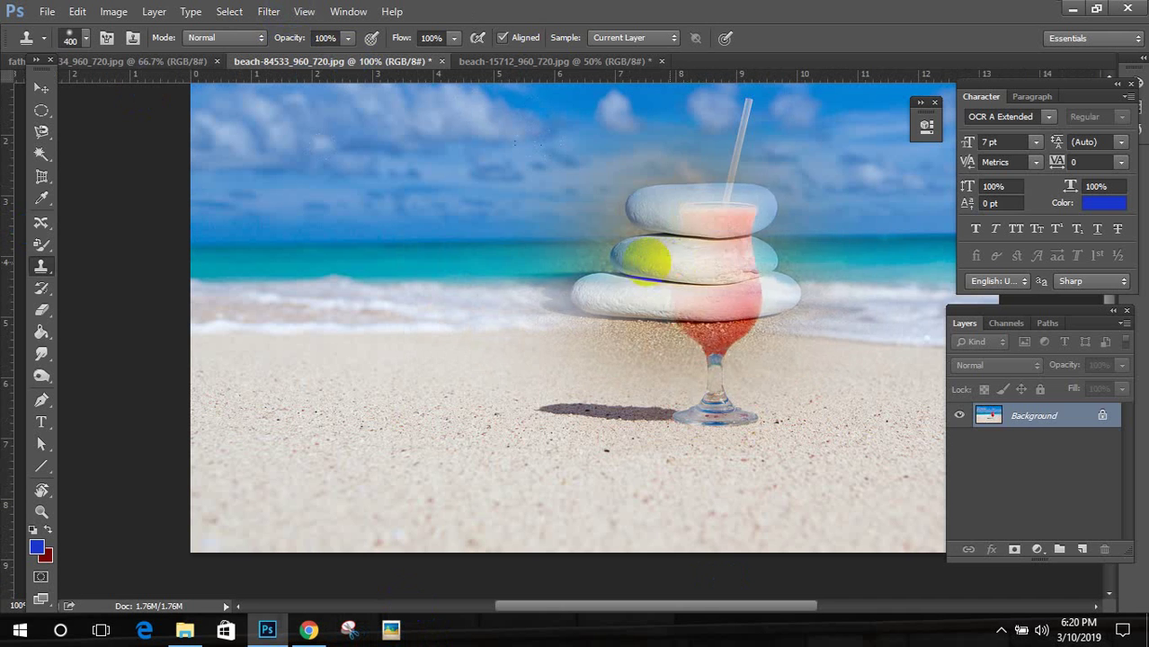
{"action": "key", "text": "bracketleft"}
{"action": "key", "text": "bracketleft"}
{"action": "key", "text": "bracketleft"}
{"action": "key", "text": "bracketleft"}
{"action": "key", "text": "bracketleft"}
{"action": "key", "text": "bracketleft"}
{"action": "key", "text": "bracketleft"}
{"action": "key", "text": "bracketleft"}
{"action": "key", "text": "bracketleft"}
{"action": "key", "text": "bracketleft"}
{"action": "key", "text": "bracketleft"}
{"action": "key", "text": "bracketleft"}
{"action": "key", "text": "bracketleft"}
{"action": "key", "text": "bracketleft"}
{"action": "key", "text": "bracketleft"}
{"action": "key", "text": "bracketleft"}
{"action": "key", "text": "bracketleft"}
{"action": "key", "text": "bracketleft"}
{"action": "key", "text": "bracketright"}
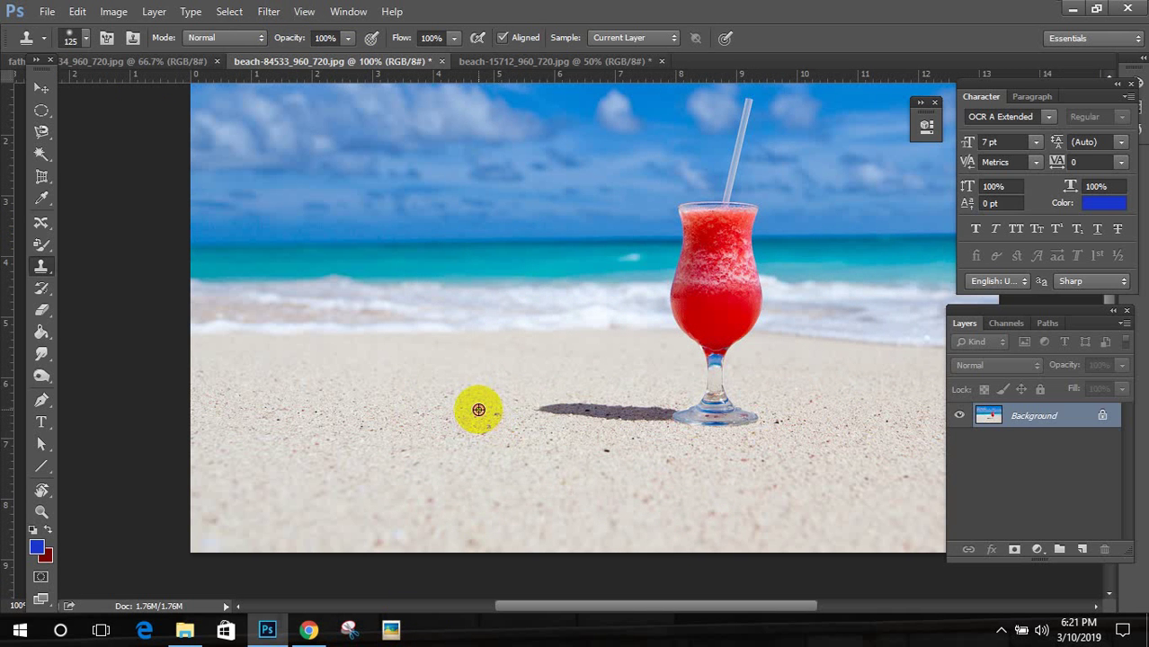
Step: Clone nearby sand over the drink's shadow and the base of the glass
{"action": "left_click_drag", "start_coordinate": [478, 410], "coordinate": [635, 409]}
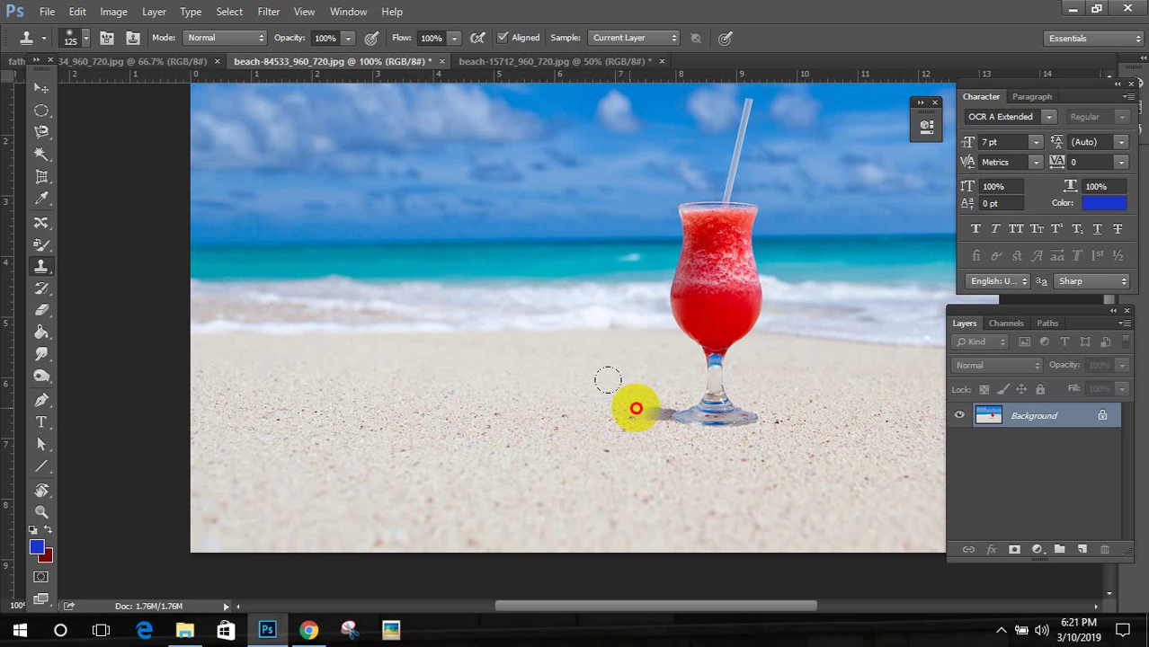
{"action": "left_click", "coordinate": [767, 374], "text": "ctrl"}
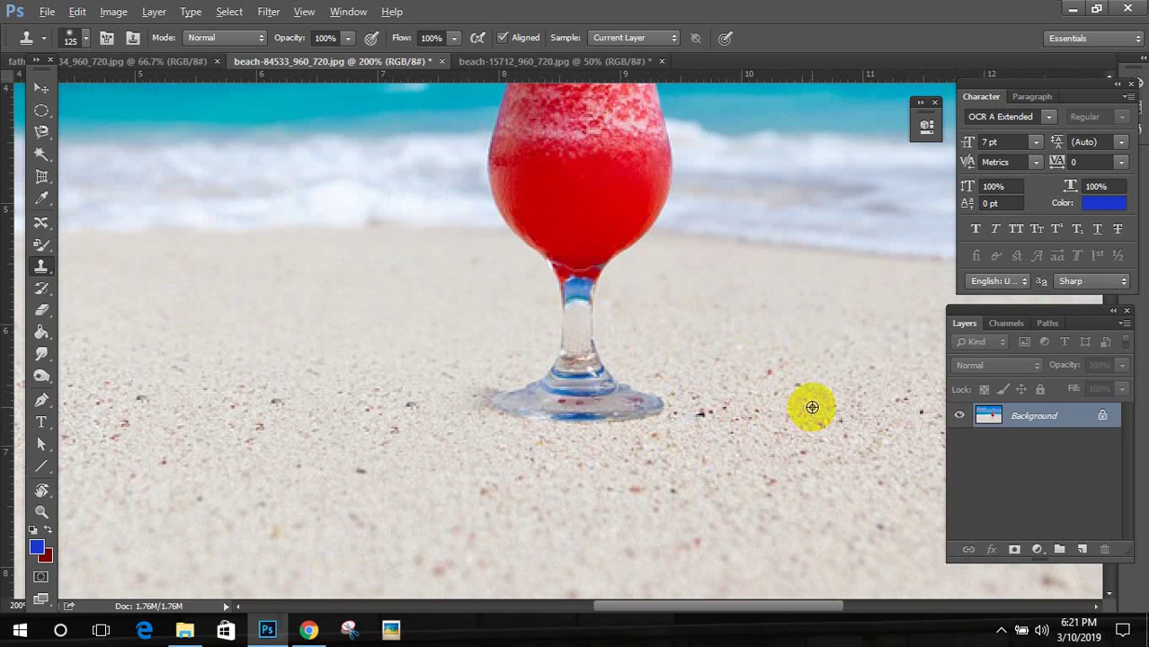
{"action": "left_click_drag", "start_coordinate": [680, 405], "coordinate": [564, 402]}
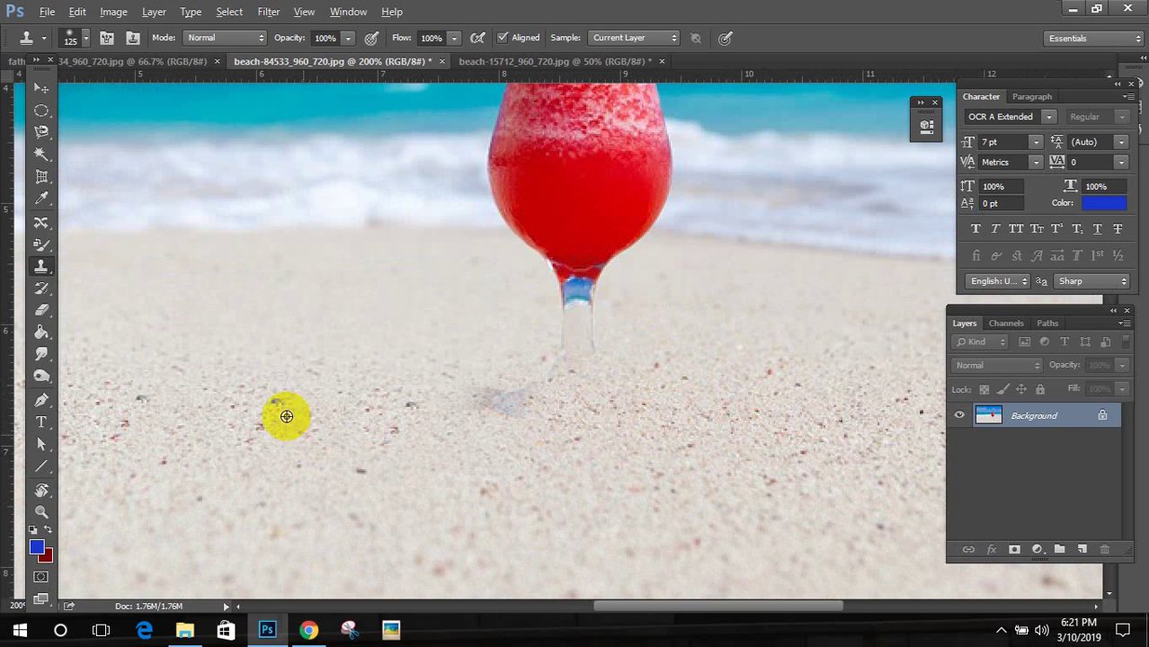
{"action": "left_click_drag", "start_coordinate": [421, 406], "coordinate": [514, 403]}
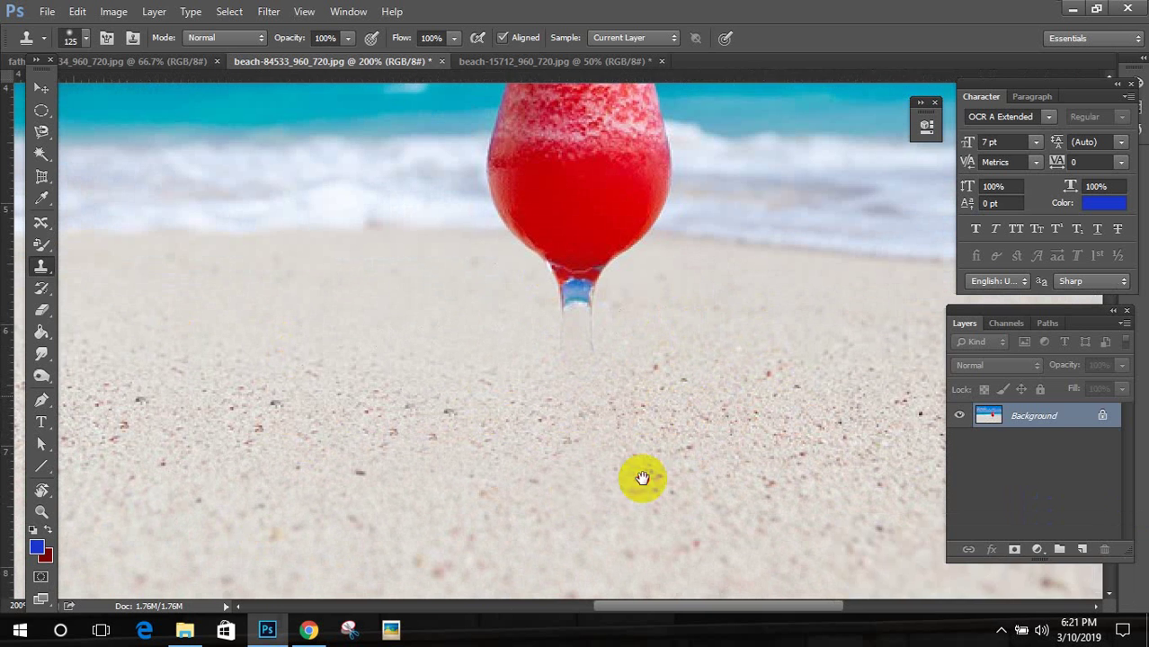
Step: Clone the adjacent surf and sand over the glass stem and the lower part of the drink
{"action": "left_click_drag", "start_coordinate": [642, 478], "coordinate": [615, 512]}
{"action": "mouse_move", "coordinate": [735, 392]}
{"action": "left_mouse_down"}
{"action": "mouse_move", "coordinate": [640, 364]}
{"action": "mouse_move", "coordinate": [698, 278]}
{"action": "mouse_move", "coordinate": [917, 352]}
{"action": "left_mouse_up"}
{"action": "left_click", "coordinate": [576, 292]}
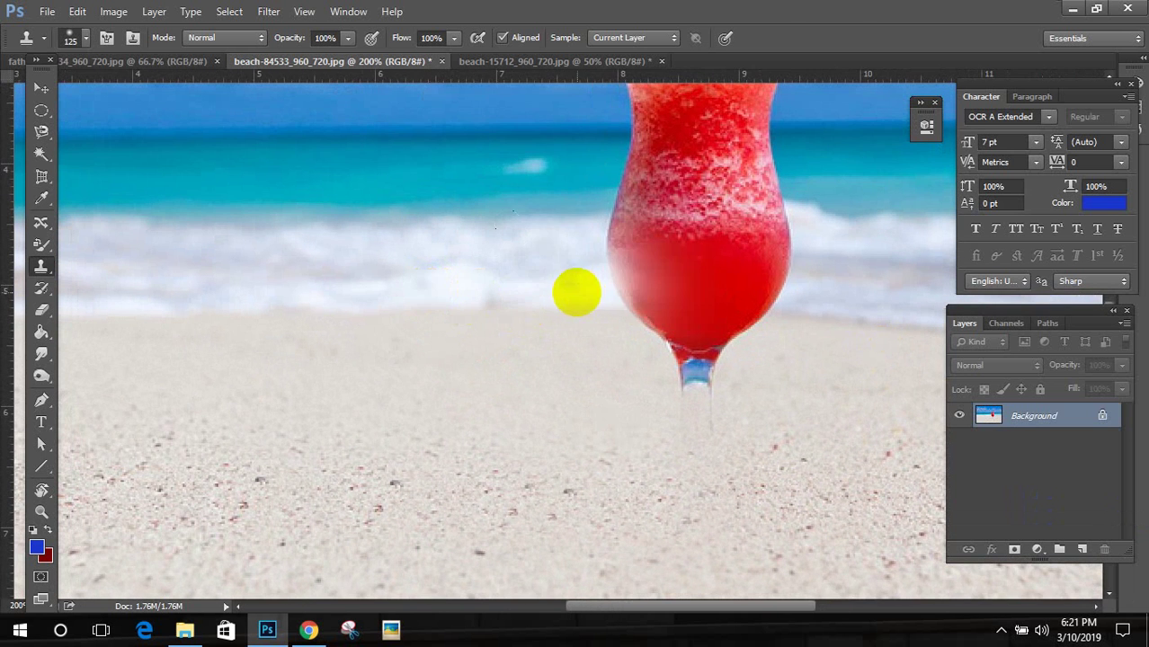
{"action": "mouse_move", "coordinate": [584, 295]}
{"action": "left_mouse_down"}
{"action": "mouse_move", "coordinate": [618, 300]}
{"action": "mouse_move", "coordinate": [662, 365]}
{"action": "left_mouse_up"}
{"action": "left_click_drag", "start_coordinate": [884, 325], "coordinate": [734, 341]}
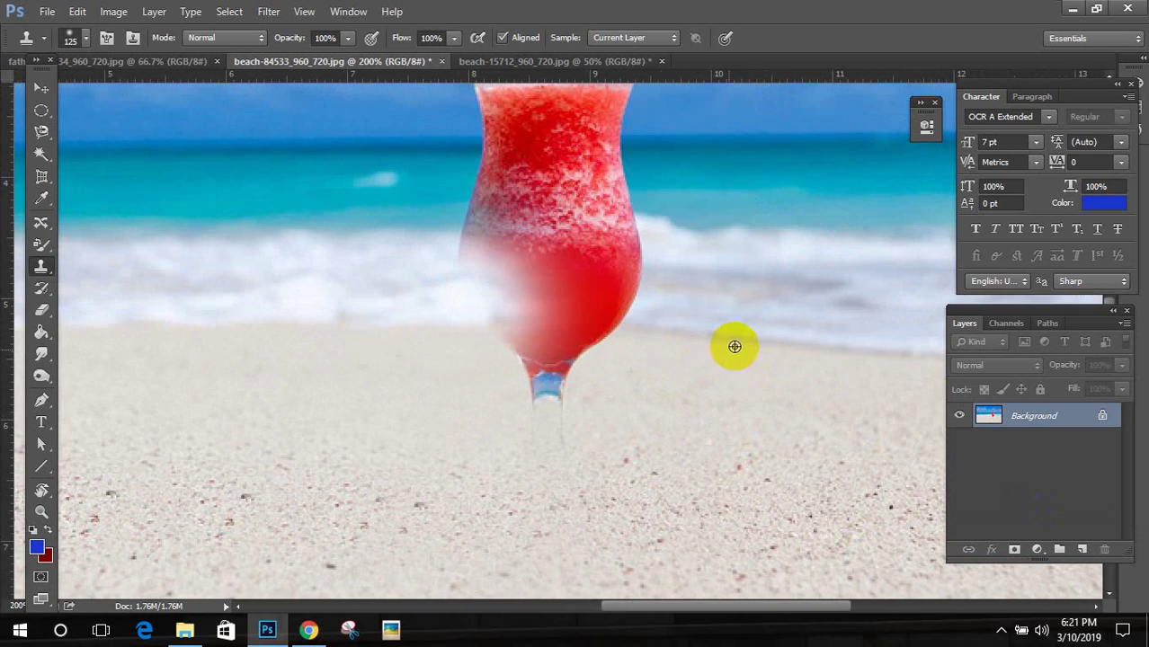
{"action": "mouse_move", "coordinate": [666, 332]}
{"action": "left_mouse_down"}
{"action": "mouse_move", "coordinate": [541, 328]}
{"action": "mouse_move", "coordinate": [540, 342]}
{"action": "left_mouse_up"}
{"action": "left_click_drag", "start_coordinate": [547, 437], "coordinate": [543, 389]}
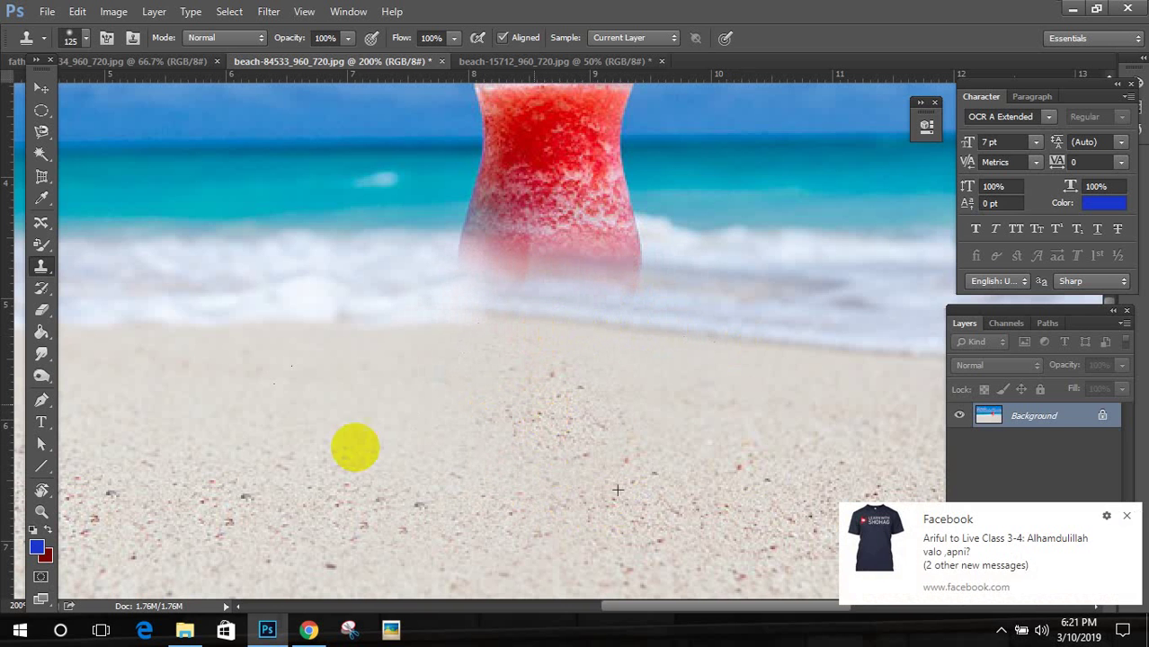
Step: Dismiss the notification and clone waves, turquoise sea and the horizon over the remaining body of the drink
{"action": "left_click", "coordinate": [1125, 516]}
{"action": "left_click_drag", "start_coordinate": [600, 344], "coordinate": [550, 480]}
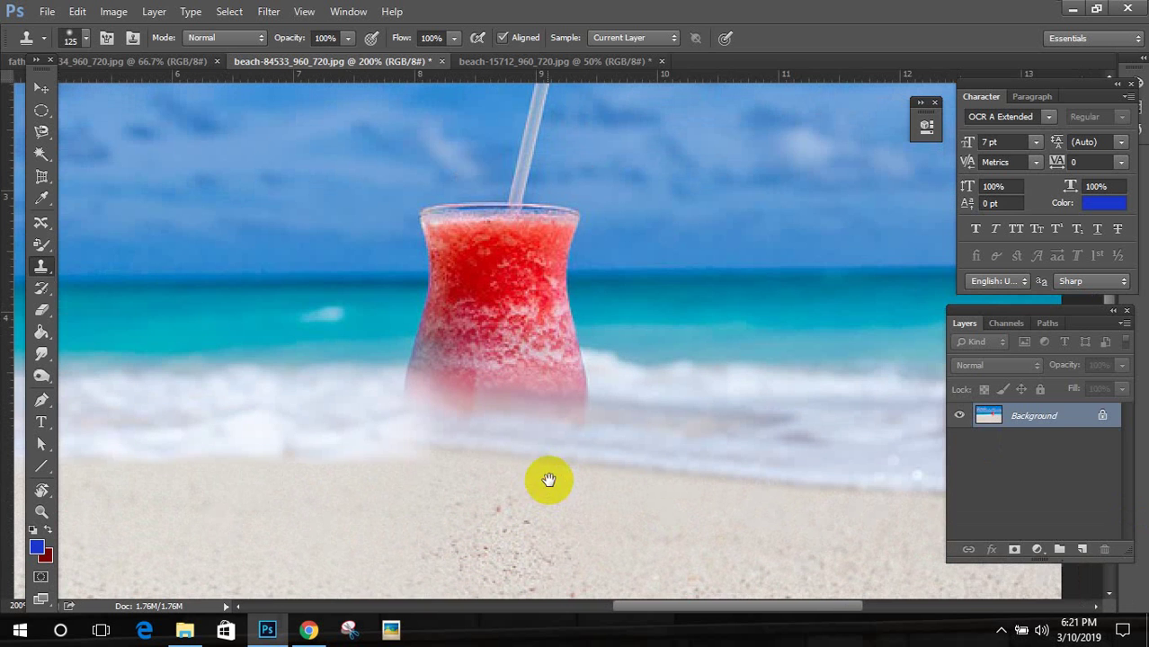
{"action": "left_click", "coordinate": [243, 362], "text": "alt"}
{"action": "left_click_drag", "start_coordinate": [374, 375], "coordinate": [478, 373]}
{"action": "left_click_drag", "start_coordinate": [585, 375], "coordinate": [503, 369]}
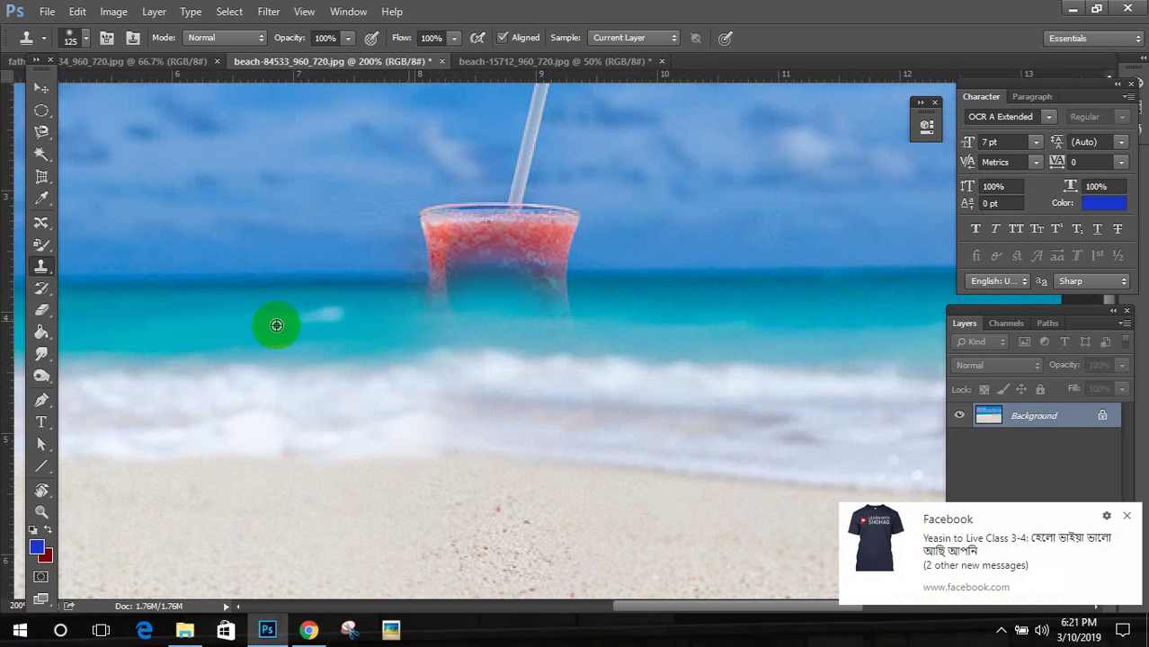
{"action": "left_click", "coordinate": [212, 280], "text": "alt"}
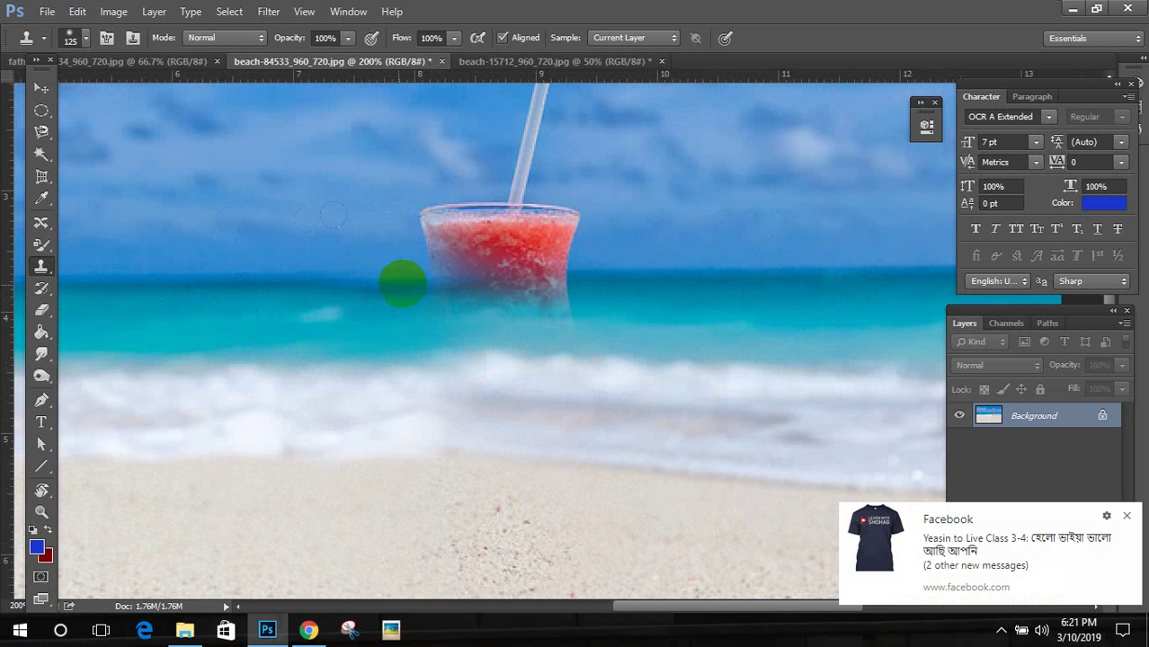
{"action": "left_click_drag", "start_coordinate": [408, 278], "coordinate": [534, 286]}
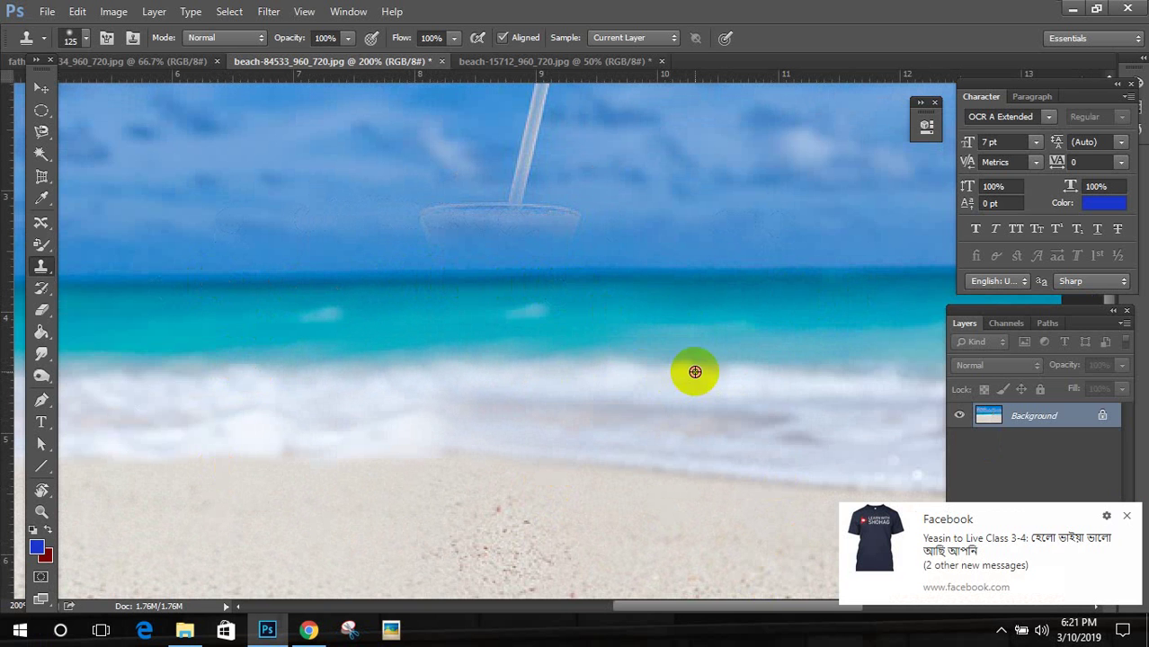
Step: Clone sky over the straw and the faint glass rim, and dismiss the notification
{"action": "left_click_drag", "start_coordinate": [707, 198], "coordinate": [617, 436]}
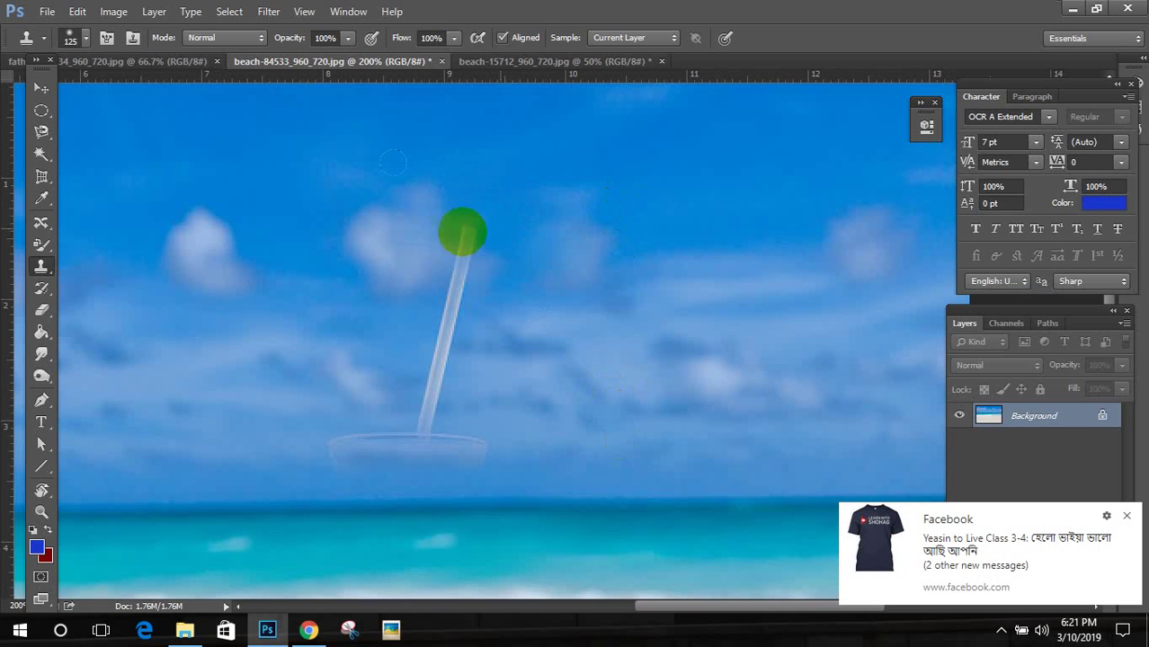
{"action": "mouse_move", "coordinate": [462, 228]}
{"action": "left_mouse_down"}
{"action": "mouse_move", "coordinate": [462, 291]}
{"action": "mouse_move", "coordinate": [427, 384]}
{"action": "mouse_move", "coordinate": [378, 410]}
{"action": "left_mouse_up"}
{"action": "left_click", "coordinate": [1131, 517]}
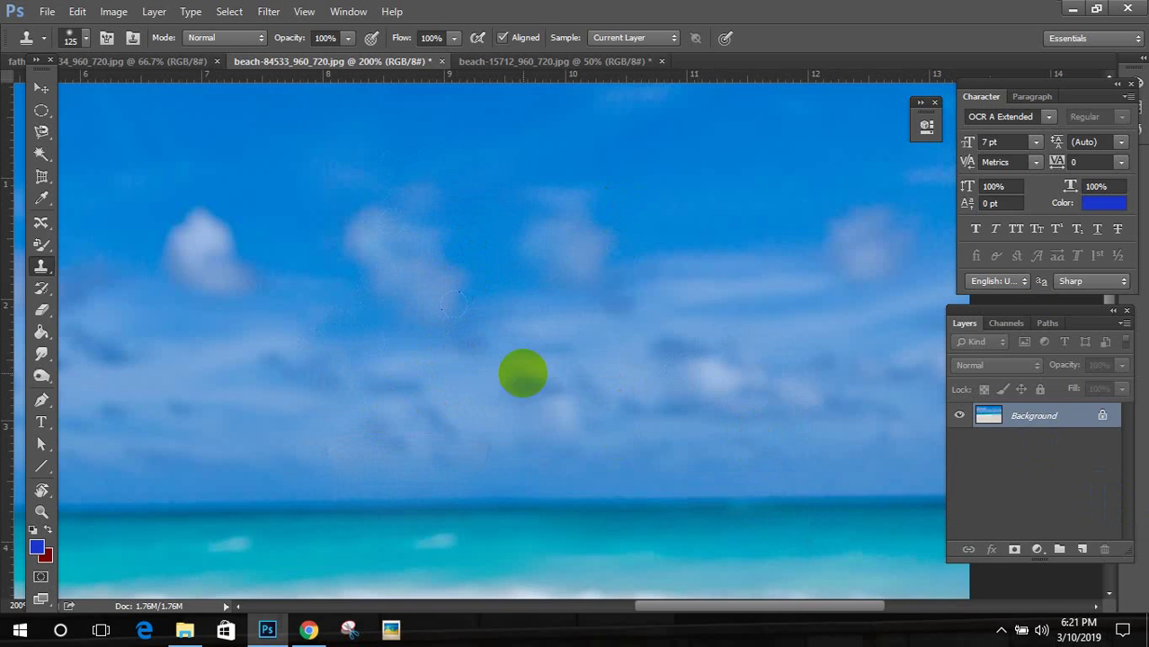
Step: Enlarge the Clone Stamp brush to 200 and clone sand texture over the uneven patches in the middle of the beach
{"action": "key", "text": "ctrl+minus"}
{"action": "key", "text": "ctrl+minus"}
{"action": "key", "text": "ctrl+minus"}
{"action": "key", "text": "ctrl+minus"}
{"action": "key", "text": "ctrl+plus"}
{"action": "key", "text": "ctrl+plus"}
{"action": "key", "text": "ctrl+plus"}
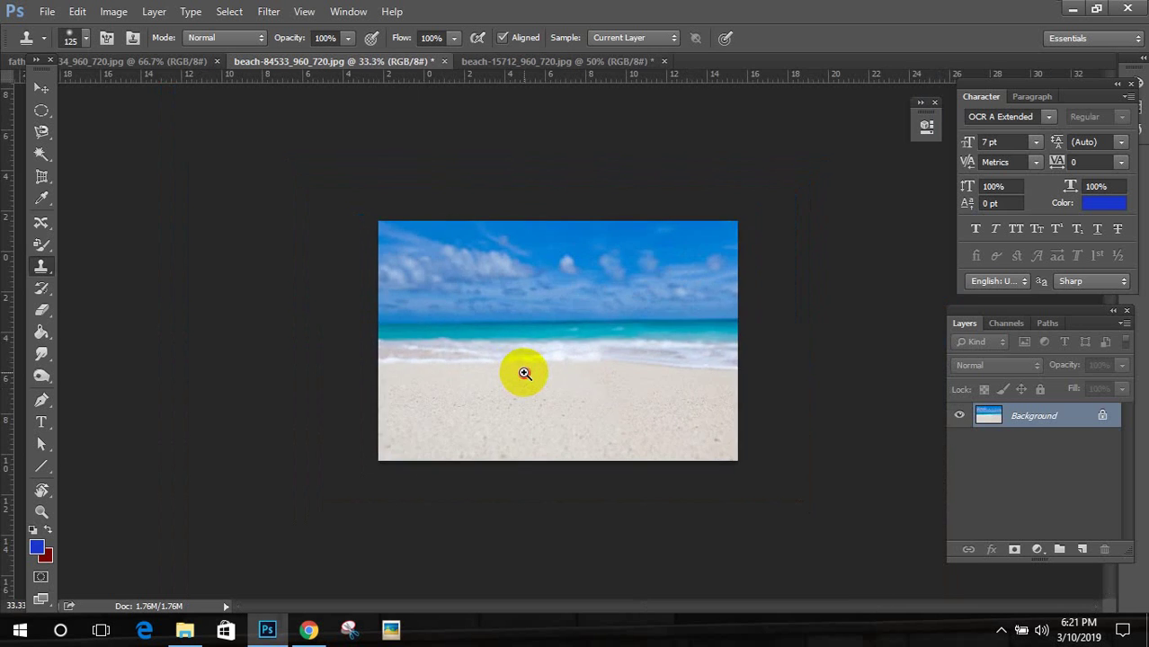
{"action": "left_click_drag", "start_coordinate": [602, 398], "coordinate": [431, 316]}
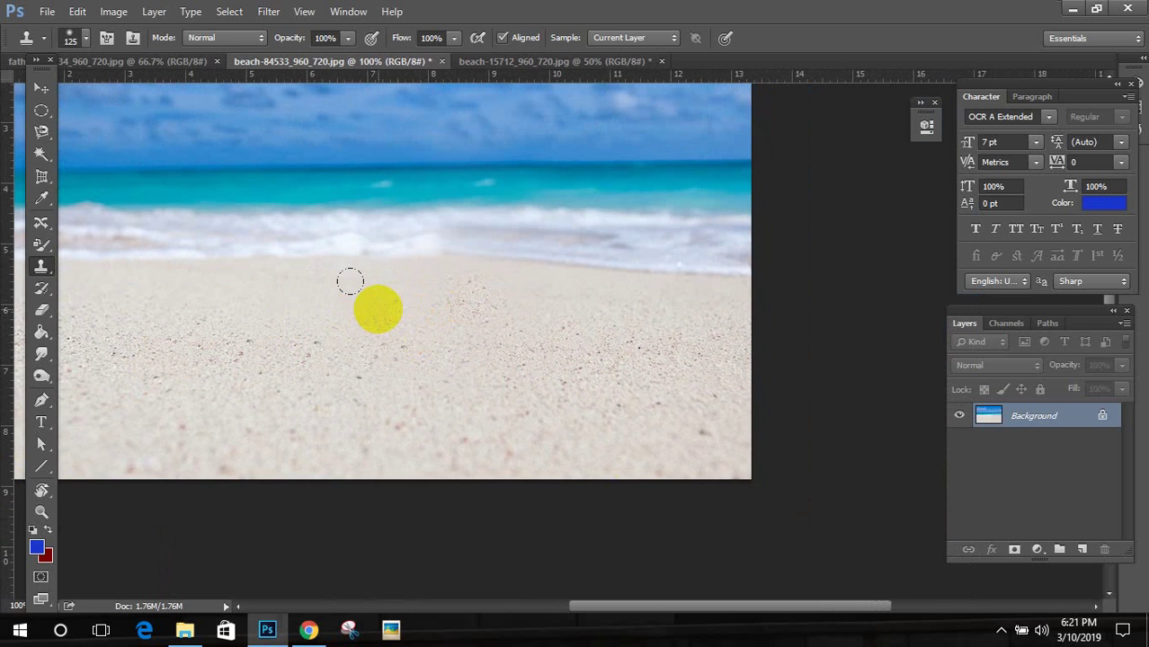
{"action": "left_click", "coordinate": [653, 459], "text": "alt"}
{"action": "key", "text": "bracketright"}
{"action": "key", "text": "bracketright"}
{"action": "key", "text": "bracketright"}
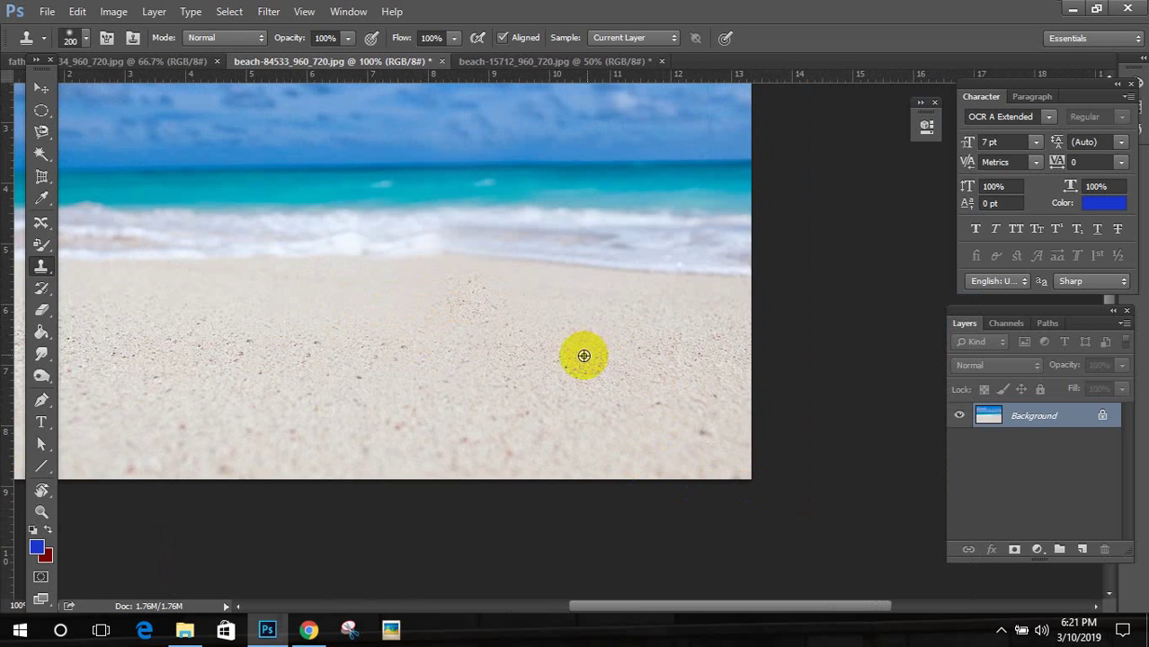
{"action": "mouse_move", "coordinate": [438, 323]}
{"action": "left_mouse_down"}
{"action": "mouse_move", "coordinate": [306, 310]}
{"action": "mouse_move", "coordinate": [247, 347]}
{"action": "left_mouse_up"}
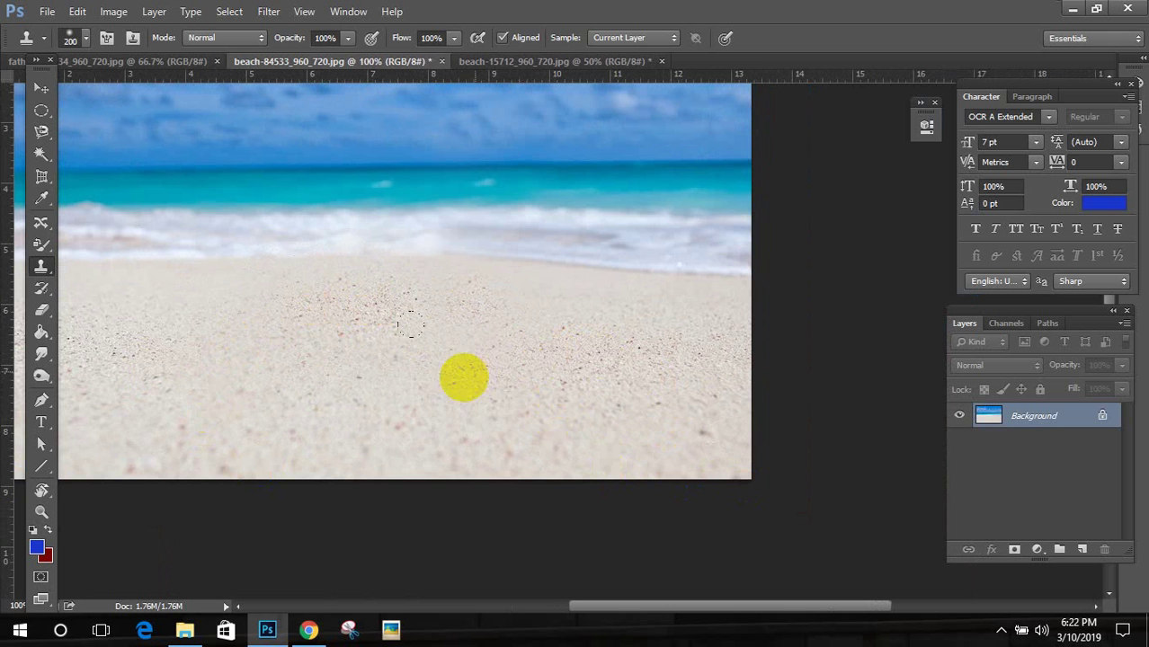
Step: In the stacked-stones photo, undo the duplicated stack and clone sand over the top stone and right-hand part of the original stack
{"action": "left_click", "coordinate": [539, 61]}
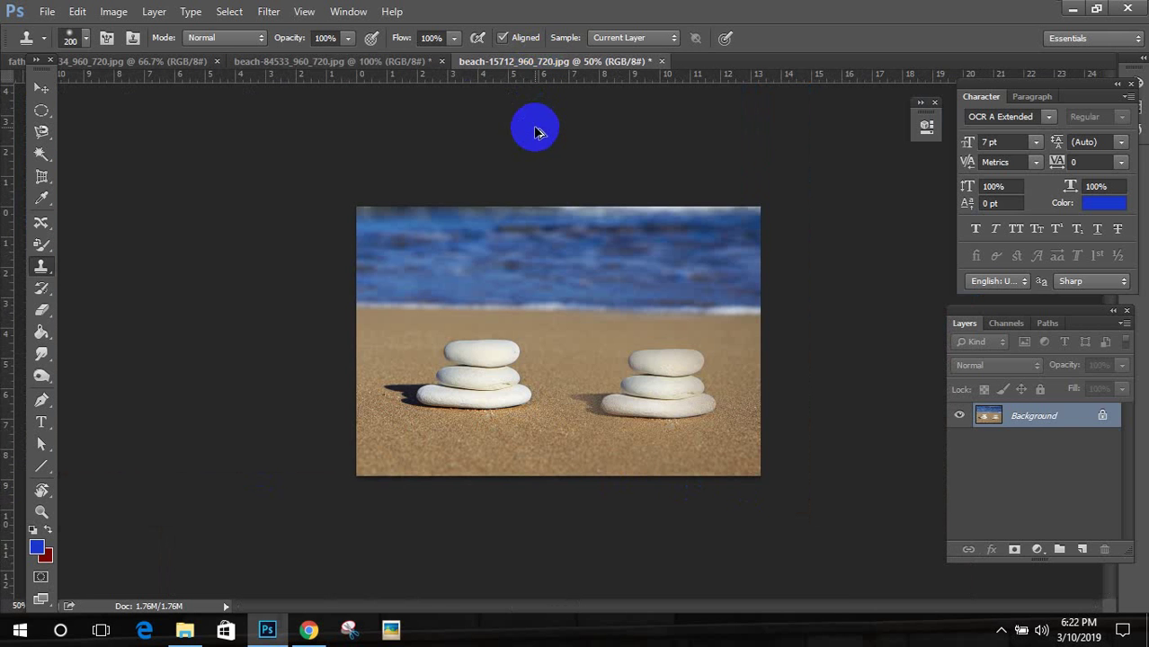
{"action": "key", "text": "ctrl+z"}
{"action": "left_click", "coordinate": [499, 342], "text": "ctrl"}
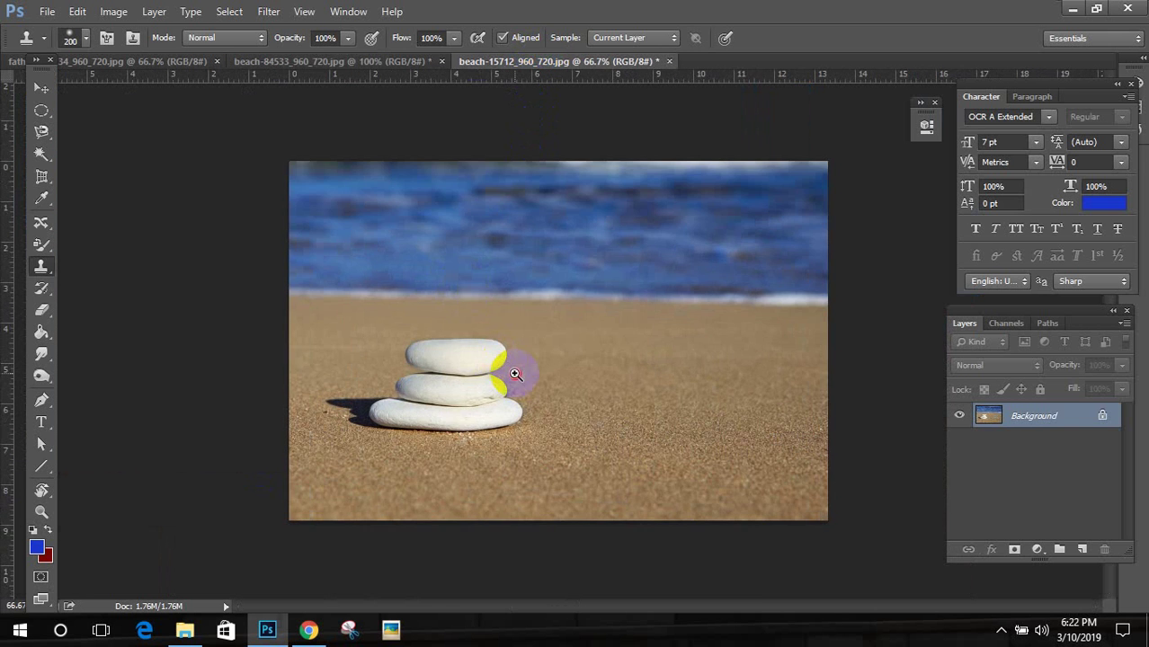
{"action": "left_click", "coordinate": [515, 374], "text": "ctrl"}
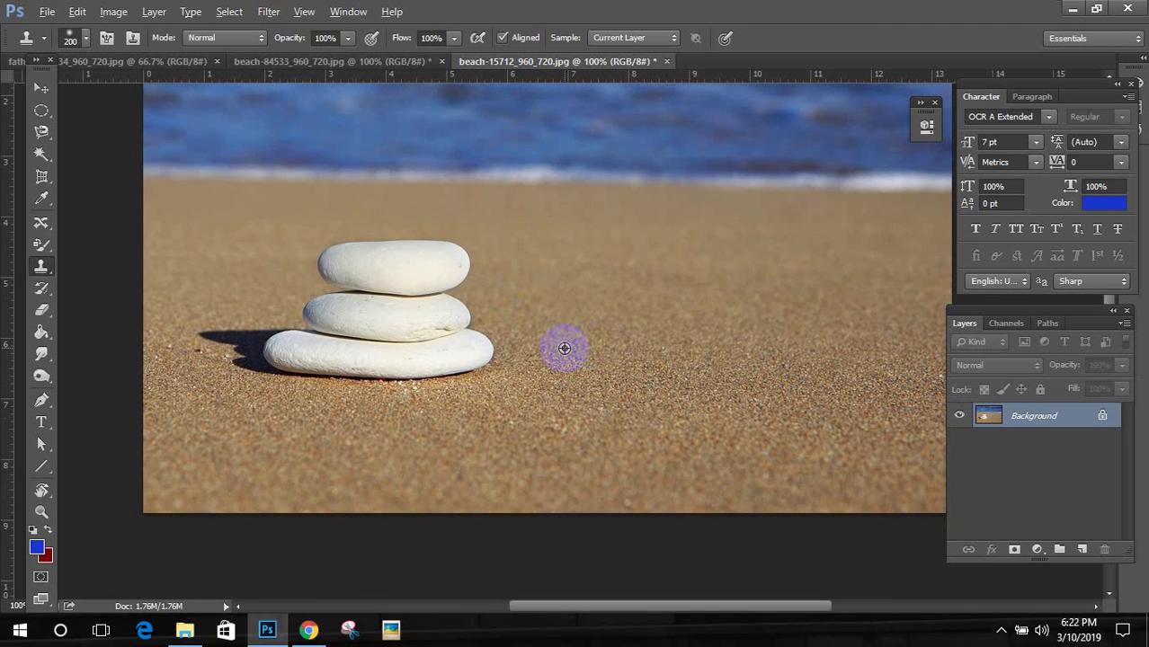
{"action": "mouse_move", "coordinate": [539, 355]}
{"action": "left_mouse_down"}
{"action": "mouse_move", "coordinate": [428, 349]}
{"action": "mouse_move", "coordinate": [285, 390]}
{"action": "mouse_move", "coordinate": [228, 238]}
{"action": "left_mouse_up"}
{"action": "mouse_move", "coordinate": [305, 253]}
{"action": "left_mouse_down"}
{"action": "mouse_move", "coordinate": [477, 264]}
{"action": "mouse_move", "coordinate": [377, 270]}
{"action": "left_mouse_up"}
Step: Clone nearby sand over the remaining left ends of the stones and their shadow
{"action": "left_click", "coordinate": [231, 407], "text": "alt"}
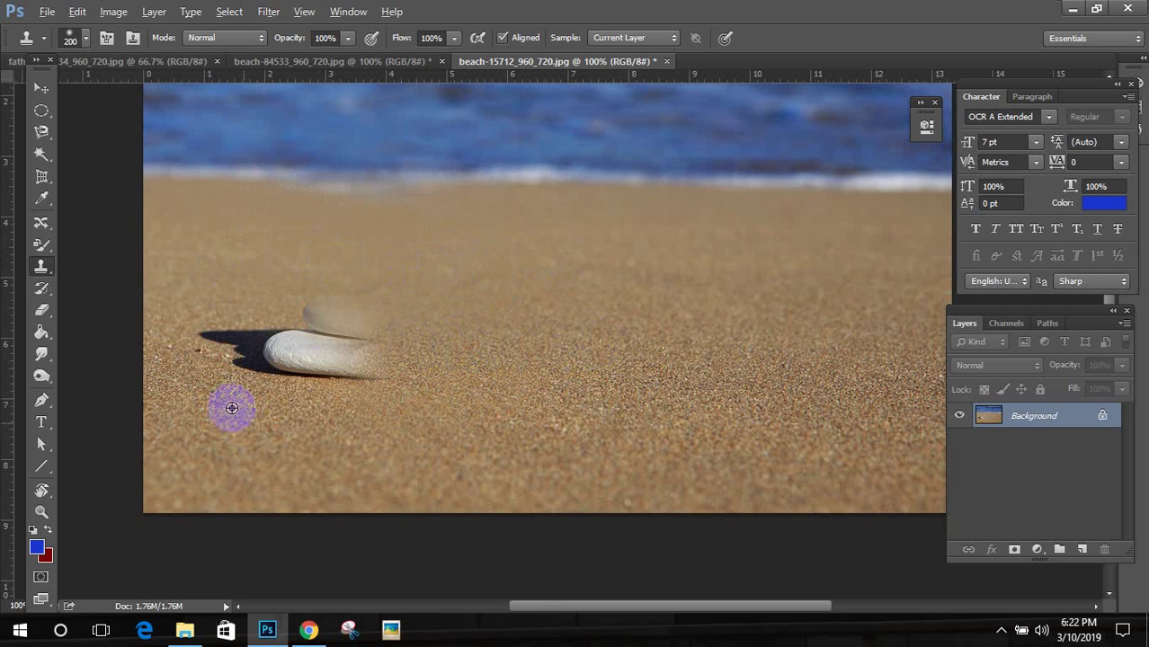
{"action": "left_click_drag", "start_coordinate": [252, 339], "coordinate": [228, 347]}
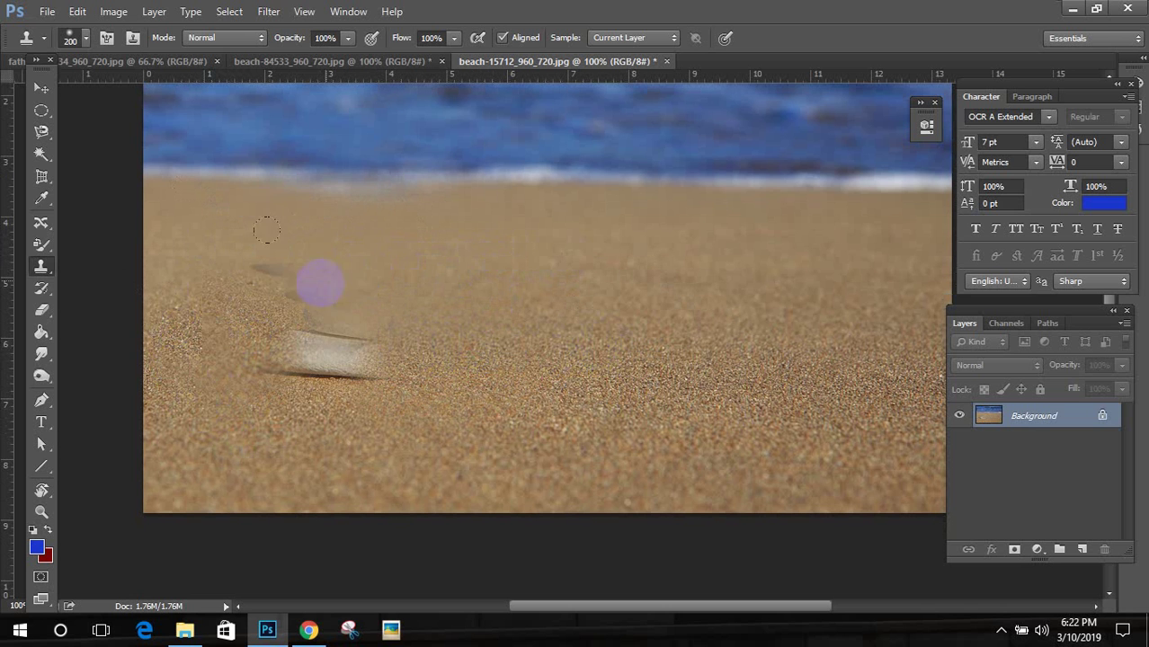
{"action": "left_click", "coordinate": [307, 349]}
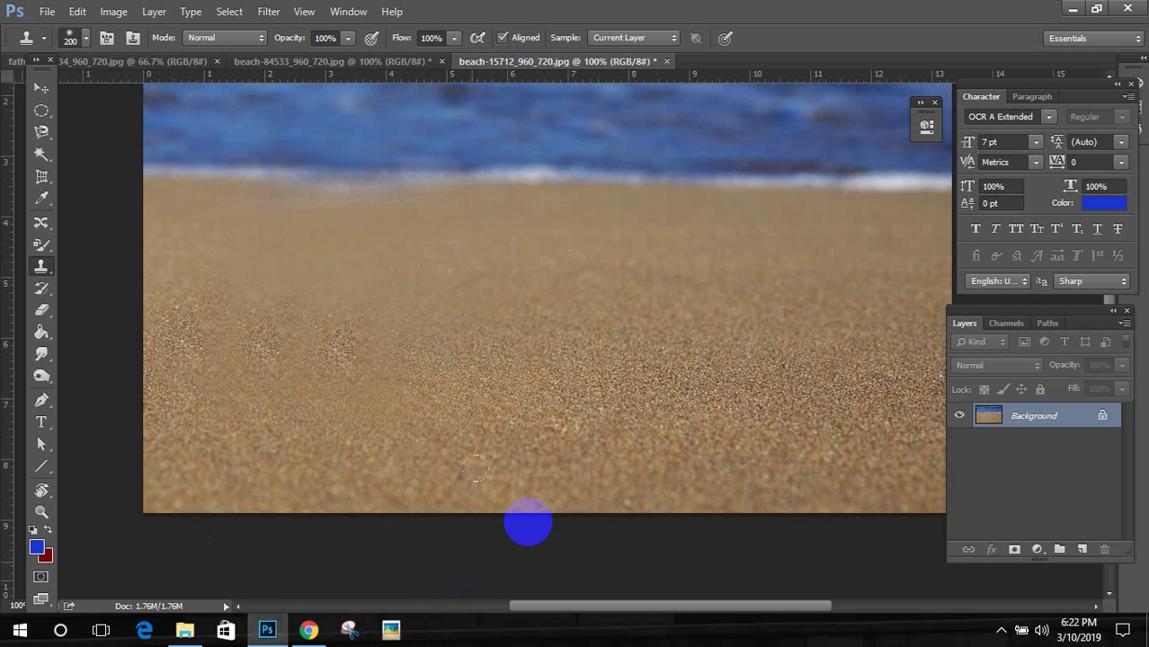
Step: Clone grainy sand over the blurred patches where the stones stood, and switch to the photo of the father and child
{"action": "left_click", "coordinate": [561, 387], "text": "alt"}
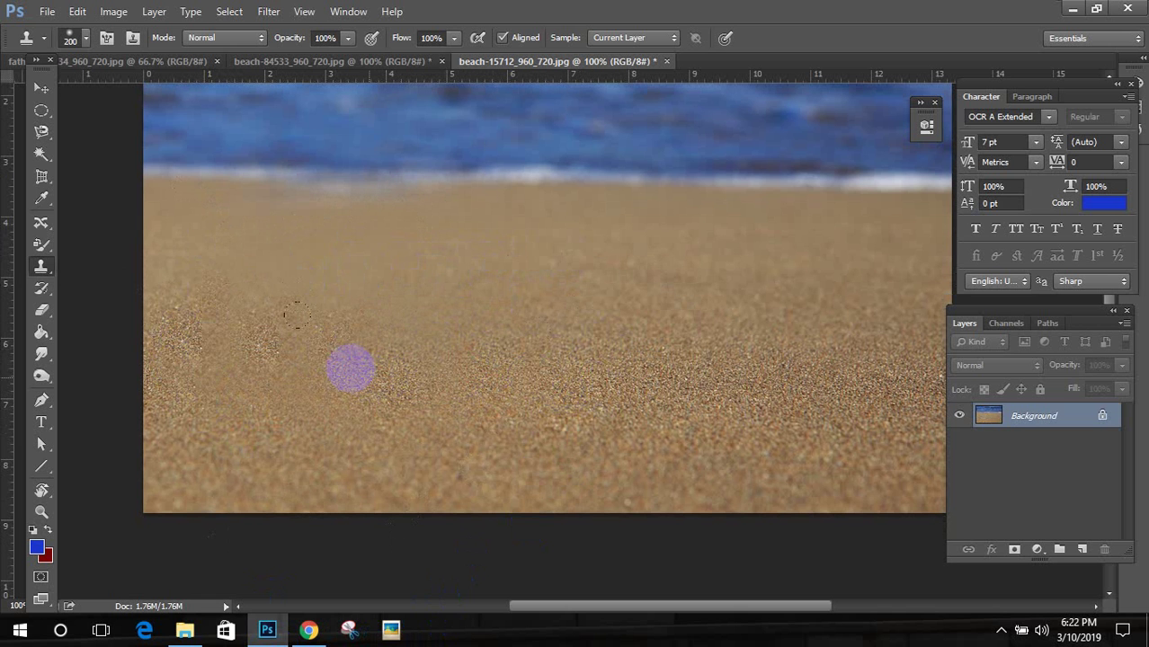
{"action": "left_click", "coordinate": [509, 382], "text": "alt"}
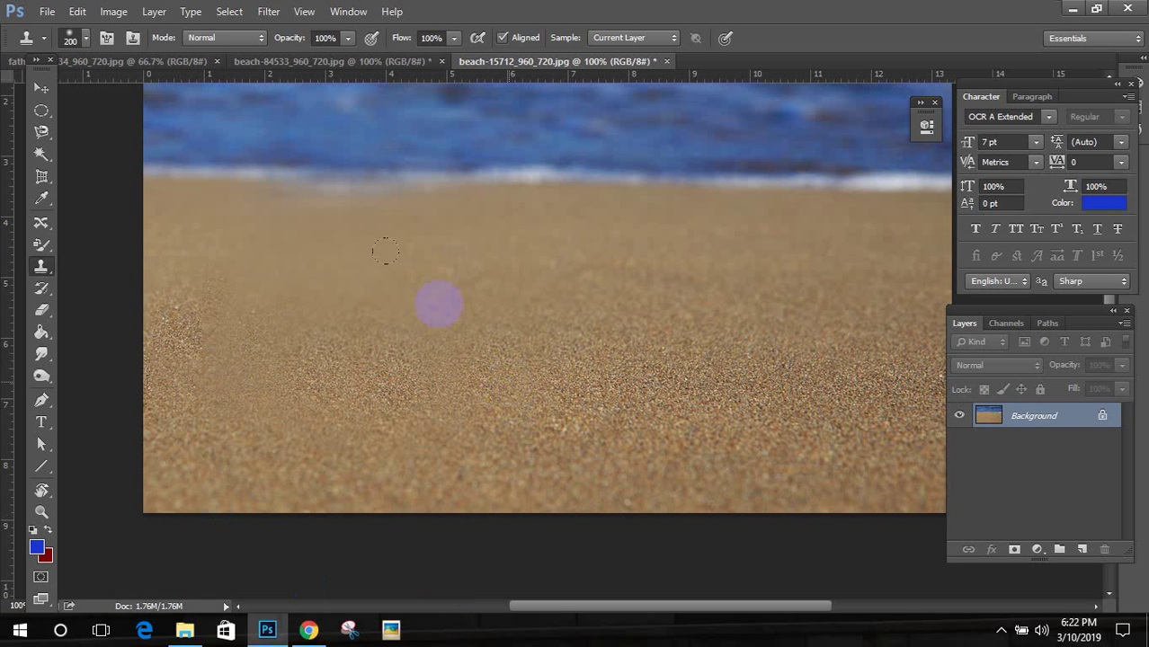
{"action": "left_click_drag", "start_coordinate": [402, 288], "coordinate": [302, 312]}
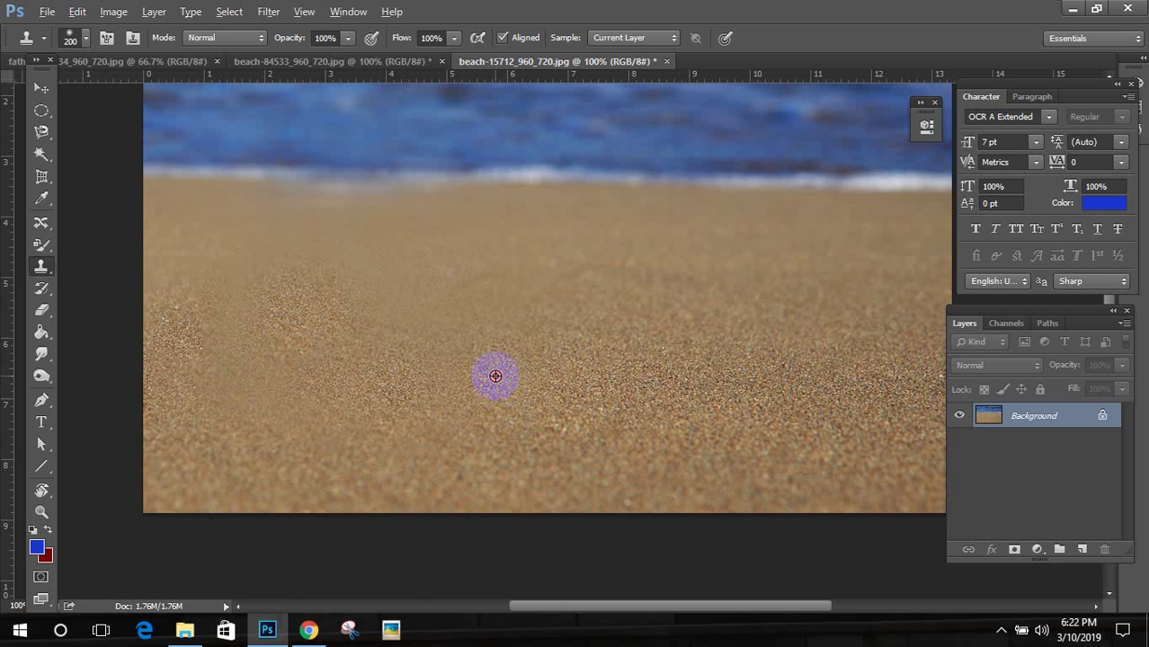
{"action": "left_click_drag", "start_coordinate": [233, 394], "coordinate": [180, 340]}
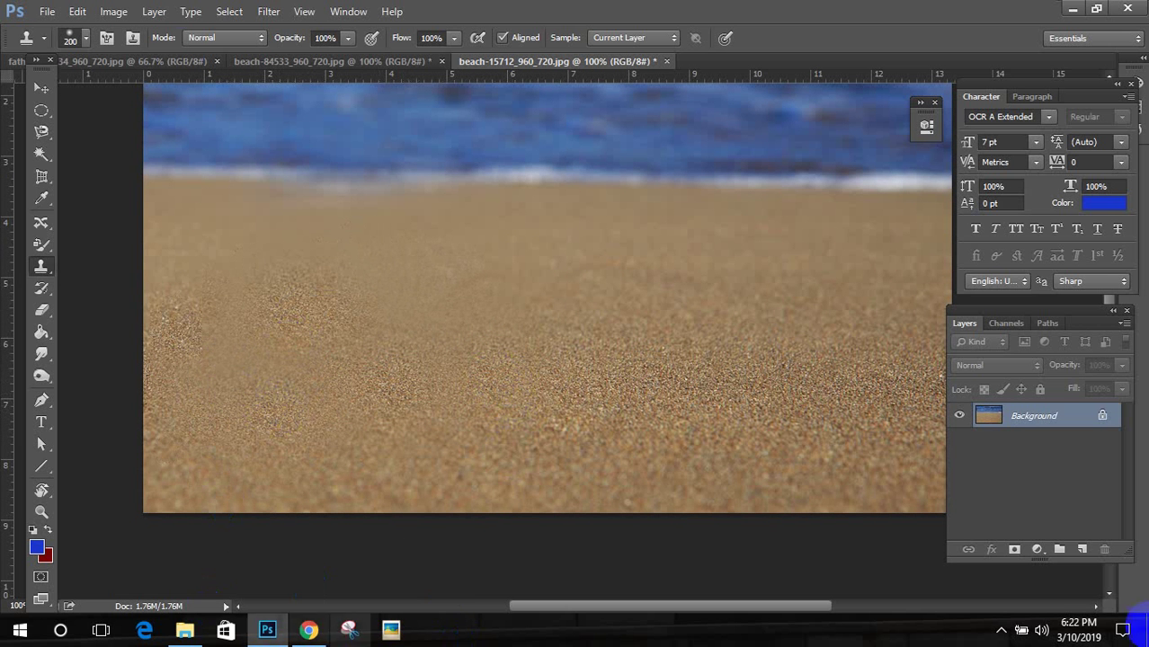
{"action": "left_click", "coordinate": [141, 64]}
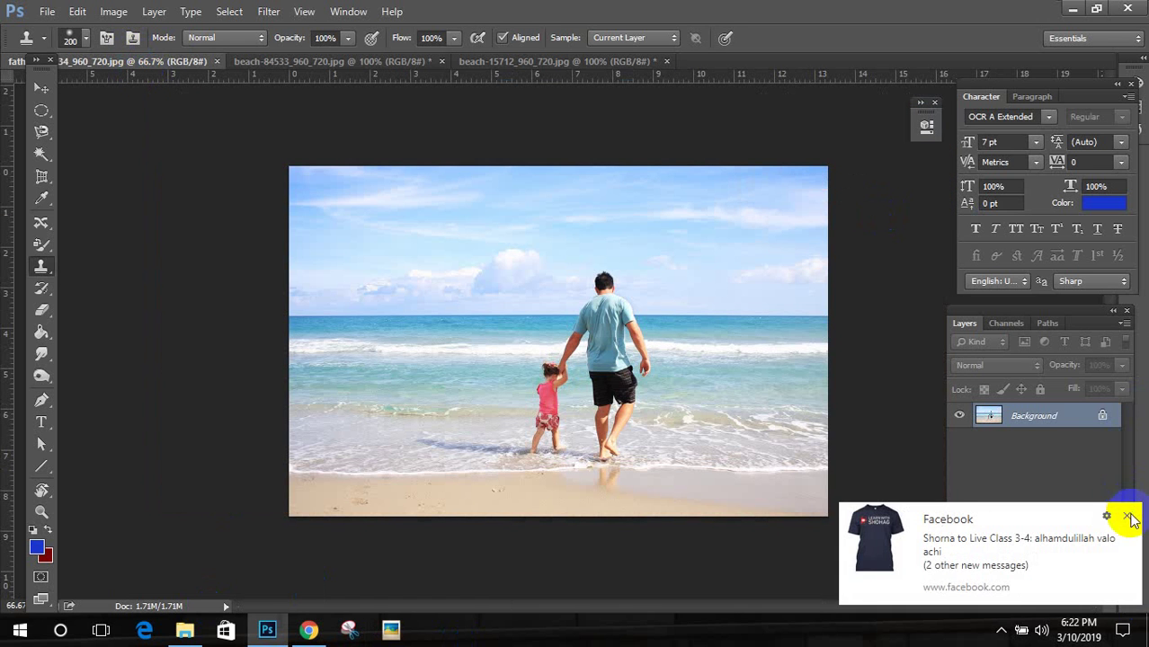
{"action": "left_click_drag", "start_coordinate": [642, 359], "coordinate": [641, 358]}
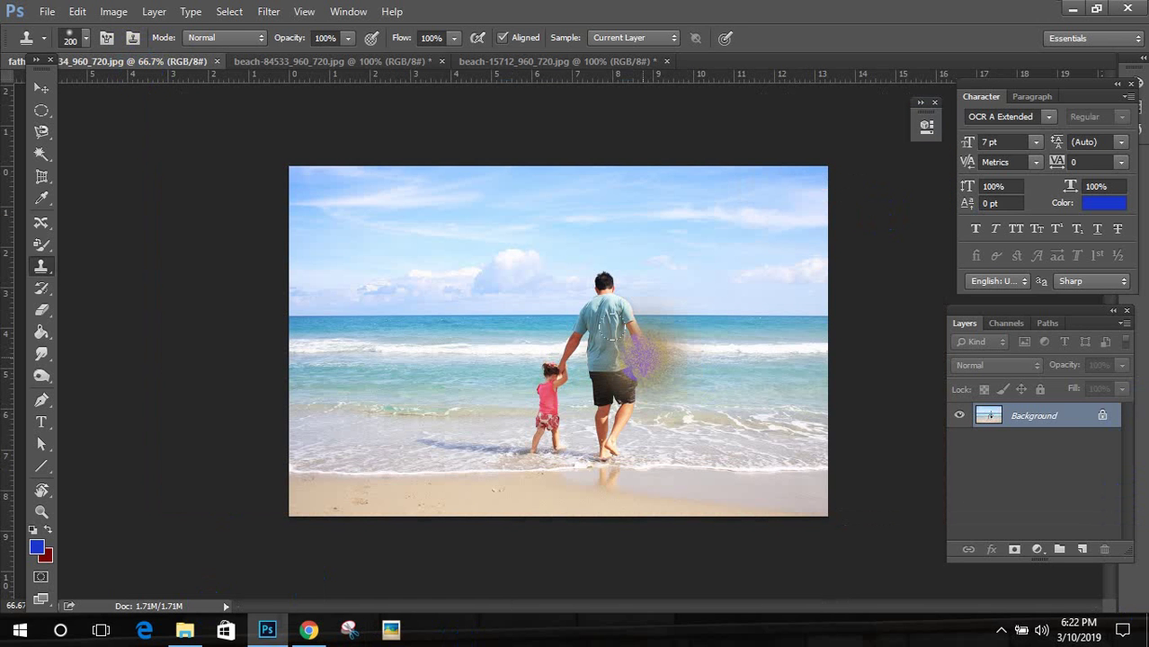
{"action": "key", "text": "ctrl+z"}
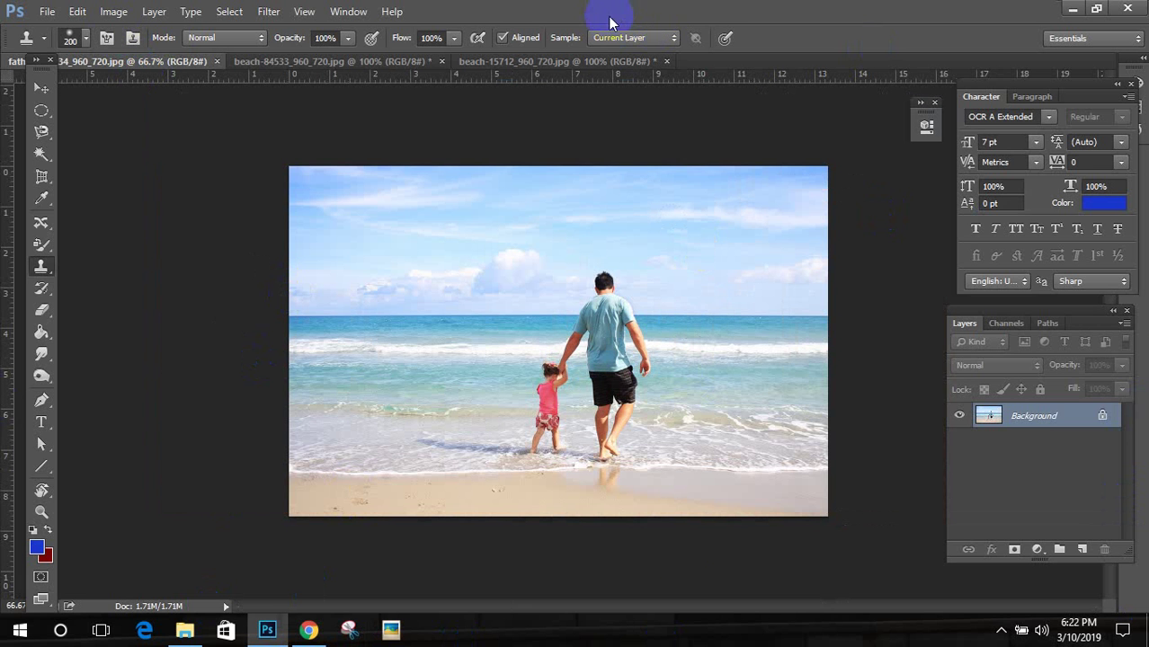
{"action": "left_click", "coordinate": [460, 245]}
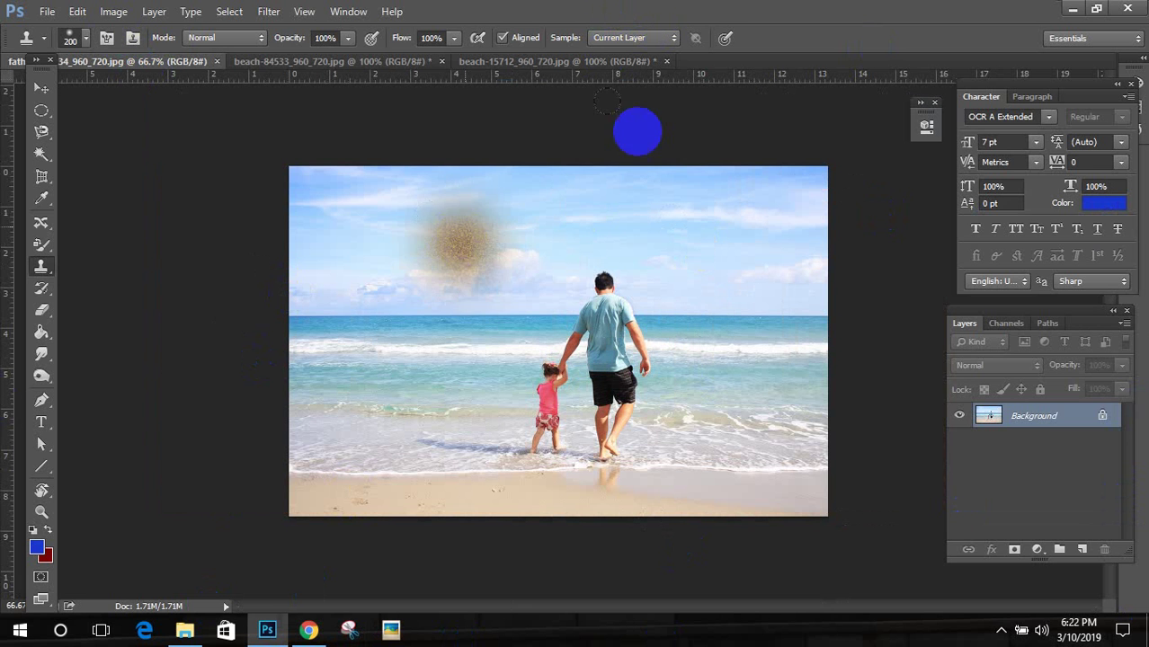
Step: Sample the horizon beside the man and clone sky and sea over his neck, shoulders and upper shirt
{"action": "scroll", "coordinate": [678, 311], "scroll_direction": "up", "scroll_amount": 1}
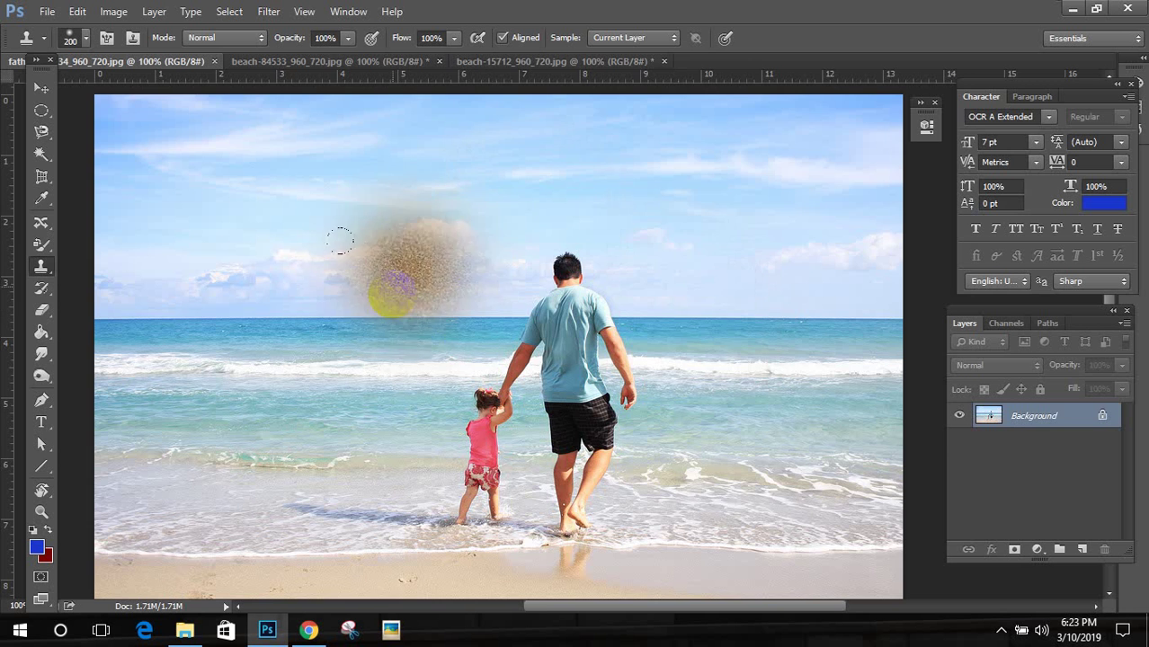
{"action": "left_click", "coordinate": [469, 310], "text": "ctrl"}
{"action": "left_click", "coordinate": [374, 323], "text": "alt"}
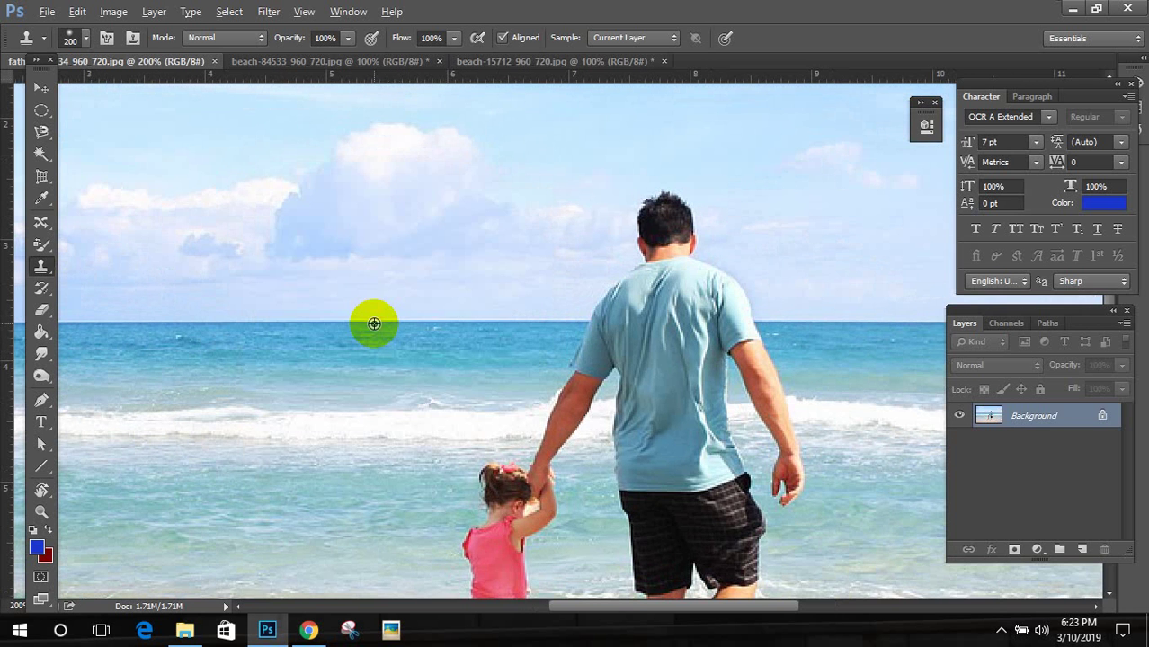
{"action": "scroll", "coordinate": [514, 334], "scroll_direction": "right", "scroll_amount": 5}
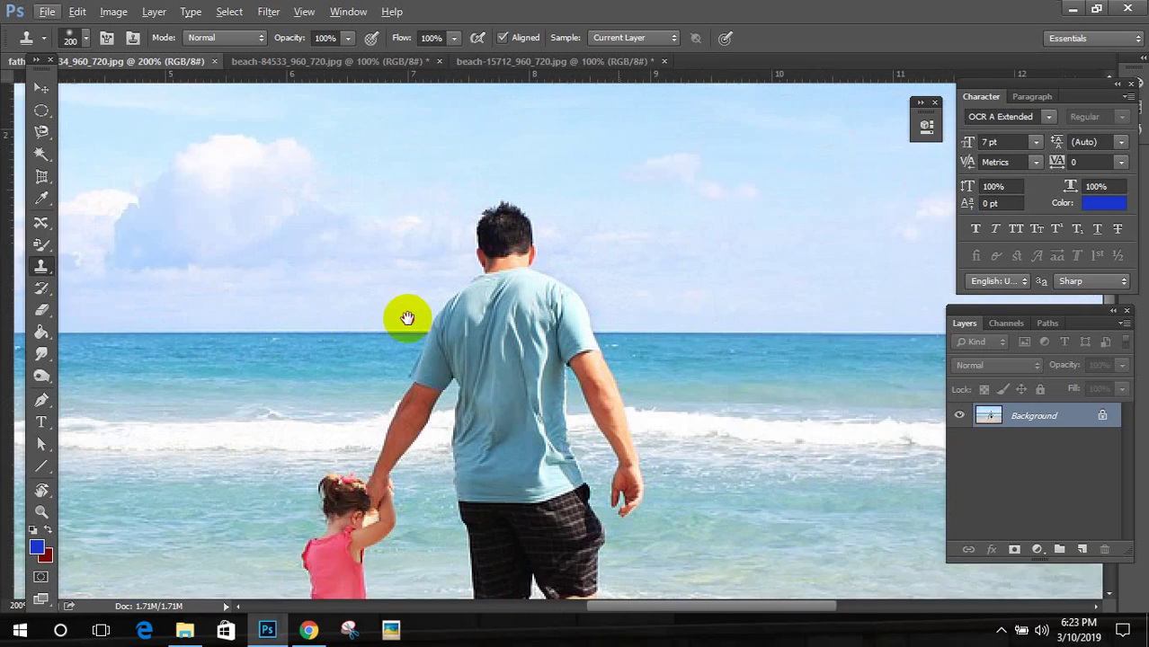
{"action": "scroll", "coordinate": [681, 363], "scroll_direction": "left", "scroll_amount": 3}
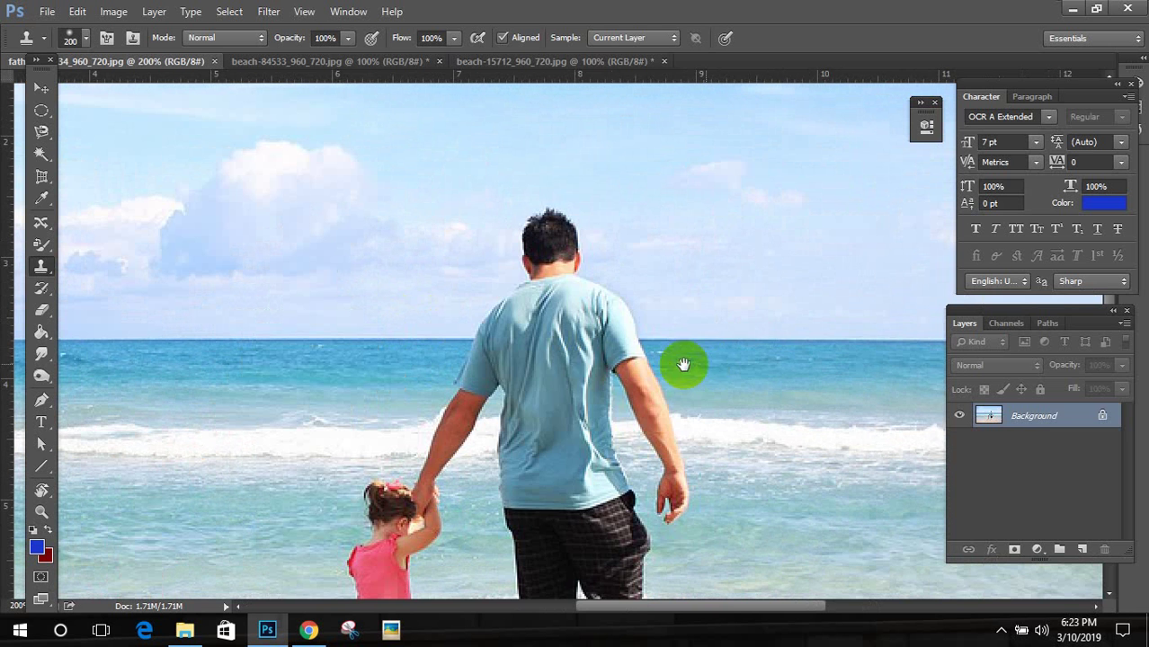
{"action": "mouse_move", "coordinate": [576, 344]}
{"action": "left_mouse_down"}
{"action": "mouse_move", "coordinate": [524, 339]}
{"action": "mouse_move", "coordinate": [423, 468]}
{"action": "left_mouse_up"}
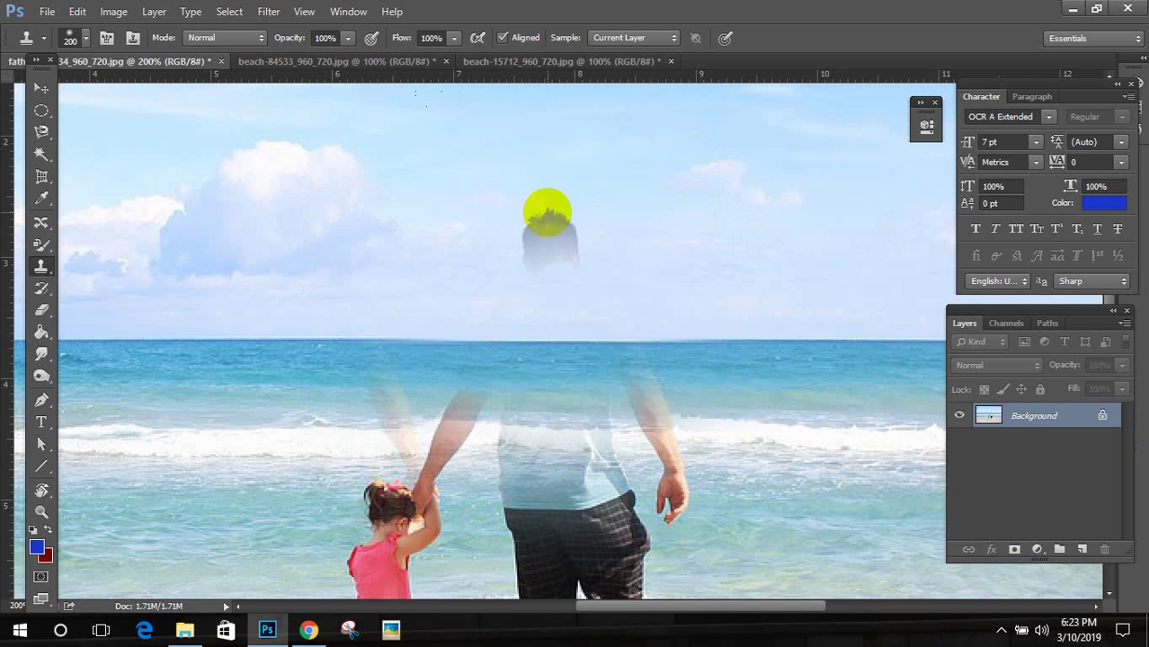
Step: Reduce the Clone Stamp brush to 70 and clone sky over the remains of the man's head
{"action": "key", "text": "bracketleft"}
{"action": "key", "text": "bracketleft"}
{"action": "key", "text": "bracketleft"}
{"action": "key", "text": "bracketleft"}
{"action": "key", "text": "bracketleft"}
{"action": "key", "text": "bracketleft"}
{"action": "key", "text": "bracketleft"}
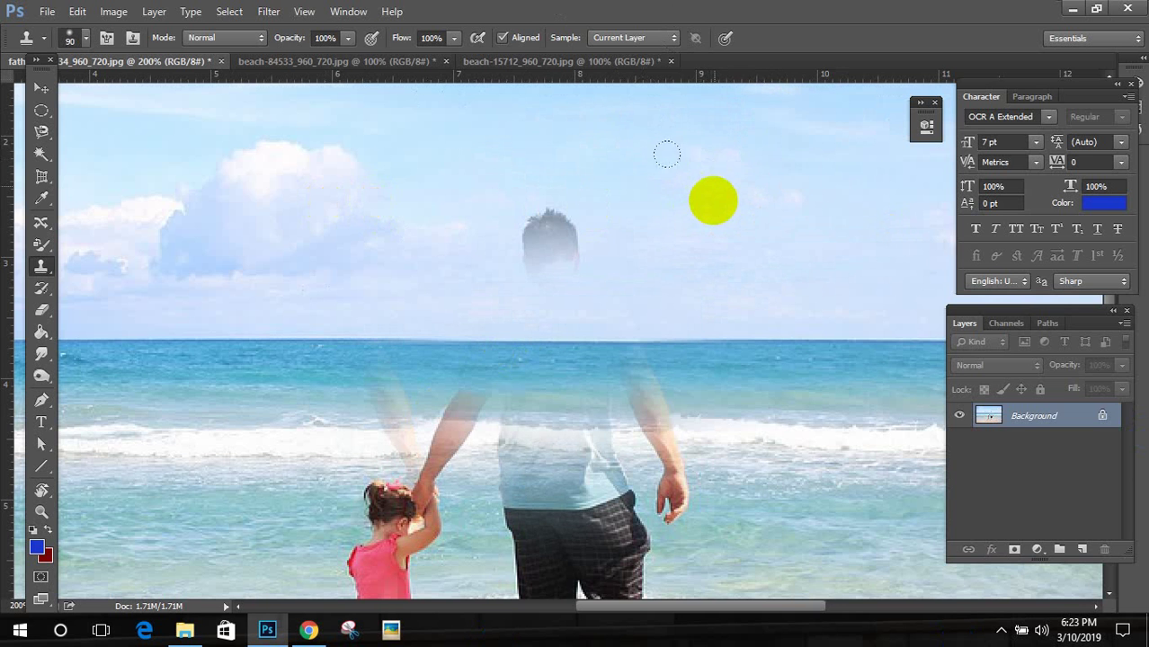
{"action": "left_click", "coordinate": [669, 240], "text": "alt"}
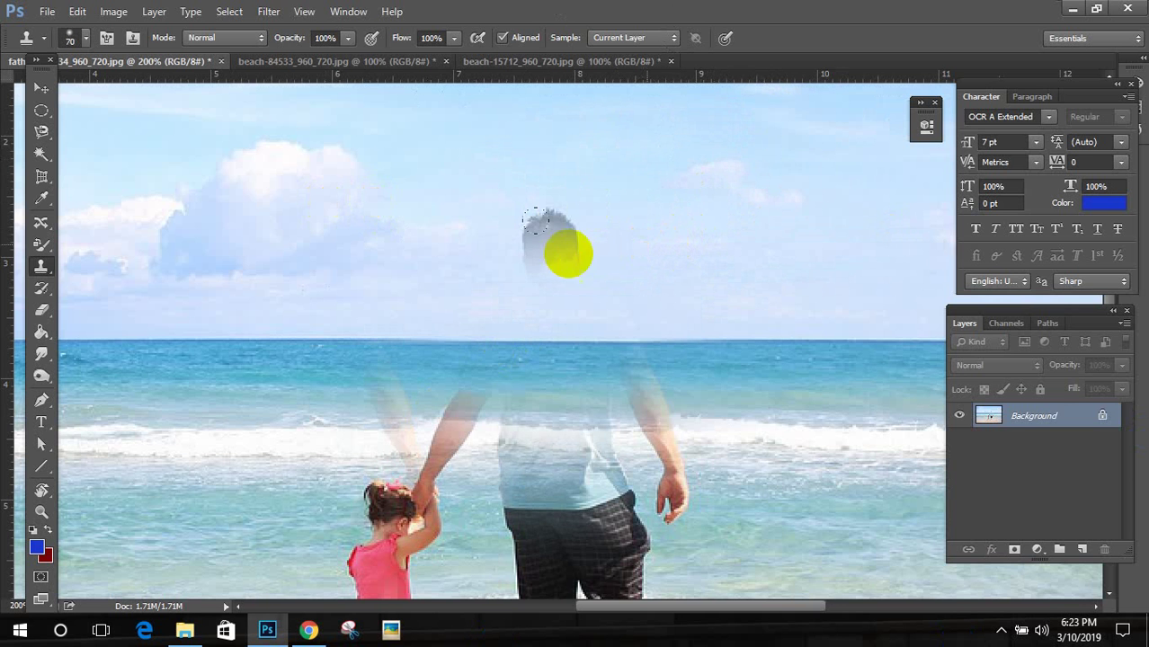
{"action": "mouse_move", "coordinate": [569, 249]}
{"action": "left_mouse_down"}
{"action": "mouse_move", "coordinate": [504, 206]}
{"action": "mouse_move", "coordinate": [539, 205]}
{"action": "left_mouse_up"}
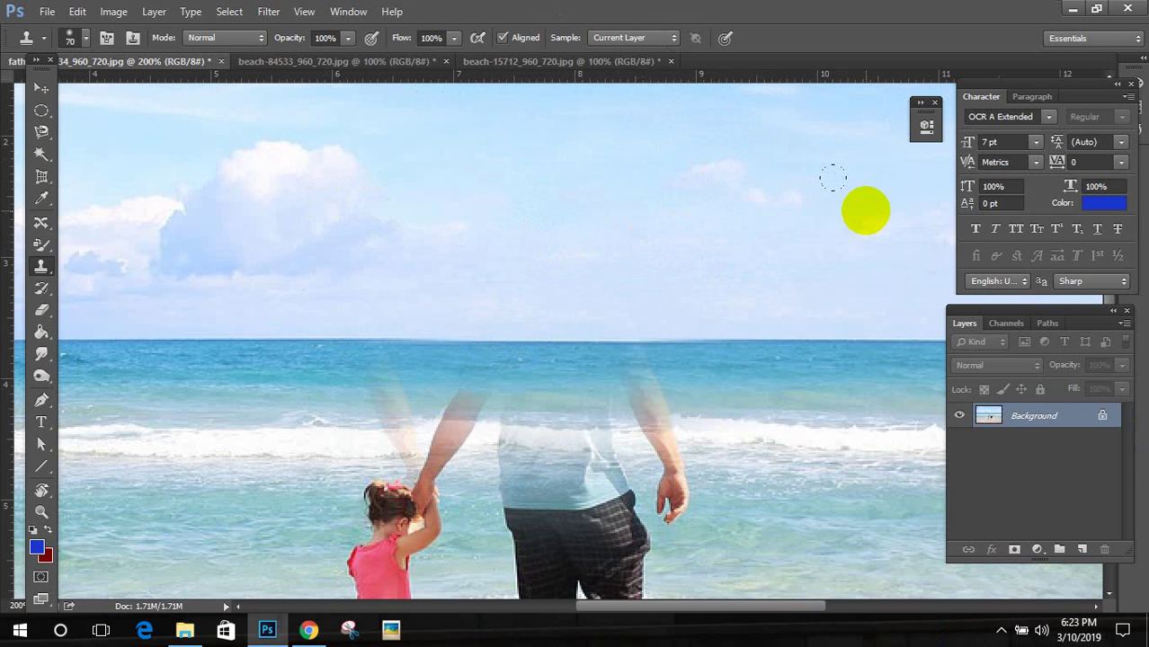
{"action": "scroll", "coordinate": [649, 170], "scroll_direction": "down", "scroll_amount": 5}
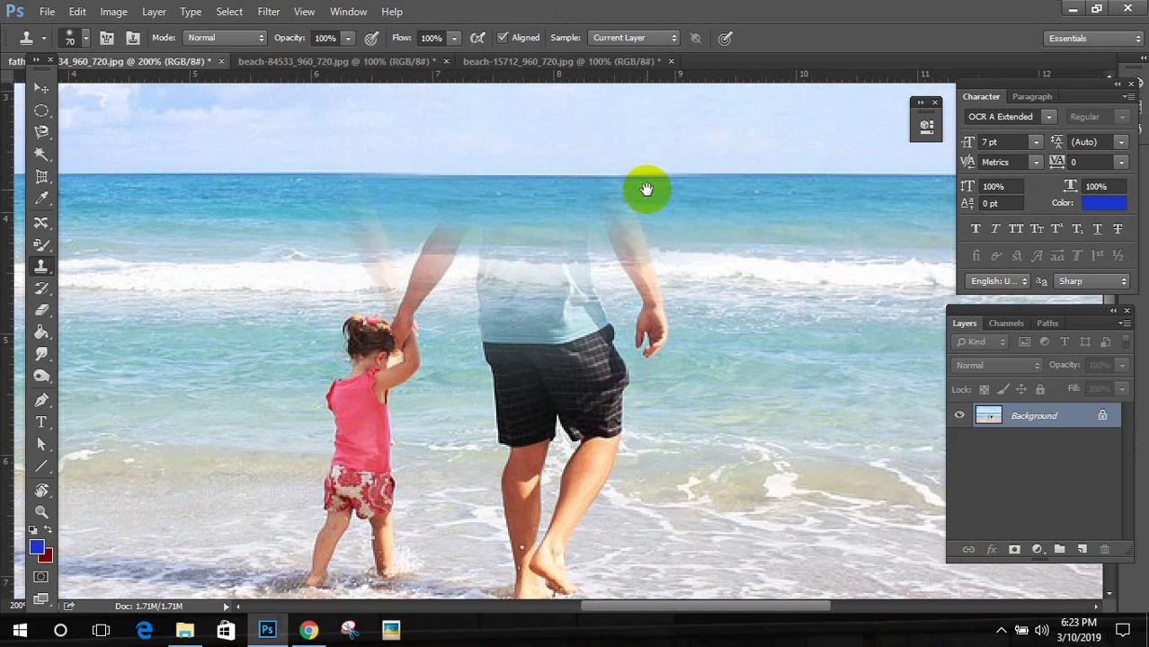
{"action": "left_click", "coordinate": [344, 226], "text": "alt"}
{"action": "left_click_drag", "start_coordinate": [589, 328], "coordinate": [616, 328]}
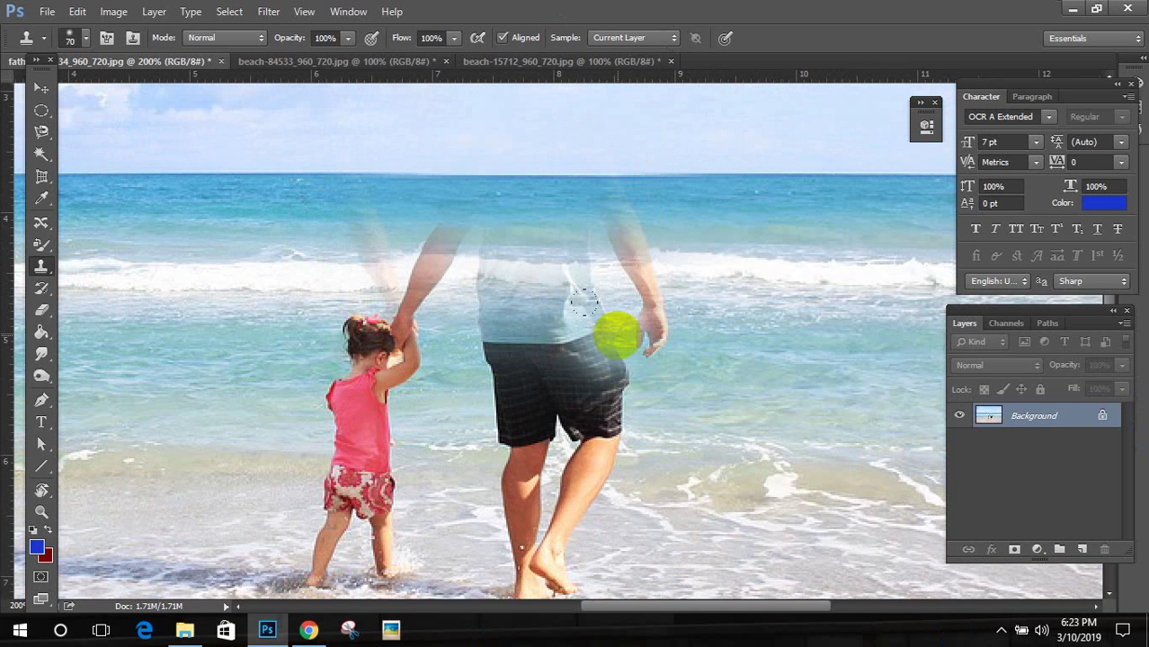
{"action": "key", "text": "ctrl+alt+z"}
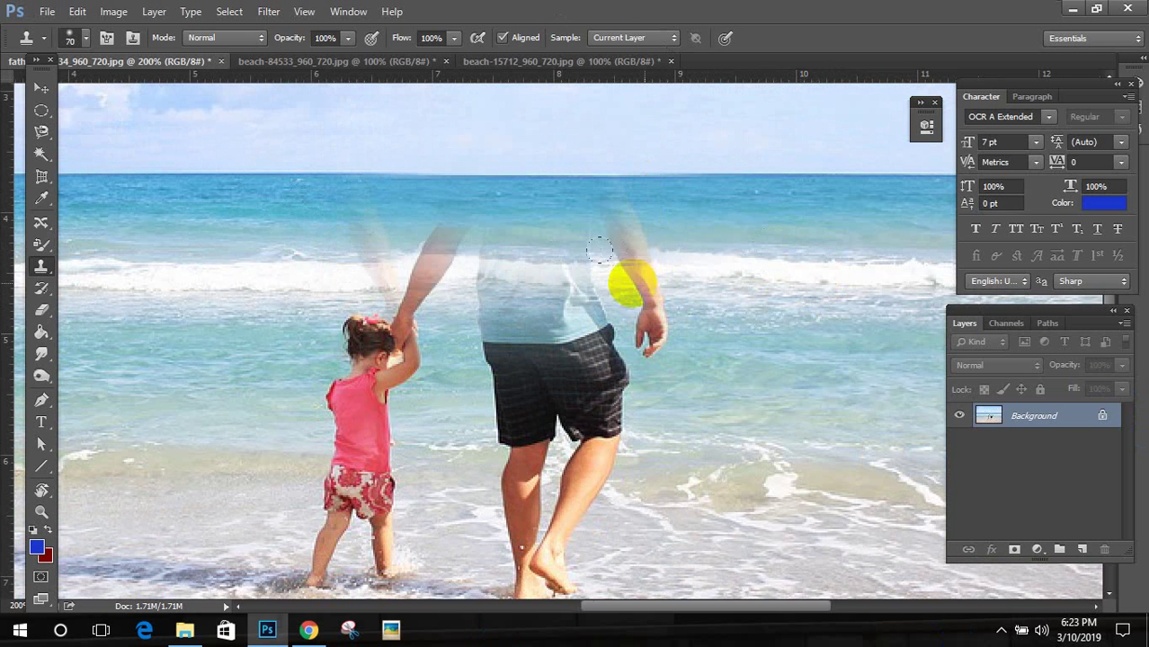
Step: Clone the breaking wave and sea over part of the man's lower shirt, his forearms and the ghosted arm beside them
{"action": "left_click", "coordinate": [580, 276]}
{"action": "left_click_drag", "start_coordinate": [580, 276], "coordinate": [533, 274]}
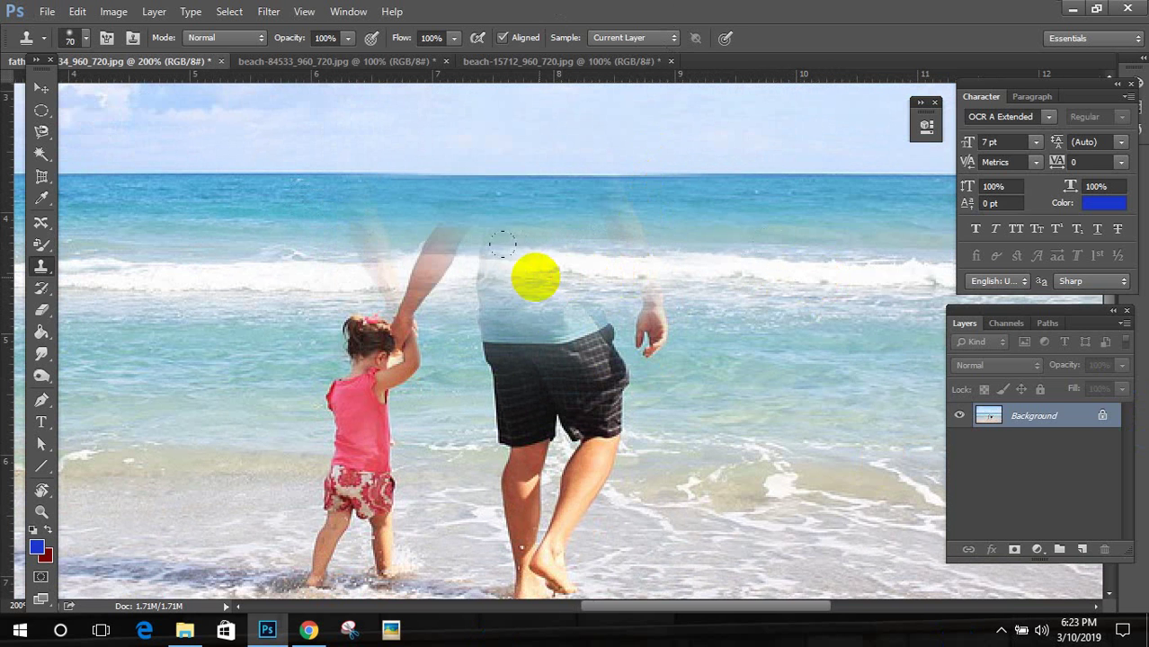
{"action": "left_click_drag", "start_coordinate": [326, 279], "coordinate": [410, 269]}
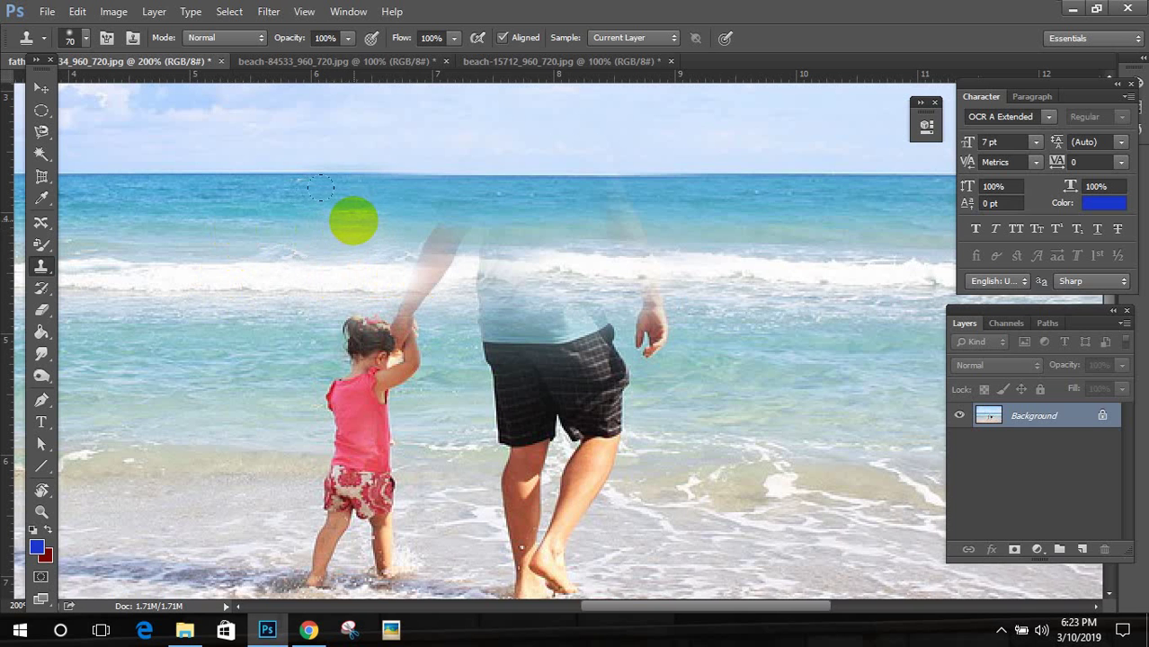
{"action": "mouse_move", "coordinate": [373, 276]}
{"action": "left_mouse_down"}
{"action": "mouse_move", "coordinate": [482, 265]}
{"action": "mouse_move", "coordinate": [377, 258]}
{"action": "left_mouse_up"}
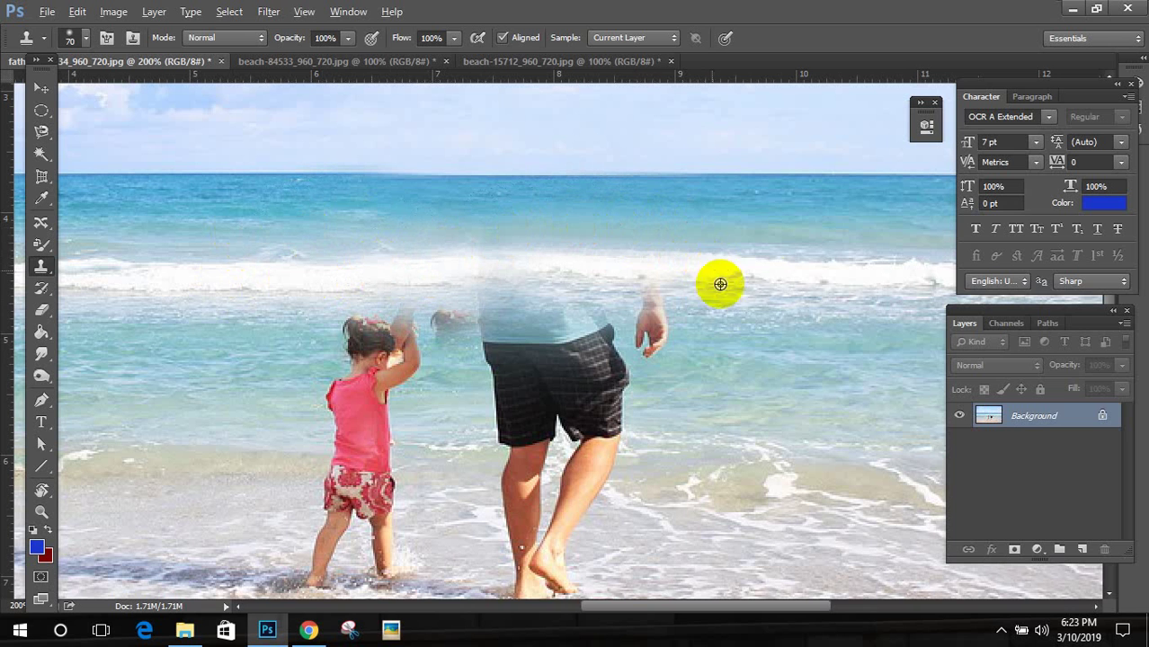
Step: Clone sea water over the man's free hand, the girl's head and the clasped hands
{"action": "mouse_move", "coordinate": [649, 320]}
{"action": "left_mouse_down"}
{"action": "mouse_move", "coordinate": [651, 303]}
{"action": "mouse_move", "coordinate": [634, 297]}
{"action": "left_mouse_up"}
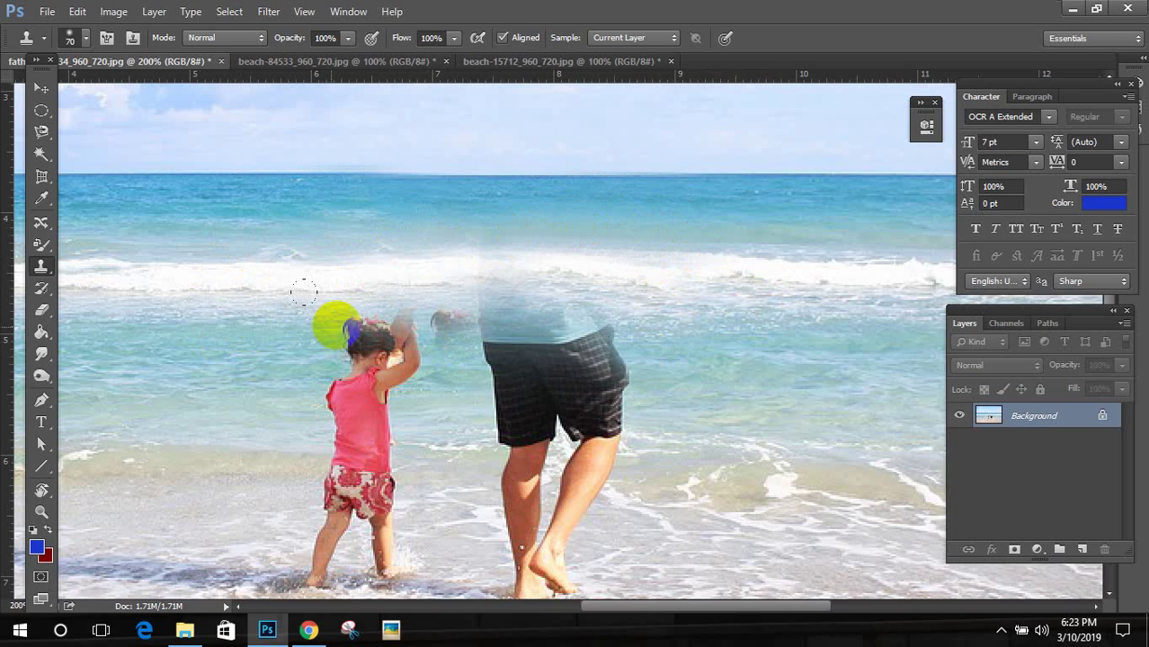
{"action": "mouse_move", "coordinate": [335, 328]}
{"action": "left_mouse_down"}
{"action": "mouse_move", "coordinate": [380, 314]}
{"action": "mouse_move", "coordinate": [426, 324]}
{"action": "mouse_move", "coordinate": [436, 349]}
{"action": "left_mouse_up"}
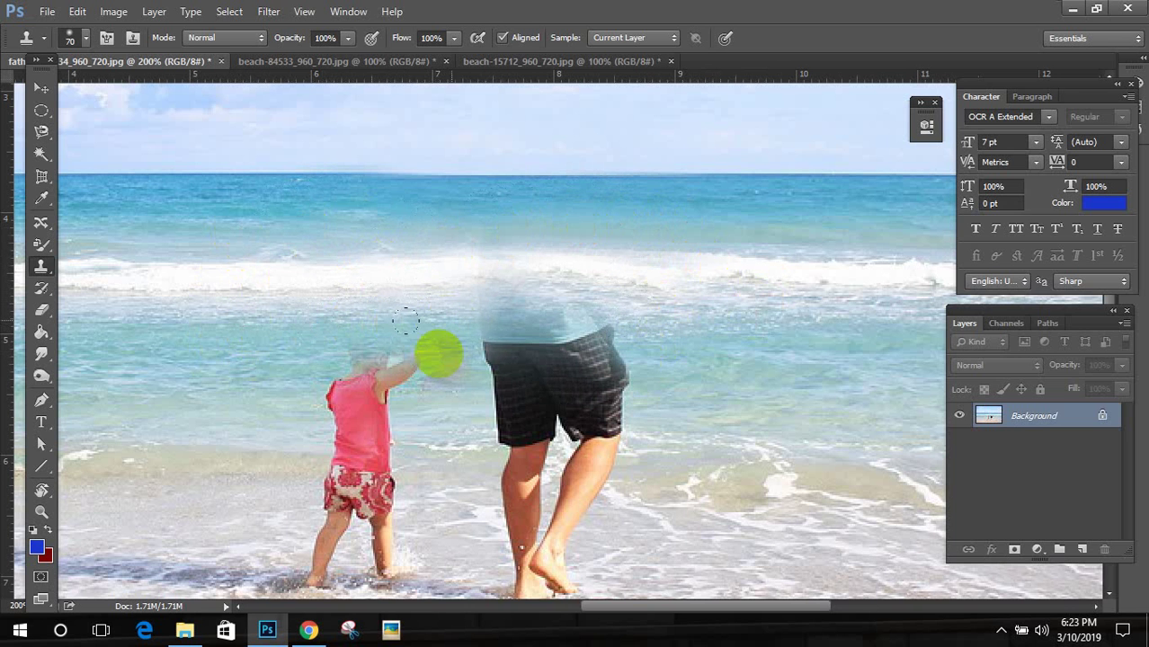
{"action": "left_click", "coordinate": [332, 232], "text": "alt"}
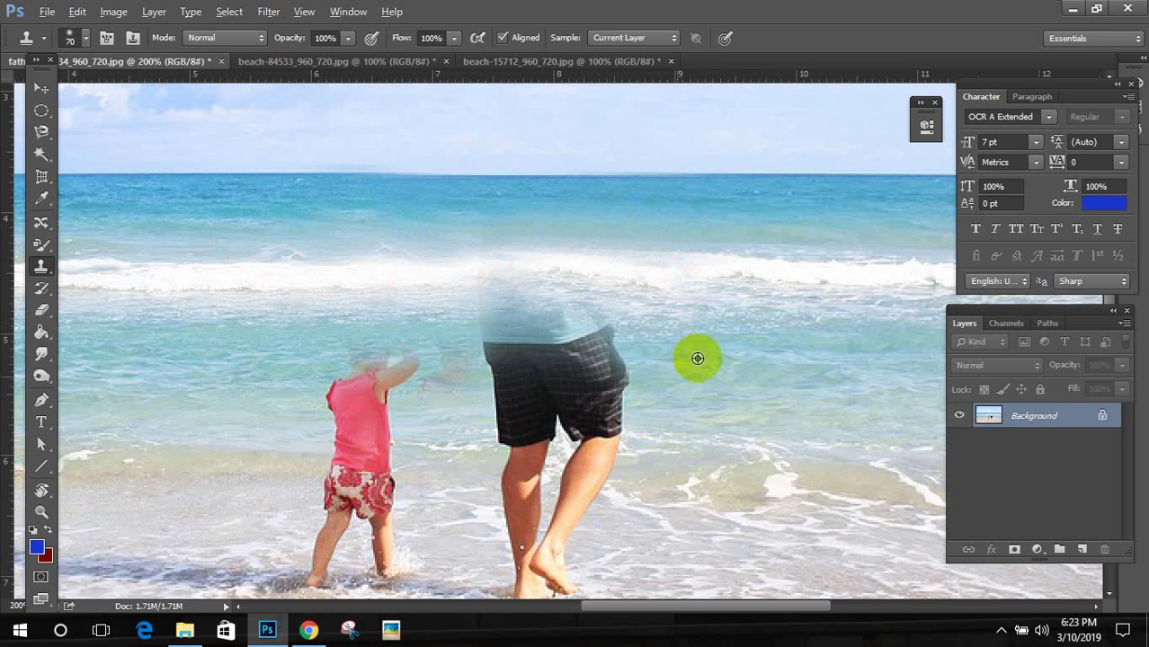
Step: Clone sea water over the man's shorts, enlarging the brush to 100, and clone surf over the blurred wave above them
{"action": "mouse_move", "coordinate": [621, 362]}
{"action": "left_mouse_down"}
{"action": "mouse_move", "coordinate": [531, 376]}
{"action": "mouse_move", "coordinate": [560, 325]}
{"action": "mouse_move", "coordinate": [631, 305]}
{"action": "left_mouse_up"}
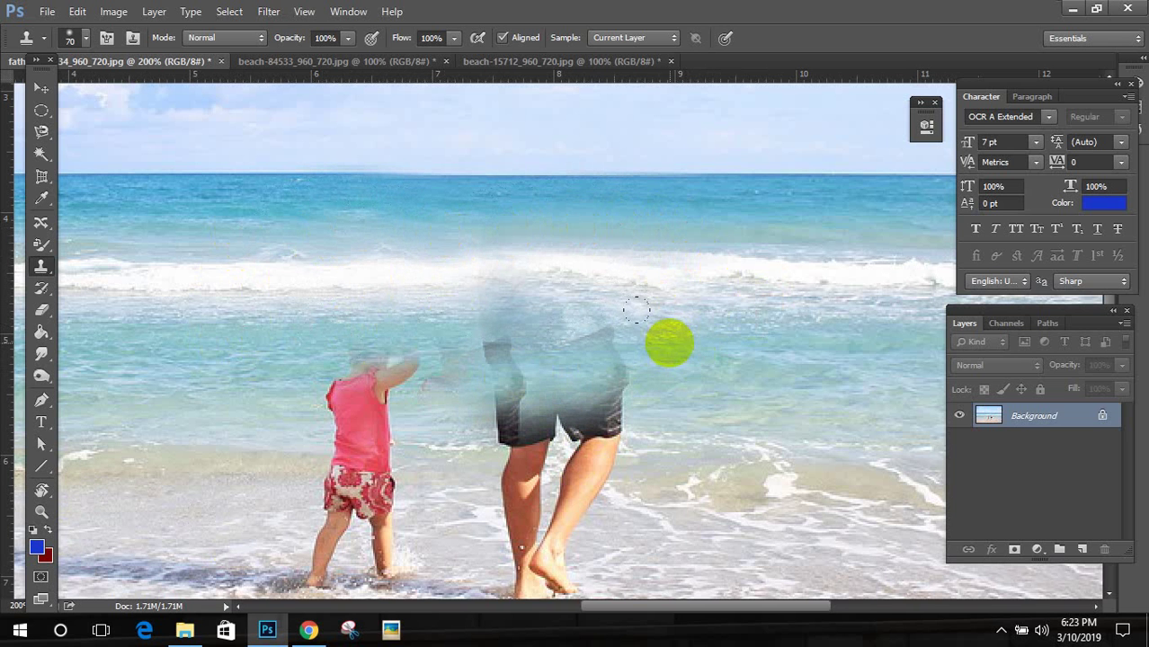
{"action": "key", "text": "bracketright"}
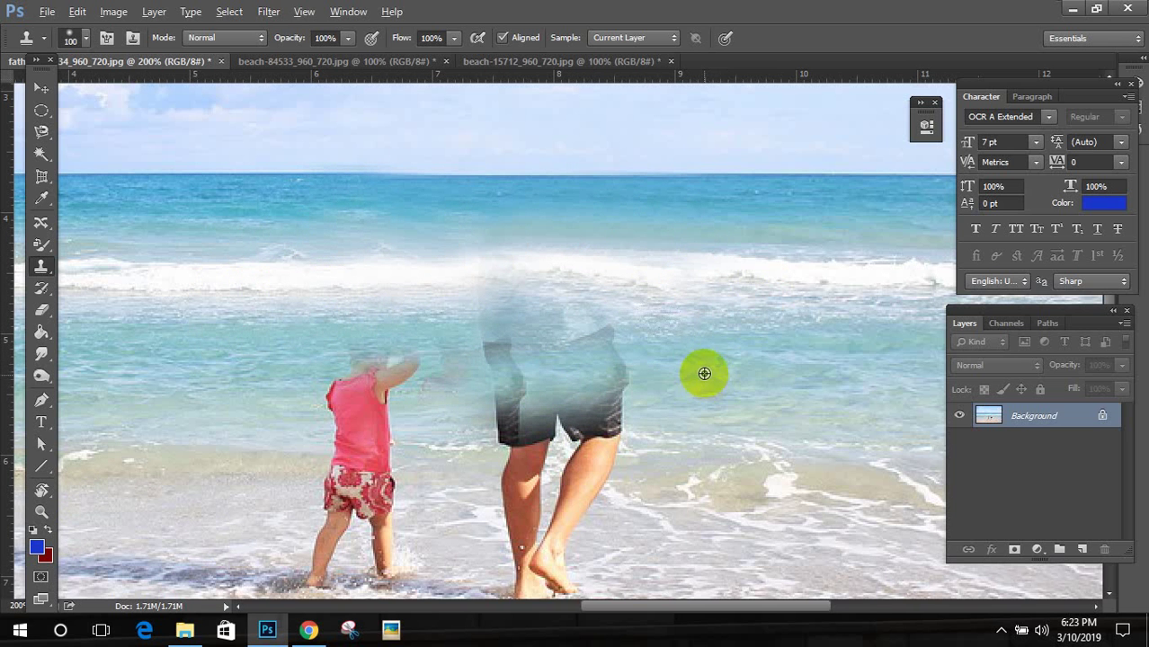
{"action": "mouse_move", "coordinate": [704, 373]}
{"action": "left_mouse_down"}
{"action": "mouse_move", "coordinate": [563, 378]}
{"action": "mouse_move", "coordinate": [441, 418]}
{"action": "left_mouse_up"}
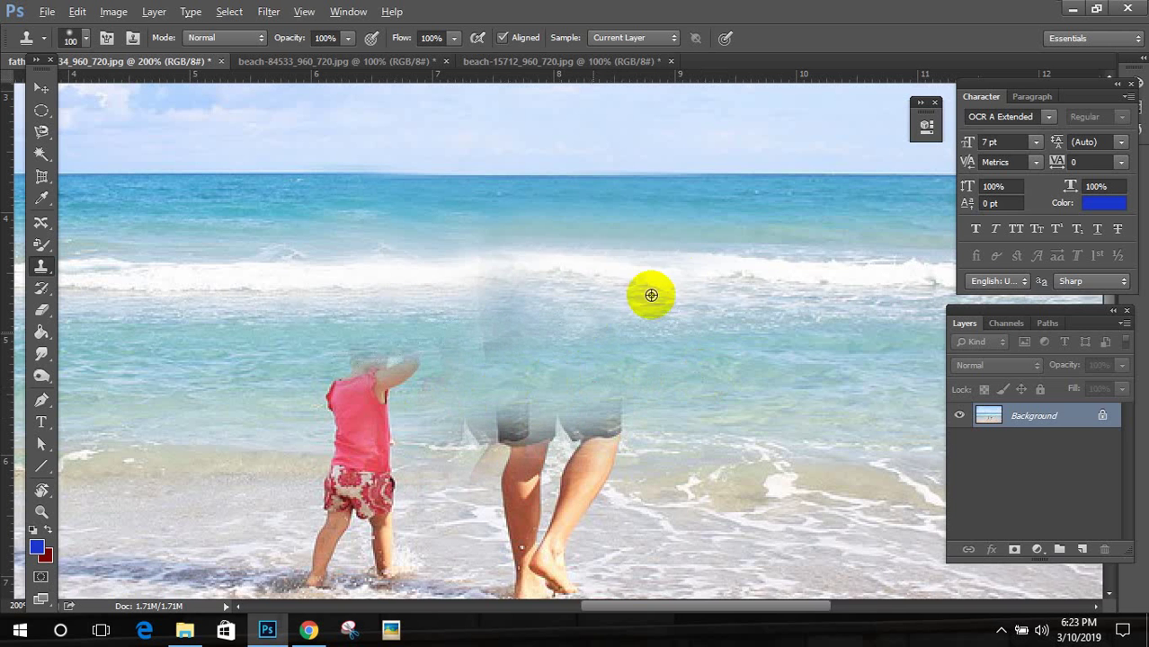
{"action": "left_click", "coordinate": [651, 295], "text": "alt"}
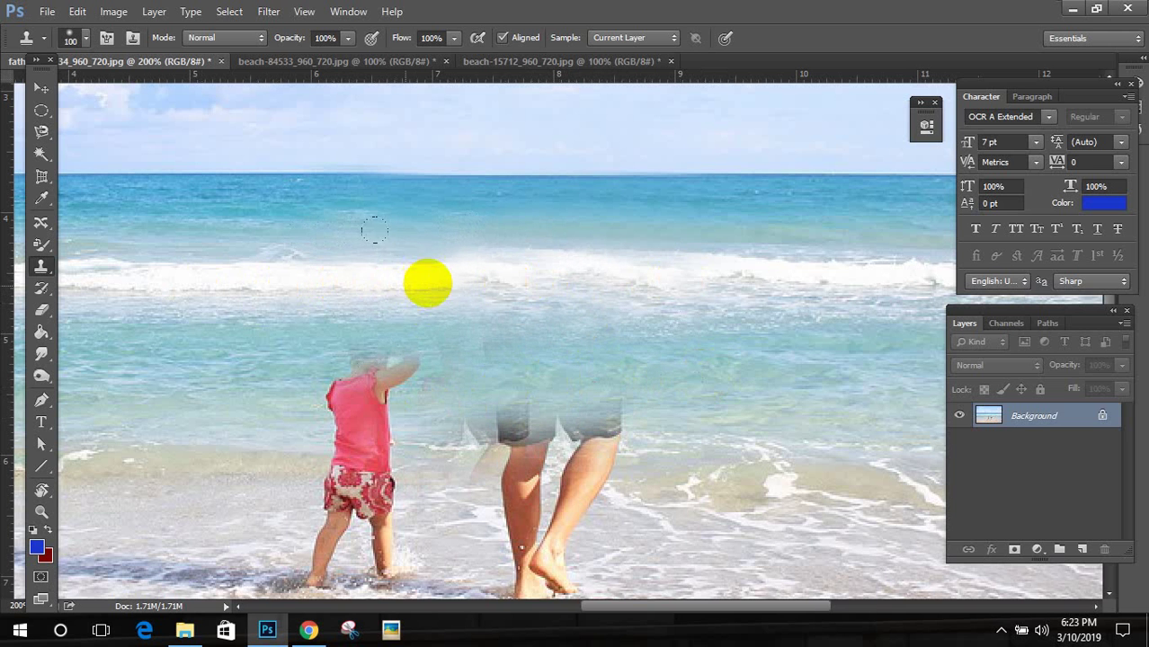
Step: Clone sea water and shallow surf over the girl's head, arms and pink top and the remains of the man's shorts
{"action": "left_click_drag", "start_coordinate": [308, 385], "coordinate": [423, 381]}
{"action": "left_click_drag", "start_coordinate": [558, 382], "coordinate": [382, 418]}
{"action": "mouse_move", "coordinate": [619, 412]}
{"action": "left_mouse_down"}
{"action": "mouse_move", "coordinate": [526, 413]}
{"action": "mouse_move", "coordinate": [473, 428]}
{"action": "left_mouse_up"}
{"action": "mouse_move", "coordinate": [287, 424]}
{"action": "left_mouse_down"}
{"action": "mouse_move", "coordinate": [462, 431]}
{"action": "mouse_move", "coordinate": [574, 463]}
{"action": "mouse_move", "coordinate": [573, 334]}
{"action": "mouse_move", "coordinate": [678, 393]}
{"action": "mouse_move", "coordinate": [701, 356]}
{"action": "mouse_move", "coordinate": [657, 344]}
{"action": "mouse_move", "coordinate": [479, 343]}
{"action": "mouse_move", "coordinate": [275, 392]}
{"action": "mouse_move", "coordinate": [209, 335]}
{"action": "mouse_move", "coordinate": [467, 325]}
{"action": "mouse_move", "coordinate": [638, 351]}
{"action": "mouse_move", "coordinate": [722, 278]}
{"action": "mouse_move", "coordinate": [733, 301]}
{"action": "mouse_move", "coordinate": [736, 261]}
{"action": "left_mouse_up"}
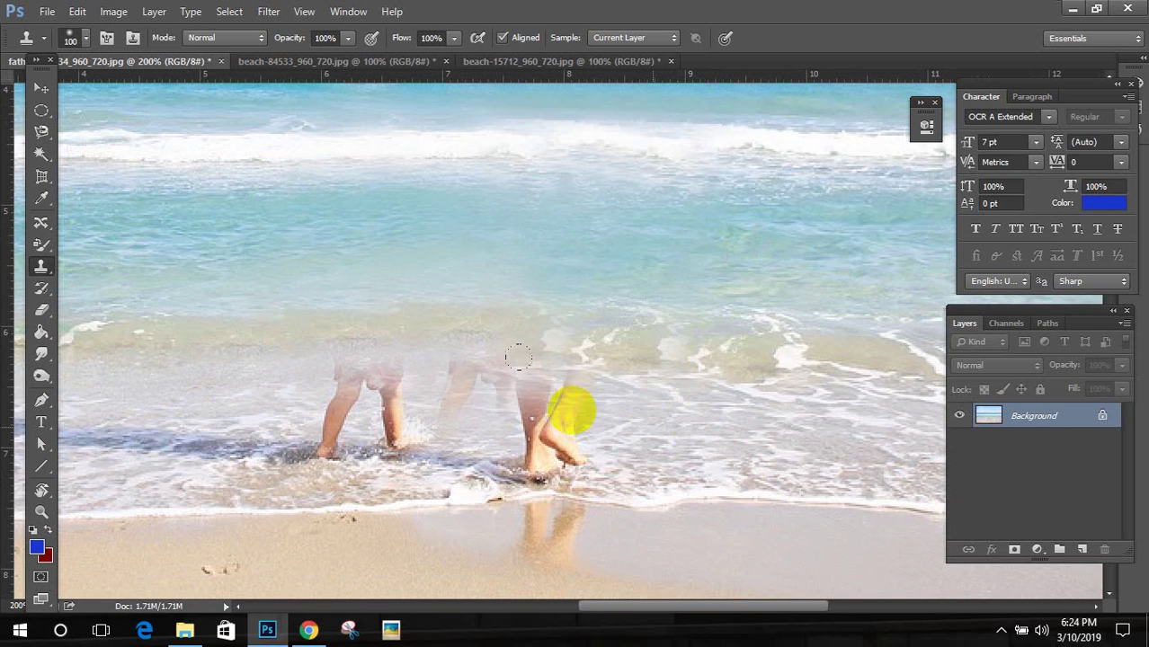
Step: Clone shallow surf and sand over the remaining legs and feet of both figures and the man's reflection on the wet sand
{"action": "mouse_move", "coordinate": [566, 406]}
{"action": "left_mouse_down"}
{"action": "mouse_move", "coordinate": [495, 390]}
{"action": "mouse_move", "coordinate": [661, 442]}
{"action": "mouse_move", "coordinate": [547, 436]}
{"action": "left_mouse_up"}
{"action": "mouse_move", "coordinate": [175, 405]}
{"action": "left_mouse_down"}
{"action": "mouse_move", "coordinate": [368, 378]}
{"action": "mouse_move", "coordinate": [393, 431]}
{"action": "mouse_move", "coordinate": [332, 423]}
{"action": "mouse_move", "coordinate": [210, 454]}
{"action": "mouse_move", "coordinate": [152, 490]}
{"action": "mouse_move", "coordinate": [395, 400]}
{"action": "mouse_move", "coordinate": [385, 396]}
{"action": "mouse_move", "coordinate": [331, 445]}
{"action": "mouse_move", "coordinate": [847, 360]}
{"action": "left_mouse_up"}
{"action": "left_click_drag", "start_coordinate": [379, 378], "coordinate": [711, 406]}
{"action": "mouse_move", "coordinate": [782, 397]}
{"action": "left_mouse_down"}
{"action": "mouse_move", "coordinate": [411, 337]}
{"action": "mouse_move", "coordinate": [270, 390]}
{"action": "mouse_move", "coordinate": [680, 316]}
{"action": "mouse_move", "coordinate": [585, 341]}
{"action": "mouse_move", "coordinate": [578, 355]}
{"action": "mouse_move", "coordinate": [679, 360]}
{"action": "mouse_move", "coordinate": [769, 466]}
{"action": "mouse_move", "coordinate": [649, 431]}
{"action": "left_mouse_up"}
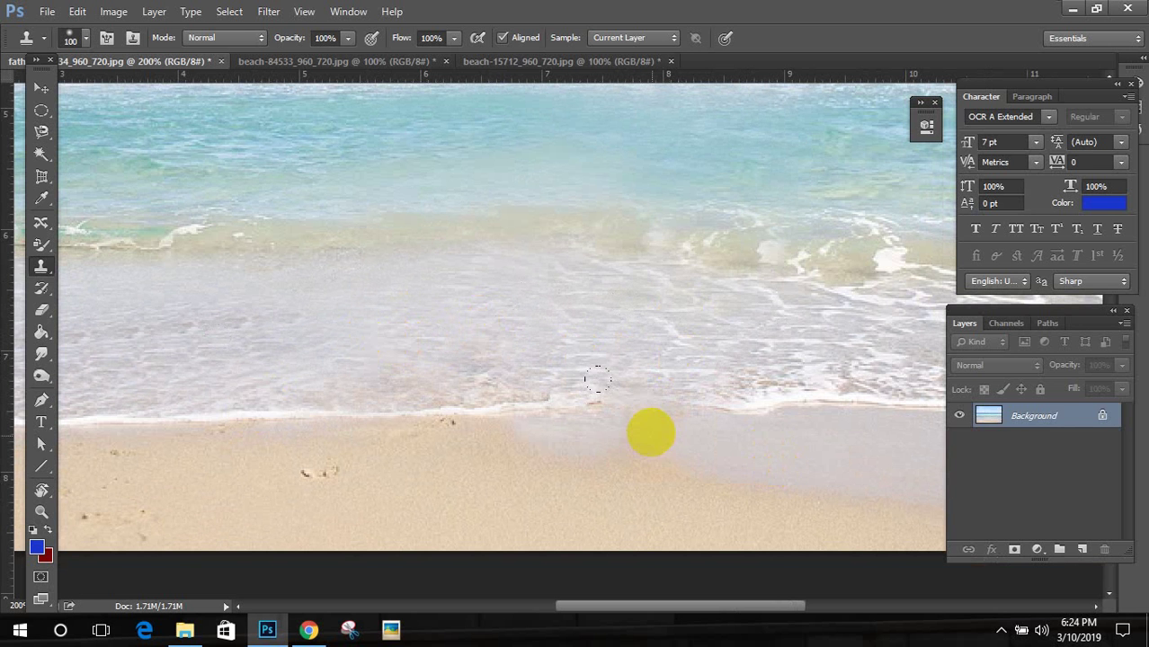
Step: Enlarge the Clone Stamp brush to 150 and clone waves, water and surf over the blurred patches across the middle of the sea
{"action": "scroll", "coordinate": [558, 437], "scroll_direction": "right", "scroll_amount": 5}
{"action": "scroll", "coordinate": [558, 437], "scroll_direction": "up", "scroll_amount": 2}
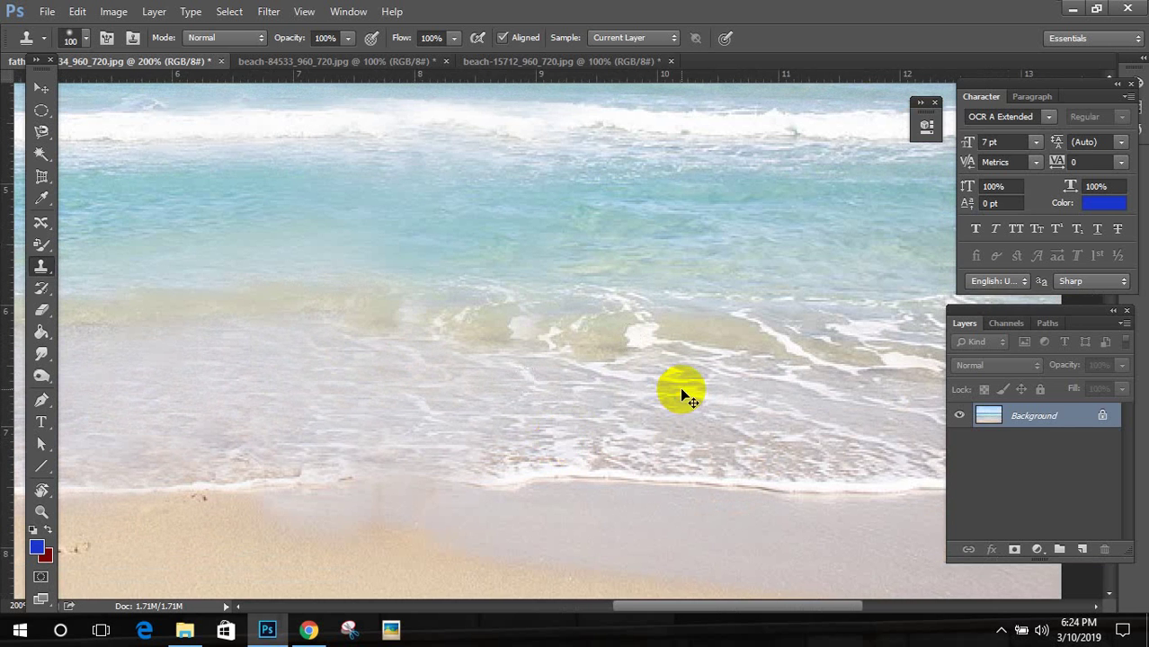
{"action": "scroll", "coordinate": [680, 387], "scroll_direction": "down", "scroll_amount": 4}
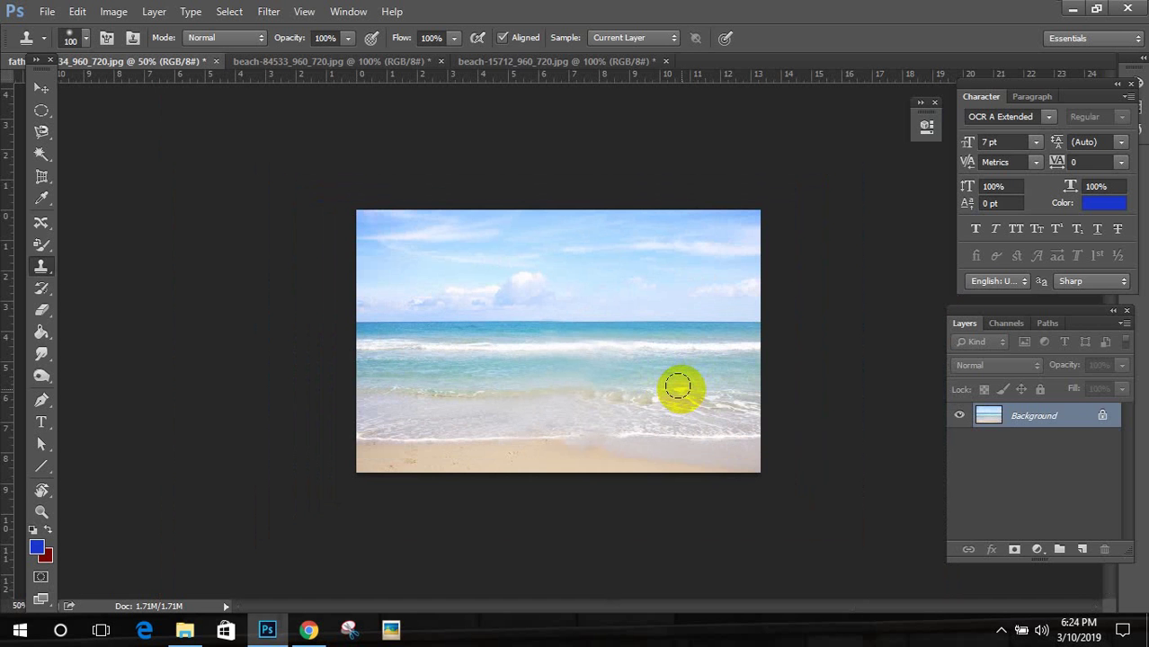
{"action": "scroll", "coordinate": [574, 366], "scroll_direction": "up", "scroll_amount": 4}
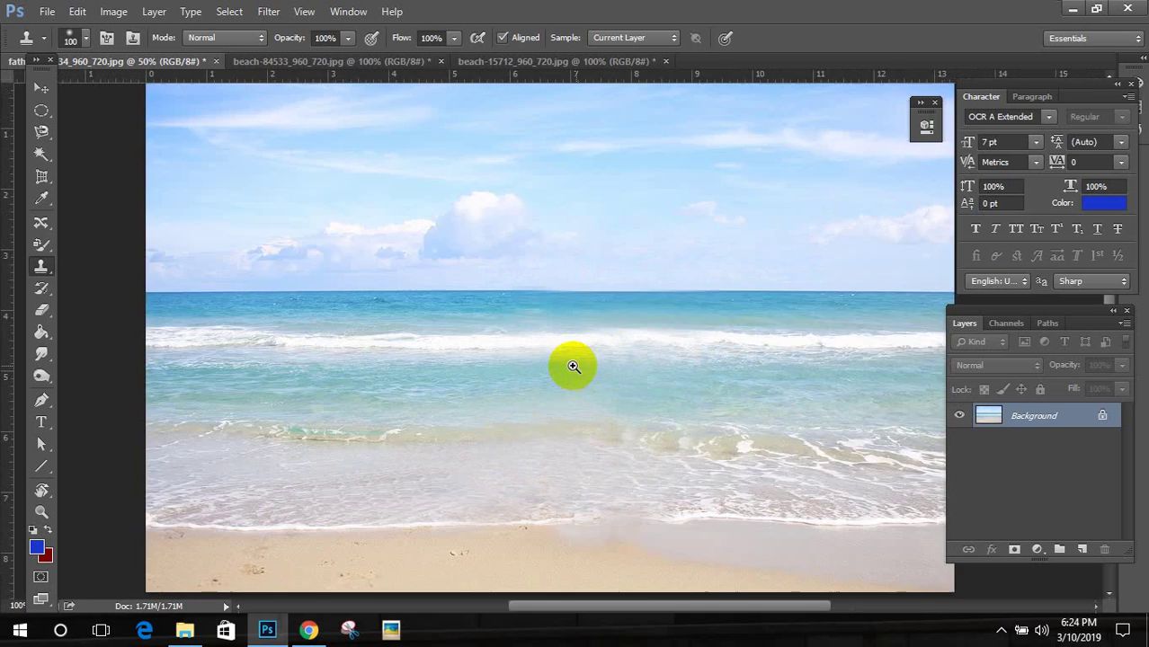
{"action": "key", "text": "ctrl+minus"}
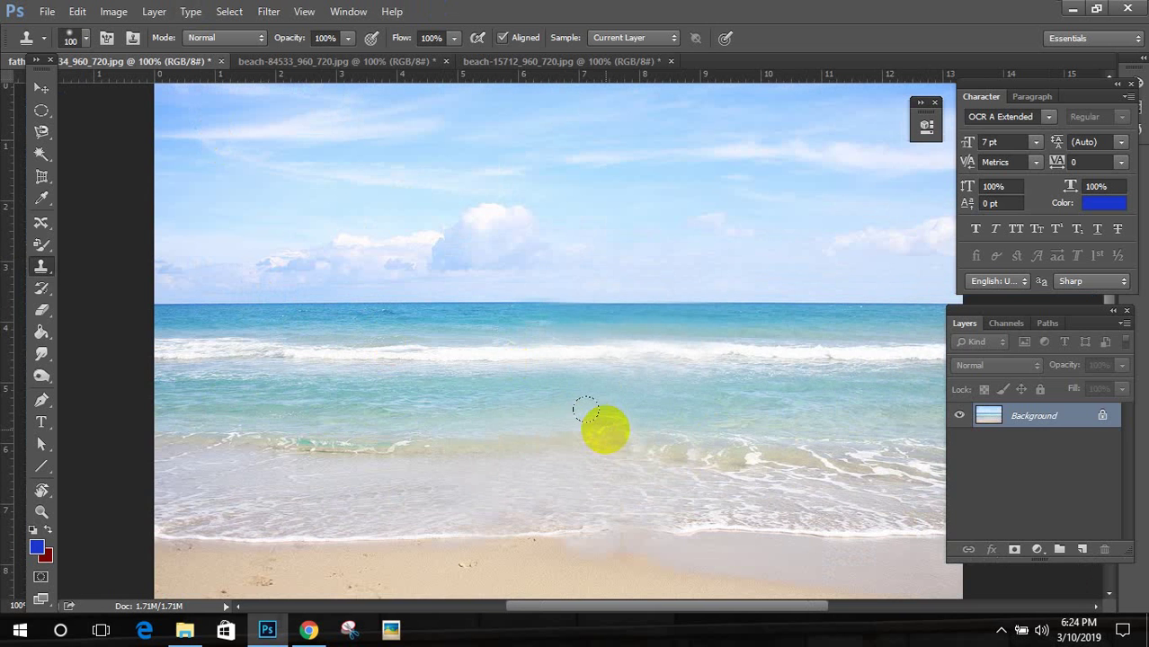
{"action": "key", "text": "bracketright"}
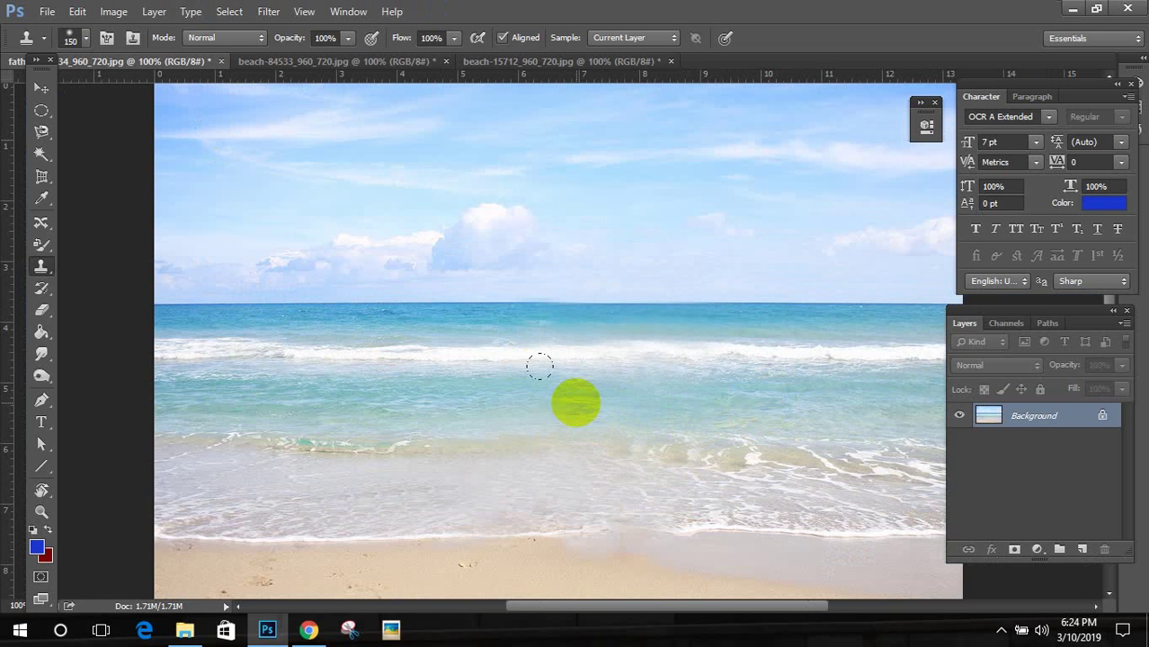
{"action": "left_click", "coordinate": [414, 365], "text": "alt"}
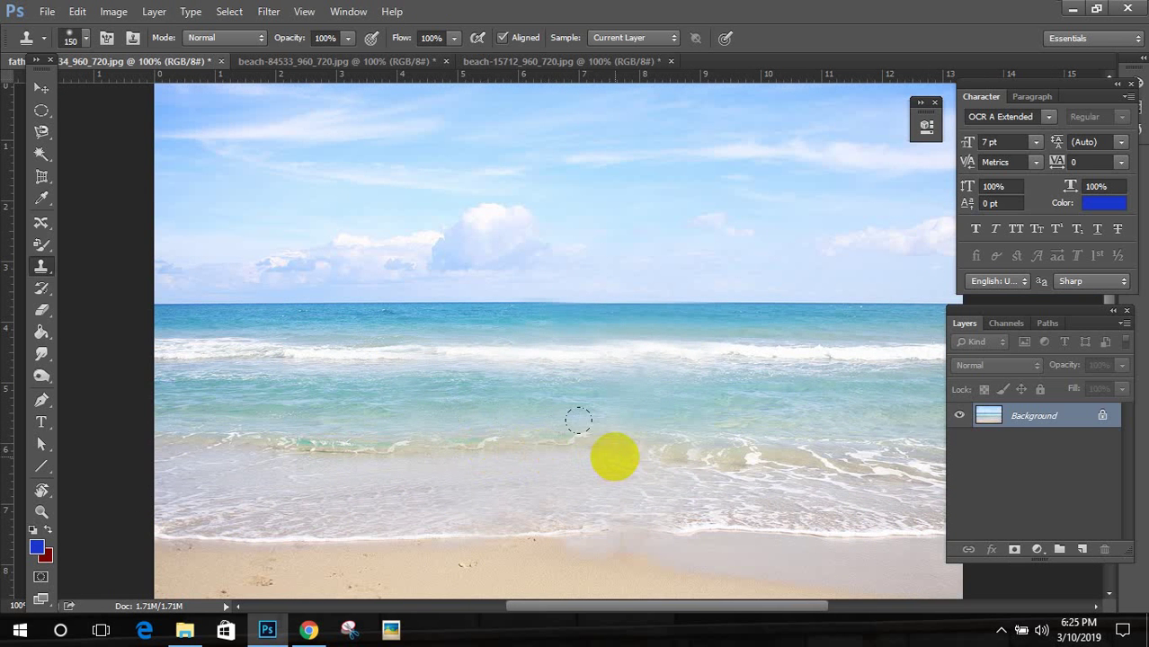
{"action": "left_click", "coordinate": [764, 400], "text": "alt"}
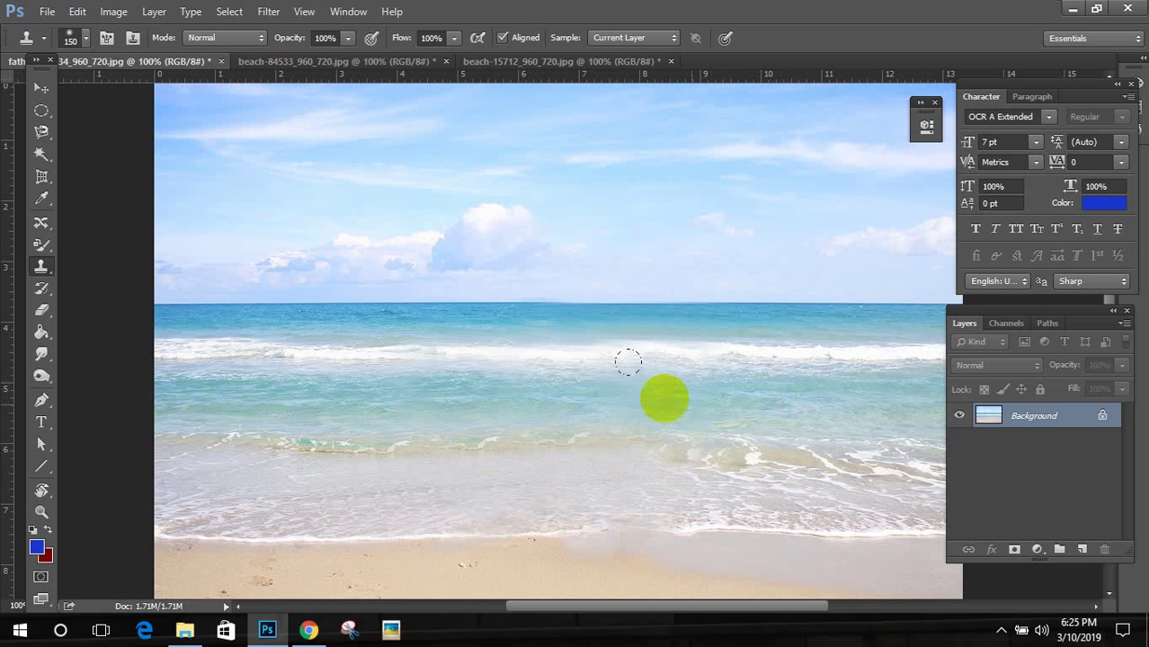
{"action": "left_click", "coordinate": [633, 394]}
{"action": "left_click_drag", "start_coordinate": [633, 395], "coordinate": [595, 393]}
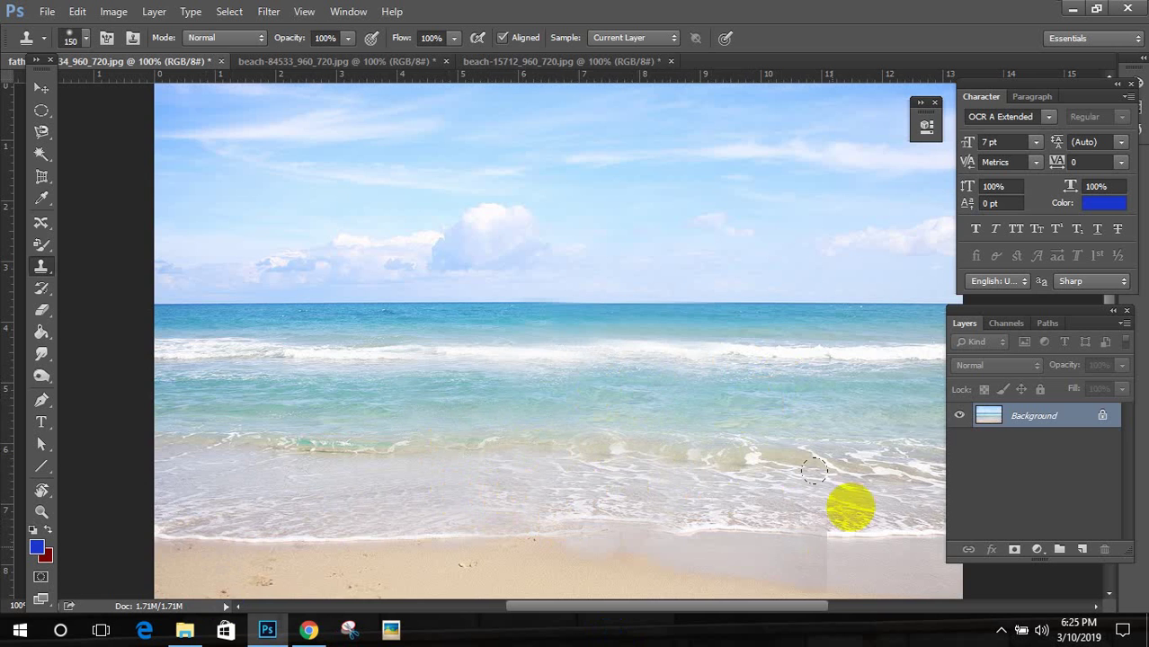
{"action": "left_click_drag", "start_coordinate": [707, 350], "coordinate": [715, 430]}
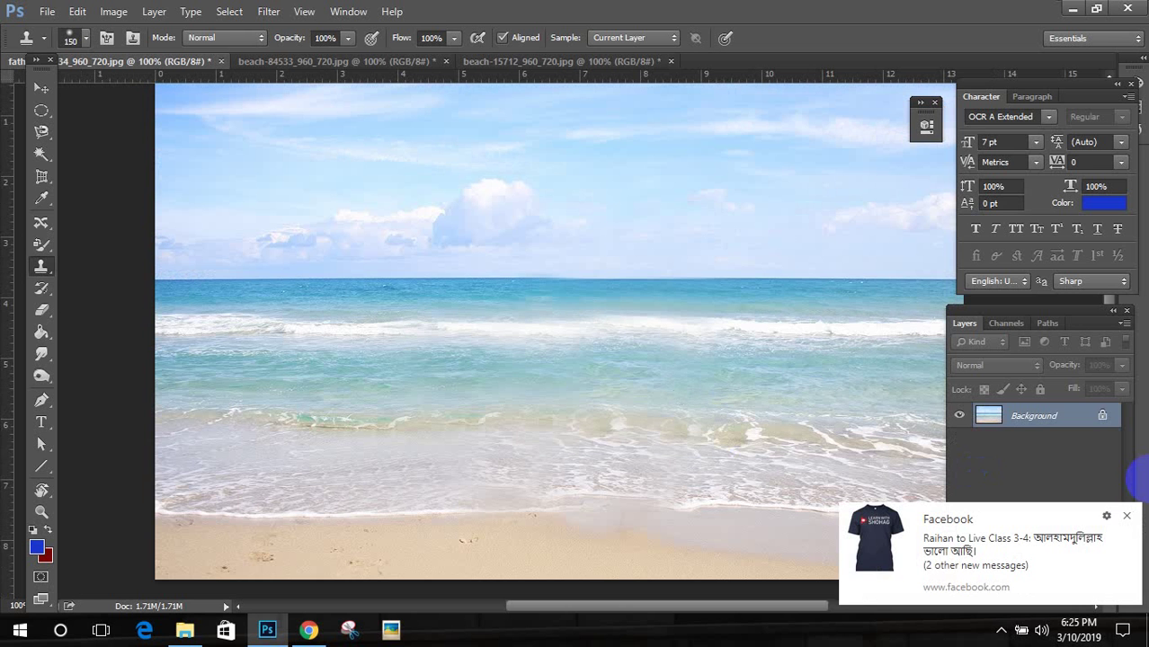
Step: Switch to Chrome and close the open Facebook chat windows
{"action": "left_click", "coordinate": [309, 630]}
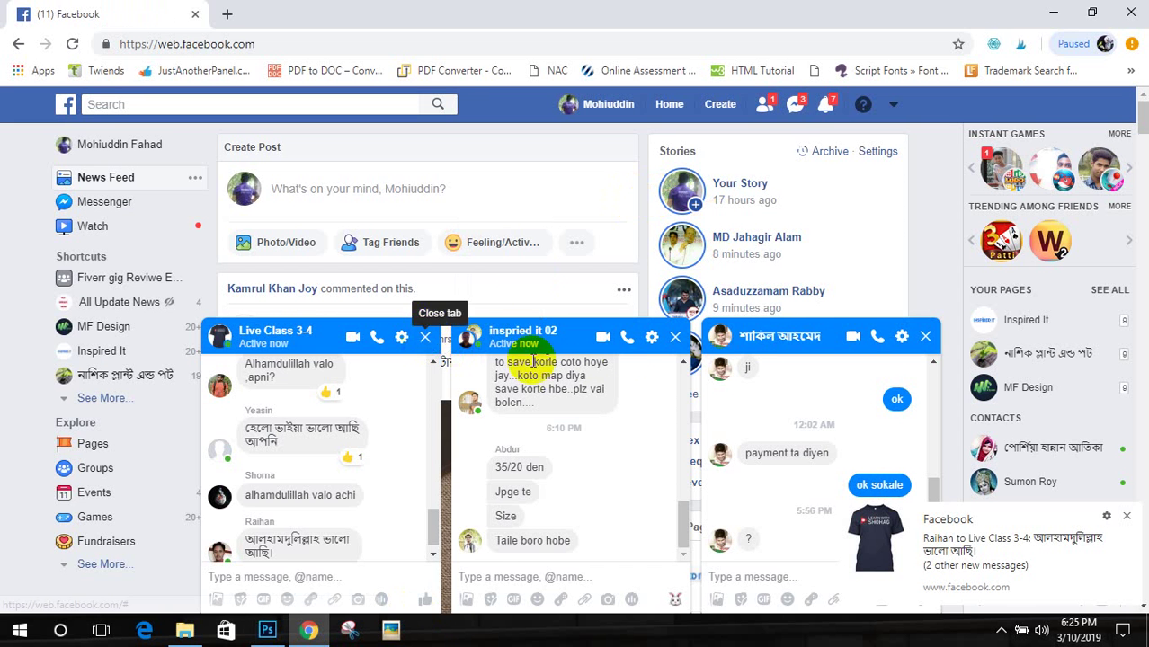
{"action": "left_click", "coordinate": [425, 337]}
{"action": "left_click", "coordinate": [685, 336]}
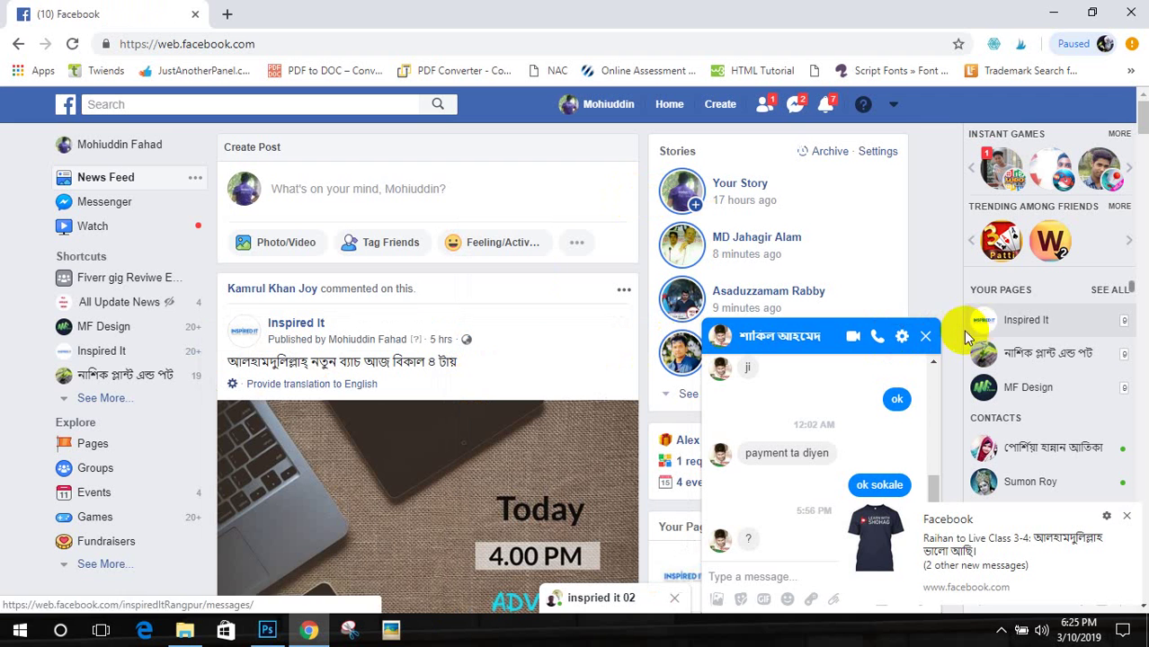
{"action": "left_click", "coordinate": [926, 335]}
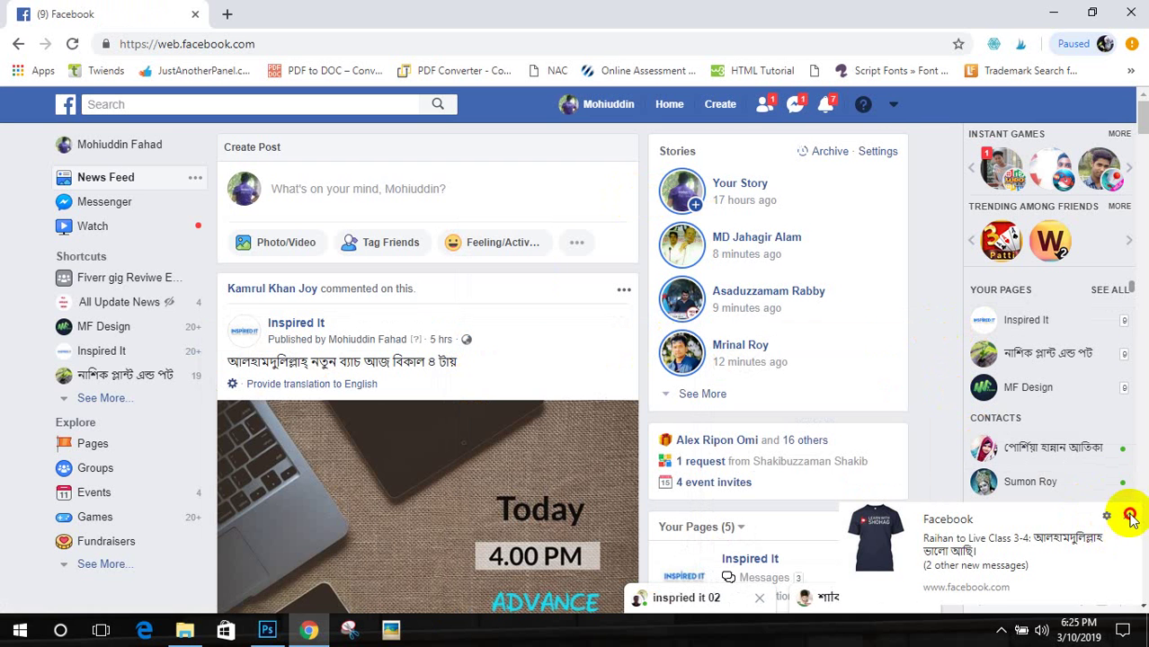
Step: Look through the Facebook feed, the friend requests and the notifications
{"action": "scroll", "coordinate": [1129, 166], "scroll_direction": "down", "scroll_amount": 5}
{"action": "scroll", "coordinate": [1137, 160], "scroll_direction": "up", "scroll_amount": 3}
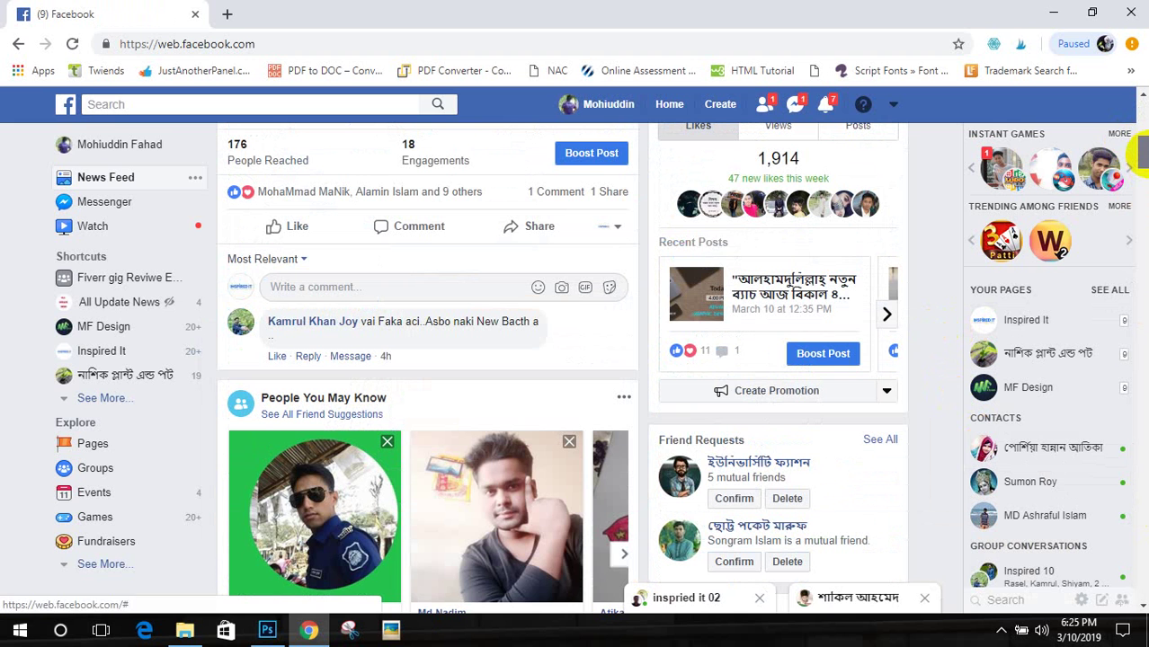
{"action": "left_click", "coordinate": [764, 104]}
{"action": "left_click", "coordinate": [827, 105]}
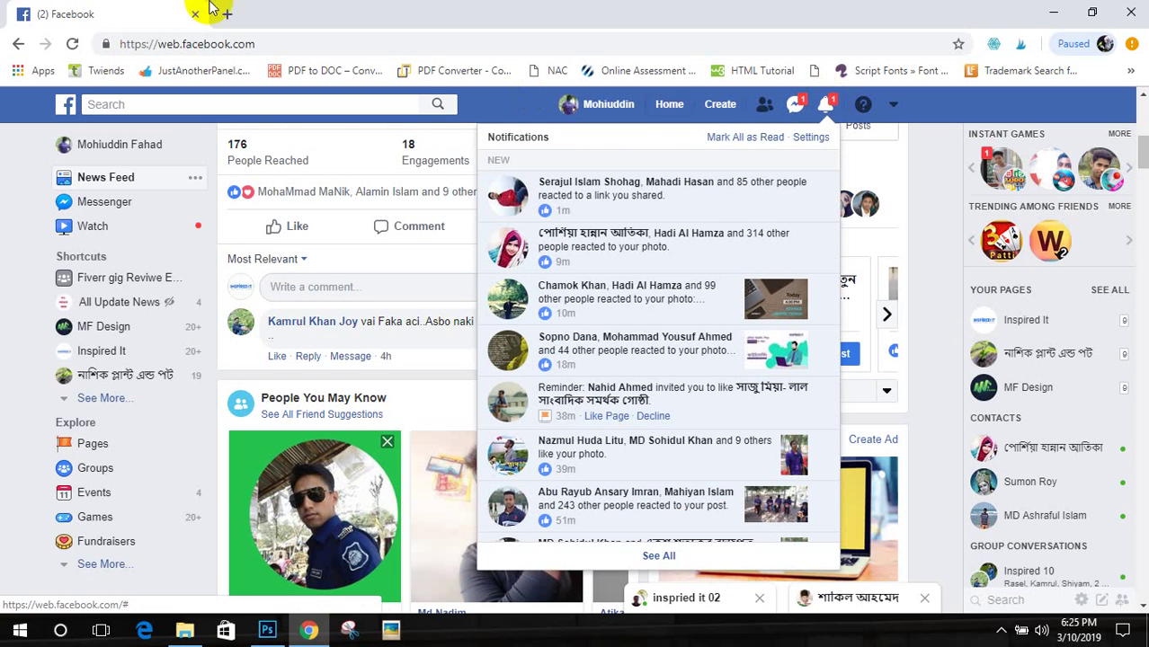
Step: Switch back to Photoshop and create a white 1000 × 1000 pixel RGB document at 300 pixels/inch
{"action": "left_click", "coordinate": [280, 636]}
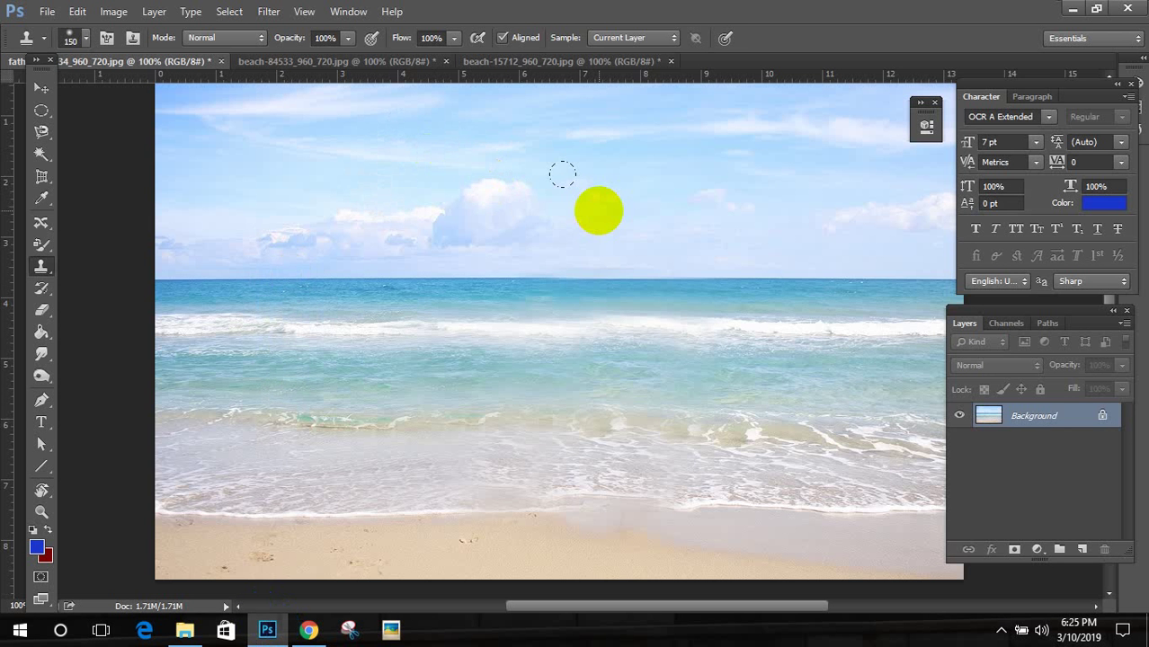
{"action": "key", "text": "ctrl+n"}
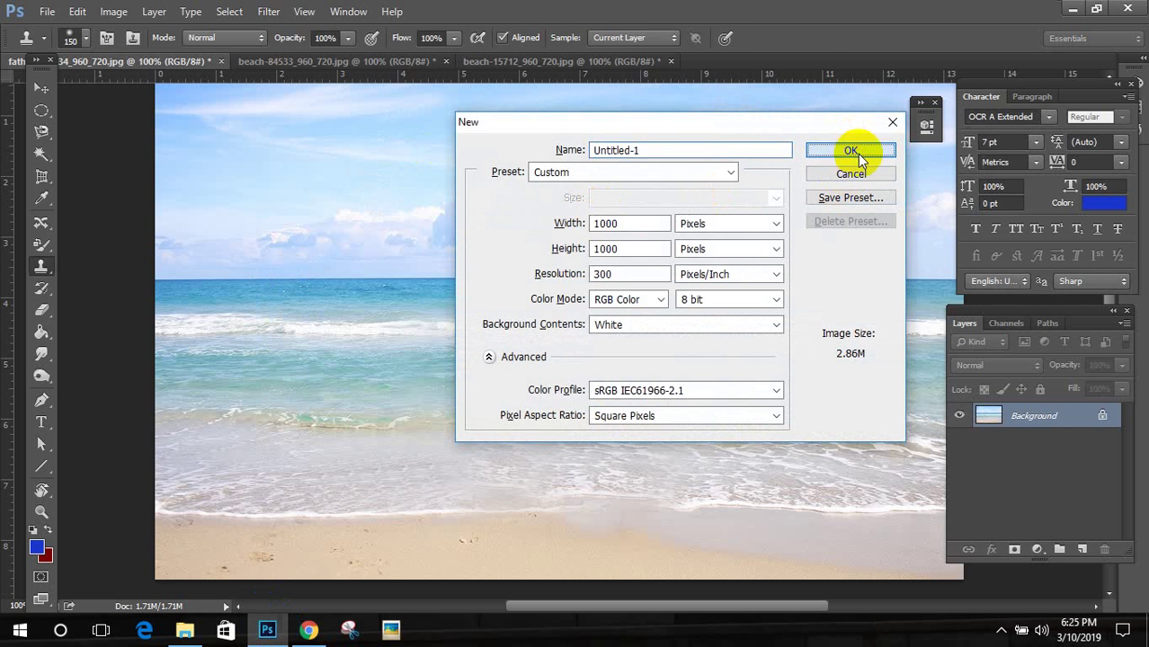
{"action": "left_click", "coordinate": [854, 150]}
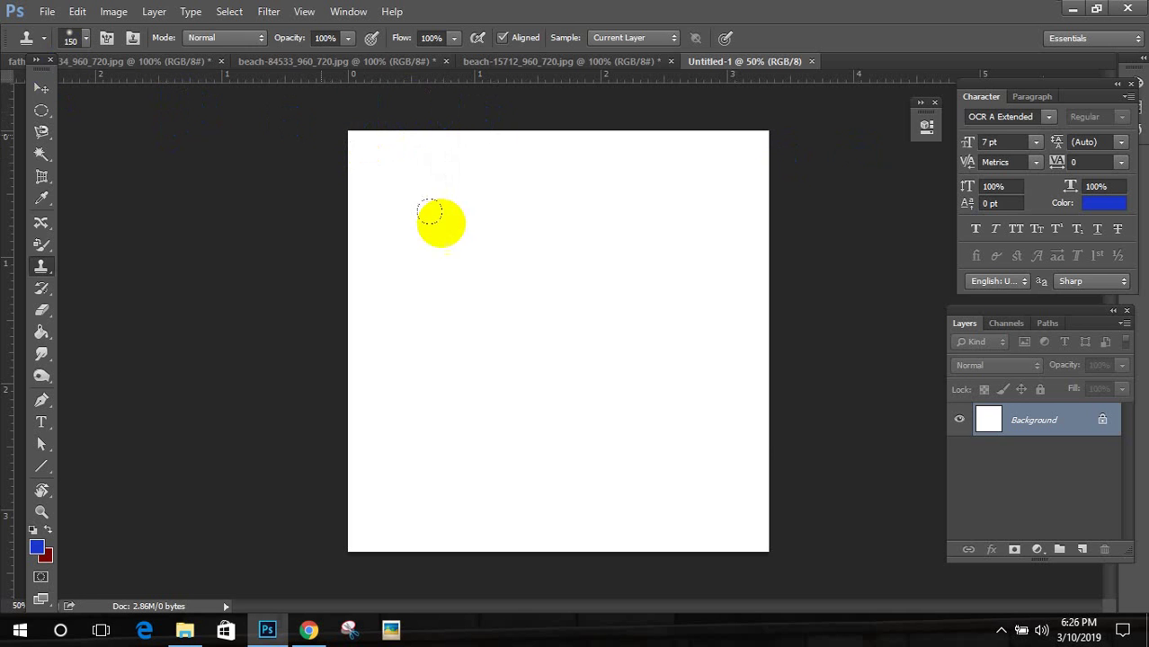
Step: Create a second white RGB document, 1920 × 1080 pixels at 300 pixels/inch
{"action": "key", "text": "ctrl+n"}
{"action": "left_click", "coordinate": [638, 224]}
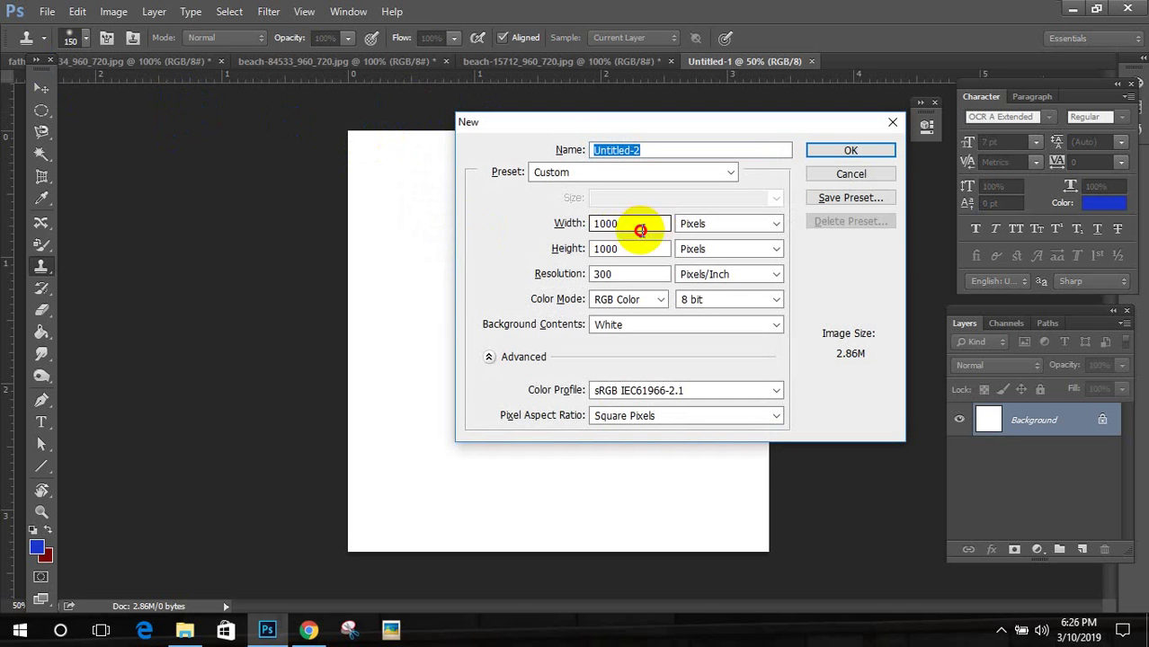
{"action": "type", "text": "19"}
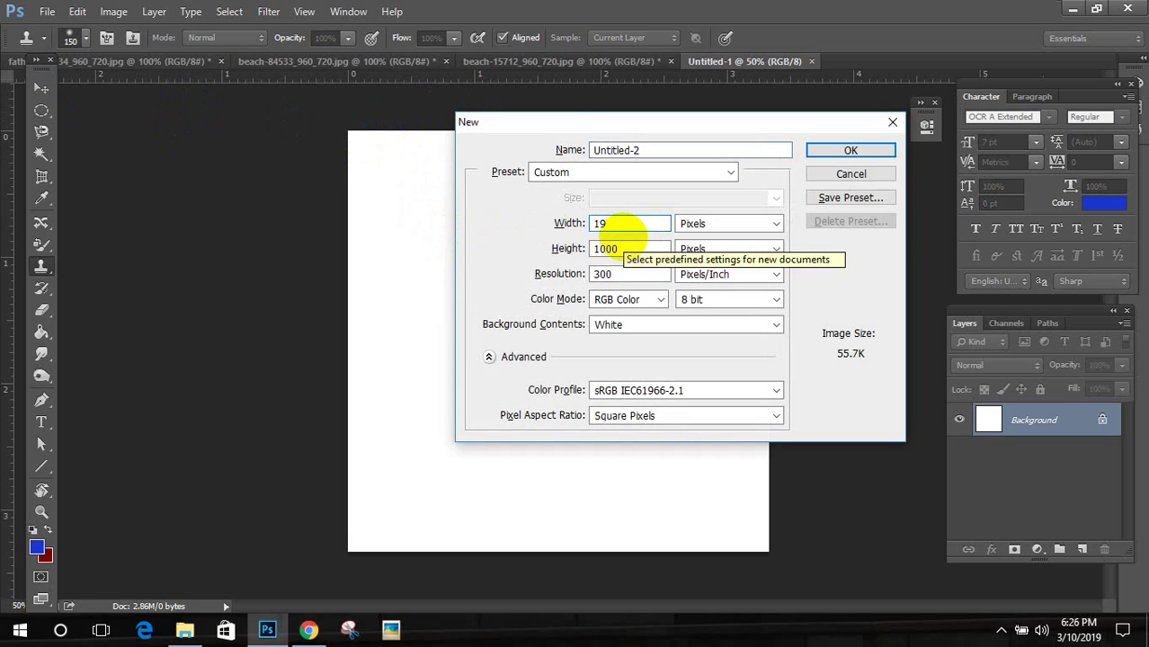
{"action": "type", "text": "0"}
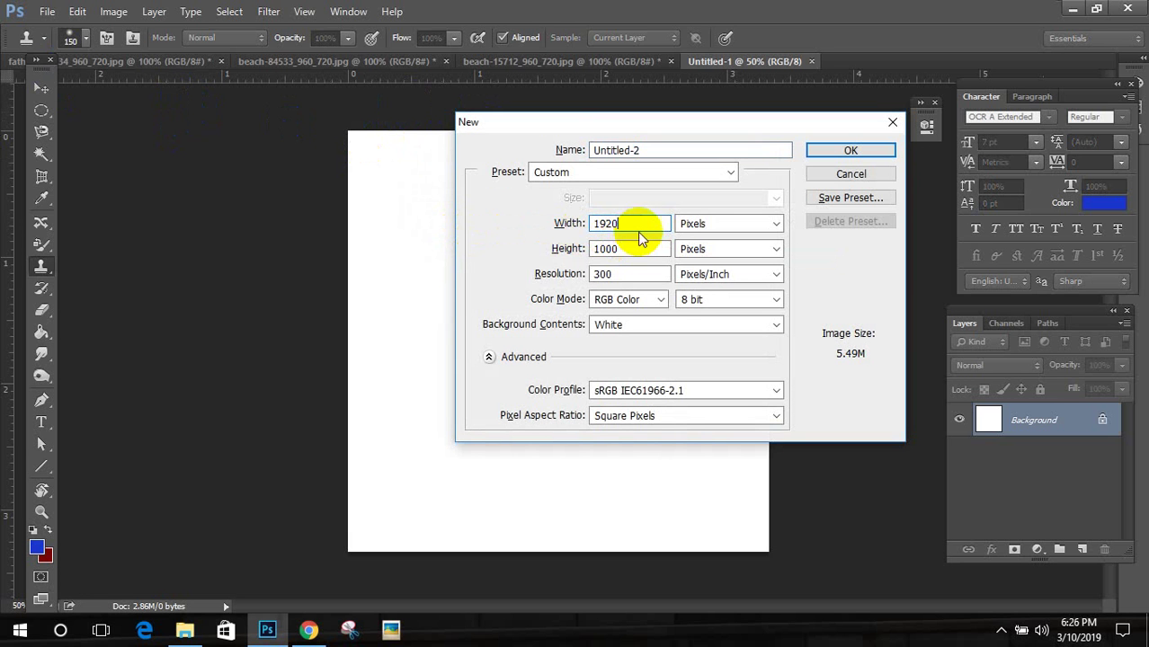
{"action": "key", "text": "Tab"}
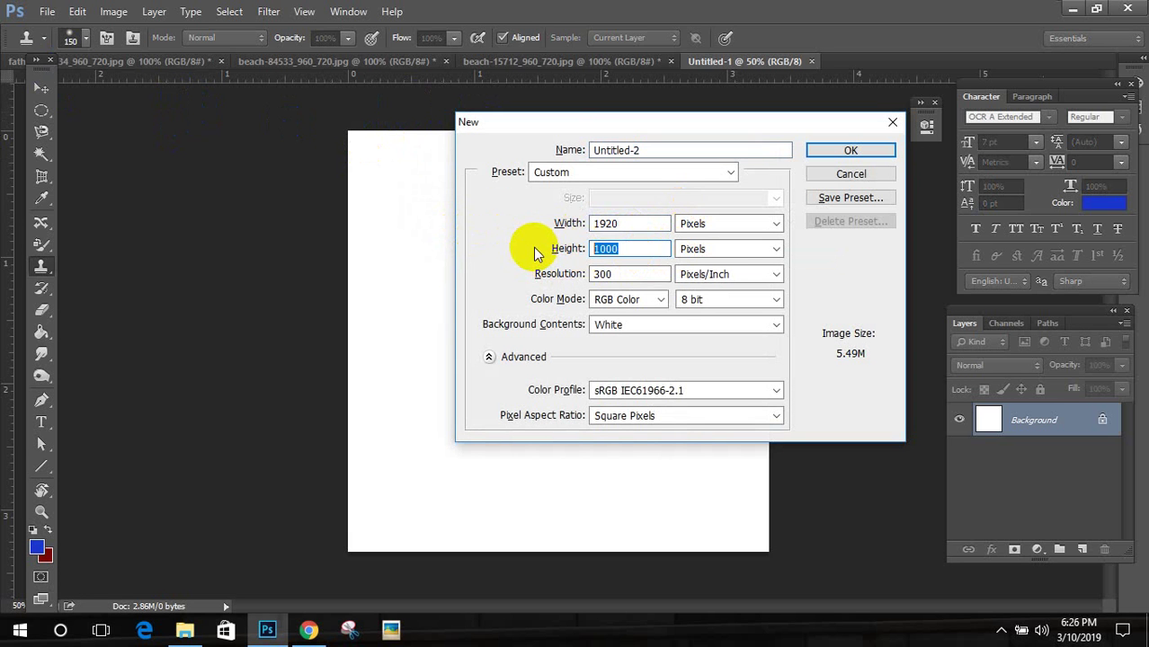
{"action": "type", "text": "1080"}
{"action": "left_click", "coordinate": [826, 149]}
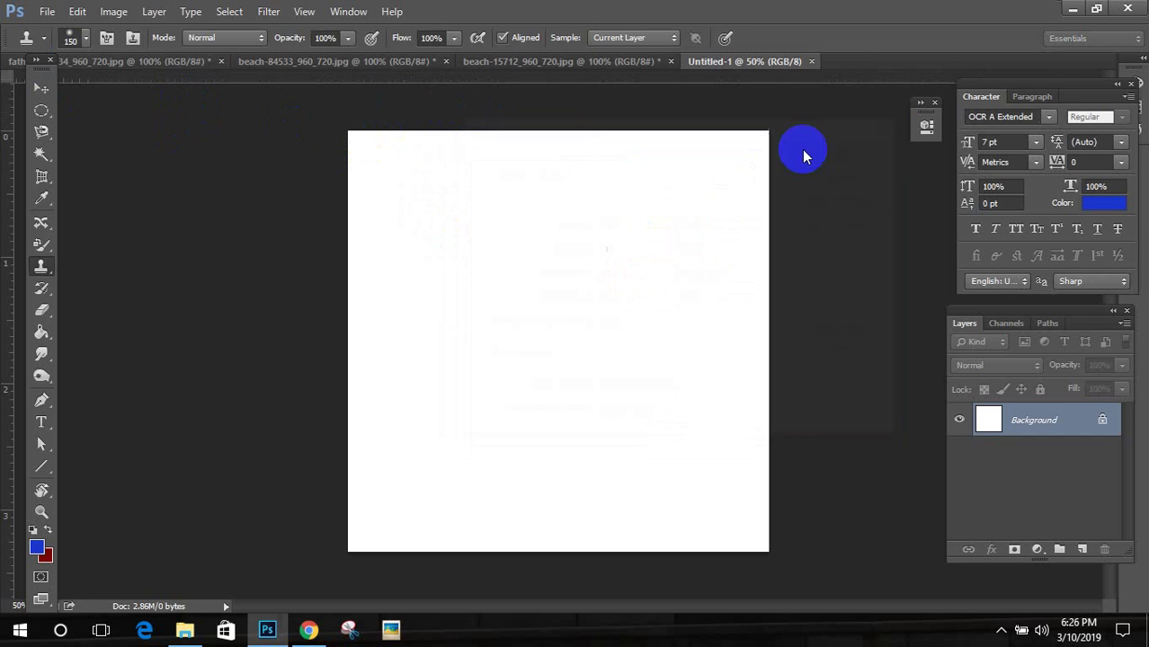
Step: Open the portrait photo IMG_1520.JPG from the folder named other
{"action": "left_click", "coordinate": [41, 87]}
{"action": "left_click", "coordinate": [46, 10]}
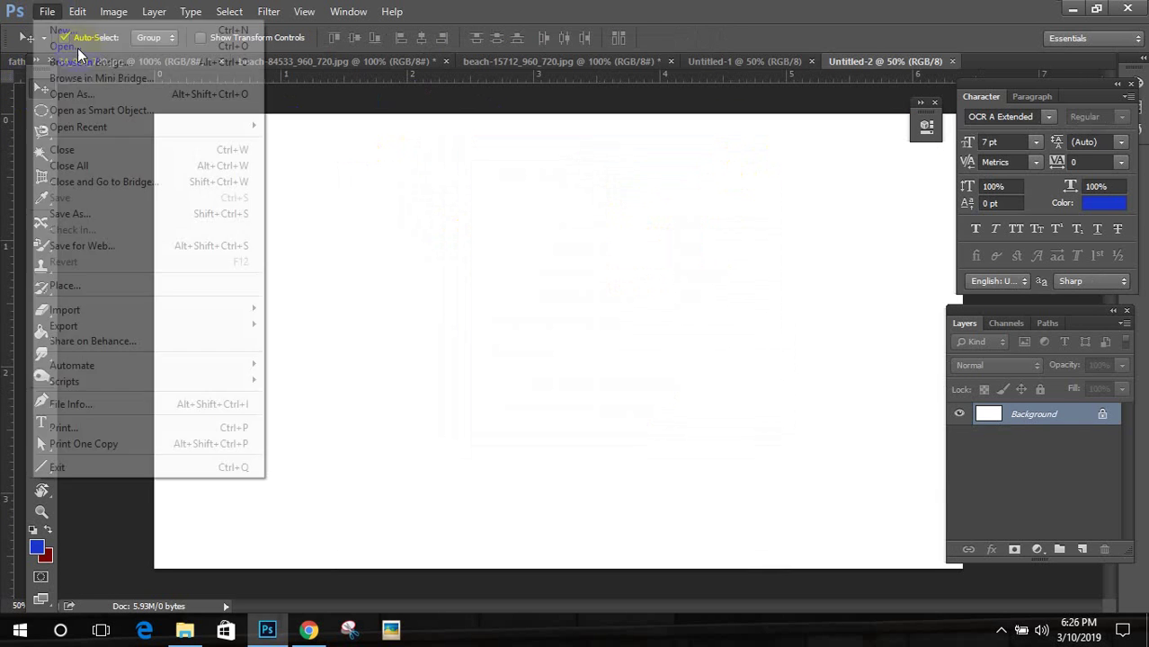
{"action": "left_click", "coordinate": [49, 41]}
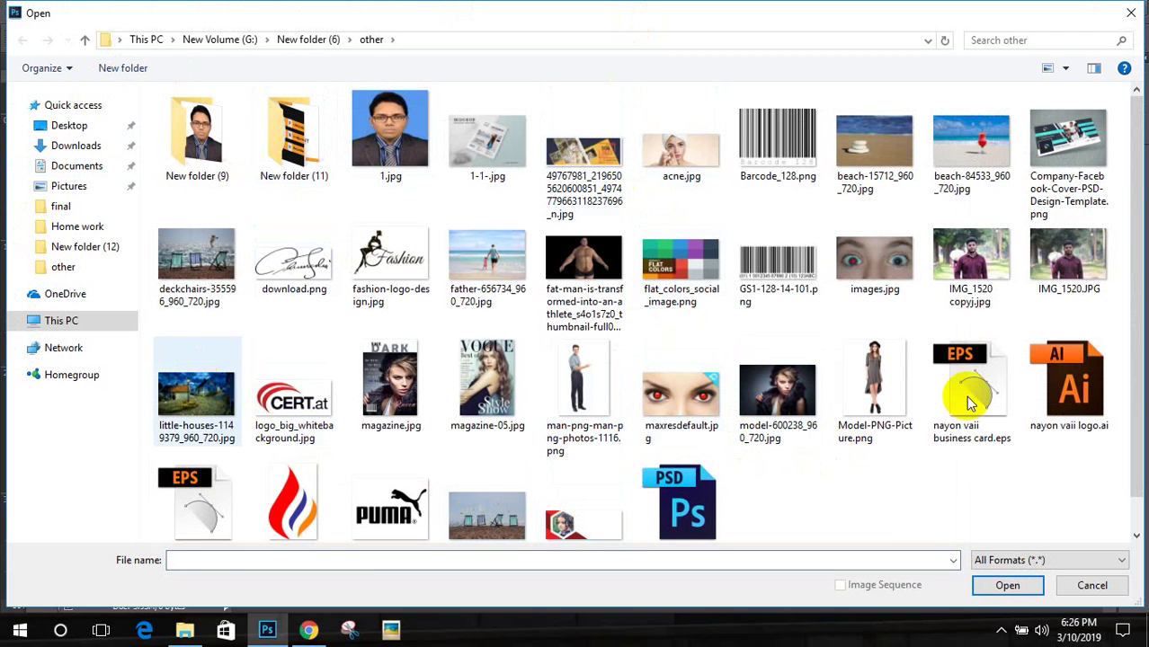
{"action": "left_click", "coordinate": [1066, 256]}
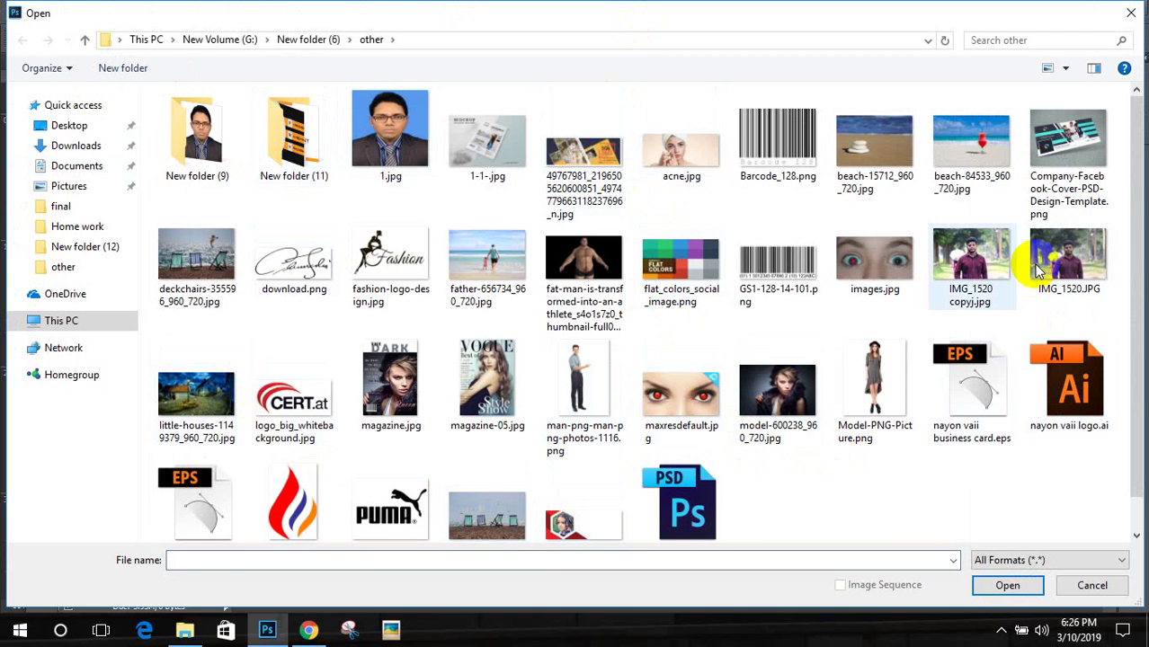
{"action": "left_click", "coordinate": [309, 631]}
{"action": "left_click", "coordinate": [267, 633]}
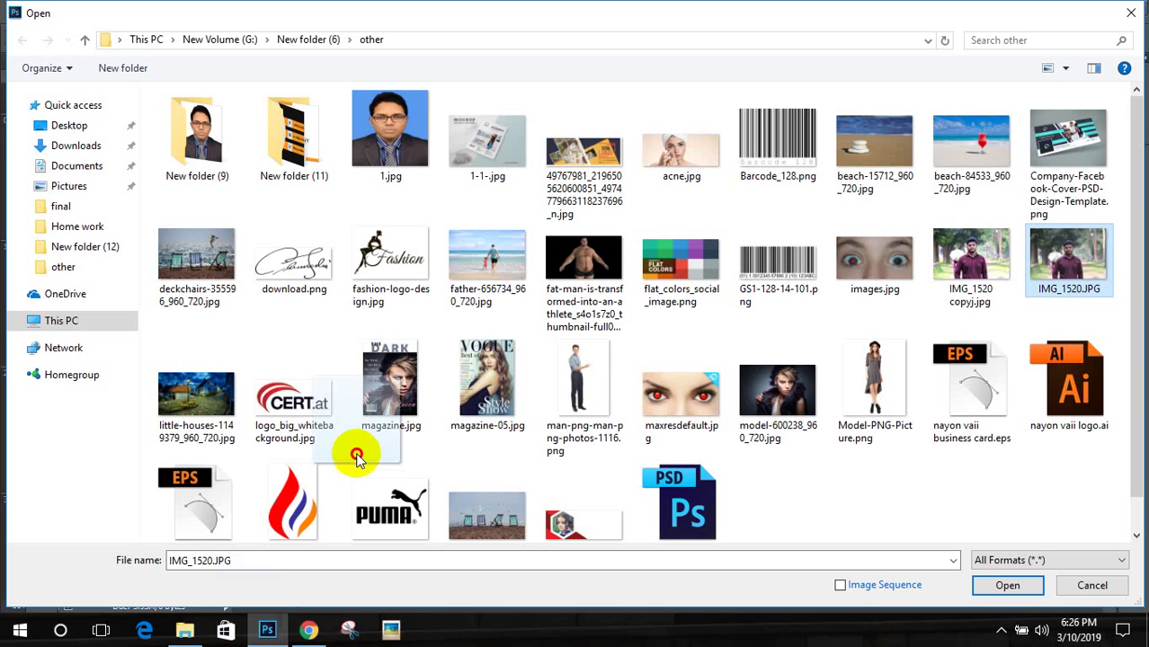
{"action": "left_click", "coordinate": [308, 630]}
{"action": "left_click_drag", "start_coordinate": [938, 415], "coordinate": [966, 261]}
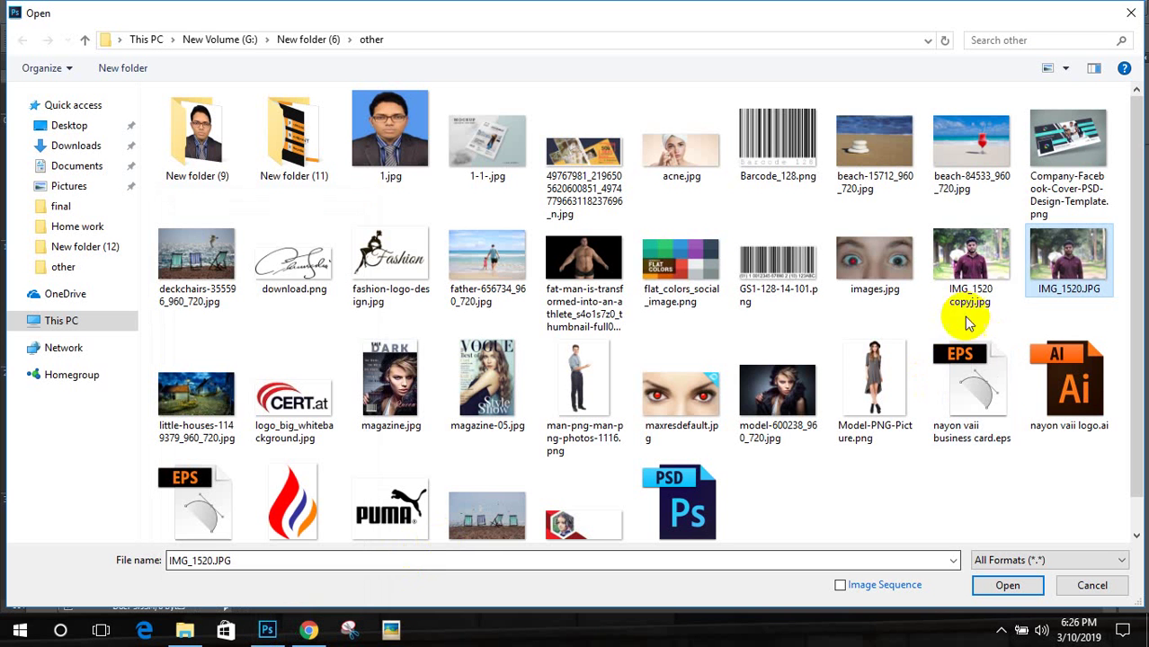
{"action": "left_click", "coordinate": [978, 270]}
{"action": "double_click", "coordinate": [1043, 261]}
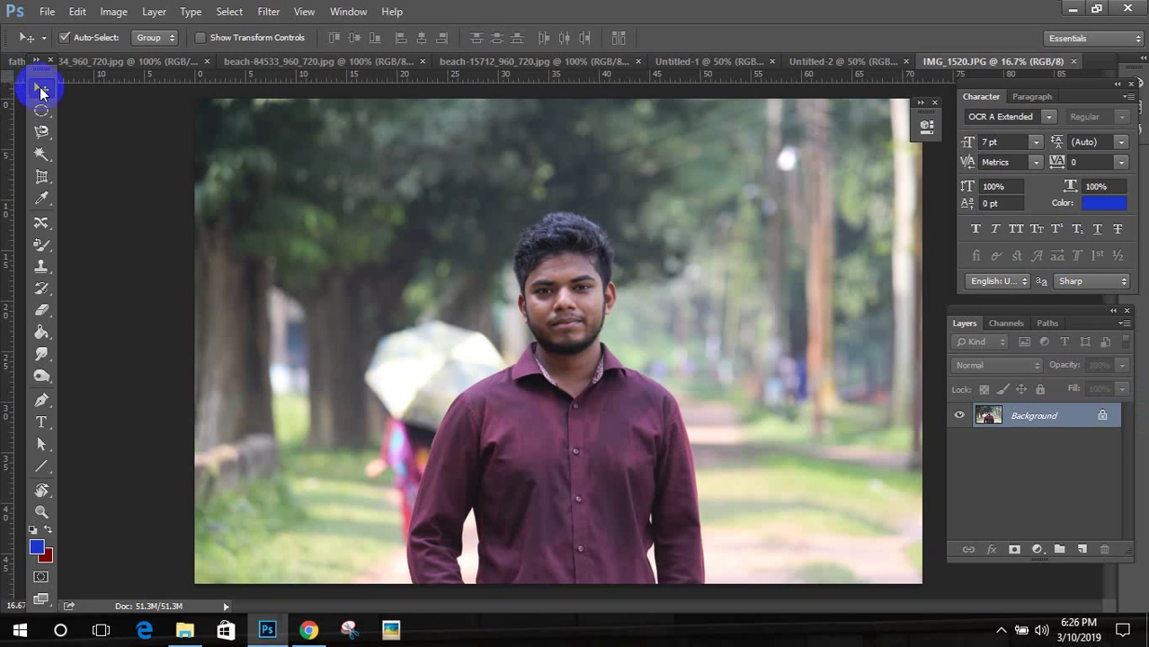
Step: Copy the portrait photo into the blank 1920 × 1080 document as a new layer with the Move tool
{"action": "left_click_drag", "start_coordinate": [646, 321], "coordinate": [484, 292]}
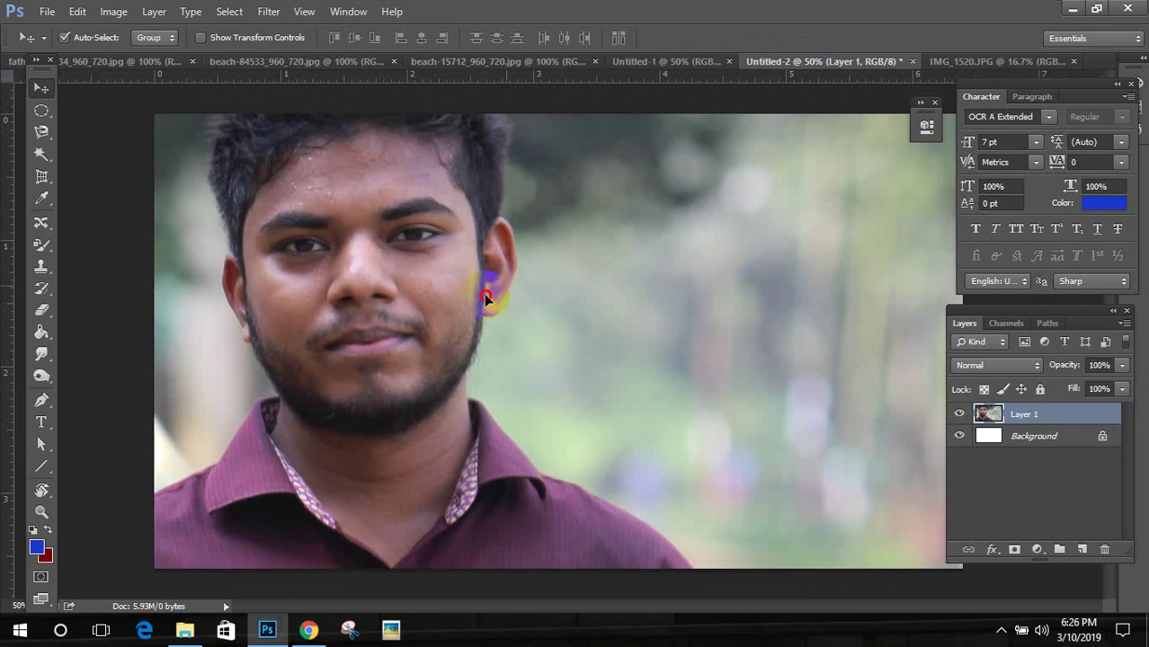
{"action": "key", "text": "ctrl+minus"}
{"action": "key", "text": "ctrl+minus"}
{"action": "key", "text": "ctrl+minus"}
{"action": "key", "text": "t"}
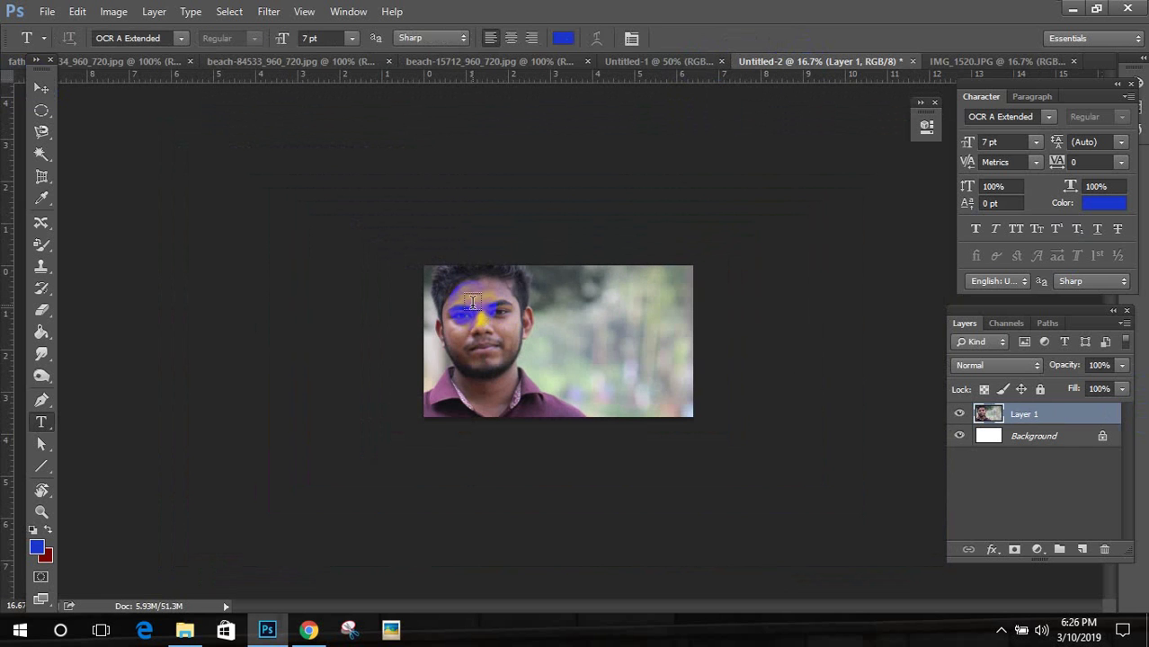
{"action": "left_click", "coordinate": [41, 89]}
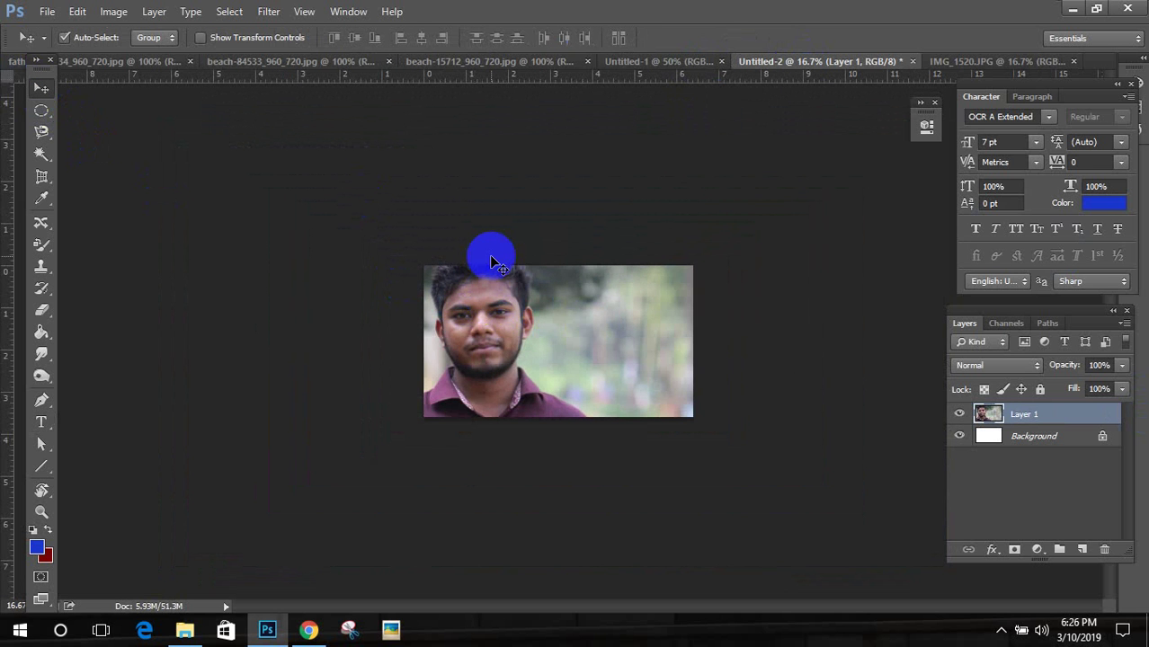
Step: Shrink the portrait layer proportionally with Free Transform and position it in the left half of the canvas
{"action": "key", "text": "ctrl+minus"}
{"action": "key", "text": "ctrl+minus"}
{"action": "key", "text": "ctrl+minus"}
{"action": "key", "text": "ctrl+minus"}
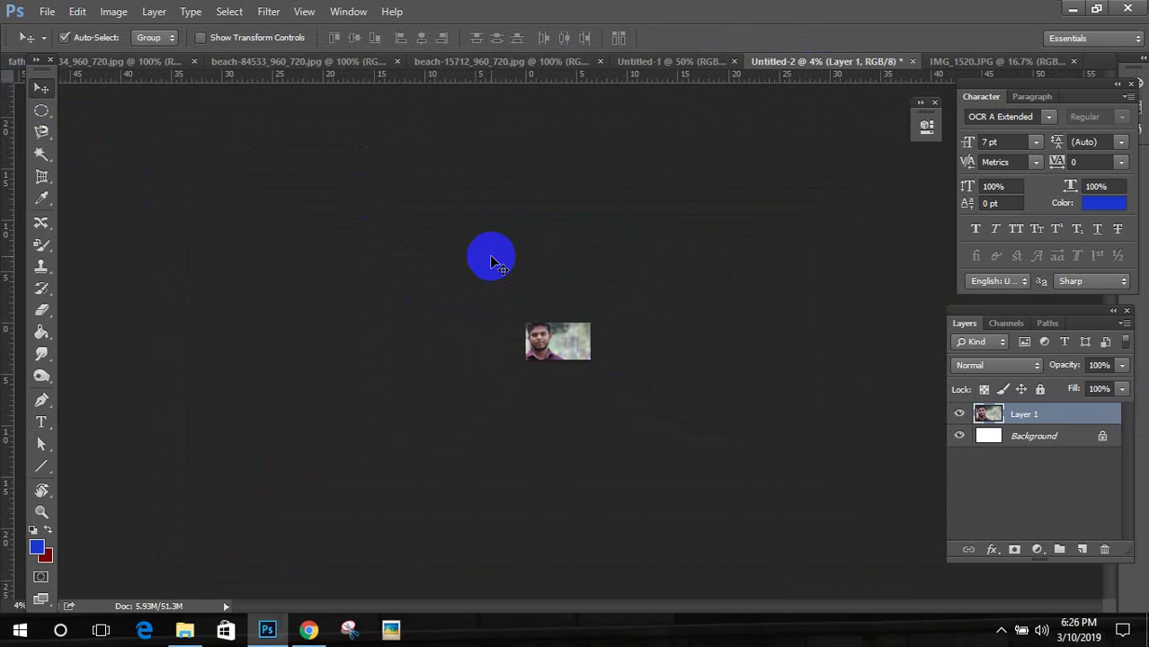
{"action": "key", "text": "ctrl+t"}
{"action": "left_click_drag", "start_coordinate": [470, 296], "coordinate": [632, 311]}
{"action": "key", "text": "ctrl+plus"}
{"action": "key", "text": "ctrl+plus"}
{"action": "key", "text": "ctrl+plus"}
{"action": "key", "text": "ctrl+plus"}
{"action": "key", "text": "ctrl+plus"}
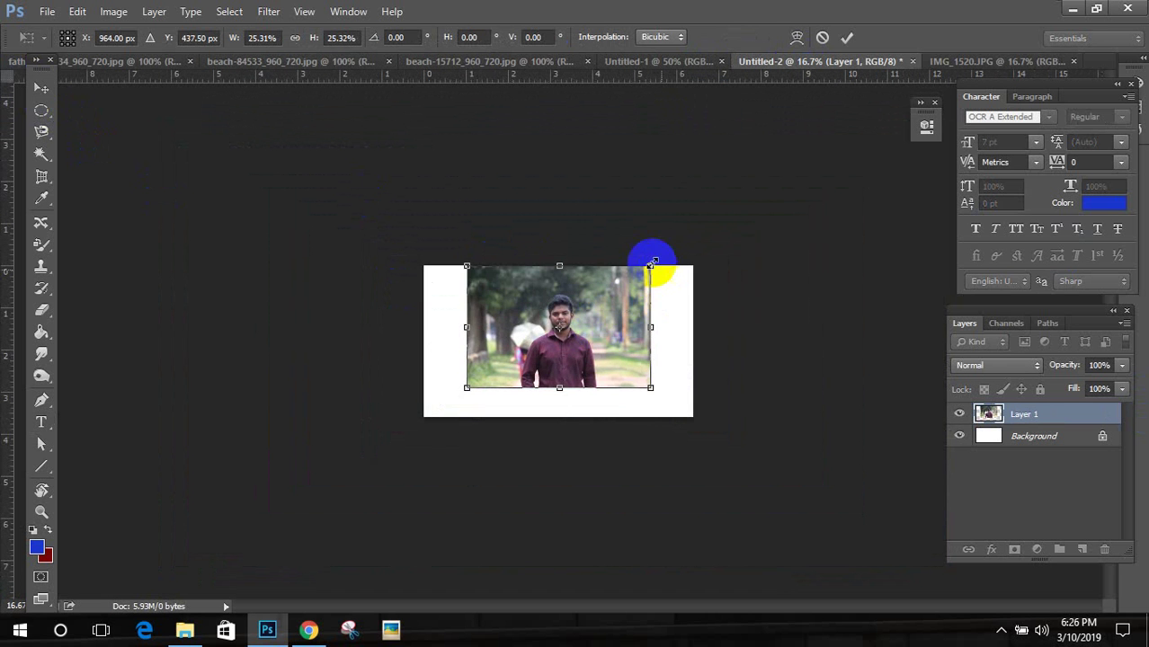
{"action": "left_click_drag", "start_coordinate": [651, 267], "coordinate": [509, 346]}
{"action": "key", "text": "Return"}
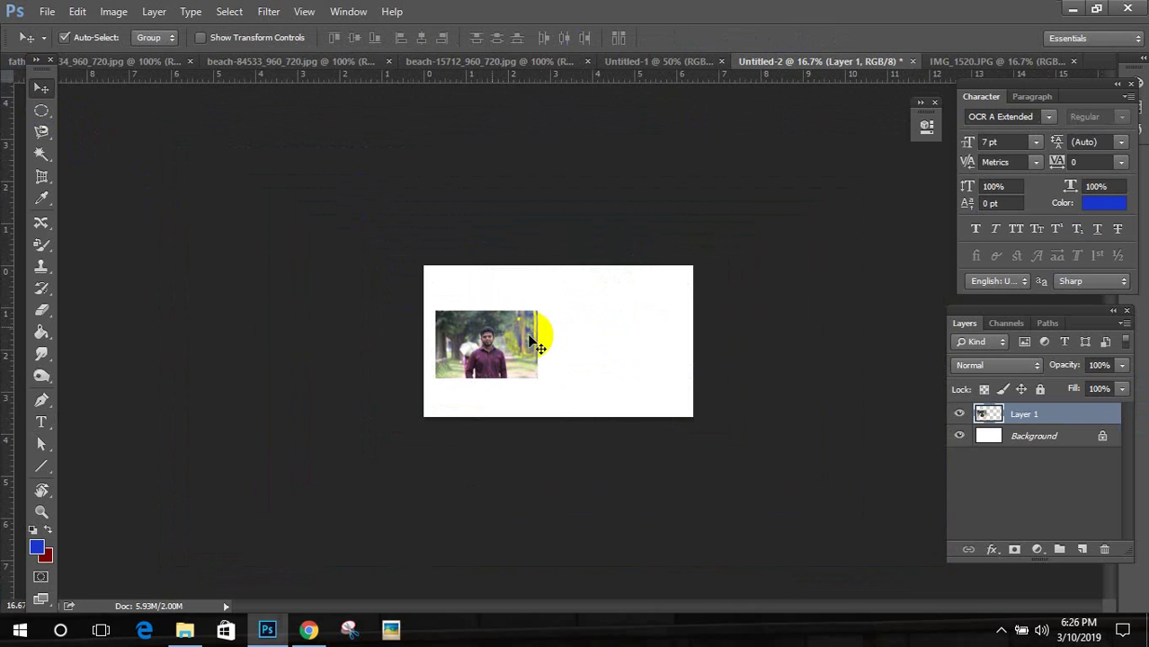
Step: Place IMG_1520 copyj.jpg from the other folder beside the first photo, scaled to about 3.91% in the right half of the canvas
{"action": "key", "text": "ctrl+plus"}
{"action": "key", "text": "ctrl+plus"}
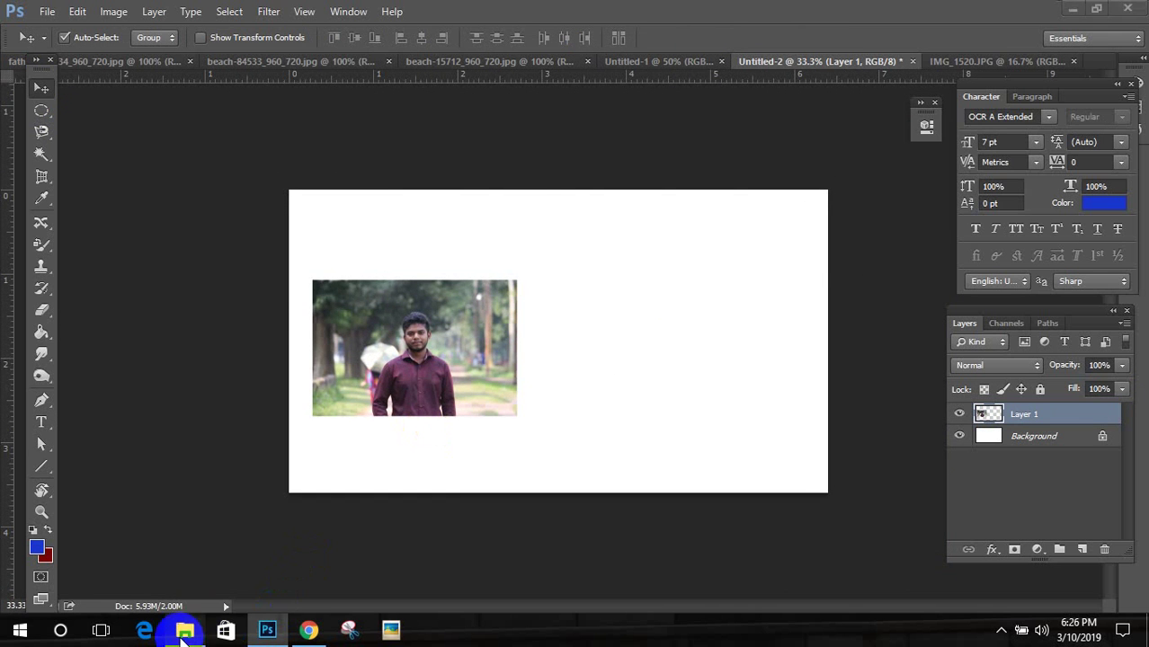
{"action": "left_click", "coordinate": [185, 630]}
{"action": "mouse_move", "coordinate": [620, 398]}
{"action": "left_mouse_down"}
{"action": "mouse_move", "coordinate": [349, 629]}
{"action": "mouse_move", "coordinate": [267, 629]}
{"action": "mouse_move", "coordinate": [629, 378]}
{"action": "left_mouse_up"}
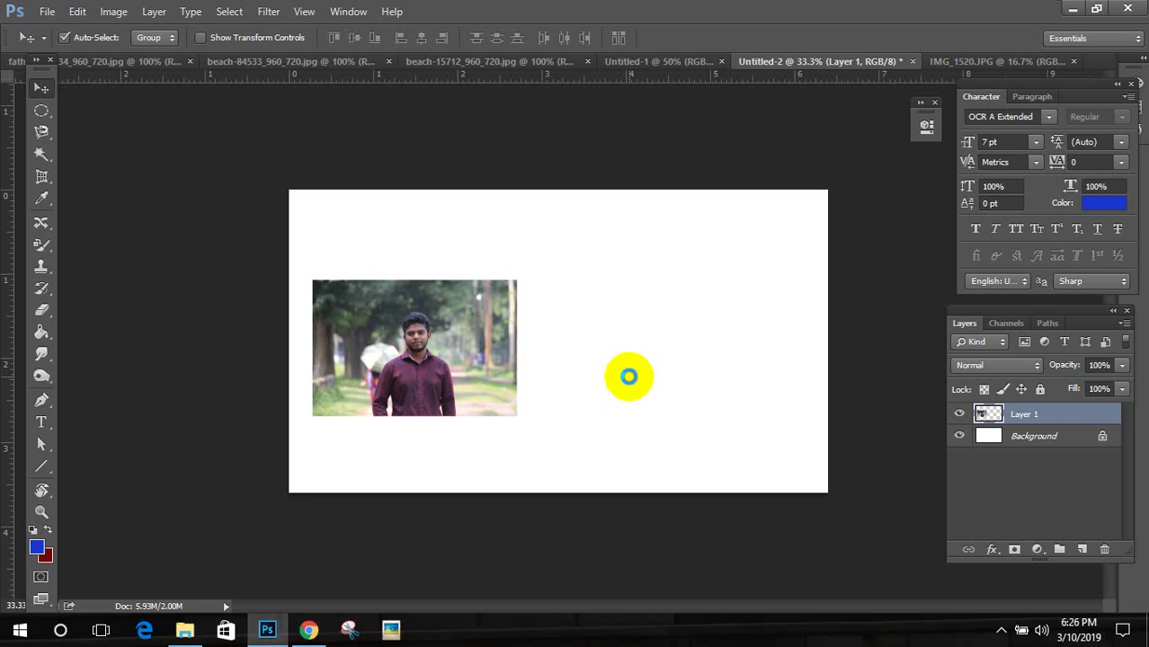
{"action": "left_click_drag", "start_coordinate": [344, 206], "coordinate": [431, 256]}
{"action": "left_click_drag", "start_coordinate": [511, 329], "coordinate": [665, 351]}
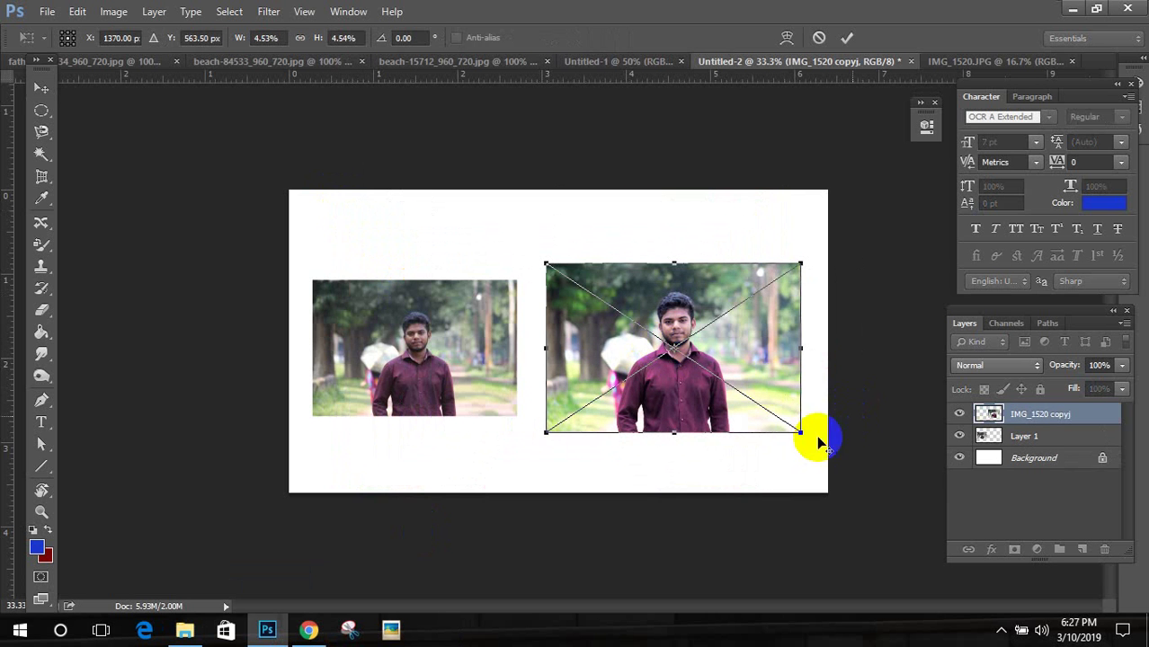
{"action": "left_click_drag", "start_coordinate": [801, 432], "coordinate": [784, 422]}
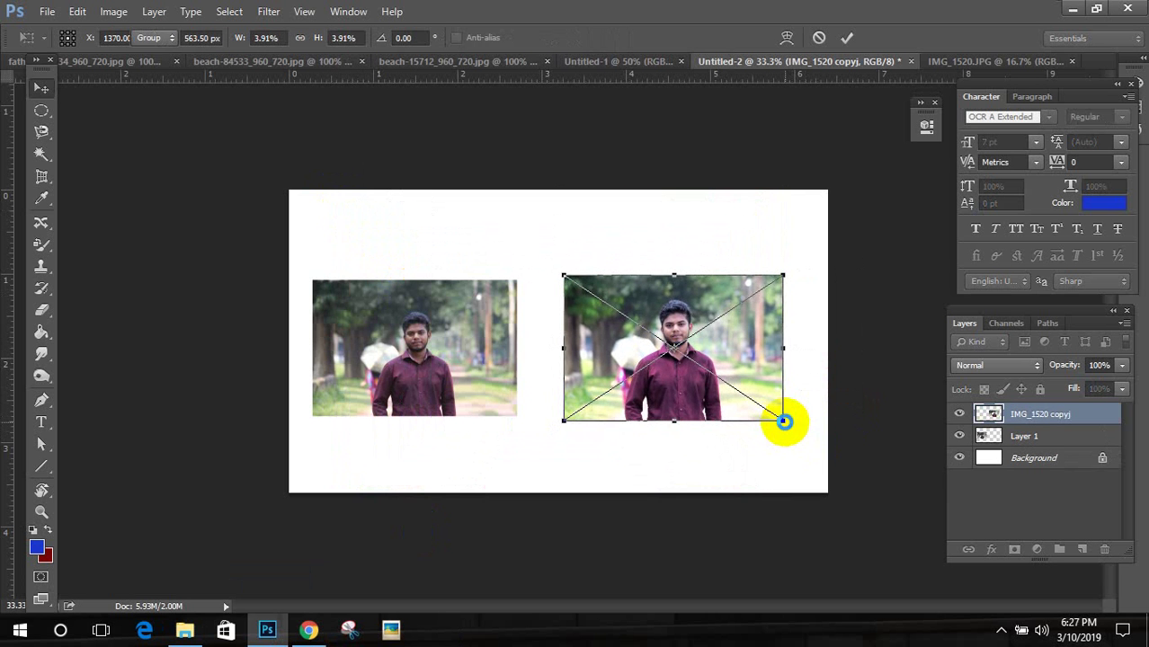
{"action": "key", "text": "Return"}
Step: Select both photo layers, scale them together to about 109.6%, and nudge them slightly up
{"action": "key", "text": "ctrl+plus"}
{"action": "left_click_drag", "start_coordinate": [905, 497], "coordinate": [300, 217]}
{"action": "key", "text": "ctrl+minus"}
{"action": "key", "text": "ctrl+t"}
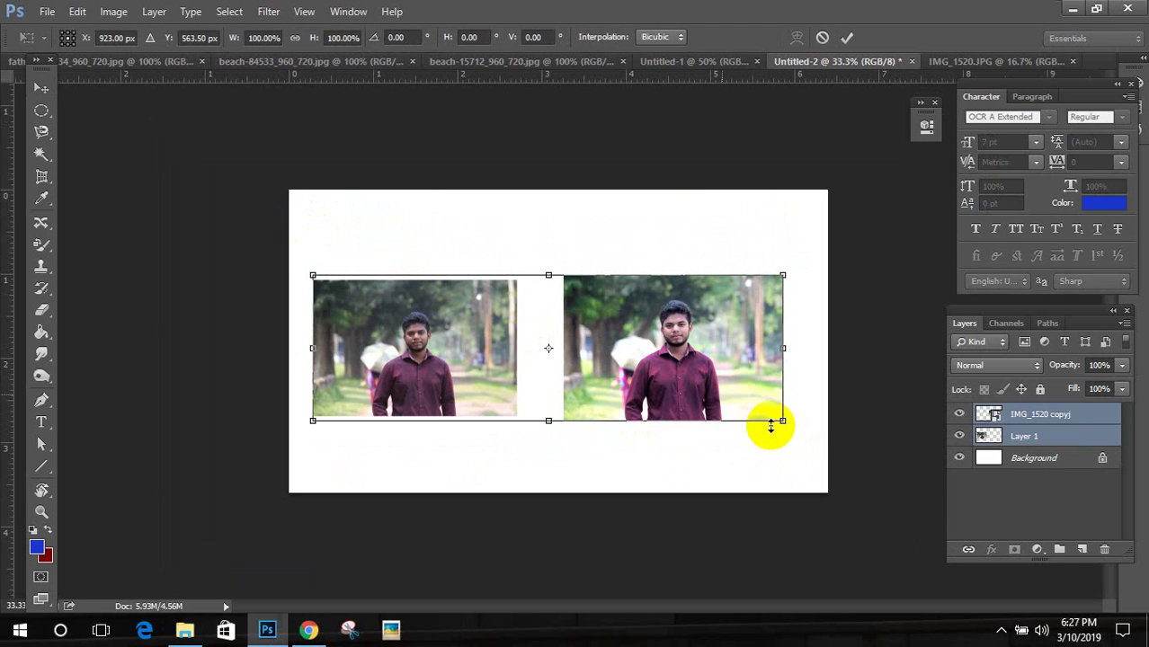
{"action": "left_click_drag", "start_coordinate": [781, 423], "coordinate": [800, 443]}
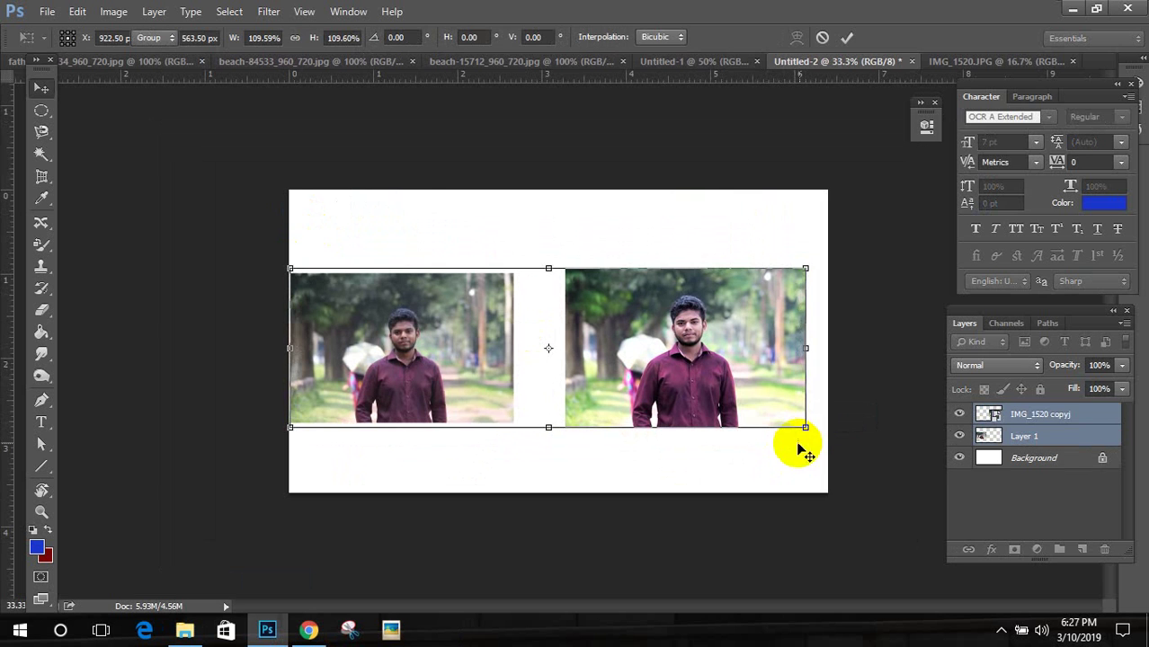
{"action": "key", "text": "Return"}
{"action": "key", "text": "ctrl+plus"}
{"action": "left_click_drag", "start_coordinate": [482, 367], "coordinate": [472, 368]}
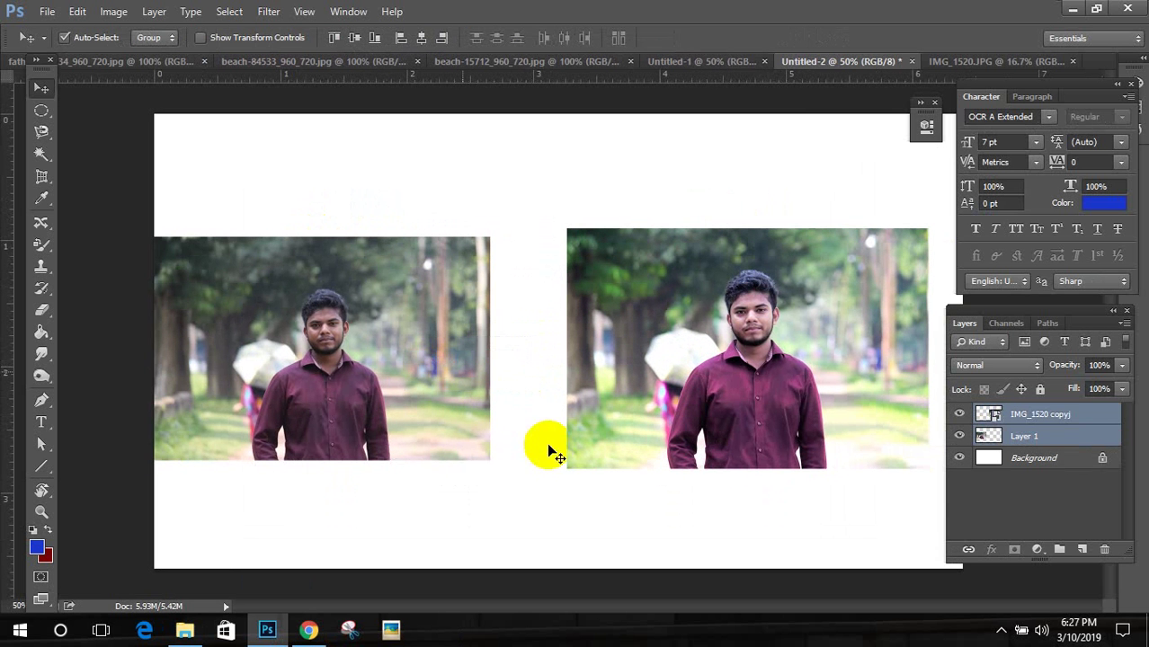
{"action": "left_click", "coordinate": [988, 456]}
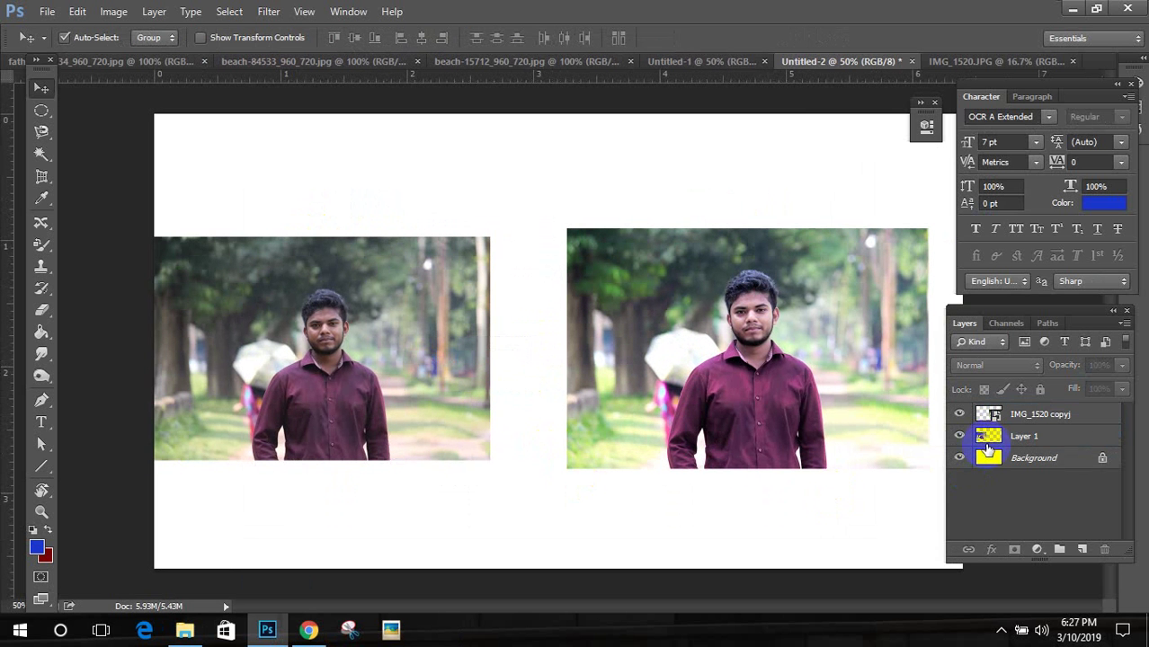
{"action": "key", "text": "ctrl+minus"}
{"action": "left_click_drag", "start_coordinate": [908, 458], "coordinate": [306, 203]}
{"action": "left_click", "coordinate": [569, 423]}
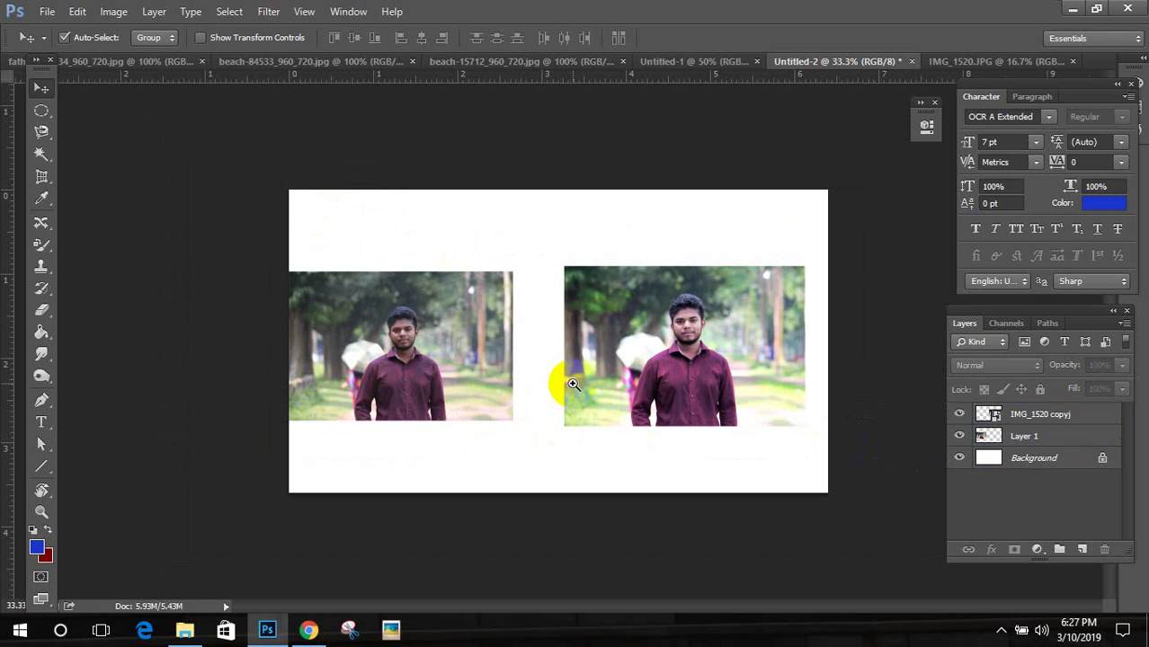
{"action": "key", "text": "ctrl+plus"}
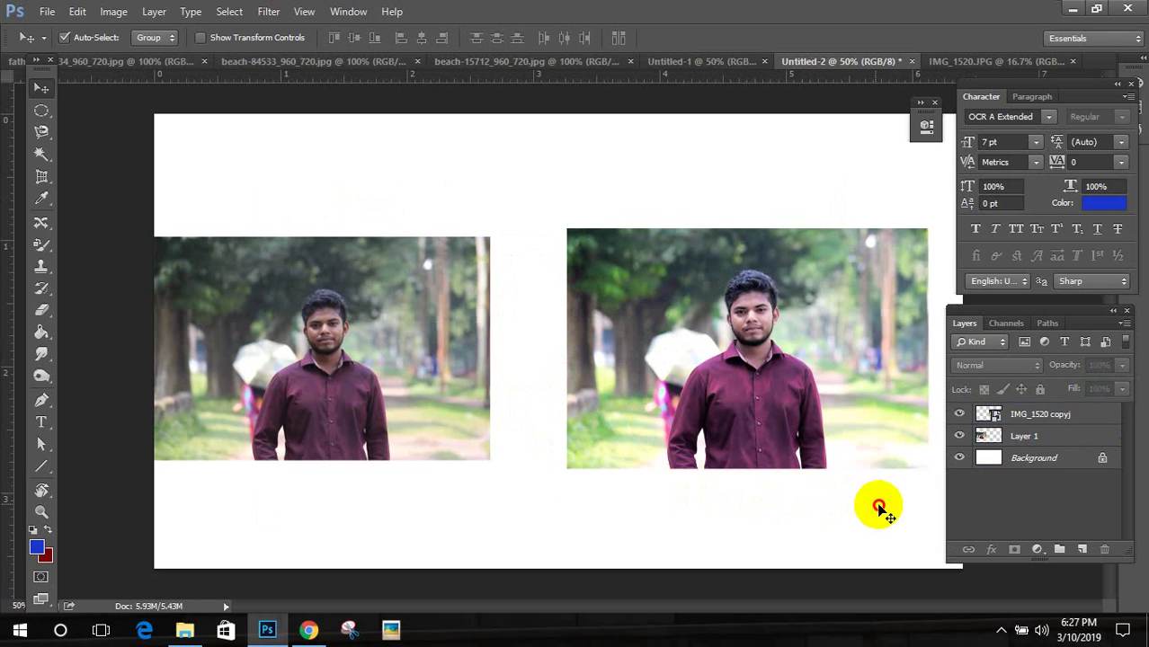
{"action": "left_click_drag", "start_coordinate": [873, 565], "coordinate": [57, 225]}
Step: Move the left photo slightly right and scale it to about 109% to match the right photo's size
{"action": "left_click", "coordinate": [487, 364]}
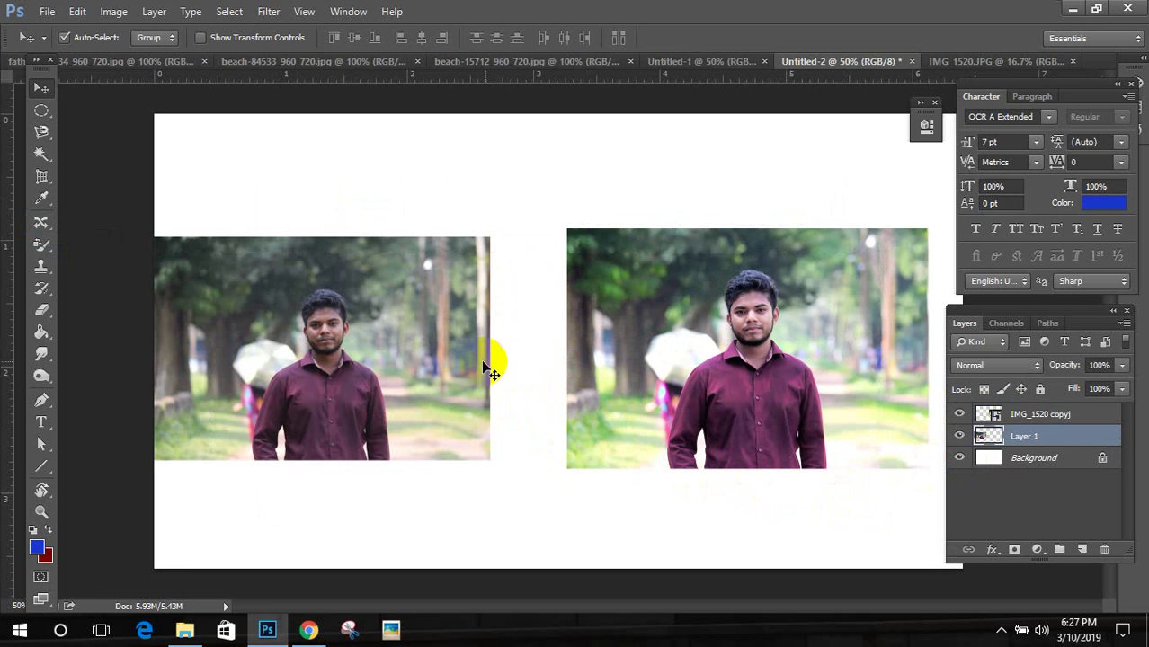
{"action": "left_click_drag", "start_coordinate": [428, 365], "coordinate": [446, 364]}
{"action": "key", "text": "ctrl+t"}
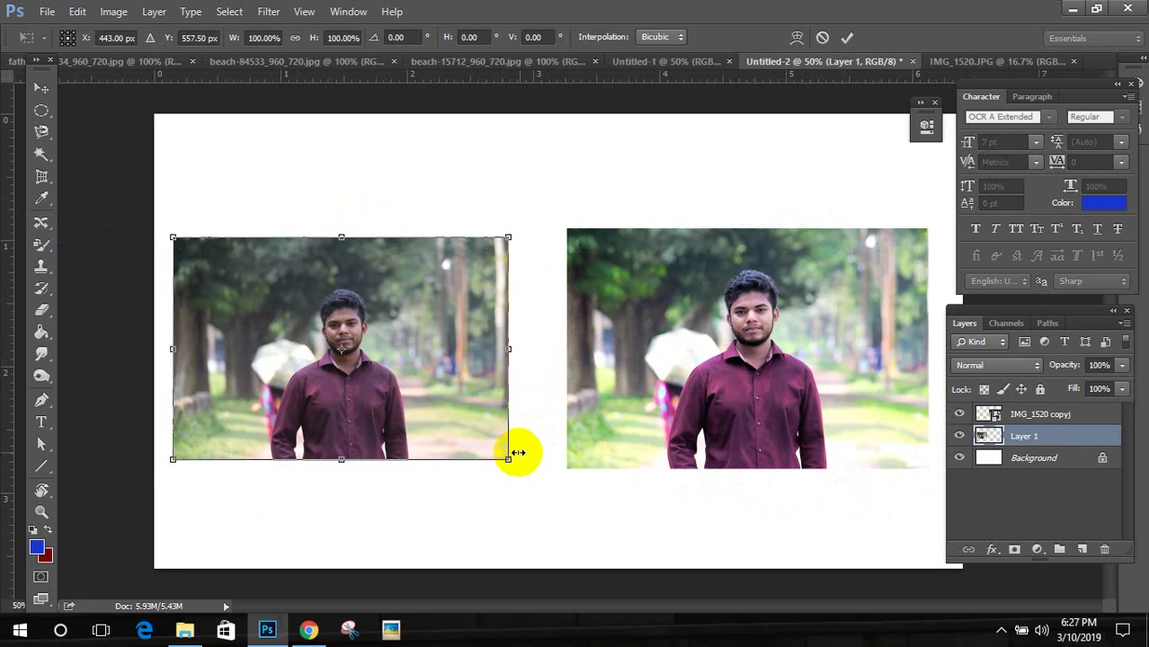
{"action": "left_click_drag", "start_coordinate": [523, 465], "coordinate": [526, 468]}
{"action": "left_click_drag", "start_coordinate": [432, 432], "coordinate": [441, 432]}
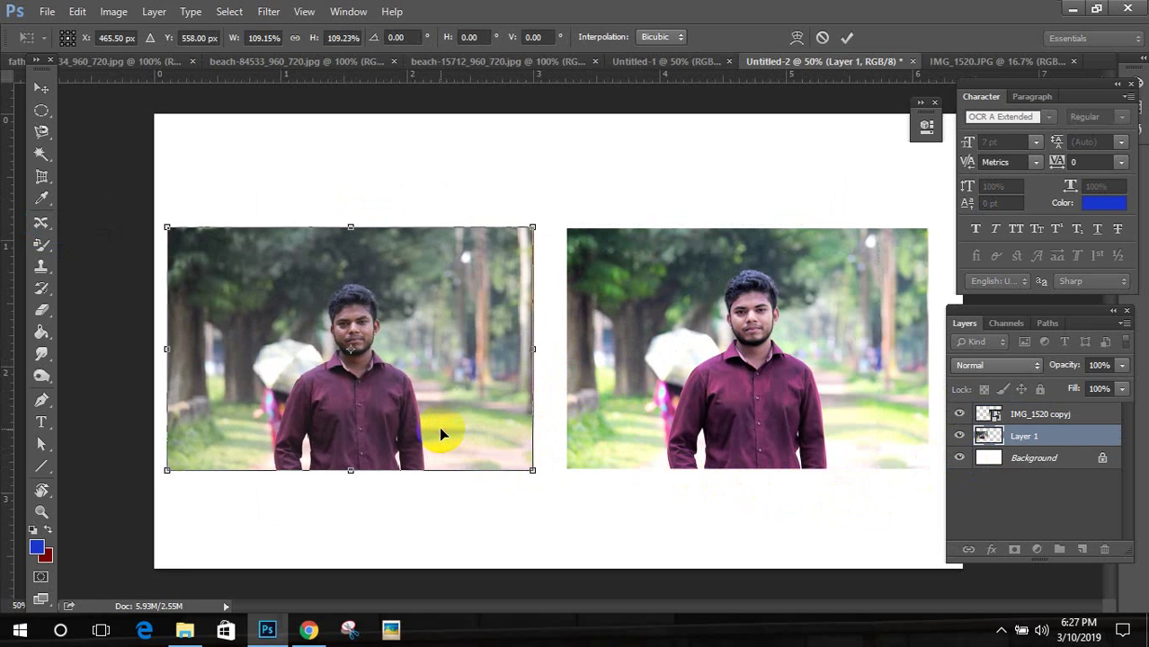
{"action": "key", "text": "Return"}
Step: Add a blue 7 pt OCR A Extended text label reading BEFORE above the left photo
{"action": "left_click", "coordinate": [718, 410]}
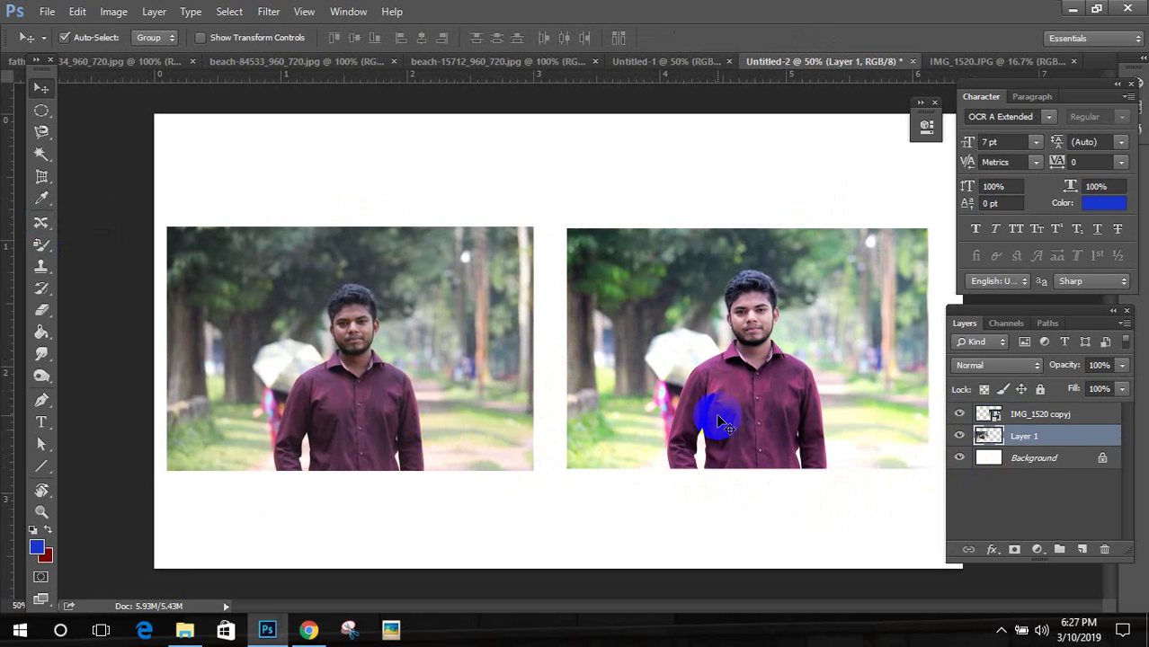
{"action": "left_click", "coordinate": [41, 422]}
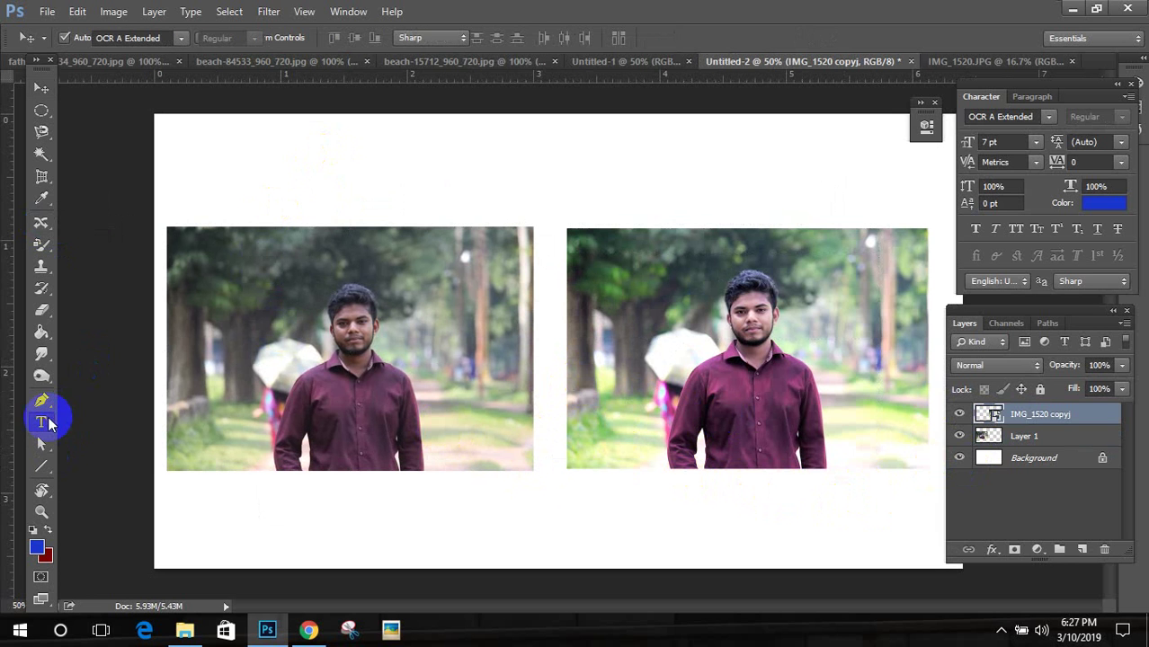
{"action": "left_click", "coordinate": [363, 185]}
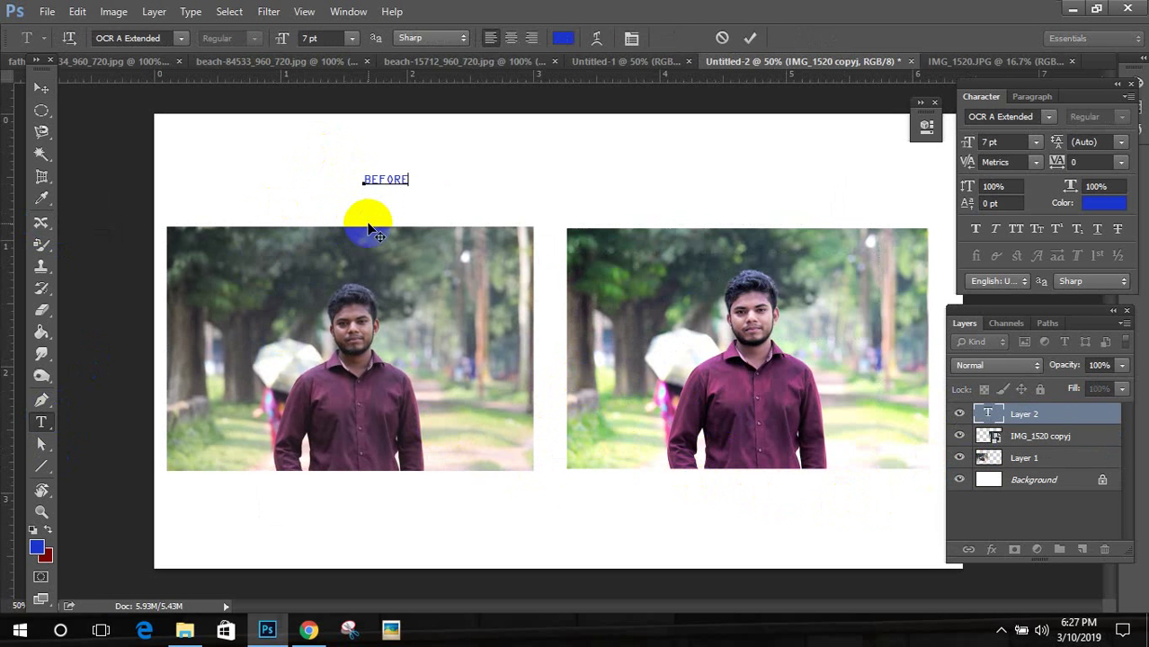
{"action": "left_click", "coordinate": [40, 87]}
Step: Duplicate the BEFORE label above the right photo and change the copy's text to After
{"action": "left_click_drag", "start_coordinate": [376, 181], "coordinate": [782, 180]}
{"action": "left_click", "coordinate": [41, 422]}
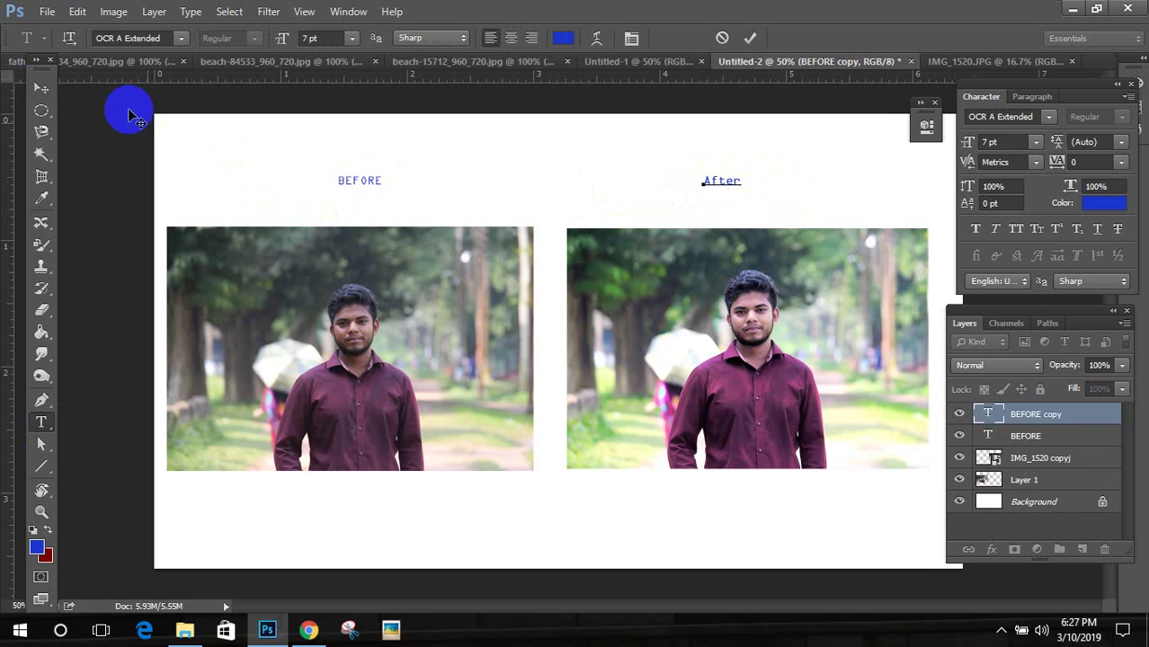
{"action": "left_click", "coordinate": [42, 88]}
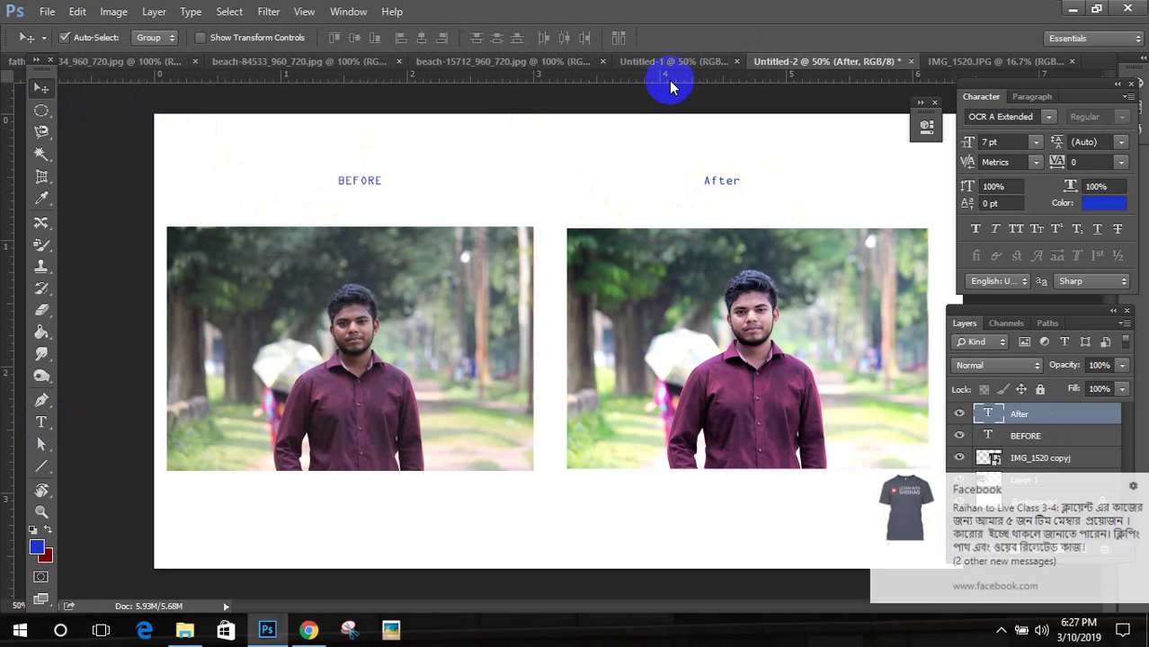
Step: Quit Photoshop without saving changes to any open document, and show the hidden system tray icons
{"action": "left_click", "coordinate": [1130, 7]}
{"action": "left_click", "coordinate": [586, 247]}
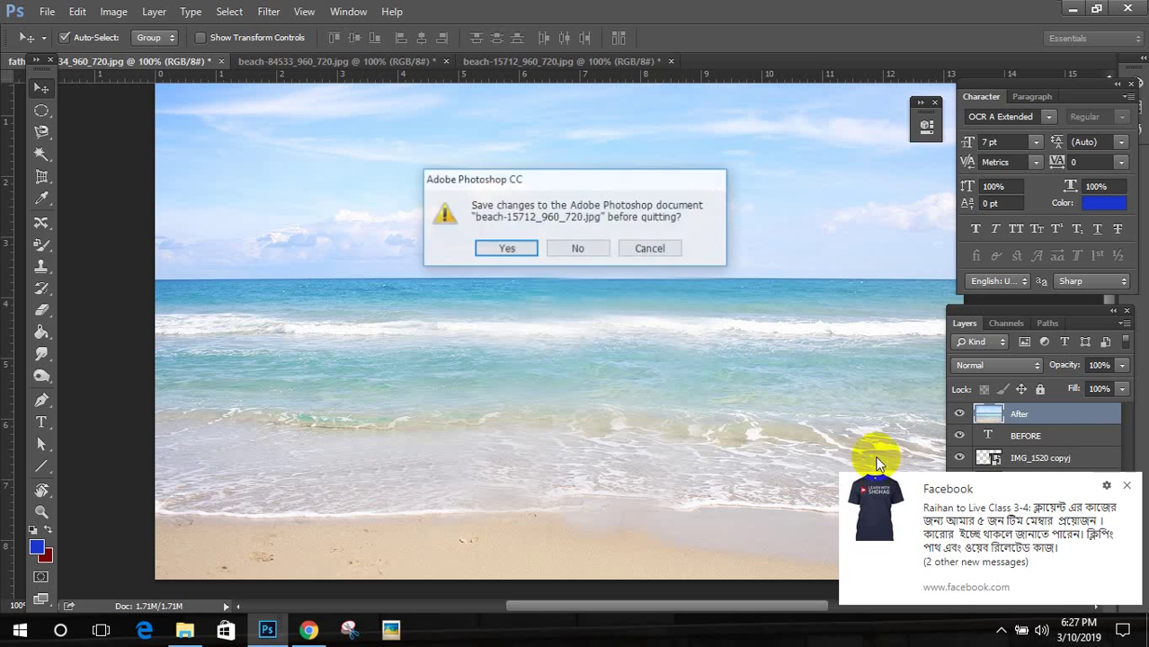
{"action": "left_click", "coordinate": [577, 248]}
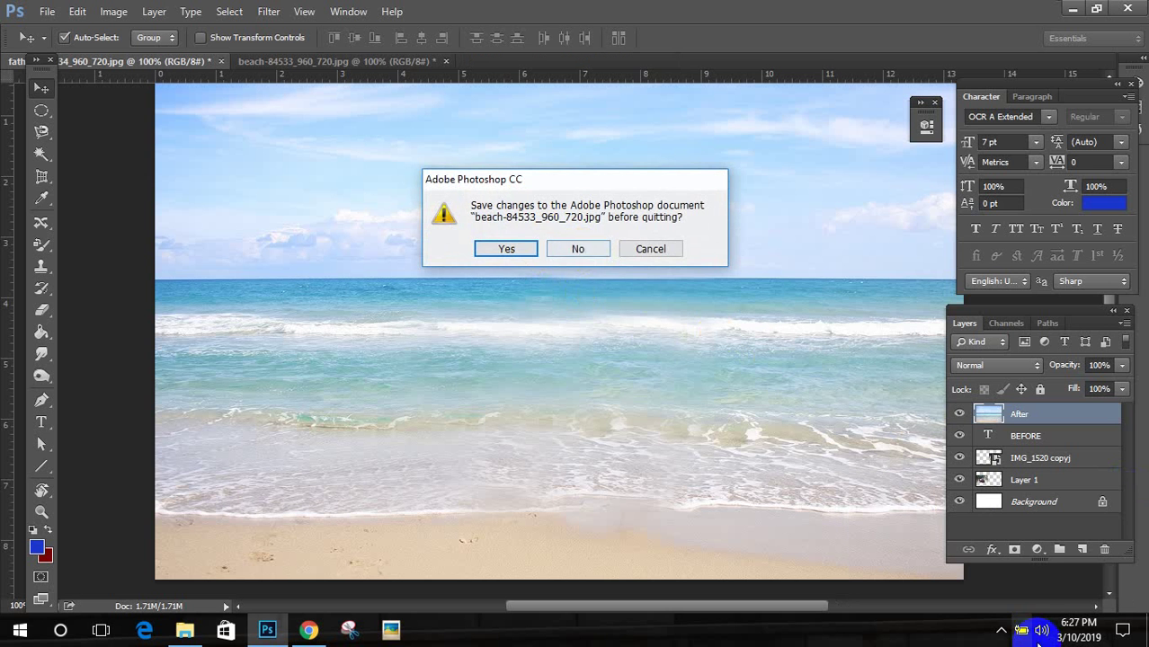
{"action": "left_click", "coordinate": [589, 257]}
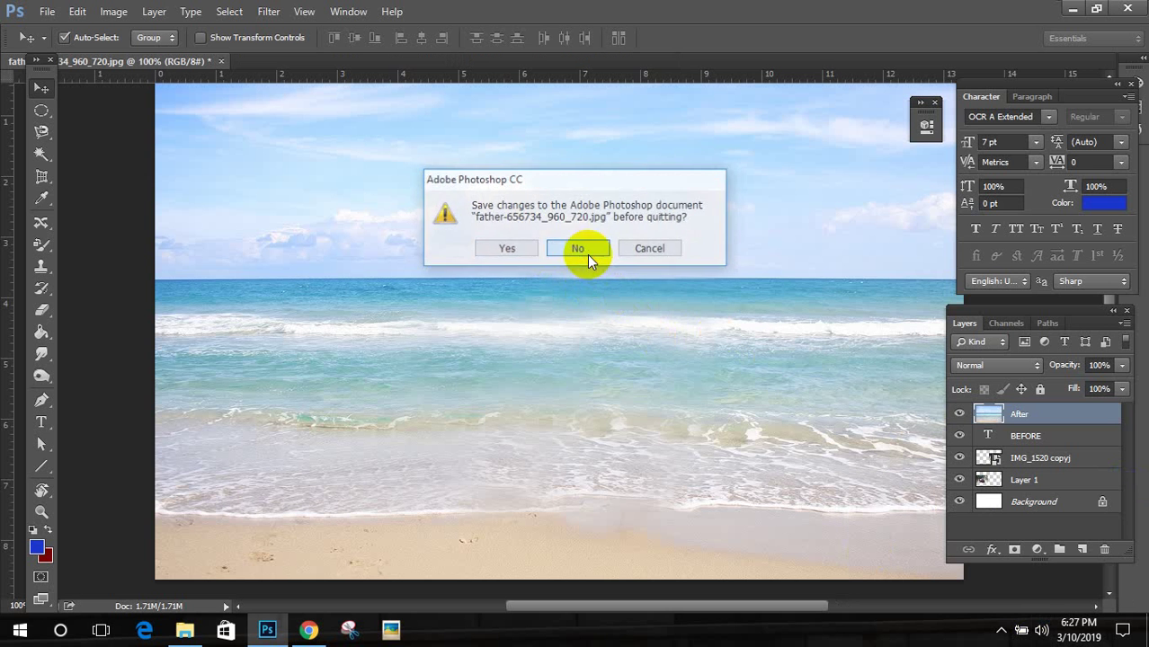
{"action": "left_click", "coordinate": [587, 255]}
{"action": "left_click", "coordinate": [1002, 629]}
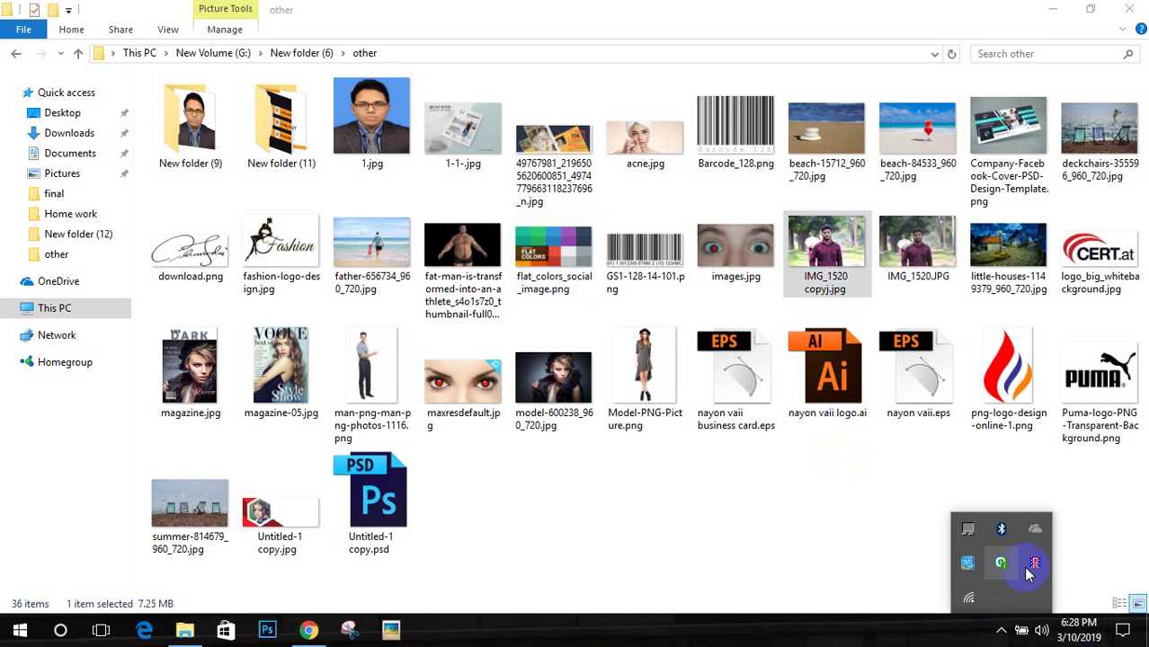